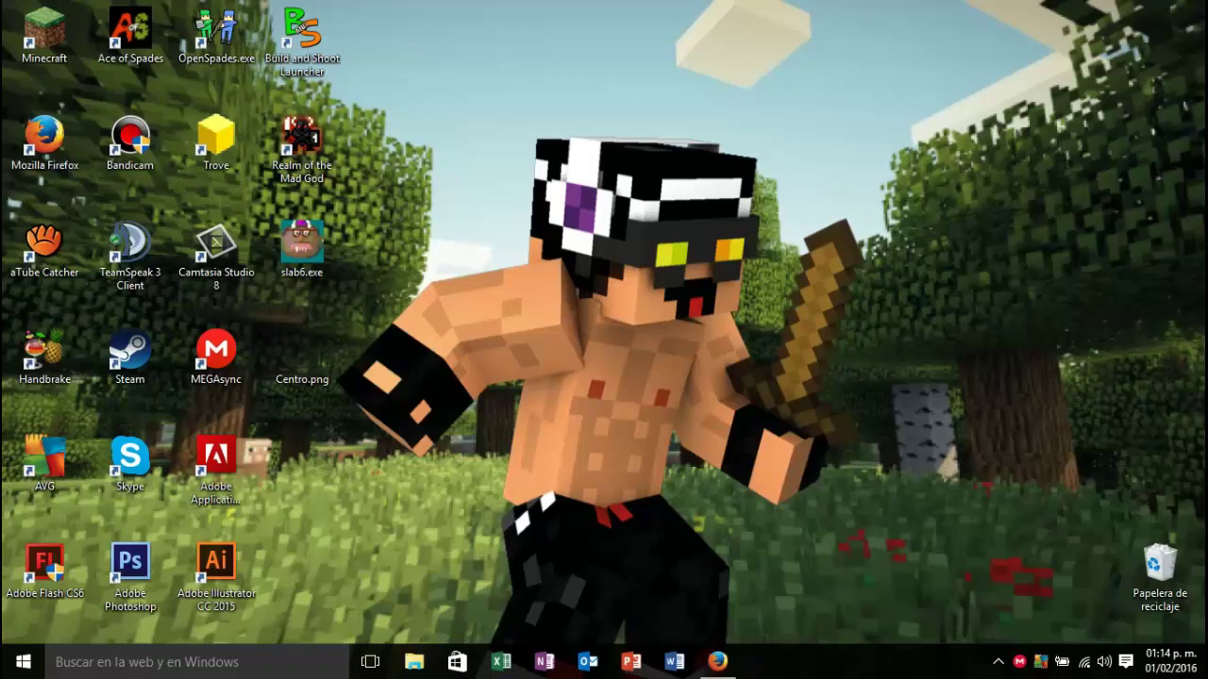
# Step: Gather slab6.exe, Centro.png, Illustrator, Photoshop and Firefox icons into a centre row
pyautogui.moveTo(302, 241)
pyautogui.mouseDown()
pyautogui.moveTo(413, 241)
pyautogui.moveTo(473, 349)
pyautogui.mouseUp()
pyautogui.moveTo(302, 356); pyautogui.dragTo(388, 357)
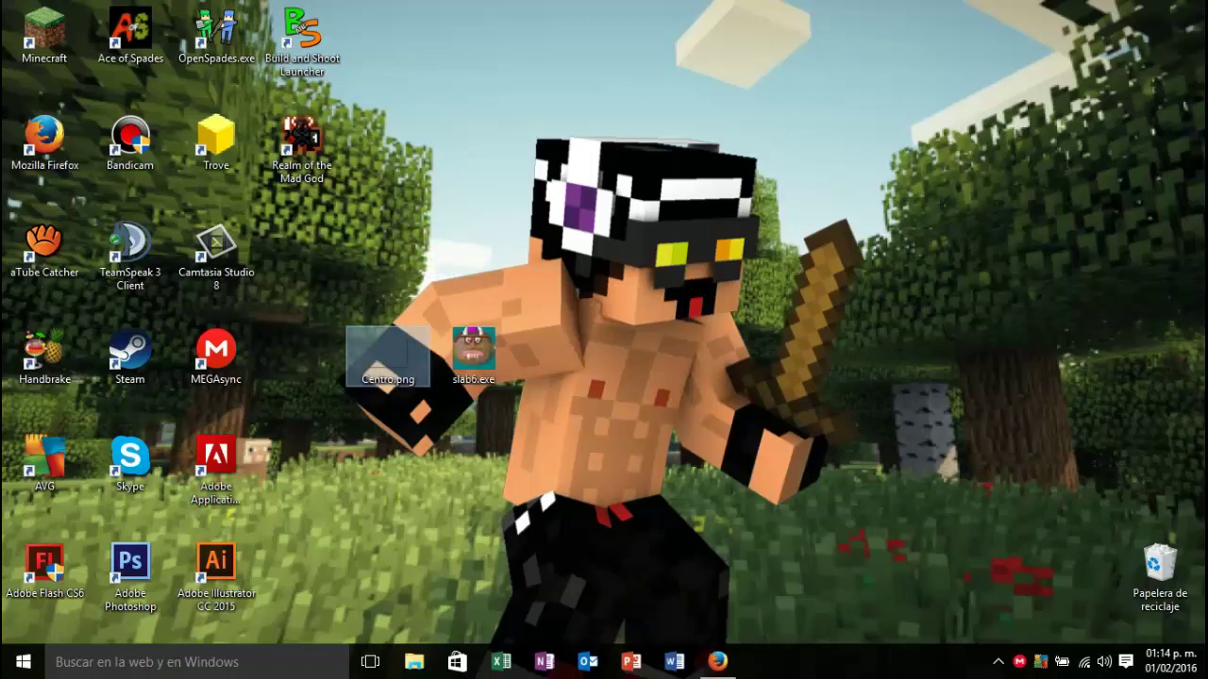
pyautogui.moveTo(216, 566); pyautogui.dragTo(567, 349)
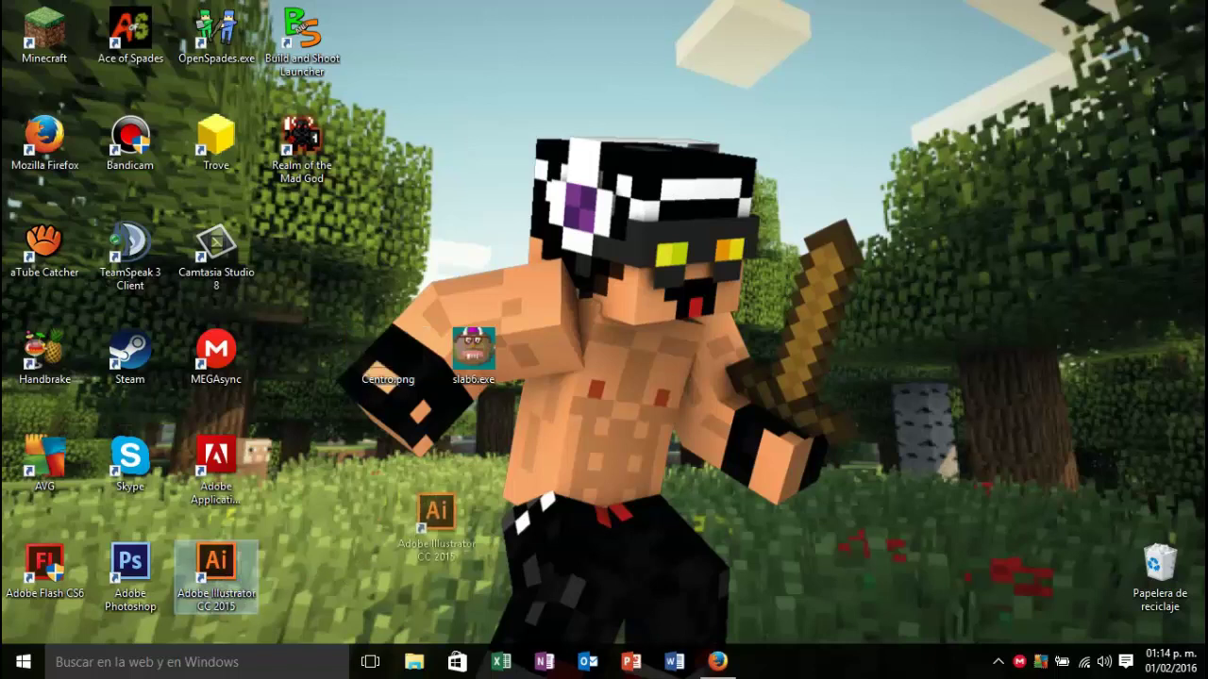
pyautogui.moveTo(130, 566)
pyautogui.mouseDown()
pyautogui.moveTo(667, 364)
pyautogui.moveTo(652, 359)
pyautogui.mouseUp()
pyautogui.moveTo(44, 141); pyautogui.dragTo(731, 359)
pyautogui.moveTo(830, 302); pyautogui.dragTo(344, 416)
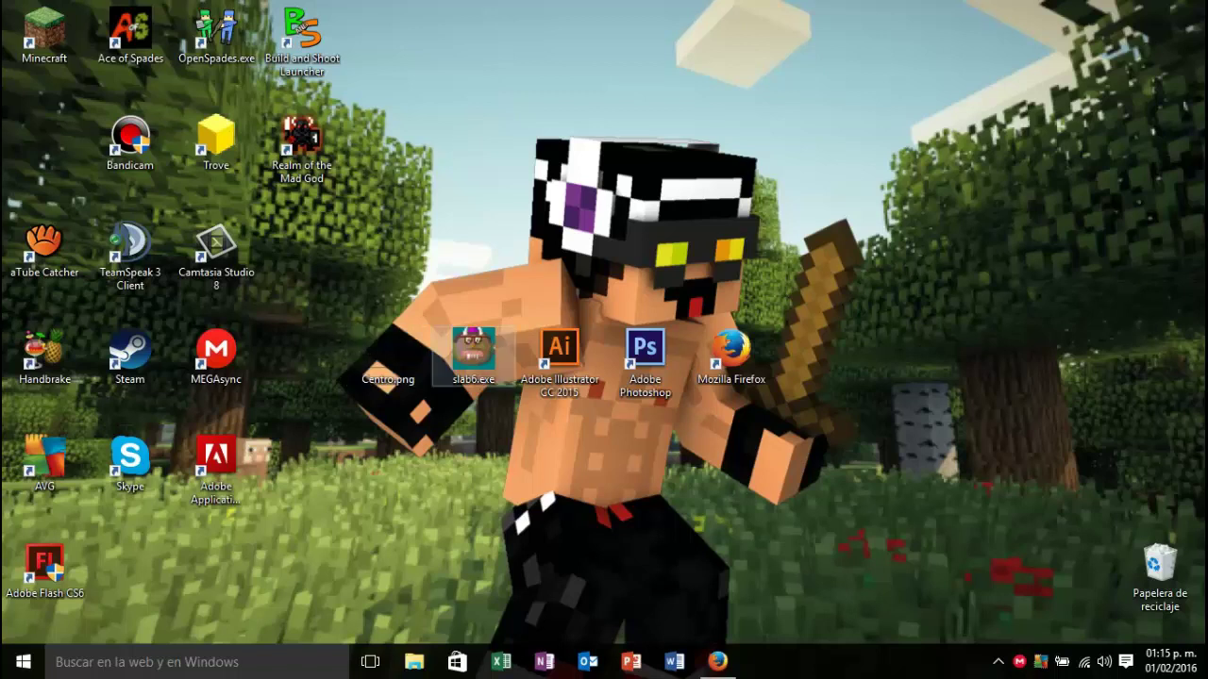
# Step: Return slab6.exe, Illustrator, Photoshop, Firefox and Centro.png to their original desktop spots
pyautogui.moveTo(473, 349); pyautogui.dragTo(302, 247)
pyautogui.moveTo(560, 349)
pyautogui.mouseDown()
pyautogui.moveTo(522, 436)
pyautogui.moveTo(216, 566)
pyautogui.mouseUp()
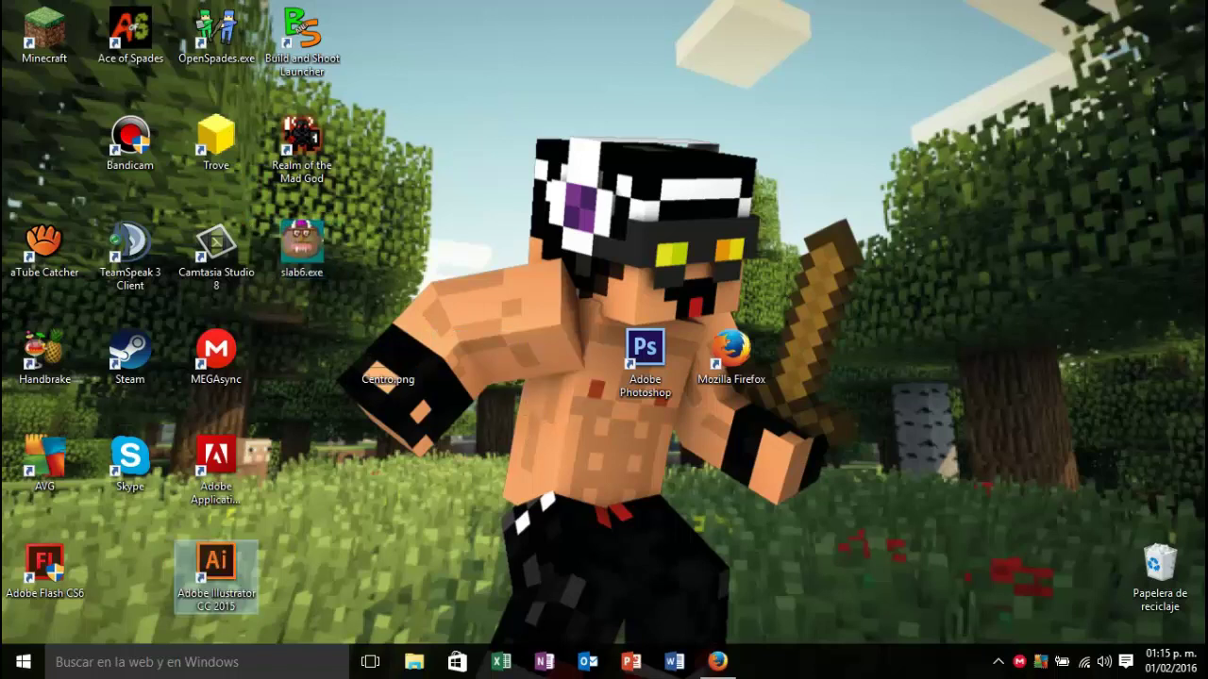
pyautogui.moveTo(645, 349); pyautogui.dragTo(138, 566)
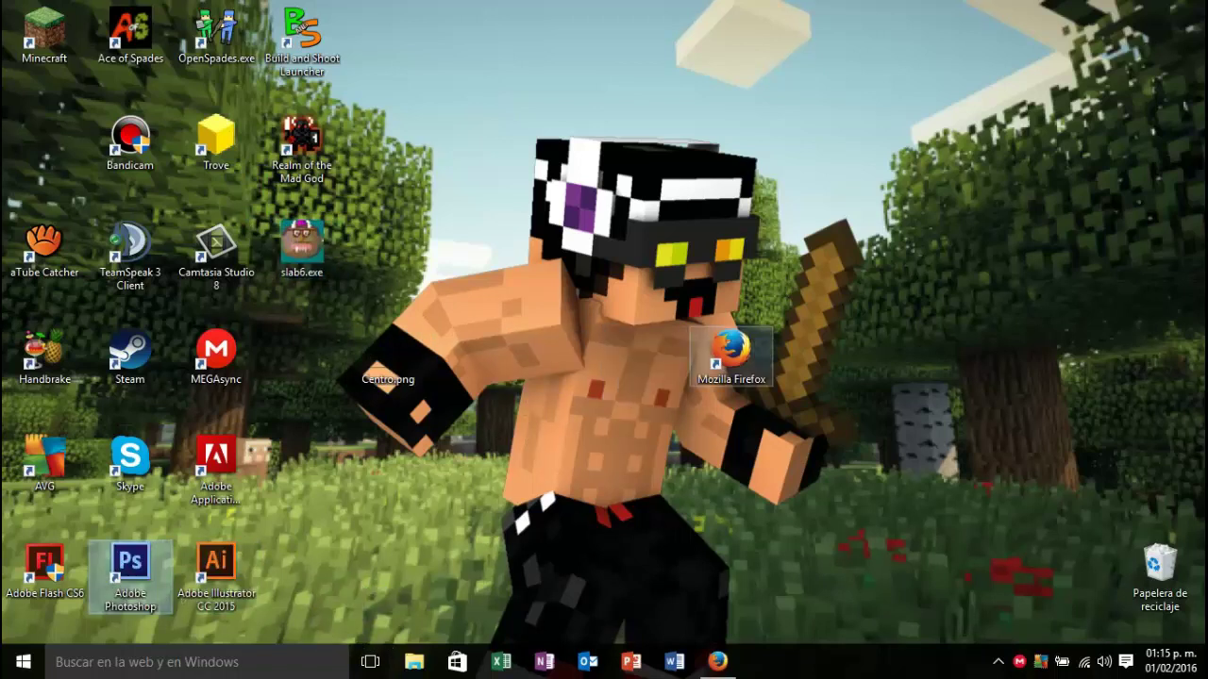
pyautogui.moveTo(732, 351); pyautogui.dragTo(45, 142)
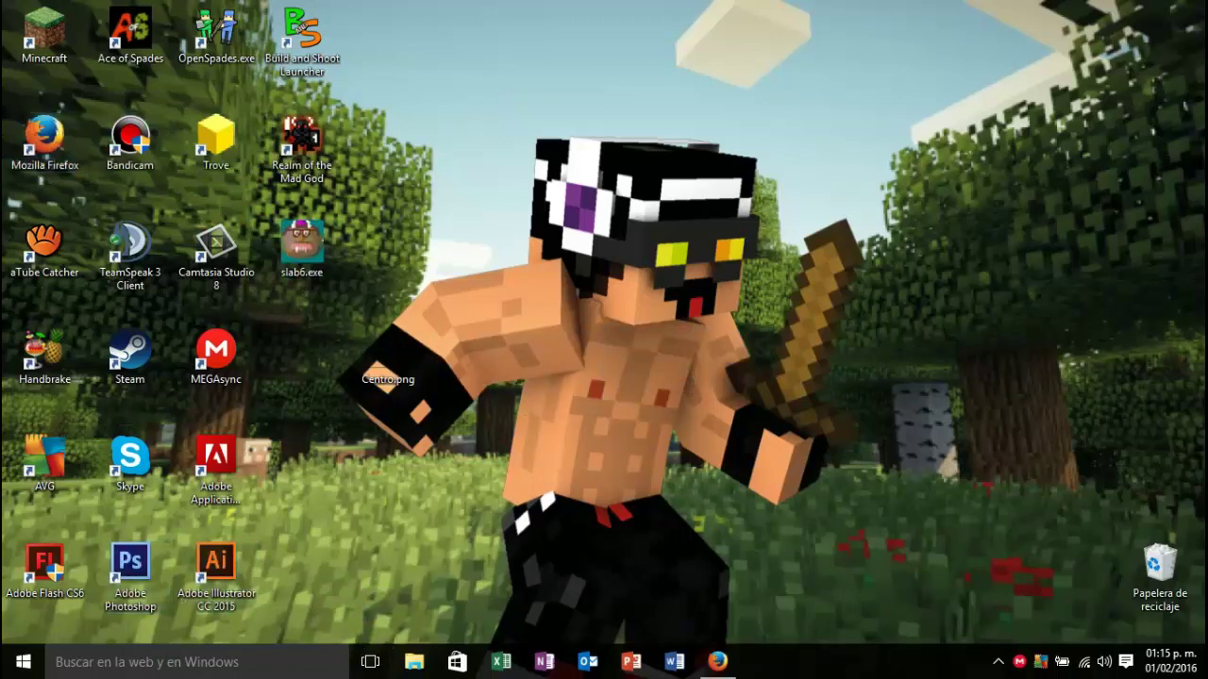
pyautogui.moveTo(387, 363); pyautogui.dragTo(302, 357)
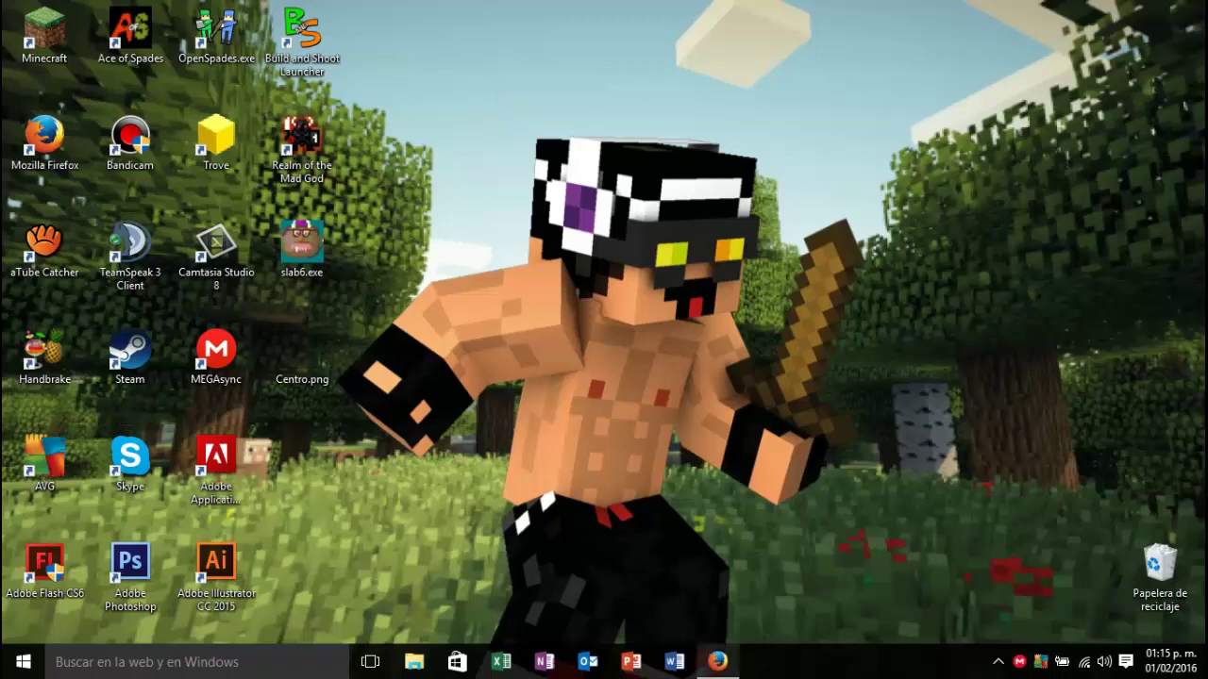
# Step: Search Google Images in Firefox for 'miras png'
pyautogui.click(717, 661)
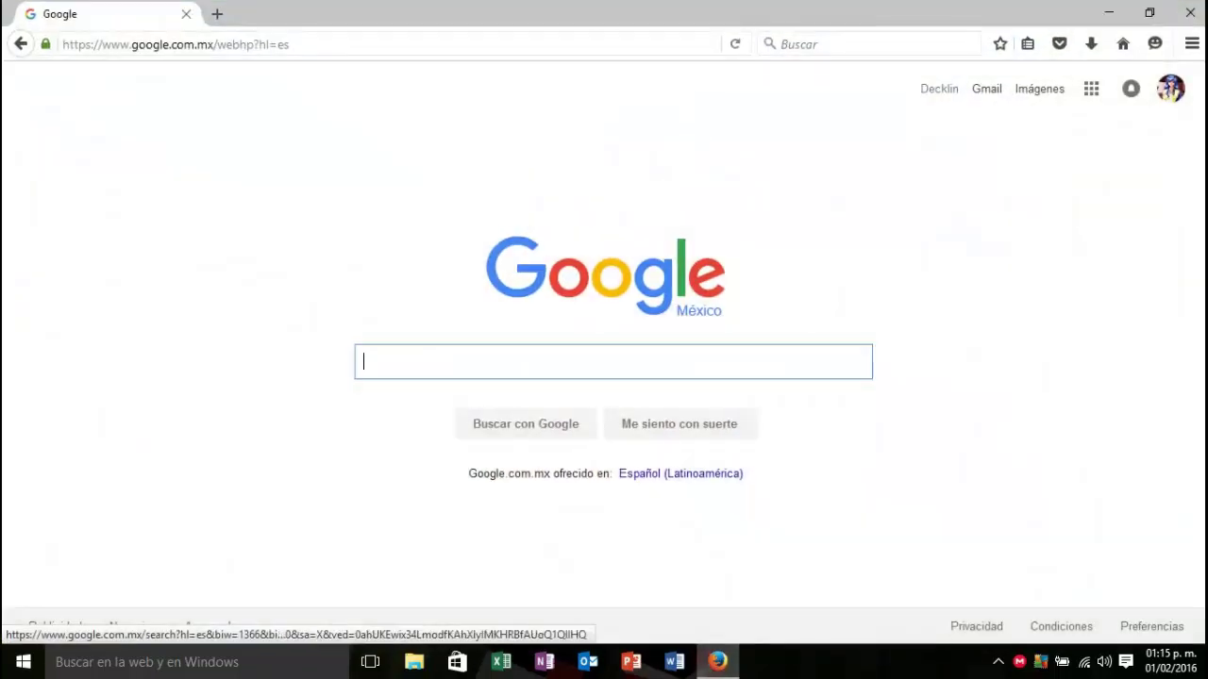
pyautogui.click(1039, 89)
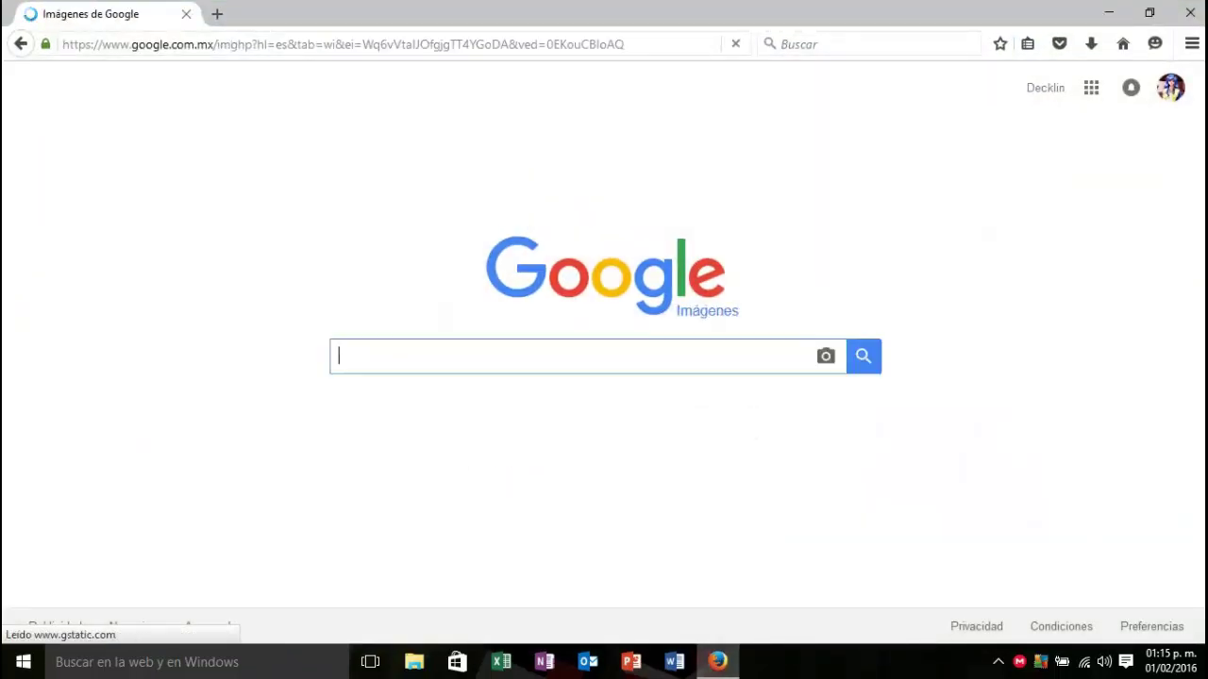
pyautogui.write('m')
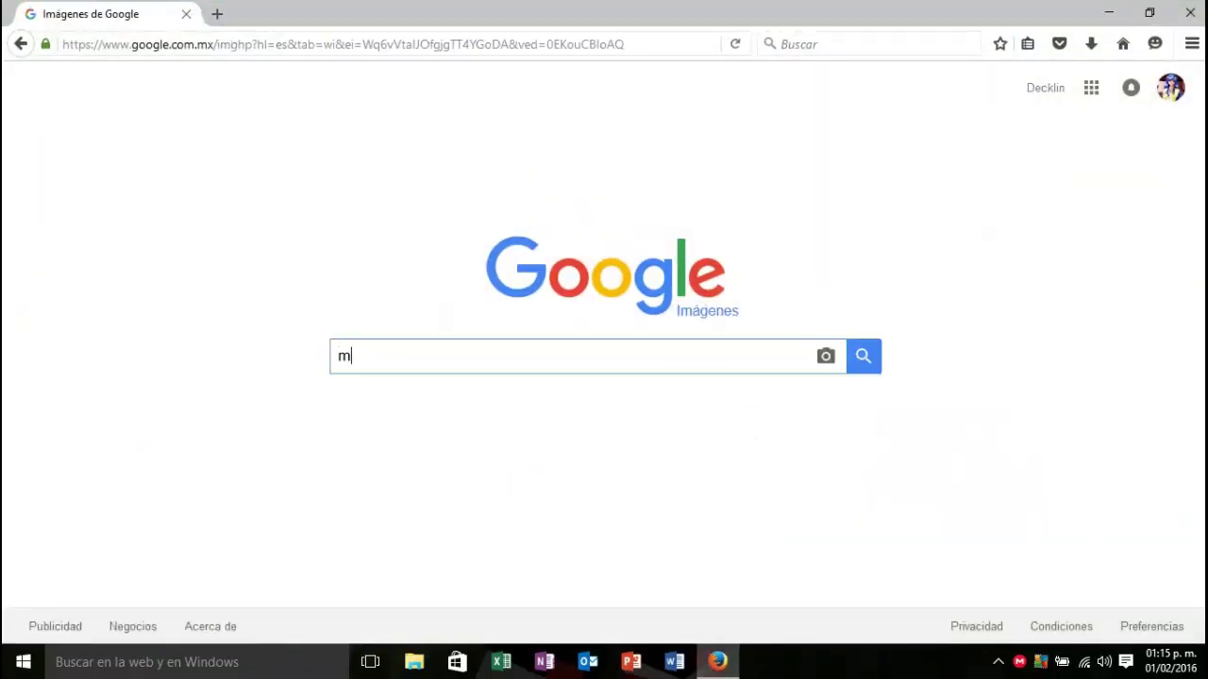
pyautogui.write('iras ')
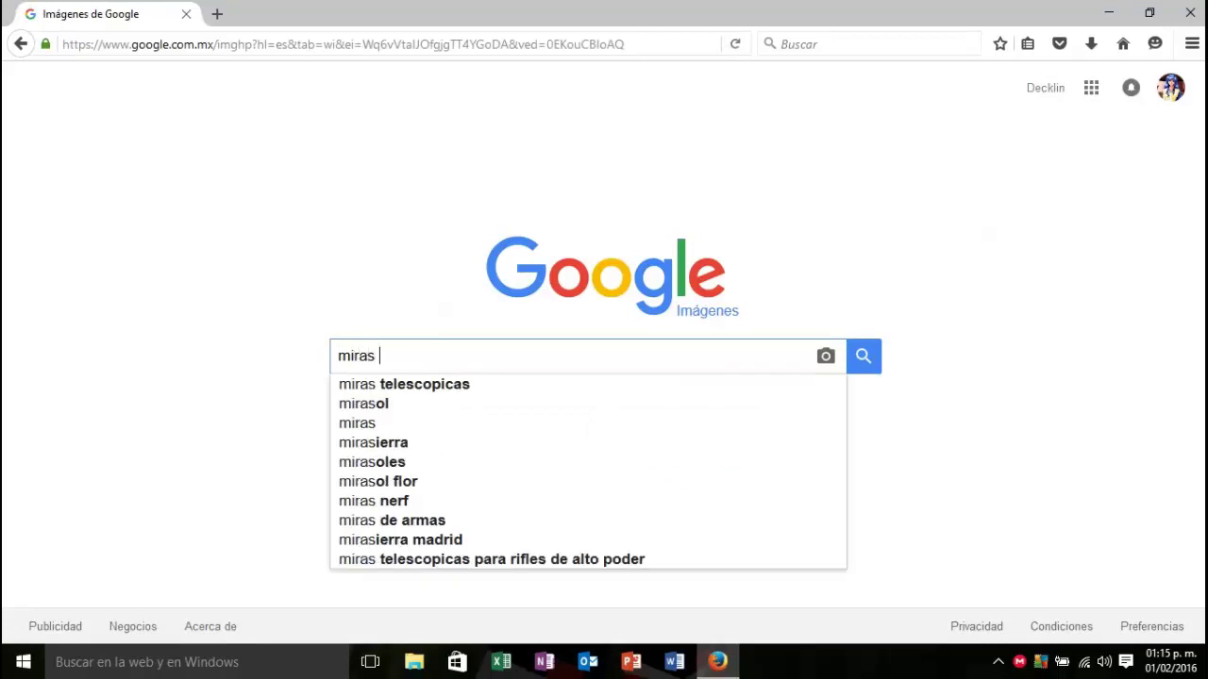
pyautogui.write('png')
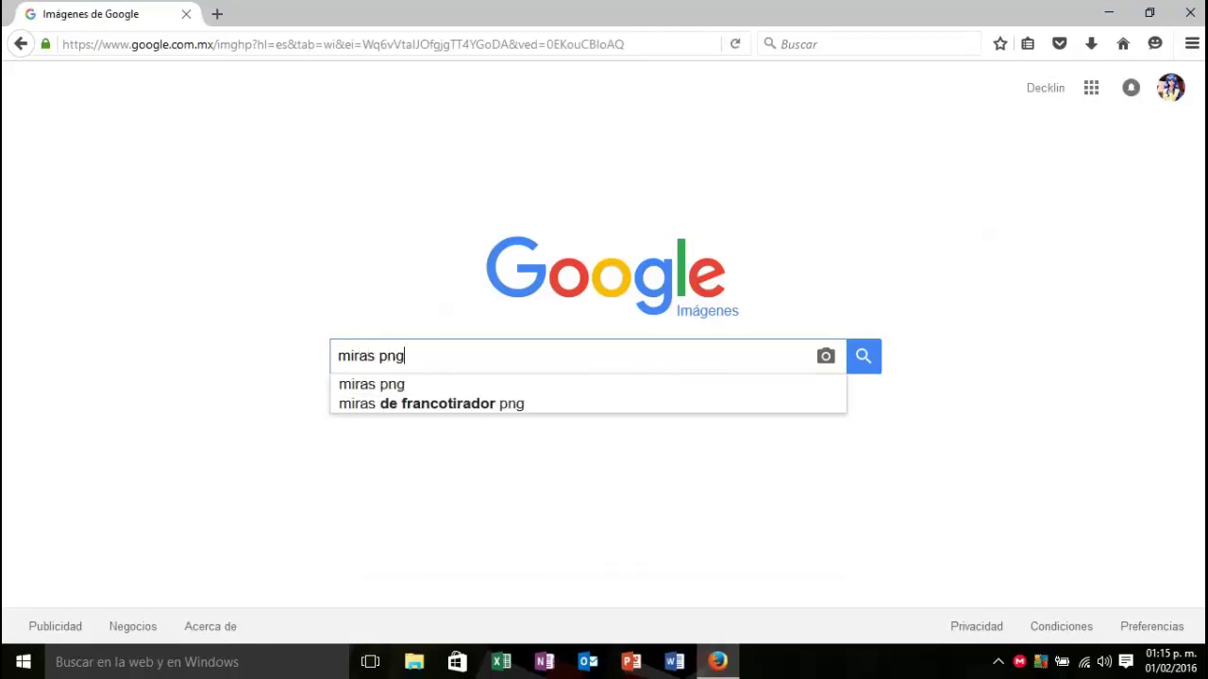
pyautogui.click(677, 384)
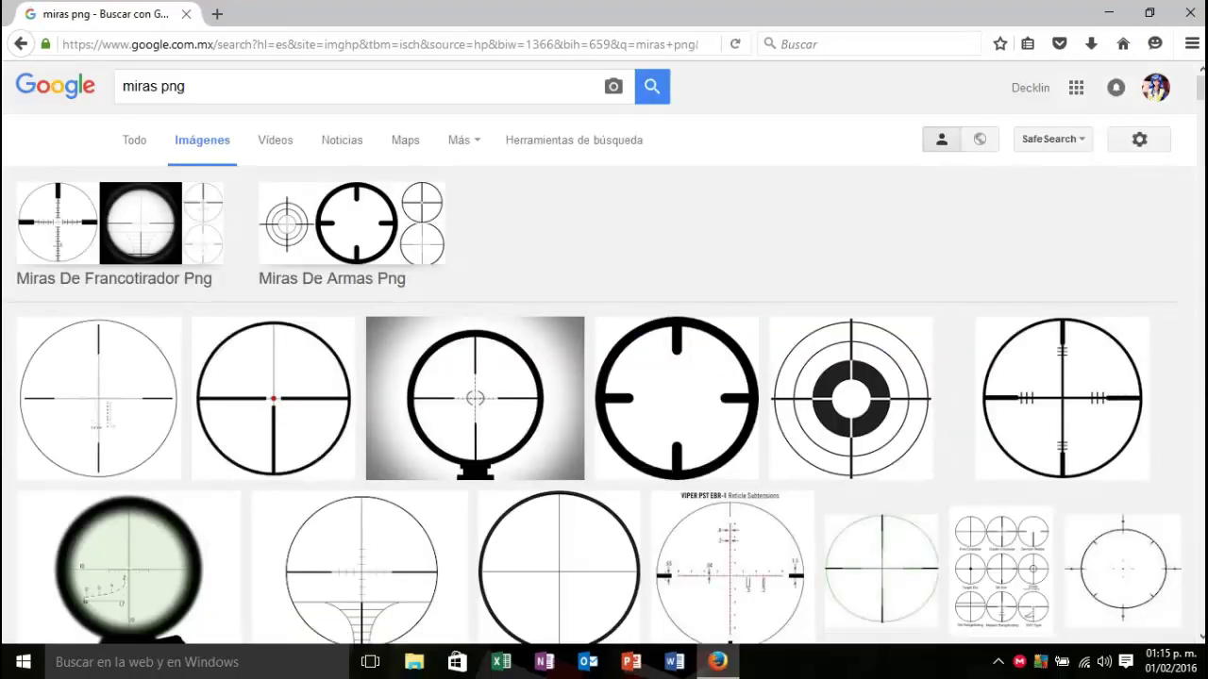
# Step: Browse the scope results and preview the propio1.png reticle larger
pyautogui.scroll(-2, 677, 377)
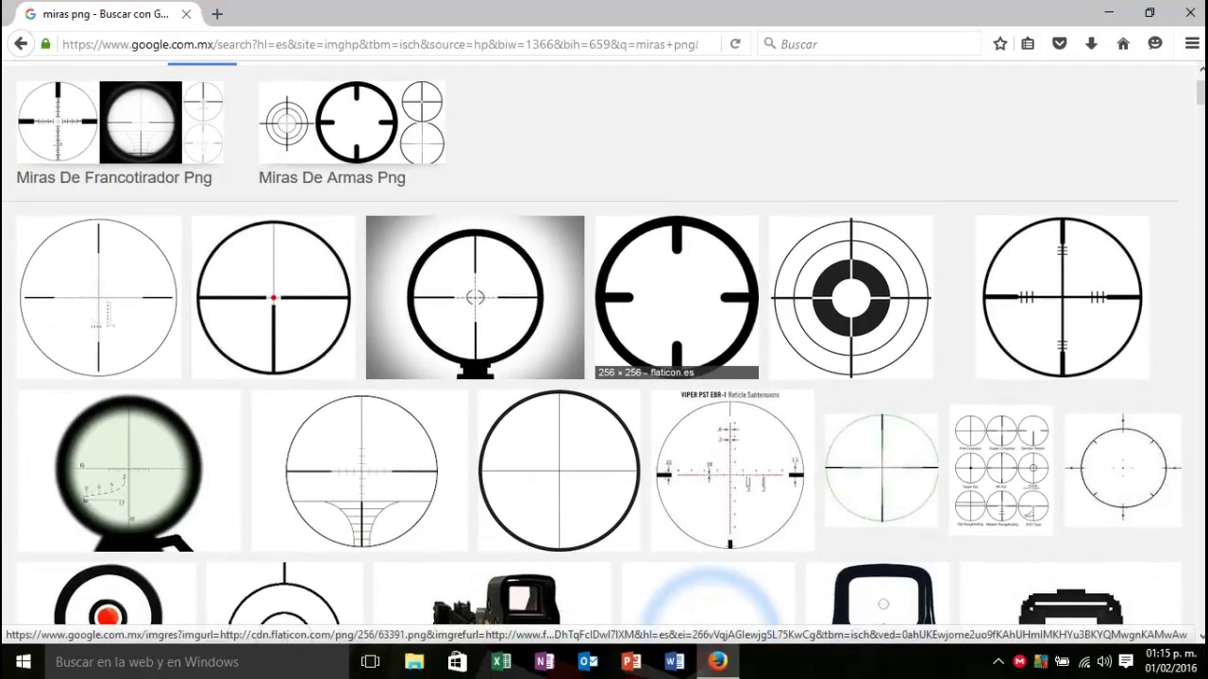
pyautogui.scroll(-1, 676, 377)
pyautogui.scroll(-3, 677, 378)
pyautogui.scroll(-2, 604, 349)
pyautogui.scroll(-2, 604, 349)
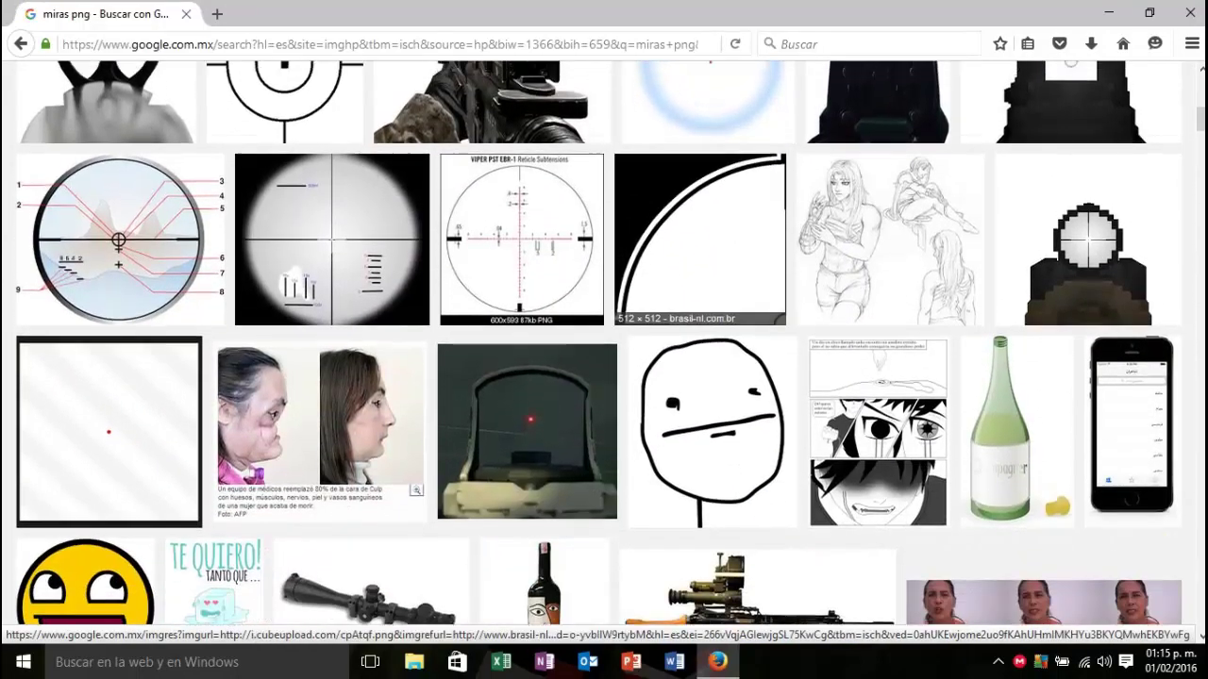
pyautogui.scroll(6, 604, 350)
pyautogui.scroll(1, 474, 197)
pyautogui.scroll(2, 475, 197)
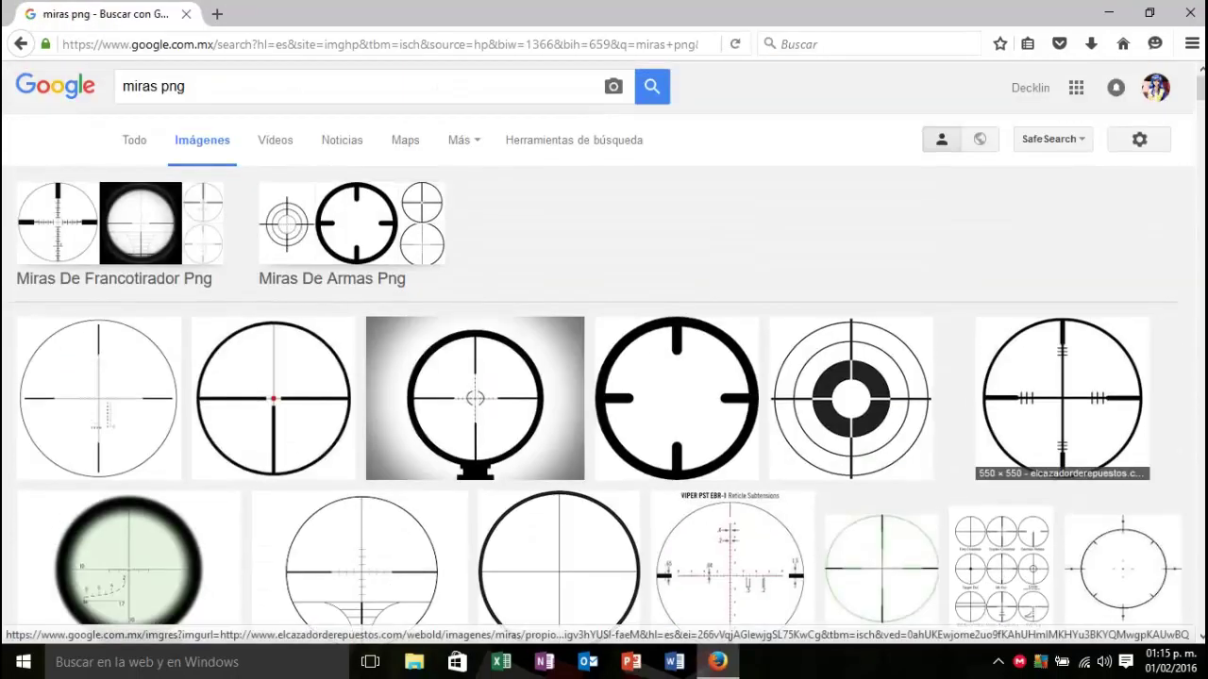
pyautogui.click(1062, 396)
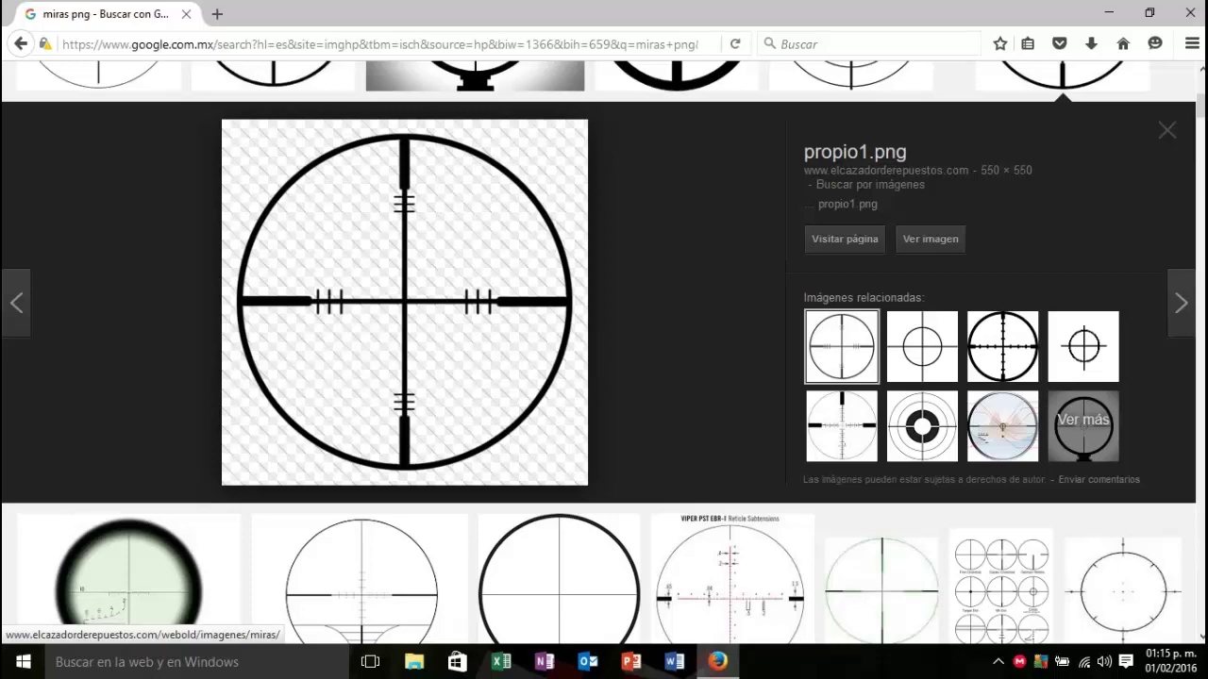
pyautogui.scroll(-3, 733, 396)
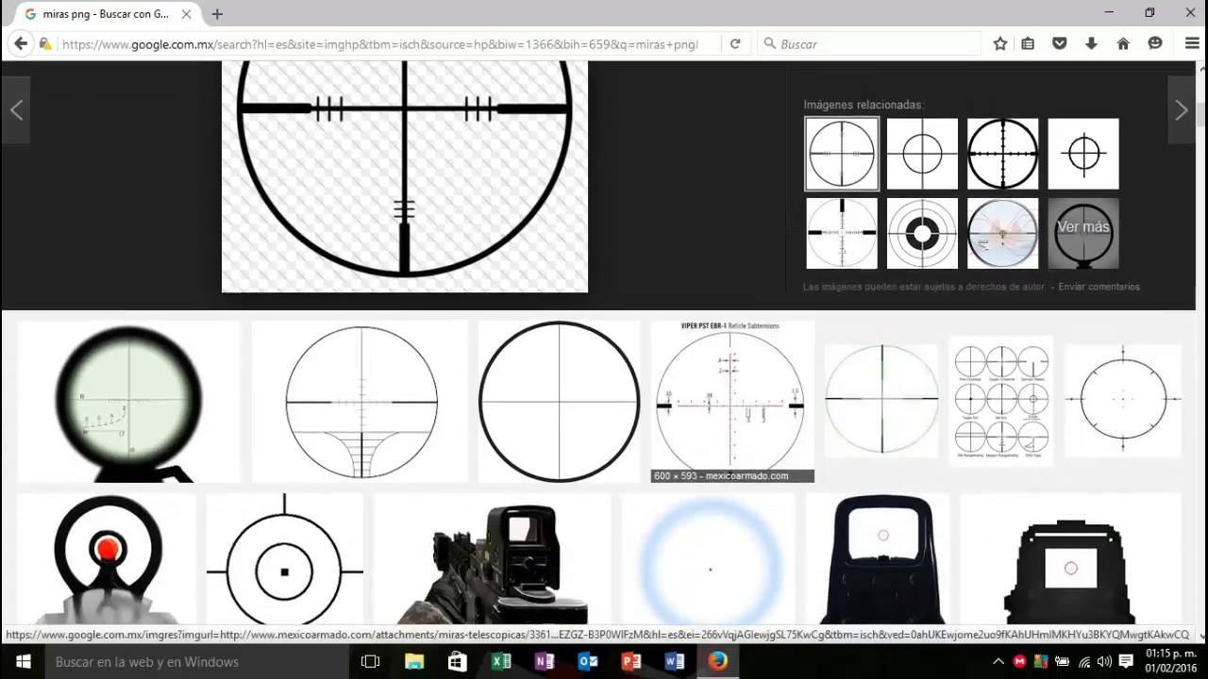
pyautogui.scroll(5, 732, 396)
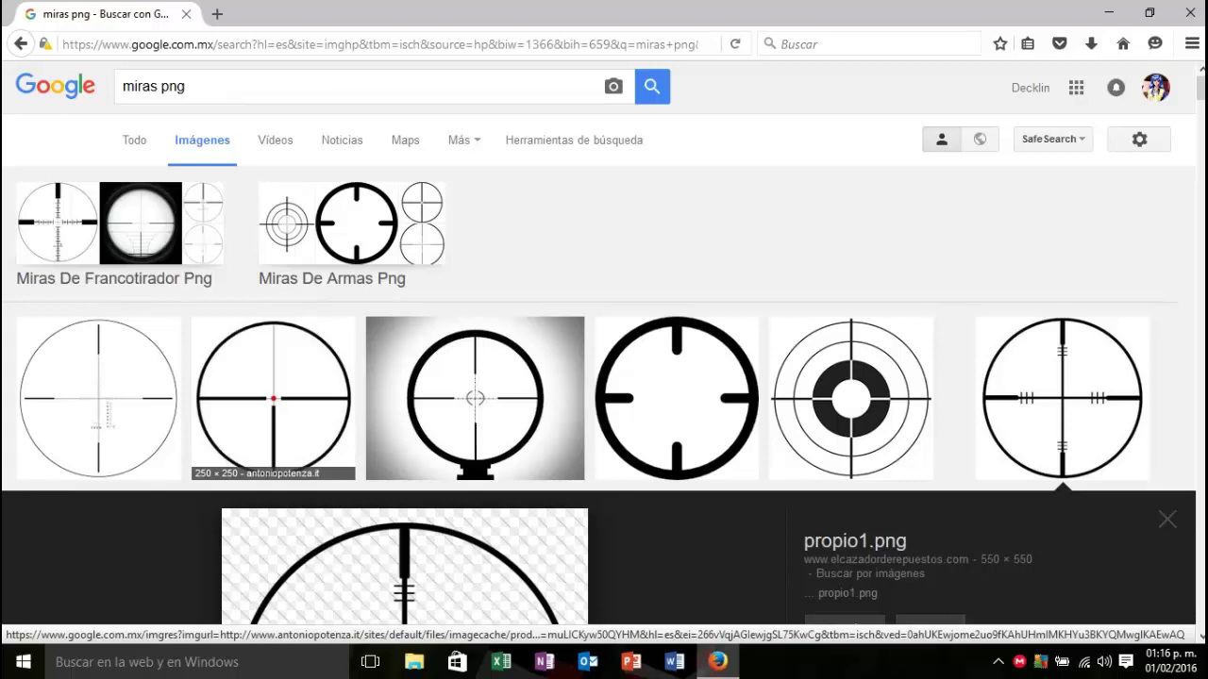
# Step: Switch to 'miras de francotirador png' results, browse them, and minimise Firefox
pyautogui.click(113, 227)
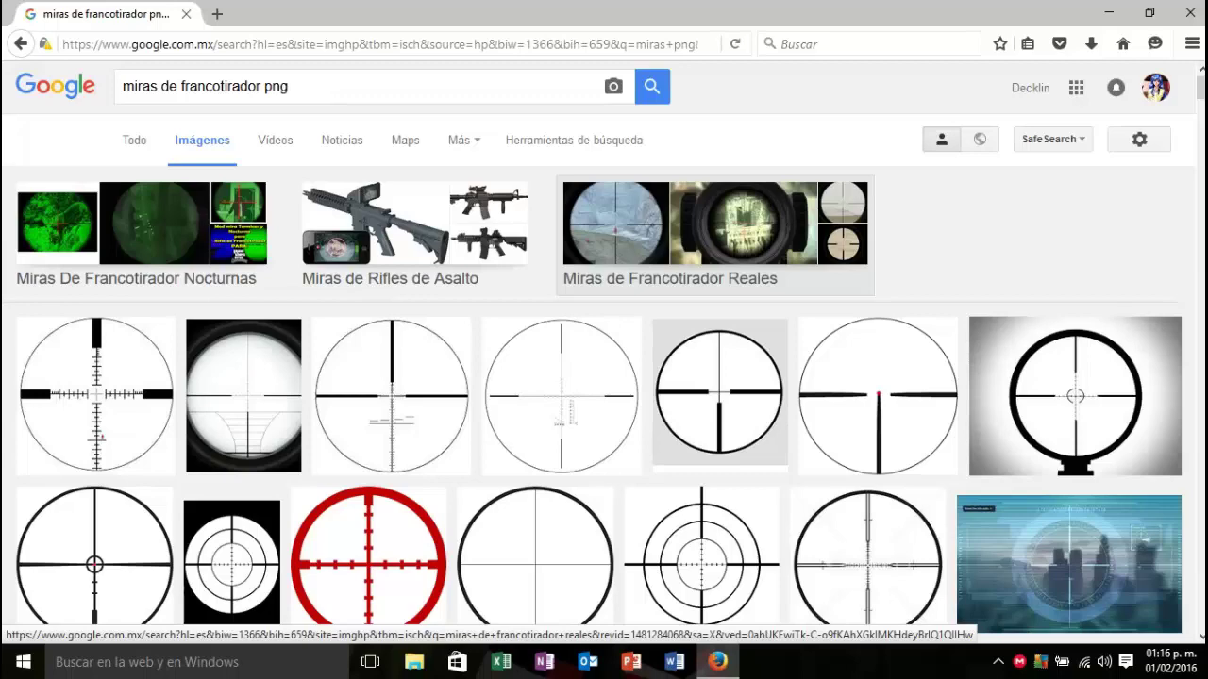
pyautogui.scroll(-2, 604, 377)
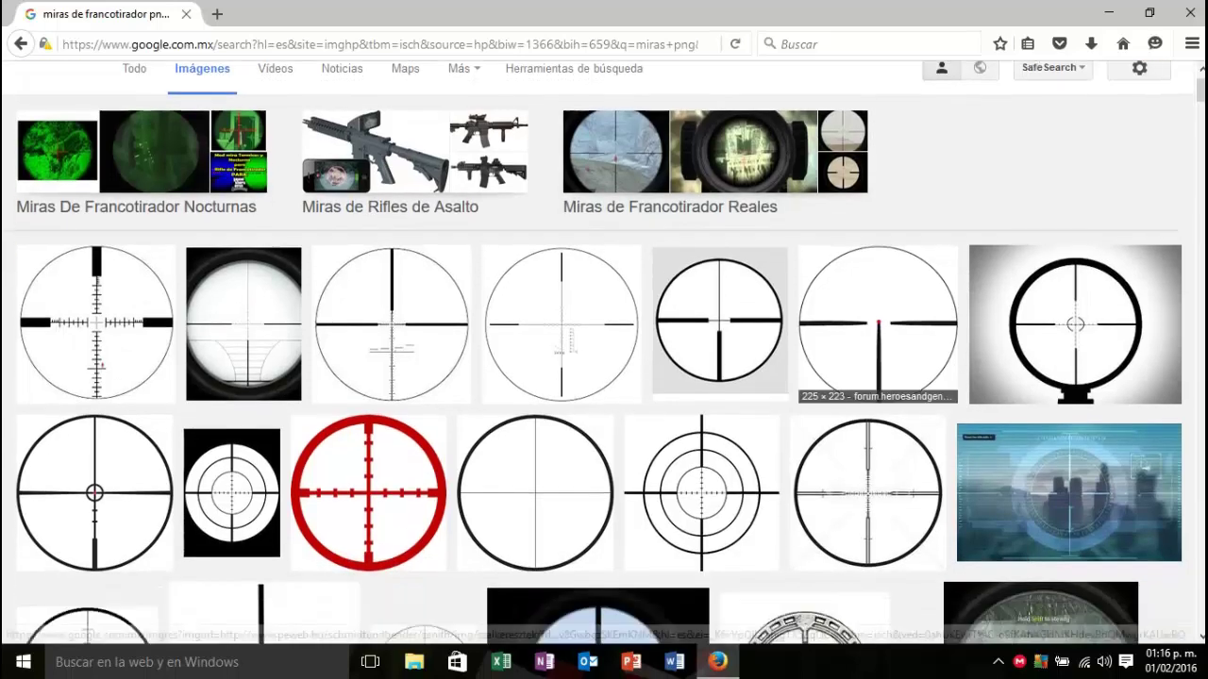
pyautogui.scroll(-2, 604, 377)
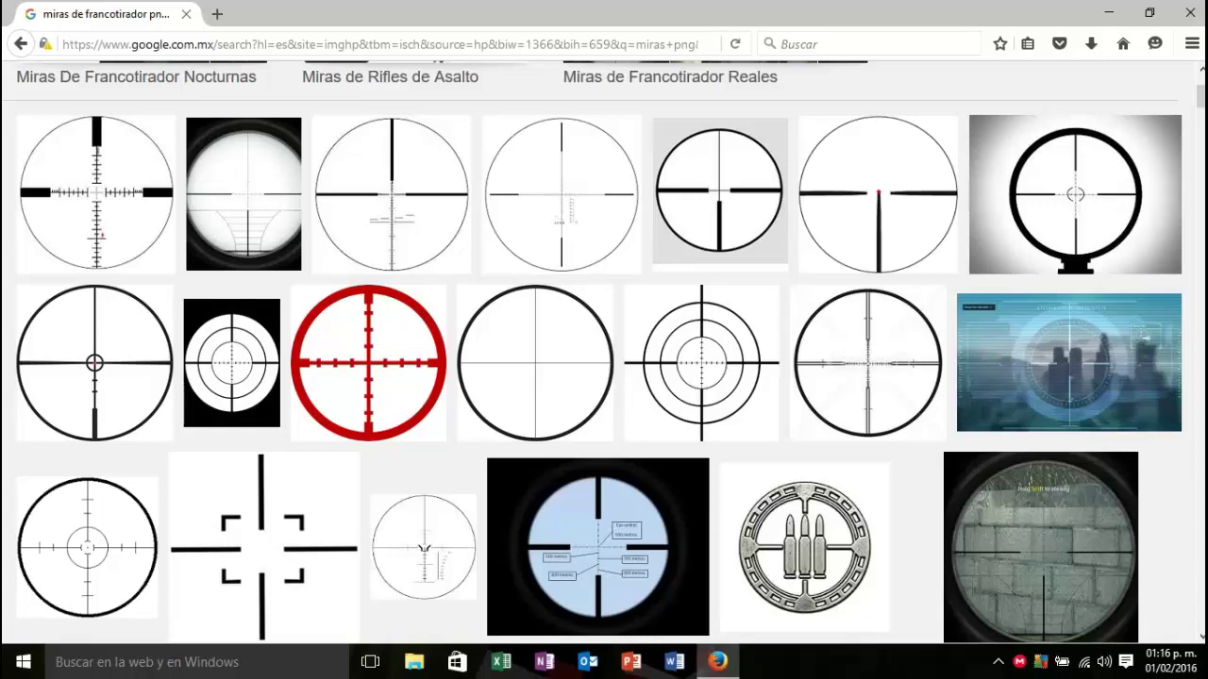
pyautogui.scroll(3, 391, 397)
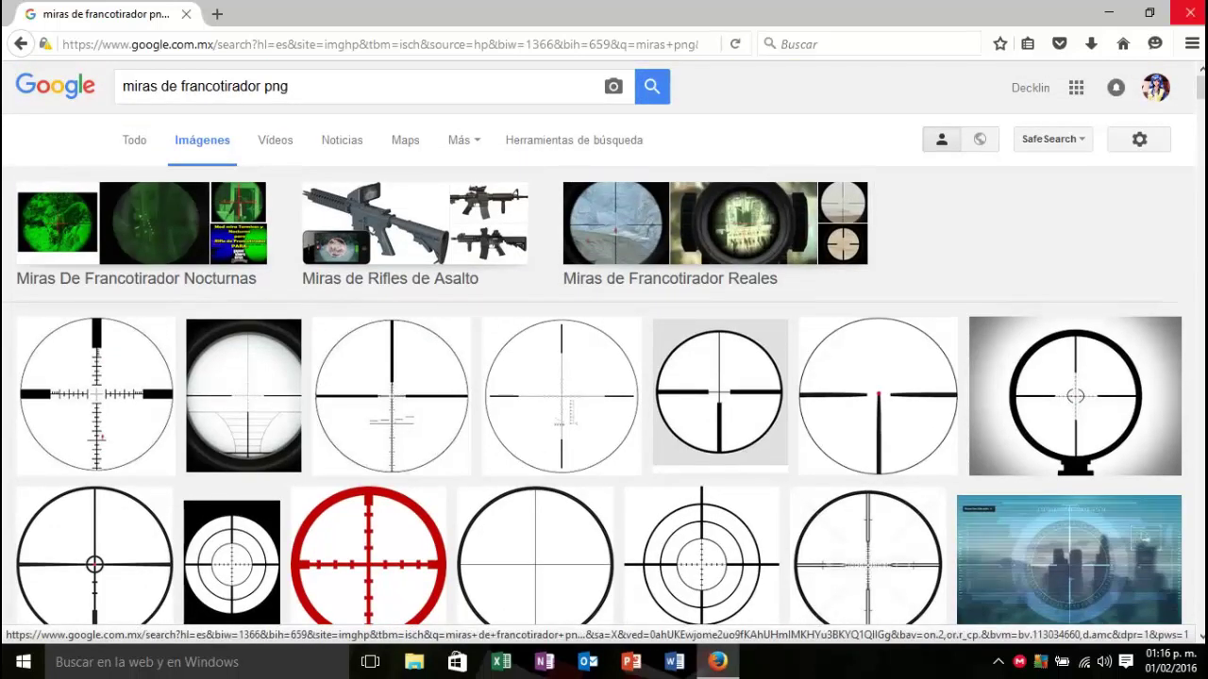
pyautogui.click(1108, 13)
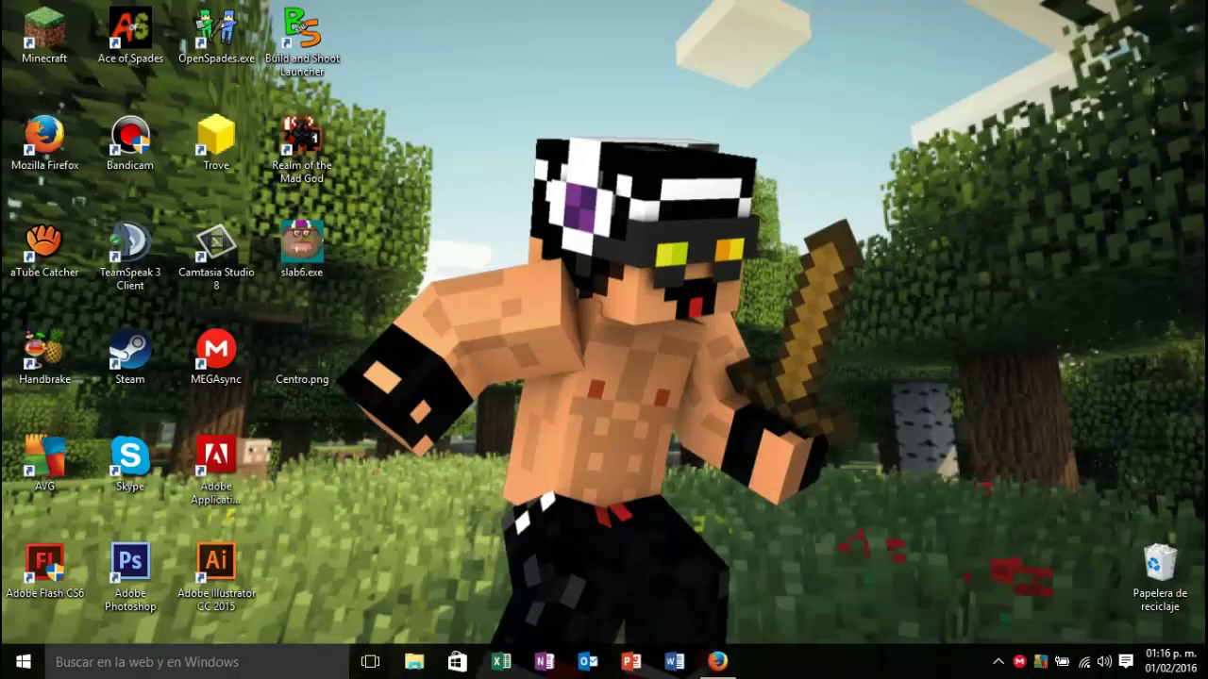
# Step: Move Centro.png to the centre and back, then launch Adobe Illustrator CC 2015
pyautogui.moveTo(302, 357); pyautogui.dragTo(560, 357)
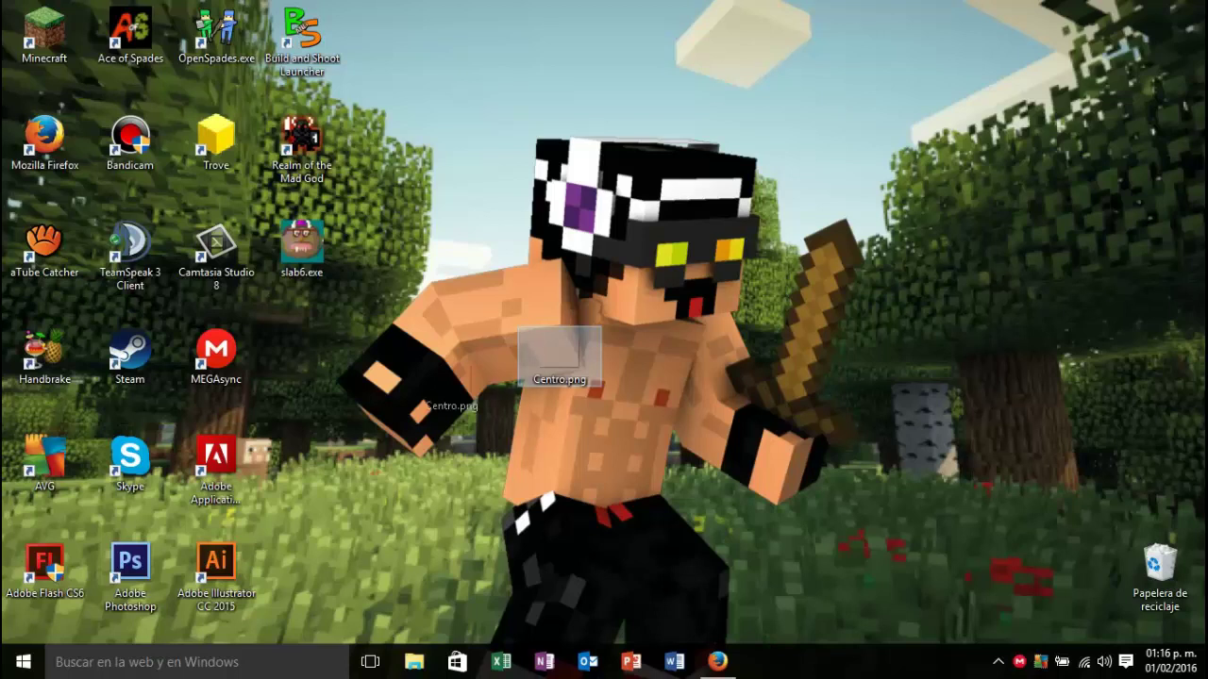
pyautogui.moveTo(560, 357); pyautogui.dragTo(302, 357)
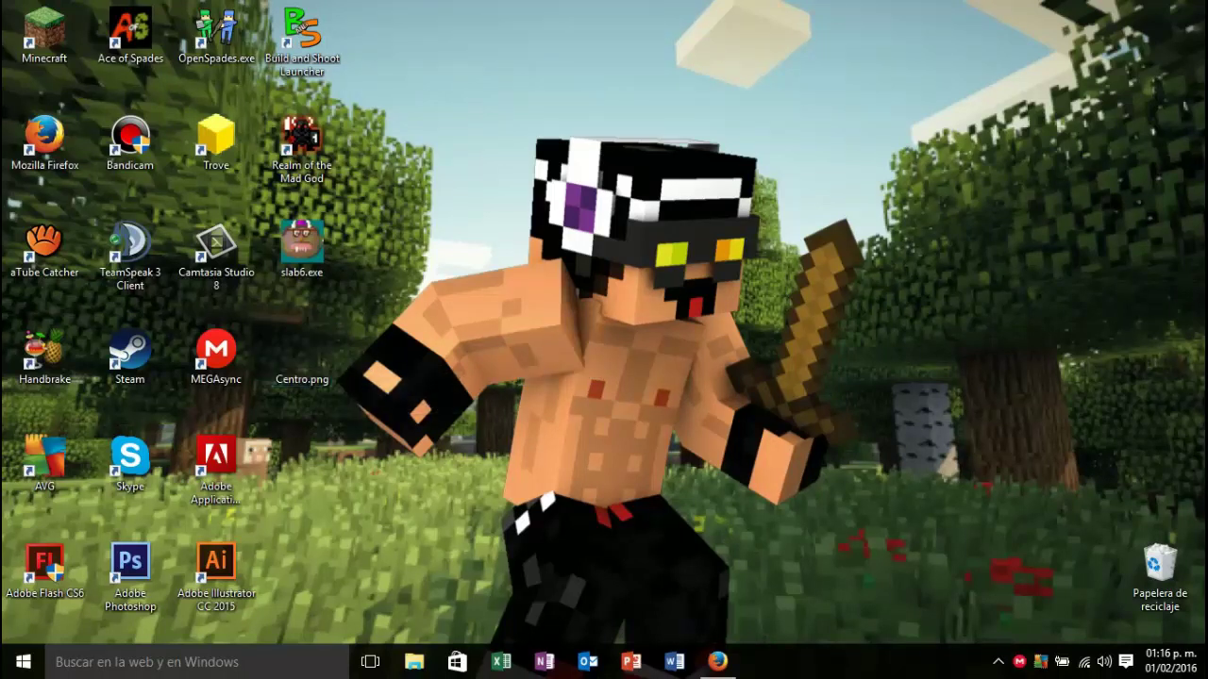
pyautogui.click(217, 571)
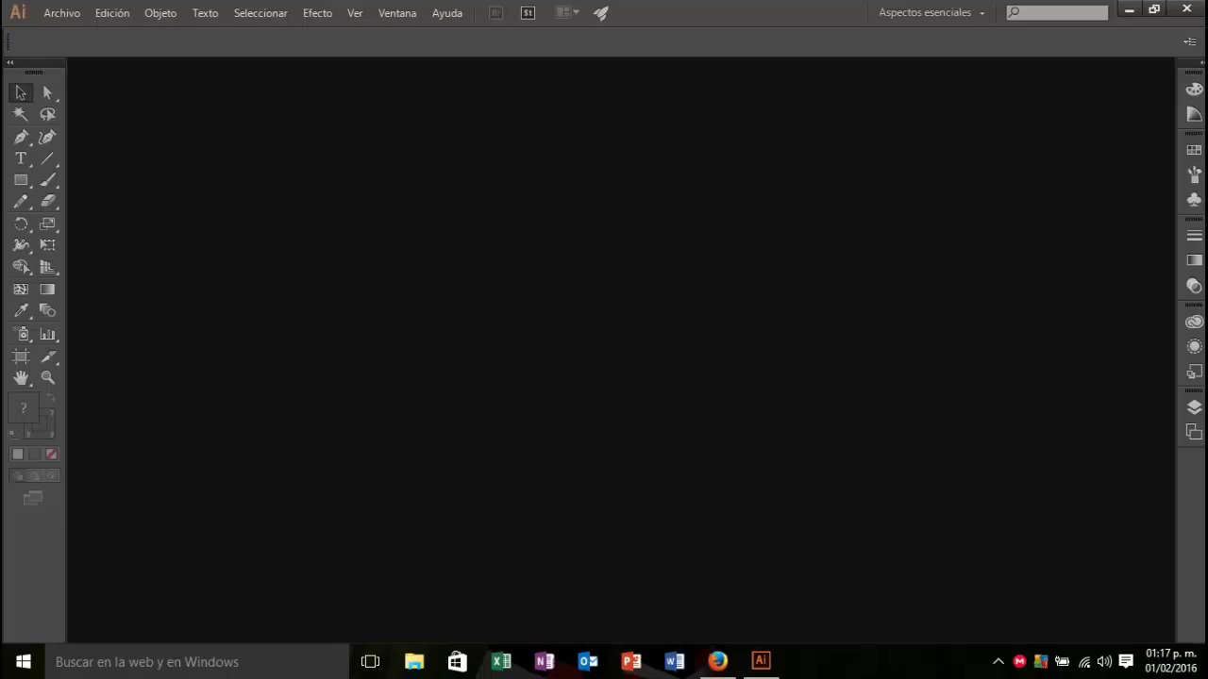
# Step: Start a new Illustrator document named 'semi'
pyautogui.click(61, 12)
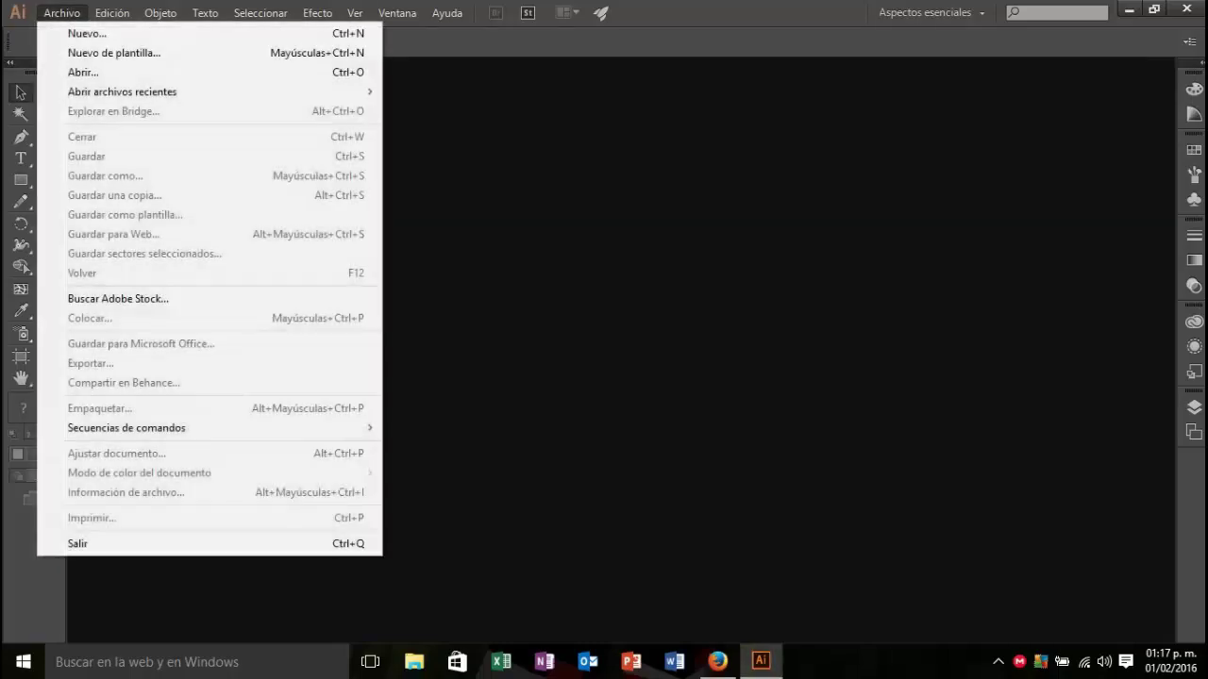
pyautogui.click(87, 33)
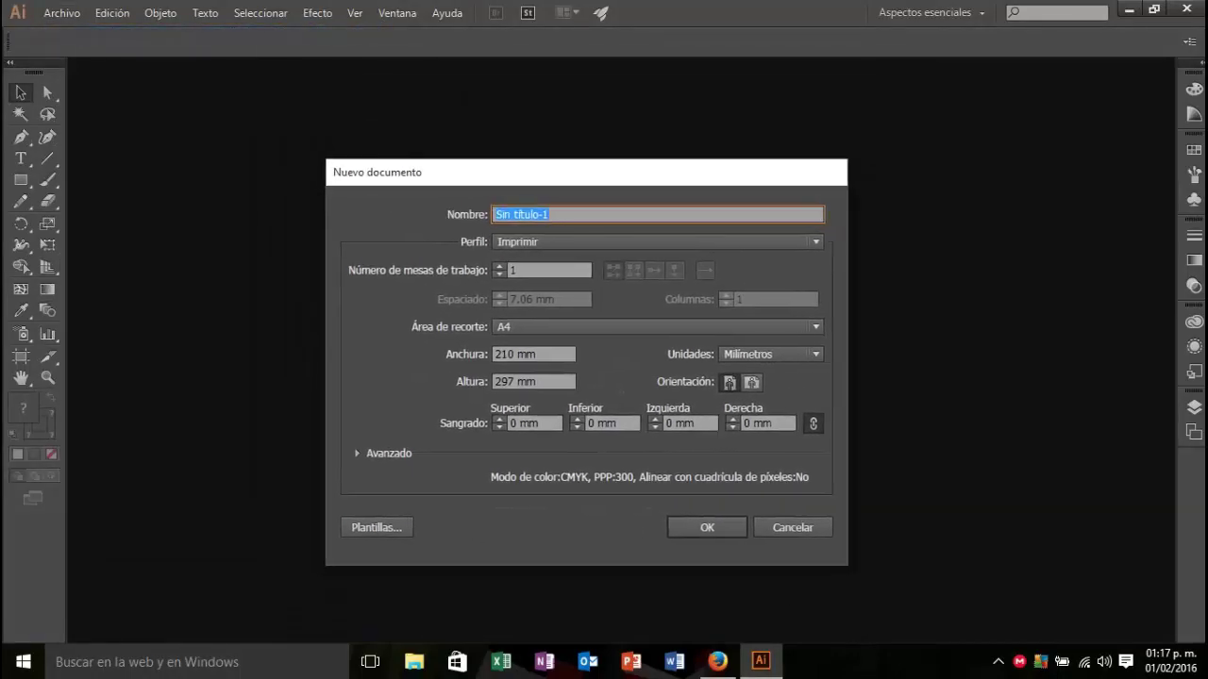
pyautogui.press('BackSpace')
pyautogui.write('semi')
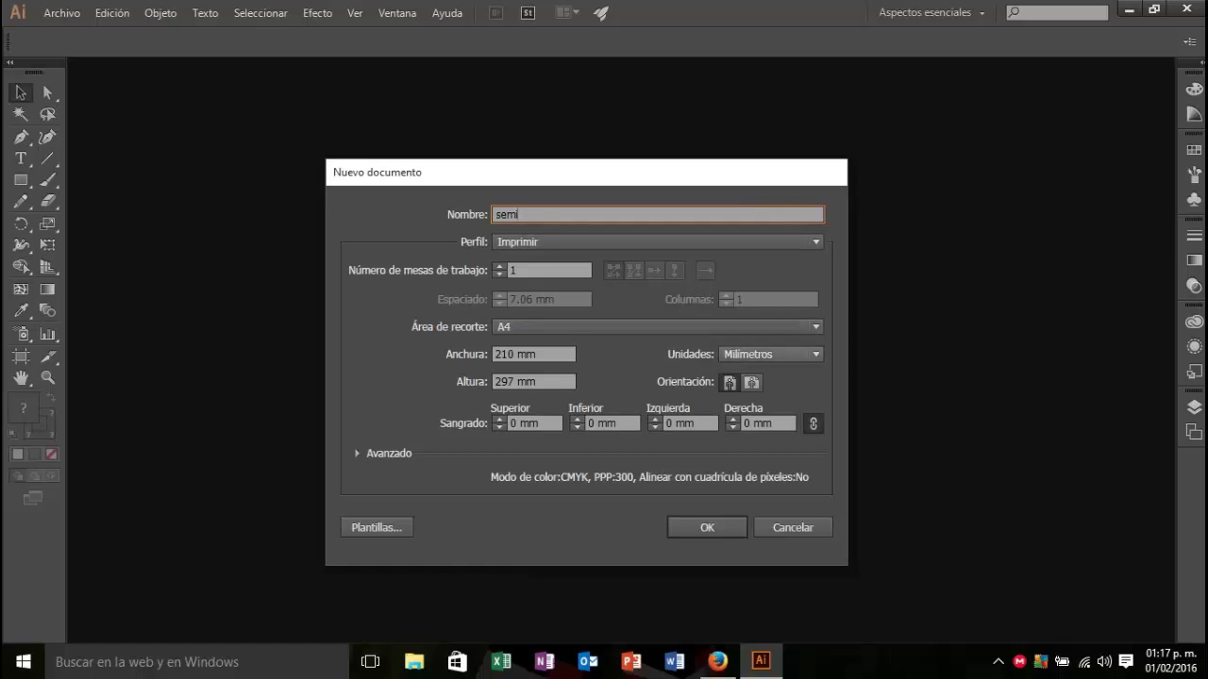
# Step: Set units to Píxeles and size to 800 × 600 px, then create the document
pyautogui.click(770, 353)
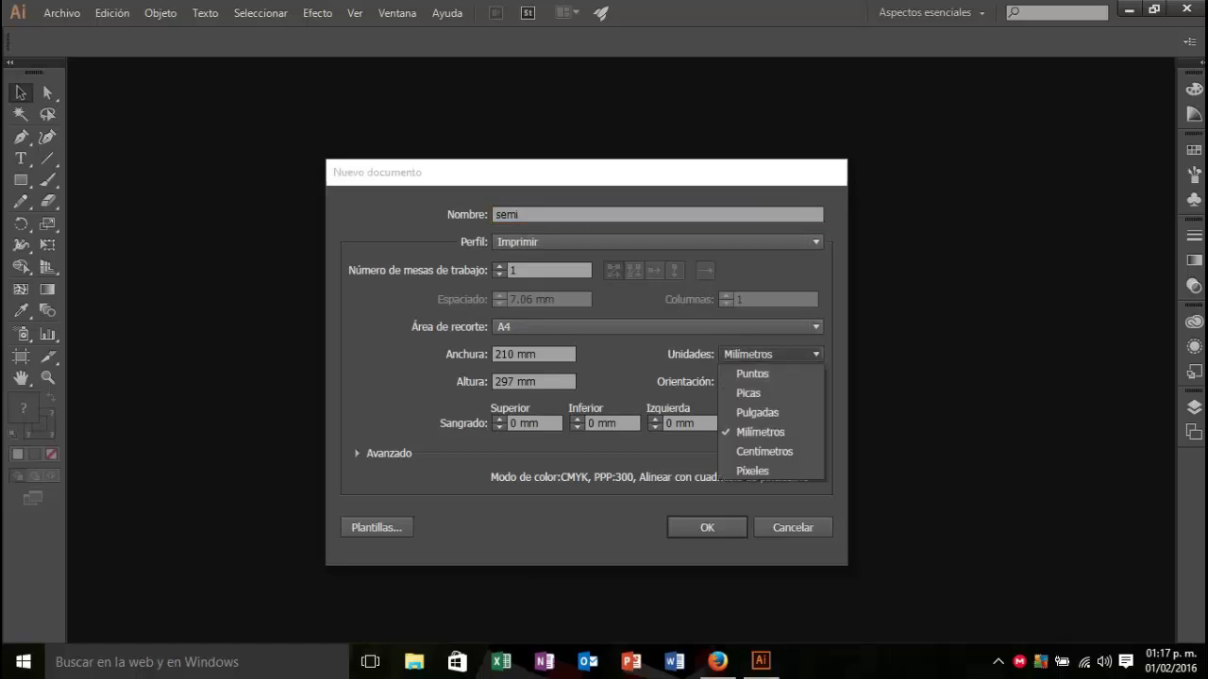
pyautogui.click(755, 472)
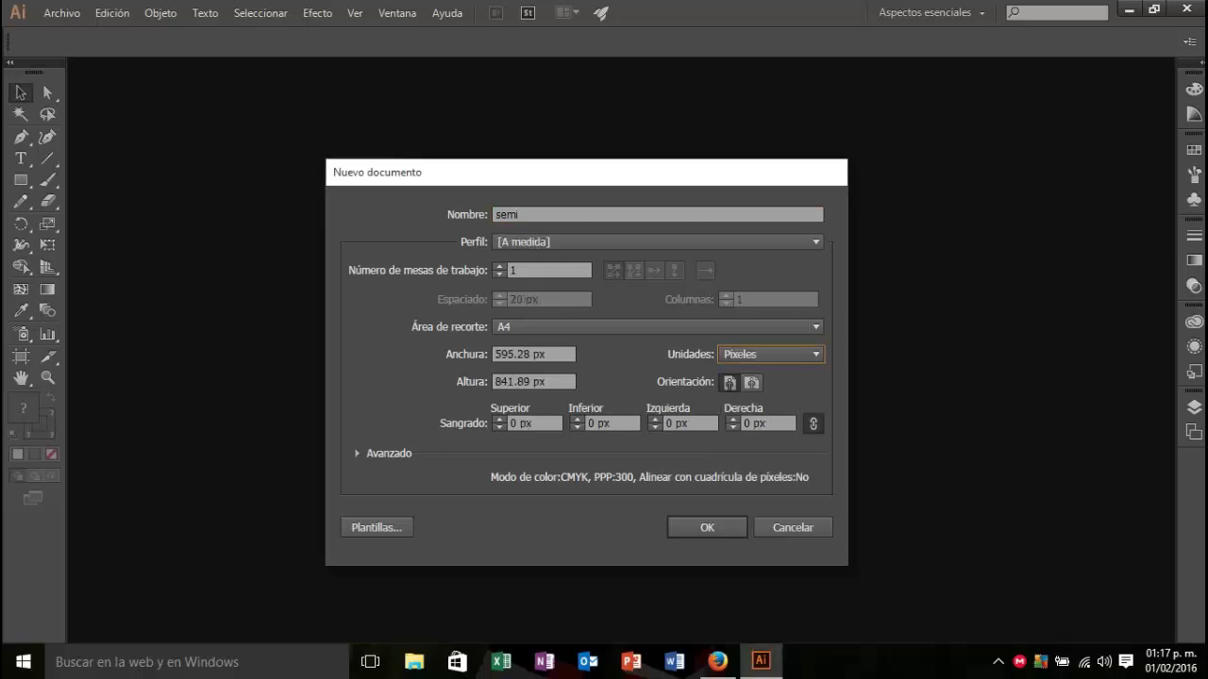
pyautogui.hotkey('shift', 'Tab')
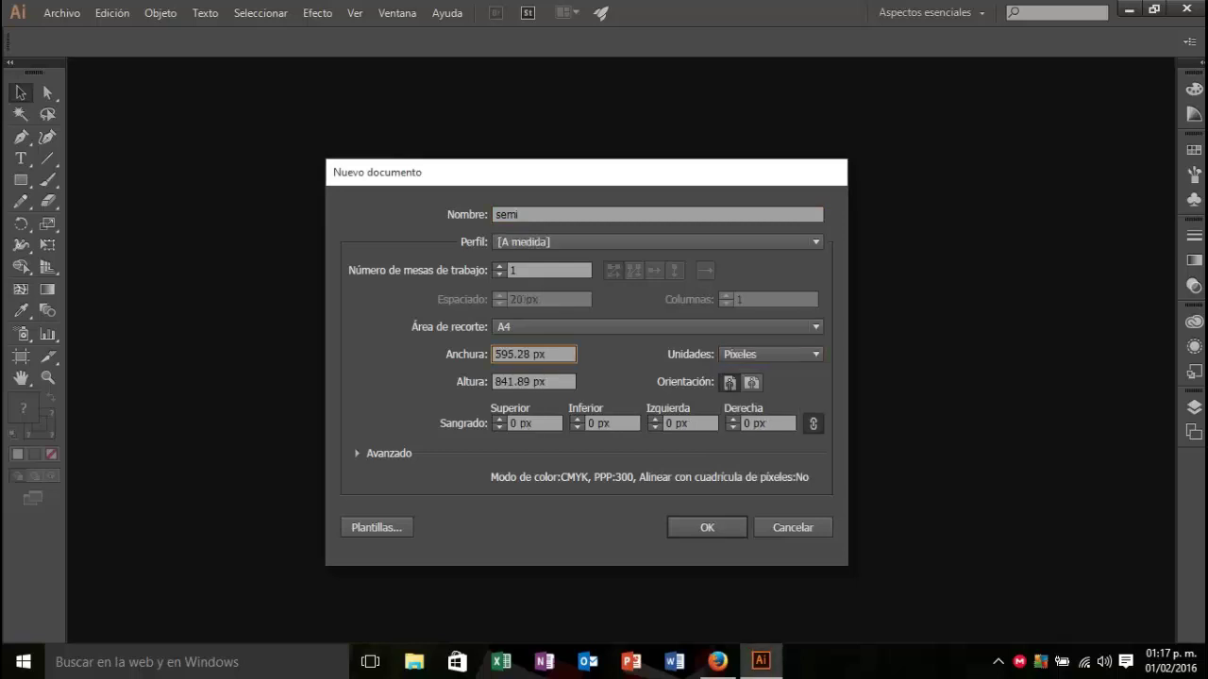
pyautogui.press('BackSpace')
pyautogui.write('800')
pyautogui.press('Tab')
pyautogui.press('BackSpace')
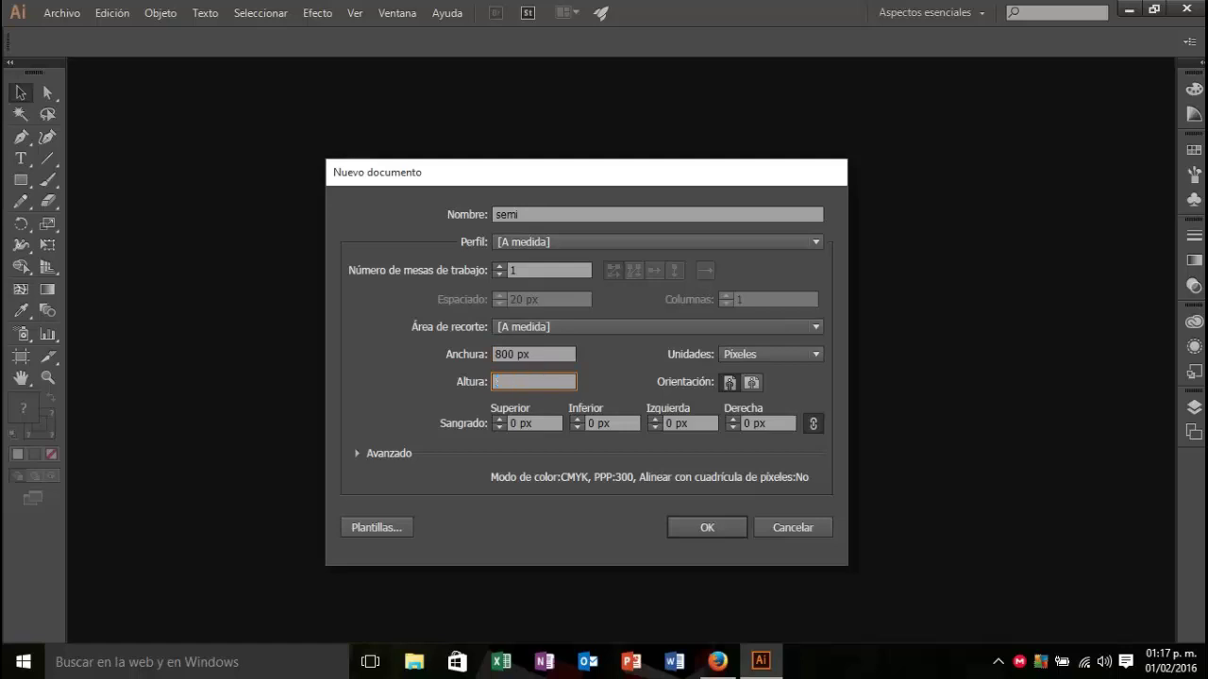
pyautogui.write('600')
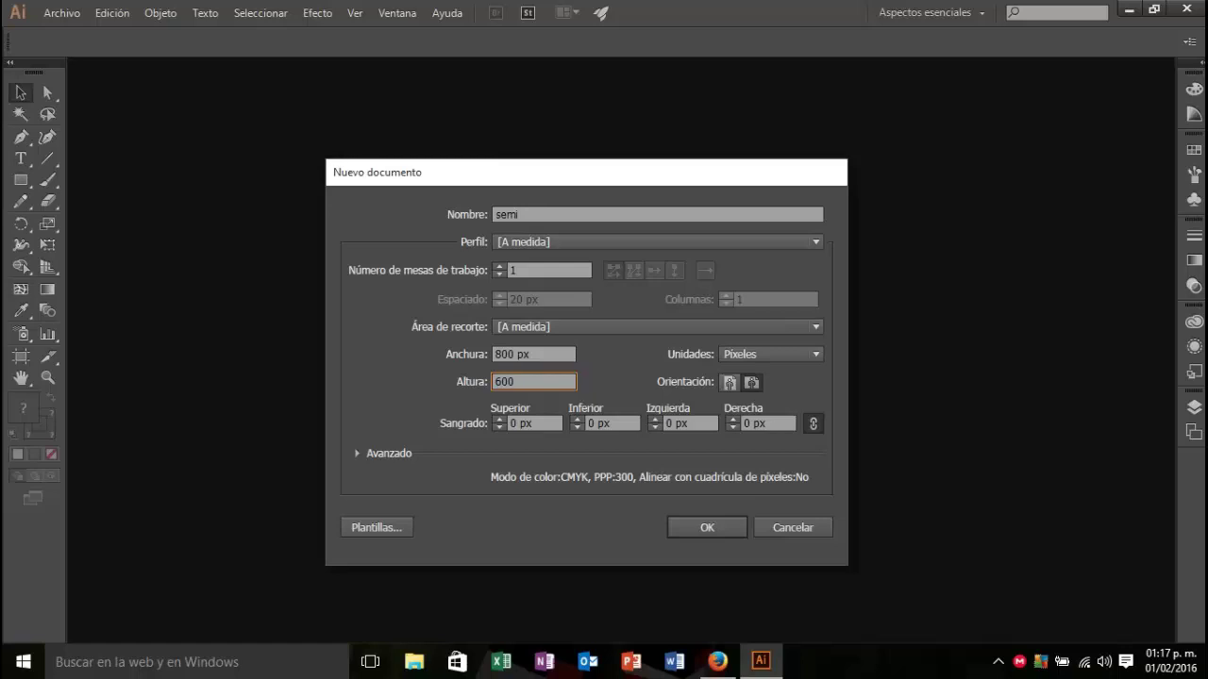
pyautogui.press('Tab')
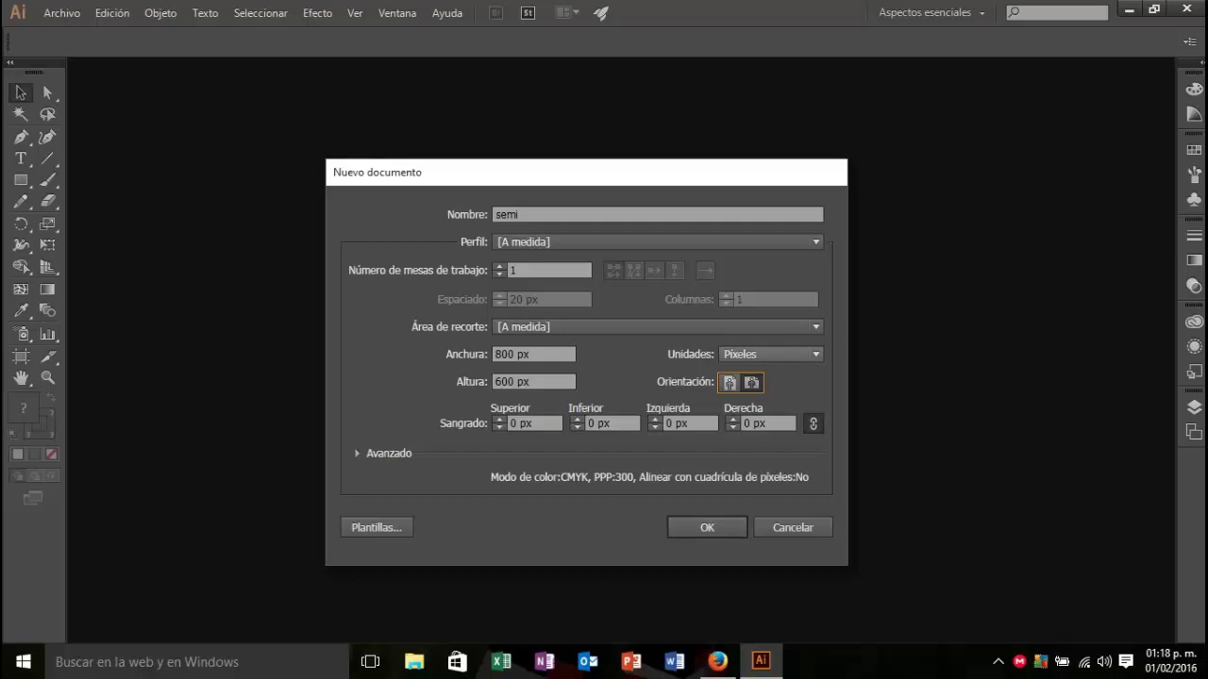
pyautogui.press('Return')
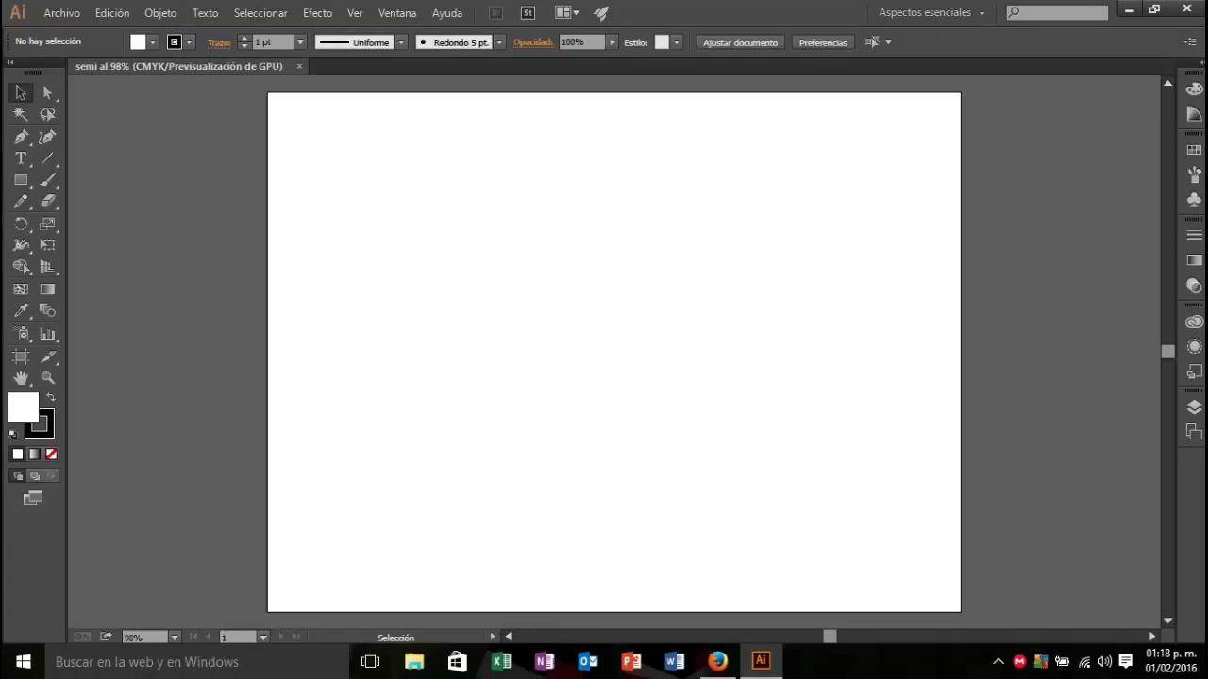
# Step: Drag Centro.png from the desktop into 'semi' and align it with the artboard
pyautogui.click(1128, 8)
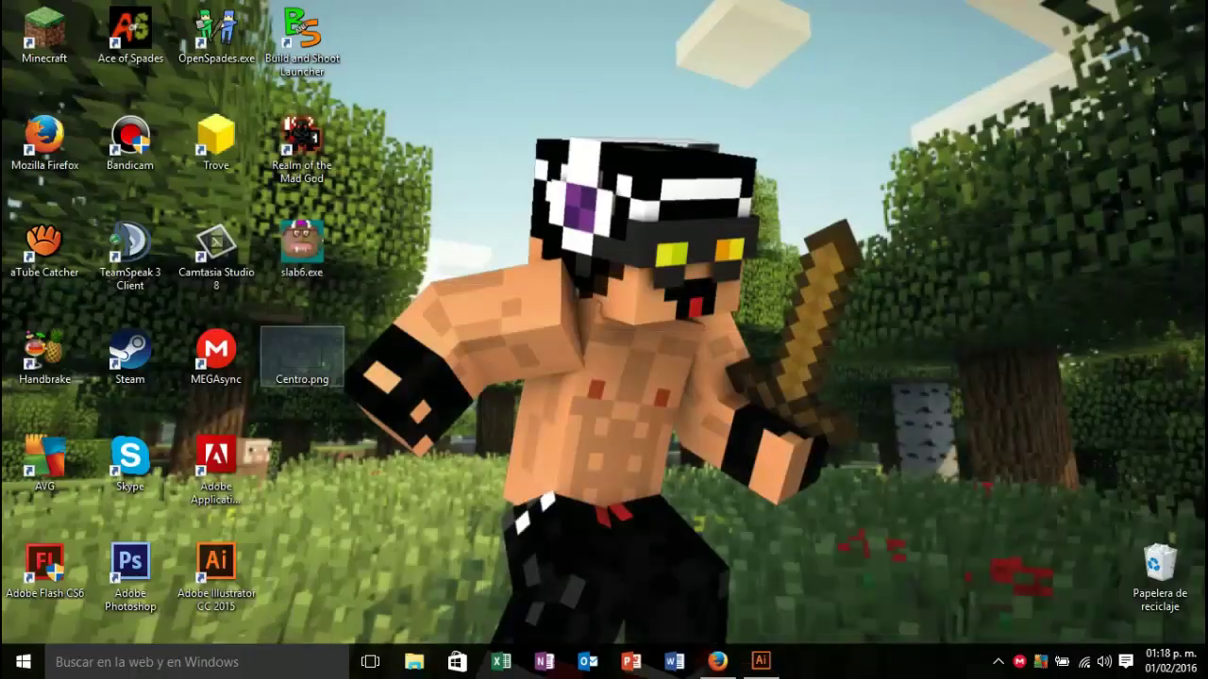
pyautogui.moveTo(302, 356)
pyautogui.mouseDown()
pyautogui.moveTo(566, 514)
pyautogui.moveTo(651, 351)
pyautogui.mouseUp()
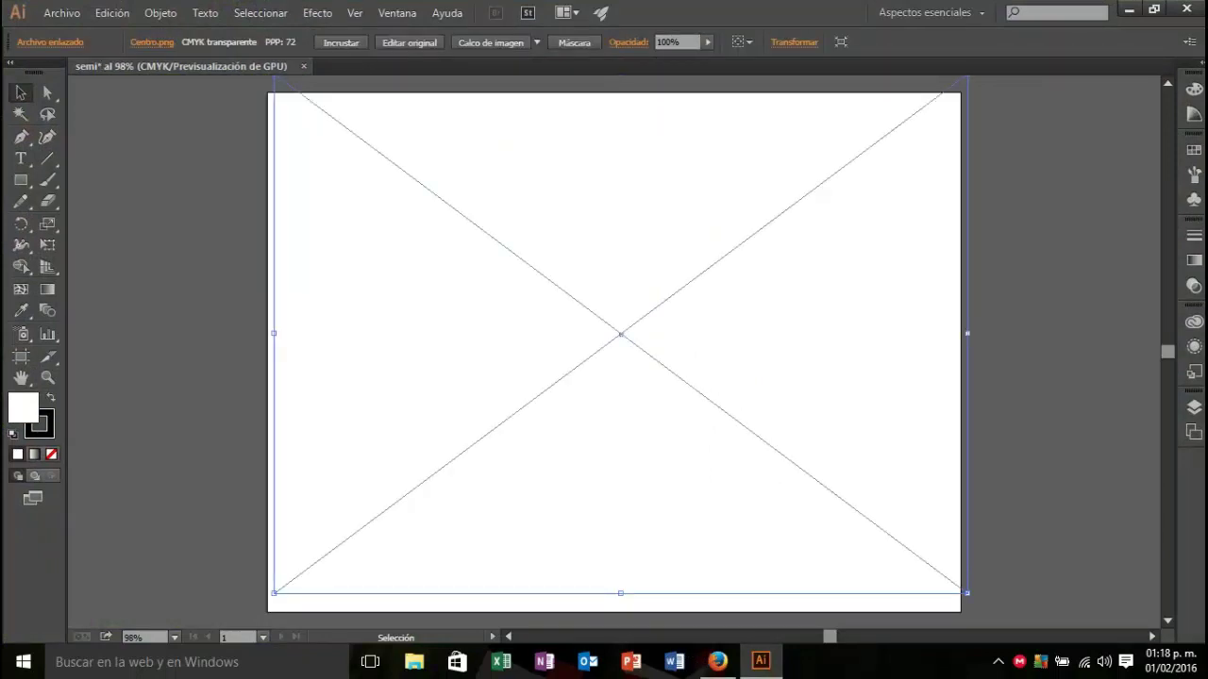
pyautogui.moveTo(510, 429); pyautogui.dragTo(503, 447)
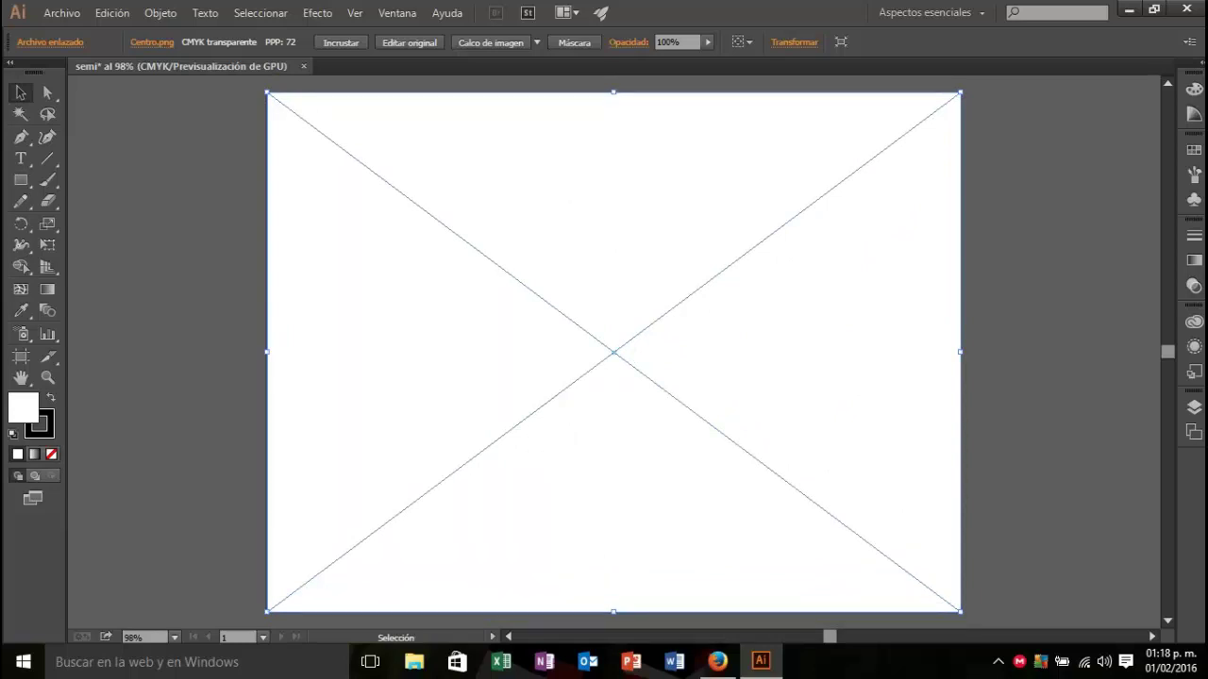
pyautogui.hotkey('ctrl', 'shift', 'a')
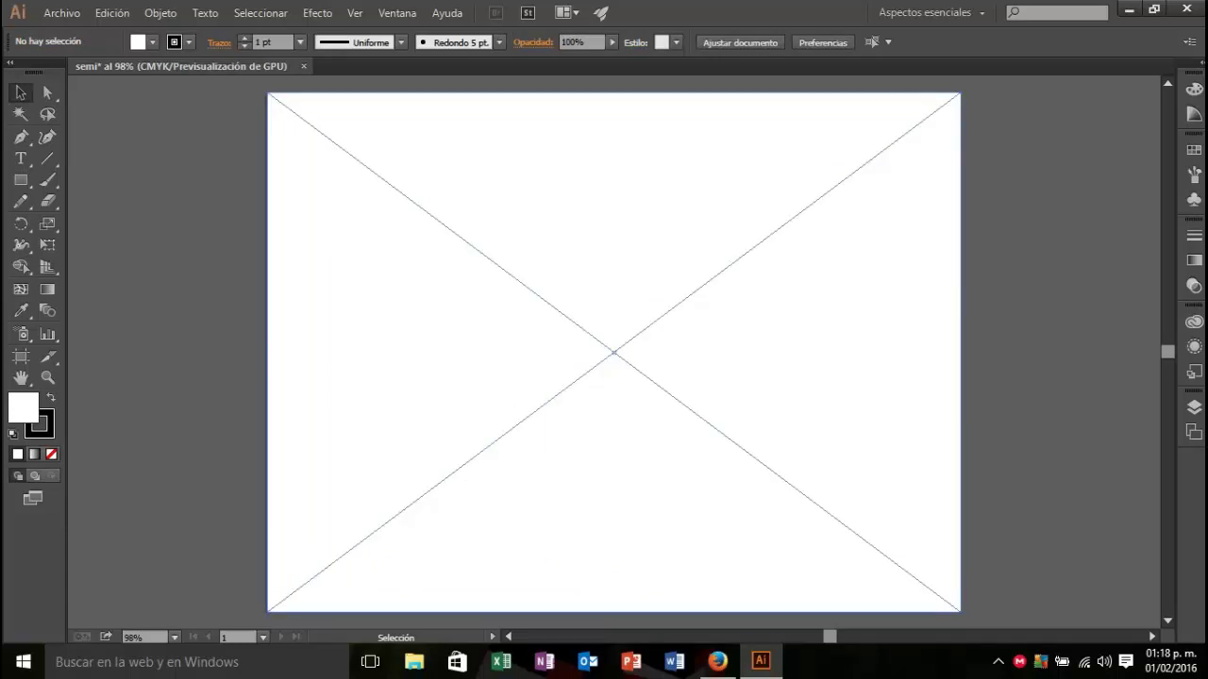
pyautogui.hotkey('ctrl', '+')
pyautogui.hotkey('ctrl', '+')
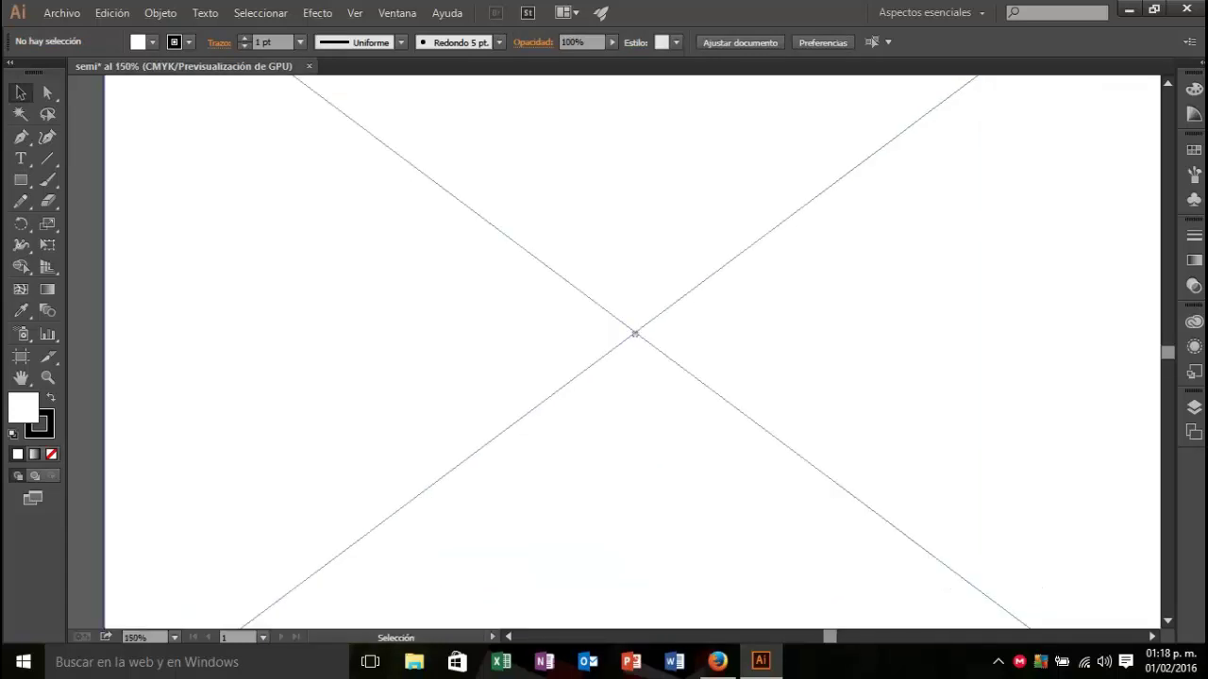
pyautogui.hotkey('ctrl', '+')
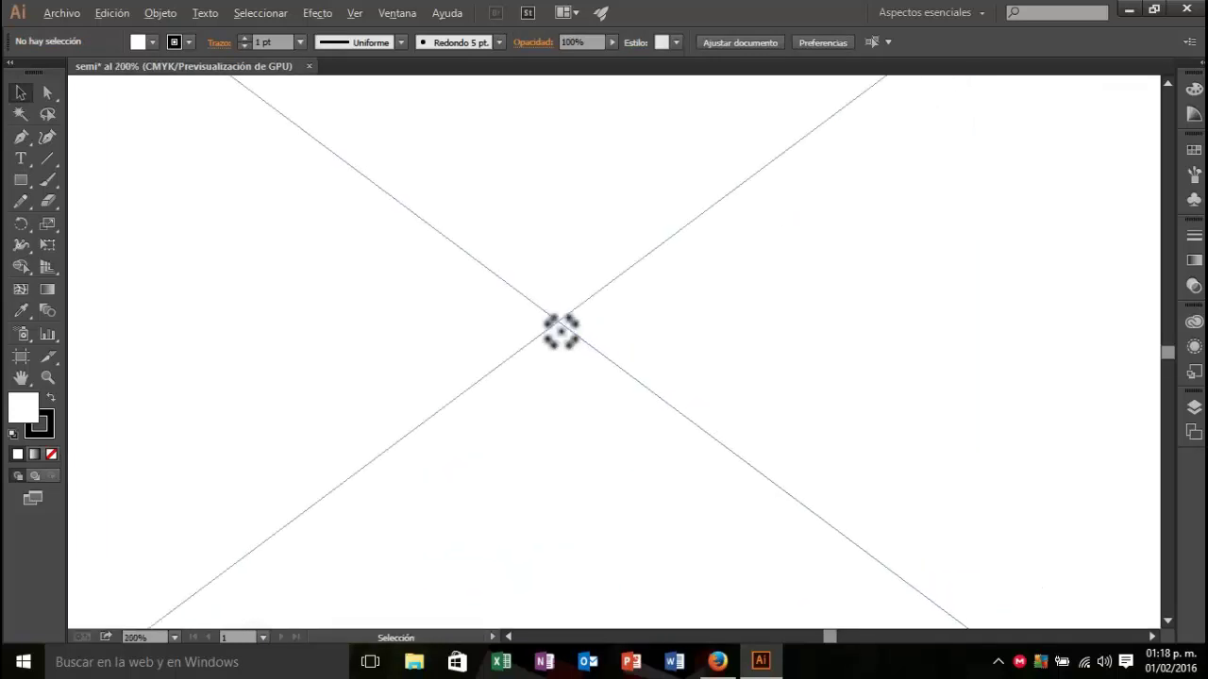
pyautogui.hotkey('ctrl', '+')
pyautogui.hotkey('ctrl', '+')
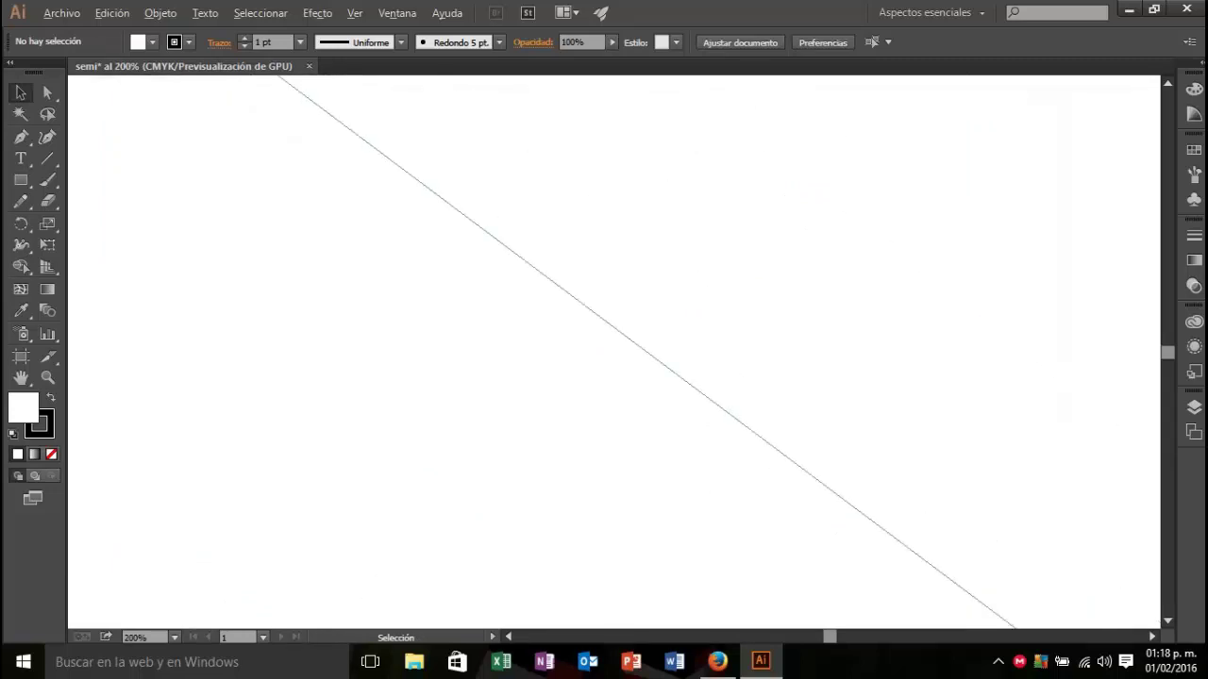
pyautogui.hotkey('ctrl', '+')
pyautogui.hotkey('ctrl', '-')
pyautogui.hotkey('ctrl', '-')
pyautogui.hotkey('ctrl', '-')
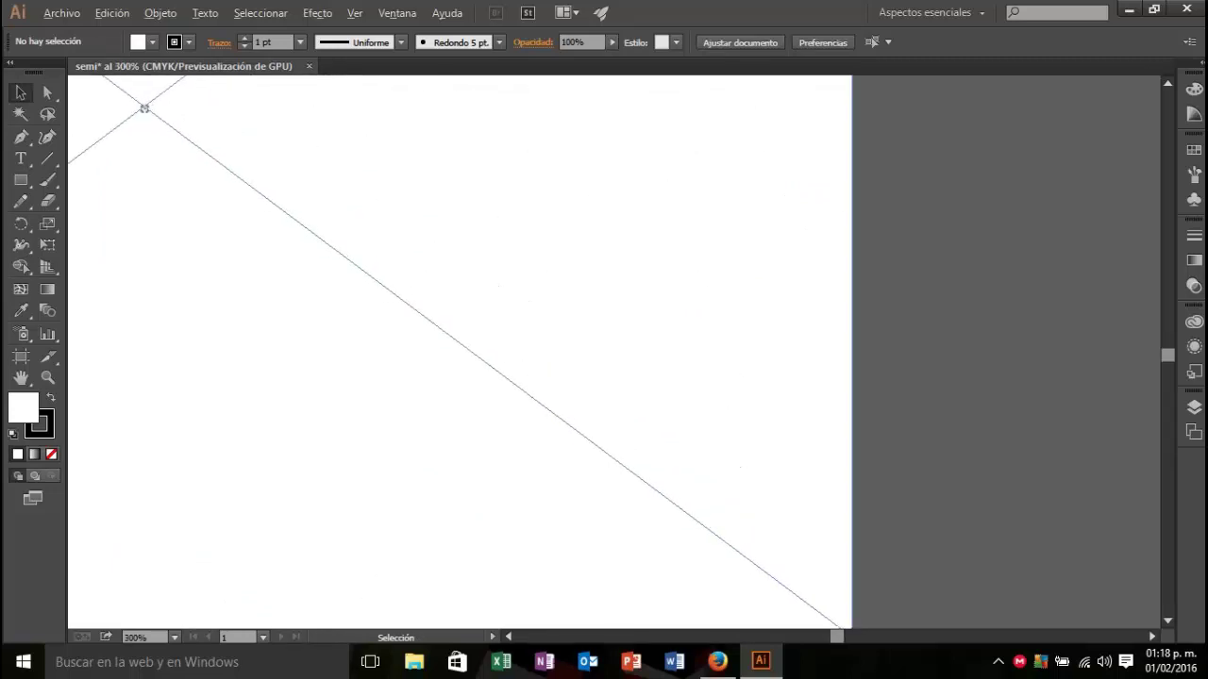
pyautogui.hotkey('ctrl', '-')
pyautogui.hotkey('ctrl', '-')
pyautogui.hotkey('ctrl', '+')
pyautogui.hotkey('ctrl', '+')
pyautogui.hotkey('ctrl', '+')
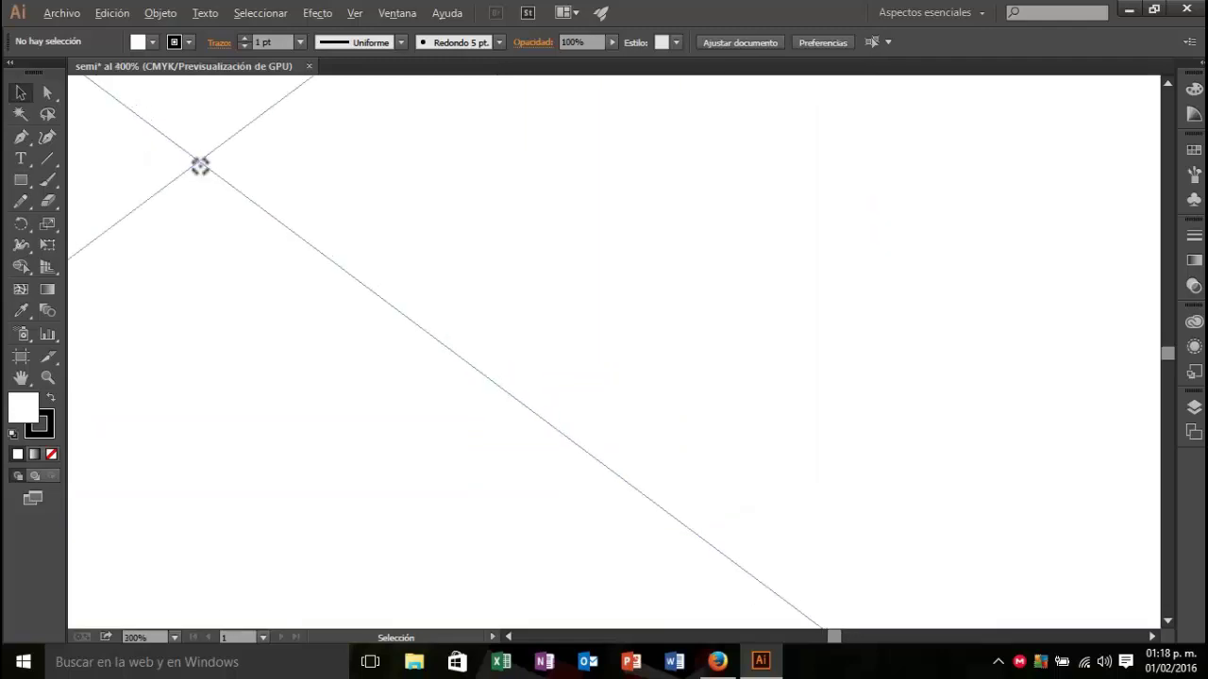
pyautogui.hotkey('ctrl', '-')
pyautogui.hotkey('ctrl', '-')
pyautogui.hotkey('ctrl', '-')
pyautogui.hotkey('ctrl', '-')
pyautogui.hotkey('ctrl', '-')
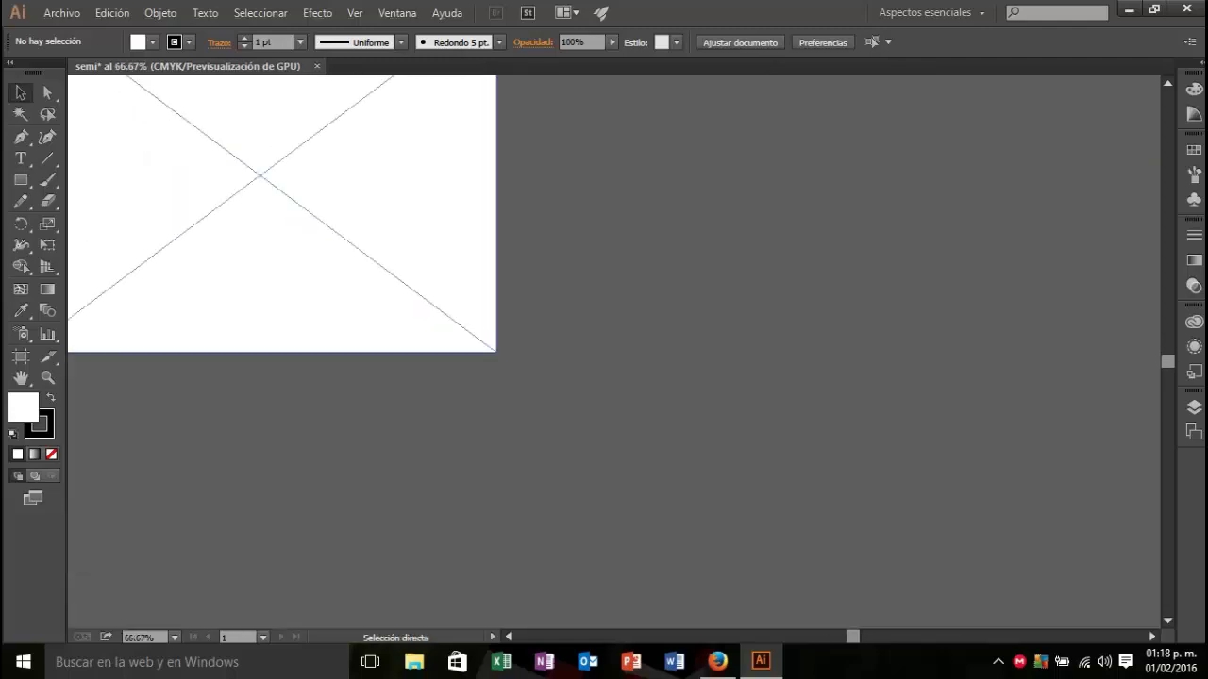
pyautogui.hotkey('ctrl', '+')
pyautogui.hotkey('ctrl', '+')
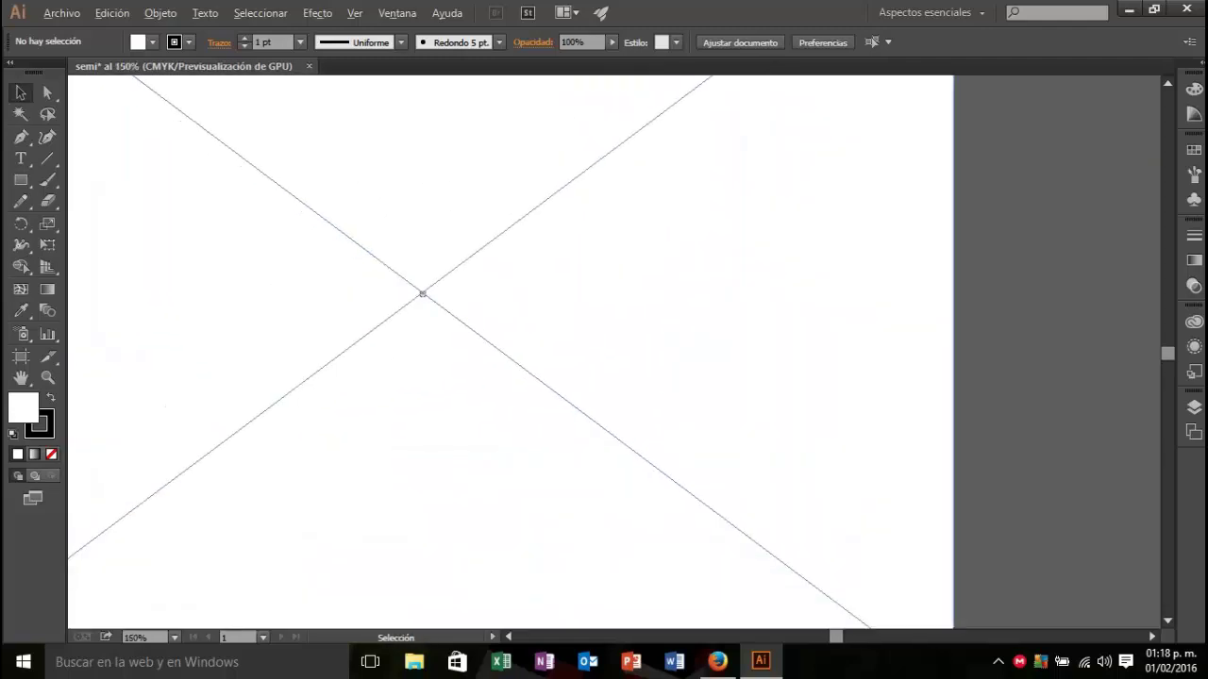
pyautogui.hotkey('ctrl', '-')
pyautogui.hotkey('ctrl', '-')
pyautogui.hotkey('ctrl', '-')
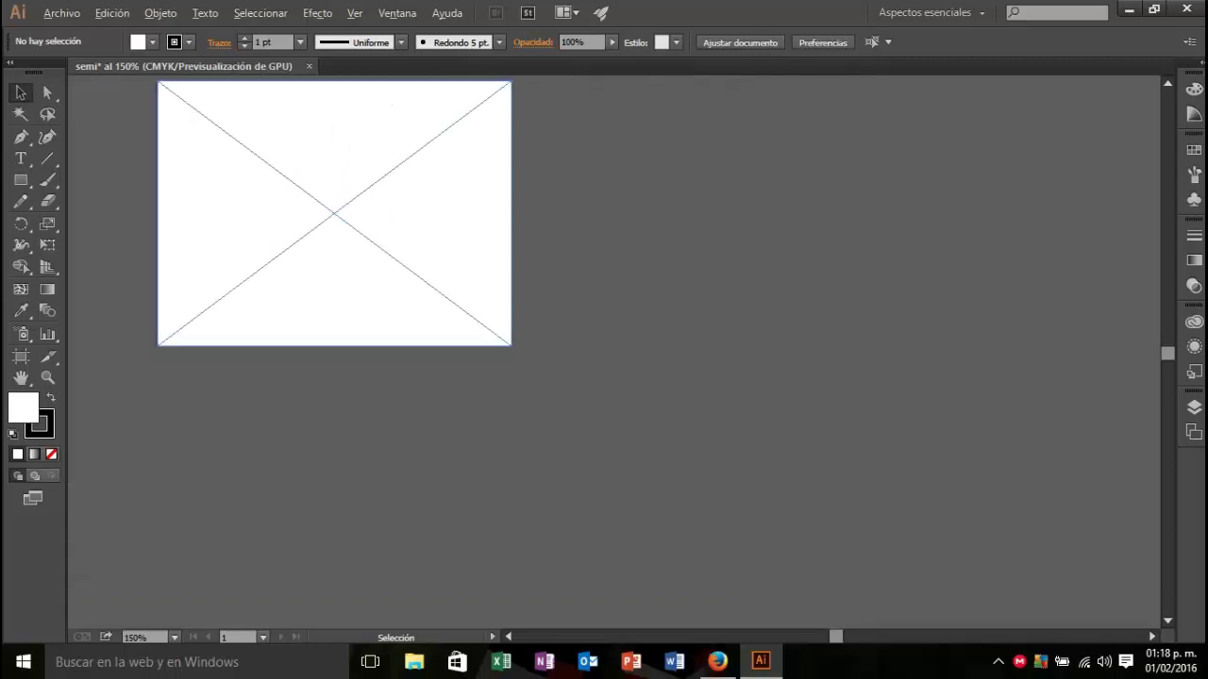
pyautogui.scroll(3, 334, 264)
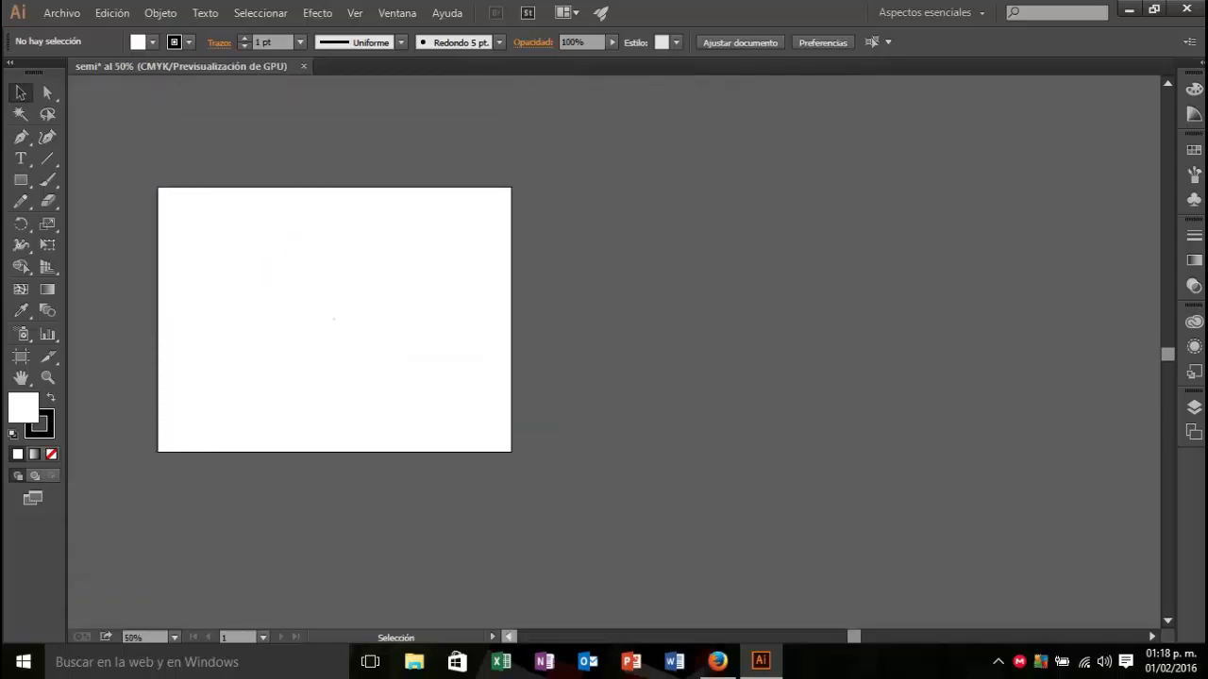
pyautogui.hscroll(-5, 507, 637)
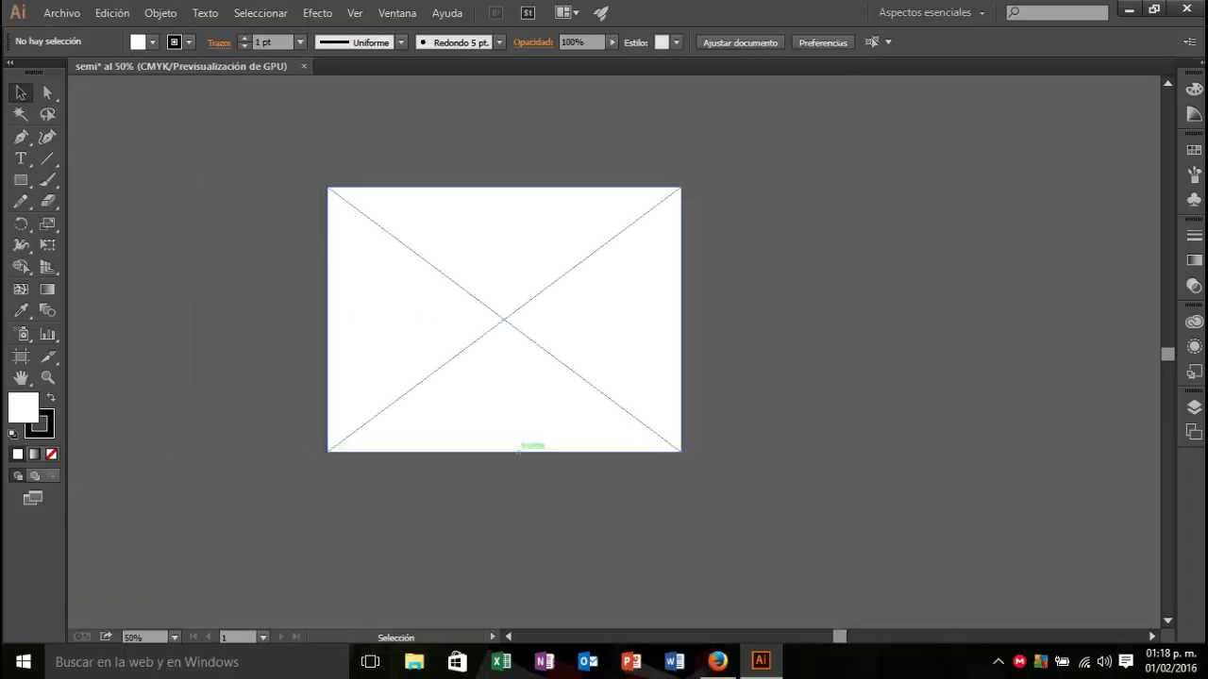
pyautogui.hotkey('ctrl', '+')
pyautogui.hotkey('ctrl', '+')
pyautogui.scroll(3, 517, 359)
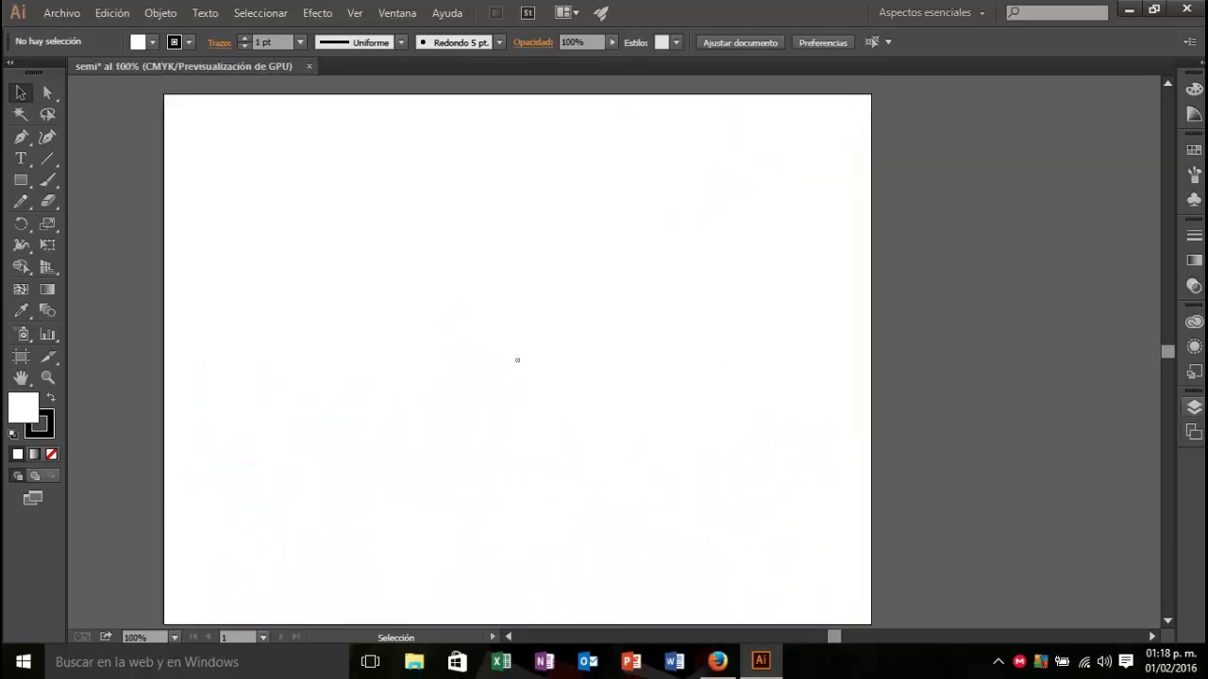
# Step: In the Capas panel, lock Capa 1 and create a new Capa 2 above it
pyautogui.click(1194, 406)
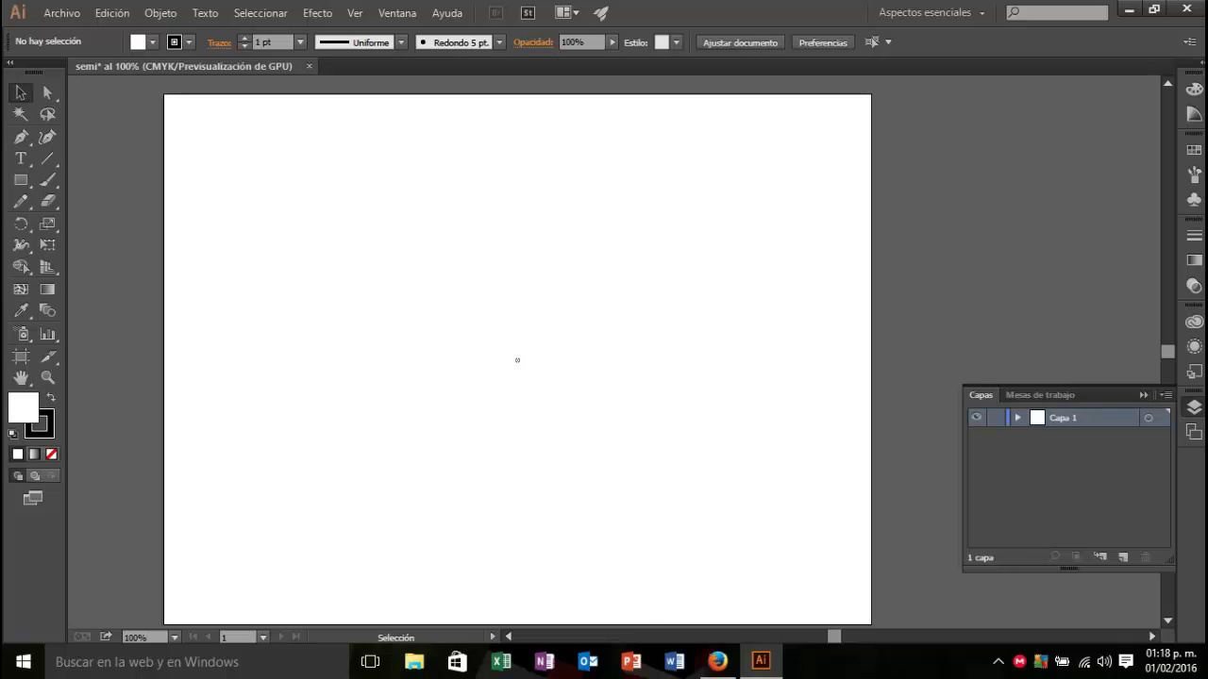
pyautogui.click(995, 417)
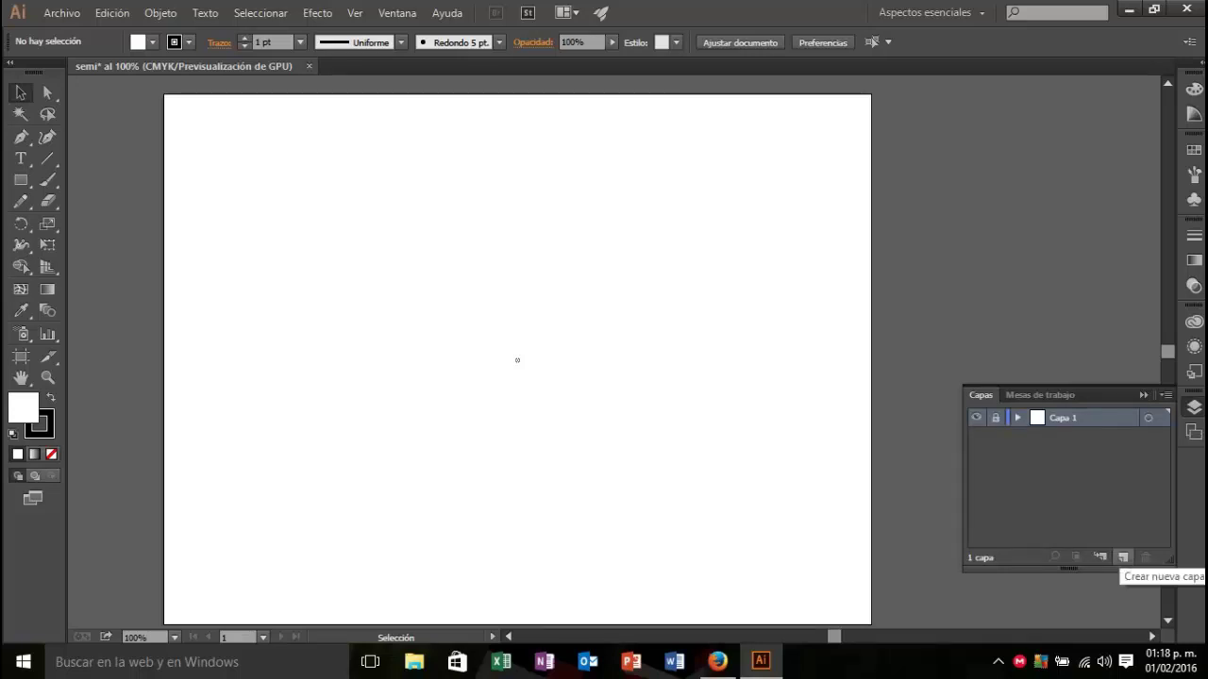
pyautogui.click(1123, 557)
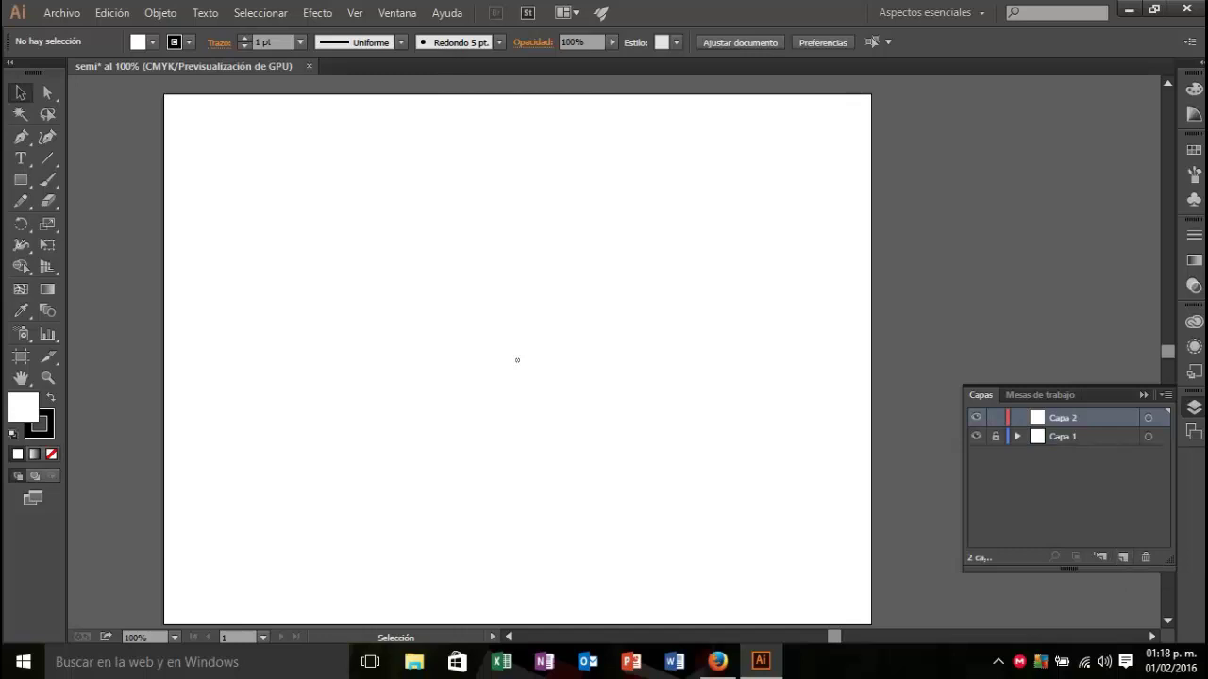
pyautogui.click(1143, 394)
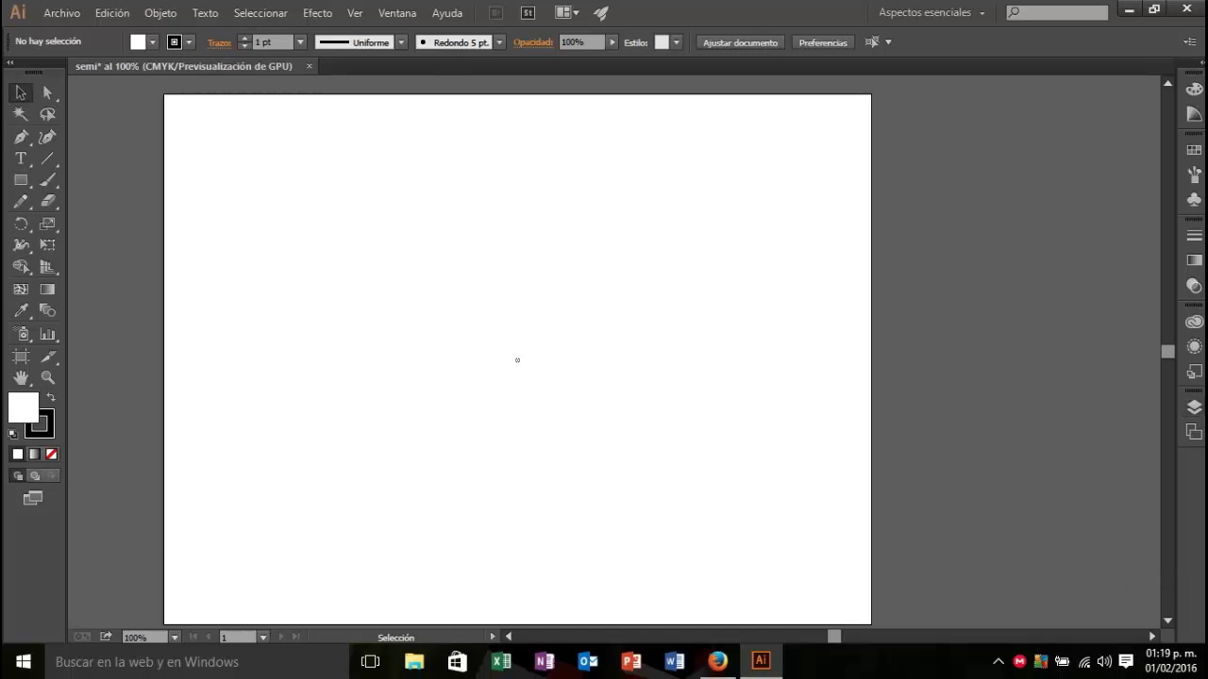
# Step: Draw a first circle with the Ellipse tool, reposition it, then delete the misplaced attempt
pyautogui.press('m')
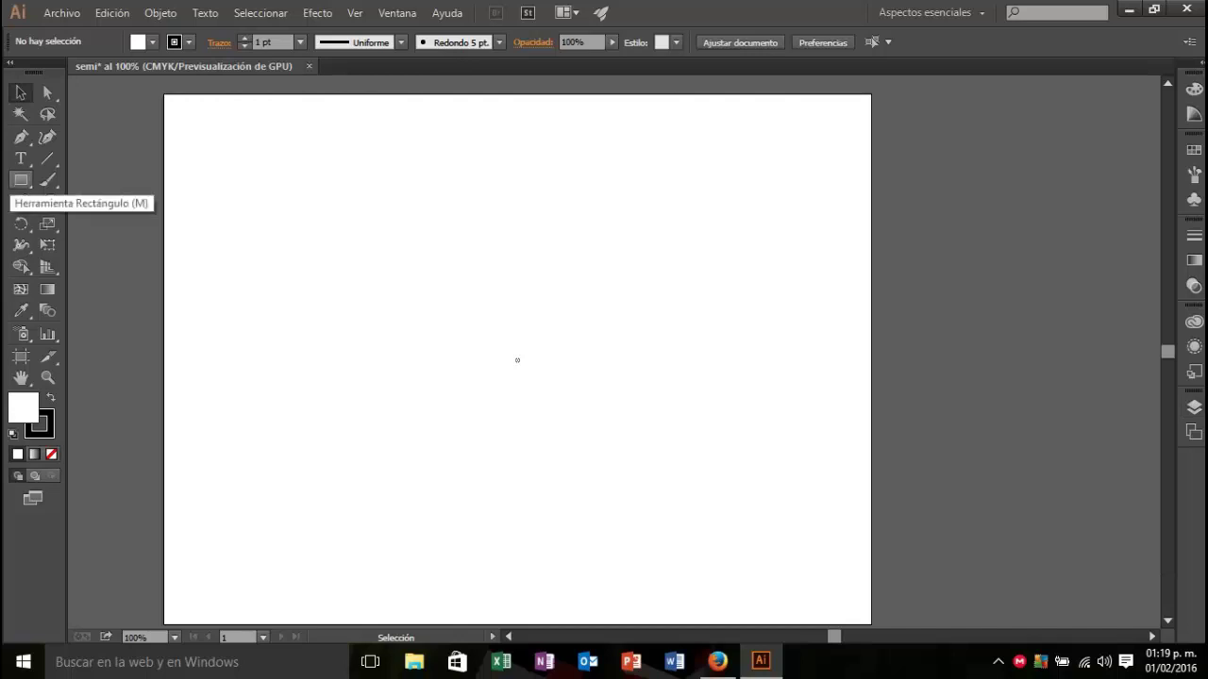
pyautogui.click(21, 180)
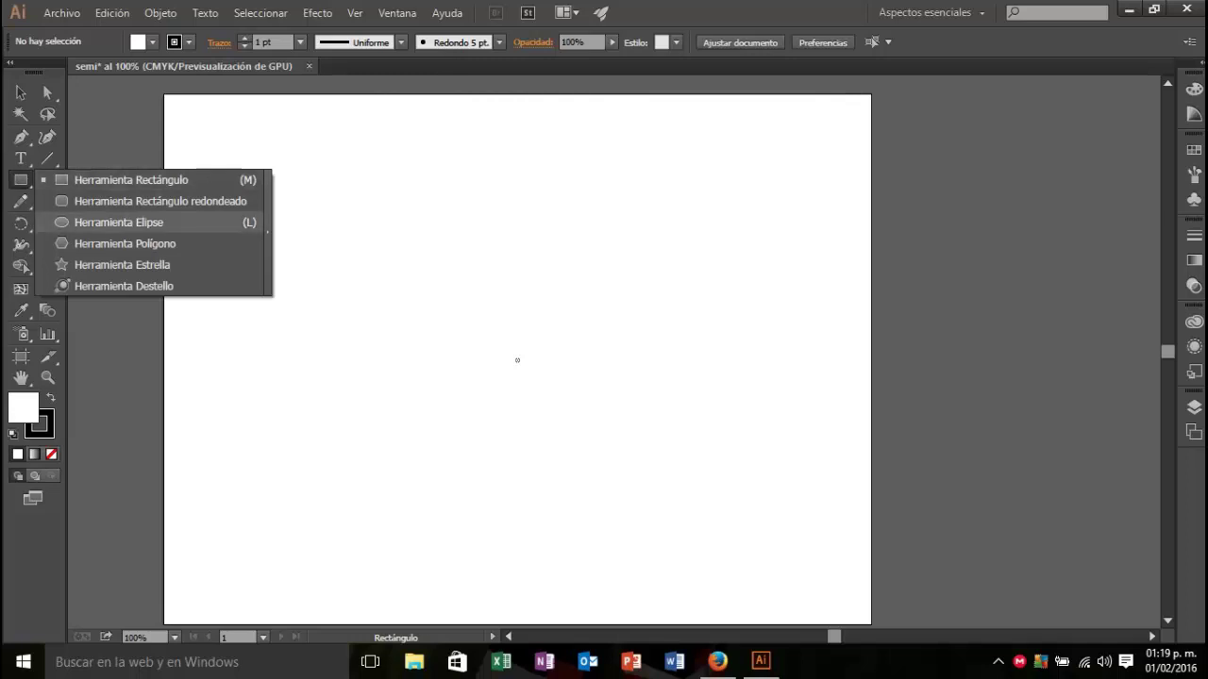
pyautogui.click(118, 222)
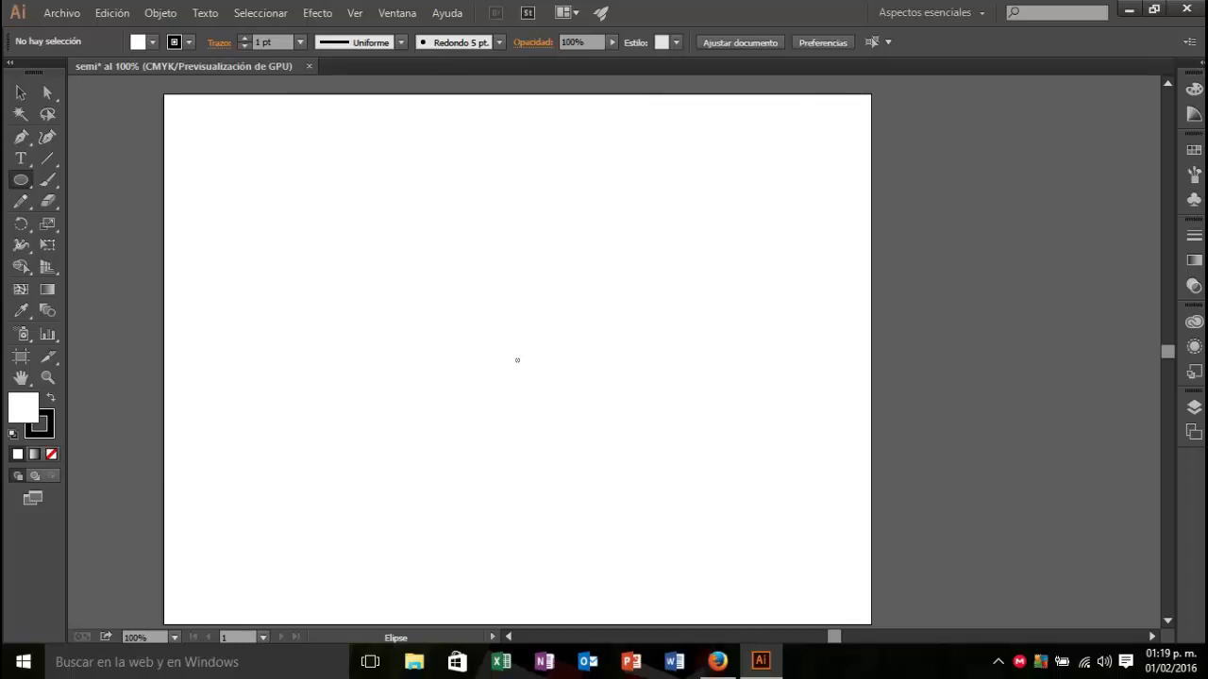
pyautogui.moveTo(258, 141)
pyautogui.mouseDown()
pyautogui.moveTo(725, 608)
pyautogui.moveTo(586, 463)
pyautogui.moveTo(694, 505)
pyautogui.moveTo(546, 426)
pyautogui.moveTo(619, 503)
pyautogui.moveTo(620, 478)
pyautogui.moveTo(788, 444)
pyautogui.moveTo(772, 406)
pyautogui.moveTo(772, 419)
pyautogui.moveTo(808, 347)
pyautogui.moveTo(757, 422)
pyautogui.moveTo(764, 387)
pyautogui.mouseUp()
pyautogui.press('v')
pyautogui.moveTo(511, 262)
pyautogui.mouseDown()
pyautogui.moveTo(528, 311)
pyautogui.moveTo(511, 387)
pyautogui.moveTo(525, 379)
pyautogui.moveTo(523, 360)
pyautogui.moveTo(444, 302)
pyautogui.mouseUp()
pyautogui.moveTo(528, 312)
pyautogui.mouseDown()
pyautogui.moveTo(573, 397)
pyautogui.moveTo(567, 422)
pyautogui.mouseUp()
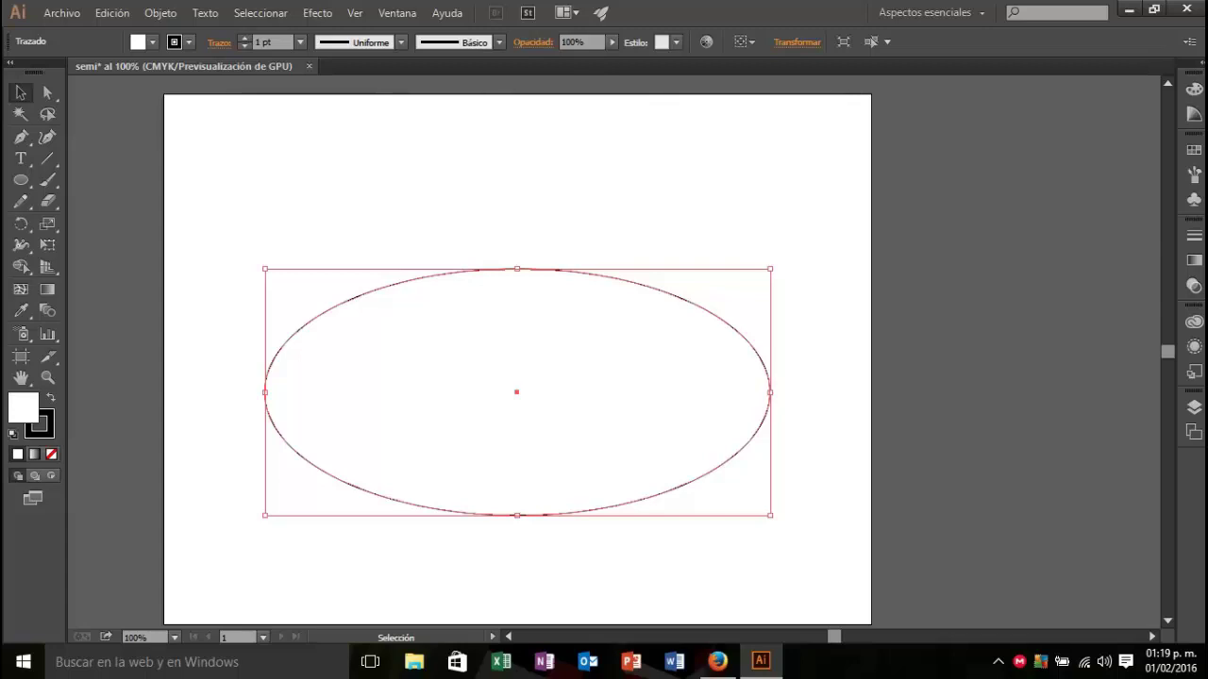
pyautogui.press('Delete')
# Step: Redraw a large circle, roughly 524 px across, over the artboard centre
pyautogui.press('l')
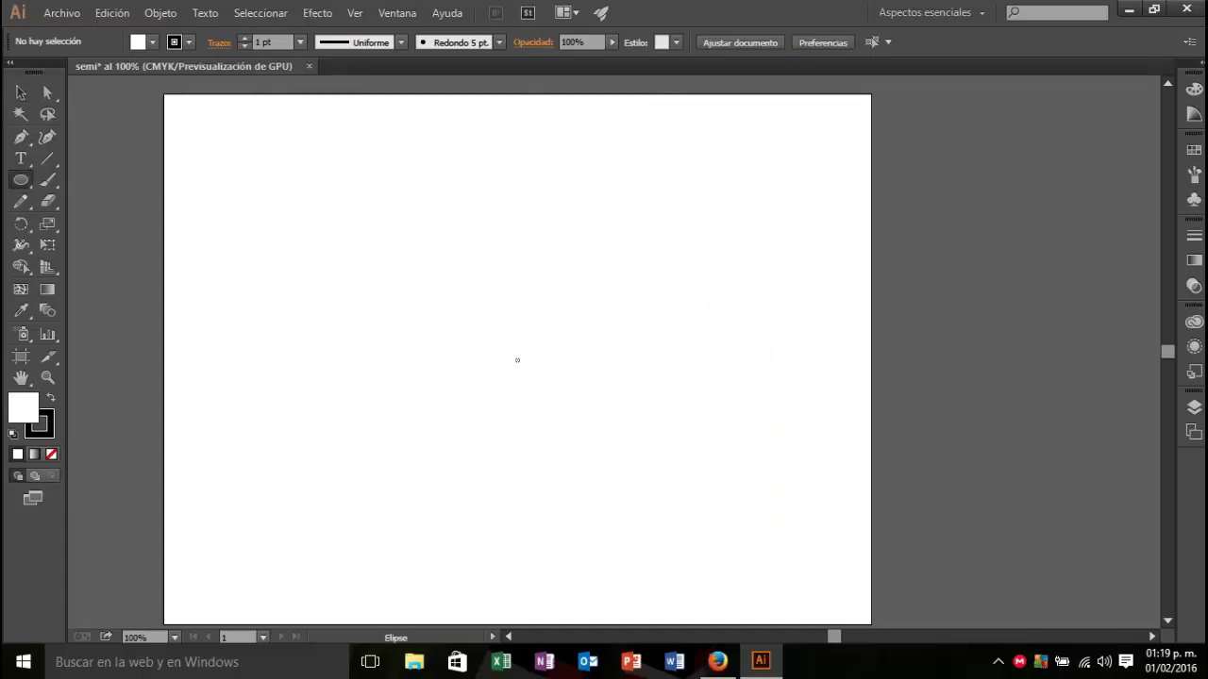
pyautogui.moveTo(304, 138); pyautogui.dragTo(739, 572)
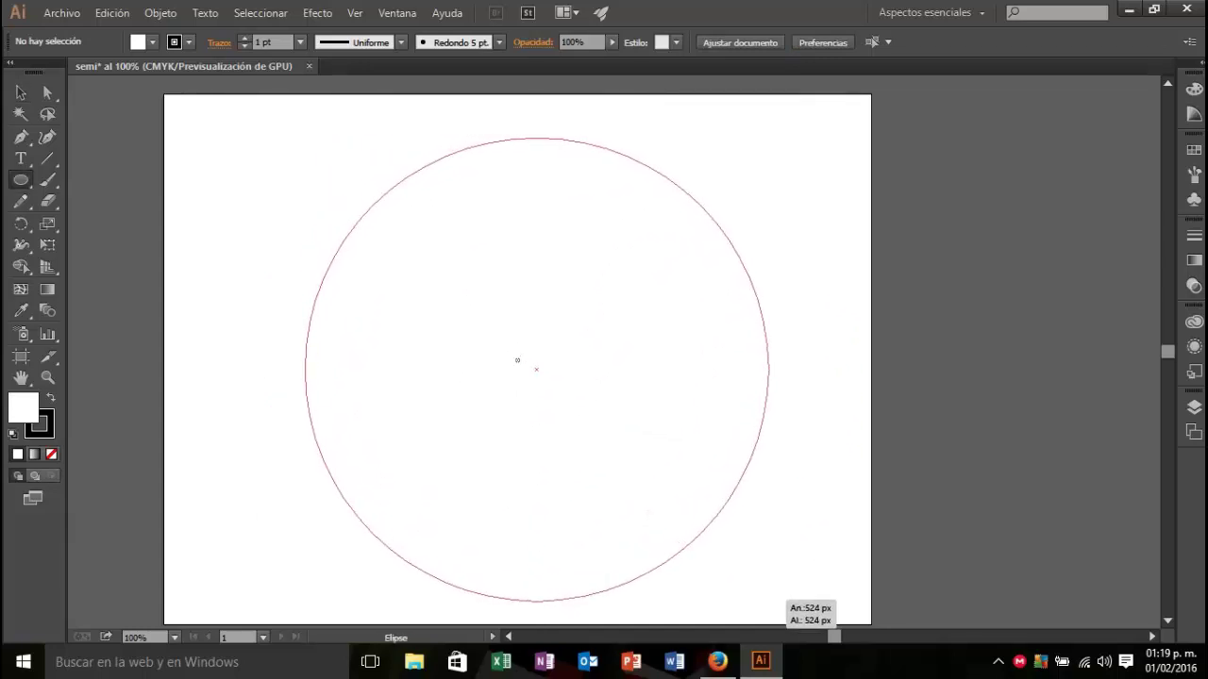
pyautogui.moveTo(740, 572); pyautogui.dragTo(768, 599)
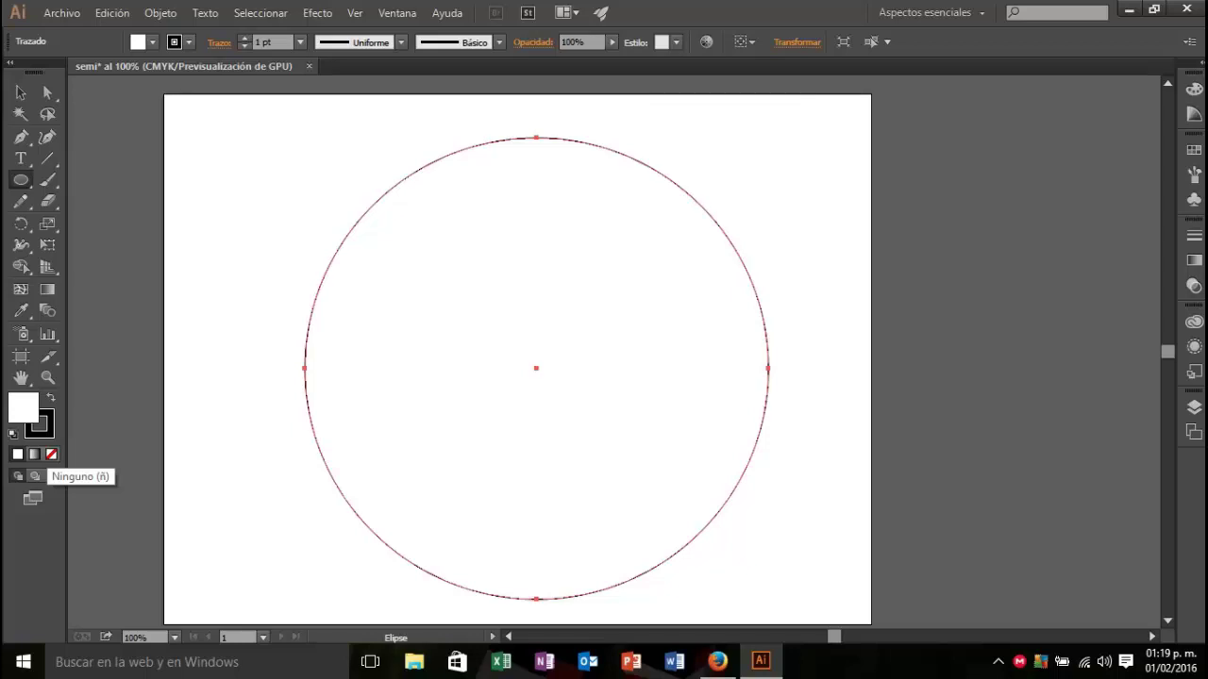
# Step: Remove the circle's fill, keep a black outline, and move it to the artboard centre
pyautogui.click(51, 454)
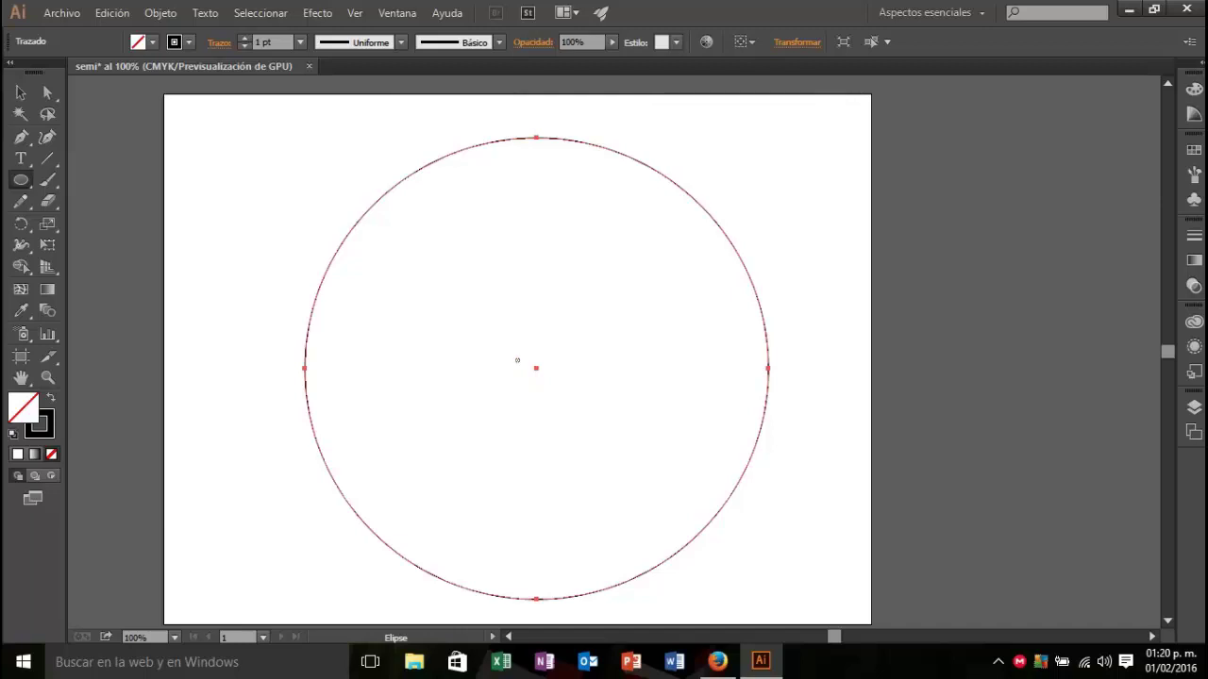
pyautogui.press('F6')
pyautogui.press('x')
pyautogui.press('v')
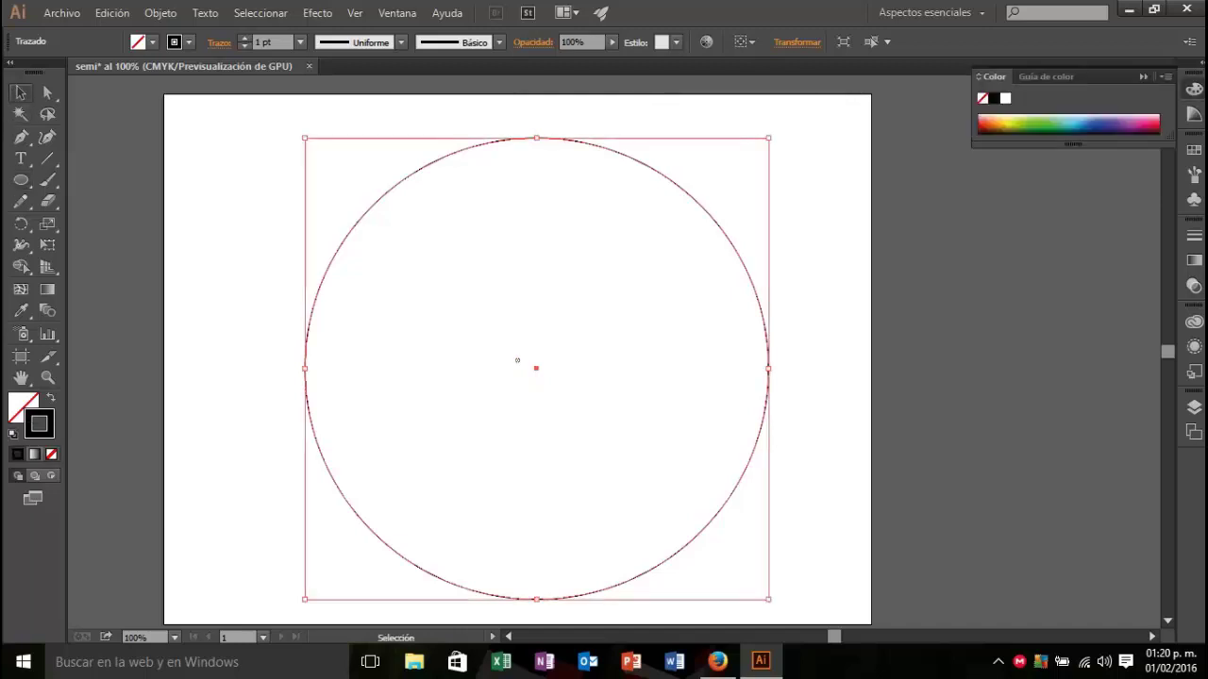
pyautogui.click(563, 326)
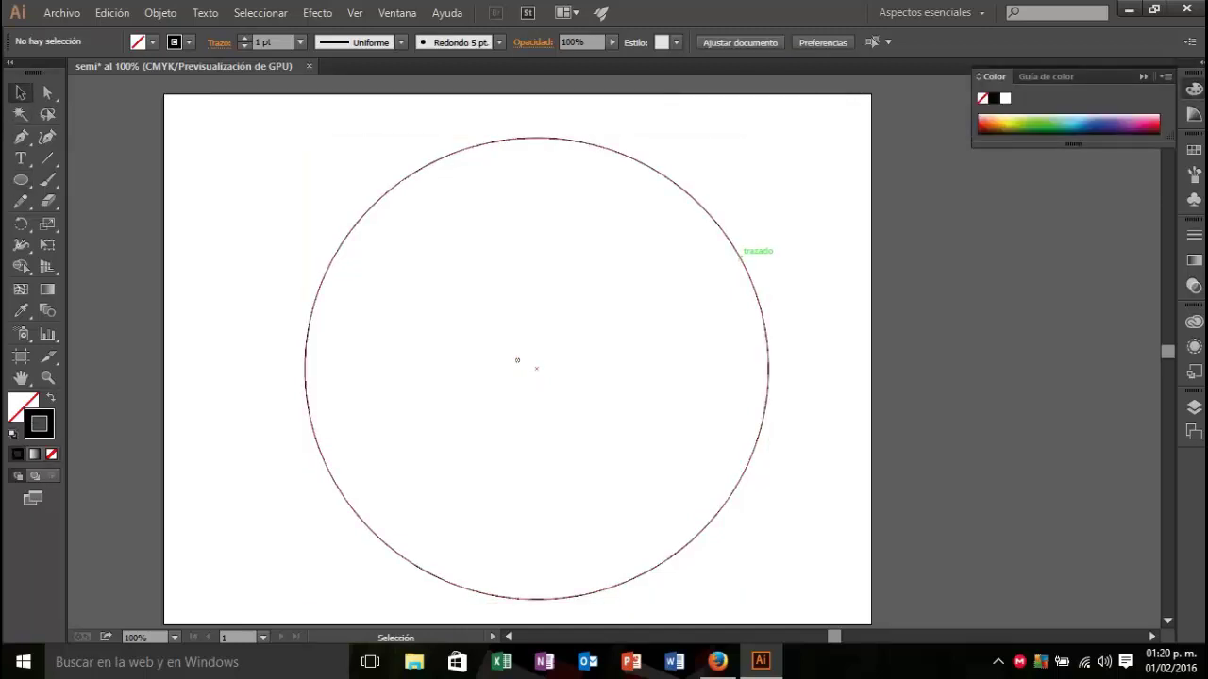
pyautogui.moveTo(739, 253); pyautogui.dragTo(722, 247)
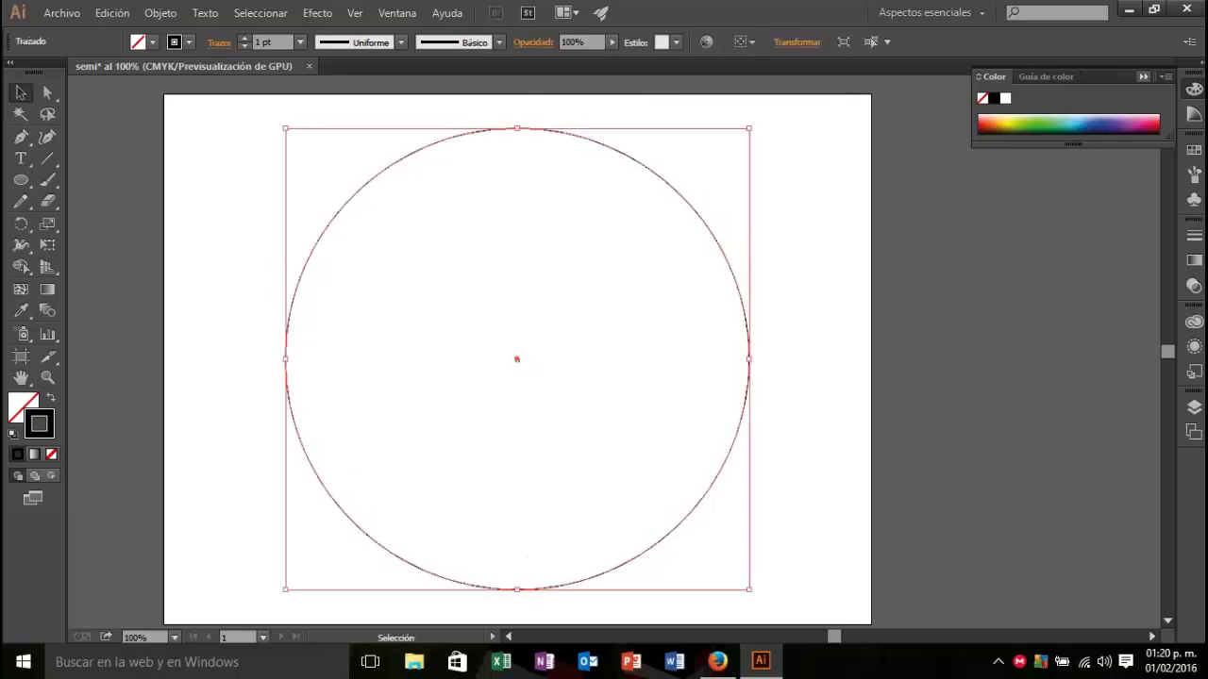
pyautogui.click(1143, 76)
pyautogui.scroll(2, 517, 359)
pyautogui.scroll(-3, 517, 358)
pyautogui.scroll(-1, 596, 322)
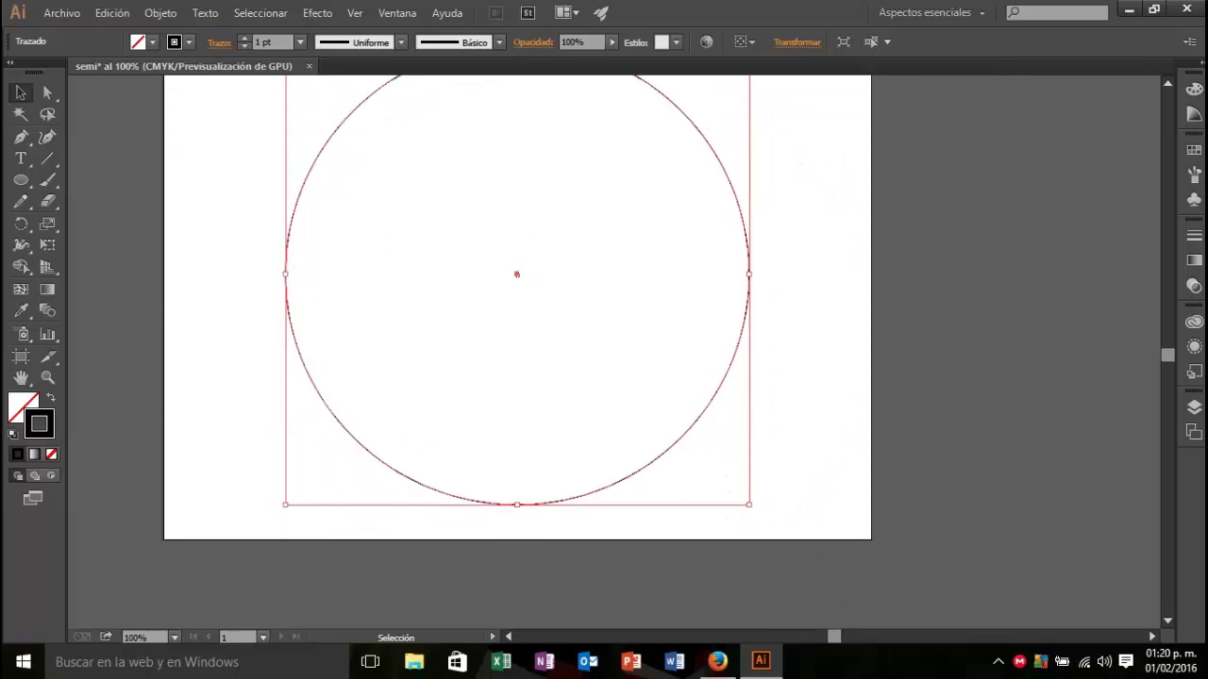
pyautogui.hscroll(-1, 596, 322)
pyautogui.scroll(1, 597, 322)
pyautogui.scroll(1, 597, 322)
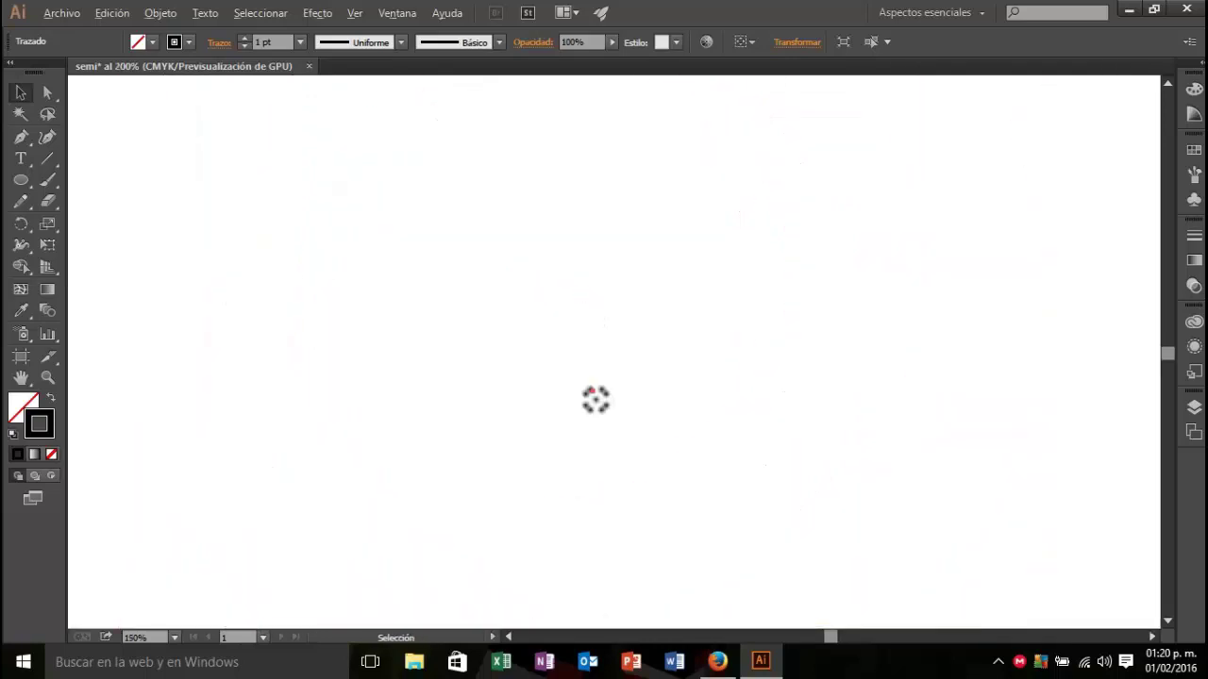
pyautogui.scroll(-2, 596, 399)
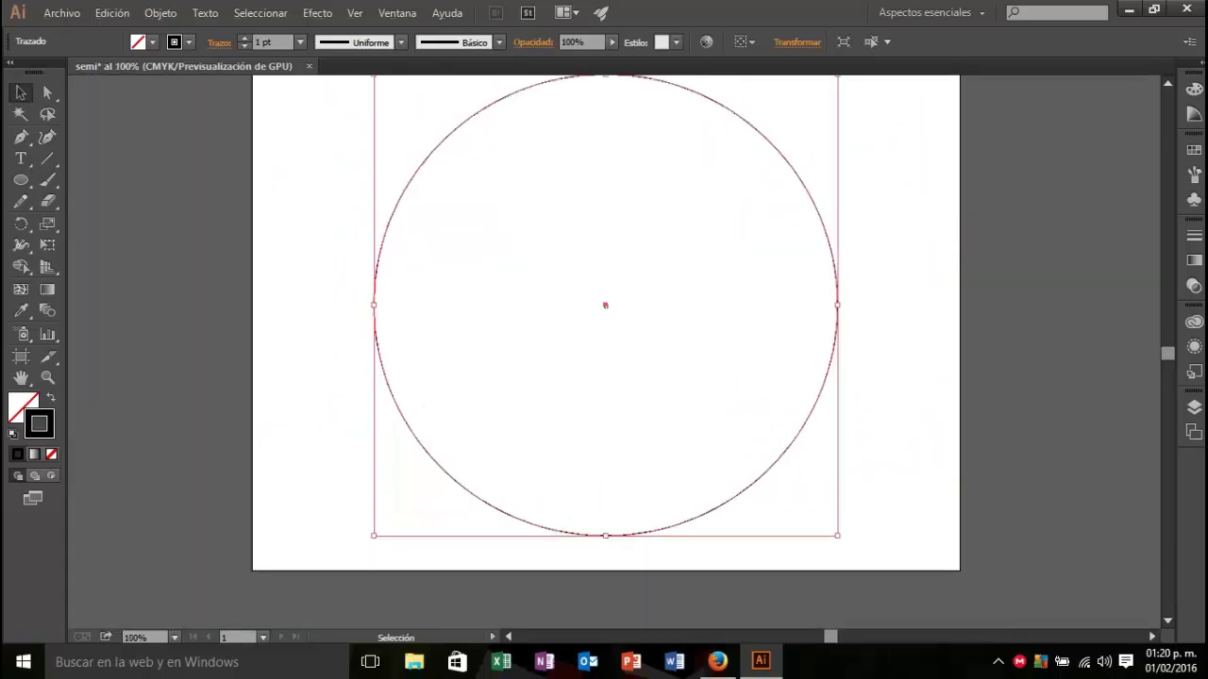
pyautogui.scroll(2, 595, 399)
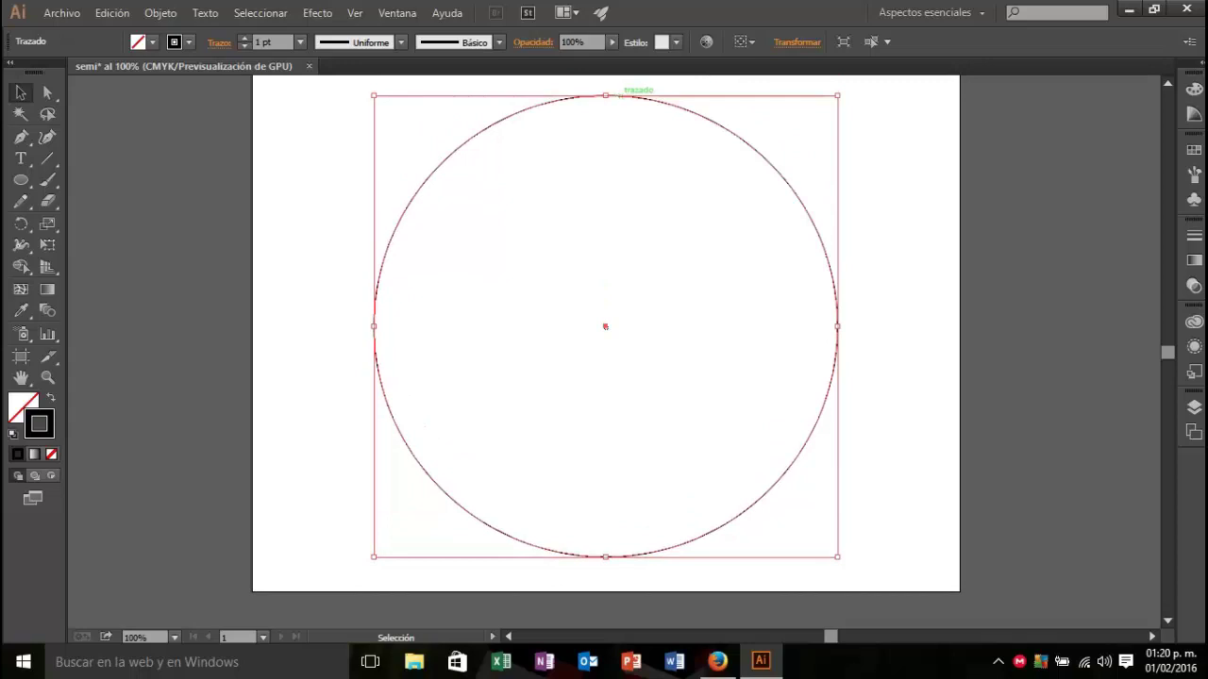
pyautogui.scroll(1, 605, 352)
# Step: Raise the circle's stroke weight to 9 pt
pyautogui.hotkey('ctrl', 'shift', 'a')
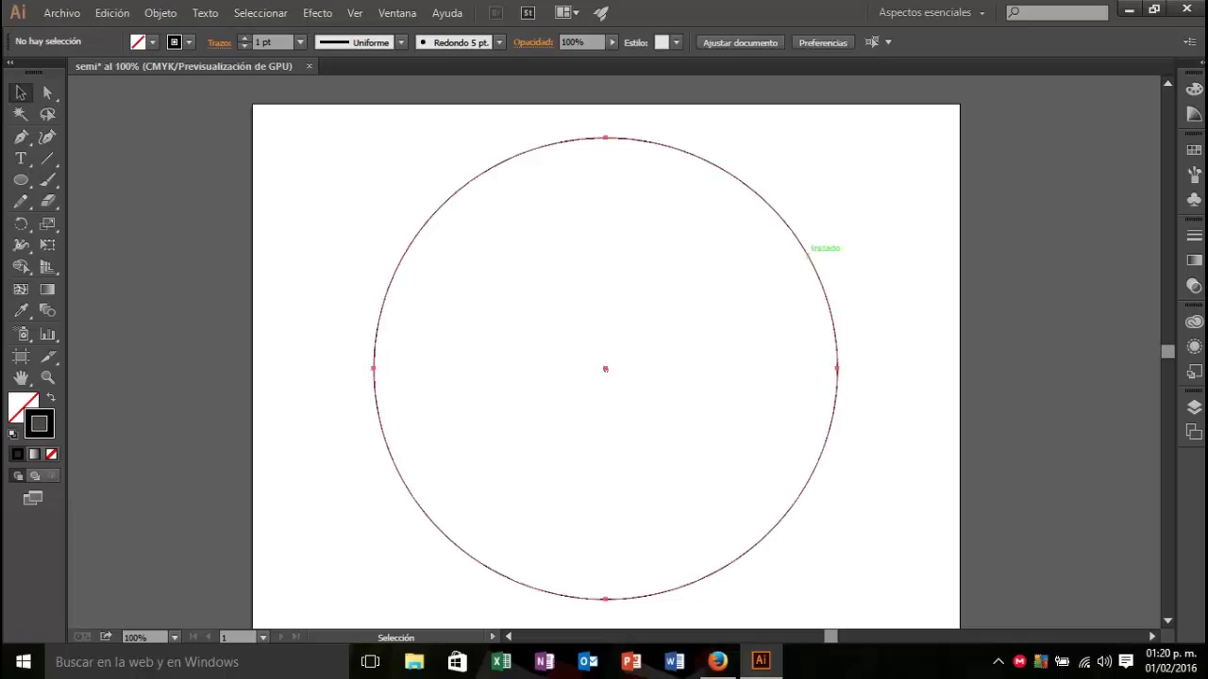
pyautogui.click(802, 244)
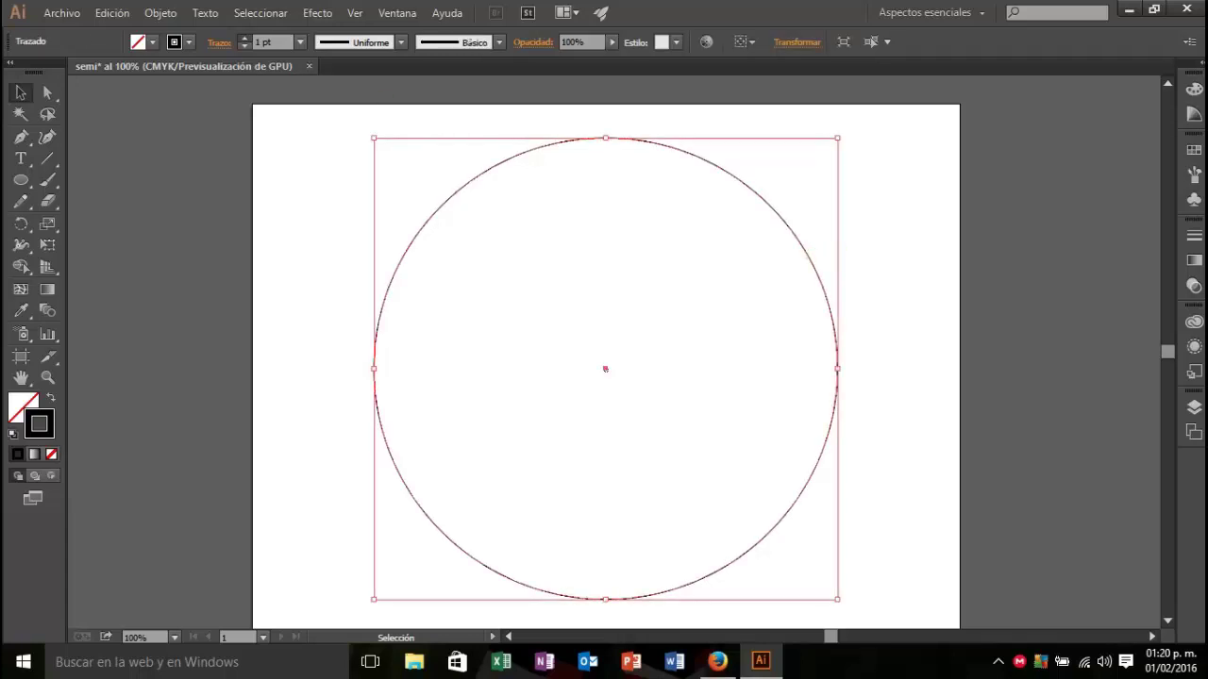
pyautogui.click(244, 38)
pyautogui.click(244, 37)
pyautogui.click(244, 37)
pyautogui.click(243, 38)
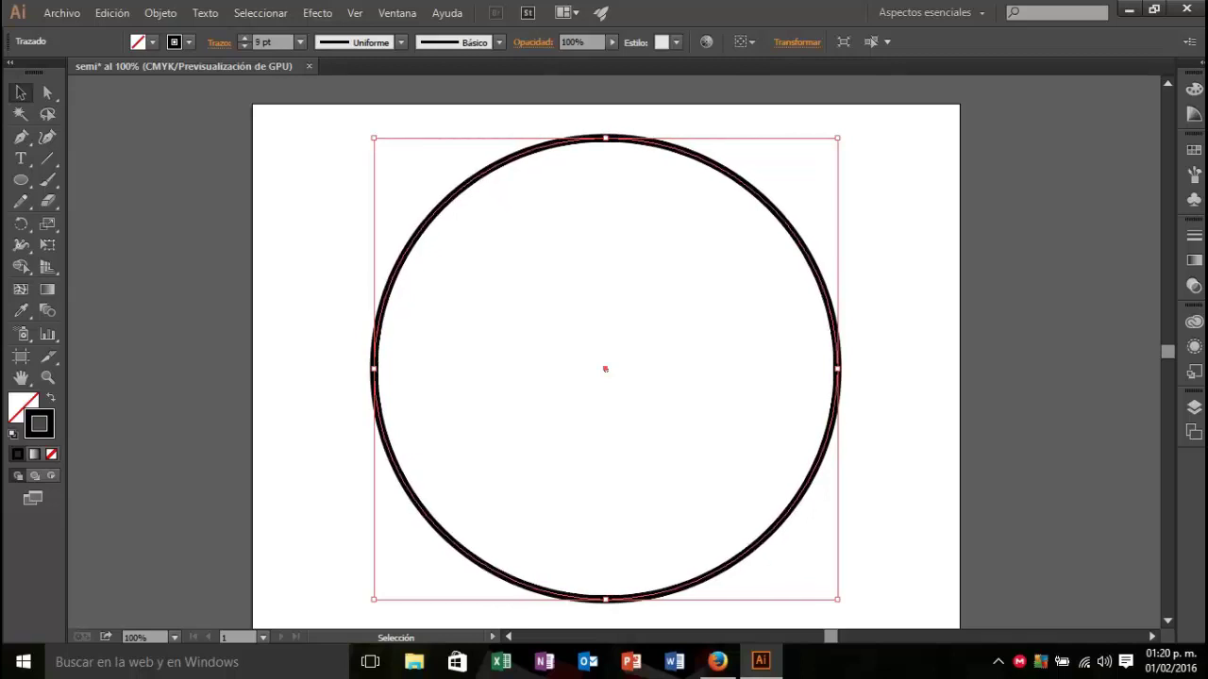
pyautogui.hotkey('ctrl', 'shift', 'a')
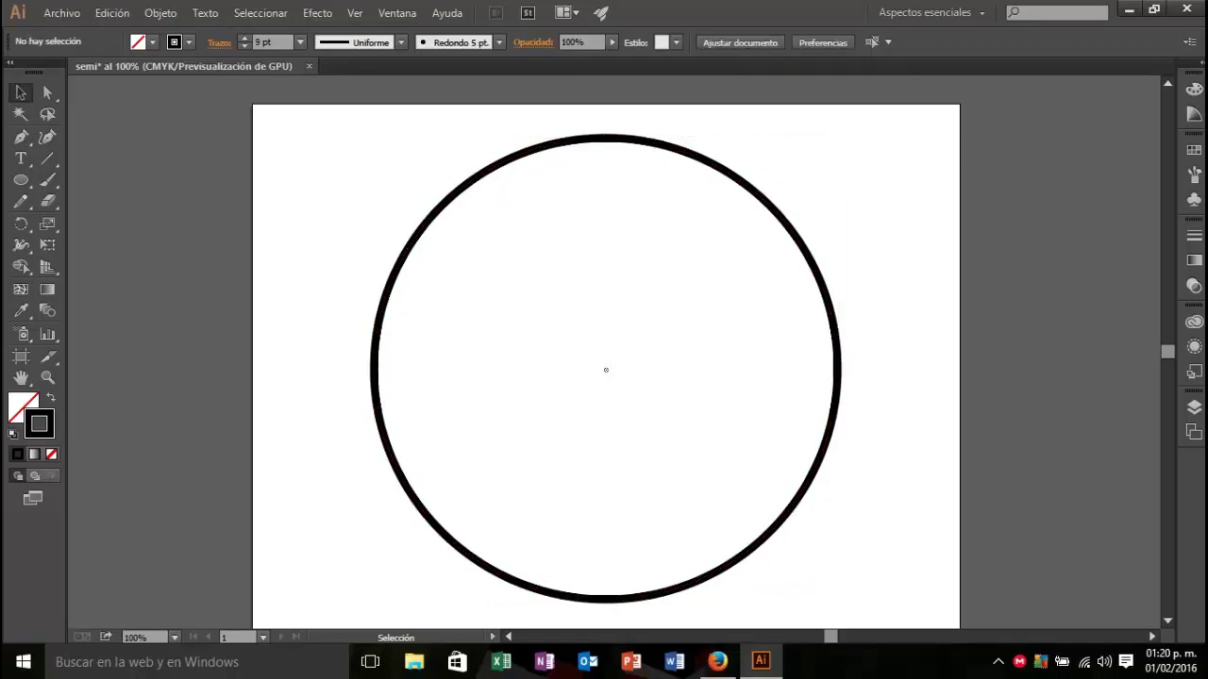
# Step: Pen a vertical line through the circle's top, centre and bottom with a 1 pt black stroke
pyautogui.click(48, 159)
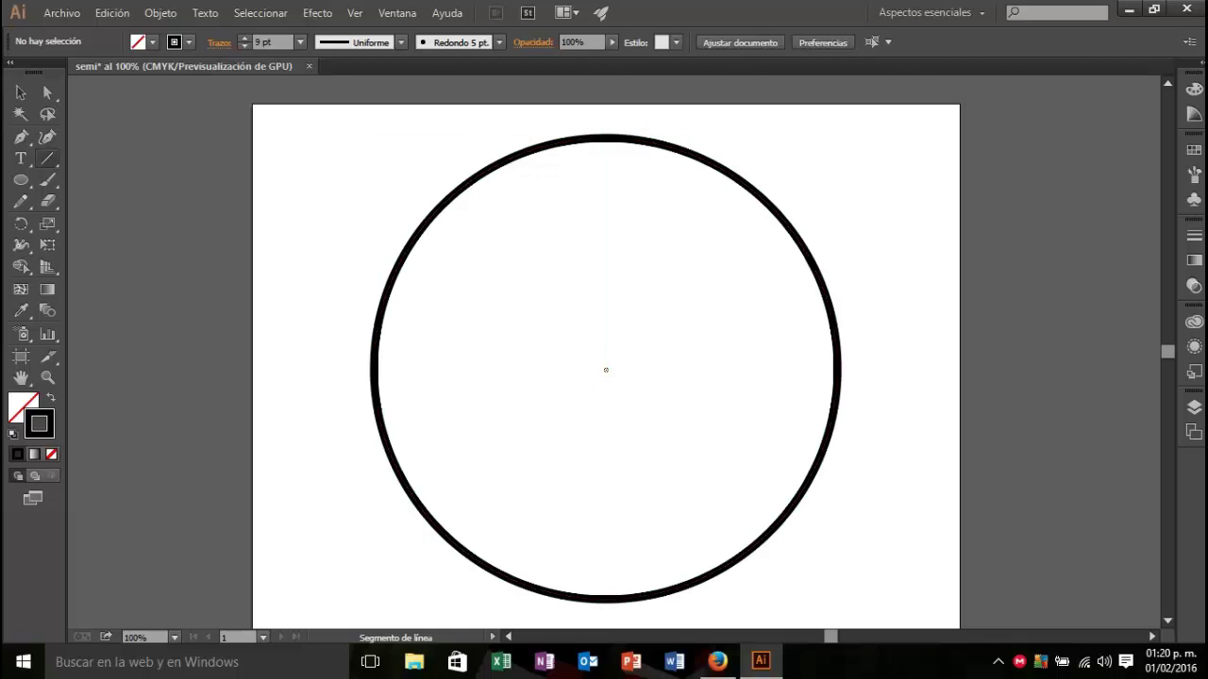
pyautogui.click(21, 137)
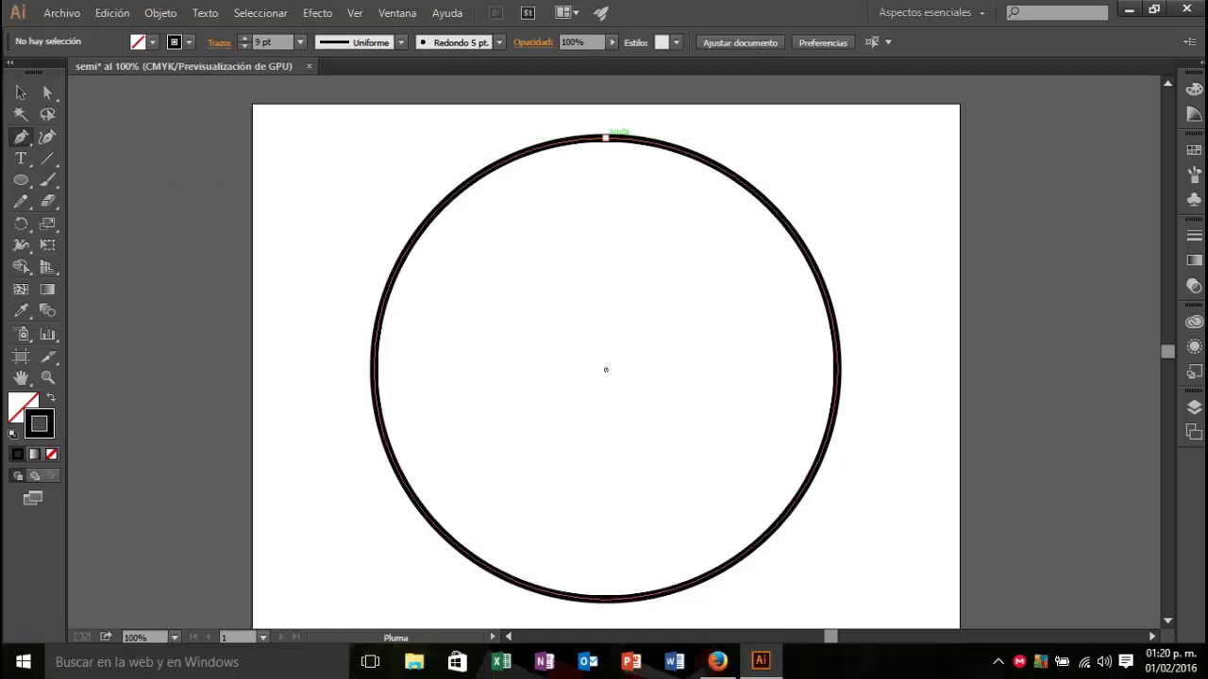
pyautogui.click(606, 138)
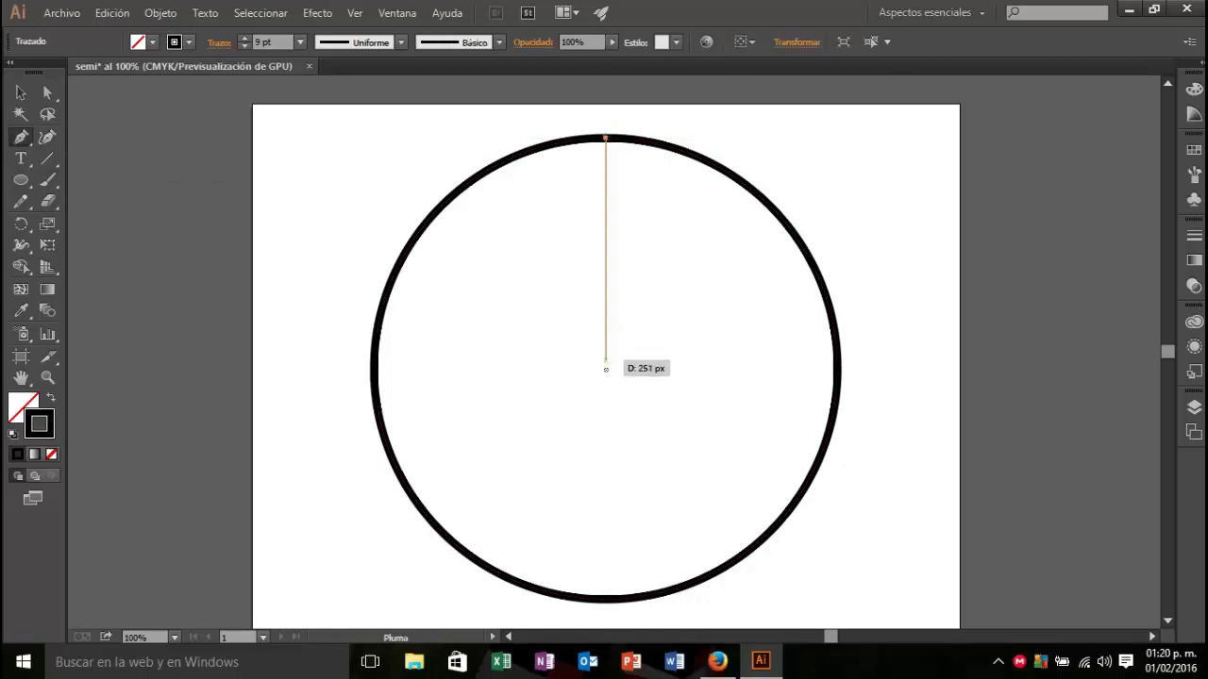
pyautogui.click(606, 368)
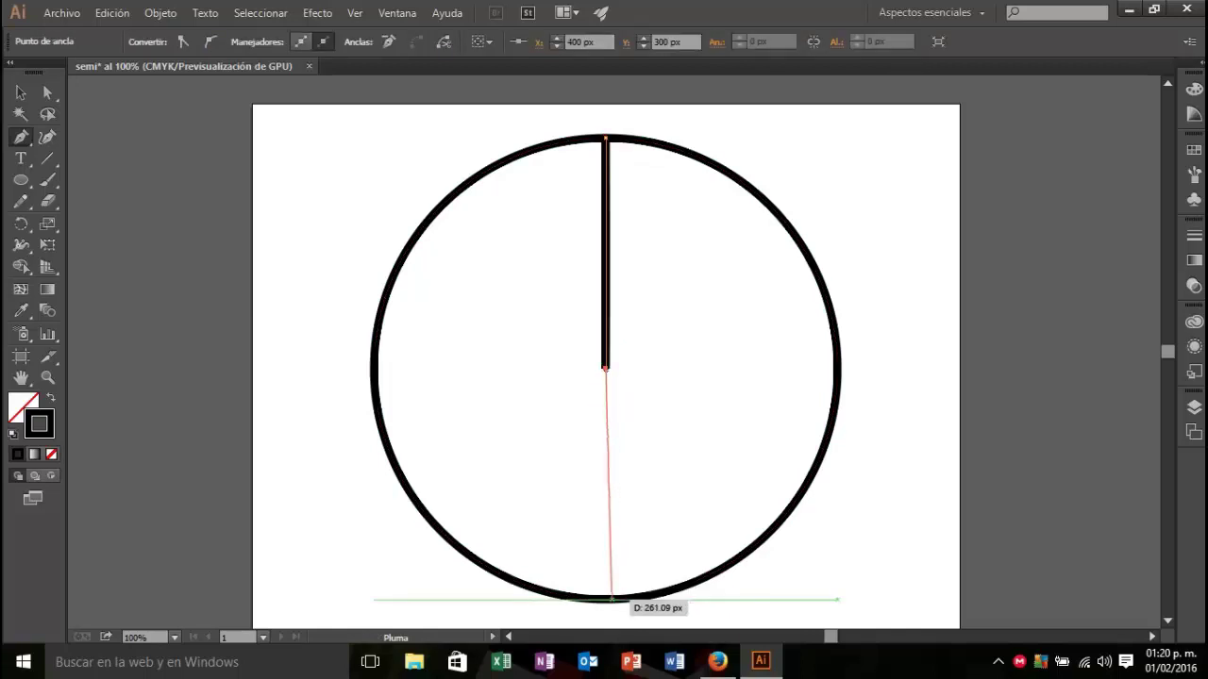
pyautogui.click(605, 599)
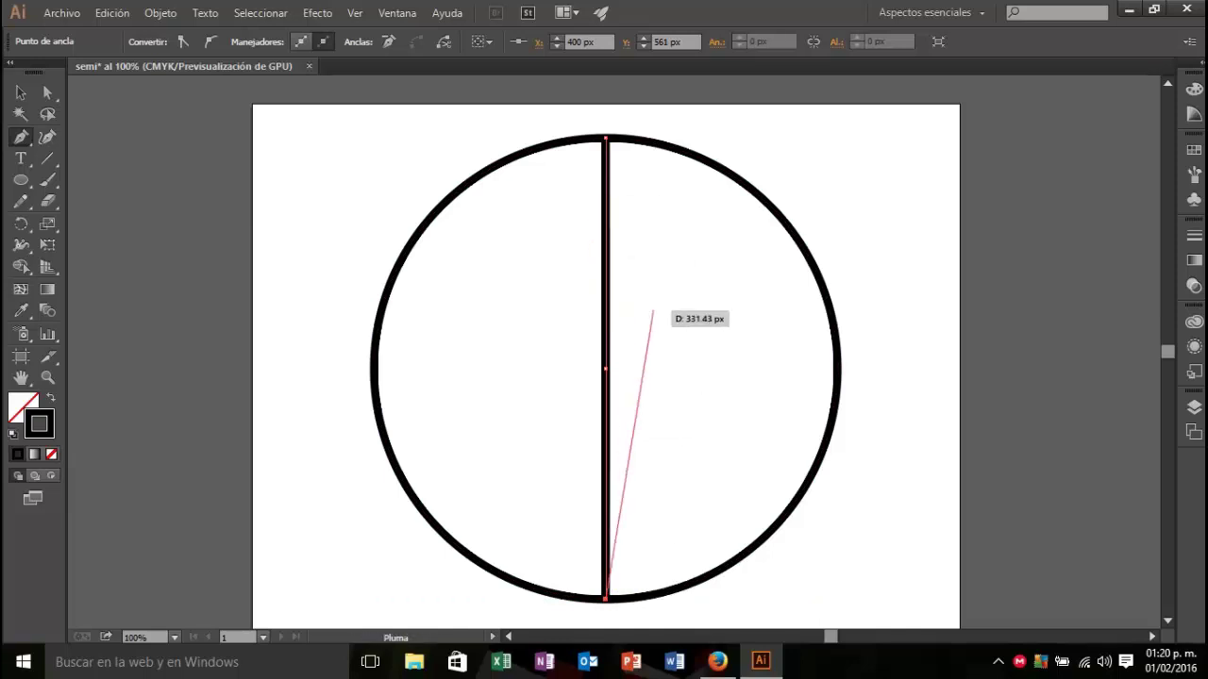
pyautogui.press('Escape')
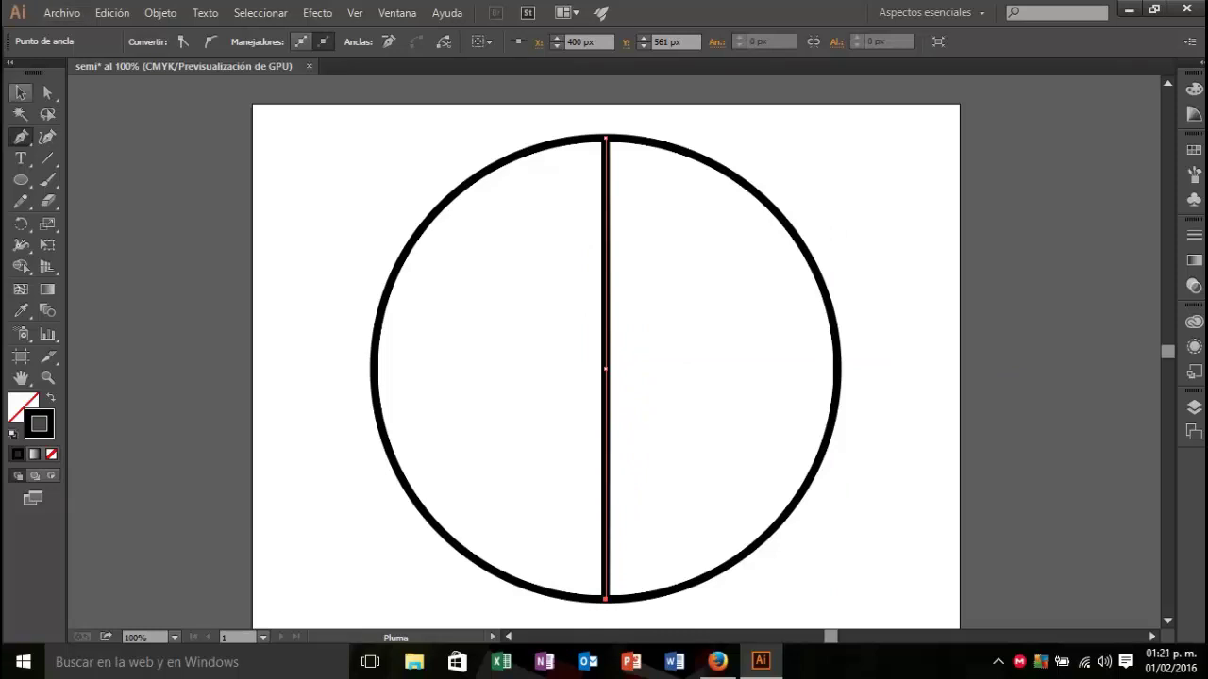
pyautogui.press('v')
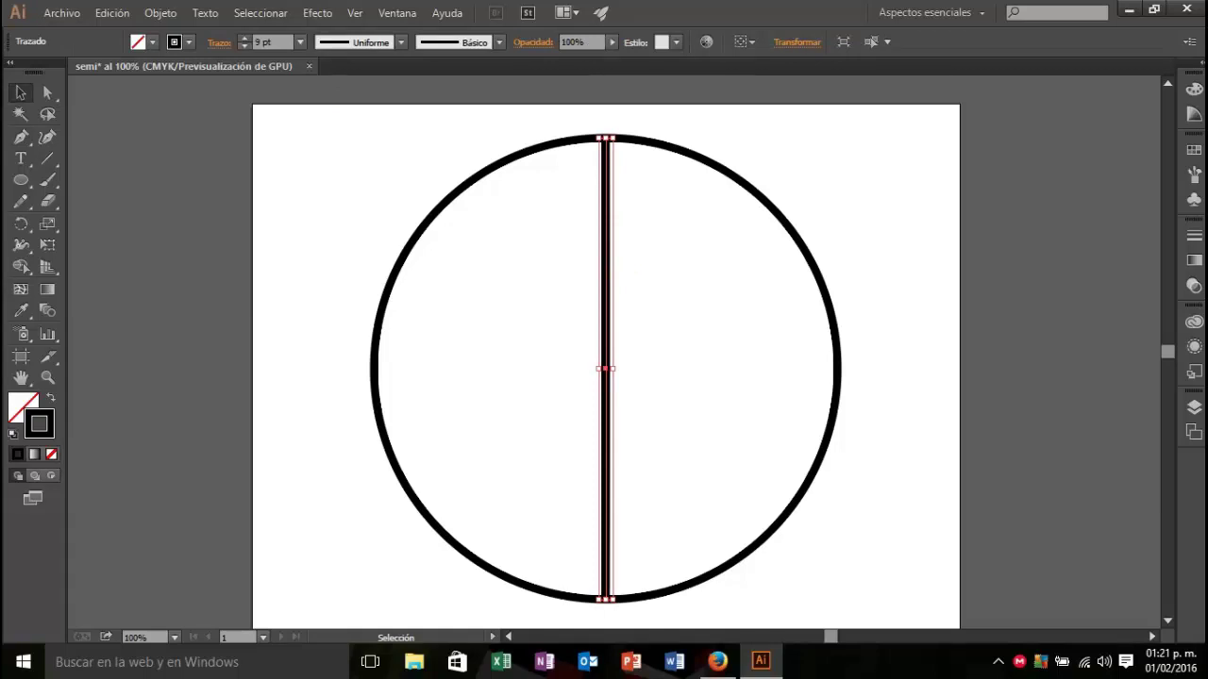
pyautogui.press('Down')
pyautogui.press('Down')
pyautogui.press('Down')
pyautogui.press('Down')
pyautogui.press('Down')
pyautogui.press('Down')
pyautogui.press('Down')
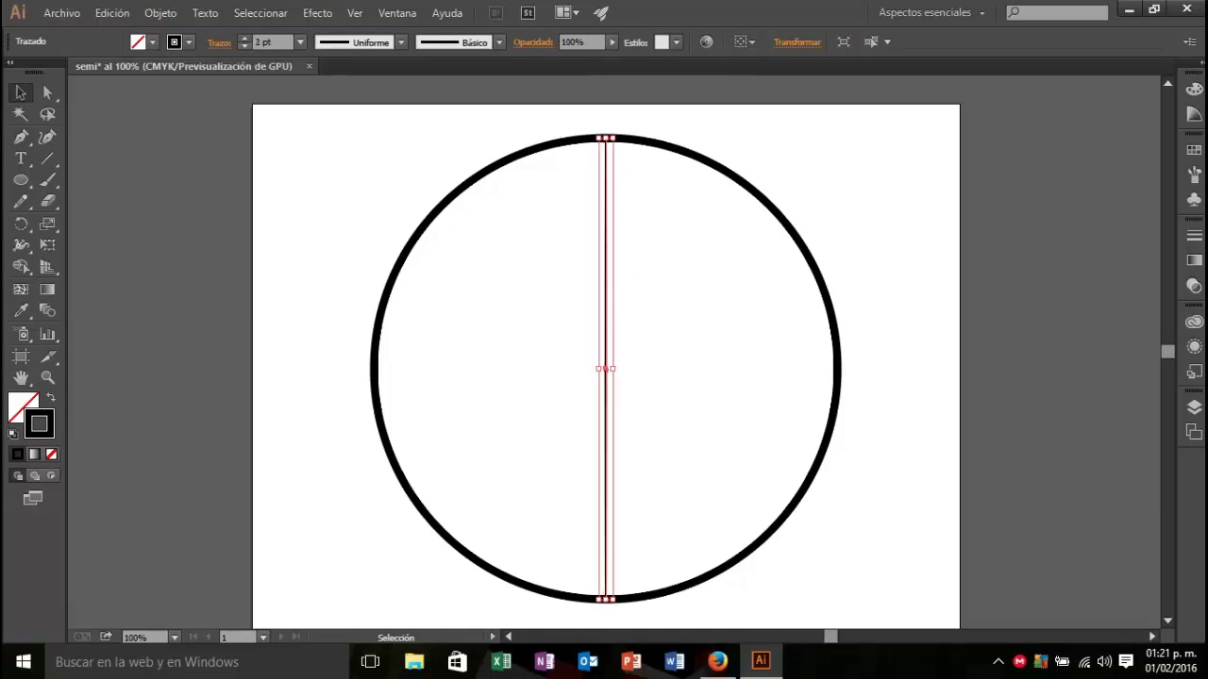
pyautogui.press('/')
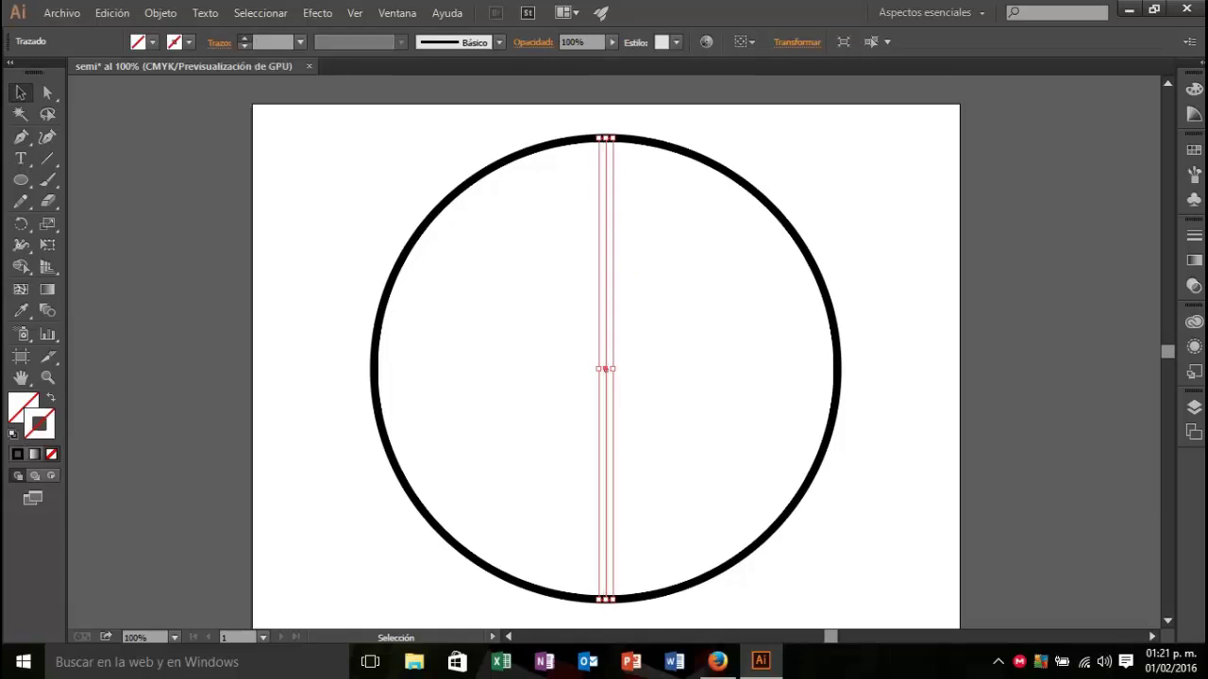
pyautogui.press(',')
pyautogui.hotkey('ctrl', 'shift', 'a')
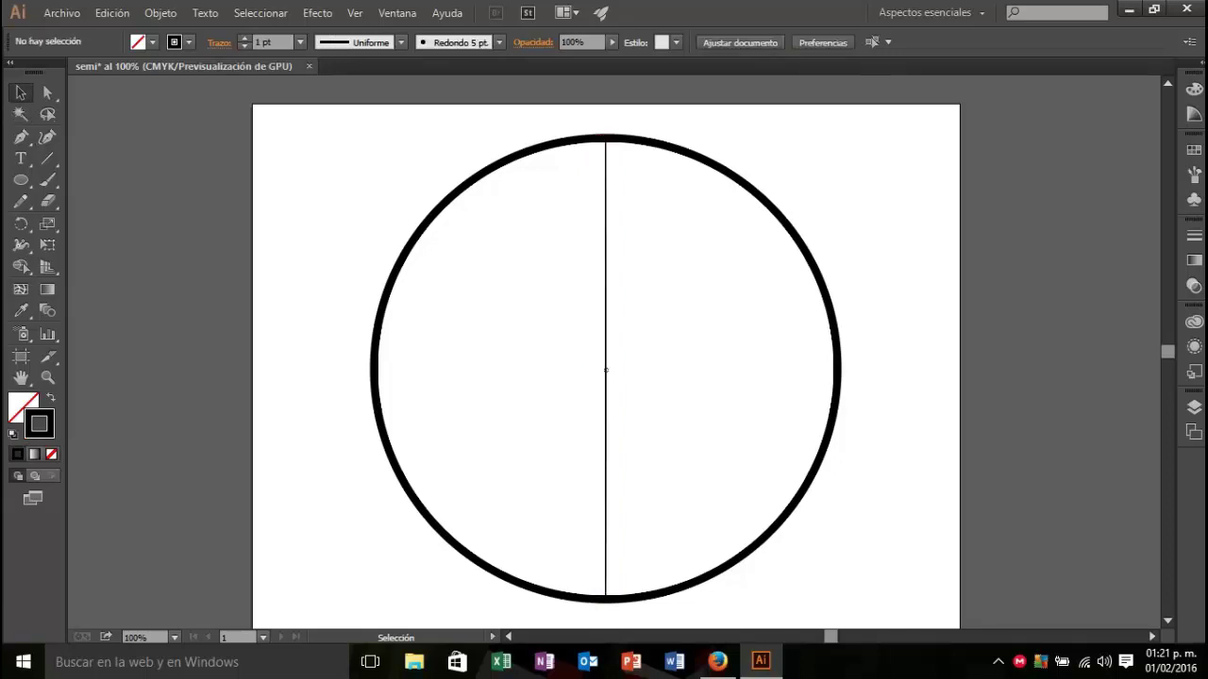
# Step: Pen a horizontal line from the circle's left point to its right point
pyautogui.press('p')
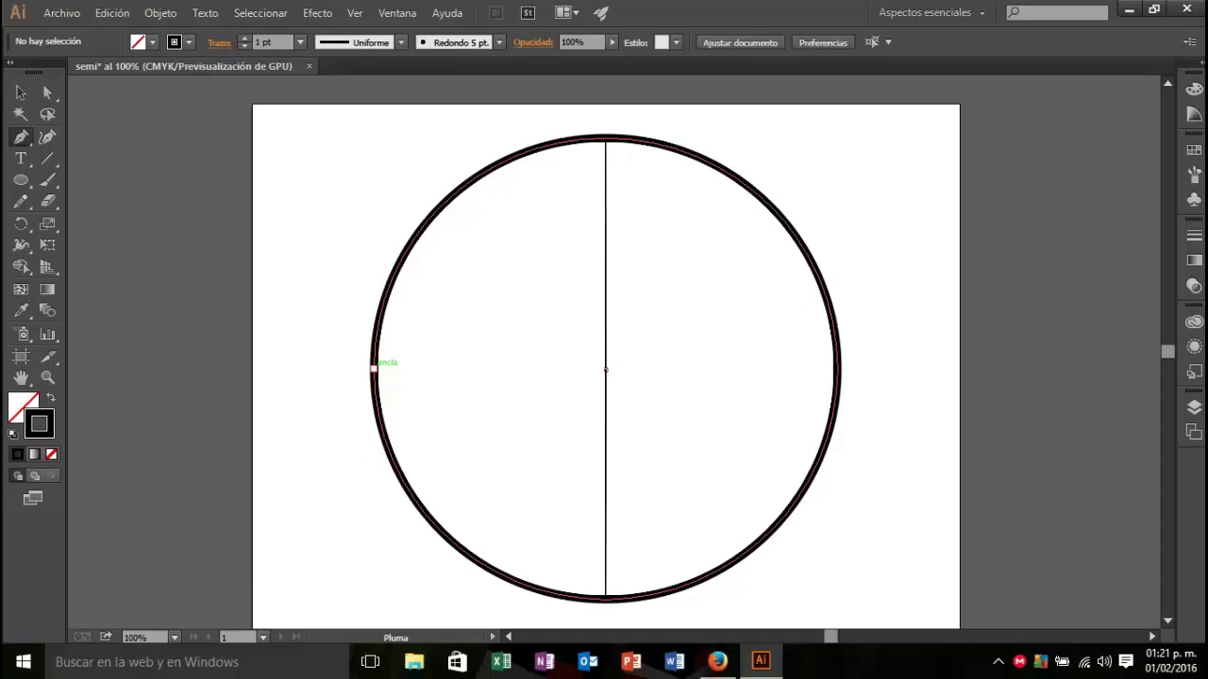
pyautogui.click(373, 368)
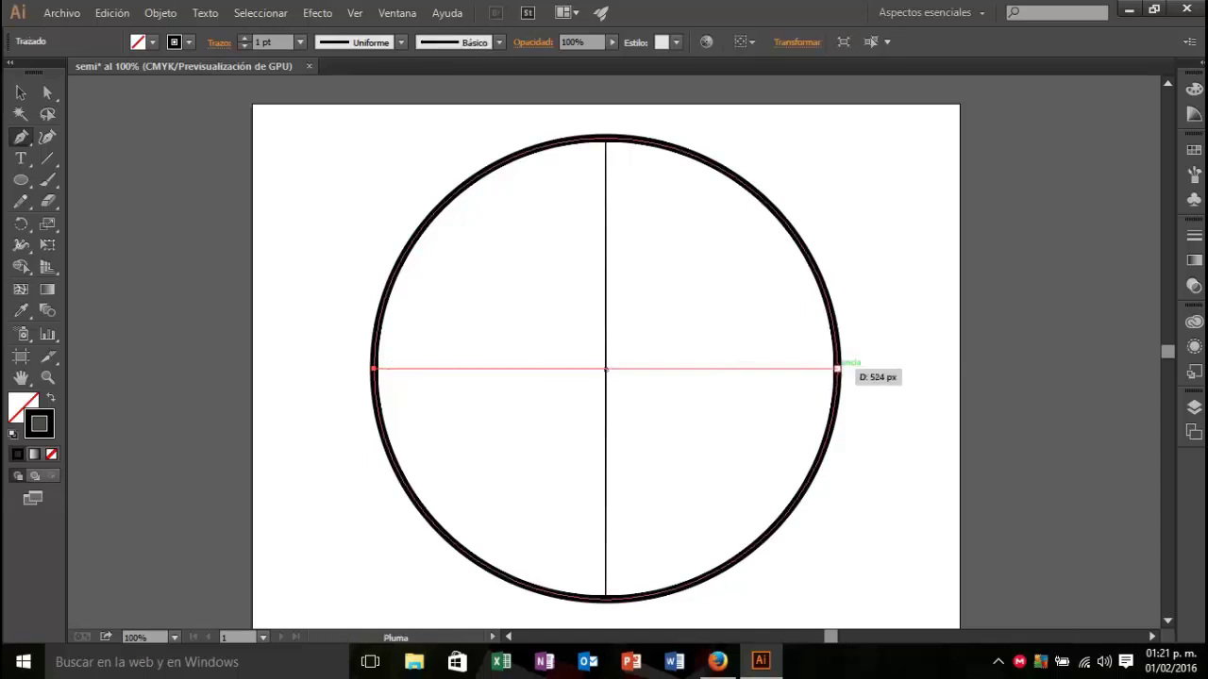
pyautogui.click(837, 368)
pyautogui.press('v')
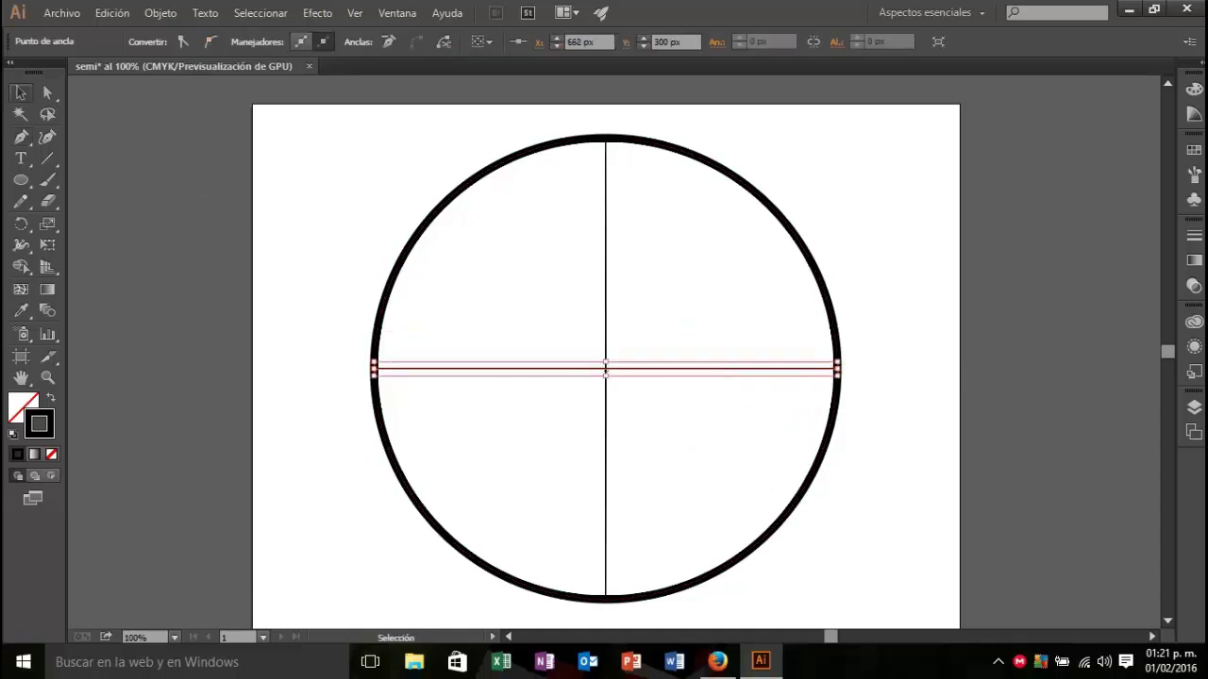
pyautogui.hotkey('ctrl', 'shift', 'a')
pyautogui.scroll(-1, 606, 364)
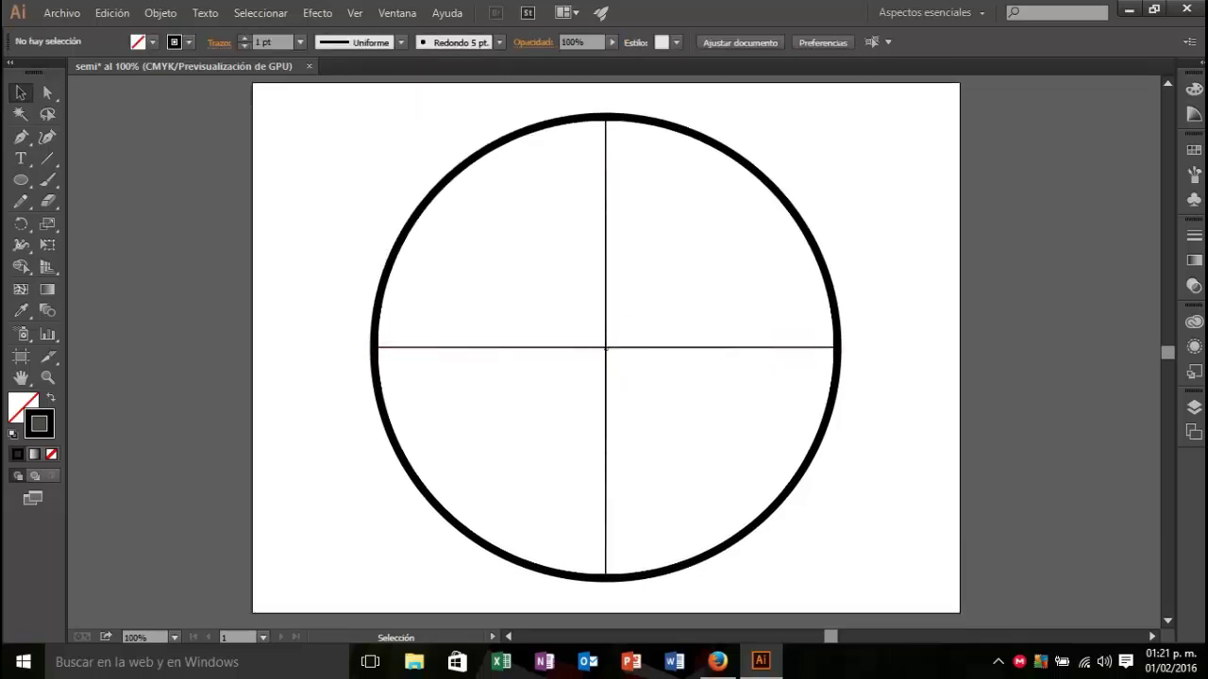
# Step: Select Capa 1 in the Layers panel for deletion, then zoom in and out to inspect the crosshair
pyautogui.click(1193, 407)
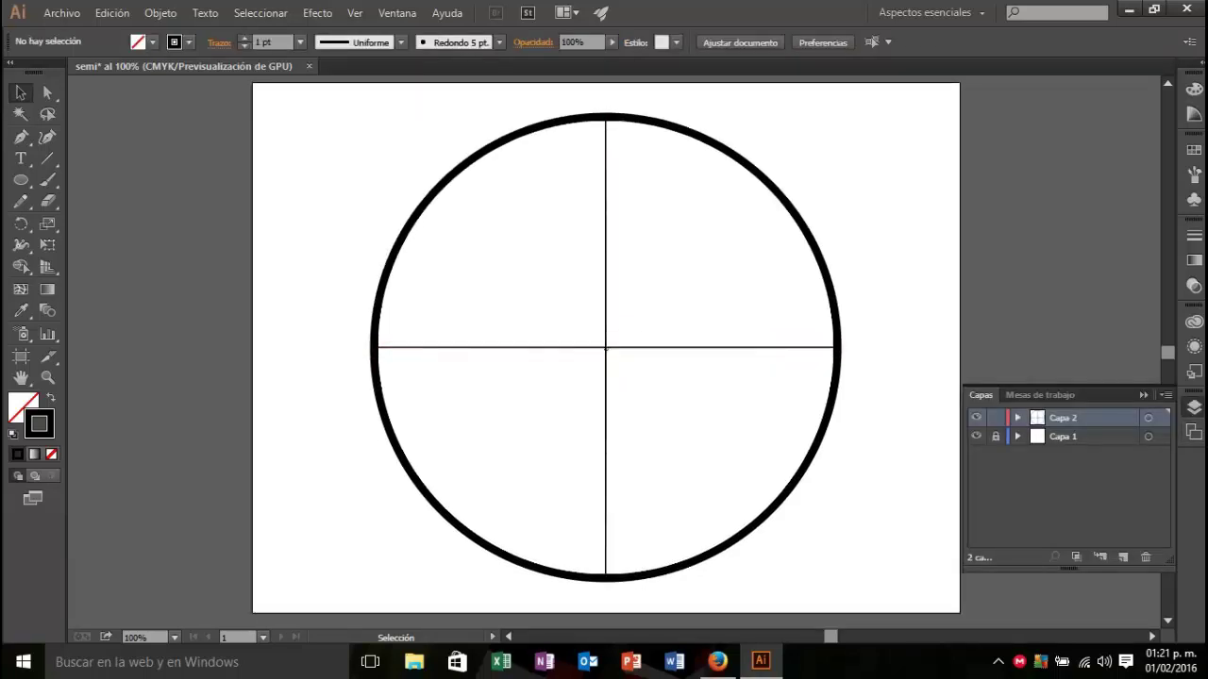
pyautogui.click(1075, 436)
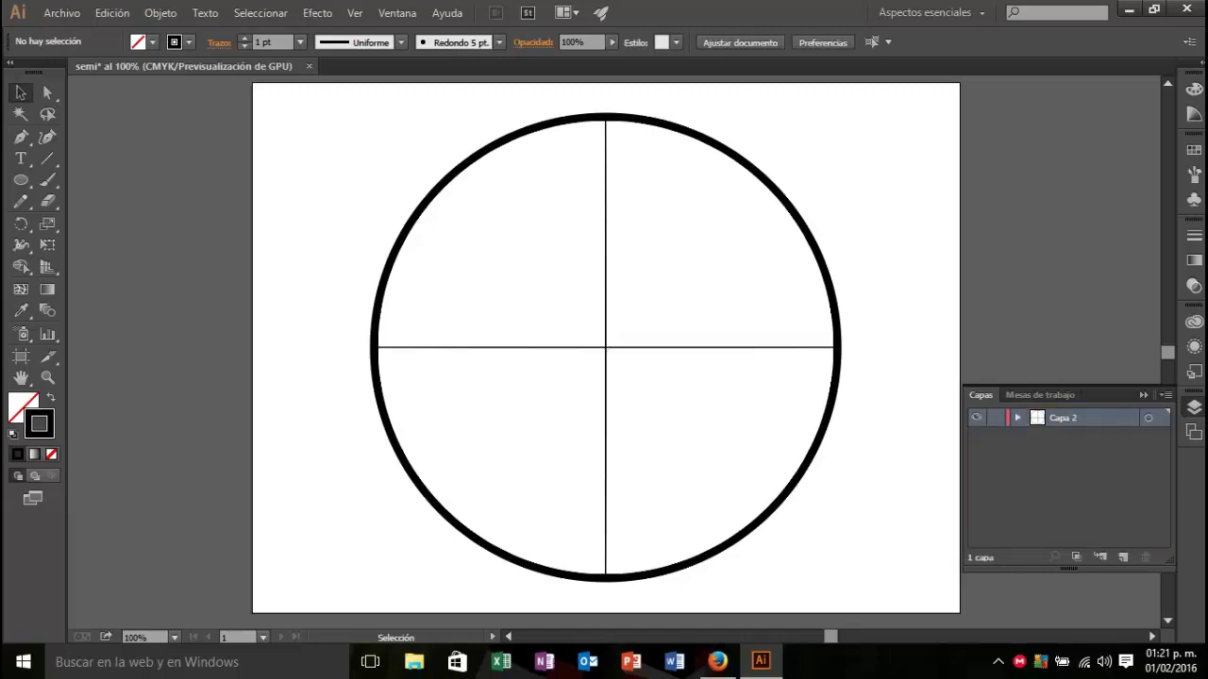
pyautogui.press('F7')
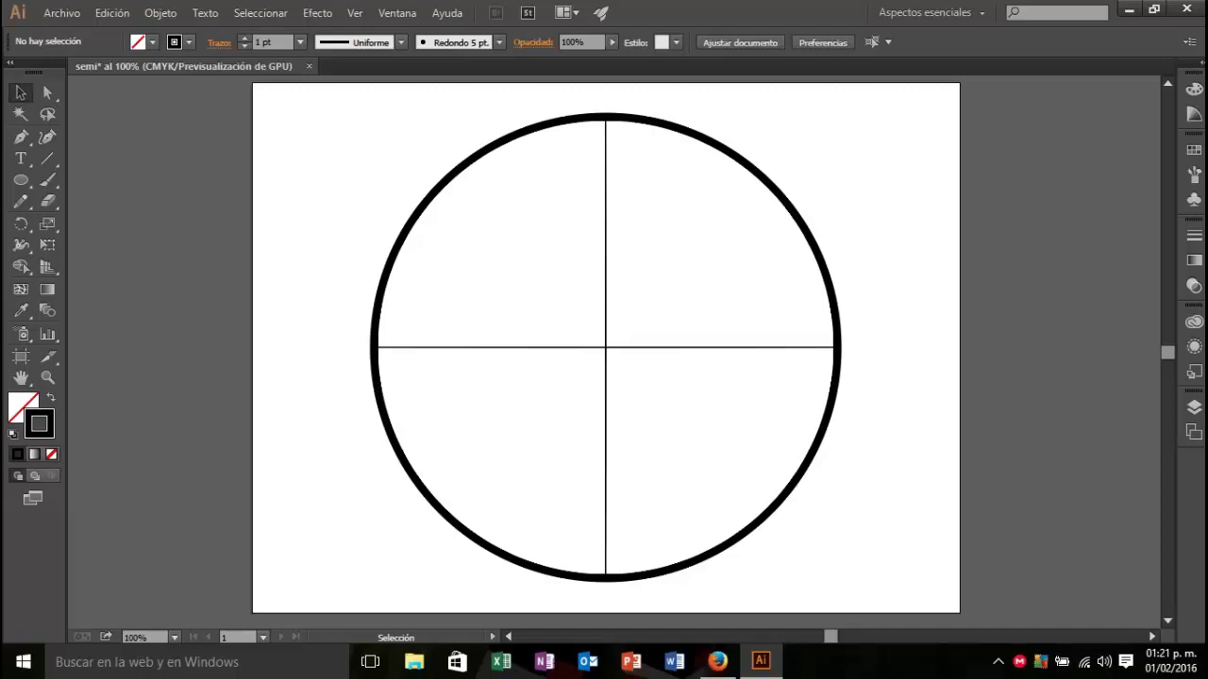
pyautogui.hotkey('ctrl', '+')
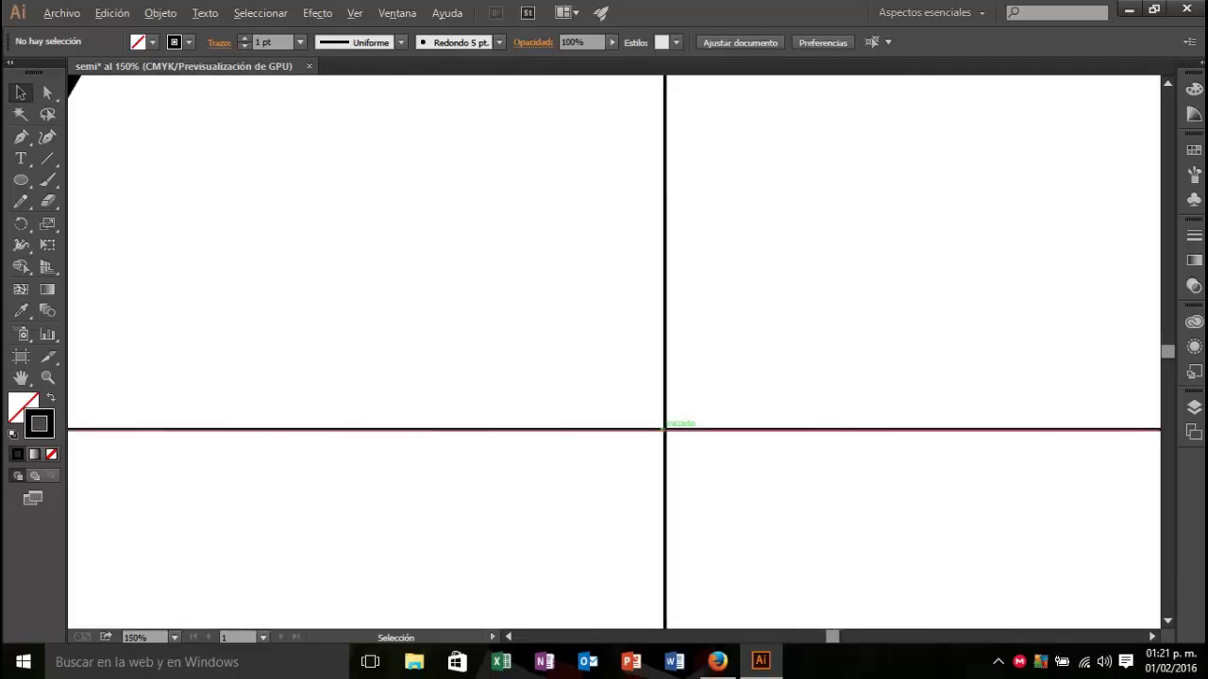
pyautogui.hotkey('ctrl', '-')
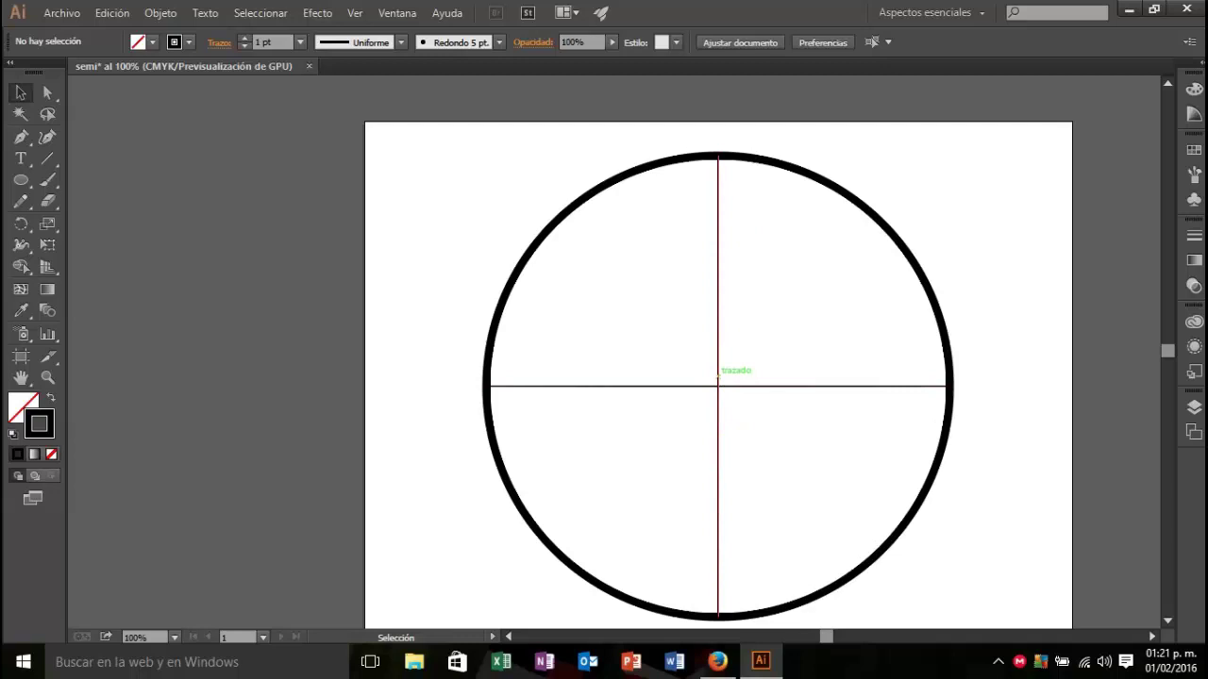
pyautogui.scroll(-1, 717, 374)
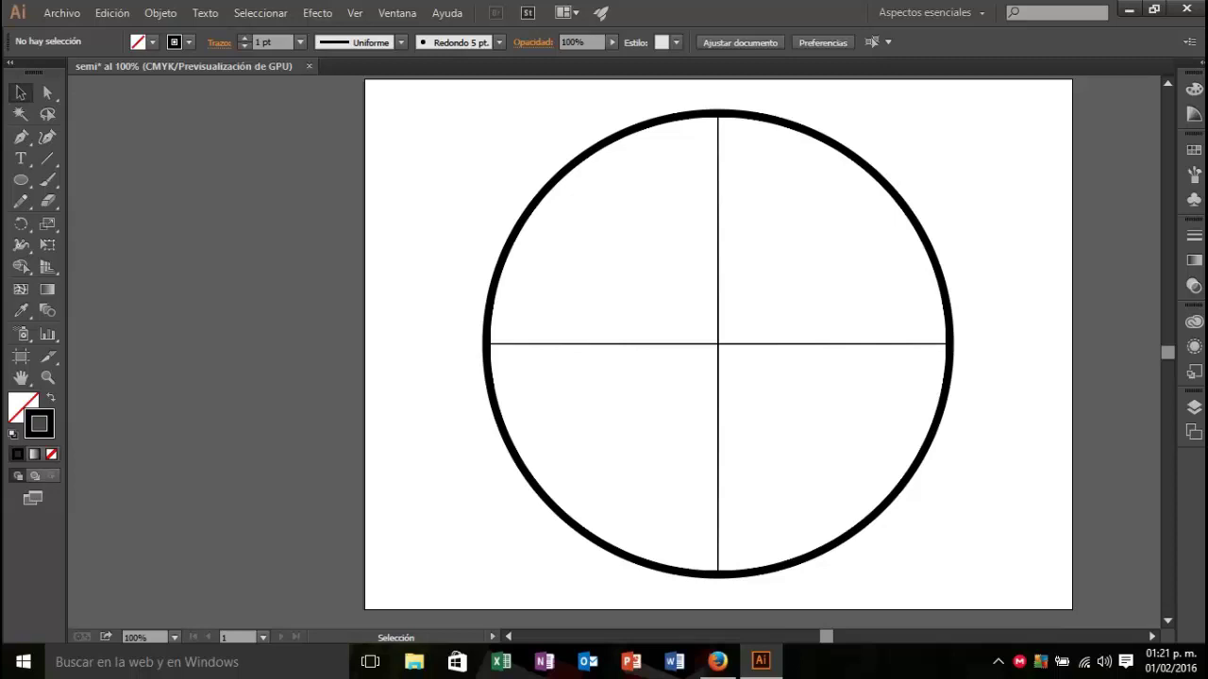
pyautogui.scroll(1, 718, 353)
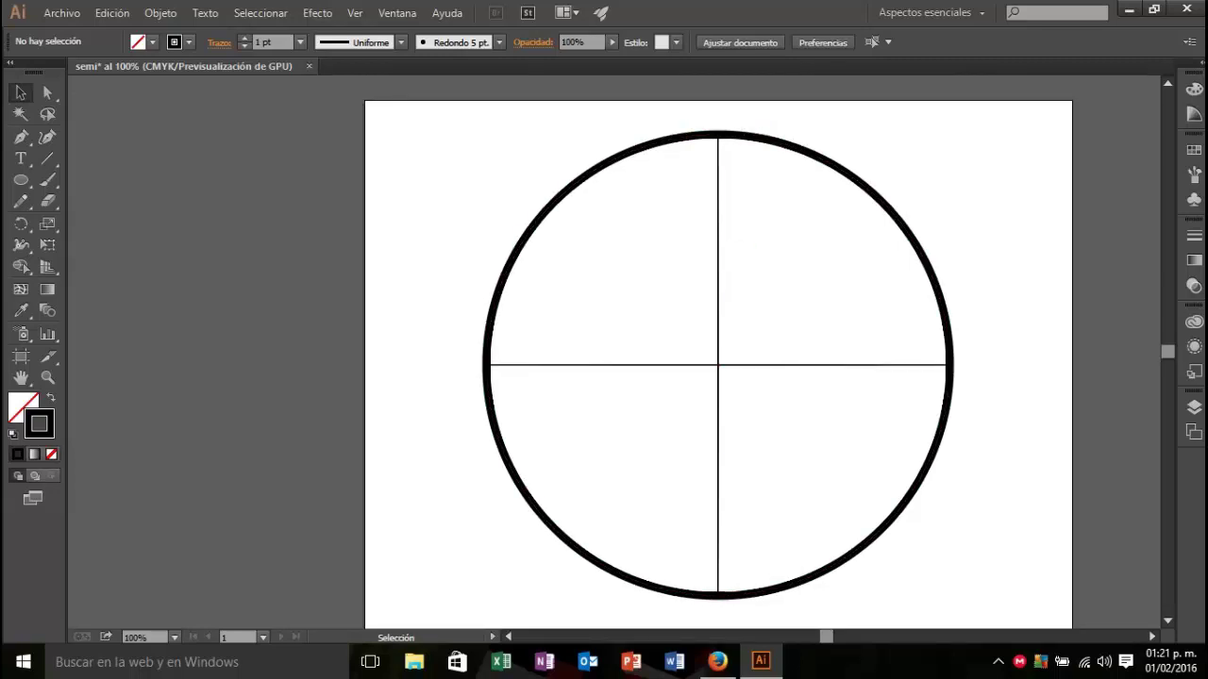
# Step: Replace the Firefox image search with 'ace of spades juego'
pyautogui.click(718, 661)
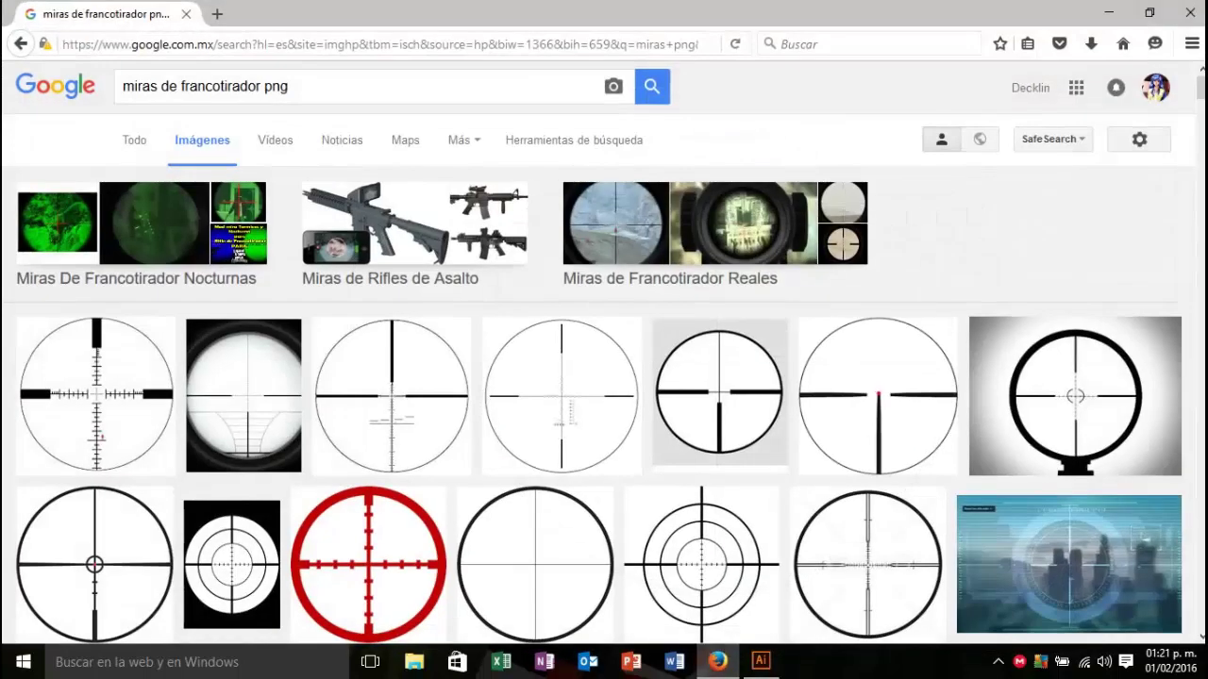
pyautogui.hotkey('ctrl', 'a')
pyautogui.press('BackSpace')
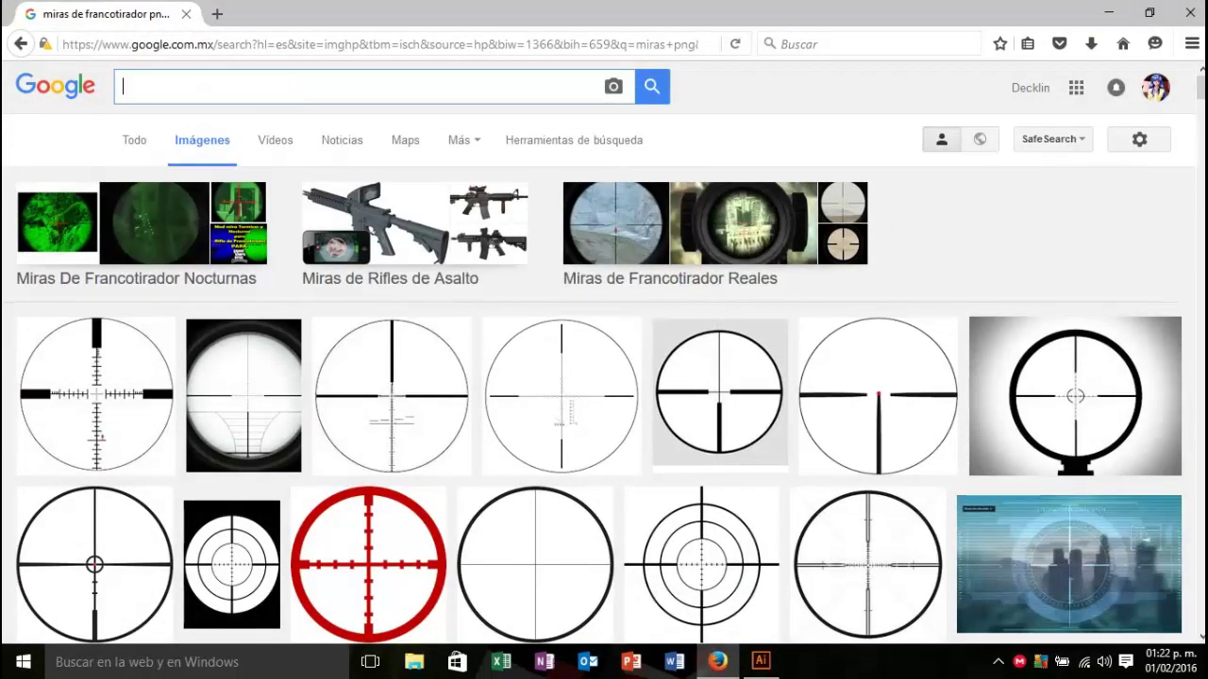
pyautogui.write('ace ')
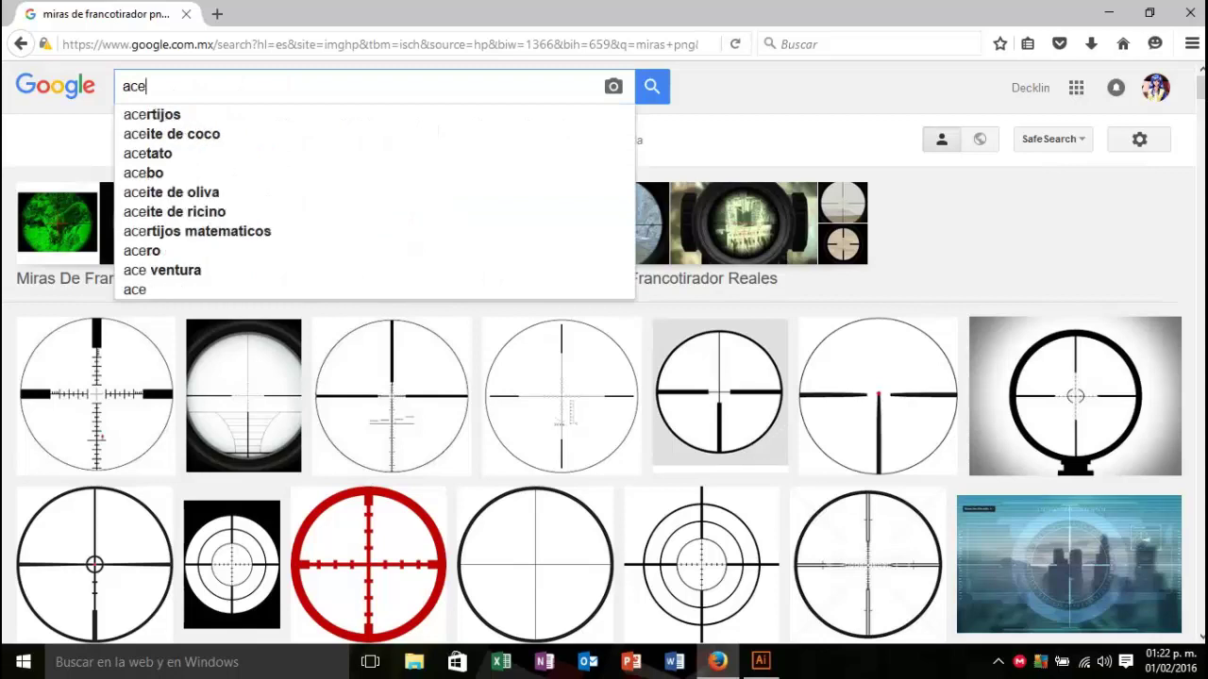
pyautogui.write('of')
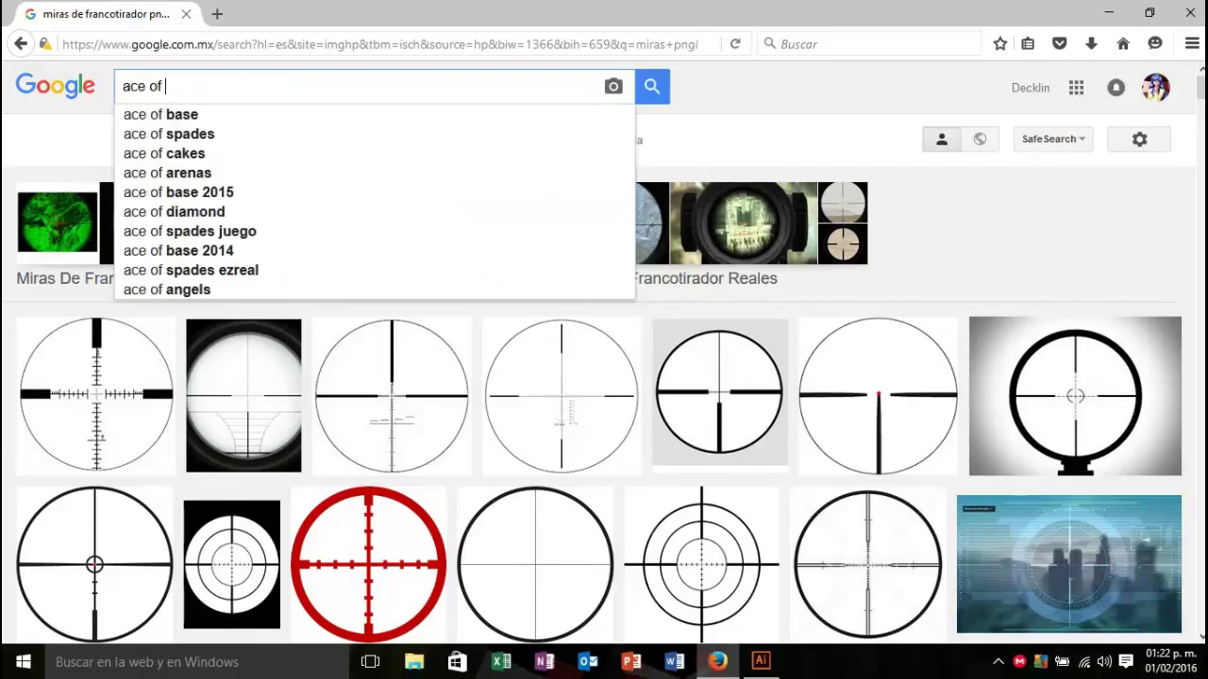
pyautogui.press('Down')
pyautogui.press('Down')
pyautogui.press('Down')
pyautogui.press('Up')
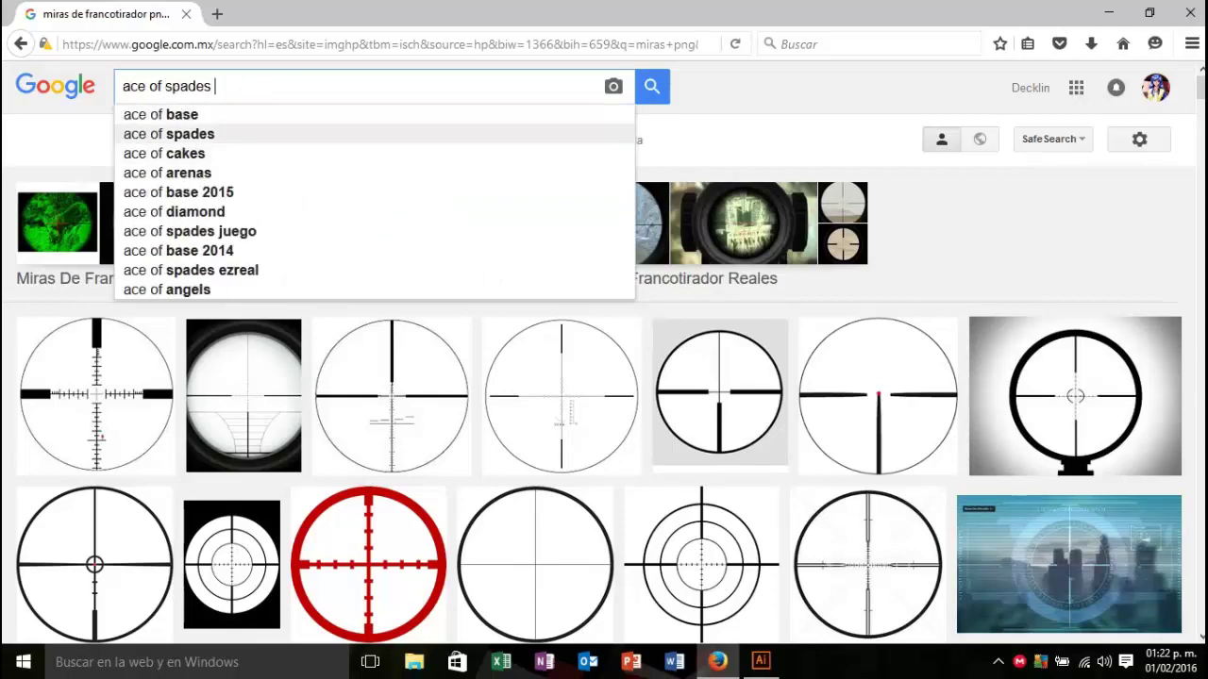
pyautogui.press('Down')
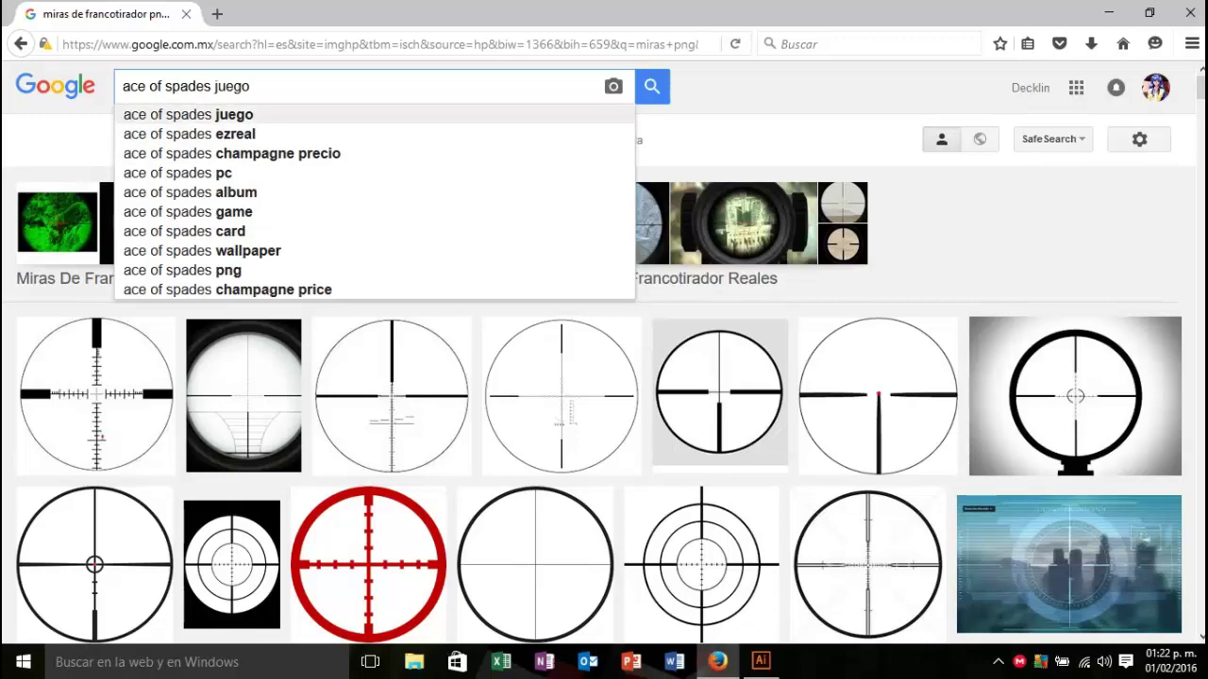
pyautogui.press('Return')
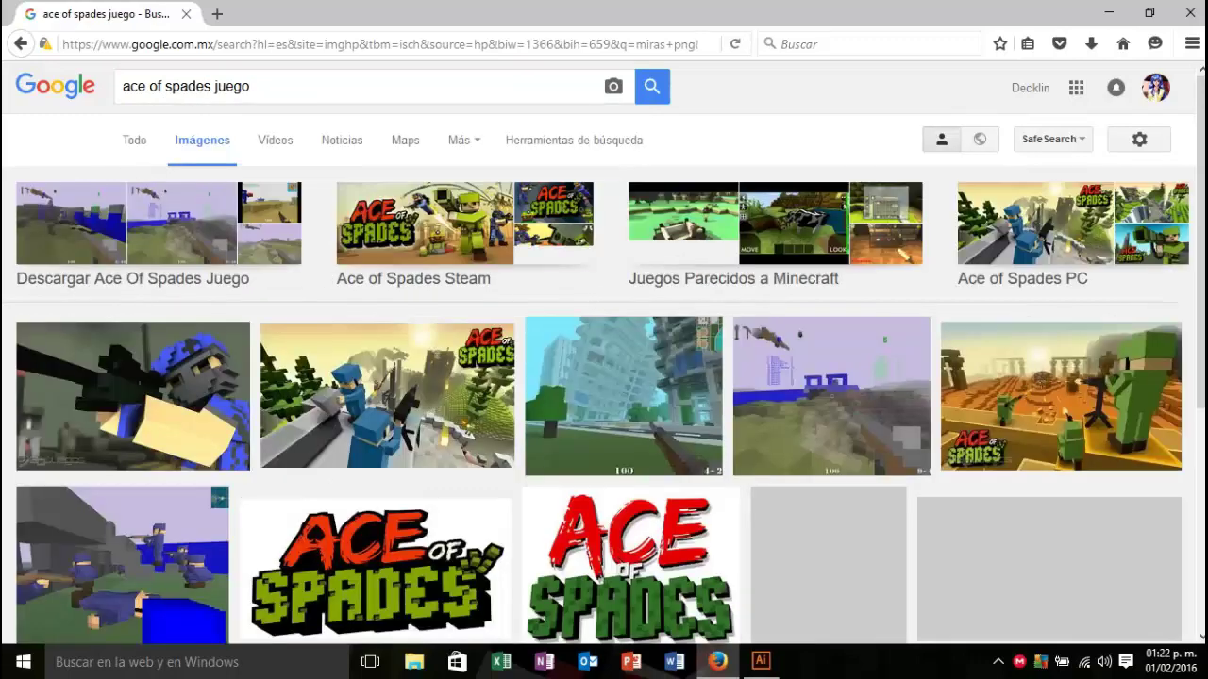
# Step: Browse the results and preview the Ace of Spades logo larger
pyautogui.scroll(-4, 604, 377)
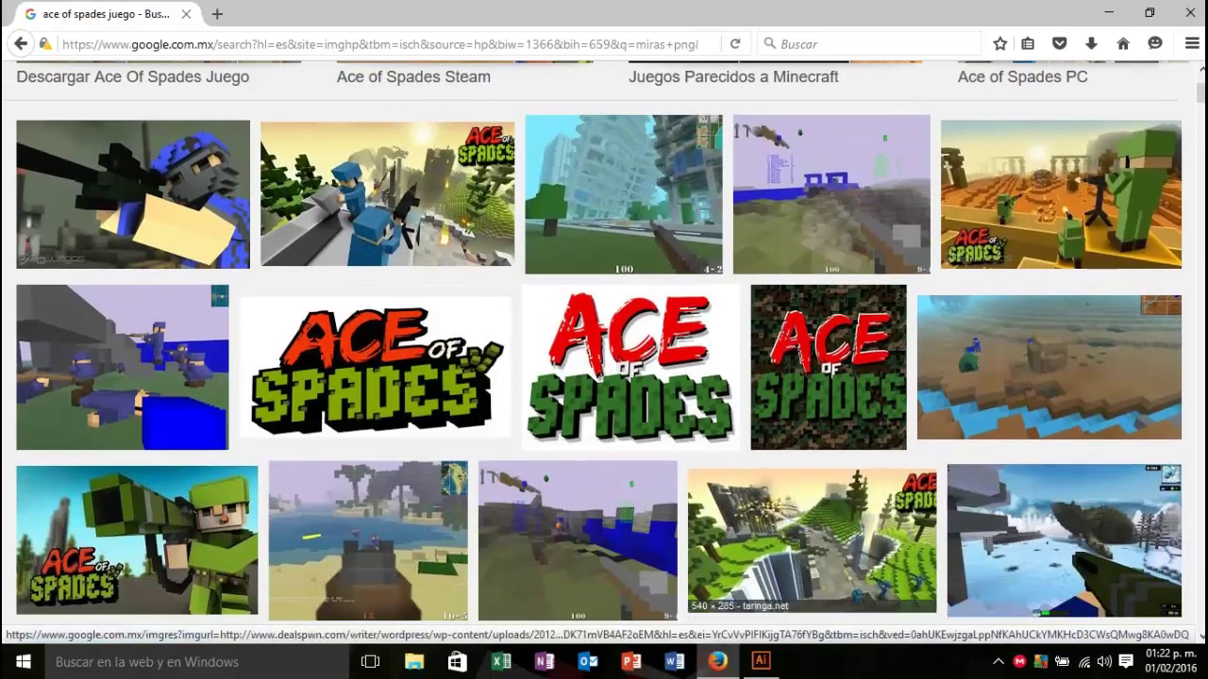
pyautogui.click(376, 368)
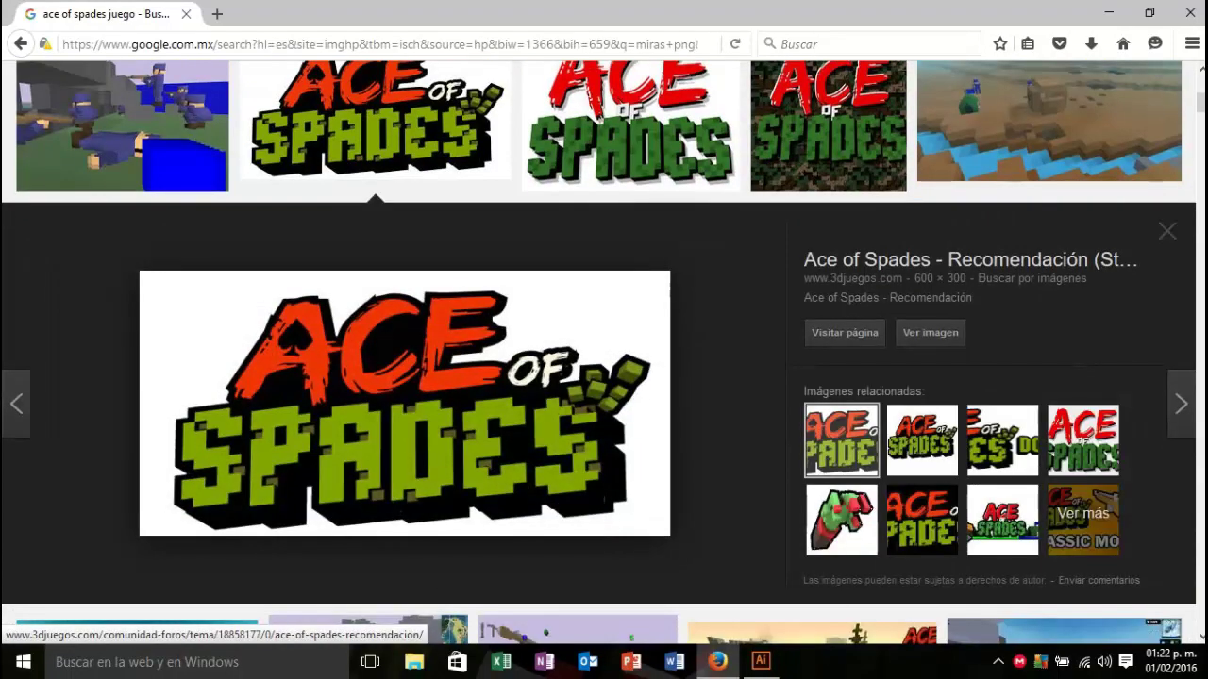
pyautogui.scroll(2, 604, 352)
pyautogui.scroll(1, 604, 353)
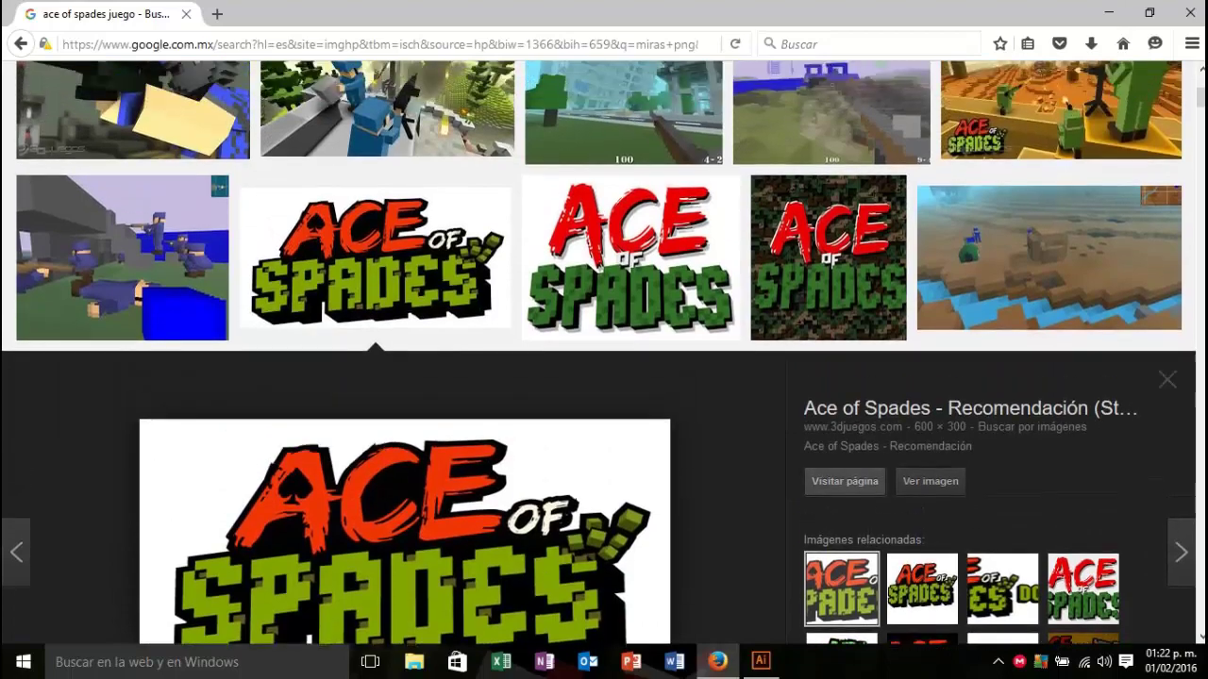
pyautogui.scroll(3, 604, 353)
pyautogui.scroll(2, 604, 353)
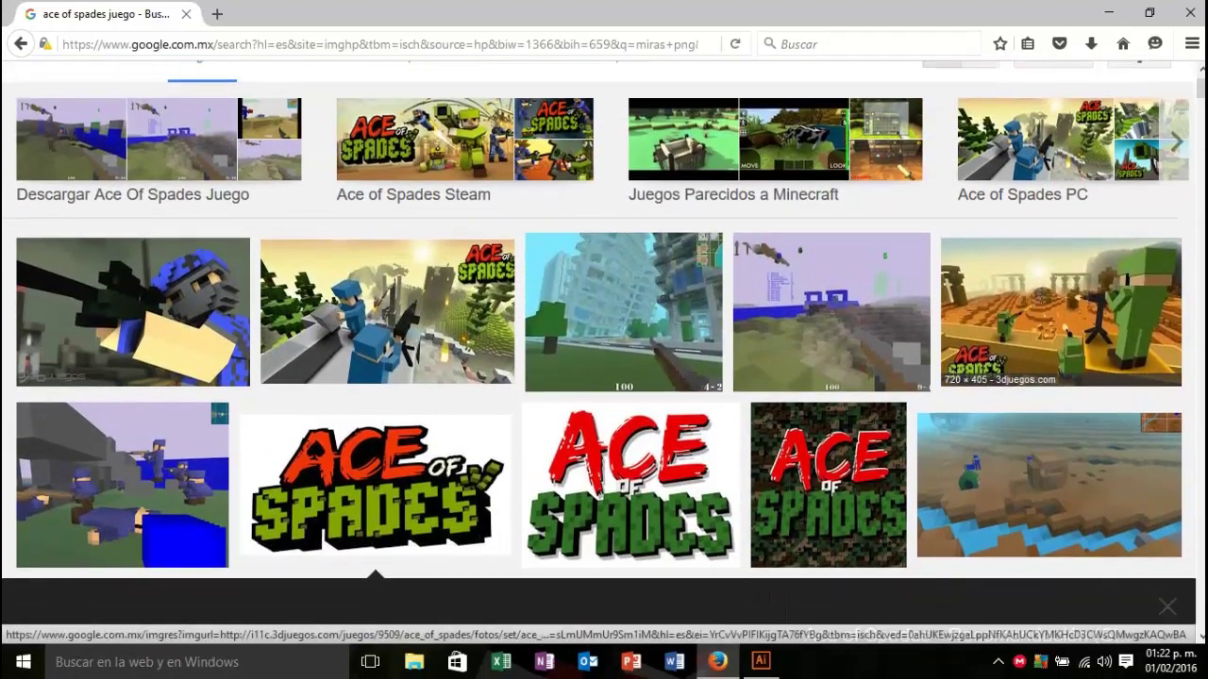
pyautogui.scroll(-8, 953, 330)
pyautogui.scroll(-6, 953, 330)
pyautogui.scroll(-3, 953, 330)
pyautogui.scroll(-1, 953, 330)
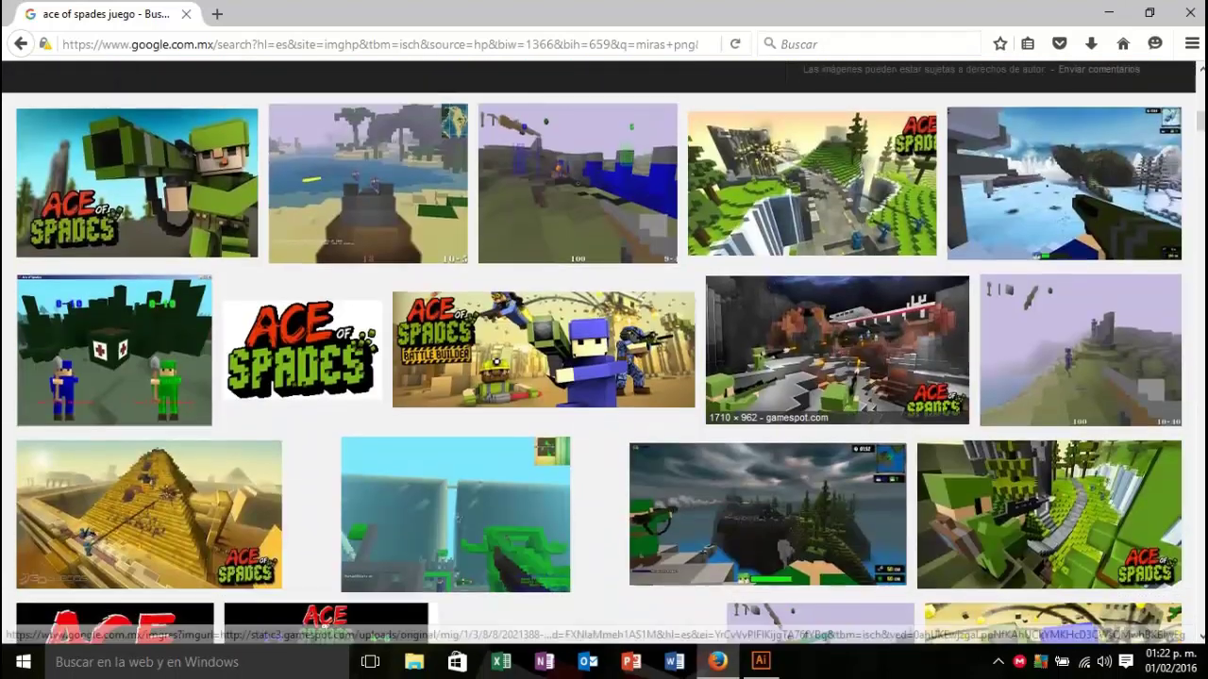
pyautogui.scroll(-4, 604, 353)
pyautogui.scroll(-2, 604, 353)
pyautogui.scroll(4, 604, 353)
# Step: Copy the smaller Ace of Spades logo image and minimise Firefox
pyautogui.click(302, 264)
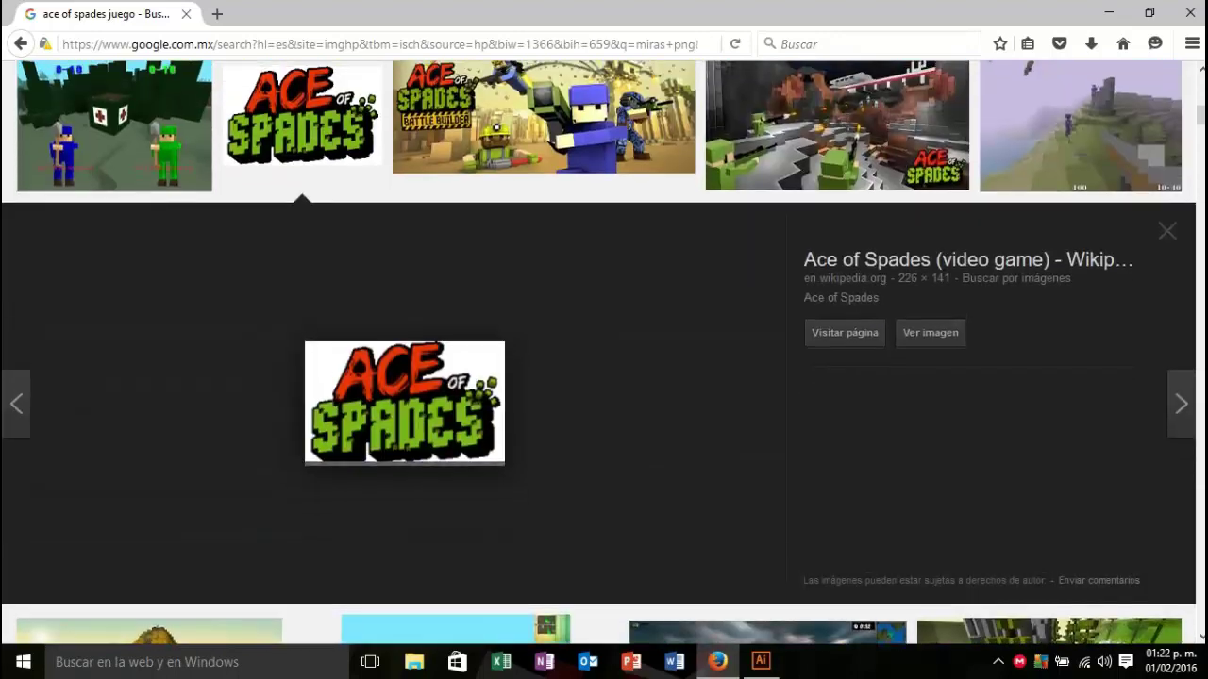
pyautogui.rightClick(422, 391)
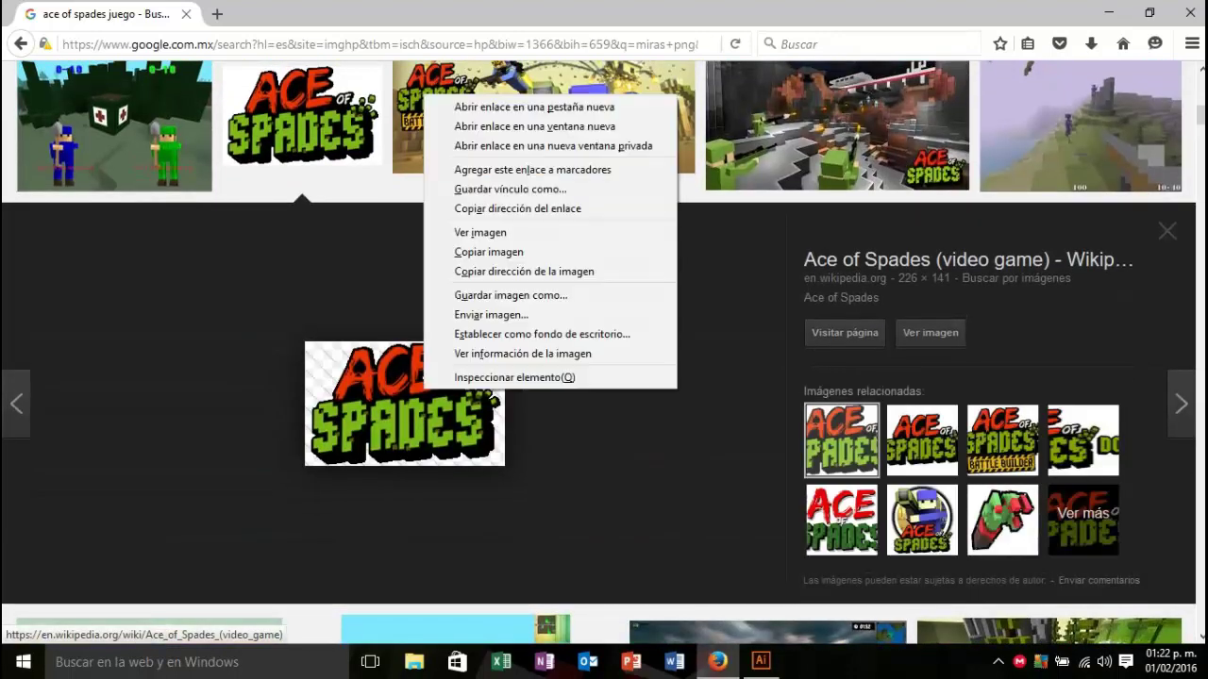
pyautogui.click(489, 252)
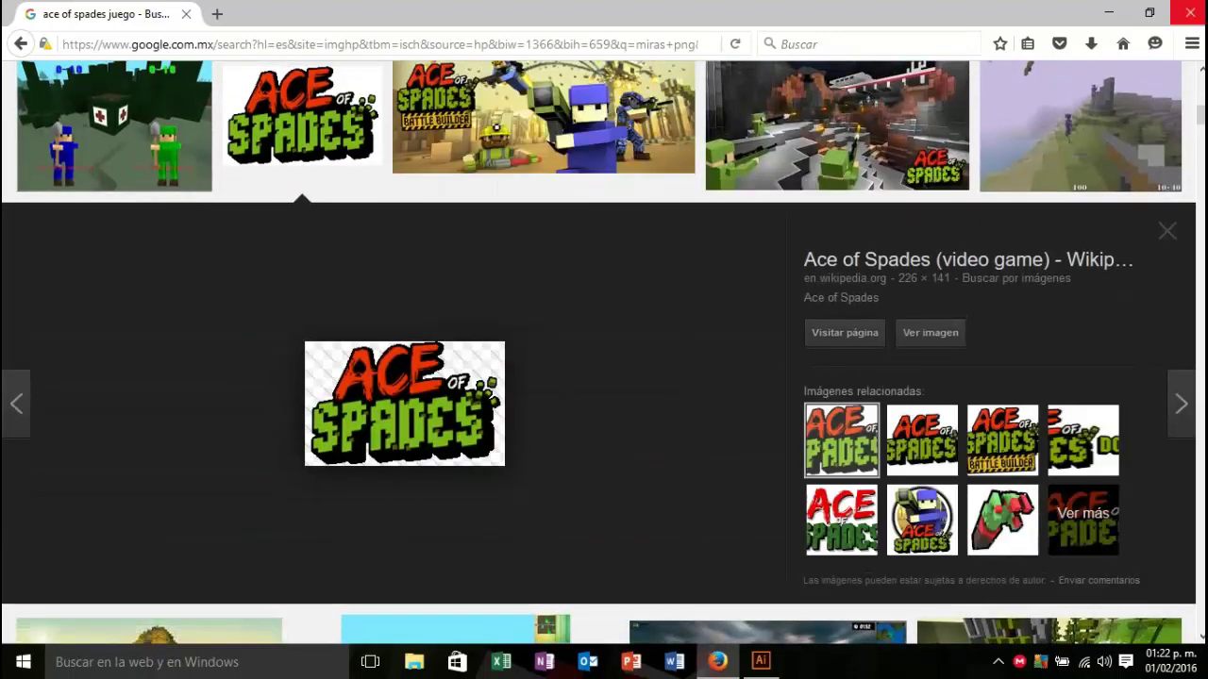
pyautogui.click(1109, 12)
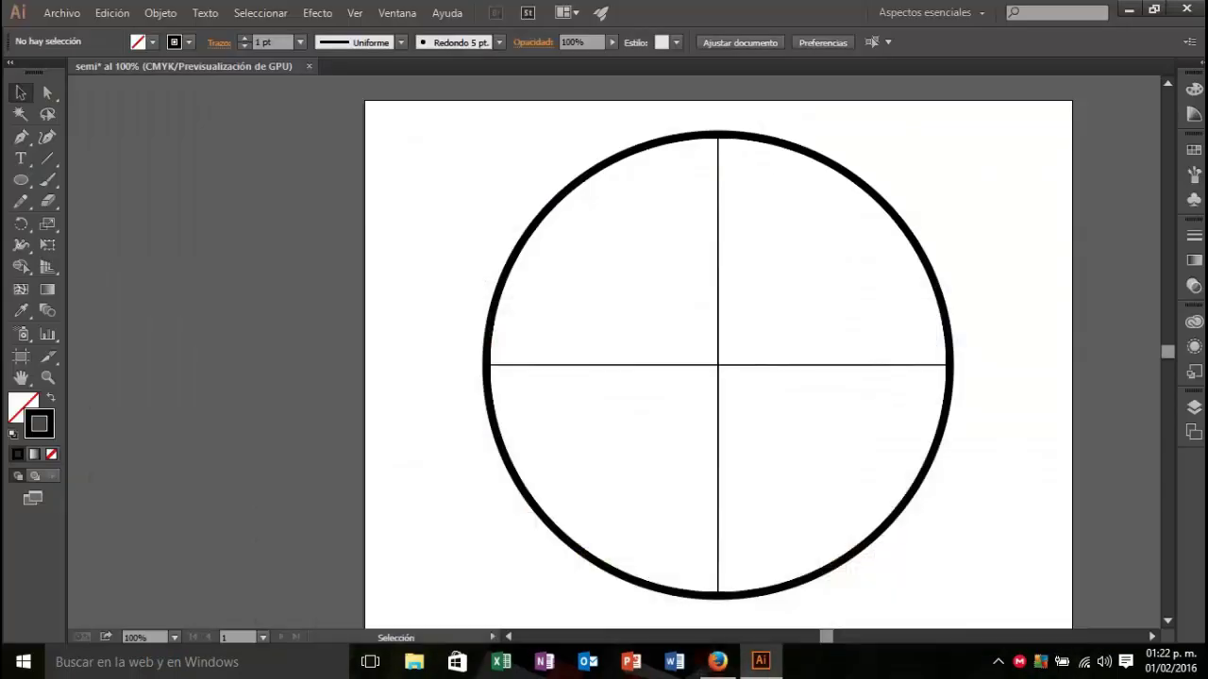
# Step: Remove the pasted logo from the artboard and save Firefox's logo as Ace_of_Spades.png in Imágenes
pyautogui.hotkey('ctrl', 'v')
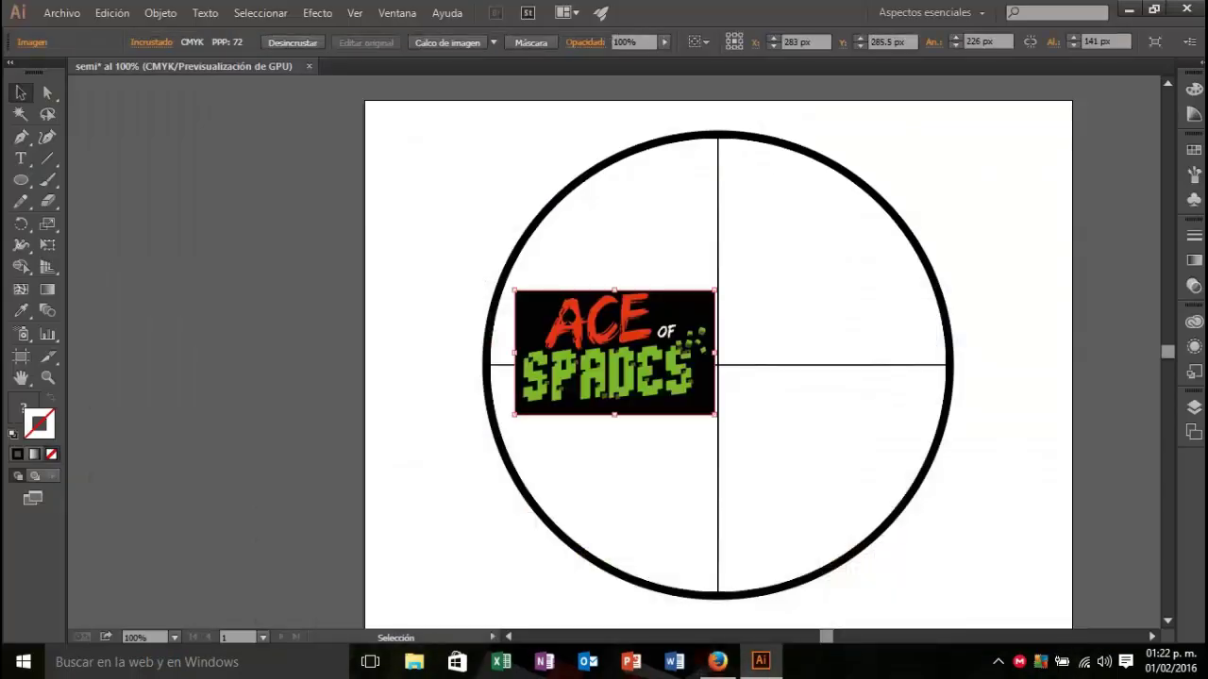
pyautogui.press('Delete')
pyautogui.click(717, 661)
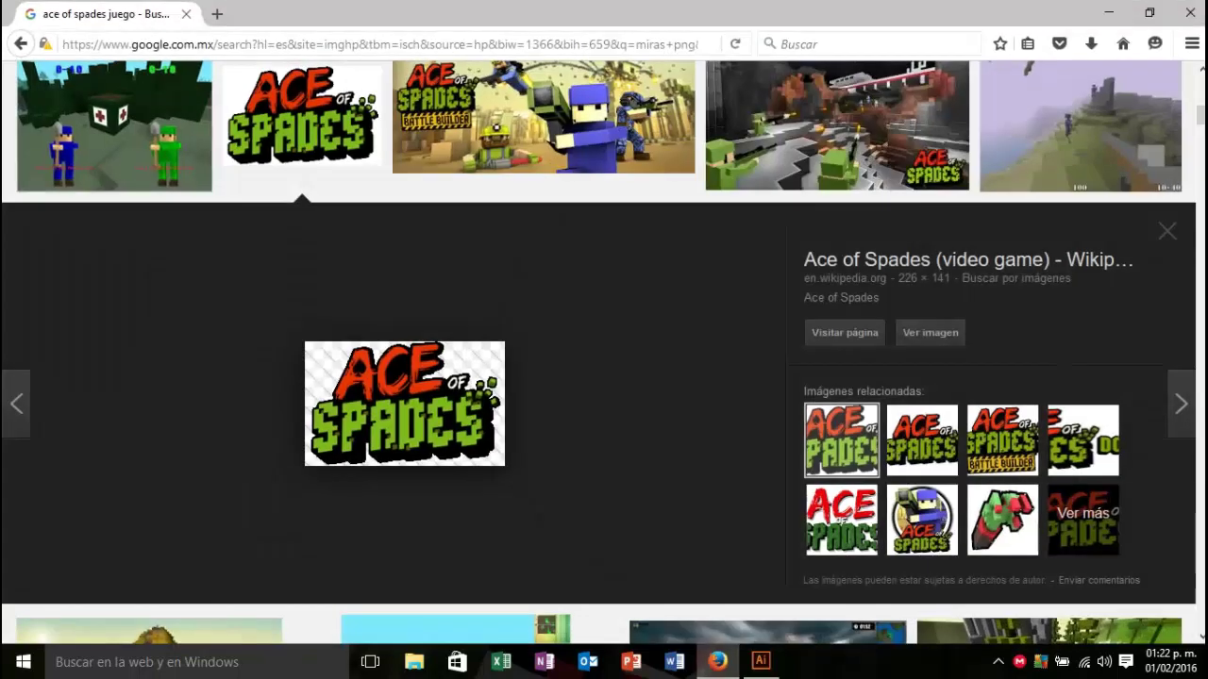
pyautogui.rightClick(360, 381)
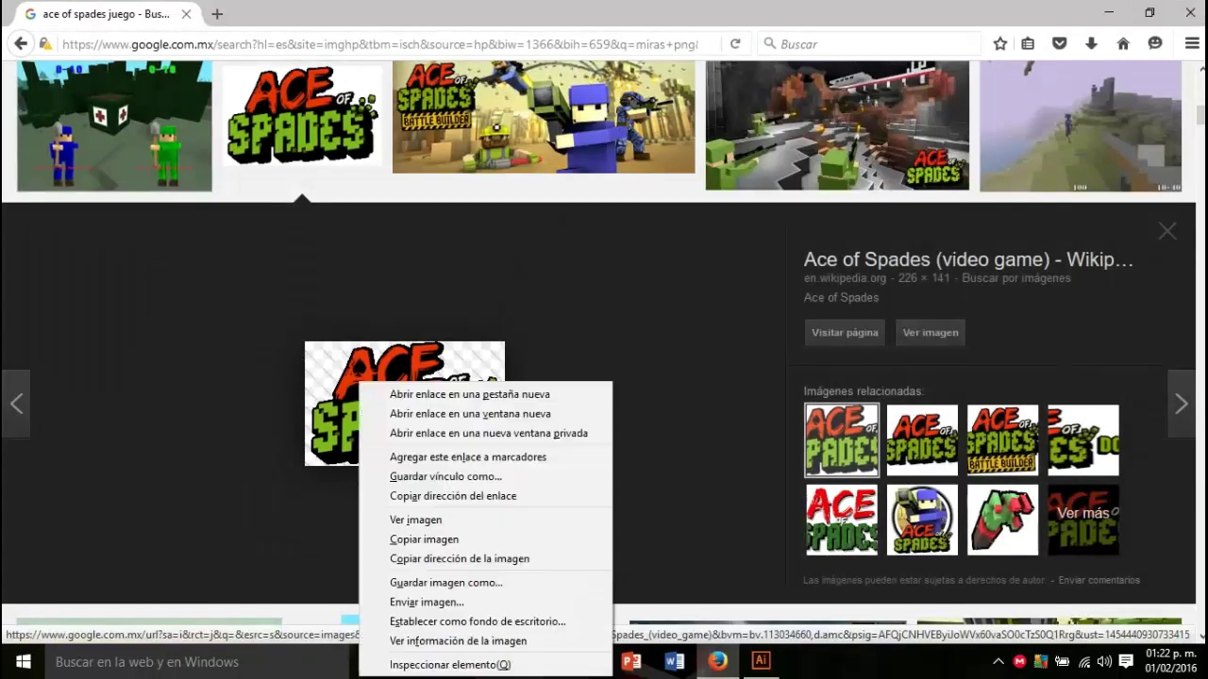
pyautogui.click(446, 582)
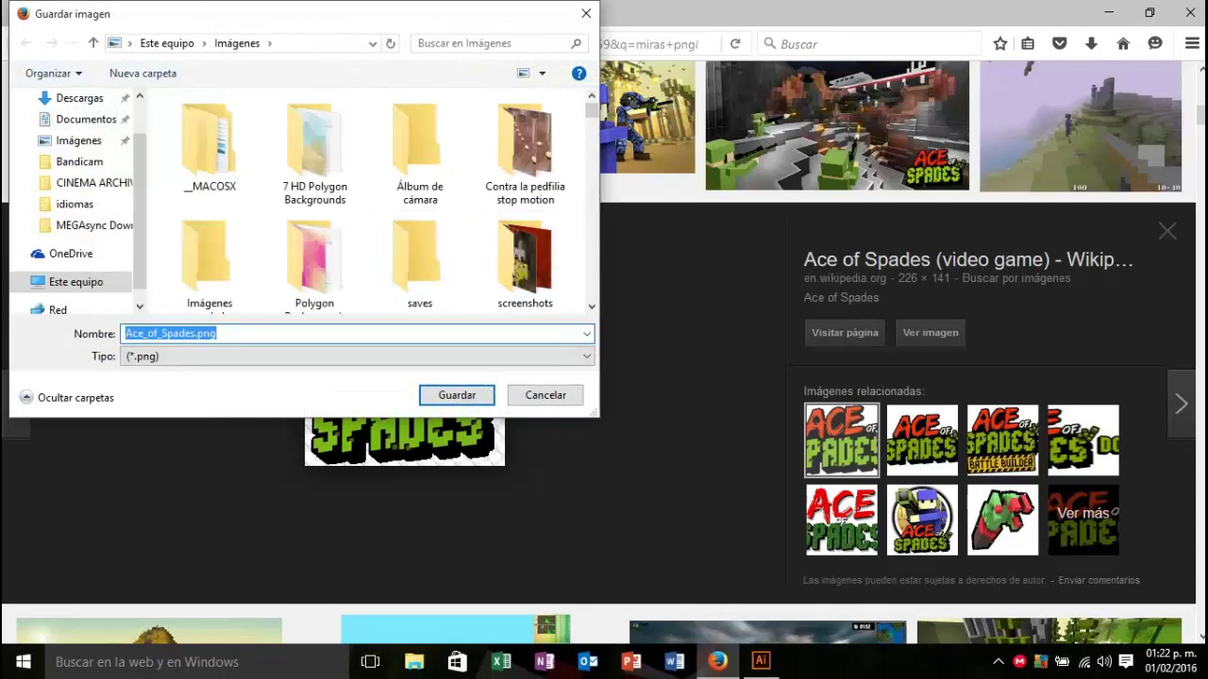
pyautogui.click(457, 396)
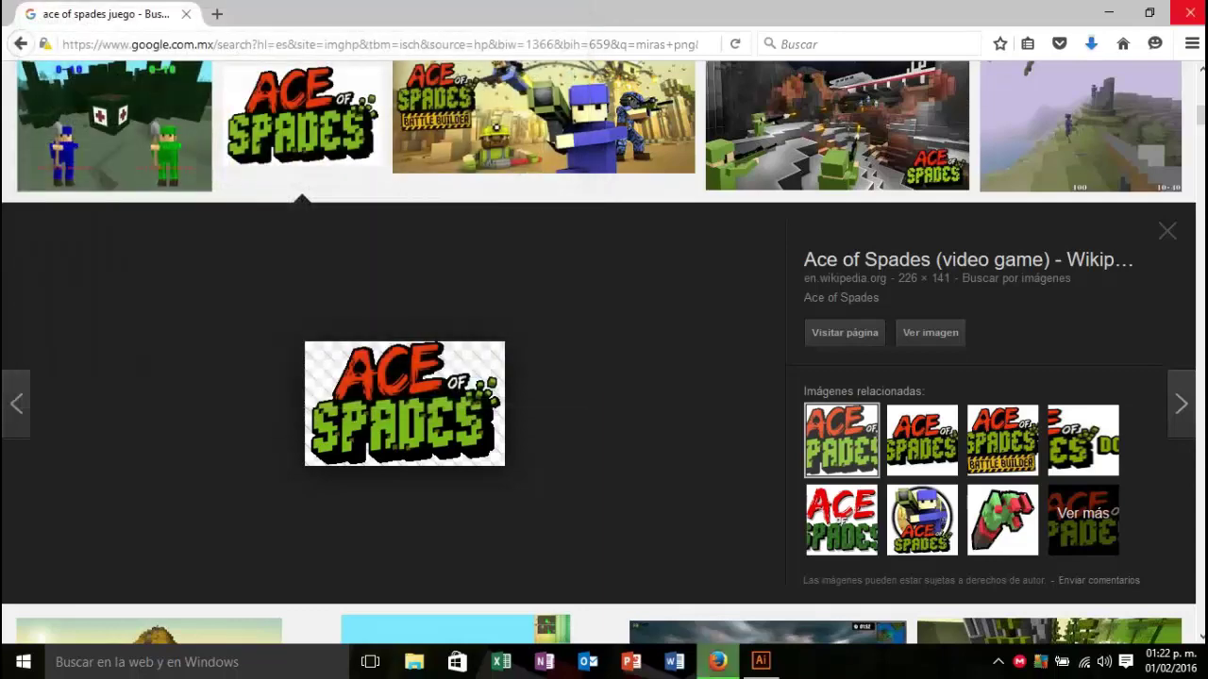
pyautogui.click(1109, 13)
# Step: Place Ace_of_Spades.png from Imágenes into the artboard's lower left corner
pyautogui.click(61, 13)
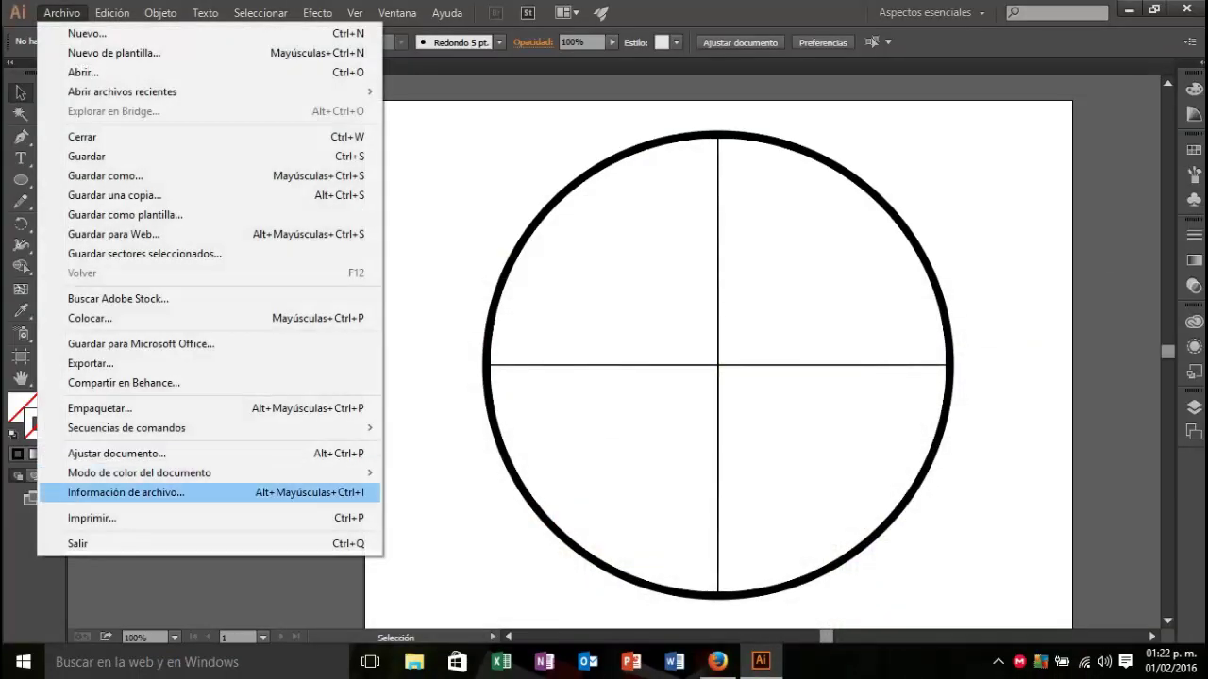
pyautogui.click(94, 318)
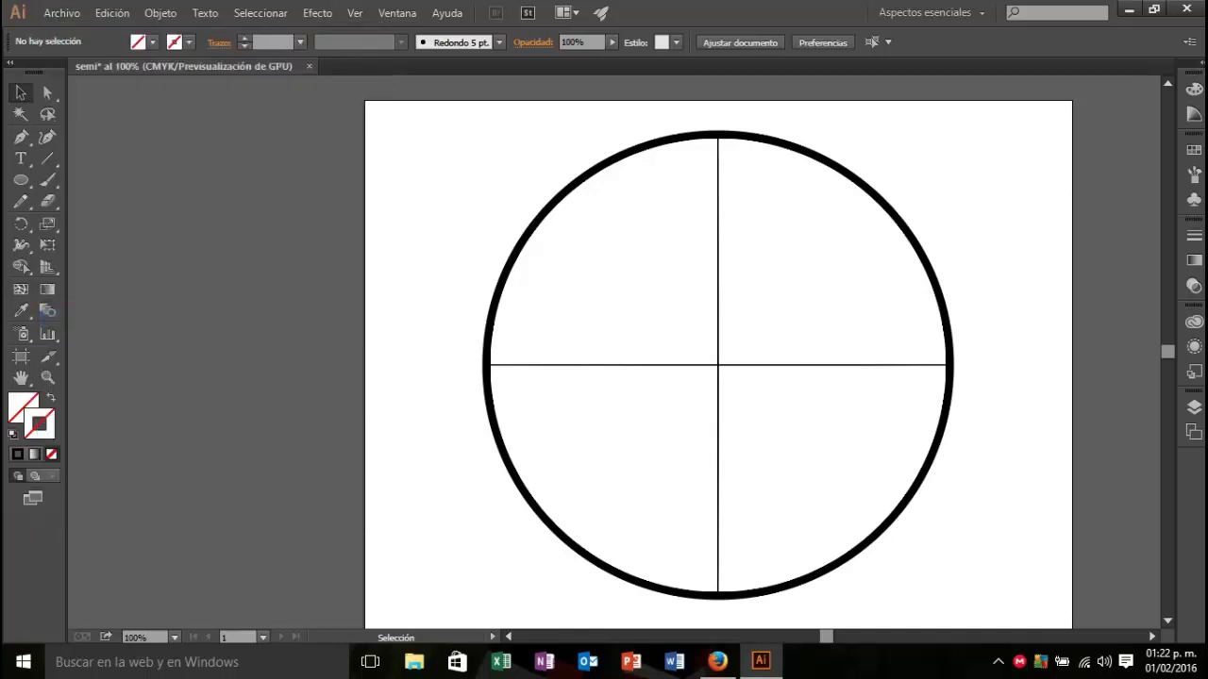
pyautogui.click(79, 190)
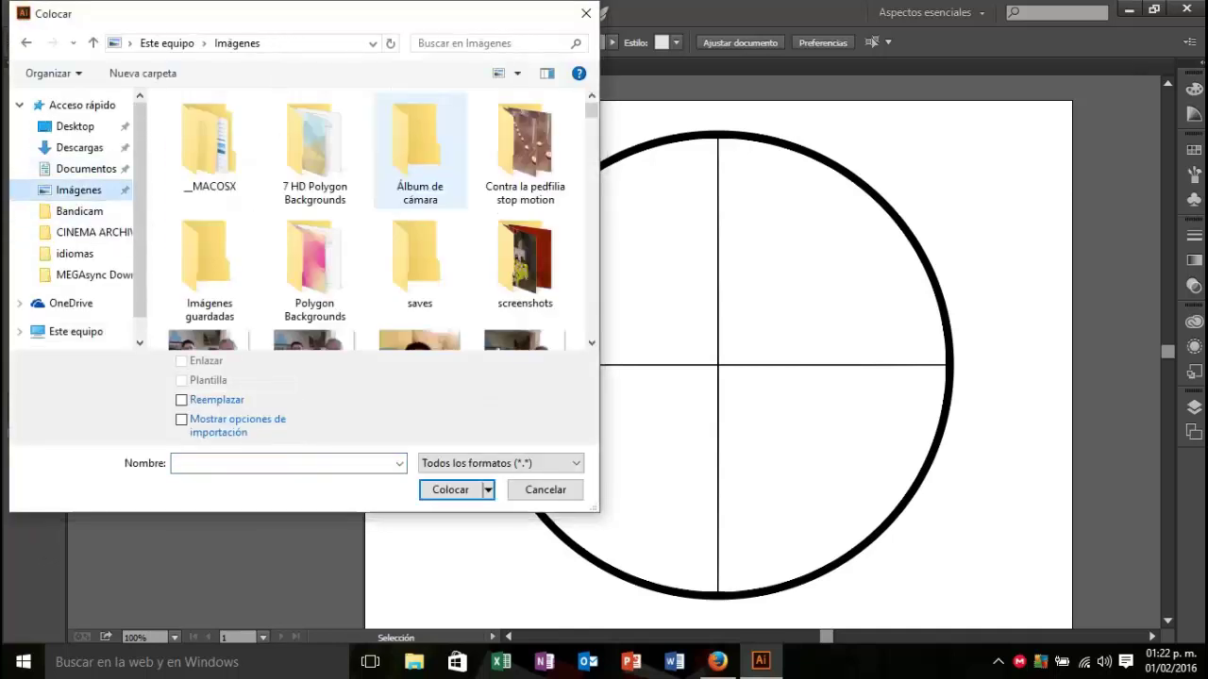
pyautogui.scroll(-1, 406, 106)
pyautogui.scroll(-2, 406, 106)
pyautogui.scroll(-2, 406, 106)
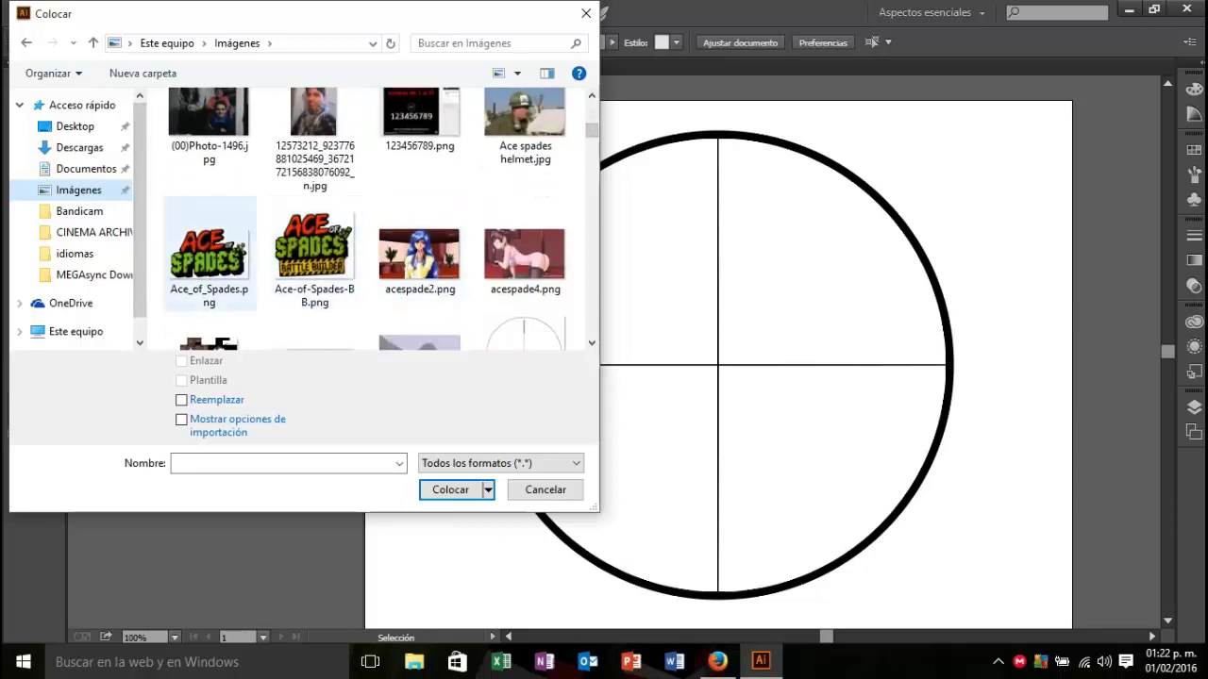
pyautogui.doubleClick(208, 250)
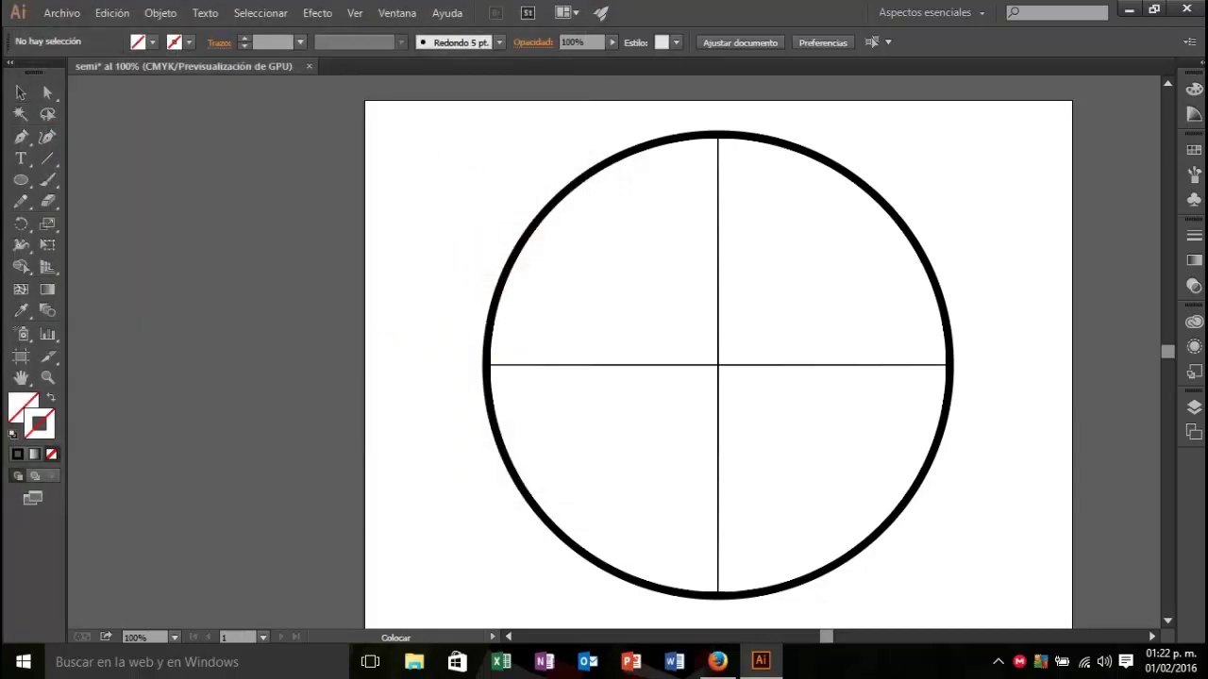
pyautogui.click(390, 471)
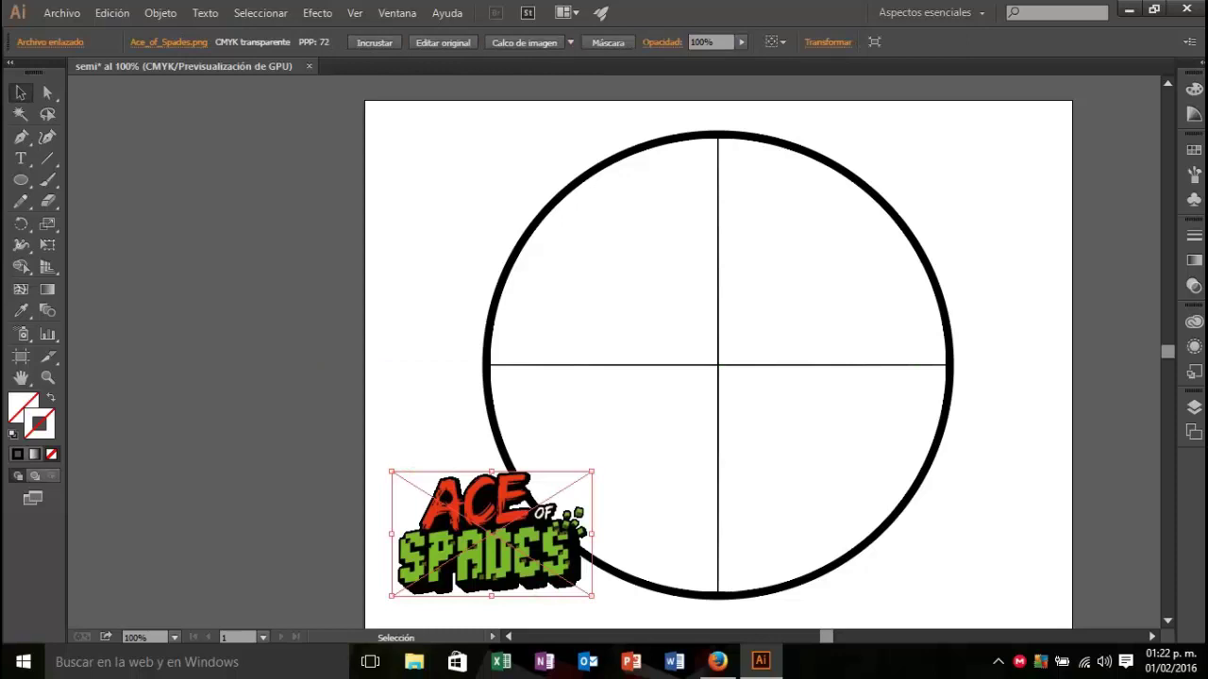
pyautogui.scroll(-1, 717, 354)
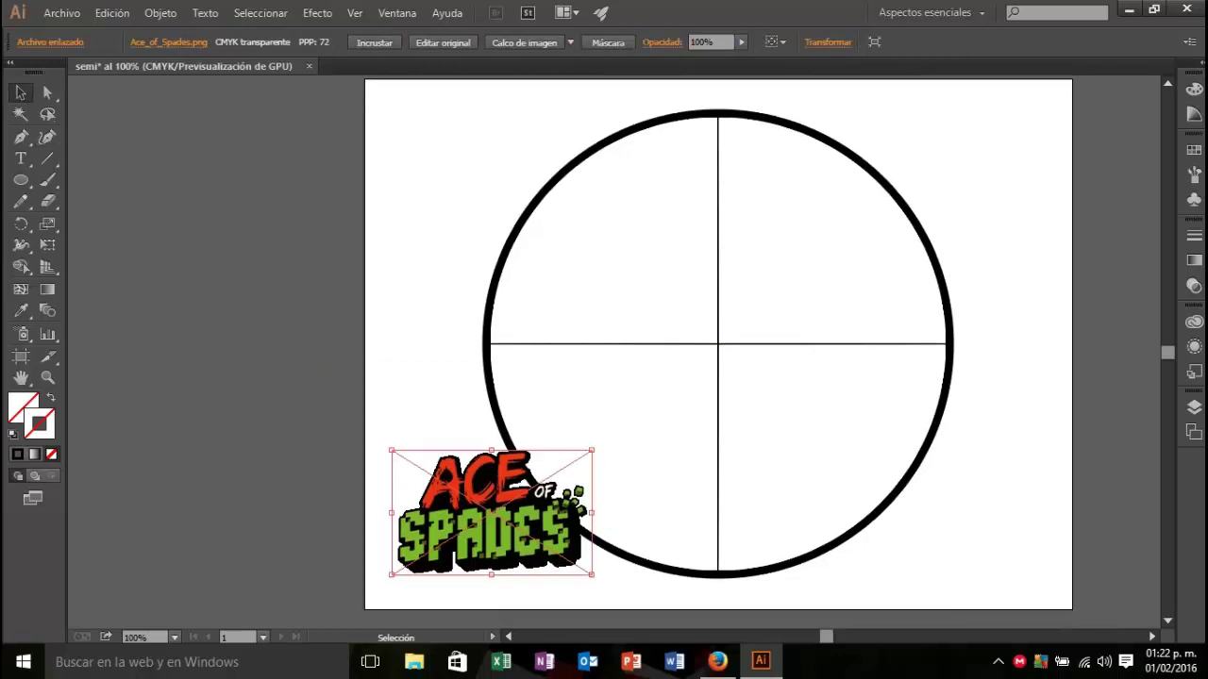
pyautogui.moveTo(592, 450)
pyautogui.mouseDown()
pyautogui.moveTo(565, 485)
pyautogui.moveTo(596, 461)
pyautogui.mouseUp()
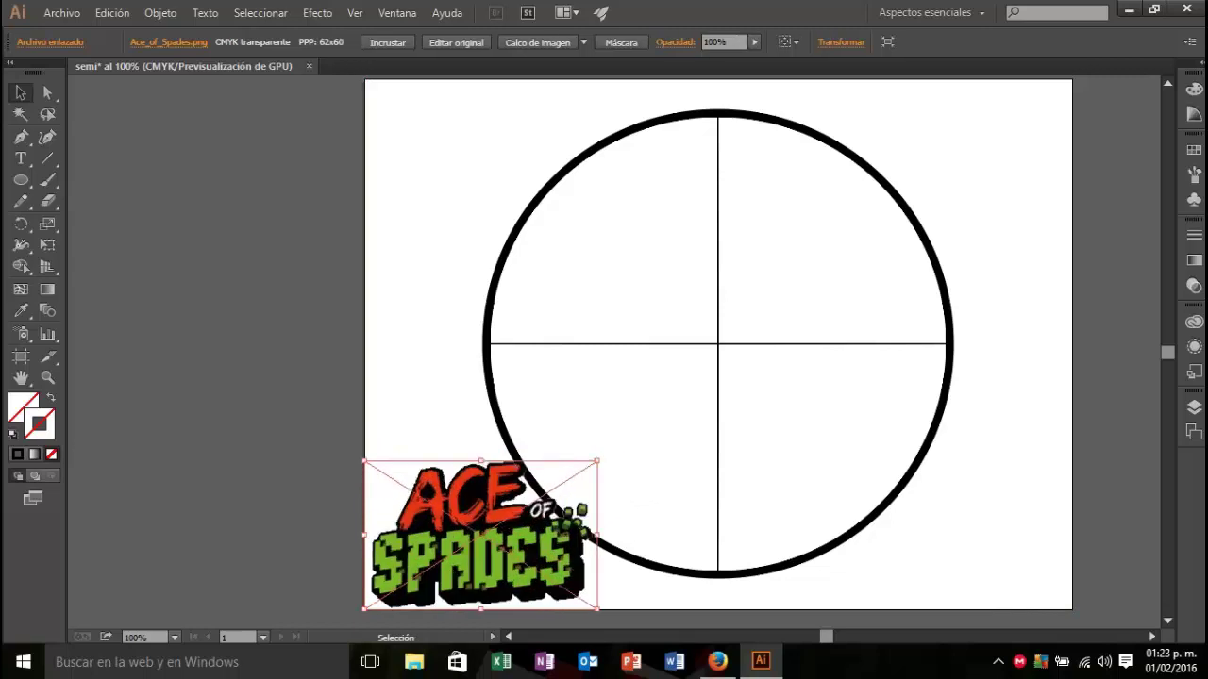
# Step: Delete the placed Ace of Spades reference image, leaving only the crosshair circle
pyautogui.hotkey('ctrl', 'shift', 'a')
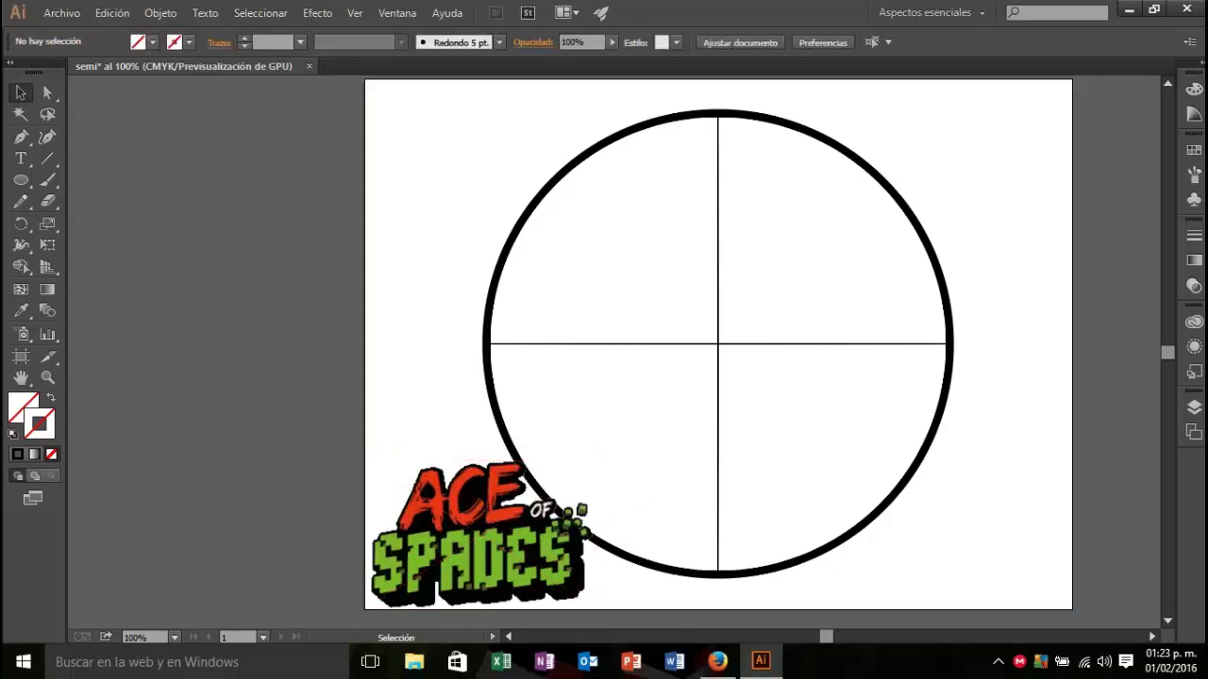
pyautogui.click(477, 538)
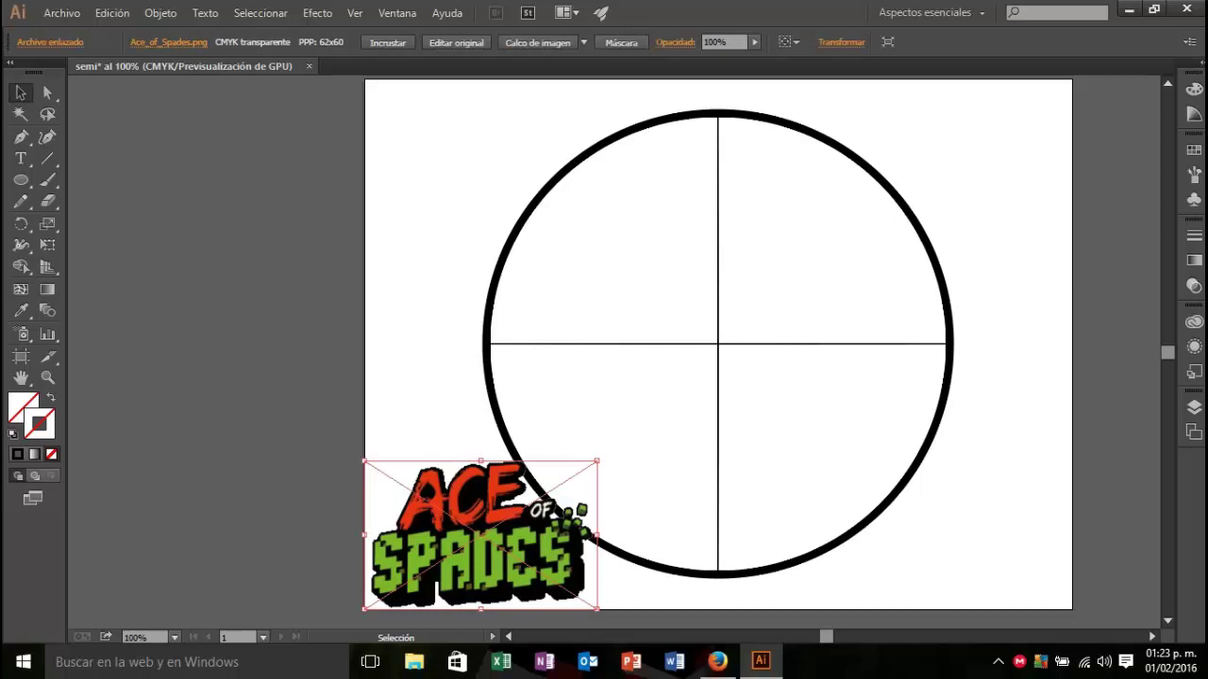
pyautogui.press('Delete')
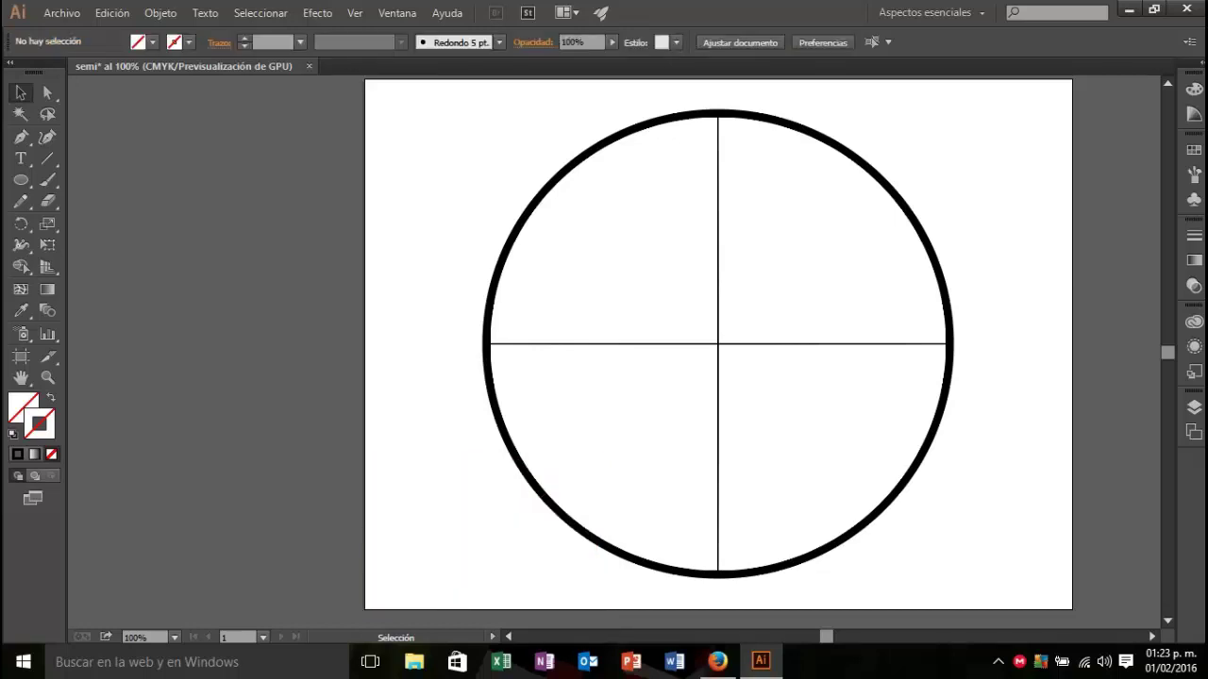
# Step: Open Guardar para Web and keep PNG-24 with Transparencia at 800 × 600
pyautogui.scroll(1, 718, 354)
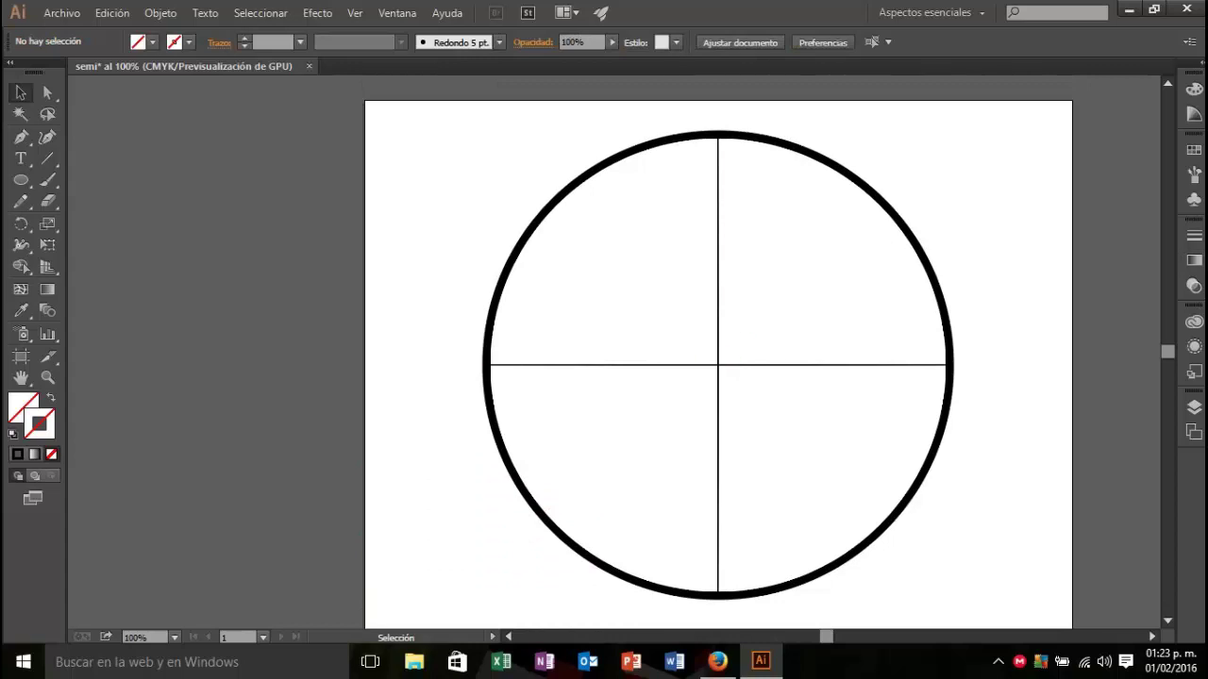
pyautogui.hotkey('alt', 'a')
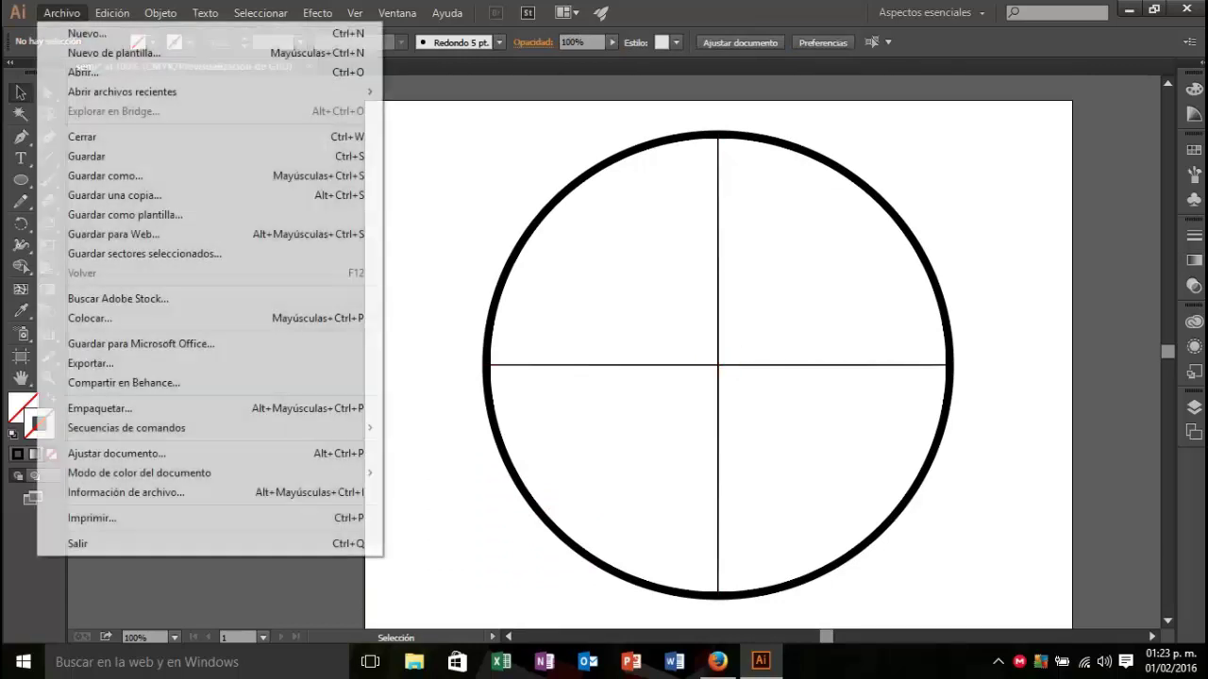
pyautogui.press('Right')
pyautogui.press('Left')
pyautogui.press('Down')
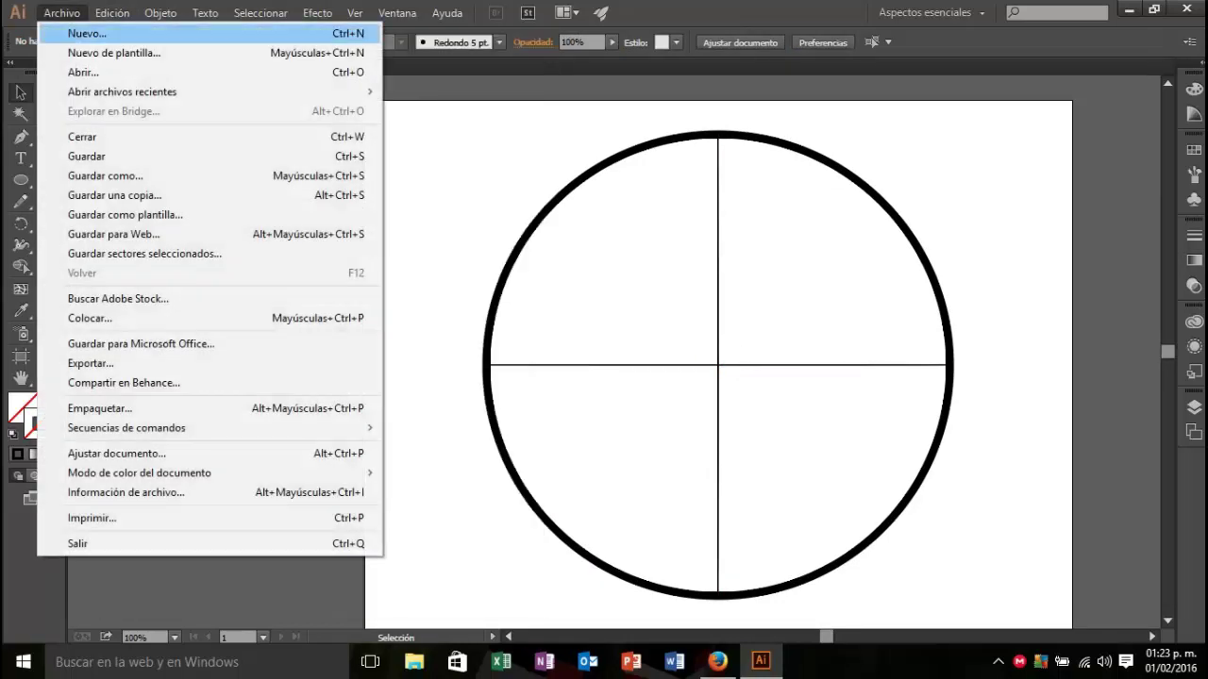
pyautogui.press('Down')
pyautogui.press('Down')
pyautogui.press('Down')
pyautogui.press('Down')
pyautogui.press('Down')
pyautogui.press('Down')
pyautogui.press('Down')
pyautogui.press('Return')
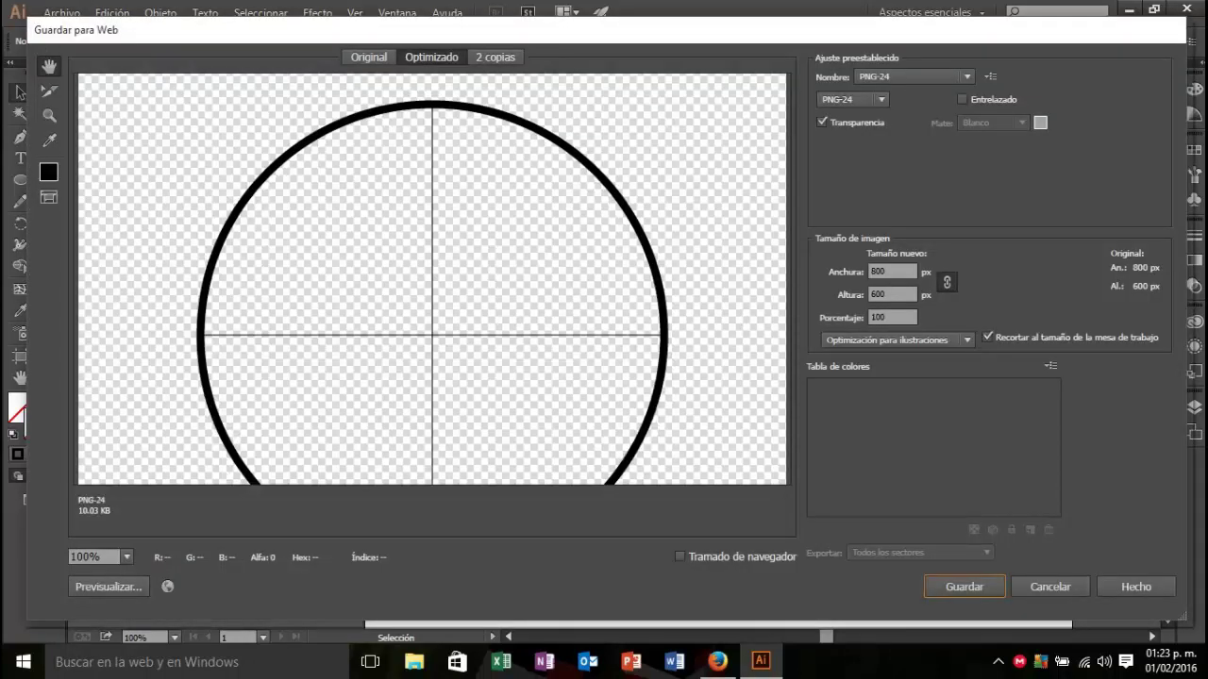
pyautogui.scroll(-3, 432, 280)
pyautogui.scroll(2, 432, 279)
pyautogui.scroll(-2, 432, 280)
pyautogui.scroll(1, 433, 279)
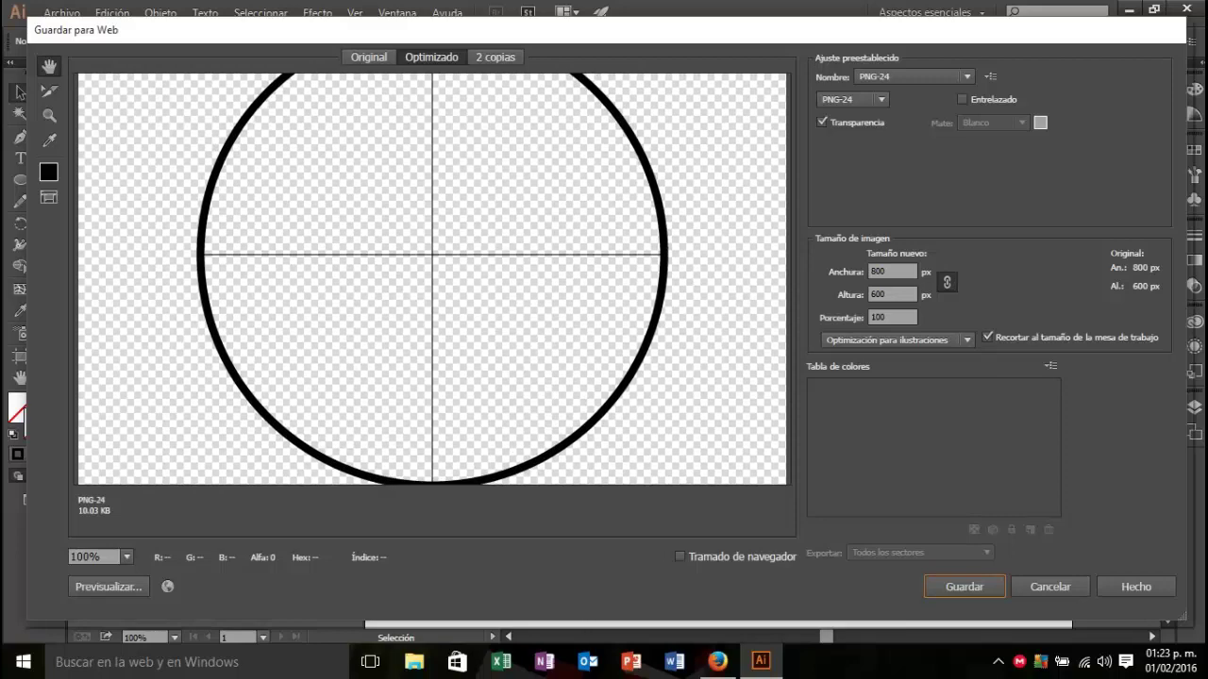
pyautogui.scroll(2, 432, 279)
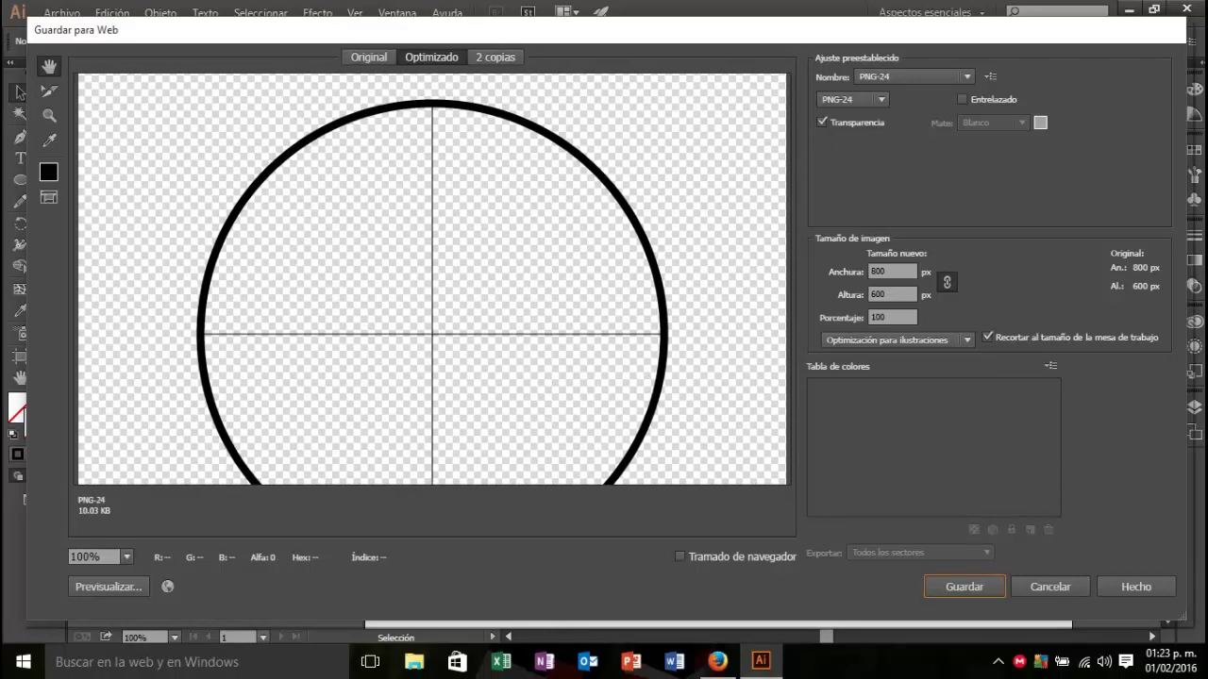
pyautogui.scroll(-2, 433, 280)
pyautogui.scroll(-1, 432, 279)
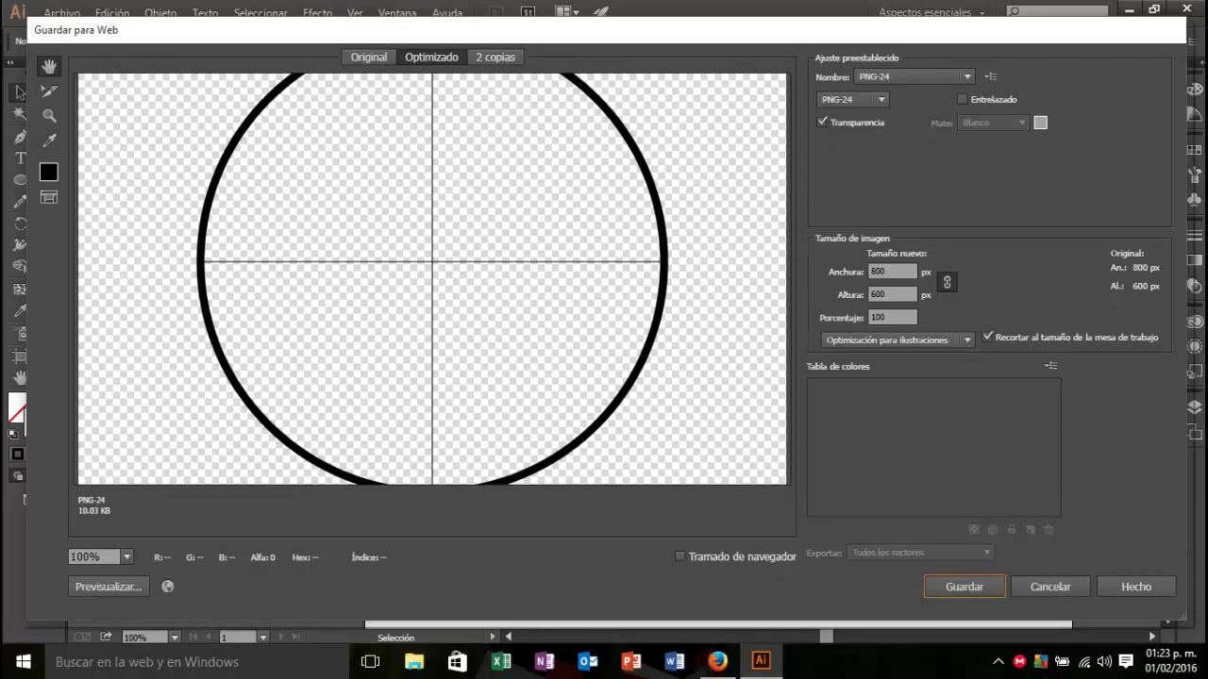
pyautogui.scroll(3, 433, 279)
pyautogui.scroll(-3, 432, 280)
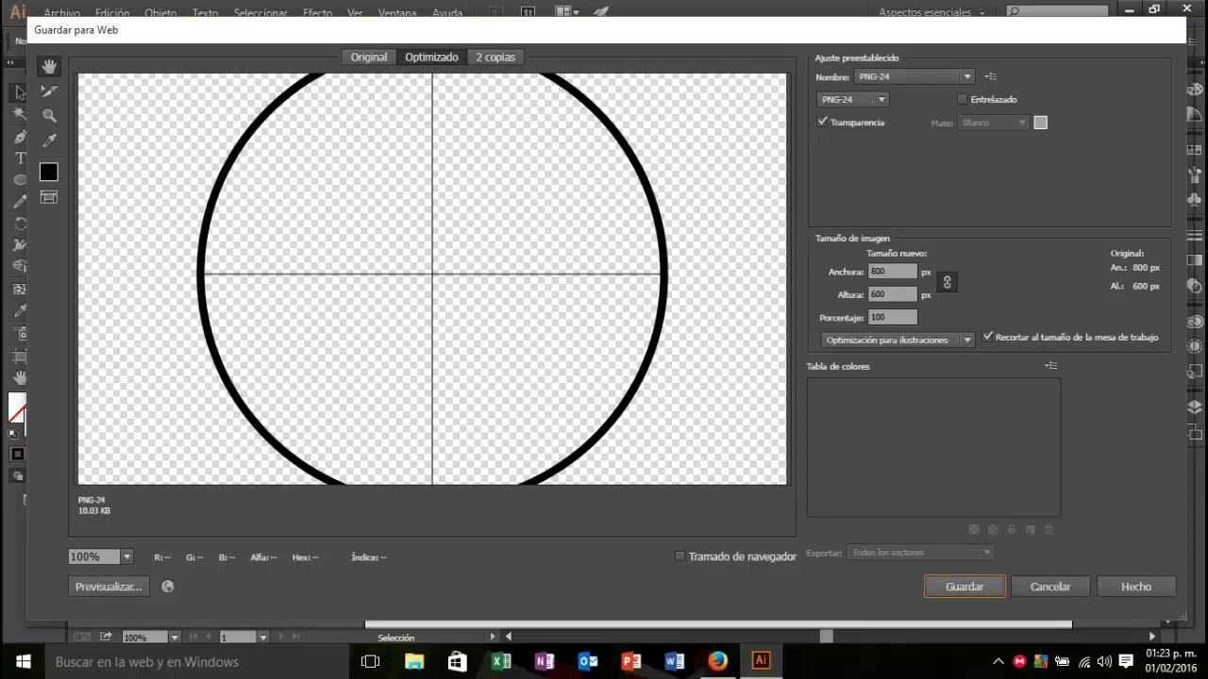
# Step: Save the web export as semi.png in the Imágenes folder
pyautogui.press('Return')
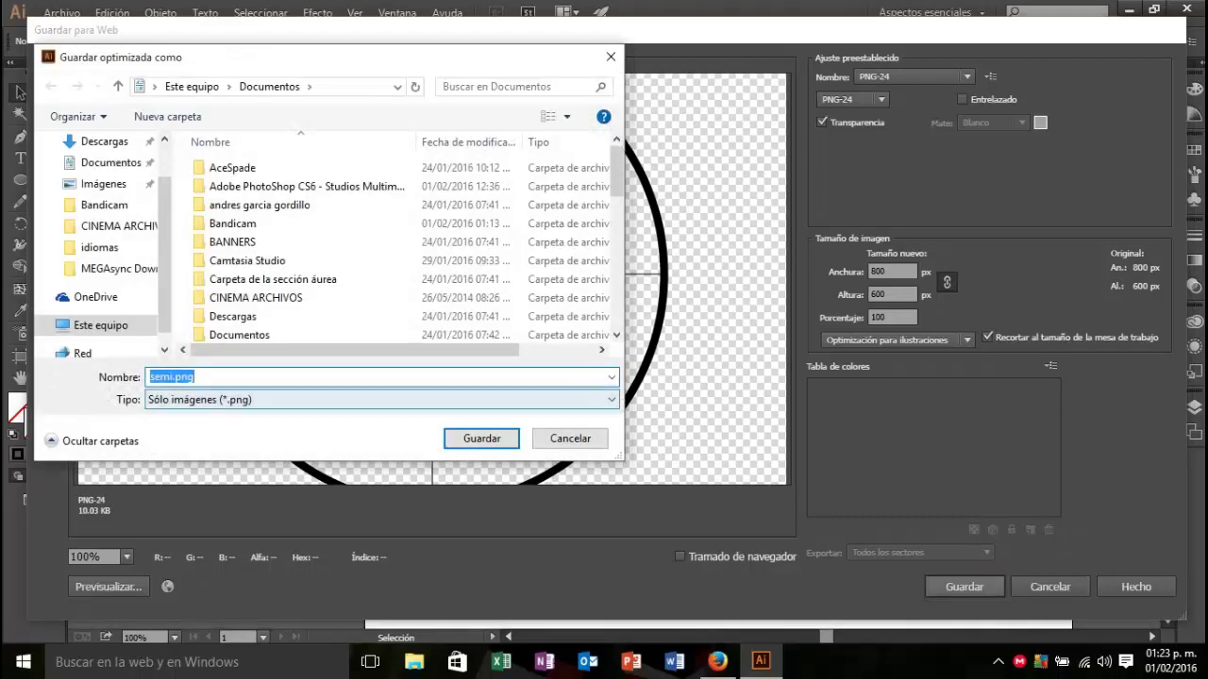
pyautogui.click(103, 183)
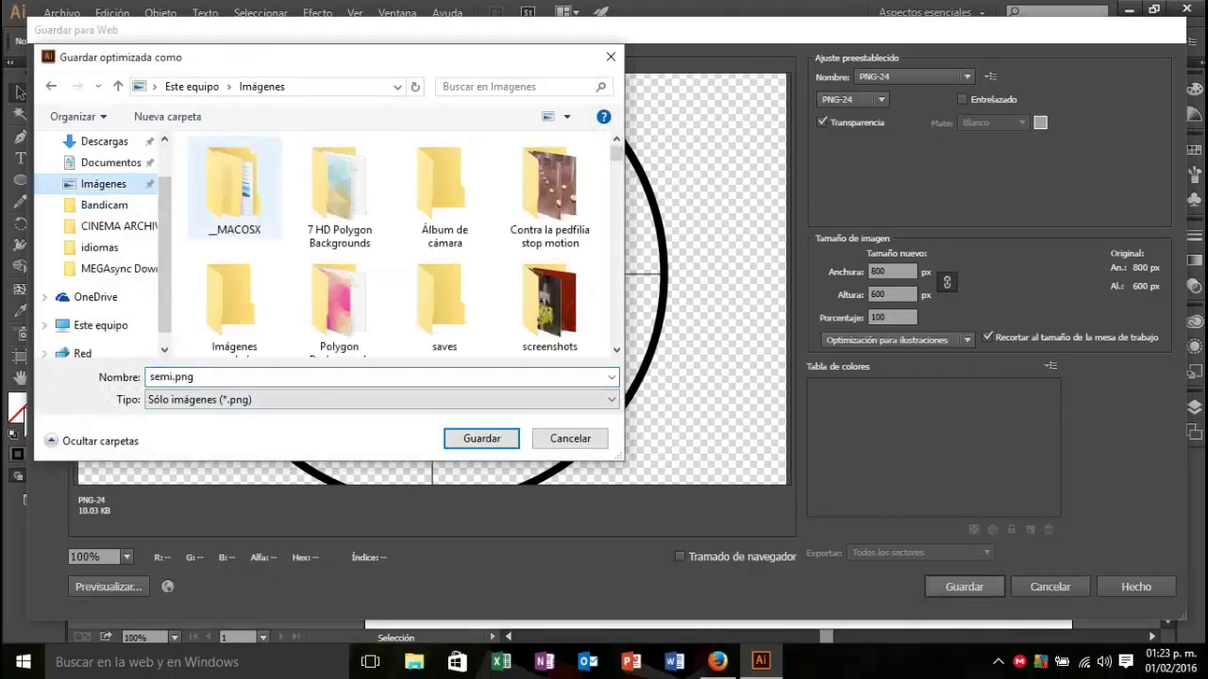
pyautogui.click(481, 437)
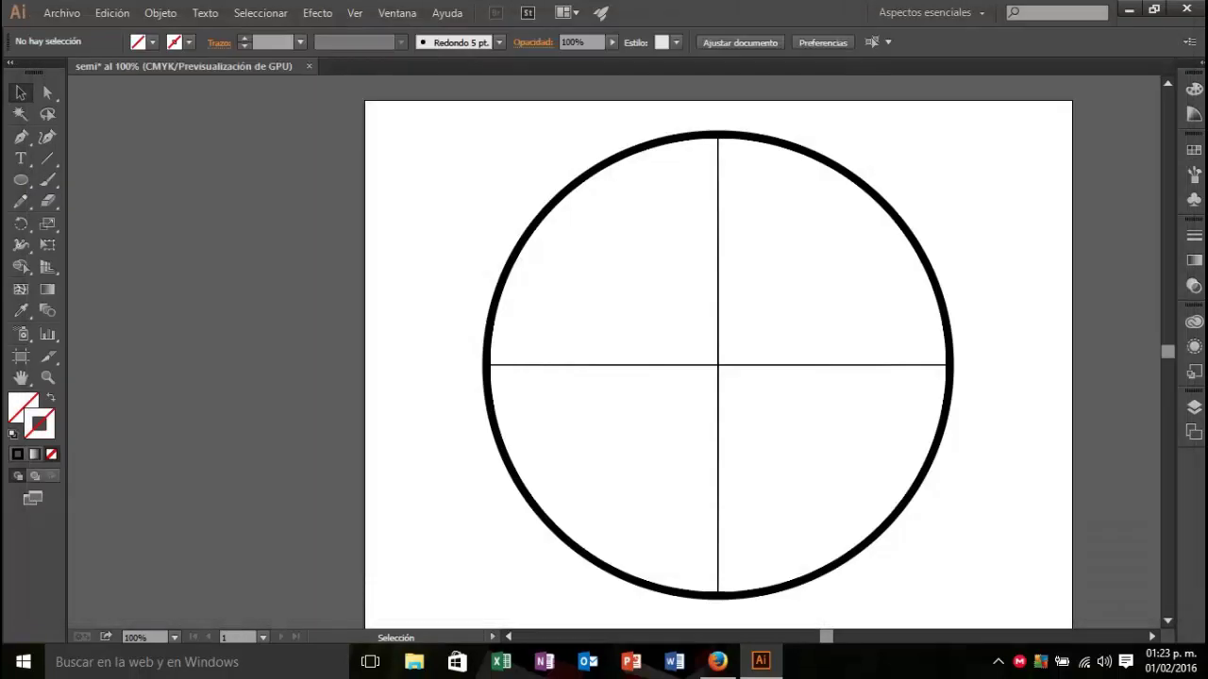
# Step: Try the desktop Photoshop shortcut and dismiss its broken-shortcut error
pyautogui.click(1129, 8)
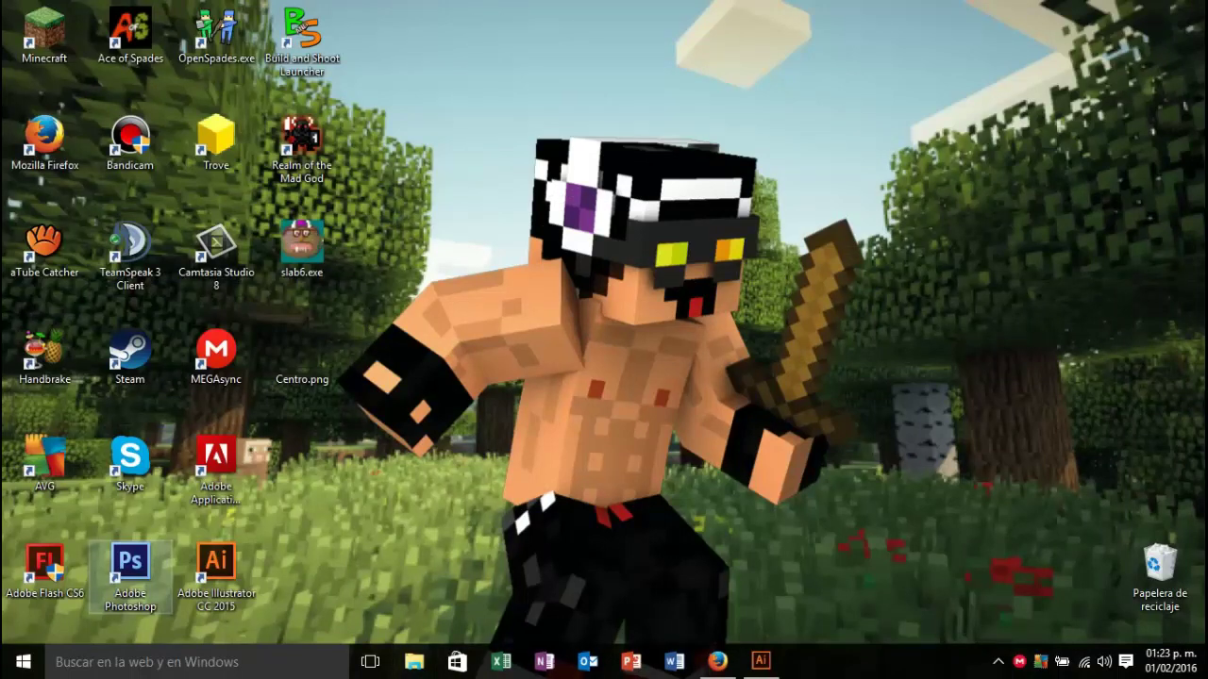
pyautogui.doubleClick(130, 571)
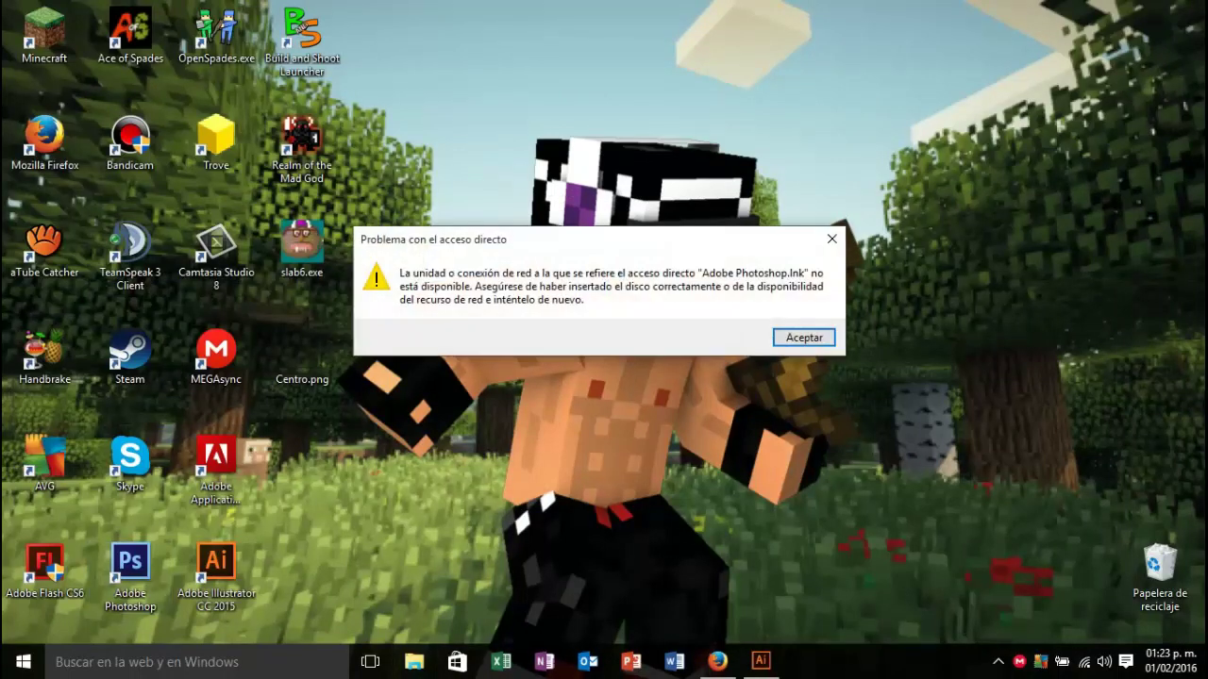
pyautogui.press('Return')
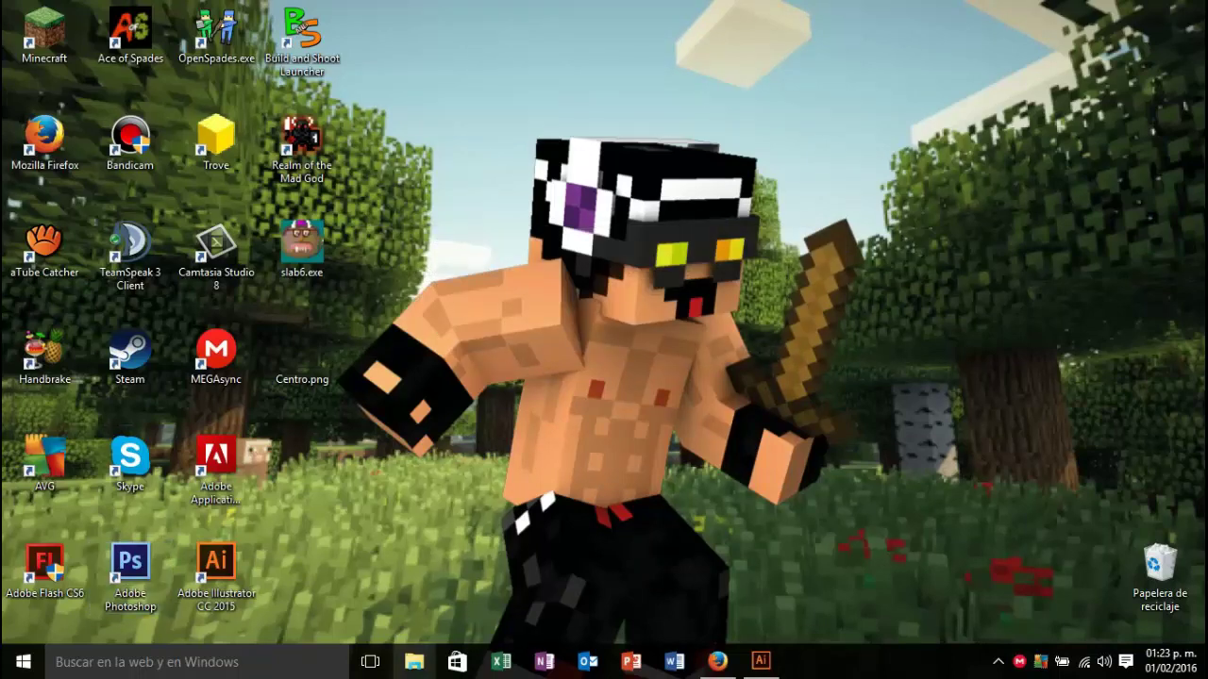
# Step: Launch Photoshop in es_MX from Documentos > Adobe PhotoShop CS6 - Studios Multimedia
pyautogui.press('super+e')
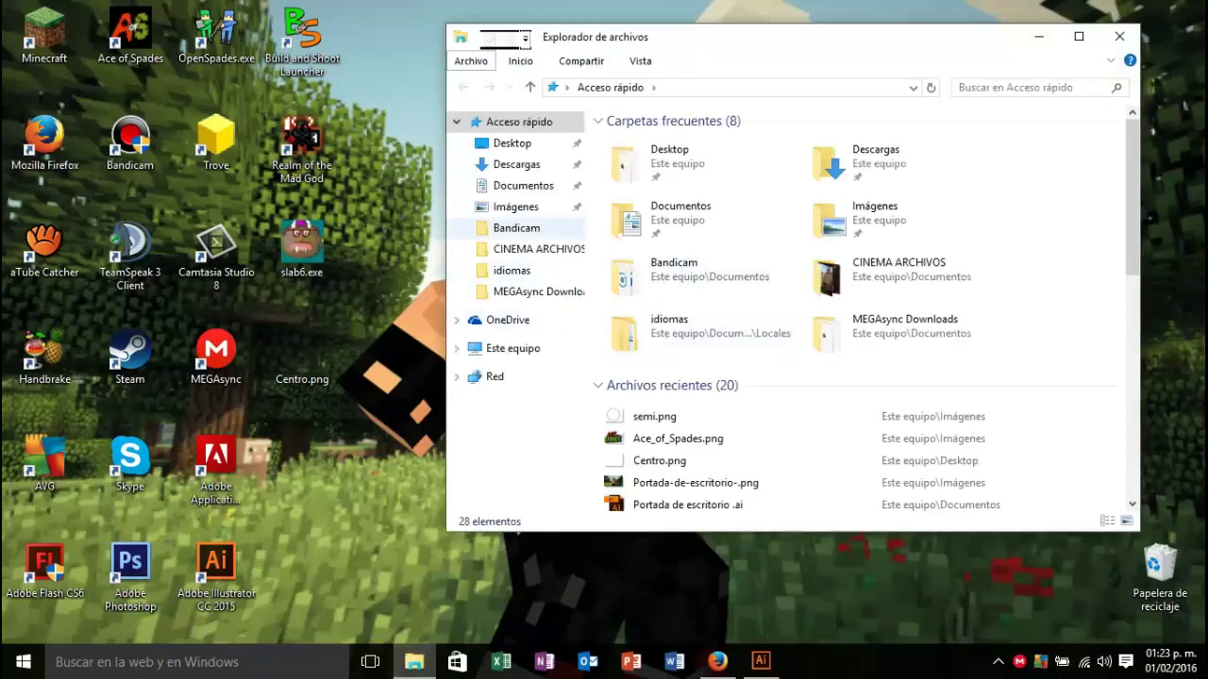
pyautogui.click(523, 185)
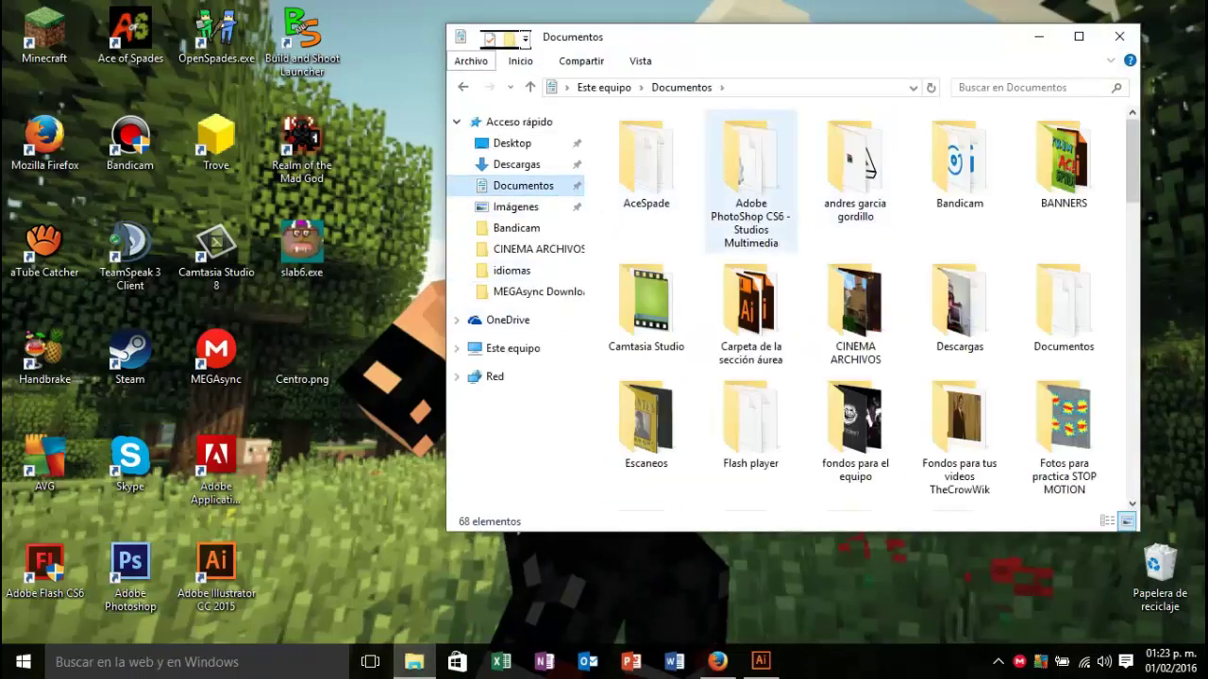
pyautogui.doubleClick(751, 179)
pyautogui.click(754, 165)
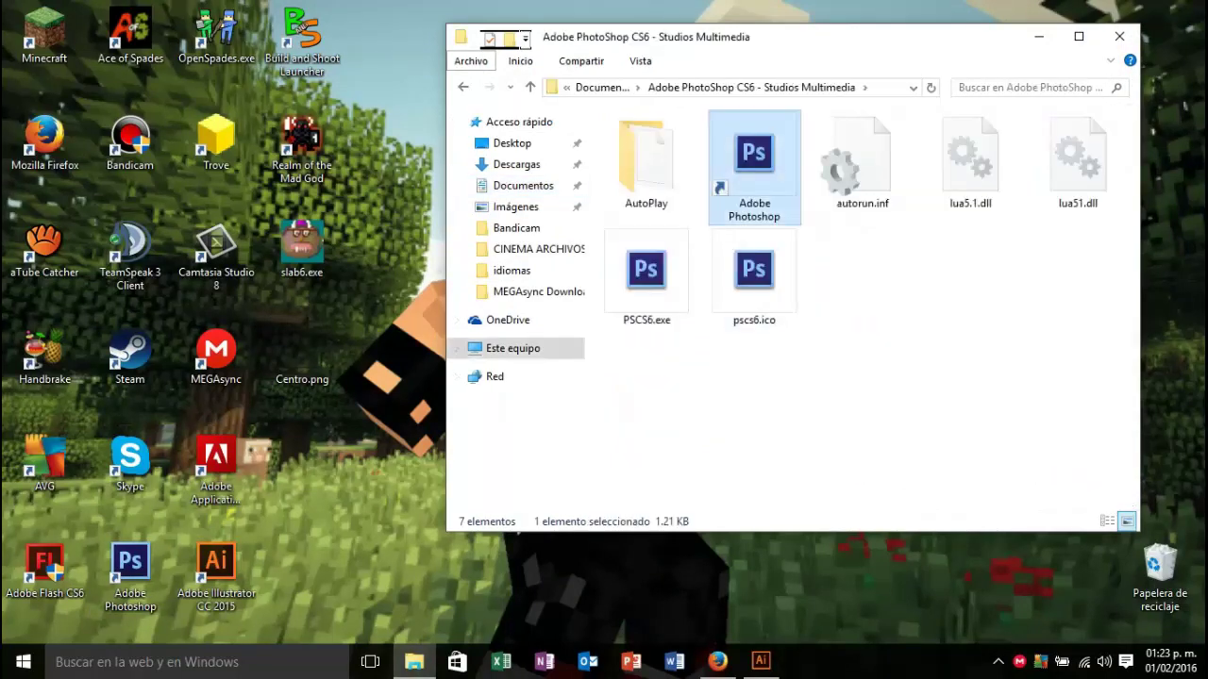
pyautogui.press('Return')
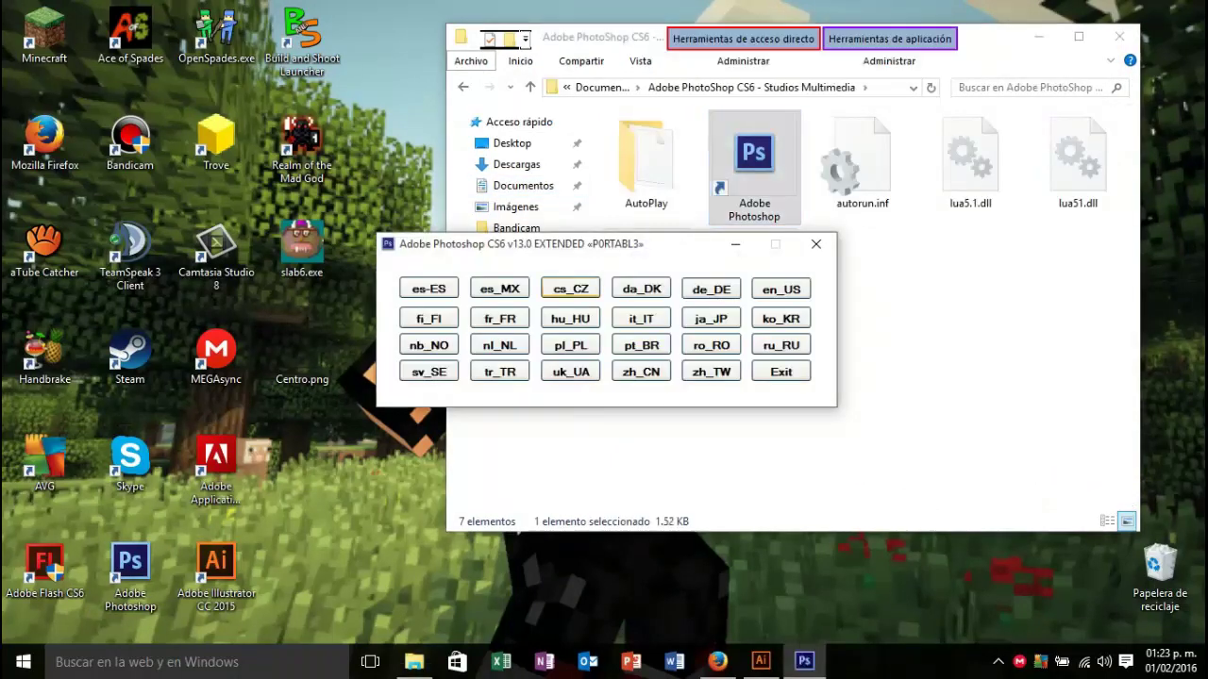
pyautogui.press('Left')
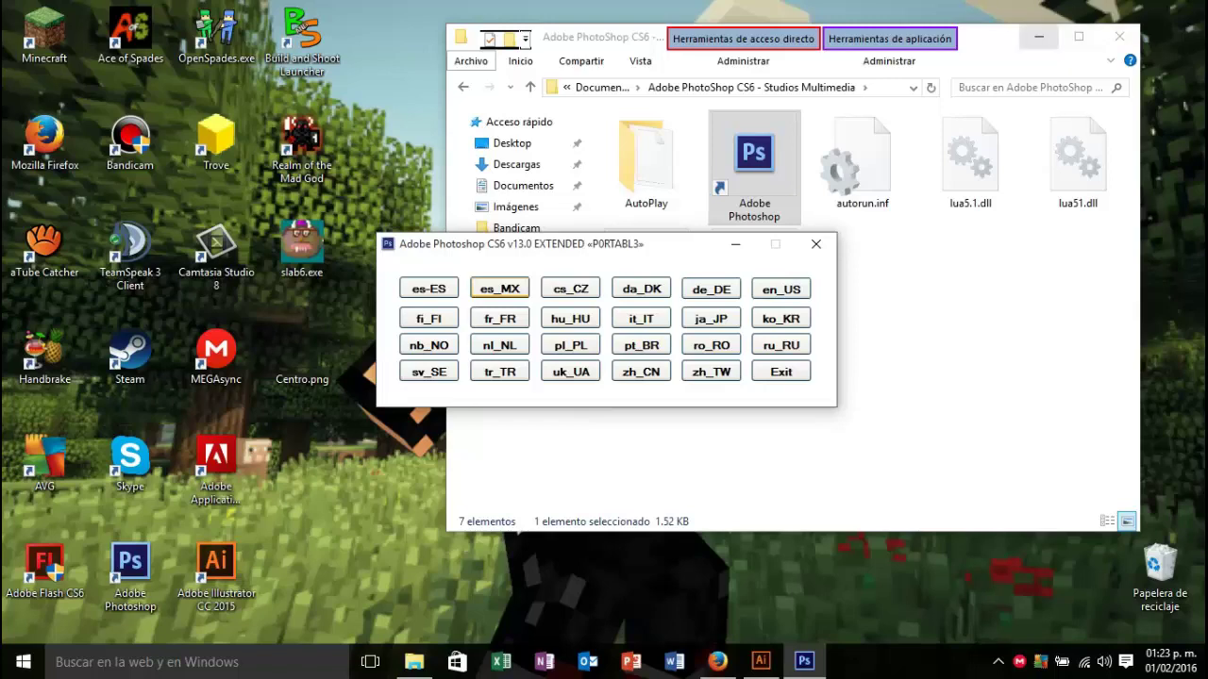
pyautogui.press('Return')
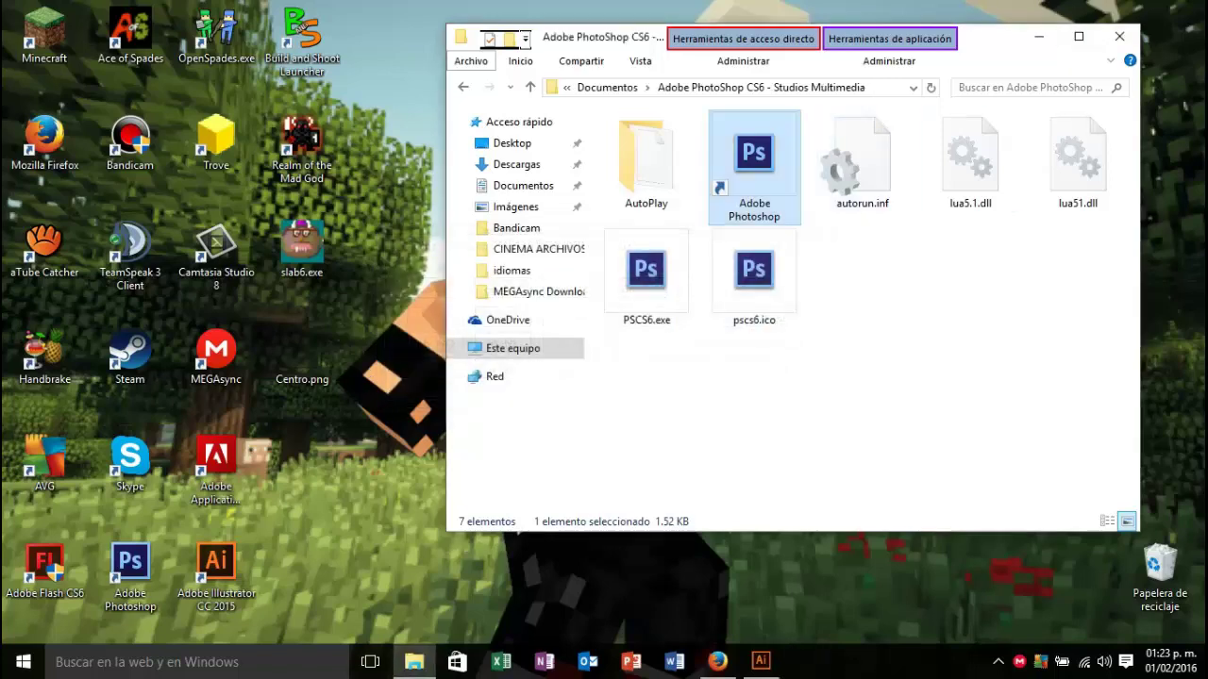
pyautogui.press('super+d')
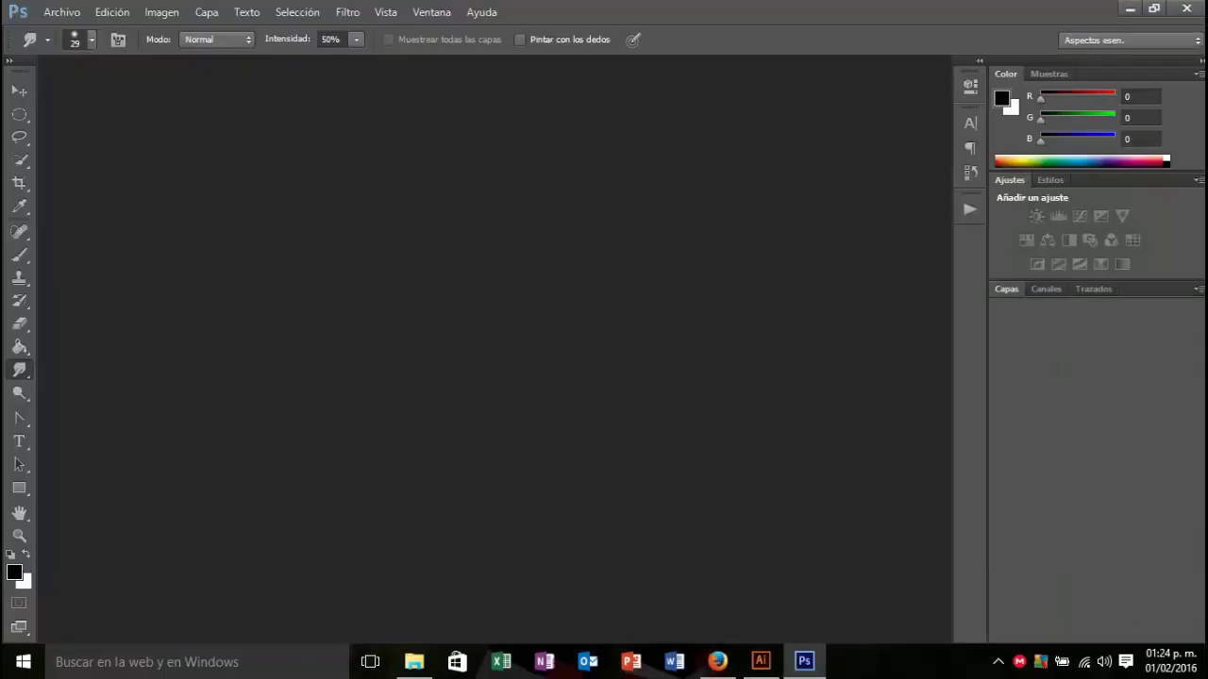
# Step: Create a new document named semi with width 800 and height 600 píxeles
pyautogui.hotkey('alt', 'a')
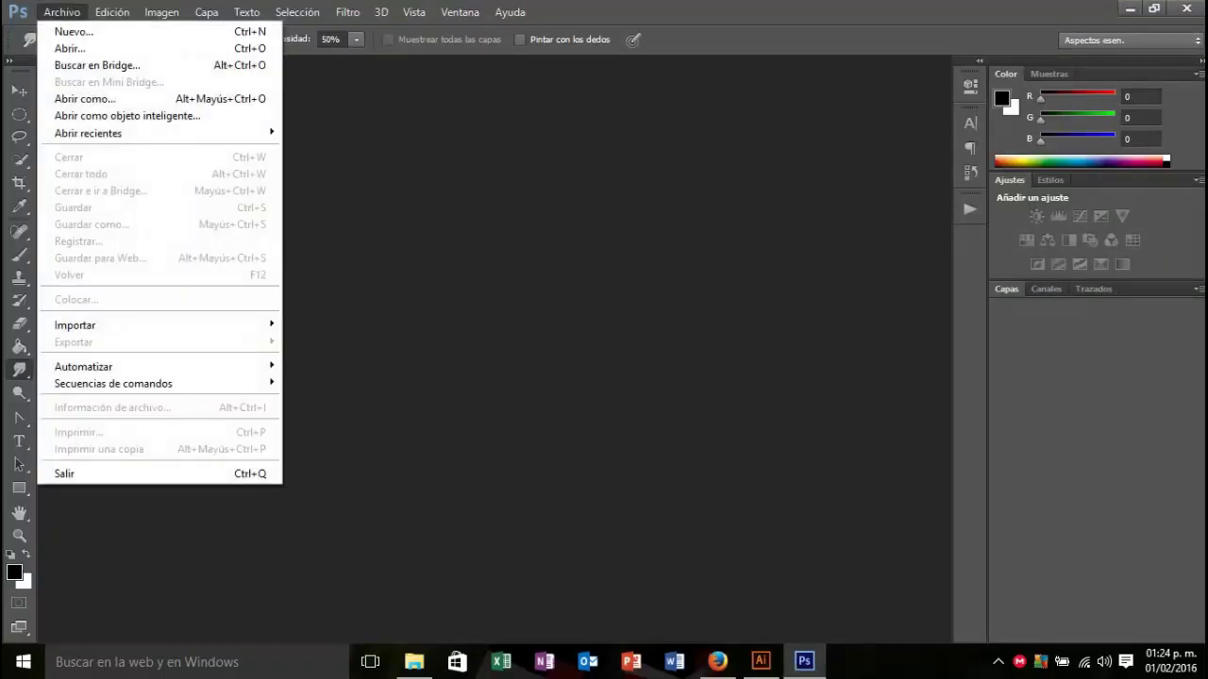
pyautogui.press('Down')
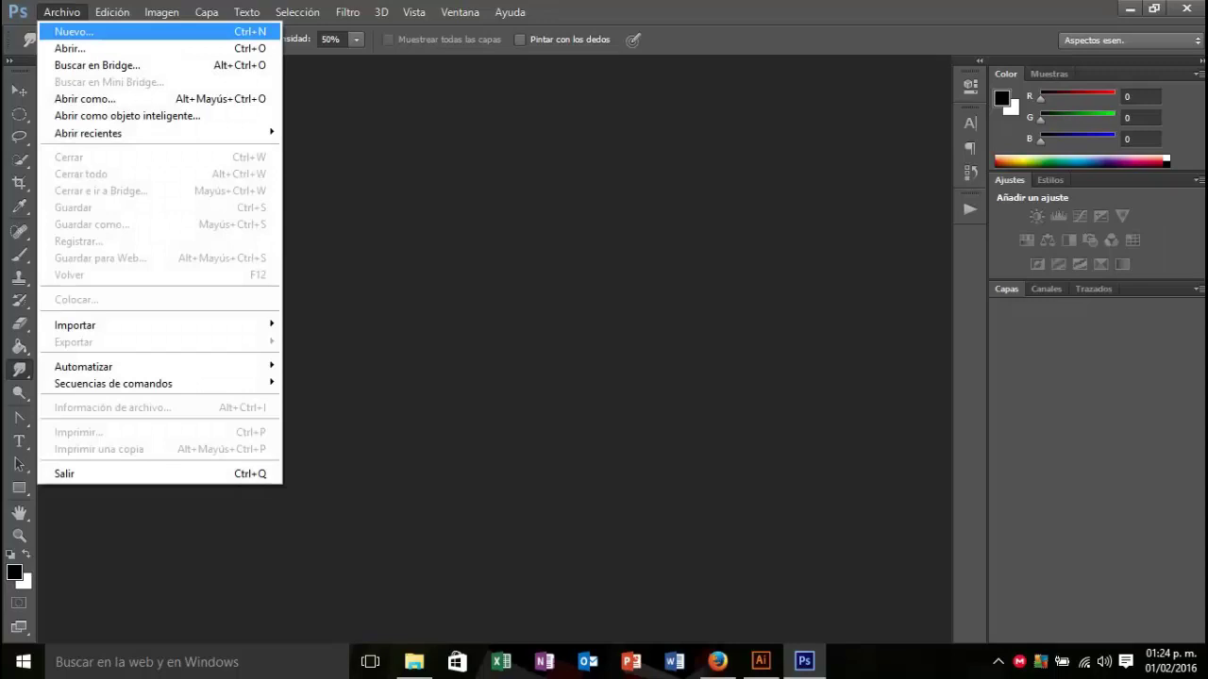
pyautogui.press('Return')
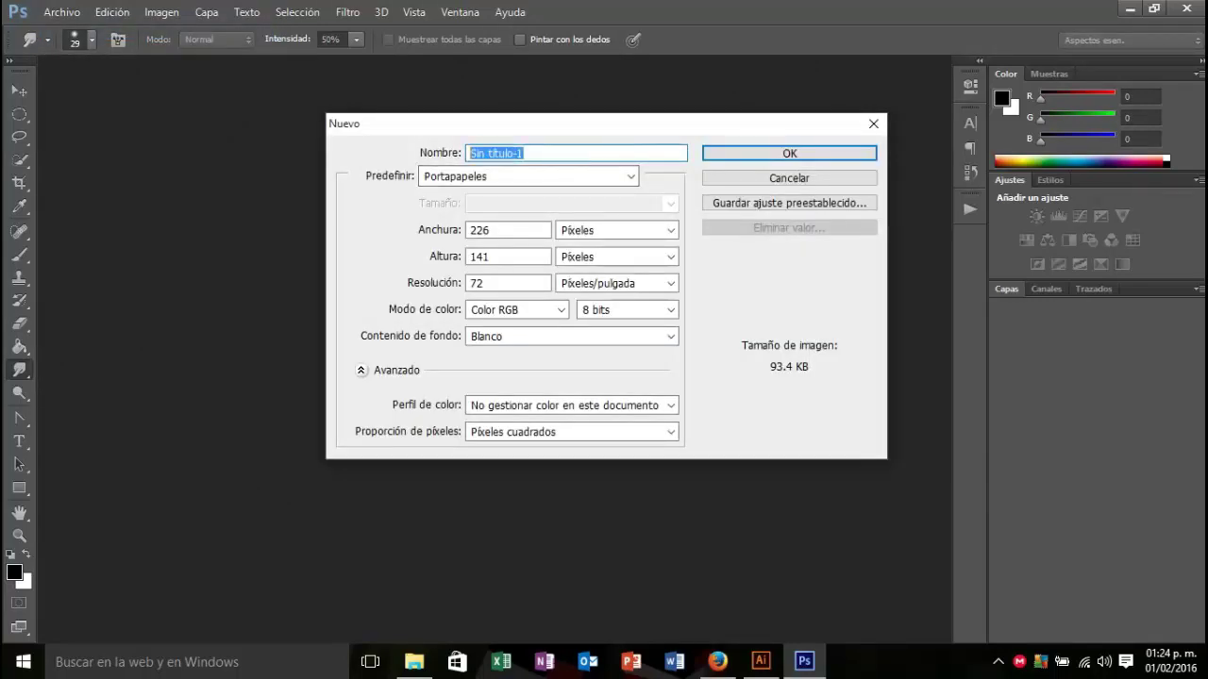
pyautogui.press('BackSpace')
pyautogui.write('se')
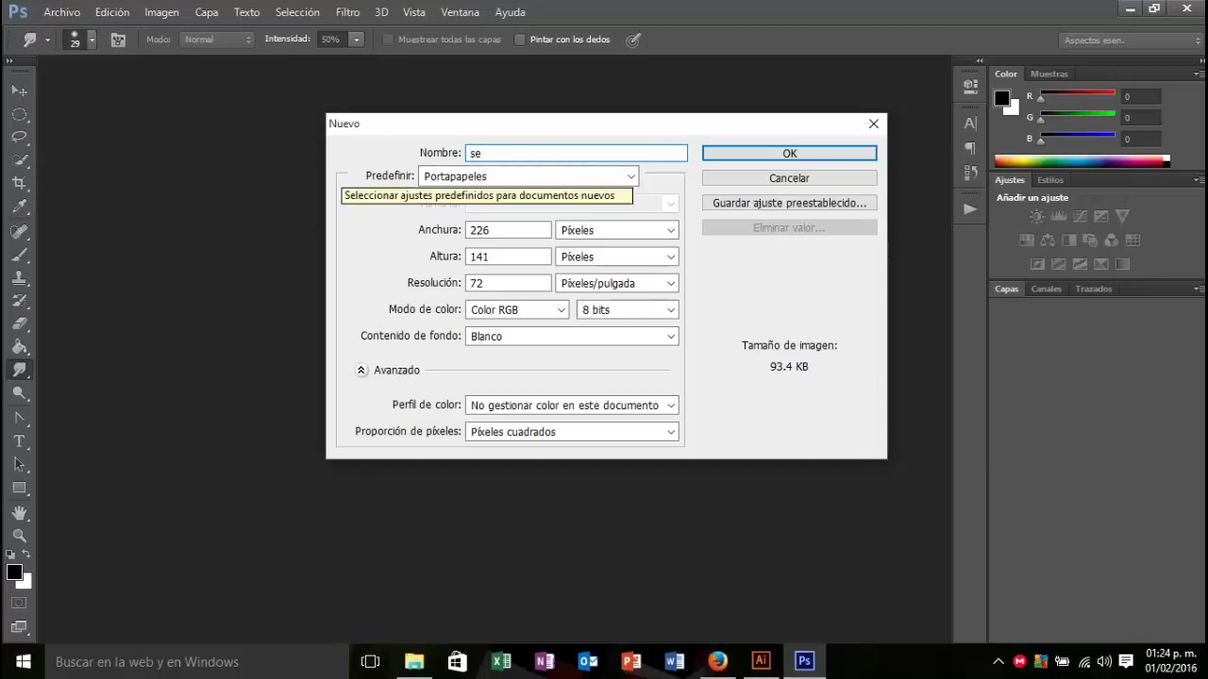
pyautogui.write('mi')
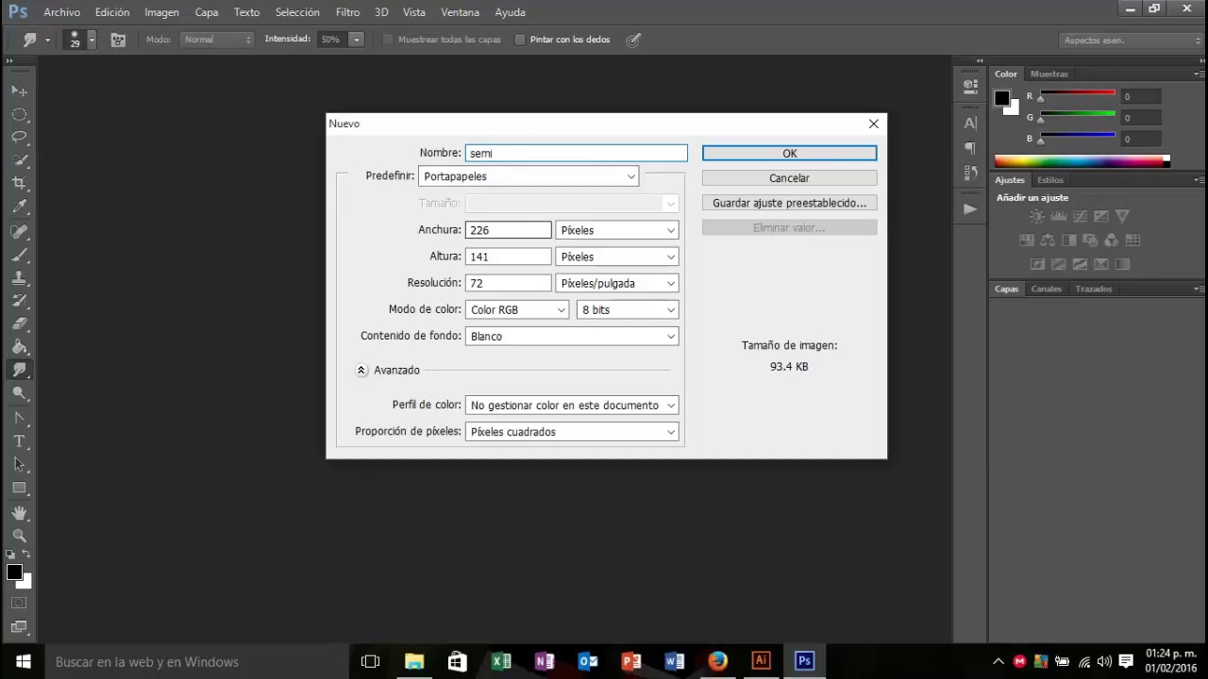
pyautogui.press('Tab')
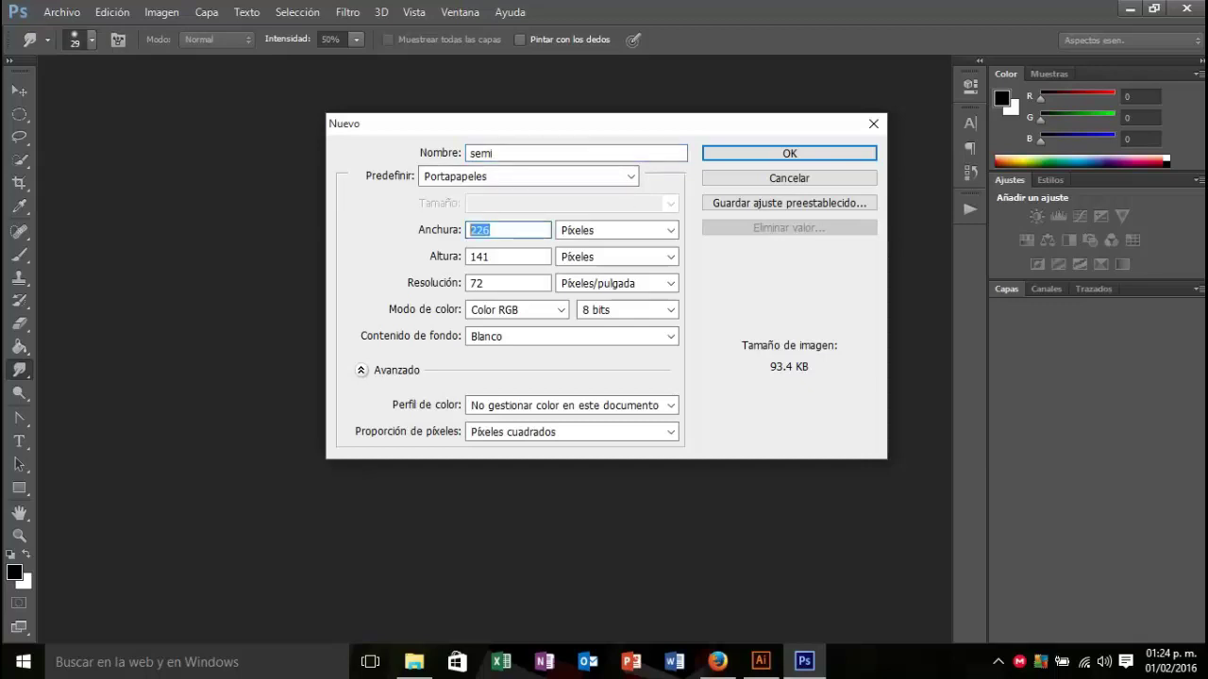
pyautogui.press('BackSpace')
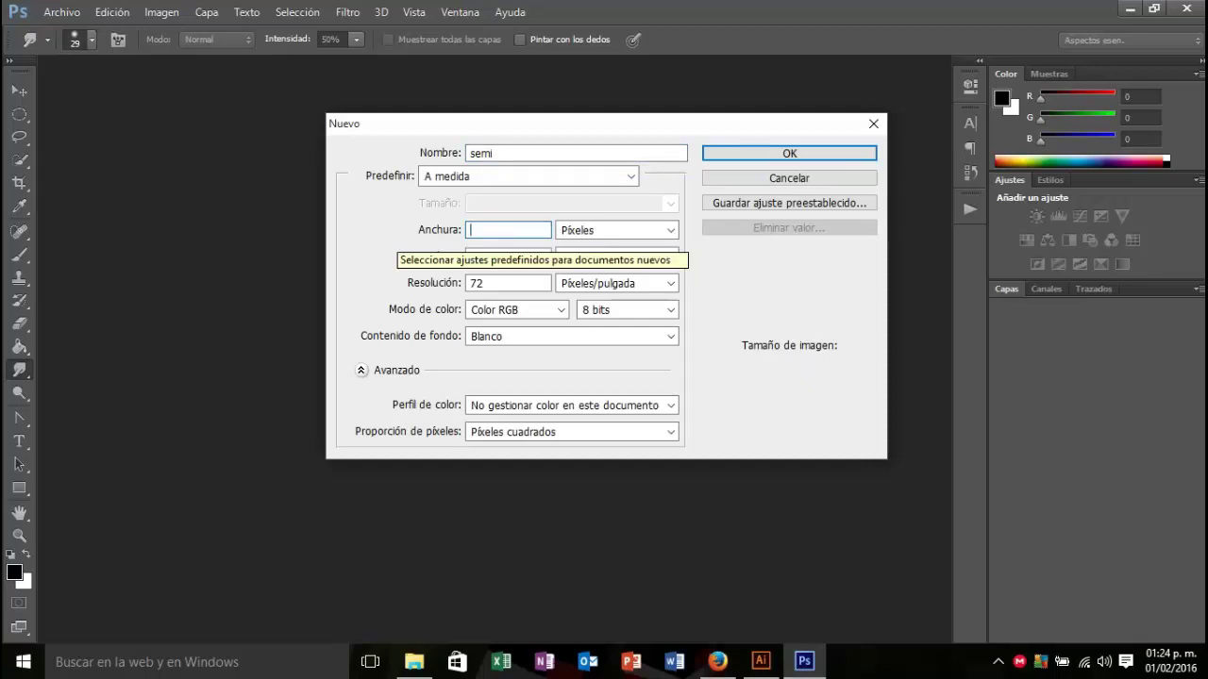
pyautogui.write('800')
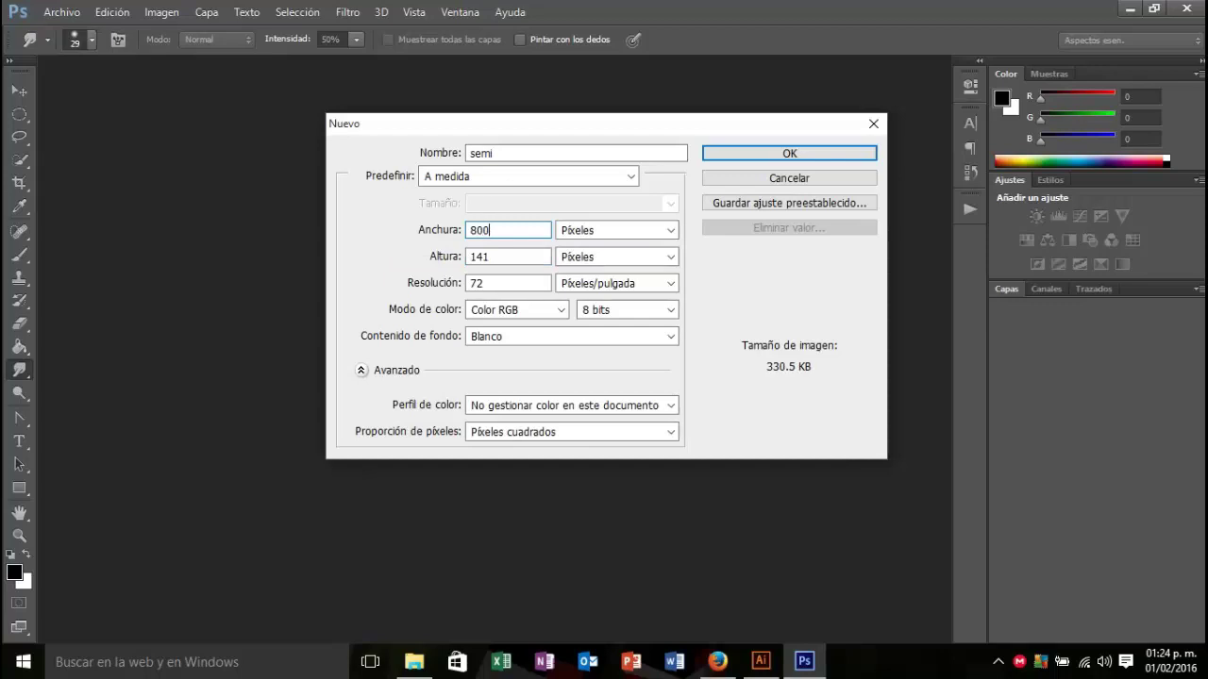
pyautogui.press('Tab')
pyautogui.press('BackSpace')
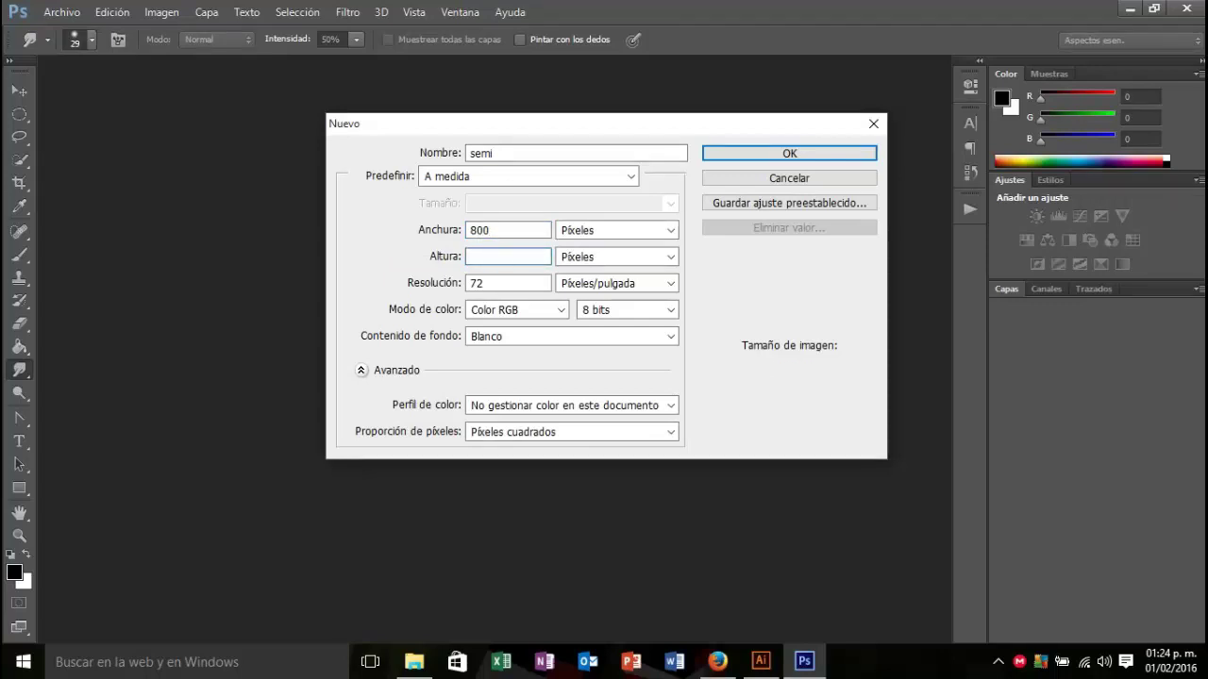
pyautogui.write('600')
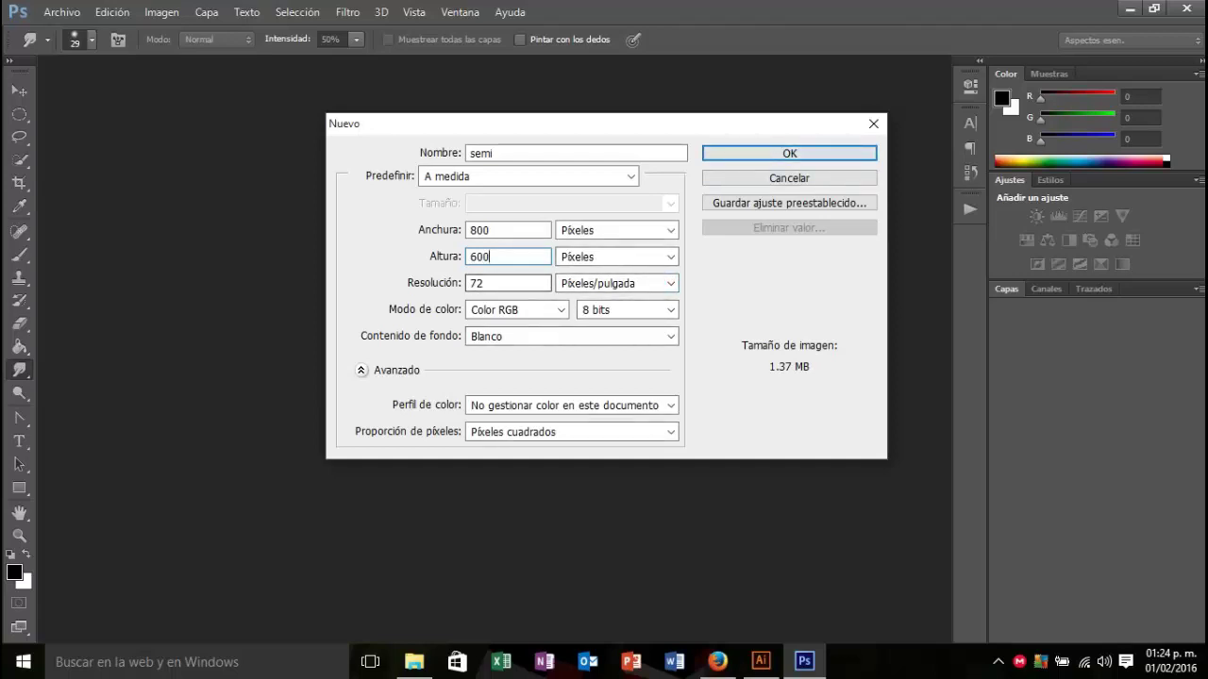
pyautogui.press('Return')
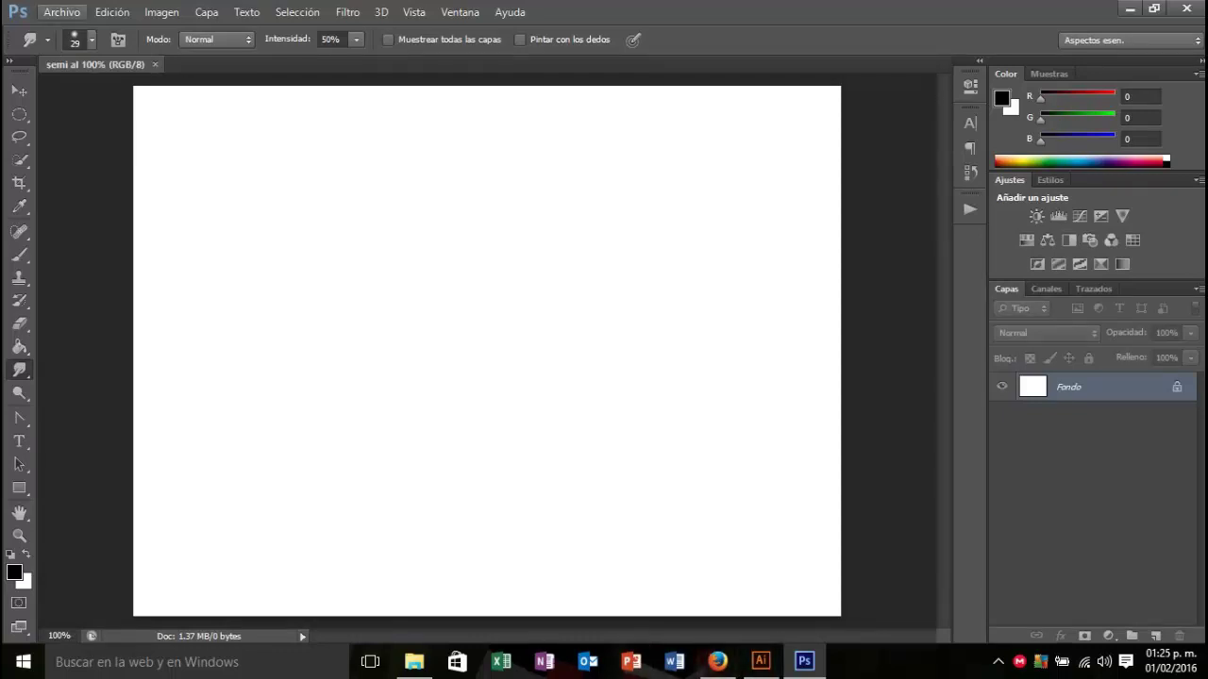
# Step: Locate semi.png in the Imágenes folder in File Explorer
pyautogui.click(61, 12)
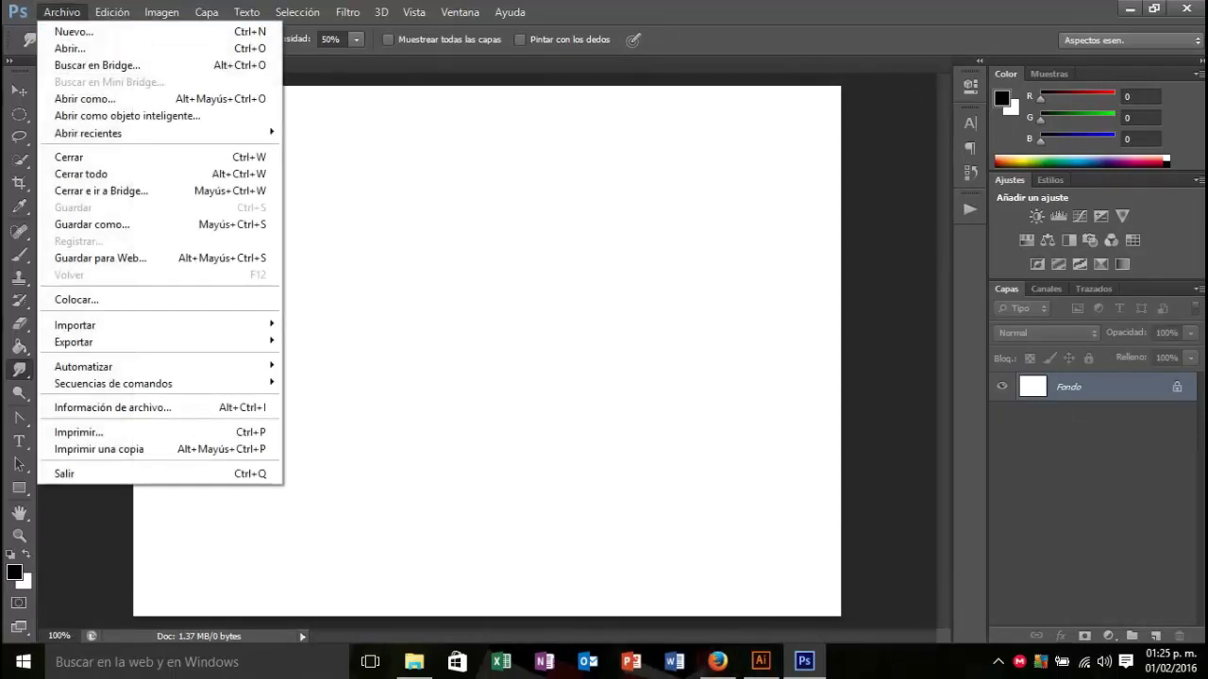
pyautogui.click(415, 662)
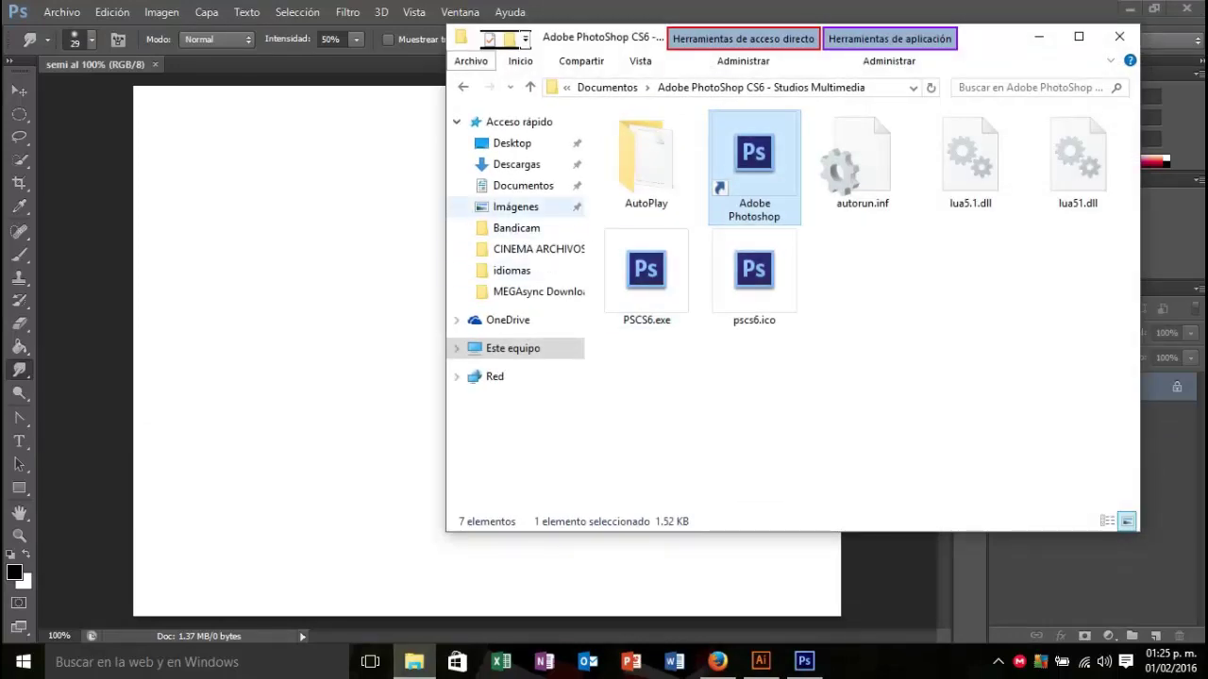
pyautogui.click(515, 206)
pyautogui.scroll(-1, 944, 283)
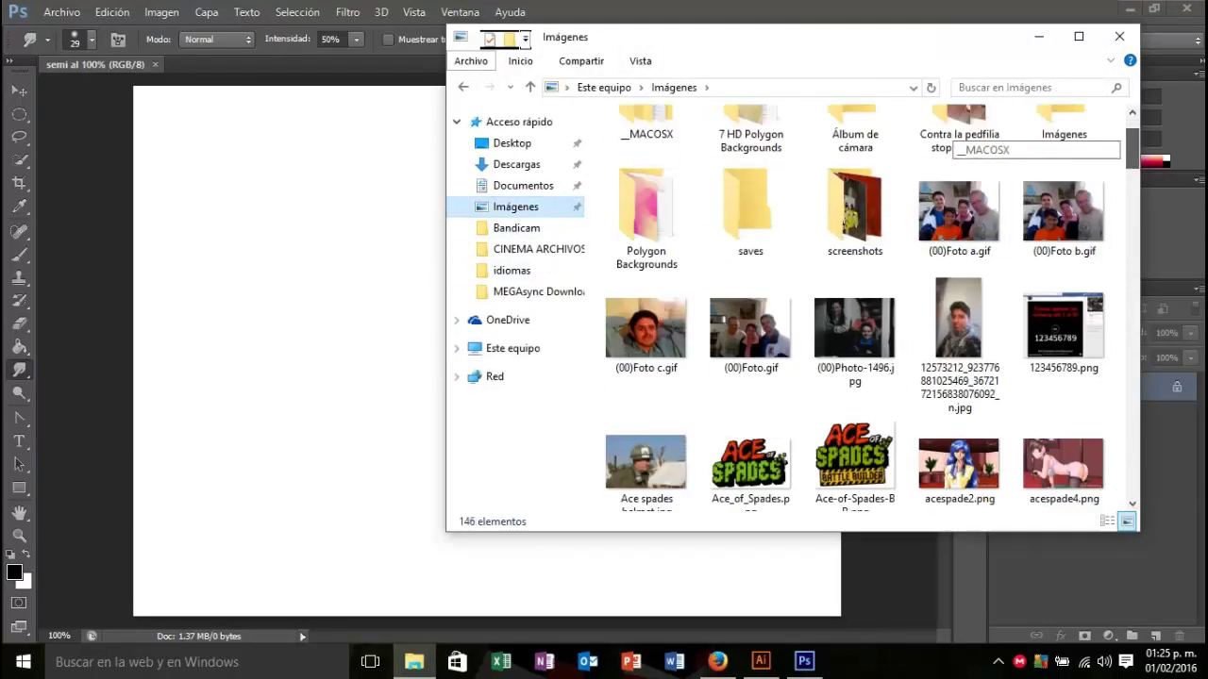
pyautogui.scroll(-3, 949, 137)
pyautogui.scroll(-2, 948, 137)
pyautogui.scroll(-2, 948, 137)
pyautogui.scroll(-2, 948, 137)
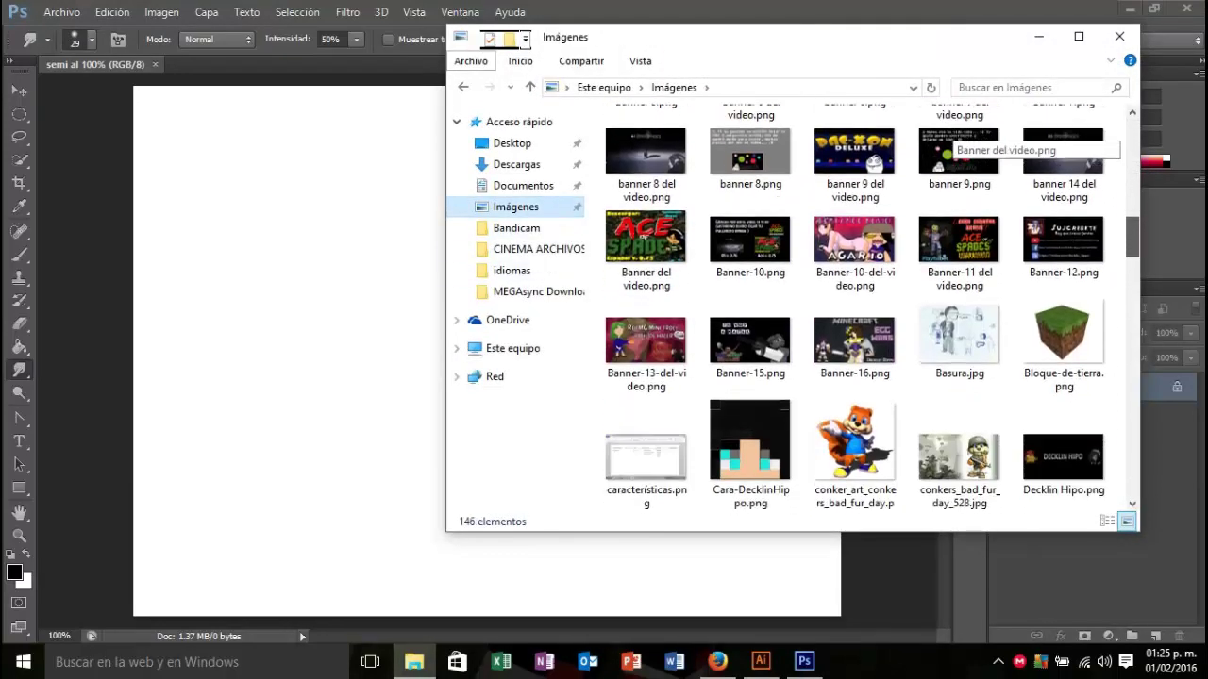
pyautogui.scroll(-1, 949, 137)
pyautogui.scroll(-2, 949, 137)
pyautogui.scroll(-3, 949, 137)
pyautogui.scroll(-1, 948, 137)
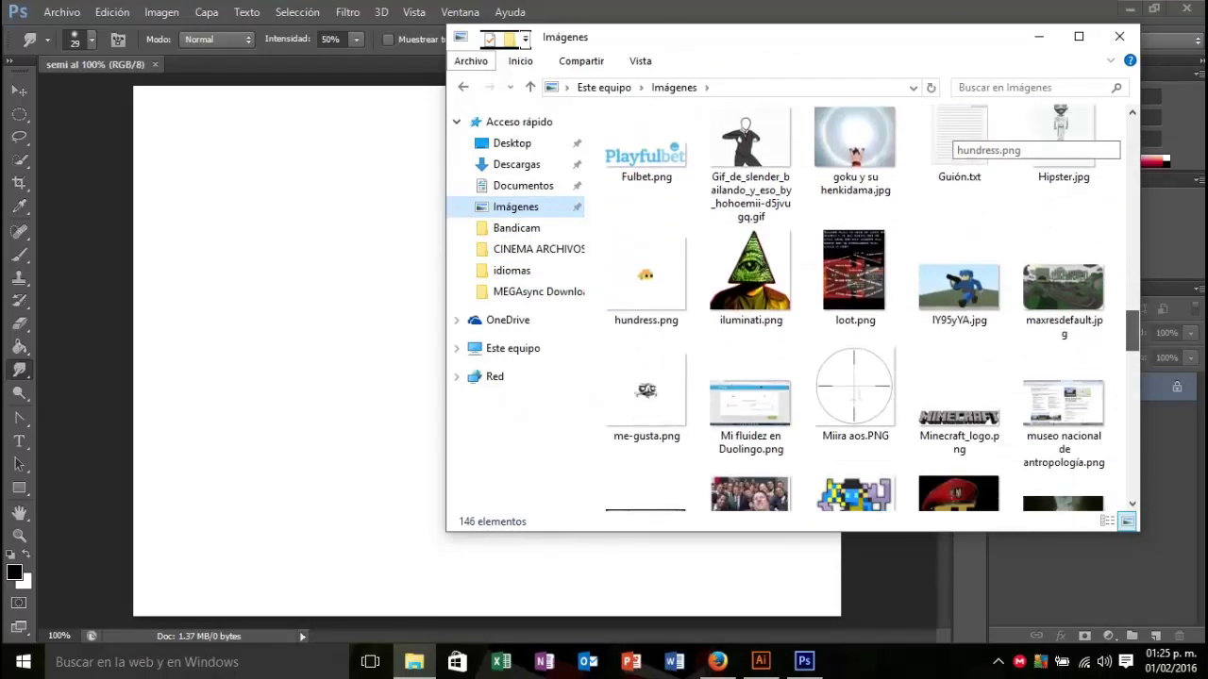
pyautogui.scroll(-2, 948, 137)
pyautogui.scroll(-2, 948, 137)
pyautogui.scroll(-2, 949, 137)
pyautogui.scroll(-3, 949, 137)
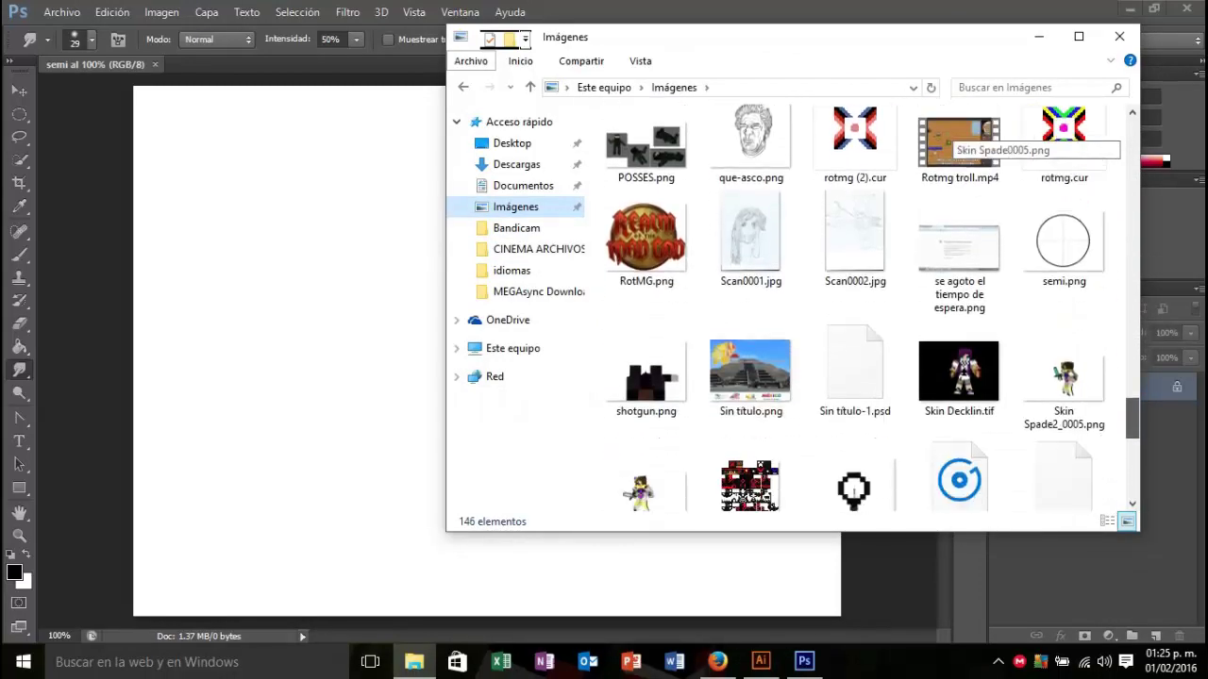
pyautogui.scroll(-1, 948, 136)
pyautogui.moveTo(1063, 189); pyautogui.dragTo(378, 283)
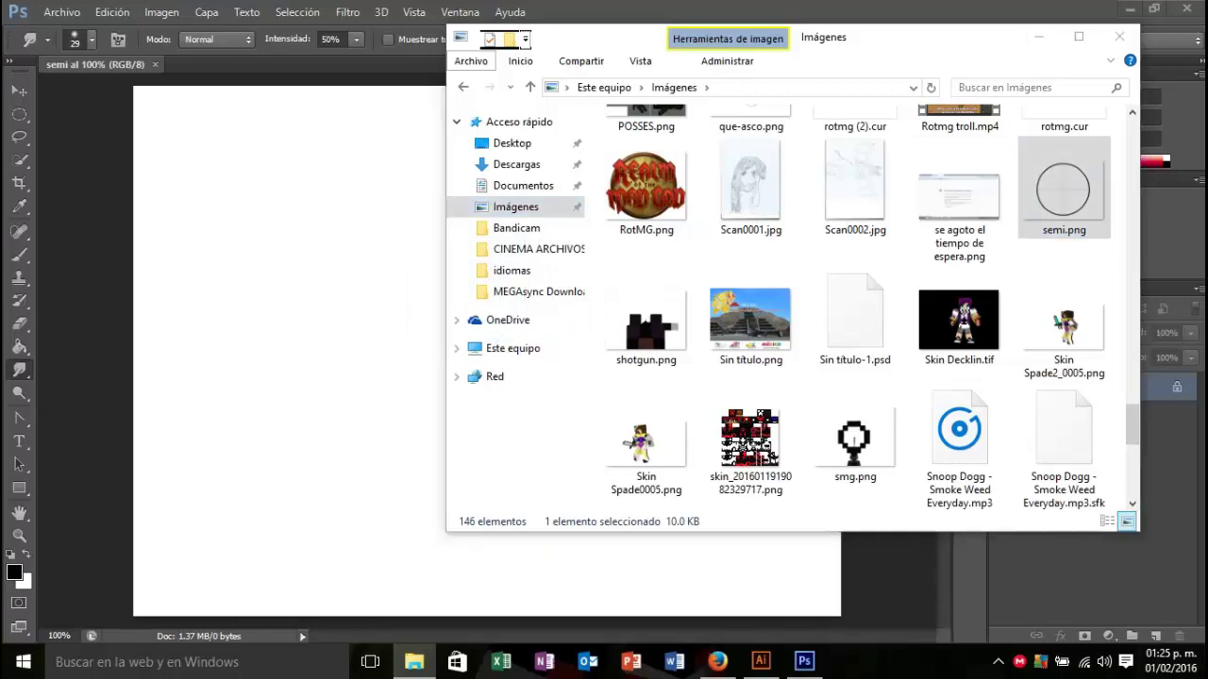
# Step: Add an empty Capa 1 above Fondo and open Archivo > Colocar
pyautogui.click(1155, 637)
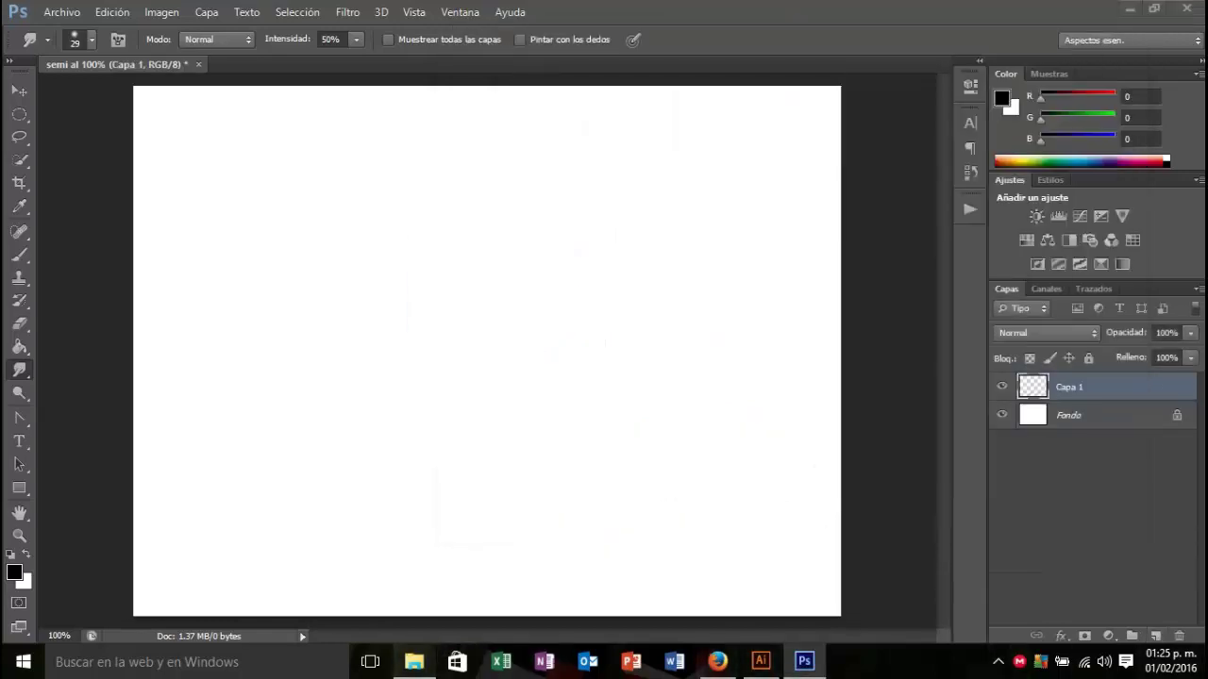
pyautogui.click(414, 662)
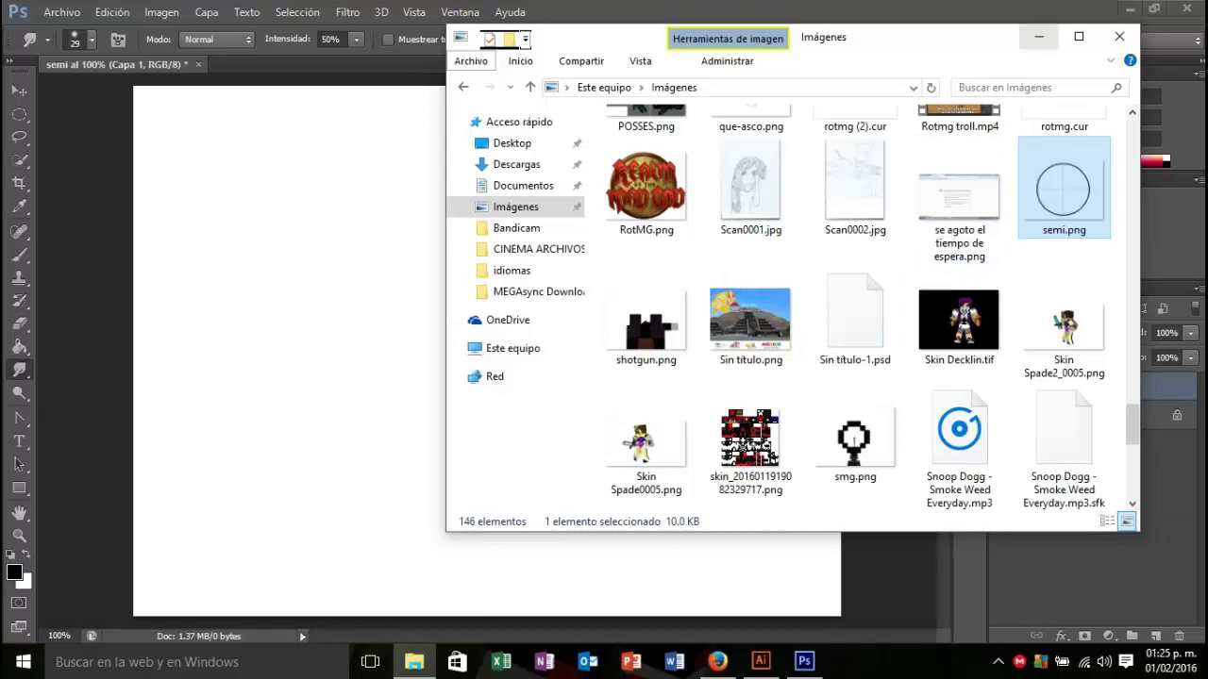
pyautogui.click(1038, 36)
pyautogui.click(61, 11)
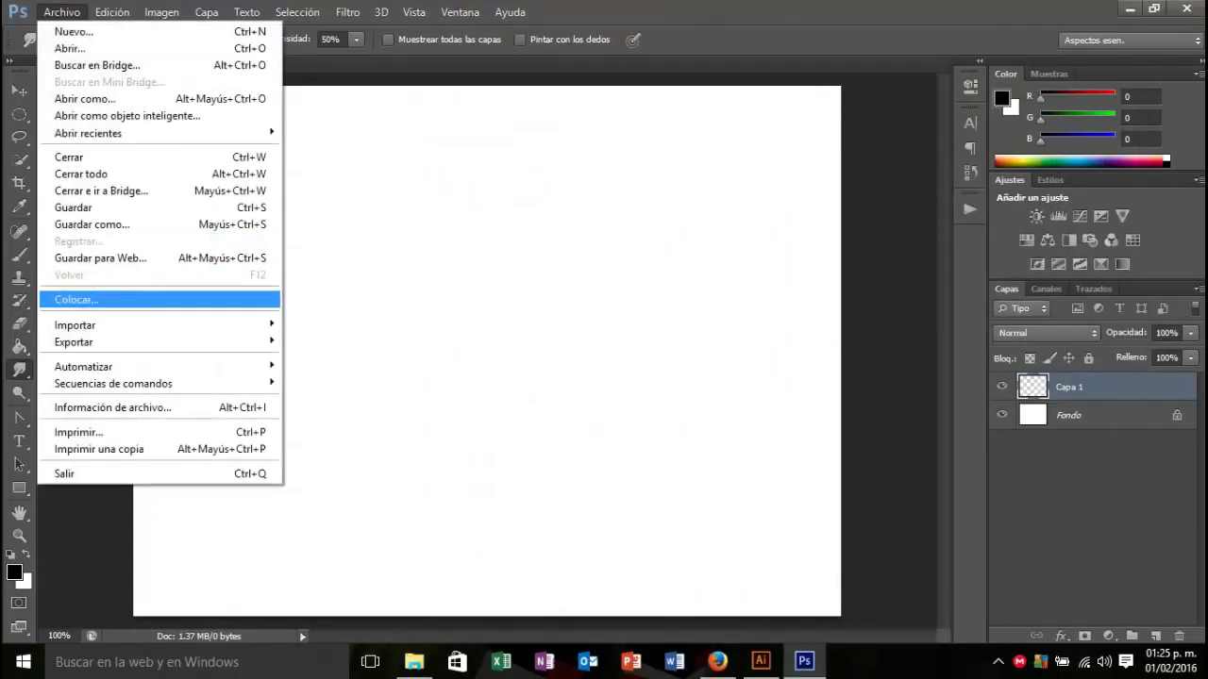
pyautogui.click(57, 300)
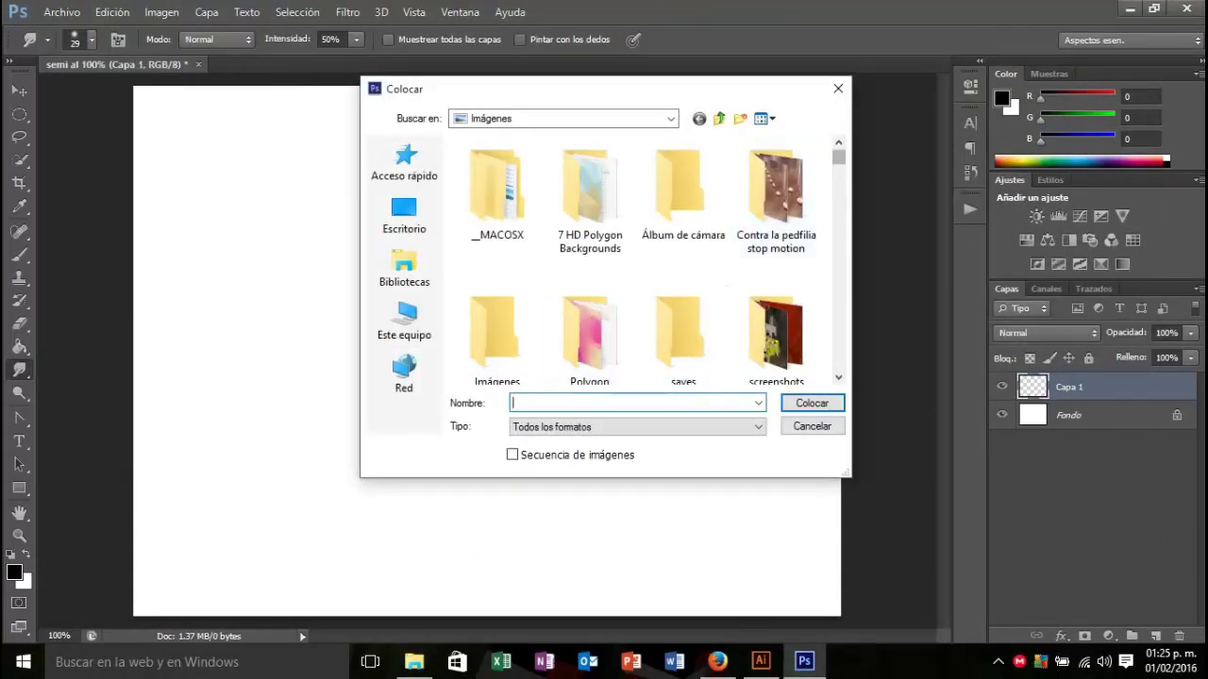
# Step: Place semi.png from Imágenes so the crosshair circle fills the 800 × 600 canvas
pyautogui.scroll(-3, 637, 260)
pyautogui.scroll(-3, 637, 259)
pyautogui.scroll(-3, 637, 260)
pyautogui.scroll(-3, 637, 259)
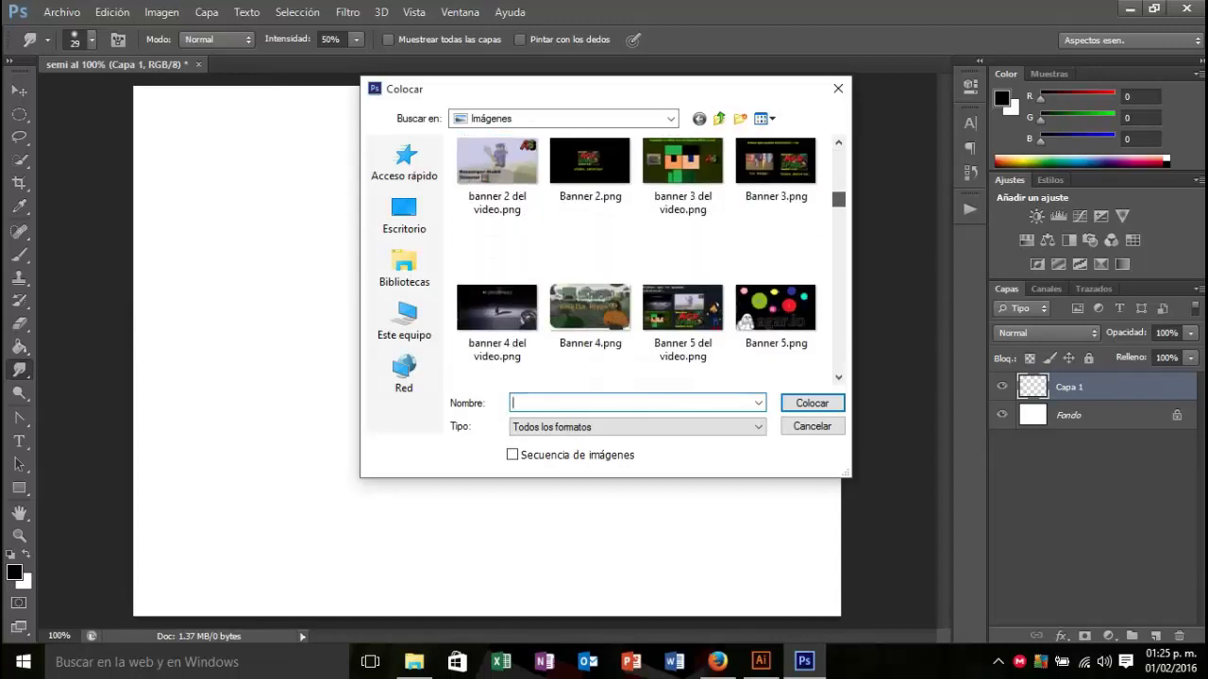
pyautogui.scroll(3, 637, 259)
pyautogui.scroll(-5, 637, 260)
pyautogui.scroll(-5, 637, 260)
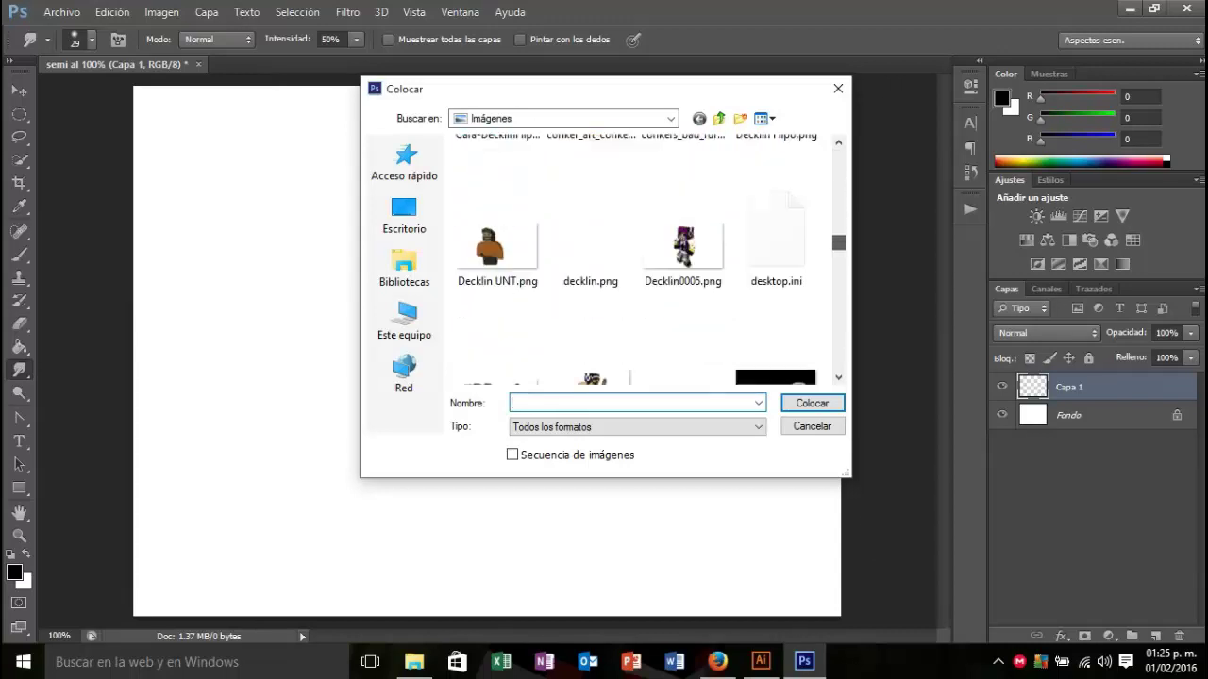
pyautogui.scroll(-3, 637, 260)
pyautogui.scroll(-3, 637, 259)
pyautogui.scroll(-3, 637, 259)
pyautogui.scroll(-3, 637, 260)
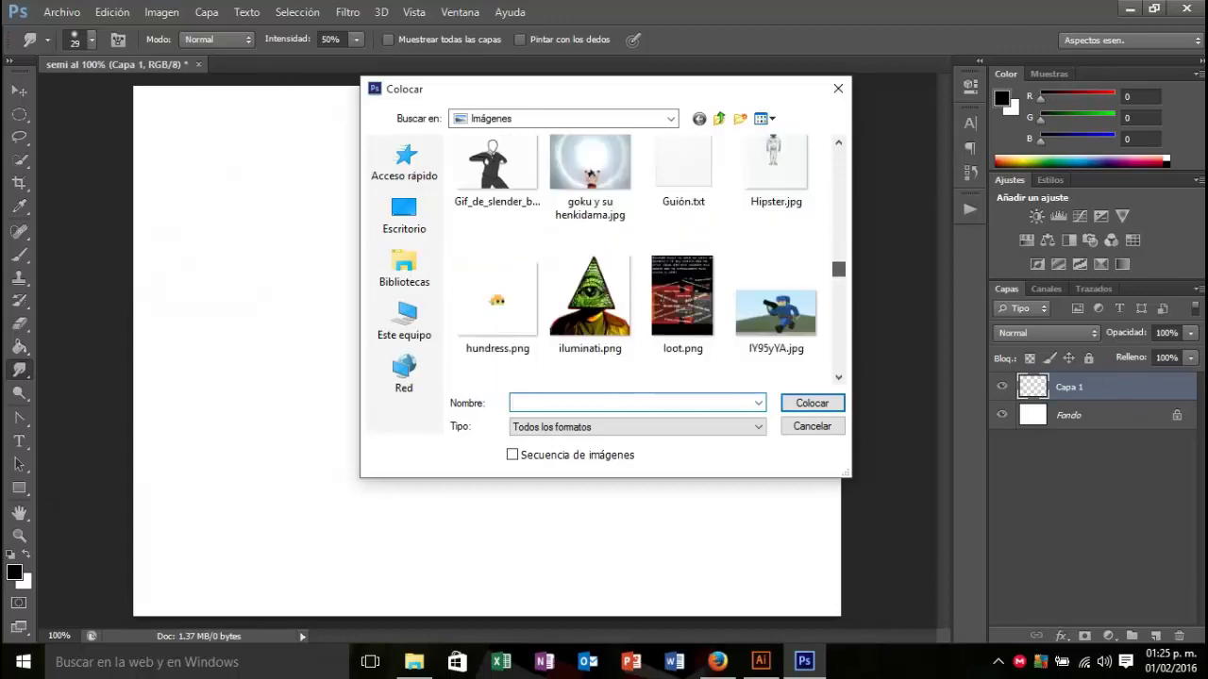
pyautogui.scroll(-3, 637, 260)
pyautogui.scroll(-3, 637, 260)
pyautogui.scroll(-3, 637, 260)
pyautogui.scroll(-3, 637, 259)
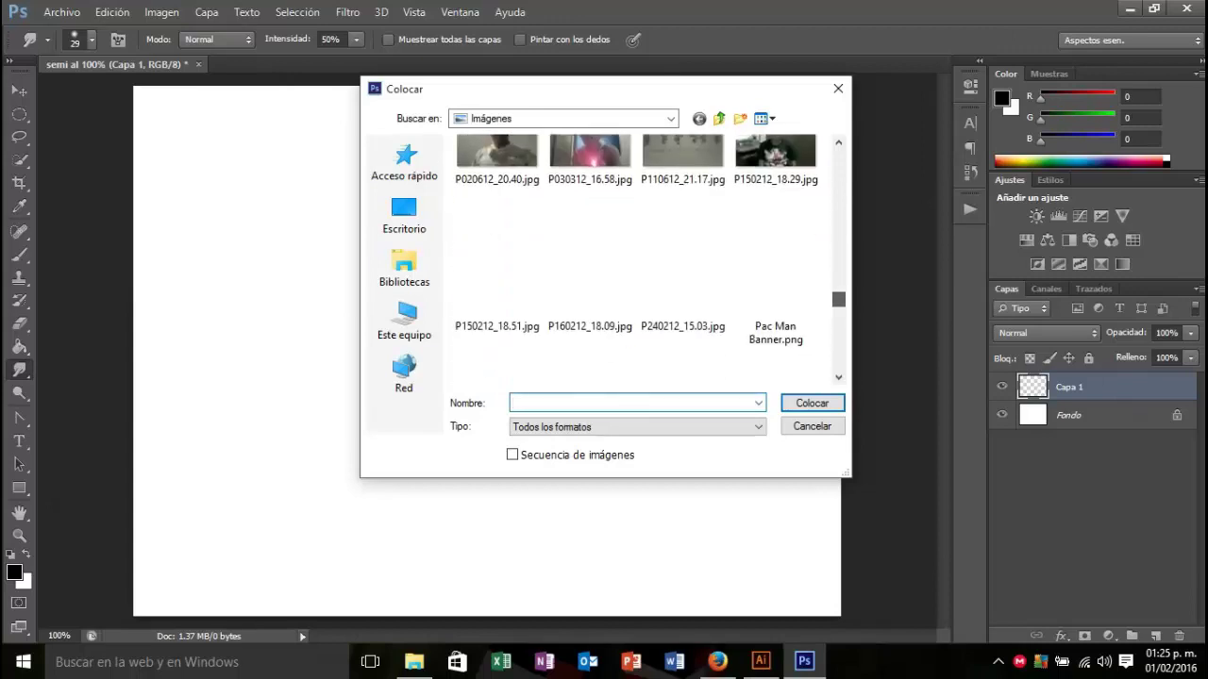
pyautogui.scroll(-3, 637, 259)
pyautogui.scroll(-3, 637, 259)
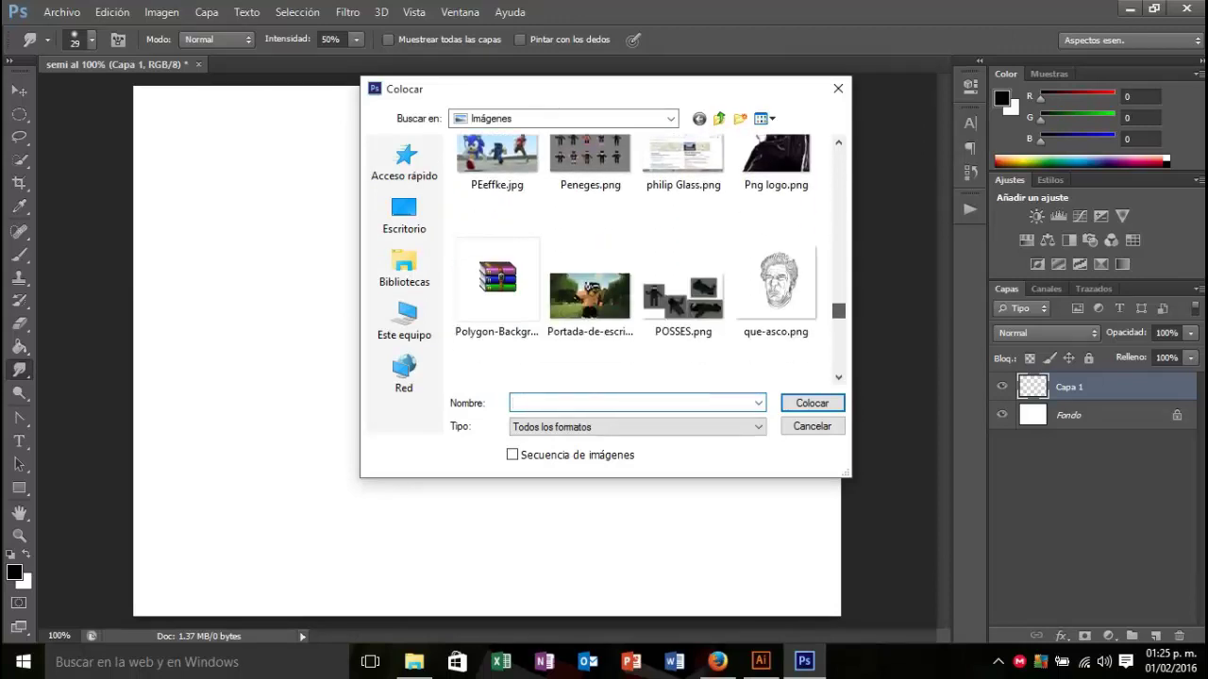
pyautogui.scroll(-3, 637, 260)
pyautogui.scroll(-3, 637, 260)
pyautogui.scroll(-3, 637, 259)
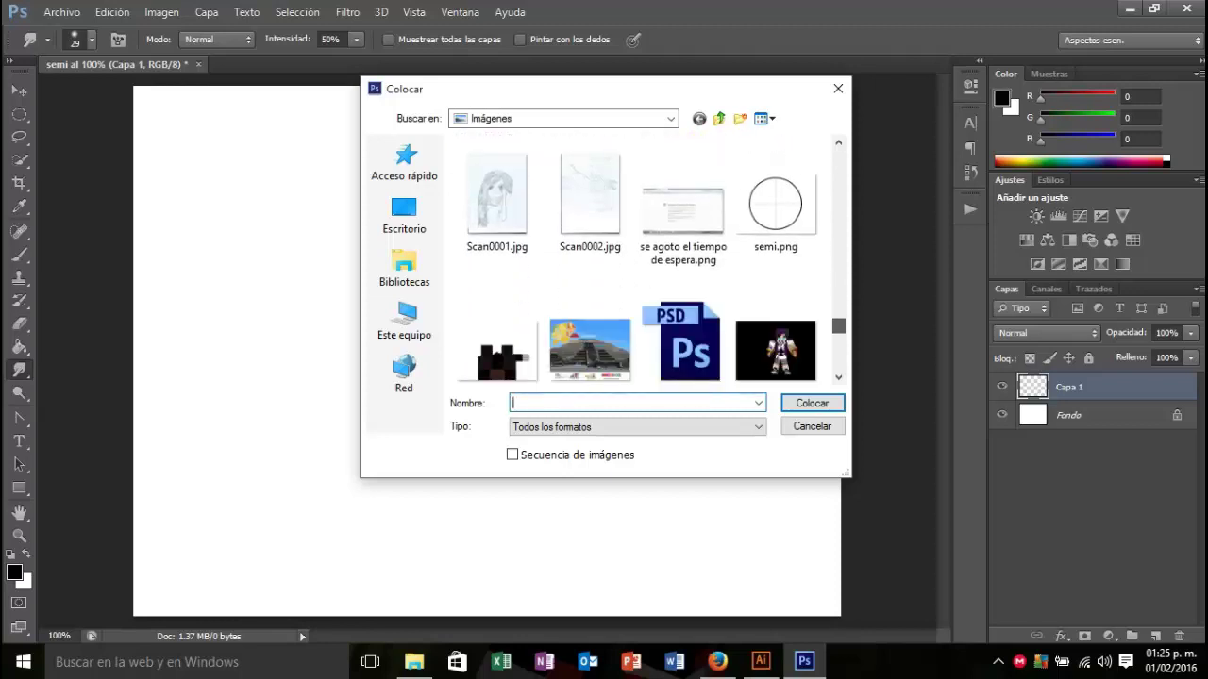
pyautogui.scroll(-3, 637, 259)
pyautogui.scroll(-1, 637, 259)
pyautogui.scroll(-1, 637, 259)
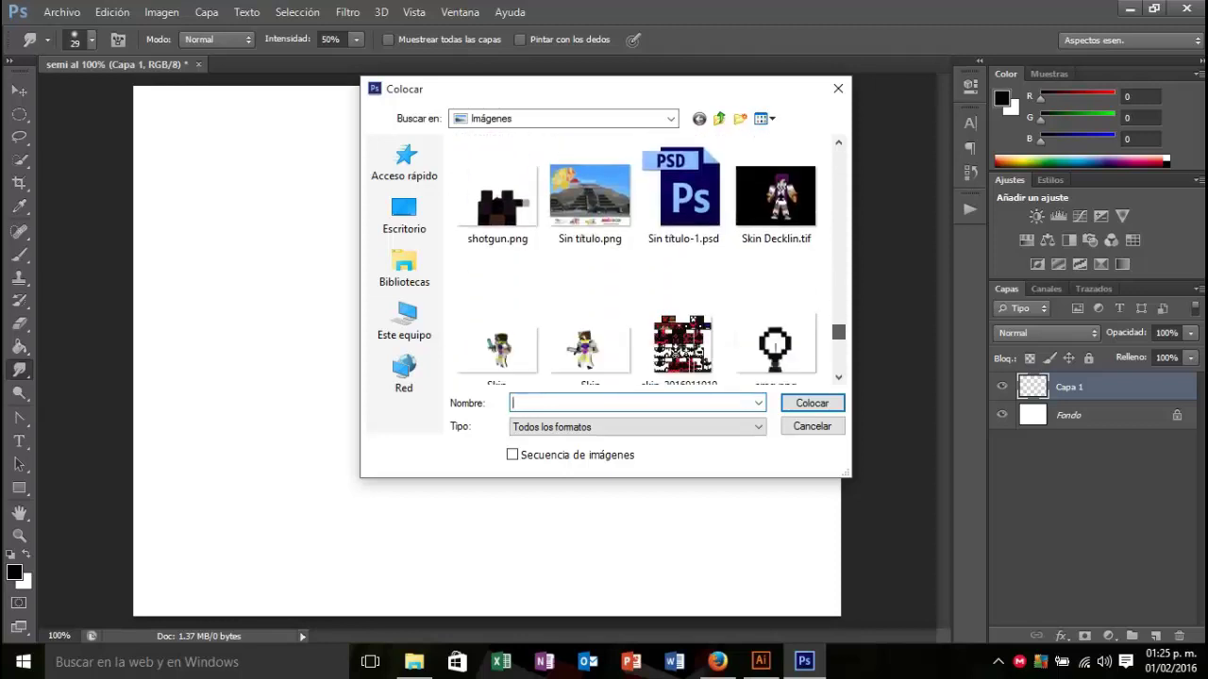
pyautogui.scroll(-1, 637, 259)
pyautogui.scroll(-1, 637, 259)
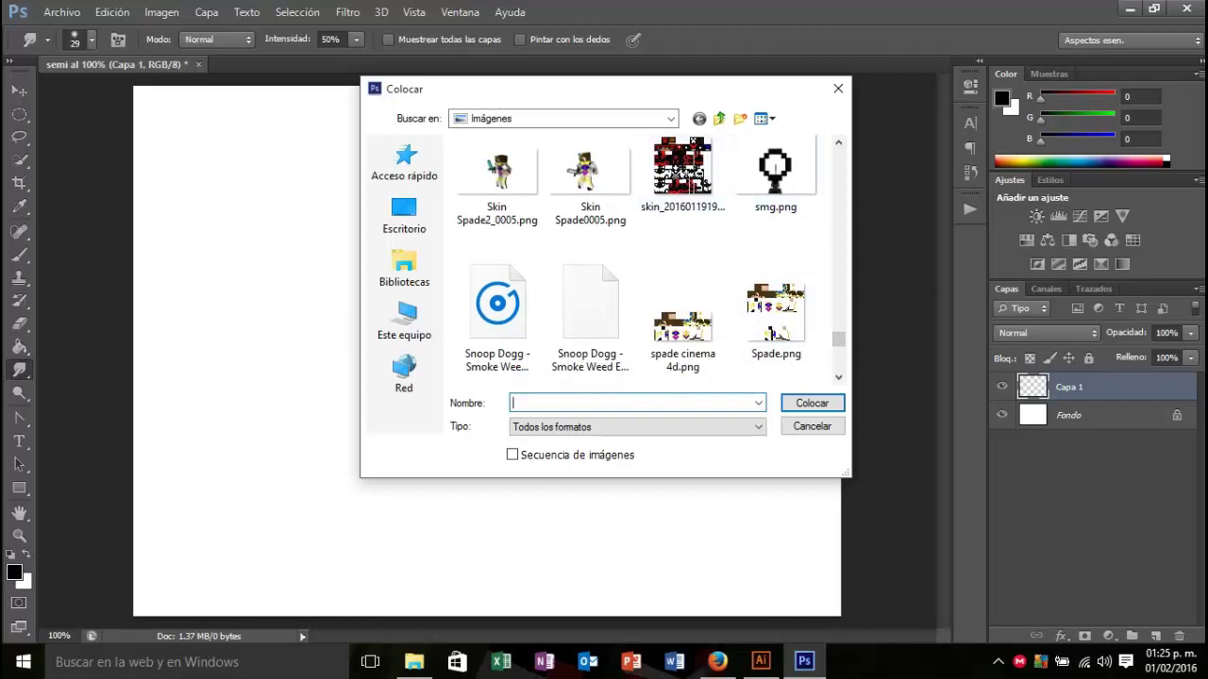
pyautogui.scroll(2, 637, 260)
pyautogui.scroll(2, 637, 260)
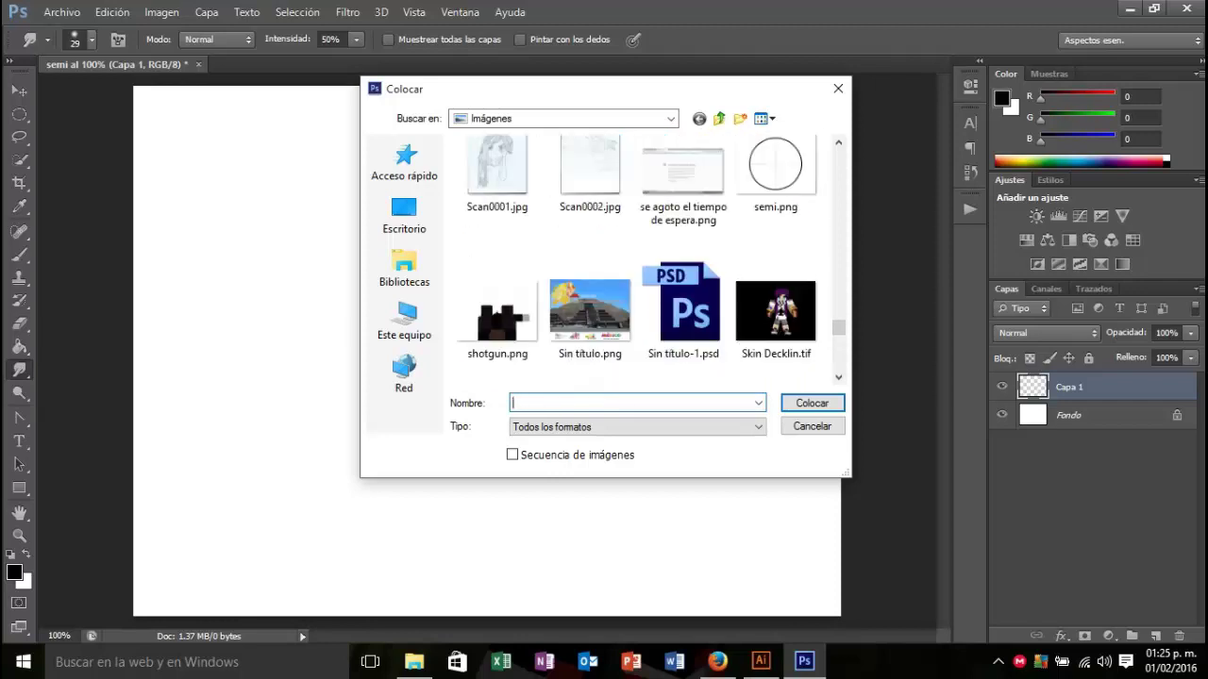
pyautogui.click(776, 165)
pyautogui.scroll(1, 776, 179)
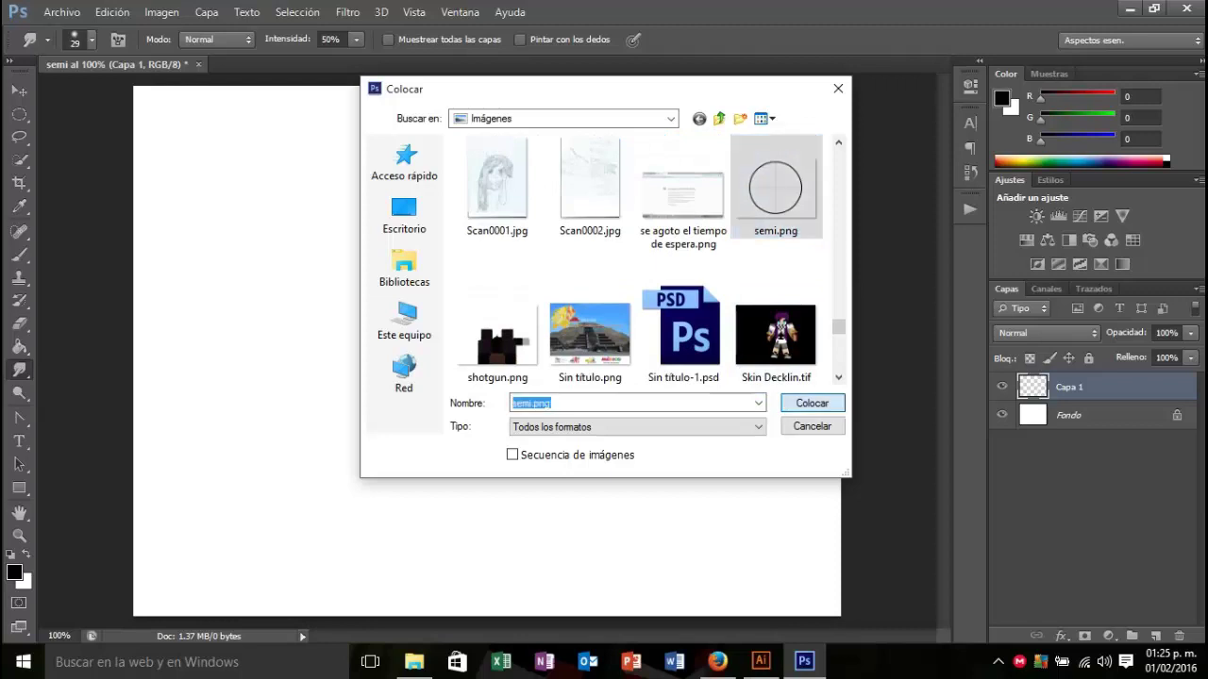
pyautogui.doubleClick(775, 184)
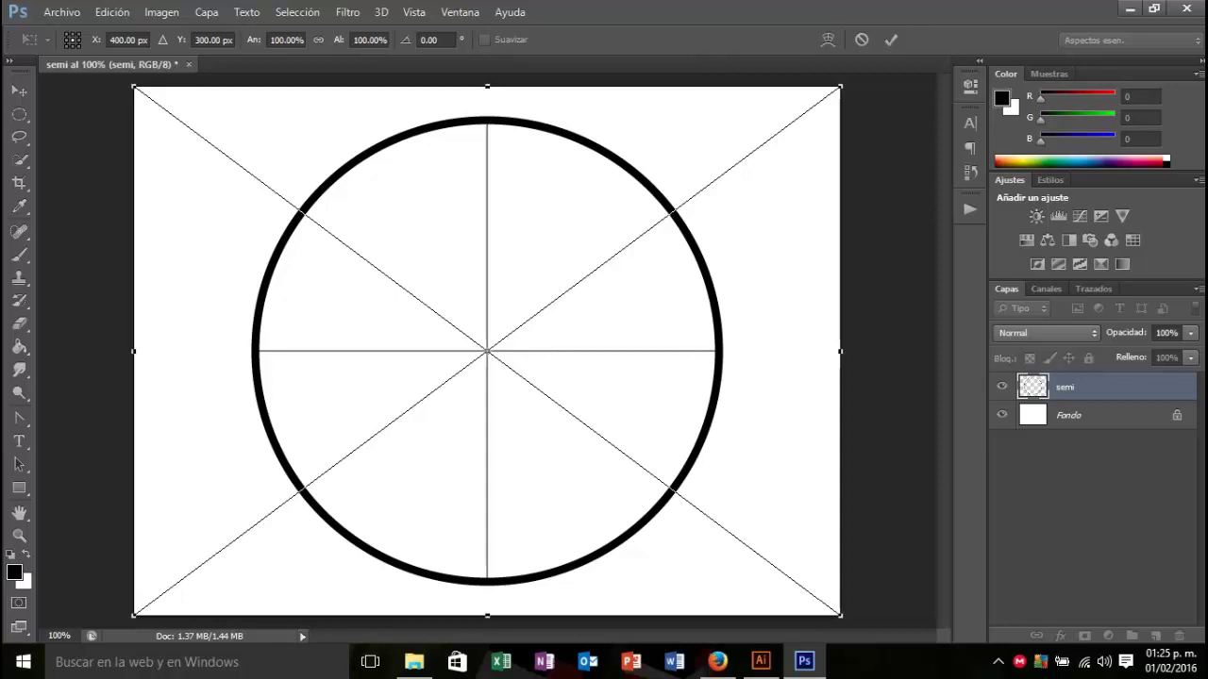
# Step: Commit the crosshair, unlock and delete the white Fondo layer, and zoom into the centre
pyautogui.press('Return')
pyautogui.press('r')
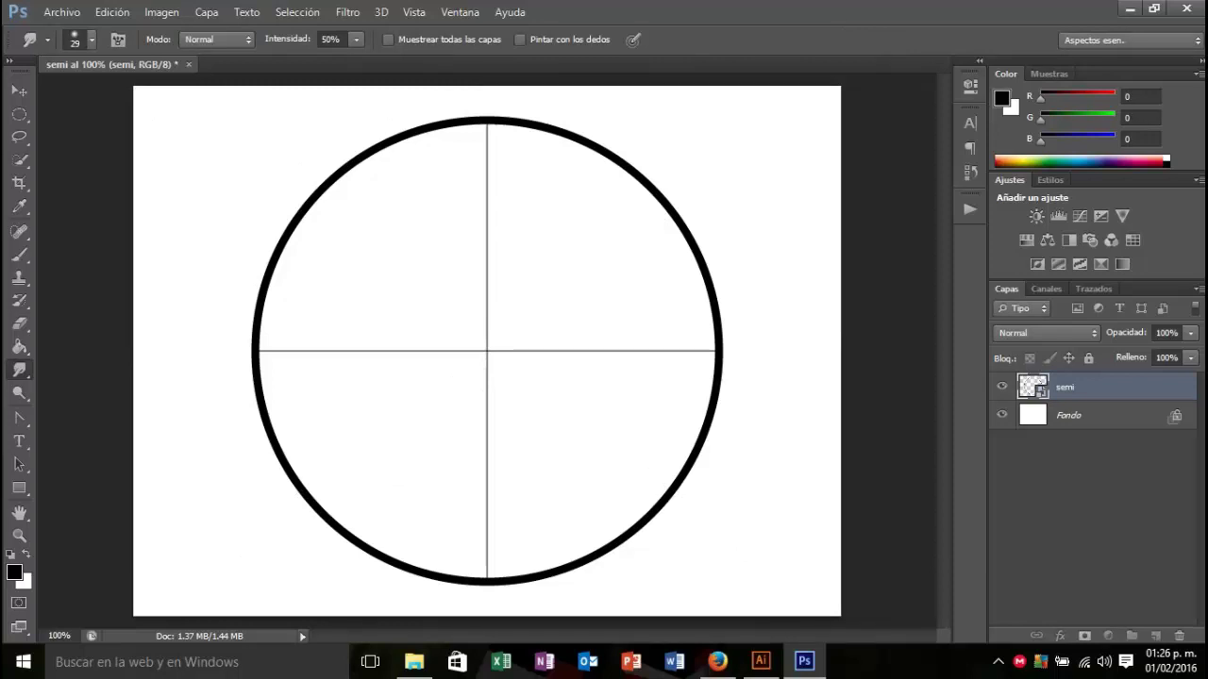
pyautogui.moveTo(1177, 416); pyautogui.dragTo(1179, 635)
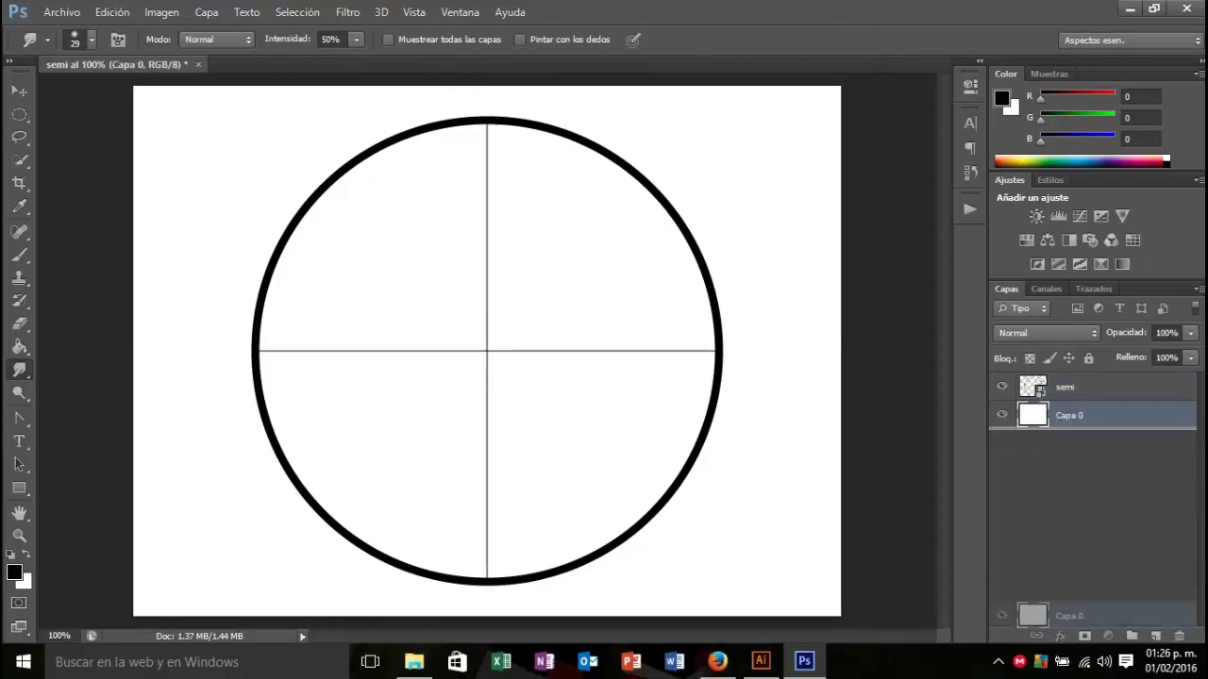
pyautogui.moveTo(1069, 415); pyautogui.dragTo(1179, 635)
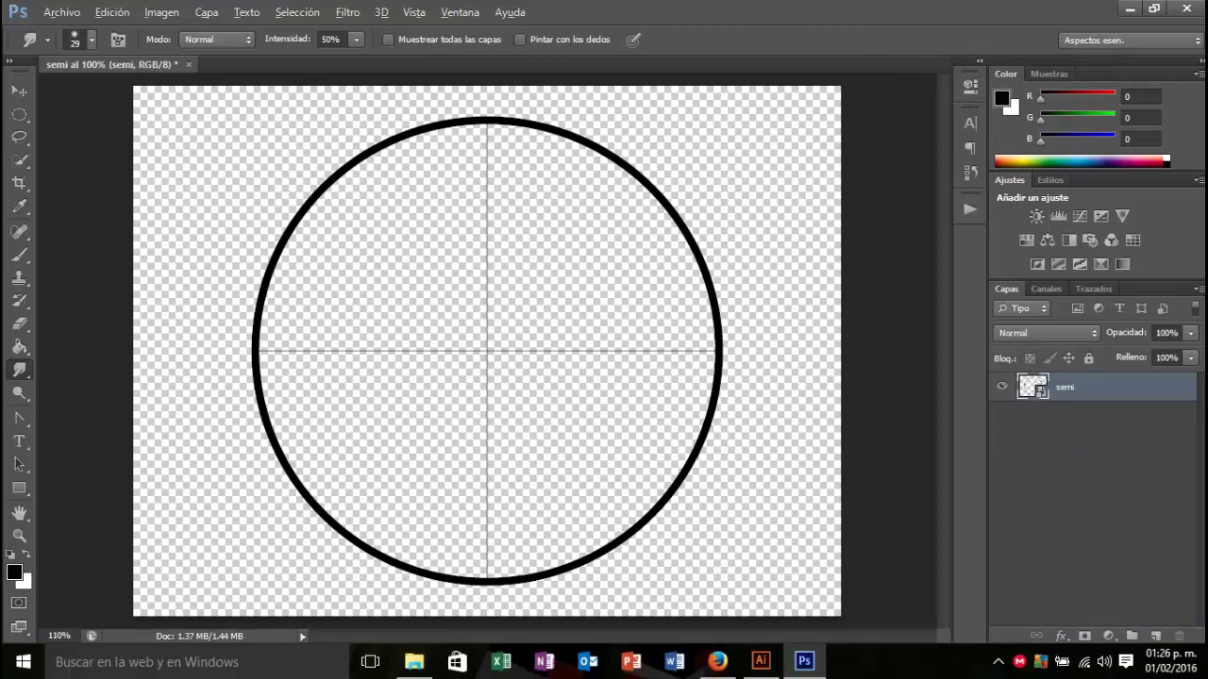
pyautogui.scroll(2, 477, 356)
pyautogui.scroll(1, 476, 356)
pyautogui.scroll(2, 477, 356)
pyautogui.scroll(2, 477, 356)
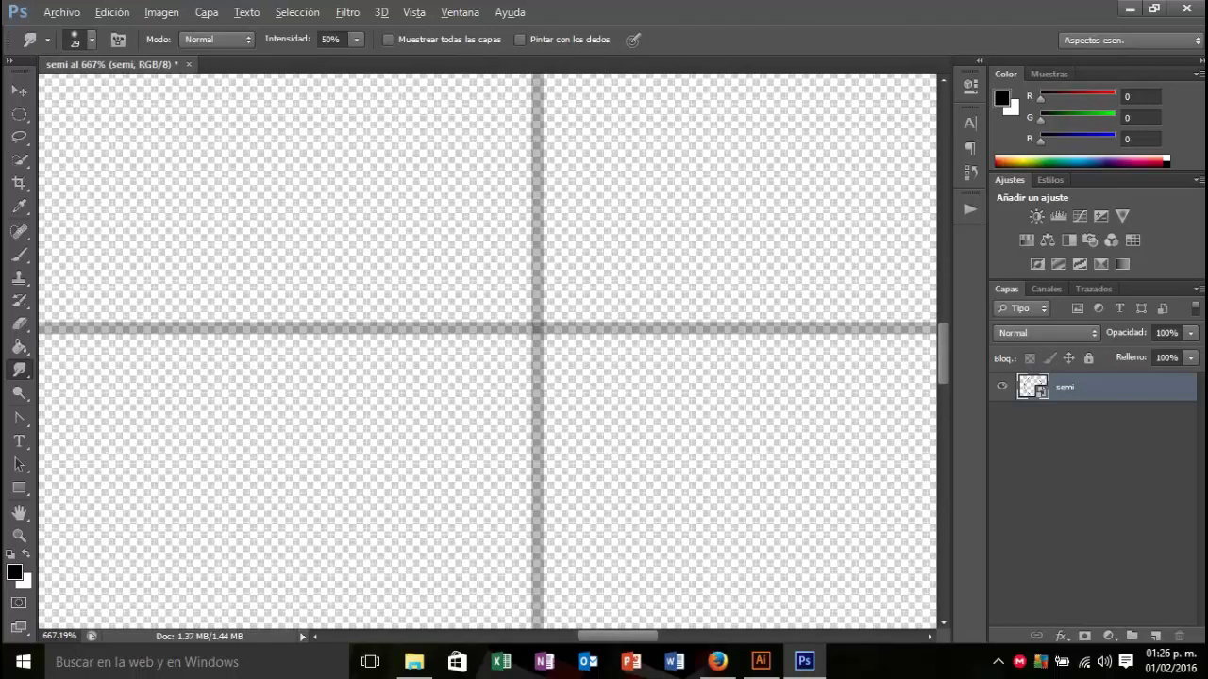
pyautogui.scroll(-1, 538, 327)
# Step: Rasterize the semi layer and fill the grey crosshair lines with black
pyautogui.press('g')
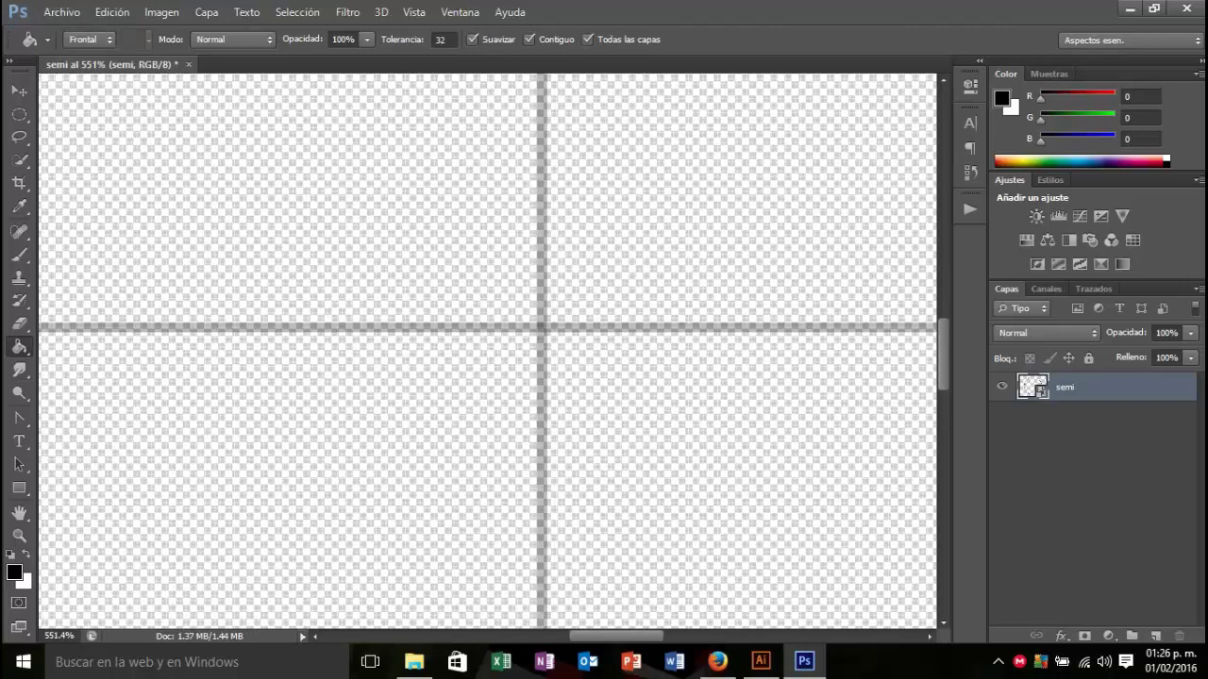
pyautogui.click(538, 327)
pyautogui.click(559, 267)
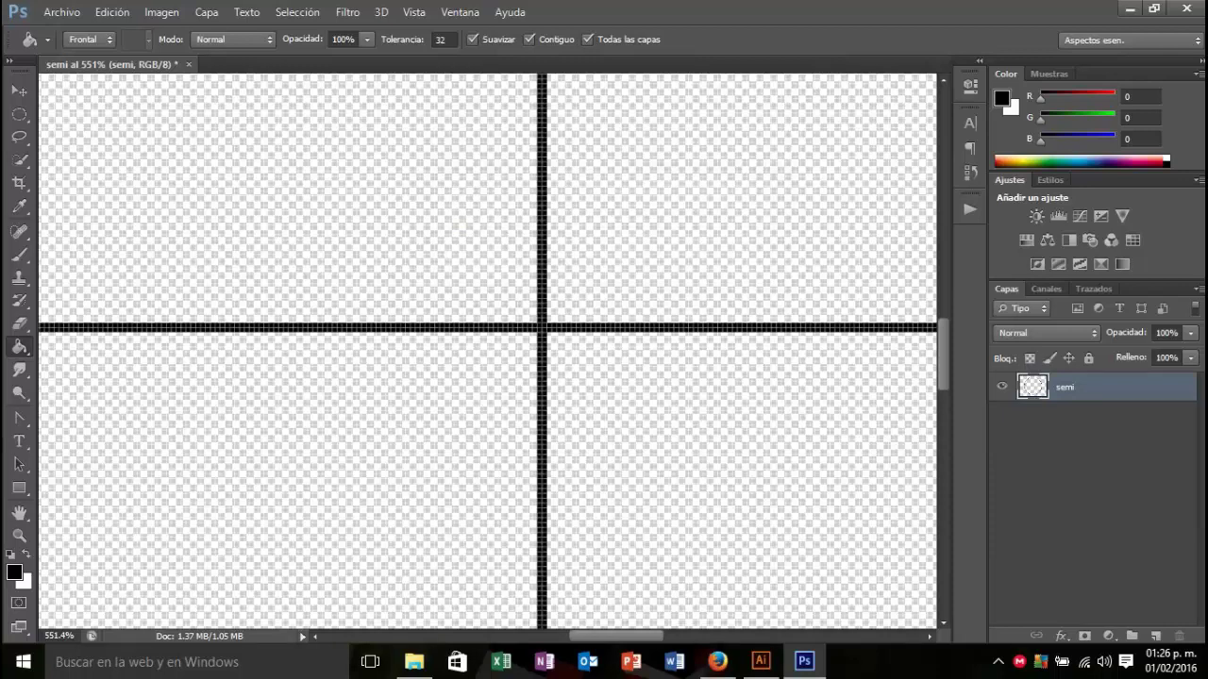
pyautogui.hotkey('ctrl', '-')
pyautogui.hotkey('ctrl', '-')
pyautogui.hotkey('ctrl', '-')
pyautogui.hotkey('ctrl', '-')
pyautogui.hotkey('ctrl', '-')
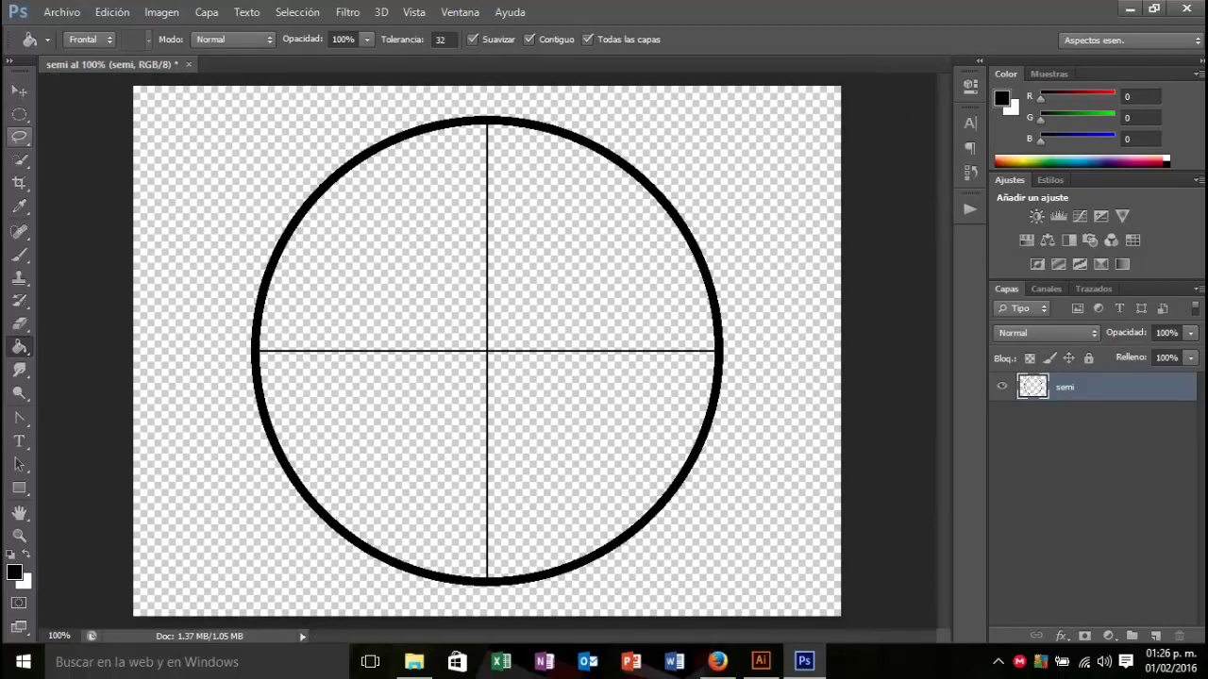
# Step: Select the transparent area outside the circle with the Magic Wand
pyautogui.click(19, 159)
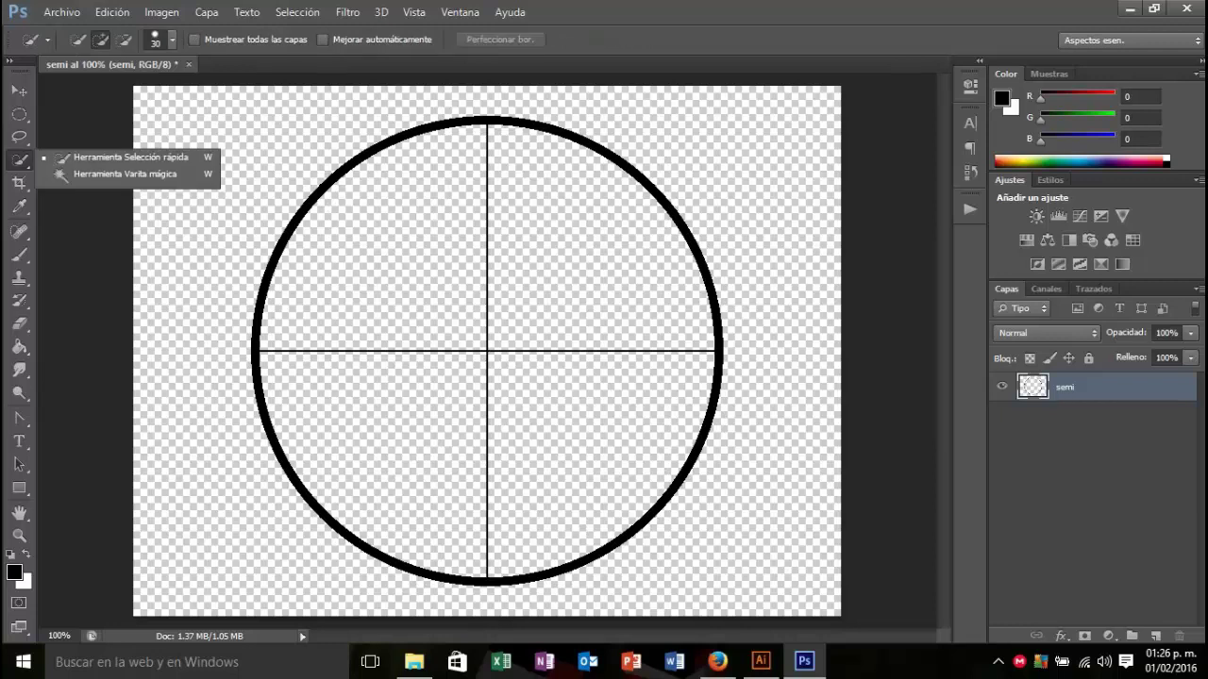
pyautogui.click(124, 174)
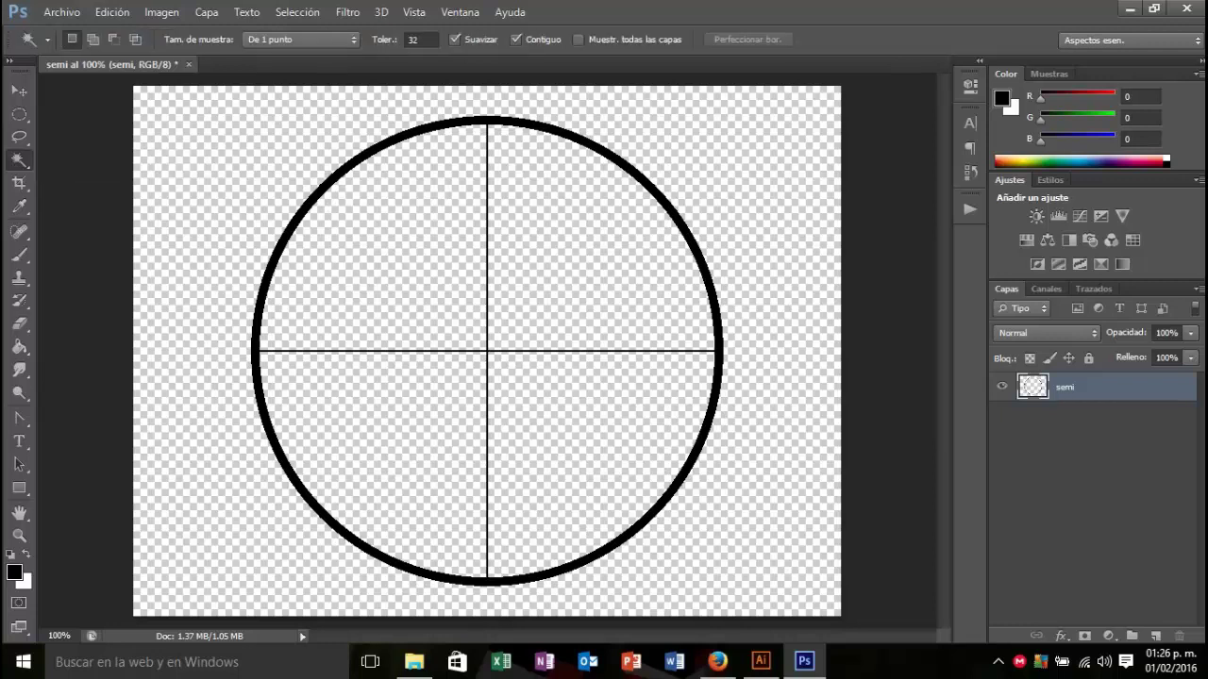
pyautogui.click(302, 161)
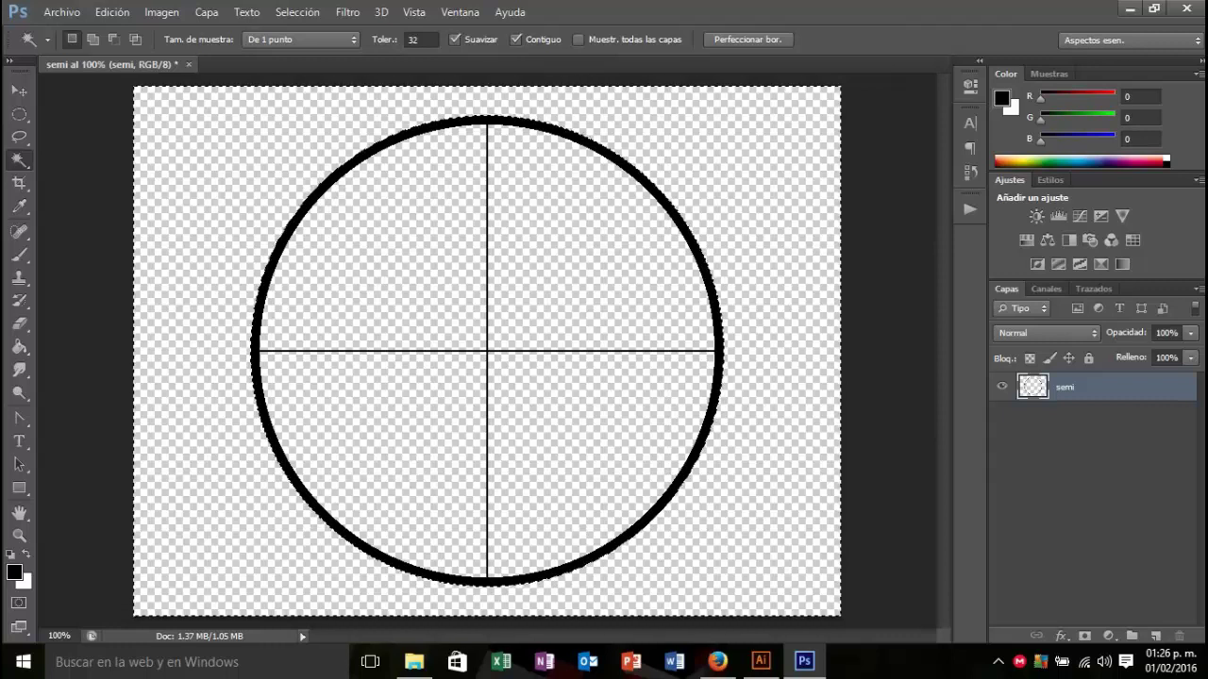
# Step: Fill the area outside the circle with black and move it onto a new Capa 1
pyautogui.click(19, 346)
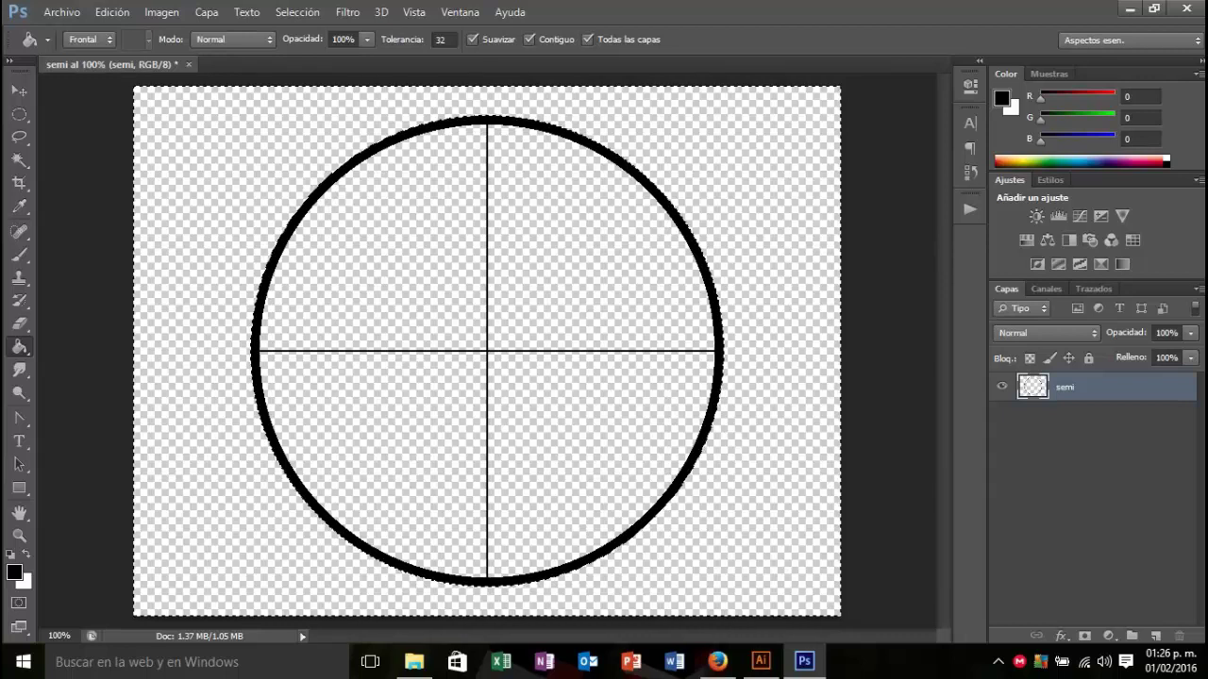
pyautogui.click(309, 192)
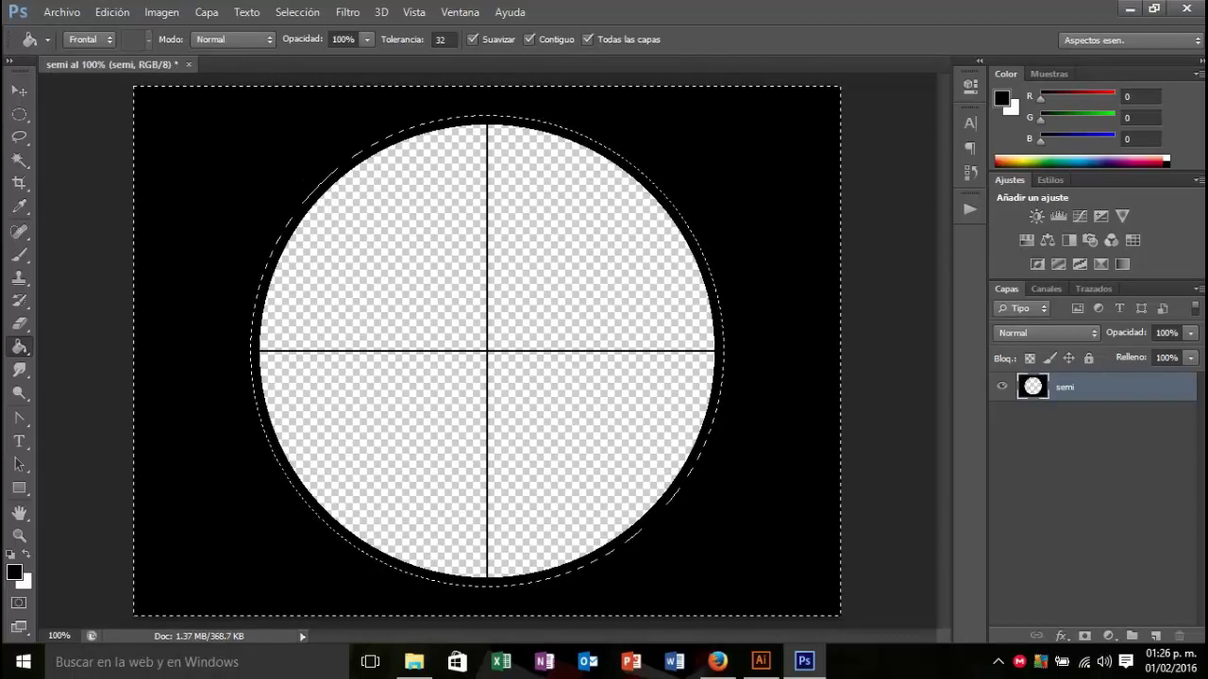
pyautogui.press('Delete')
pyautogui.hotkey('ctrl', 'd')
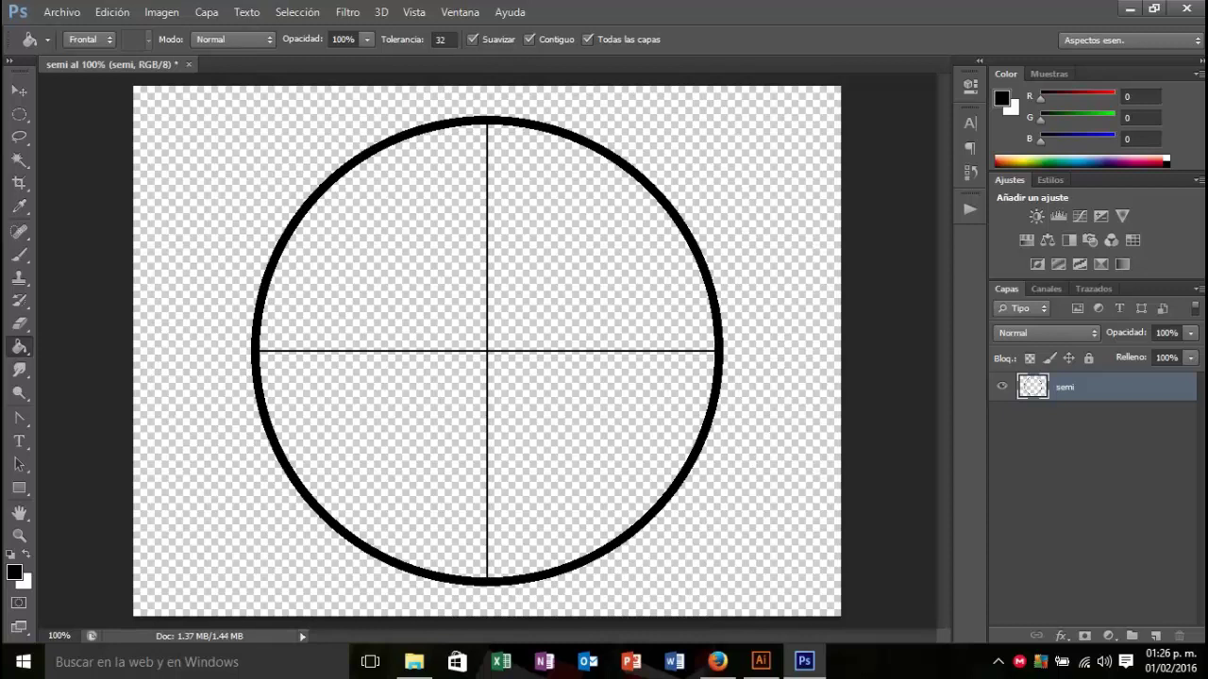
pyautogui.hotkey('ctrl', 'v')
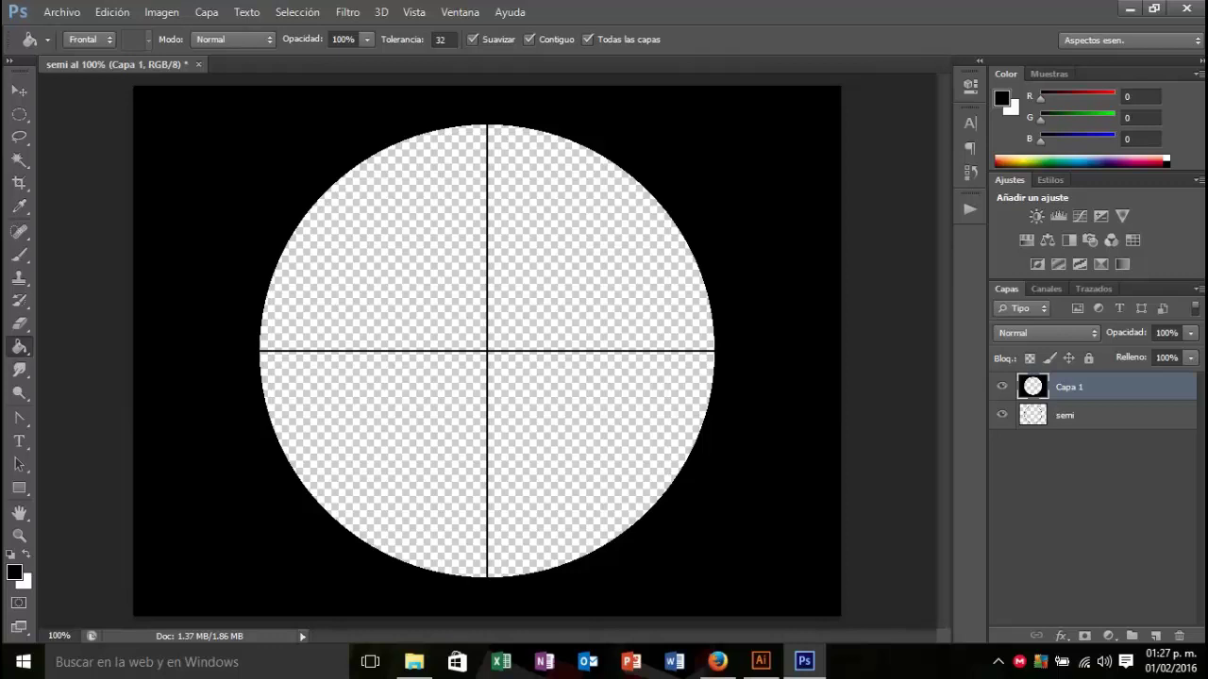
# Step: Lower the Capa 1 layer opacity to 70% so the black surround only darkens the view
pyautogui.click(1189, 332)
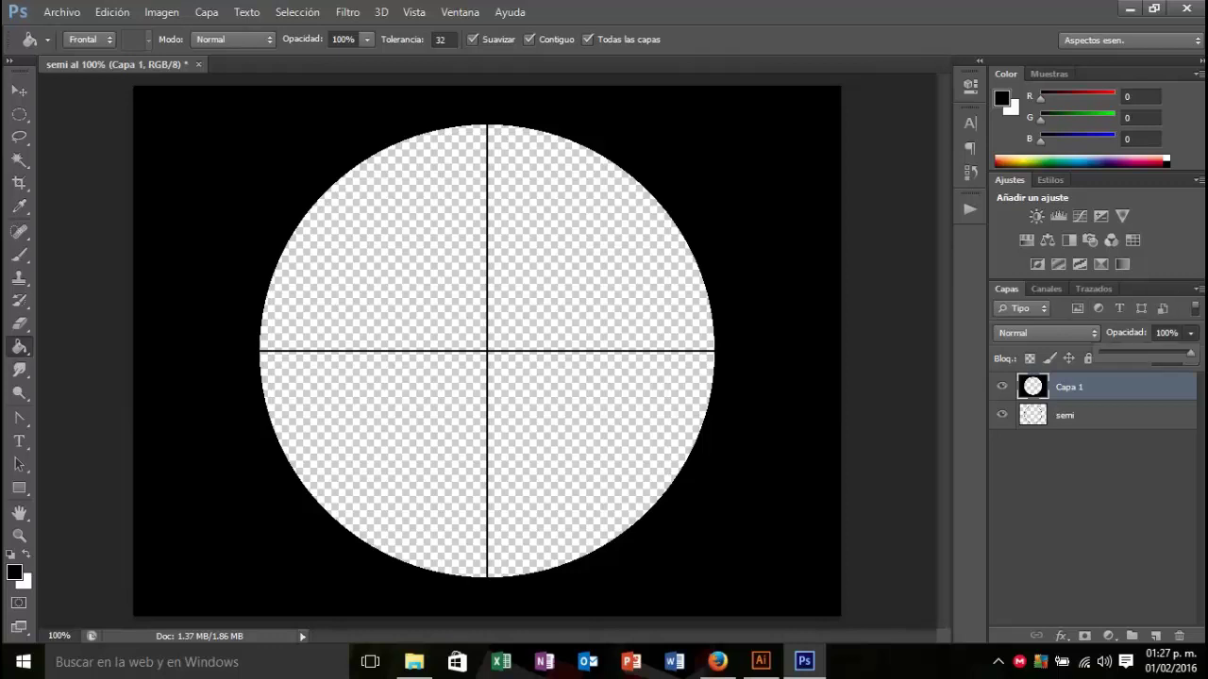
pyautogui.moveTo(1190, 352)
pyautogui.mouseDown()
pyautogui.moveTo(1138, 352)
pyautogui.moveTo(1162, 352)
pyautogui.mouseUp()
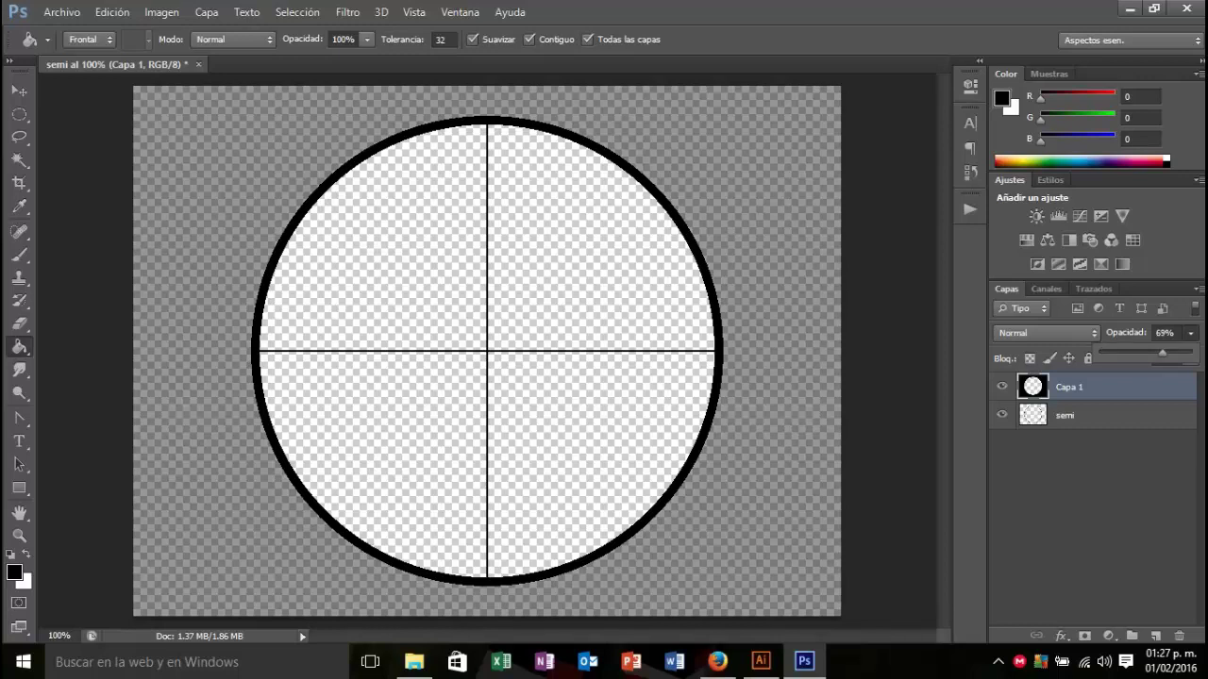
pyautogui.click(1165, 334)
pyautogui.press('BackSpace')
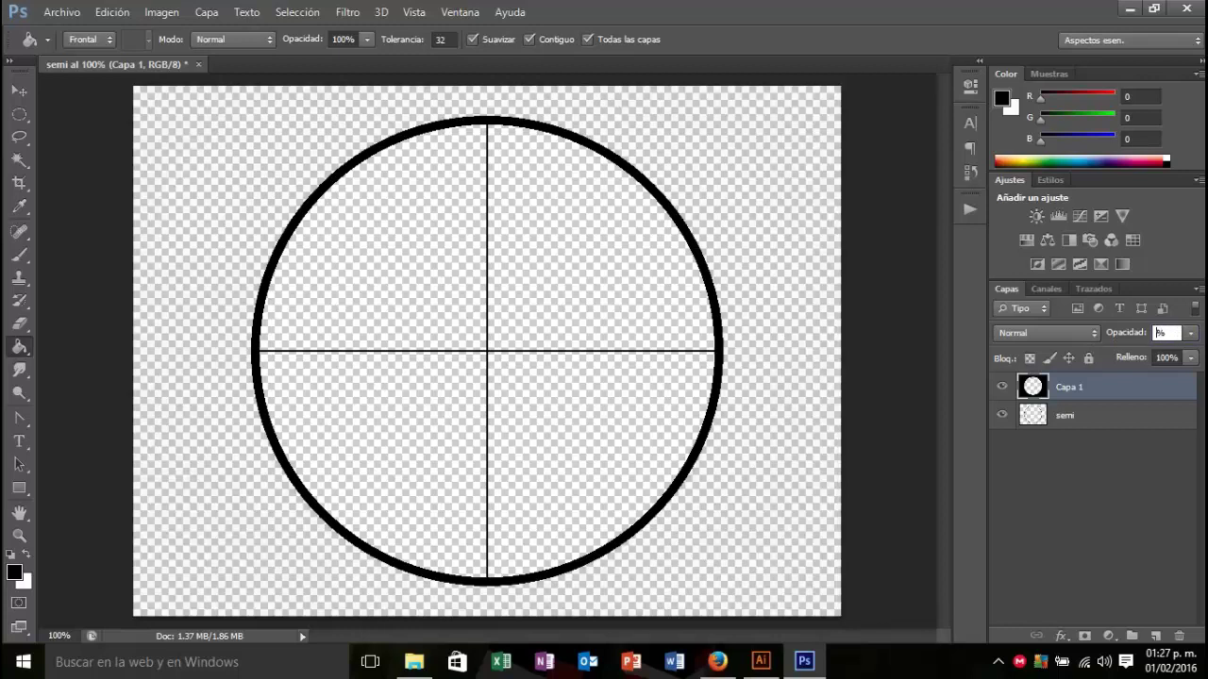
pyautogui.write('70')
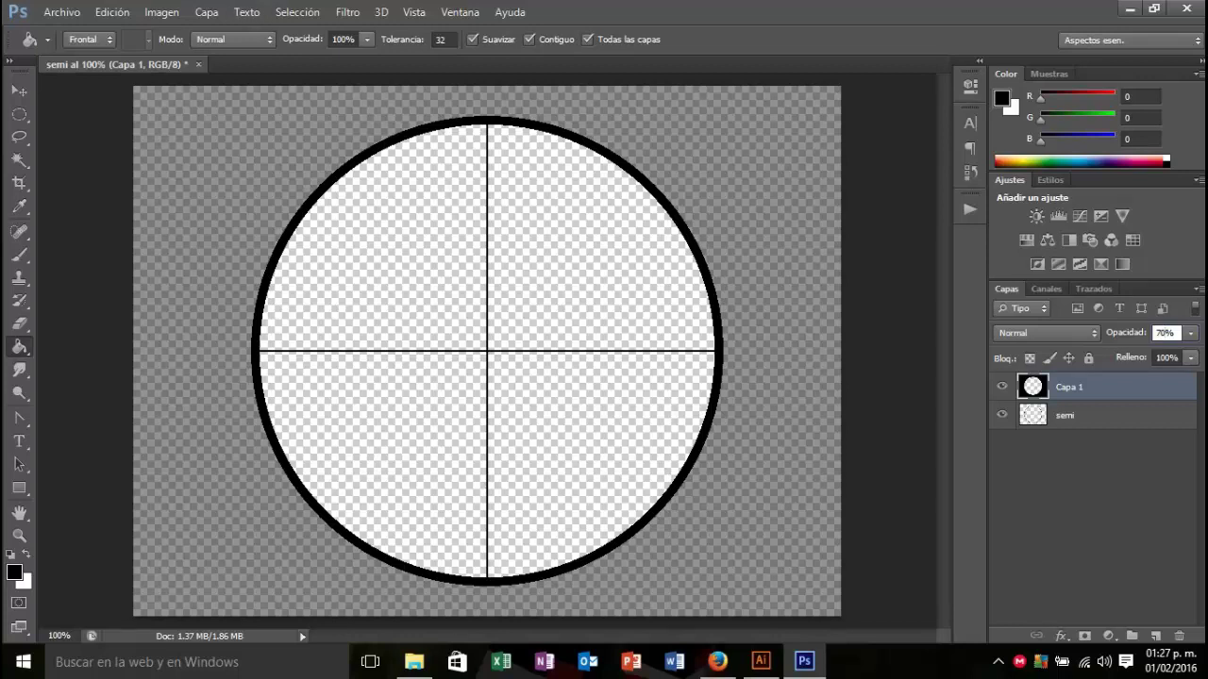
# Step: Place Ace_of_Spades.png into the scope document and position it in the bottom-left corner
pyautogui.click(760, 661)
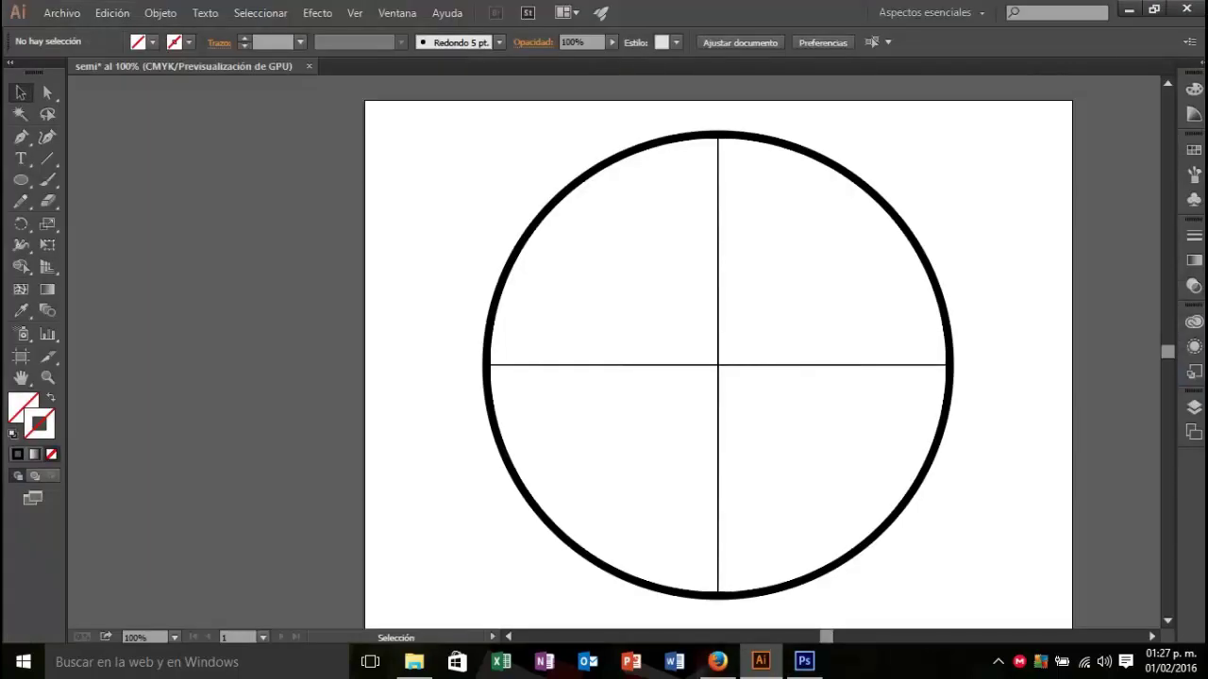
pyautogui.click(1128, 9)
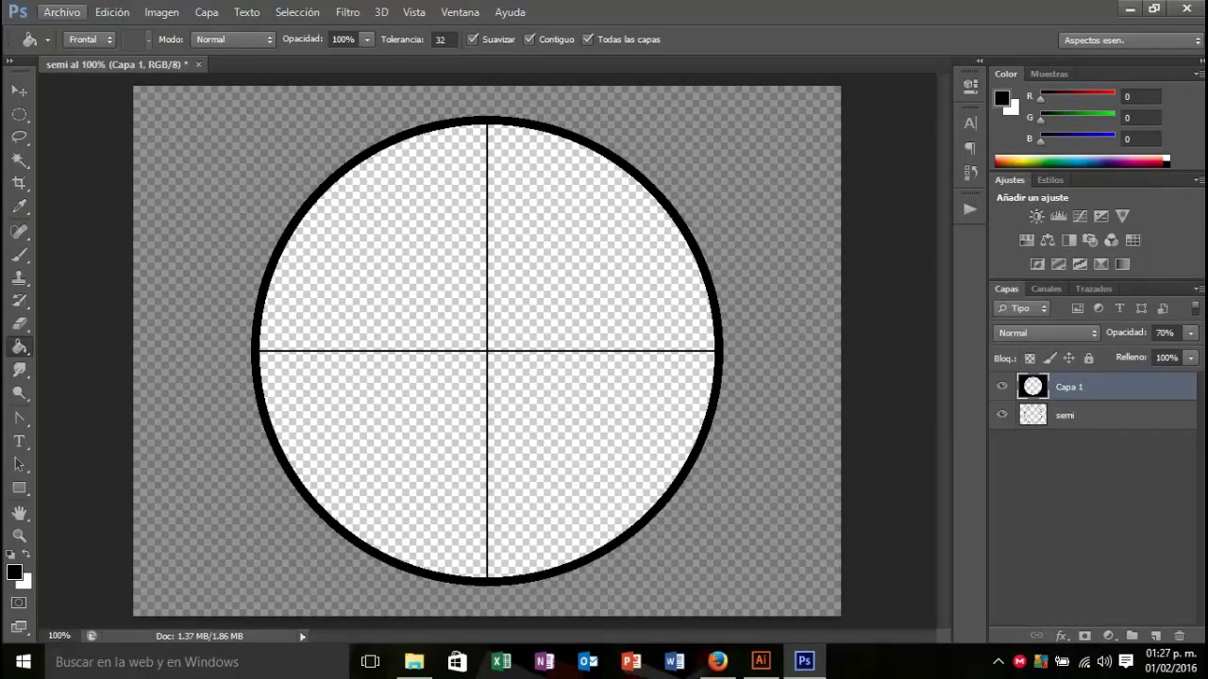
pyautogui.click(61, 11)
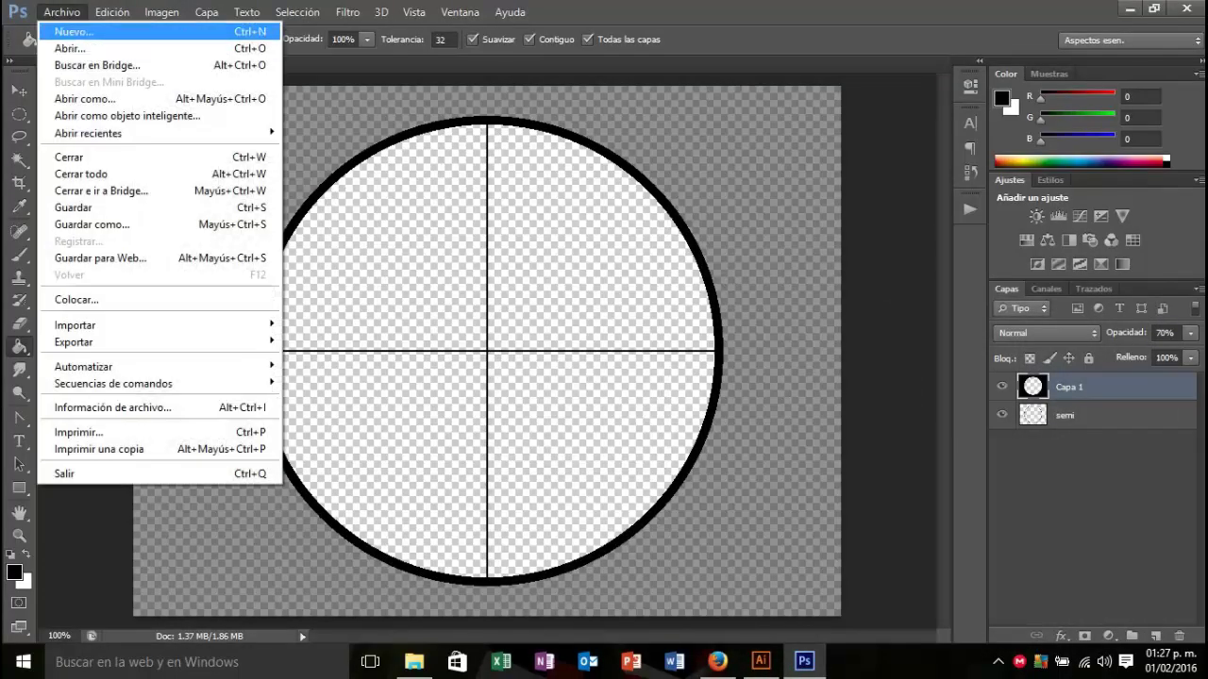
pyautogui.click(76, 299)
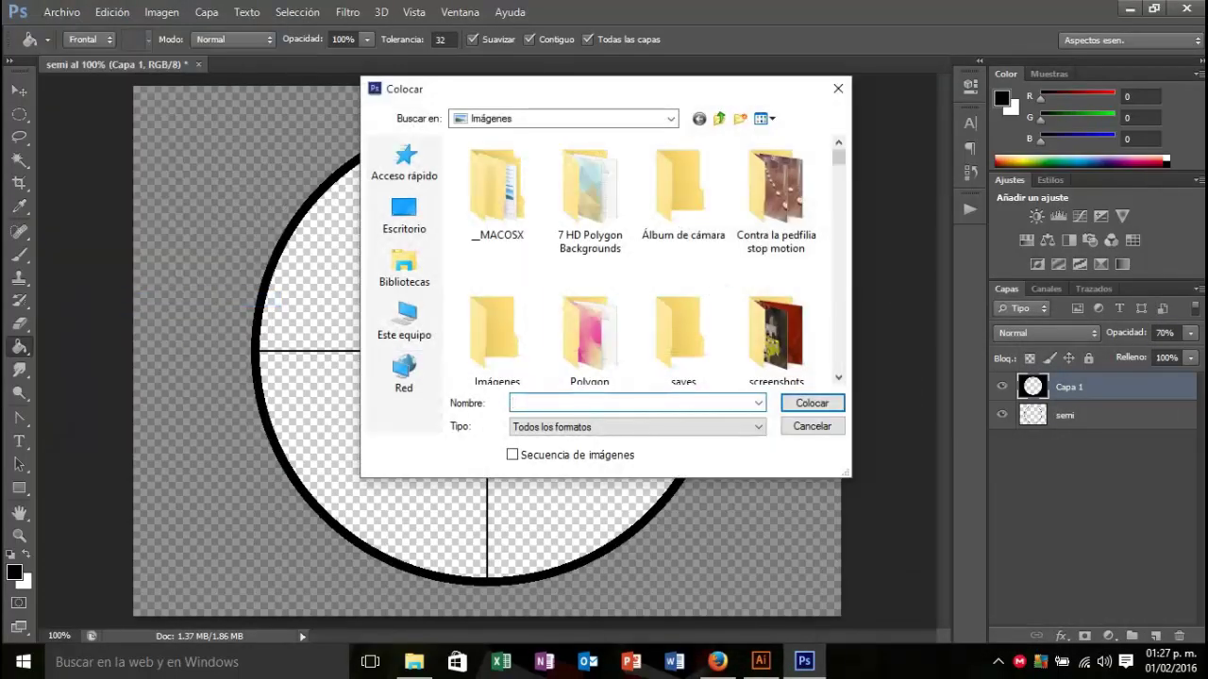
pyautogui.scroll(-3, 641, 259)
pyautogui.scroll(-3, 642, 260)
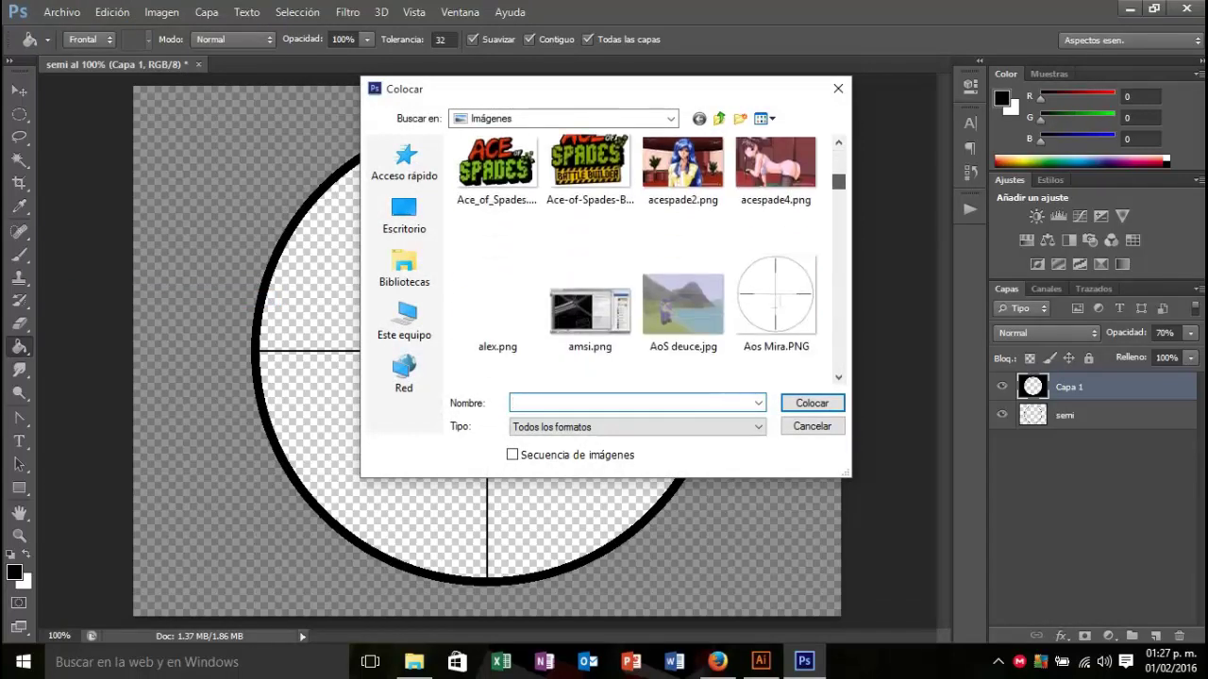
pyautogui.doubleClick(497, 141)
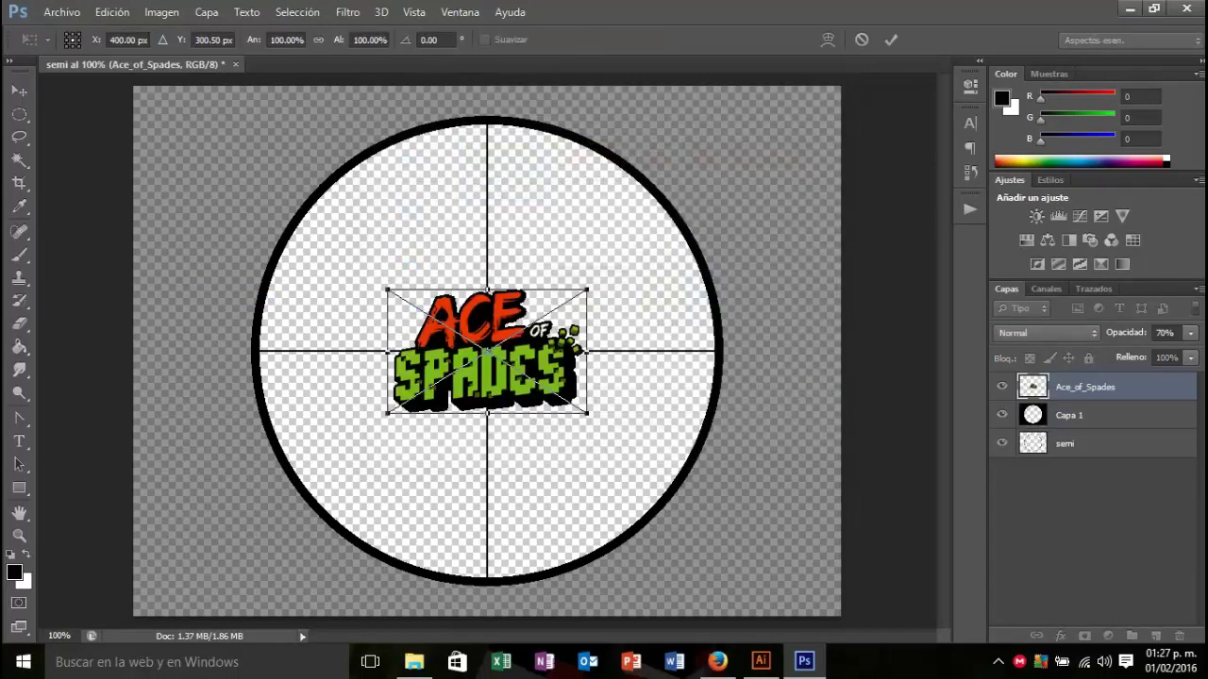
pyautogui.moveTo(583, 294)
pyautogui.mouseDown()
pyautogui.moveTo(477, 404)
pyautogui.moveTo(387, 430)
pyautogui.moveTo(319, 496)
pyautogui.mouseUp()
pyautogui.moveTo(248, 508); pyautogui.dragTo(258, 507)
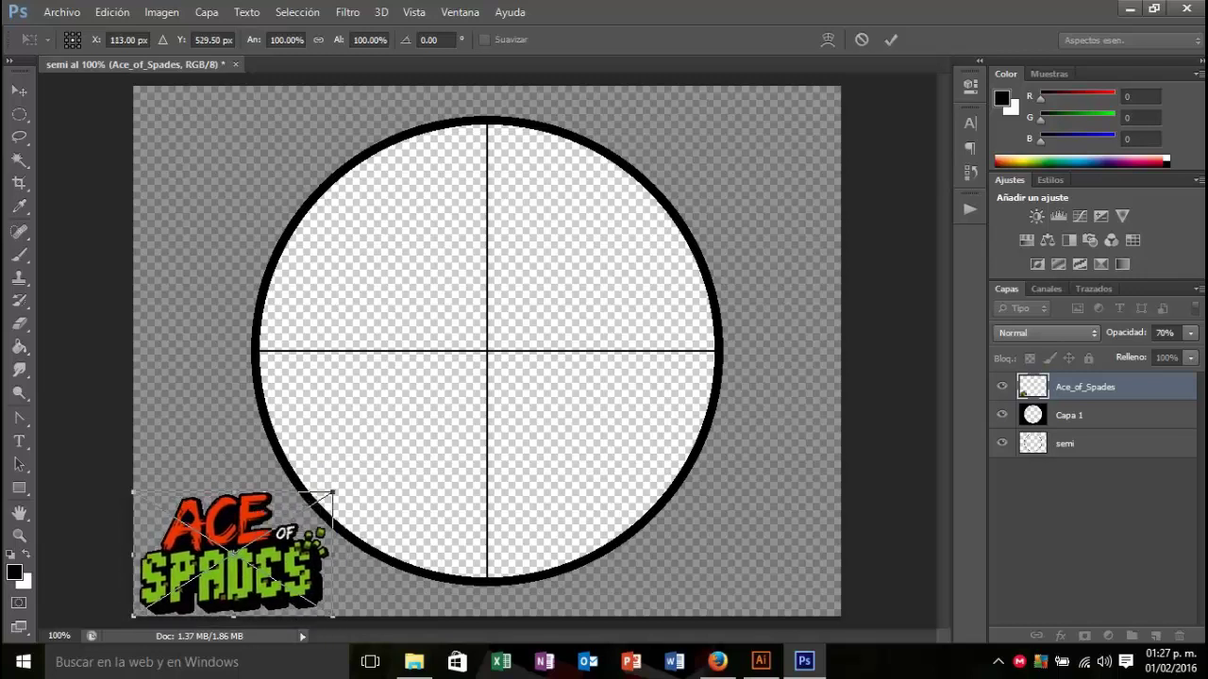
pyautogui.press('Return')
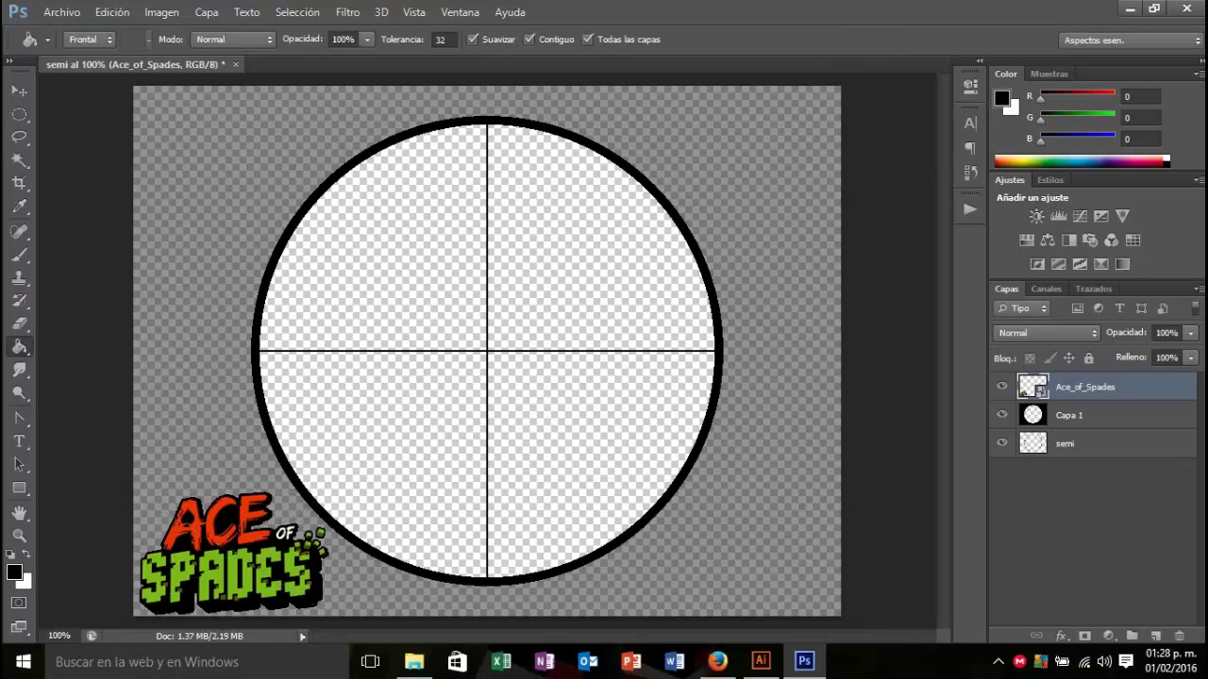
# Step: Enlarge the Ace of Spades logo to about 119% and commit the transform
pyautogui.hotkey('ctrl', 't')
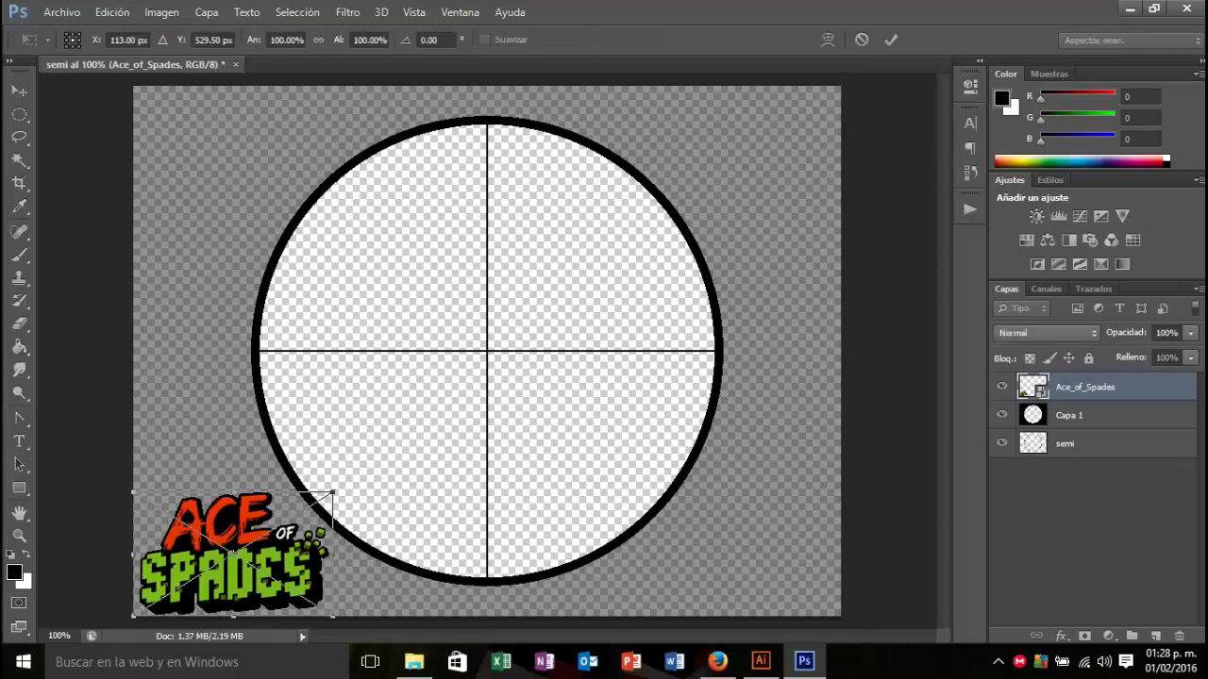
pyautogui.moveTo(332, 492); pyautogui.dragTo(398, 449)
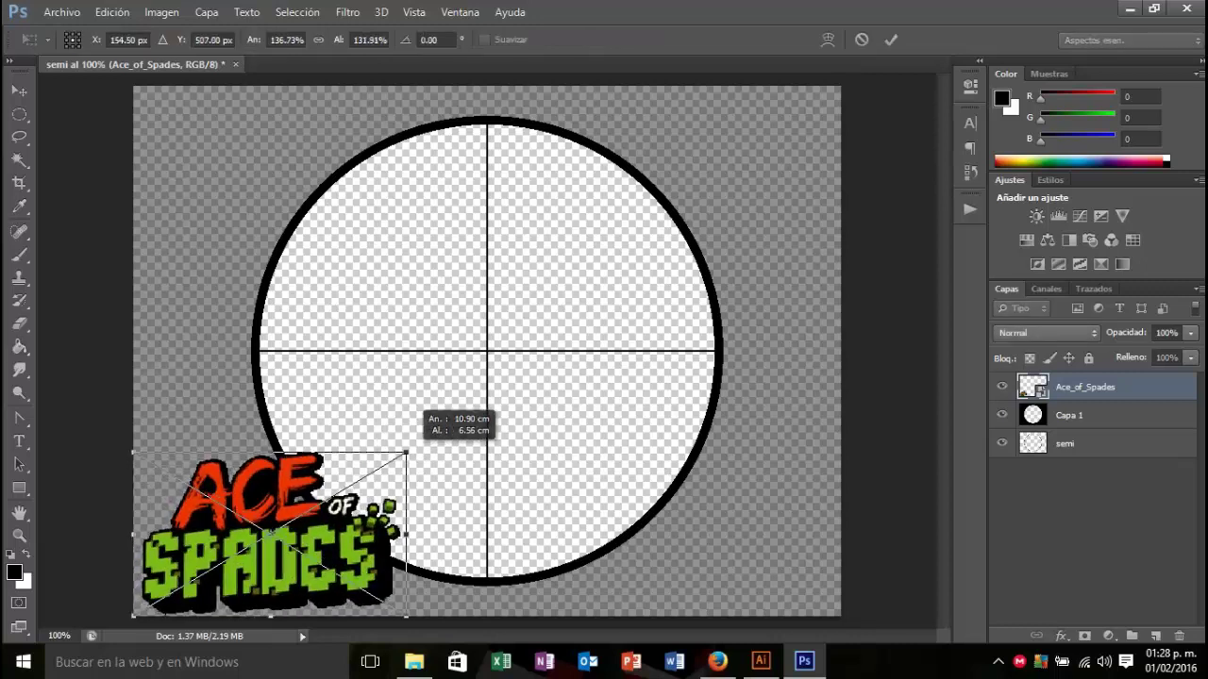
pyautogui.hotkey('ctrl', 'z')
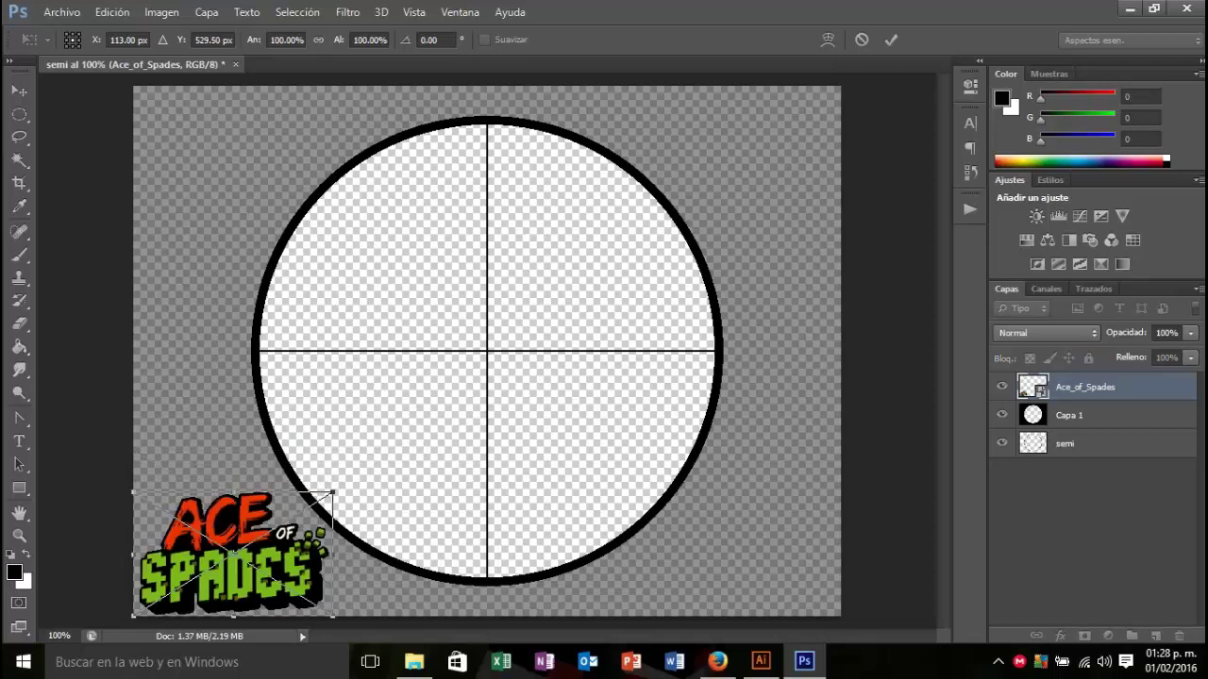
pyautogui.moveTo(332, 492); pyautogui.dragTo(370, 468)
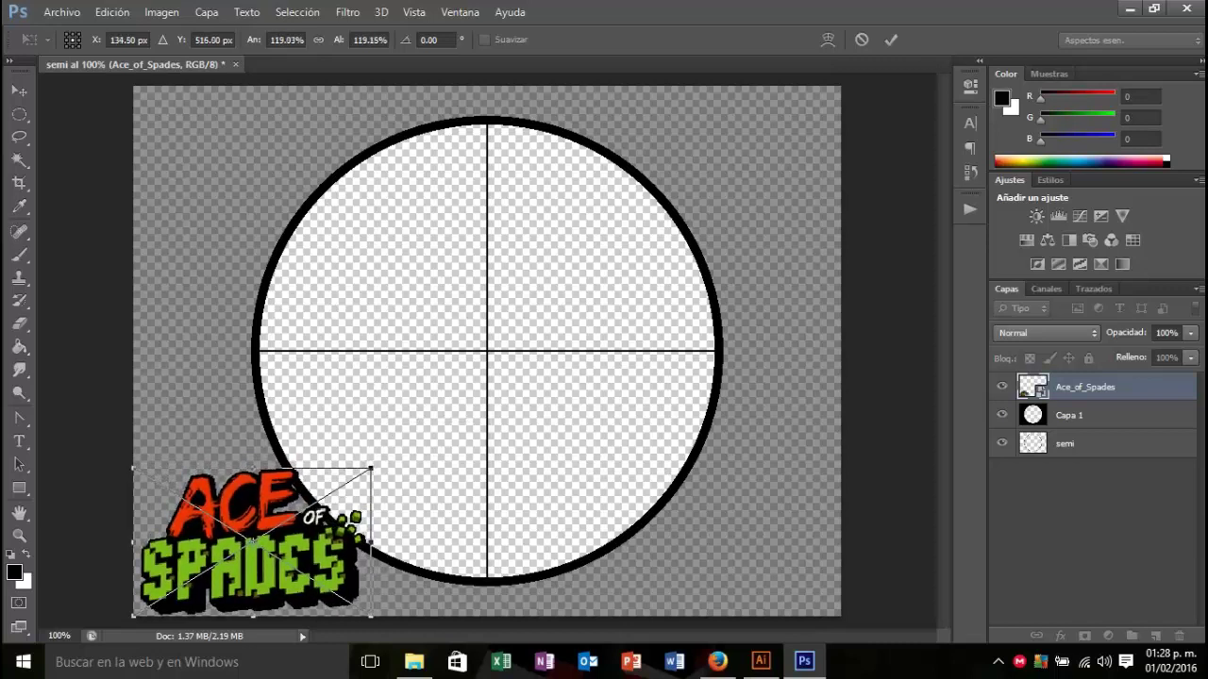
pyautogui.press('Return')
pyautogui.press('g')
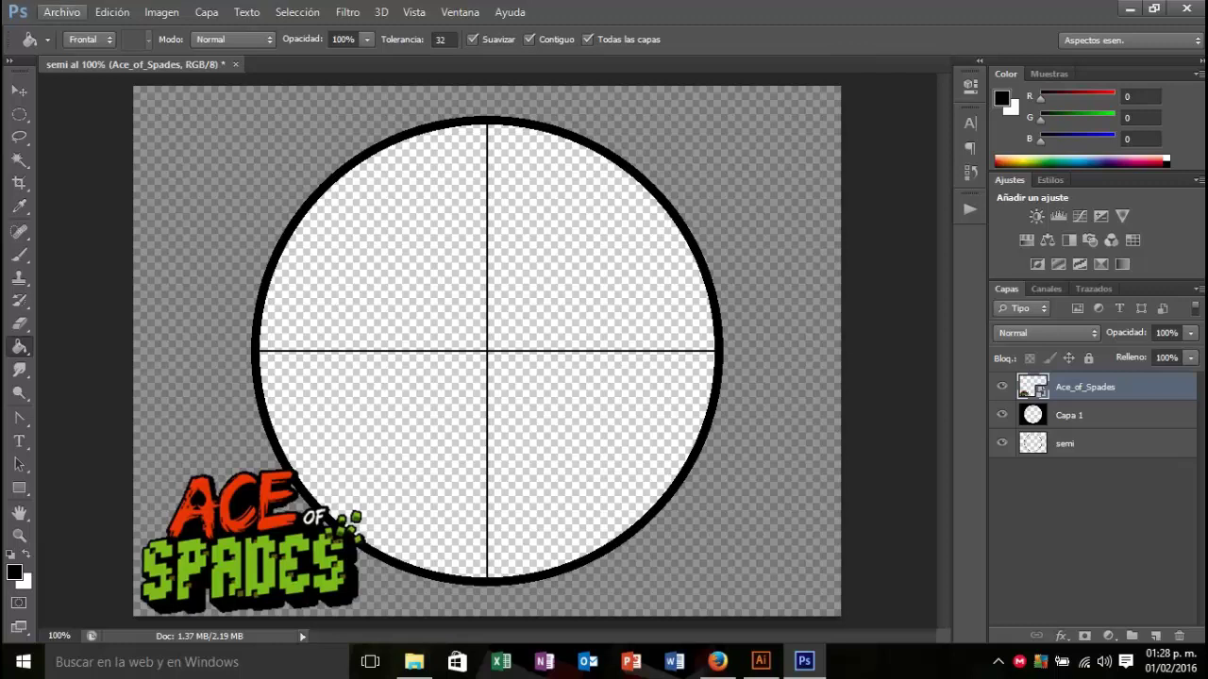
# Step: Export the scope with Guardar para Web as a transparent PNG-24
pyautogui.click(61, 11)
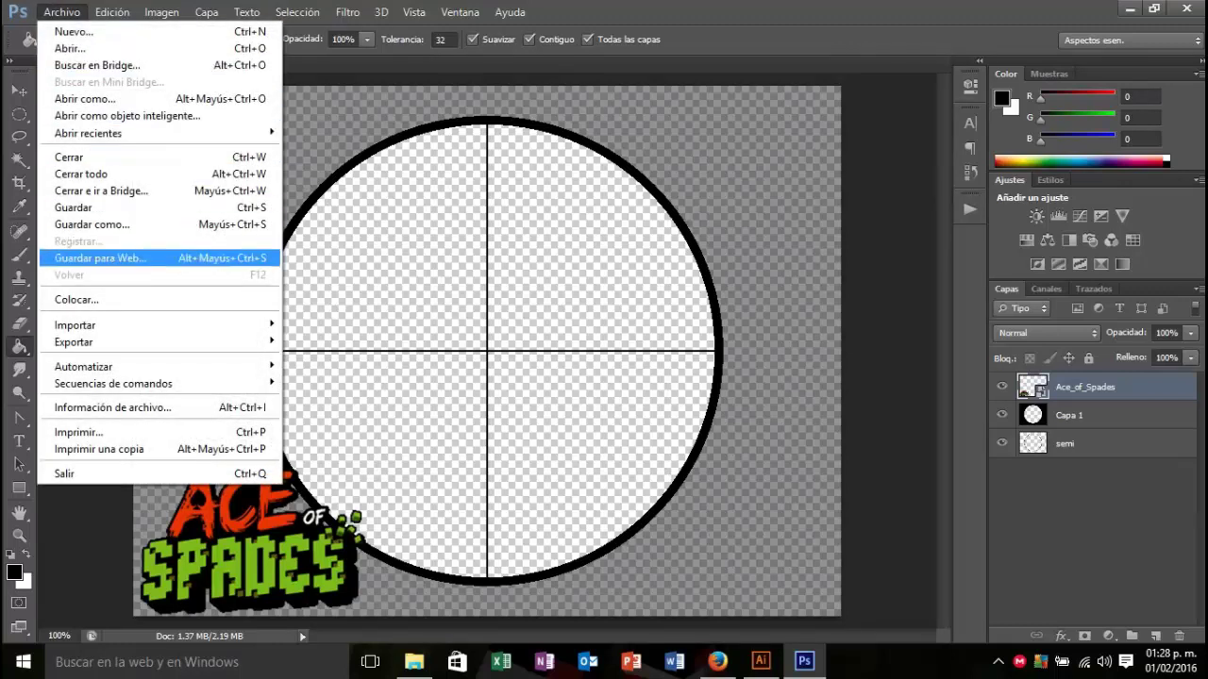
pyautogui.click(99, 258)
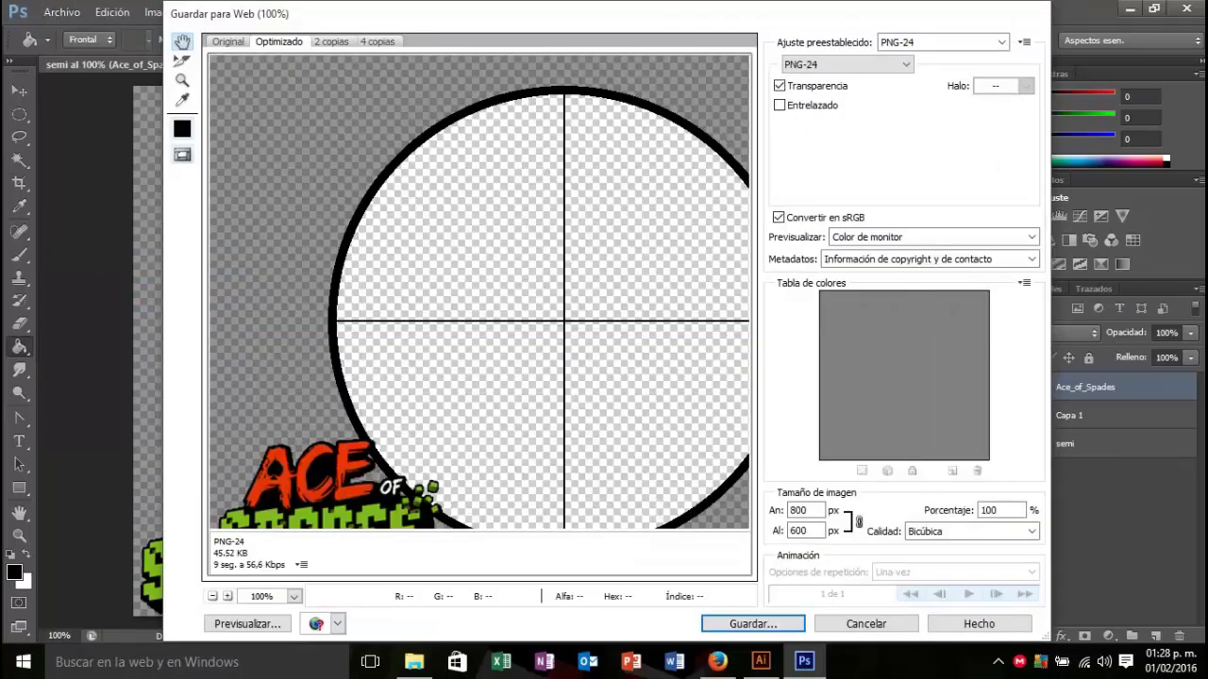
pyautogui.click(847, 64)
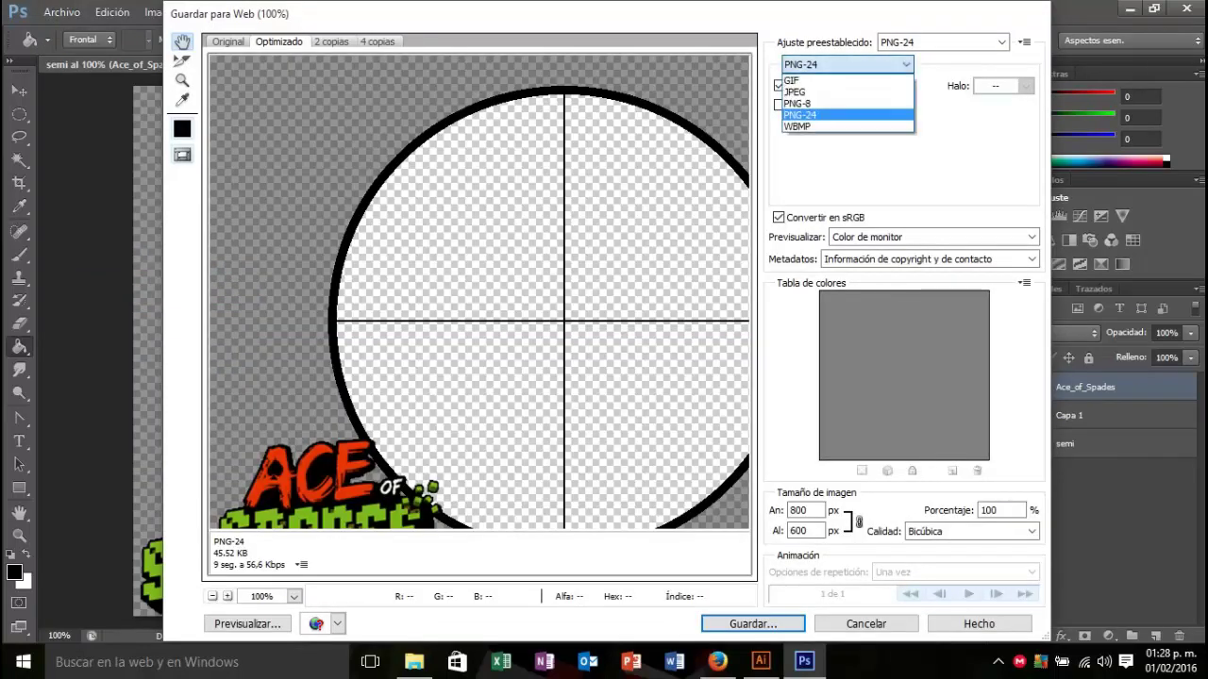
pyautogui.click(799, 115)
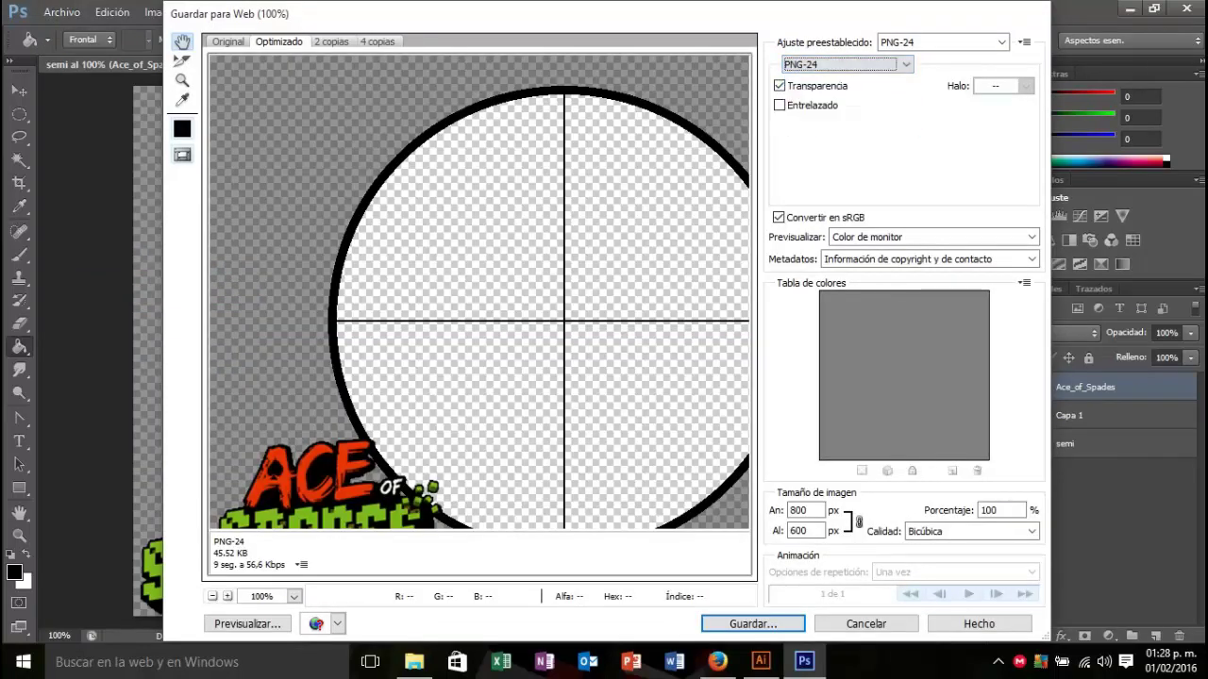
pyautogui.moveTo(566, 320)
pyautogui.mouseDown()
pyautogui.moveTo(505, 290)
pyautogui.moveTo(561, 263)
pyautogui.mouseUp()
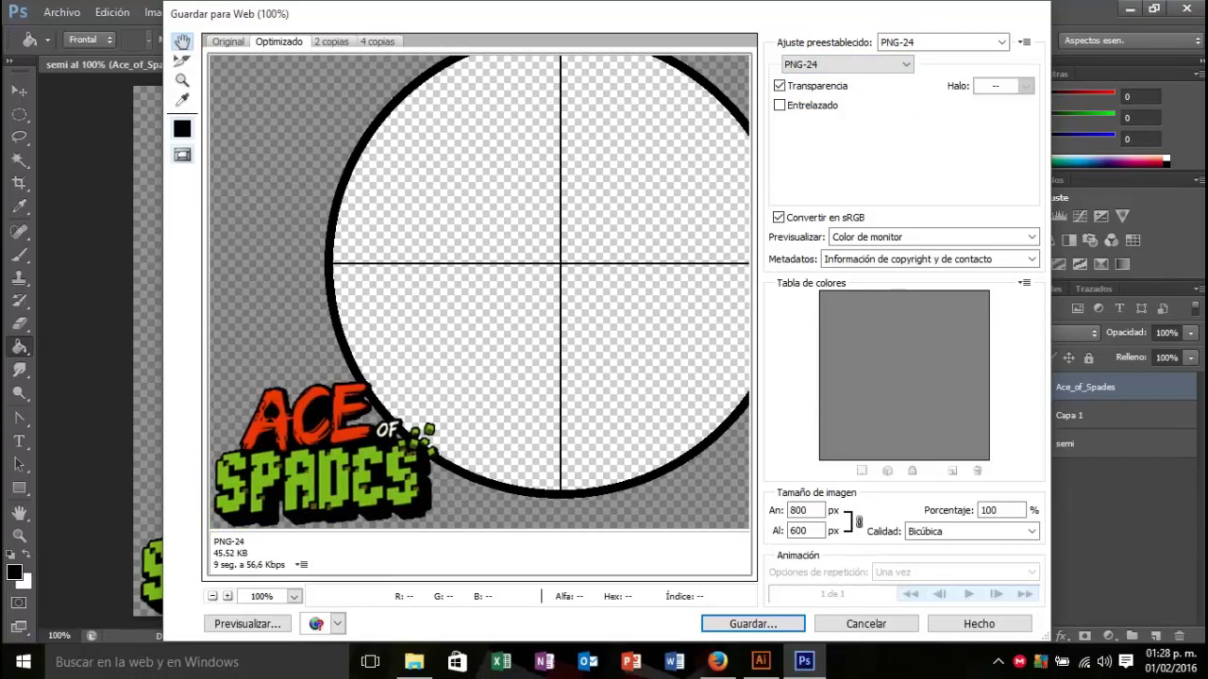
pyautogui.click(752, 624)
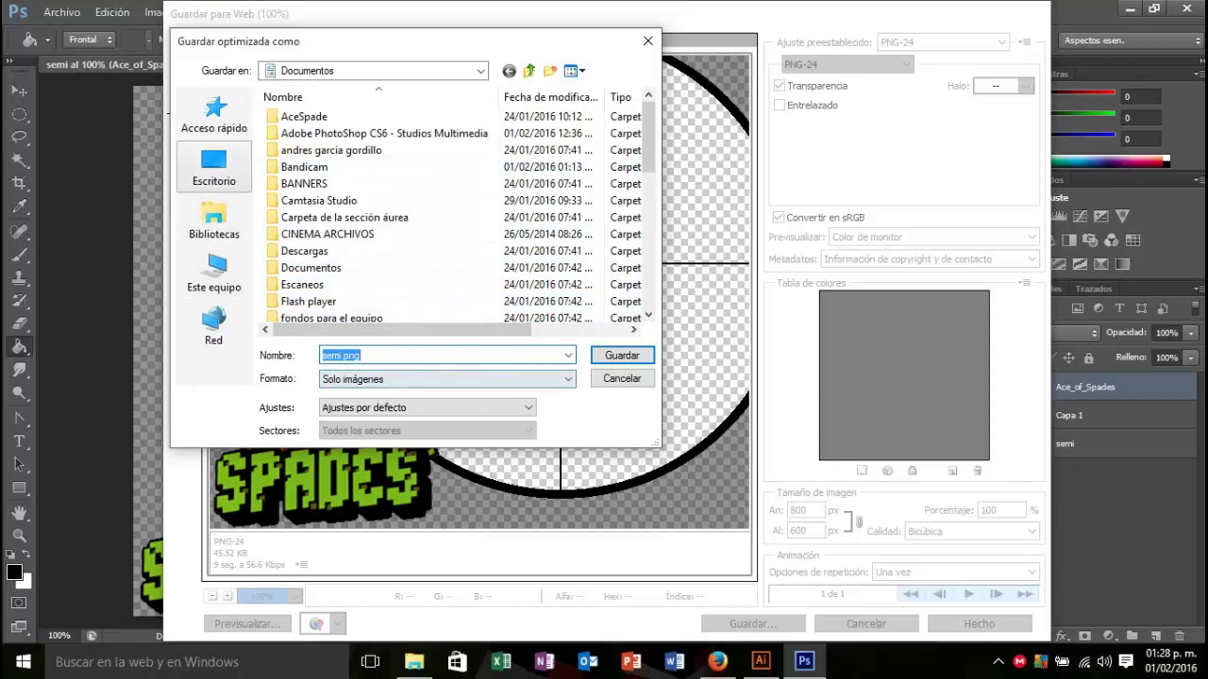
# Step: Save the export as semi.png in the Imágenes library, replacing the existing file
pyautogui.click(213, 168)
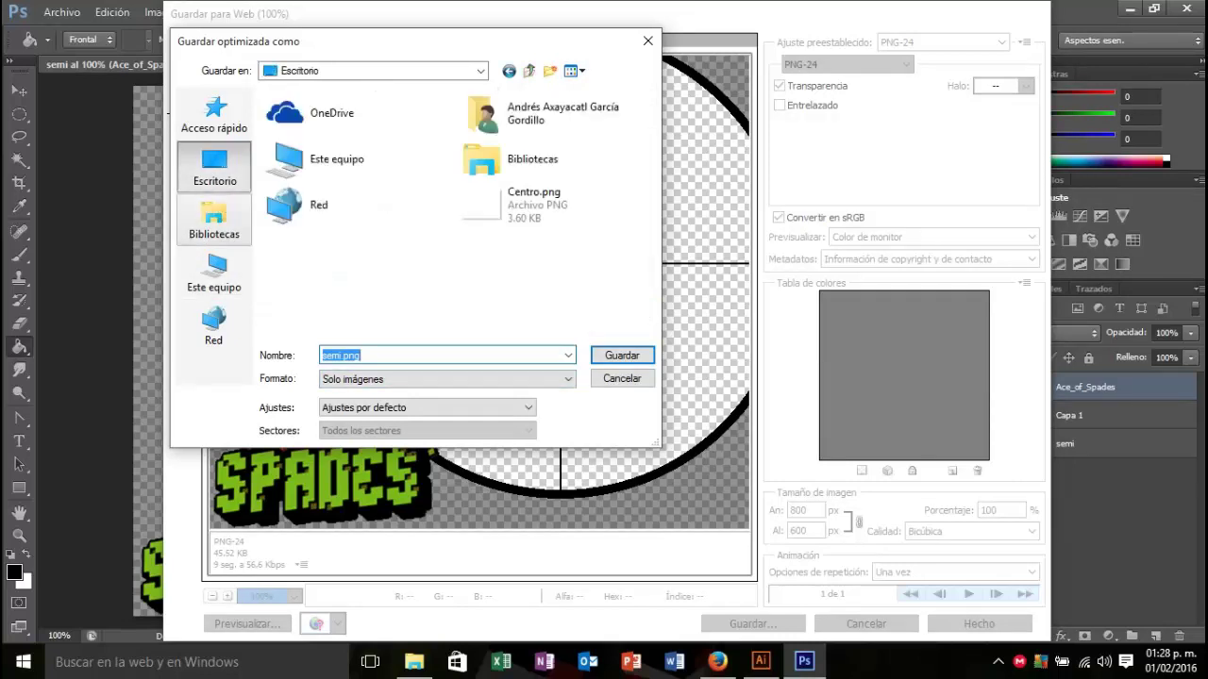
pyautogui.click(213, 221)
pyautogui.doubleClick(528, 159)
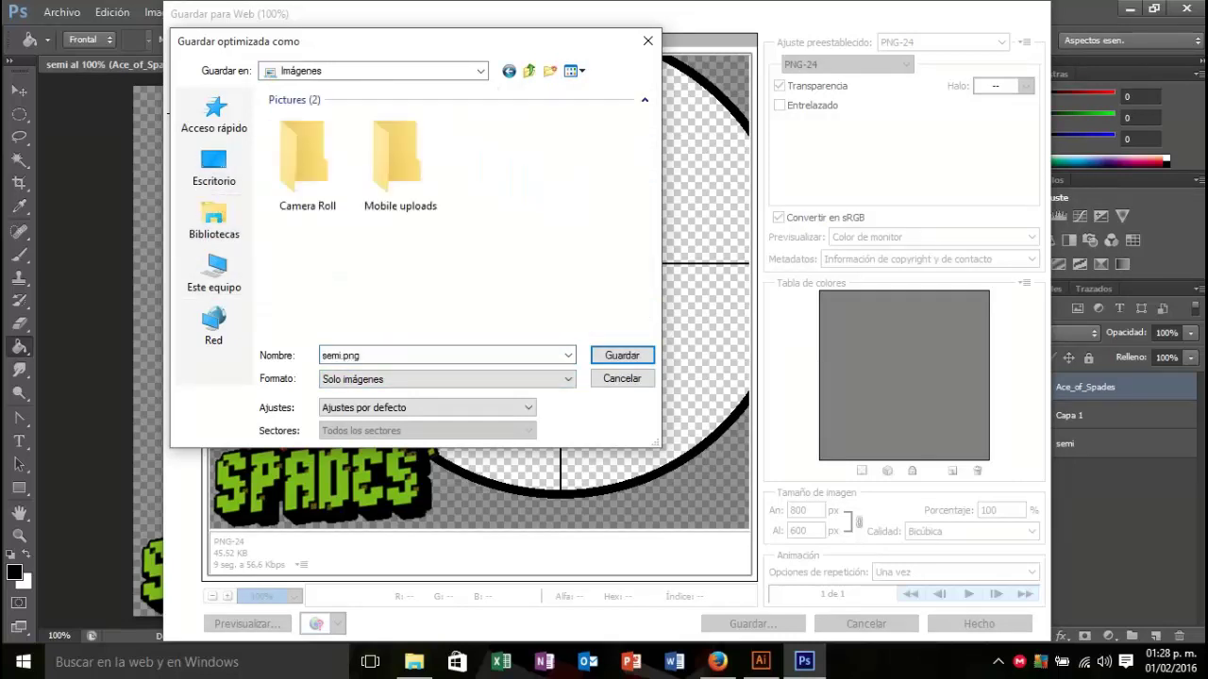
pyautogui.press('Return')
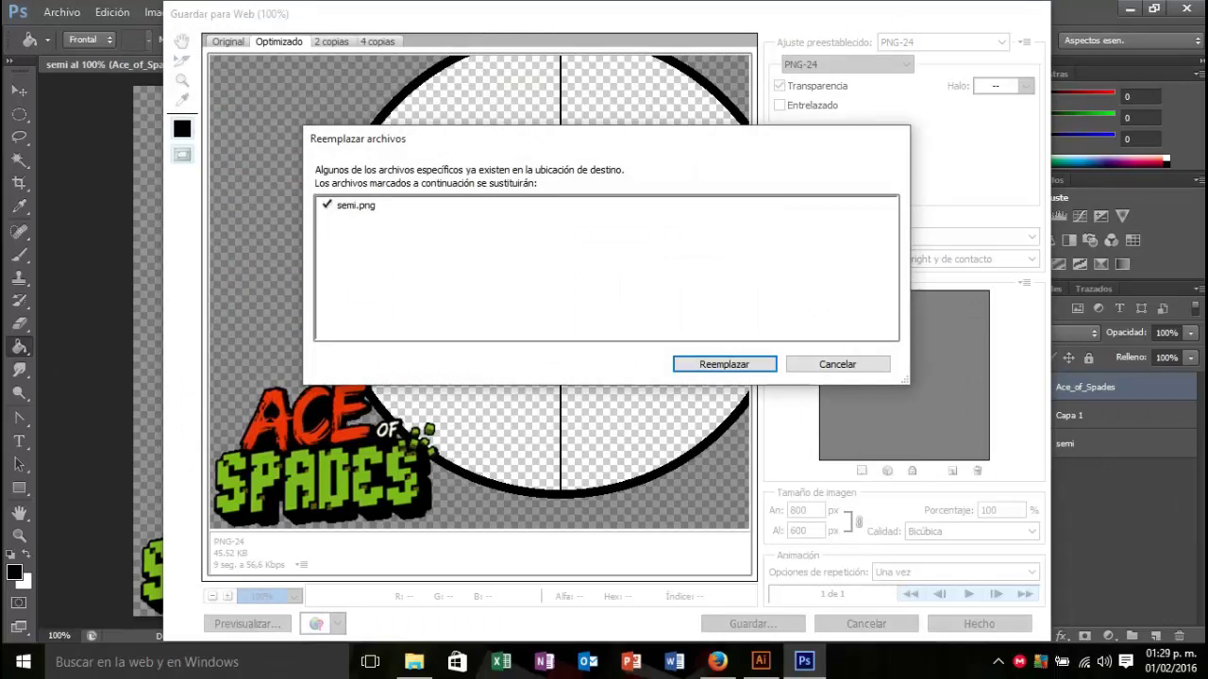
pyautogui.press('Return')
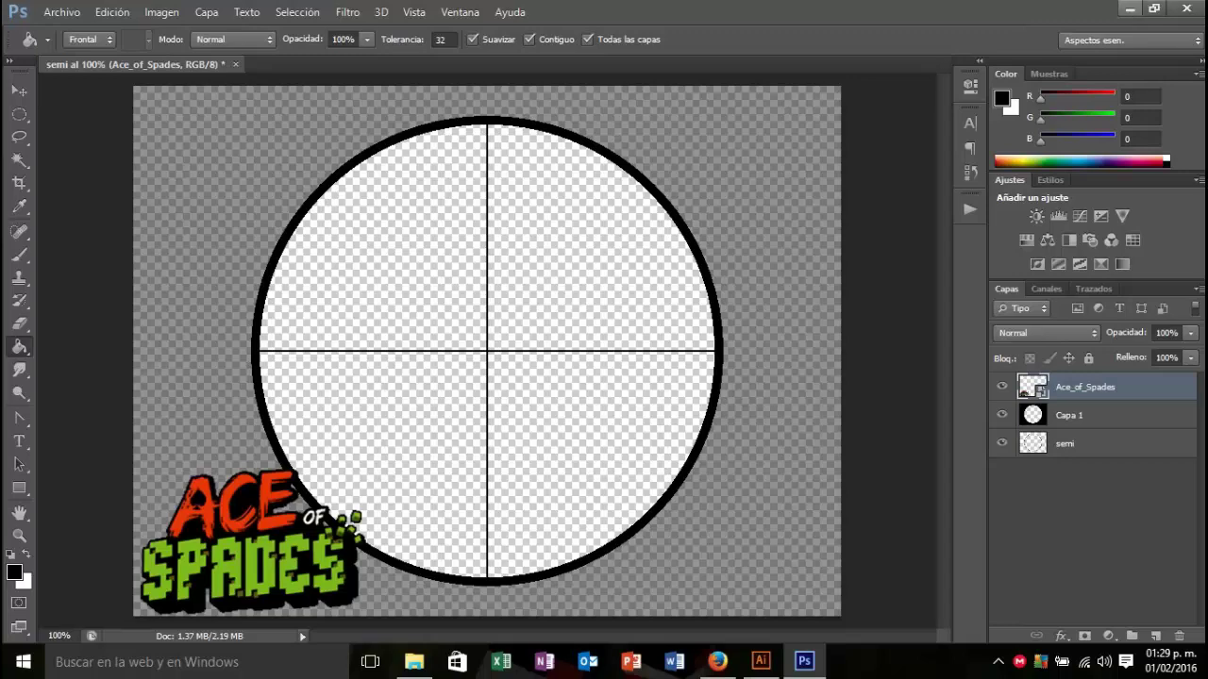
# Step: Minimize Photoshop to reveal the Windows desktop
pyautogui.click(1130, 8)
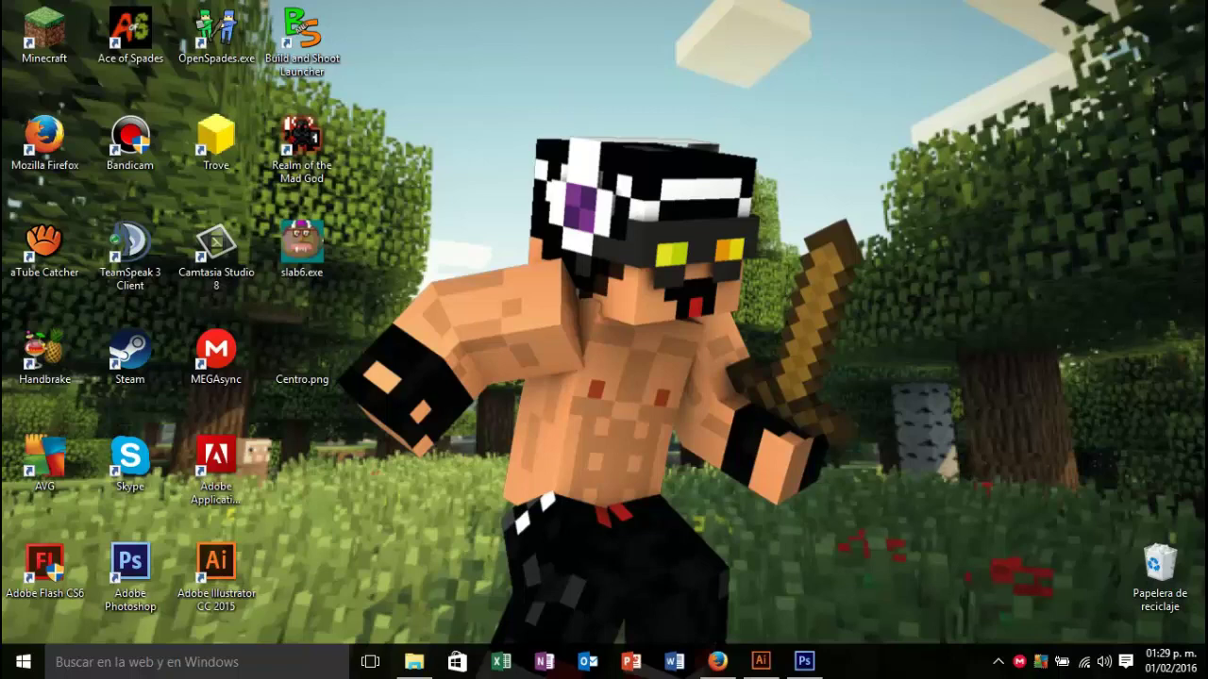
# Step: Run %appdata% from the Win+R dialog to open the AppData Roaming folder
pyautogui.press('super+r')
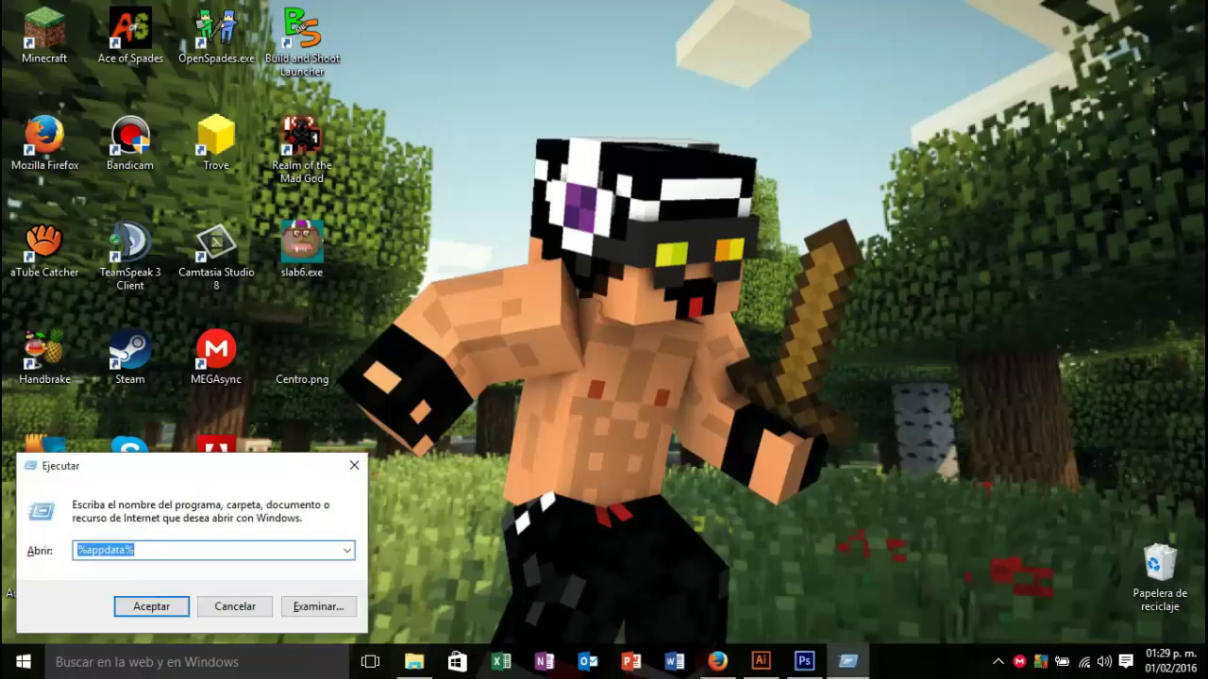
pyautogui.moveTo(189, 465); pyautogui.dragTo(523, 399)
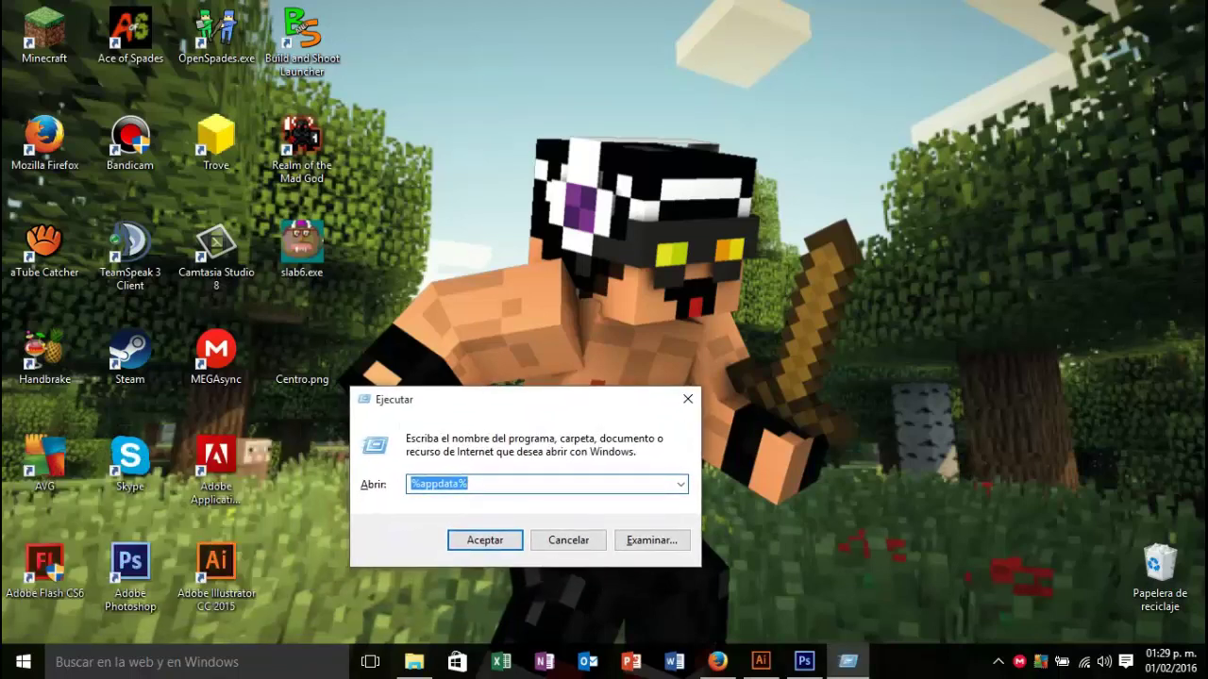
pyautogui.press('super')
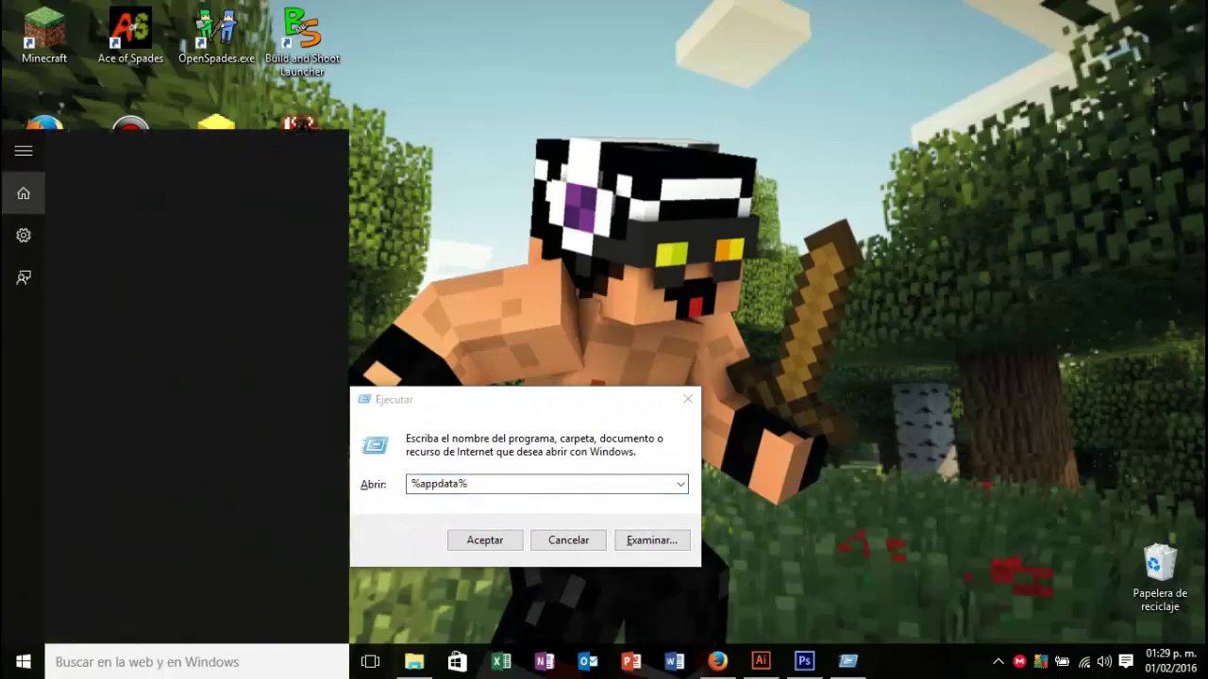
pyautogui.write('ej')
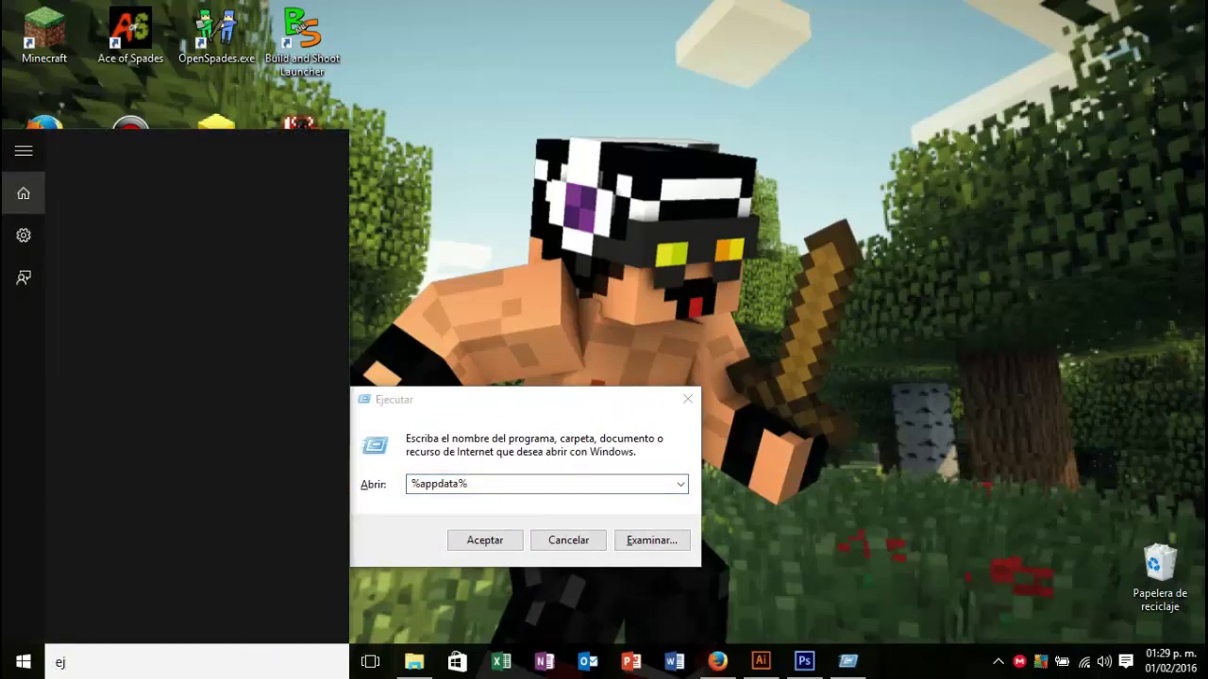
pyautogui.write('ec')
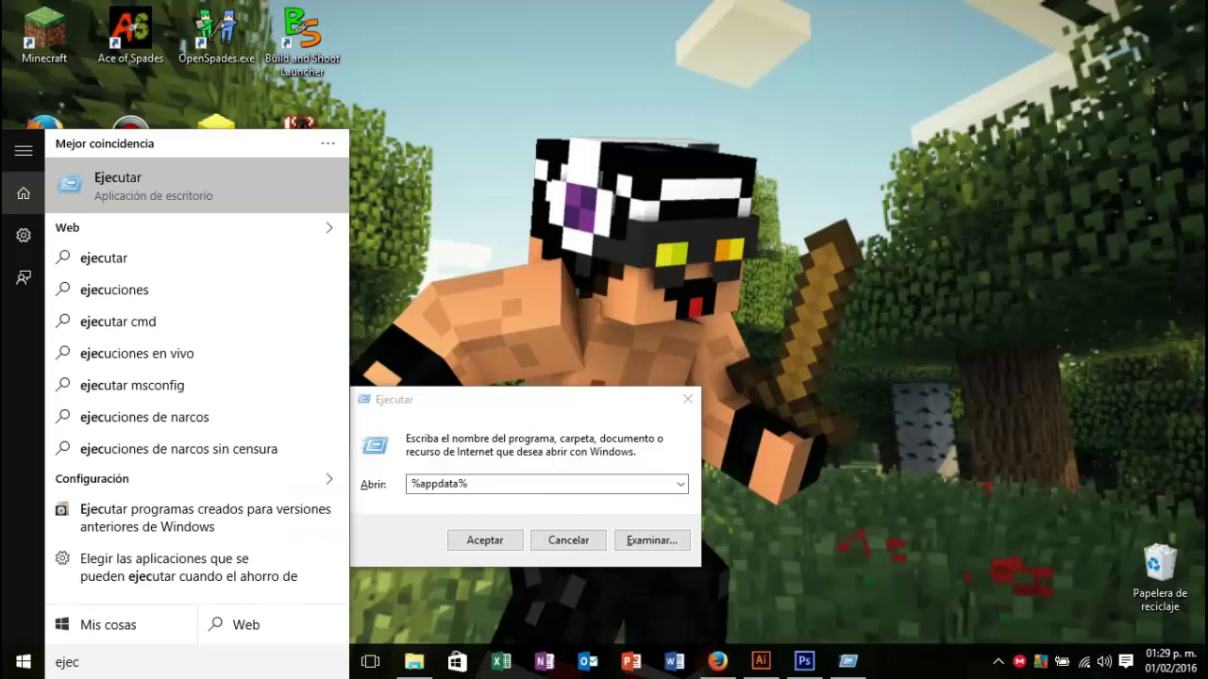
pyautogui.press('BackSpace')
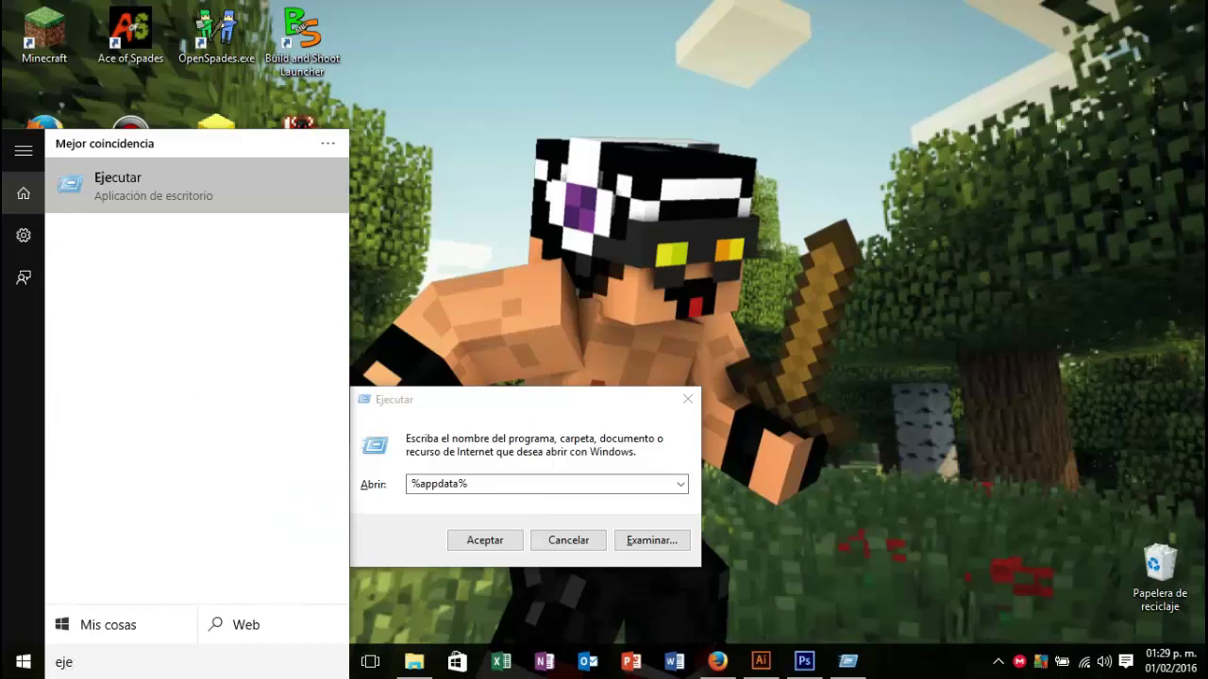
pyautogui.press('BackSpace')
pyautogui.press('BackSpace')
pyautogui.press('BackSpace')
pyautogui.press('Escape')
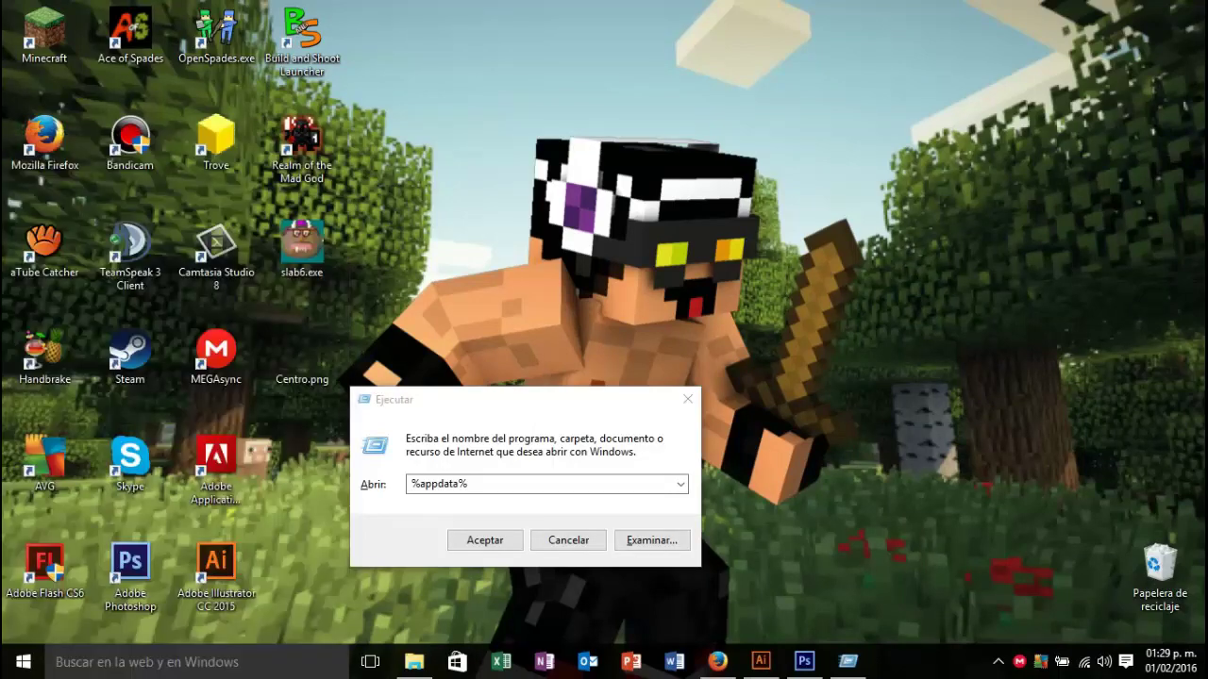
pyautogui.press('super+r')
pyautogui.press('BackSpace')
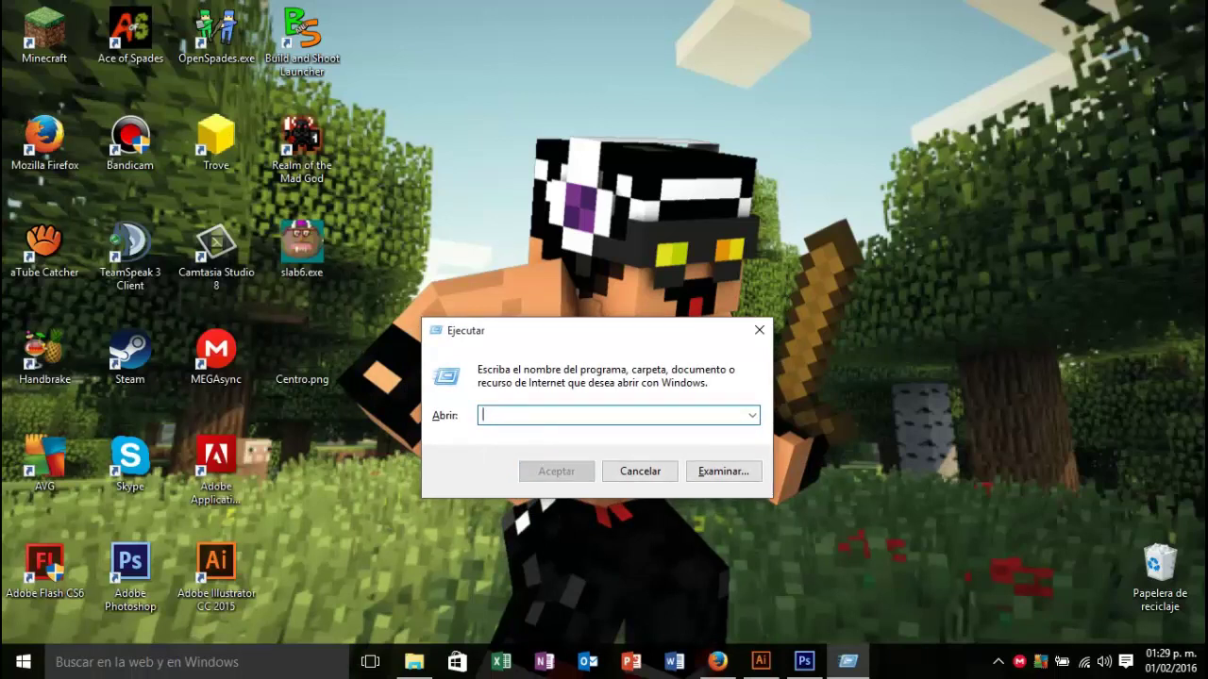
pyautogui.write('%appdata')
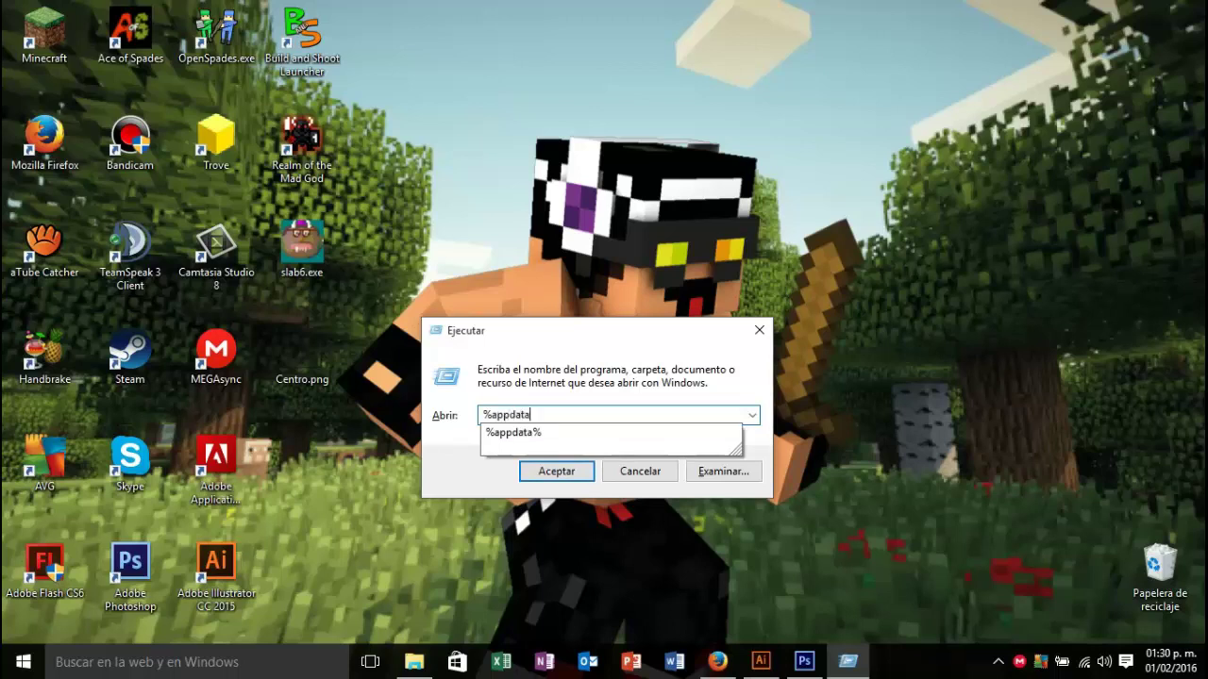
pyautogui.write('%')
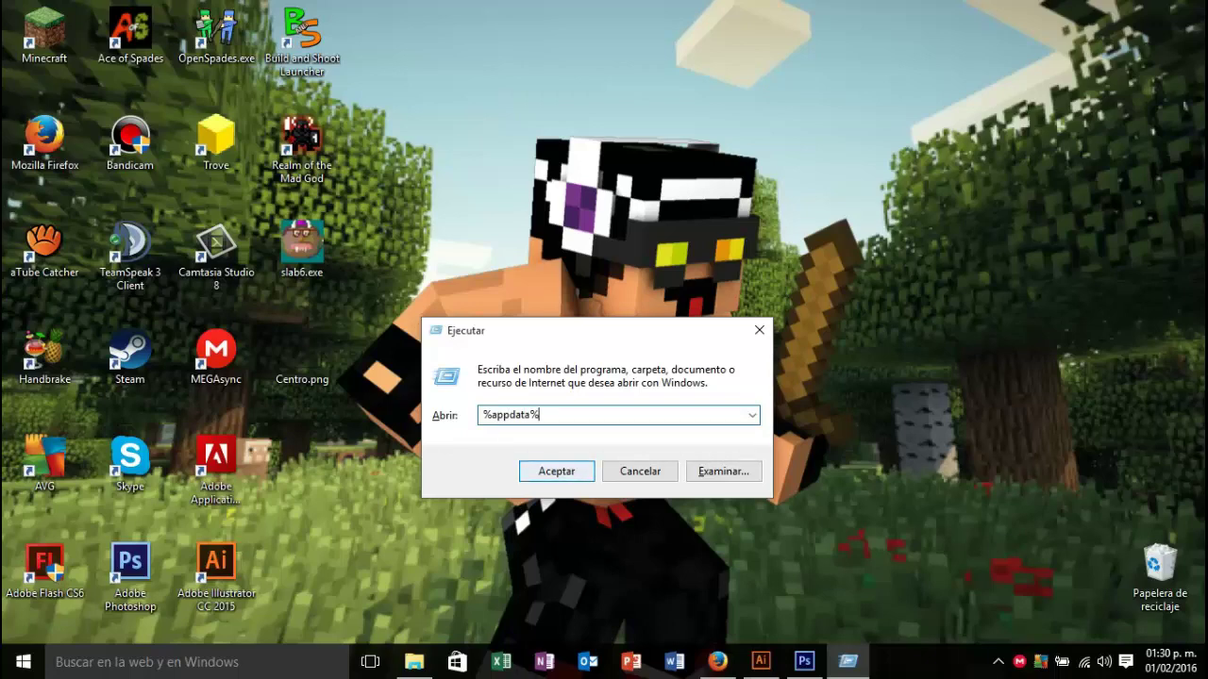
pyautogui.press('Return')
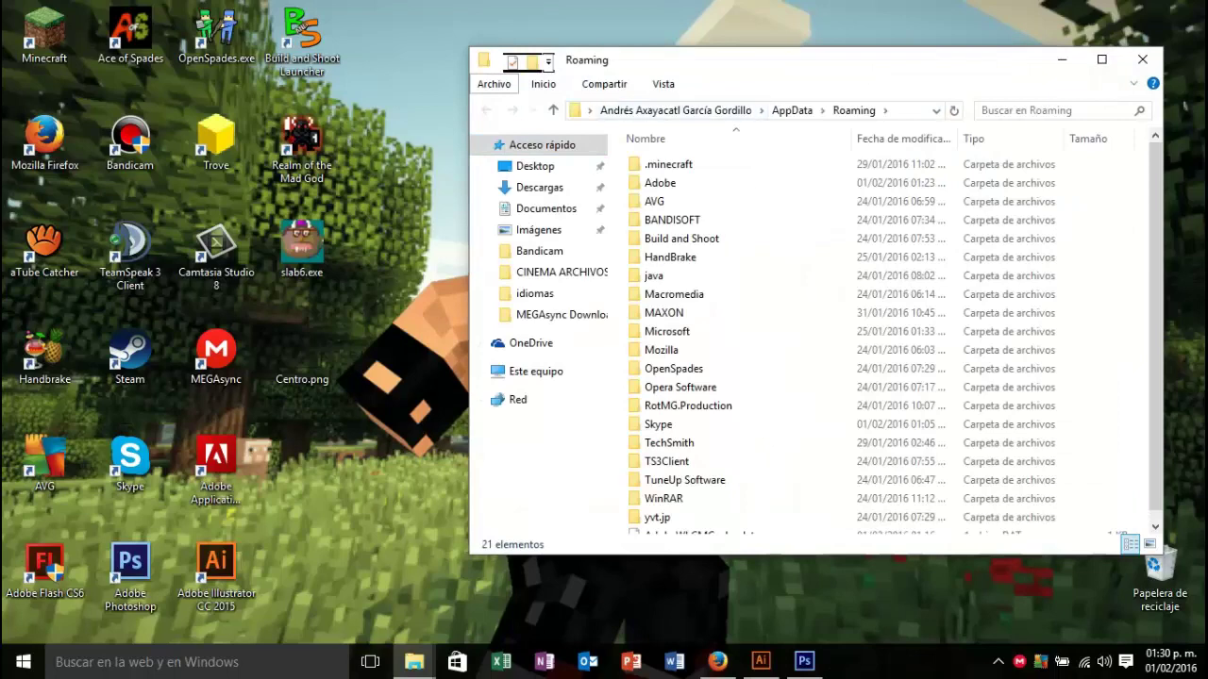
# Step: Open Build and Shoot > Game Installations > 0.75 > png, then minimize the window
pyautogui.moveTo(755, 59); pyautogui.dragTo(555, 52)
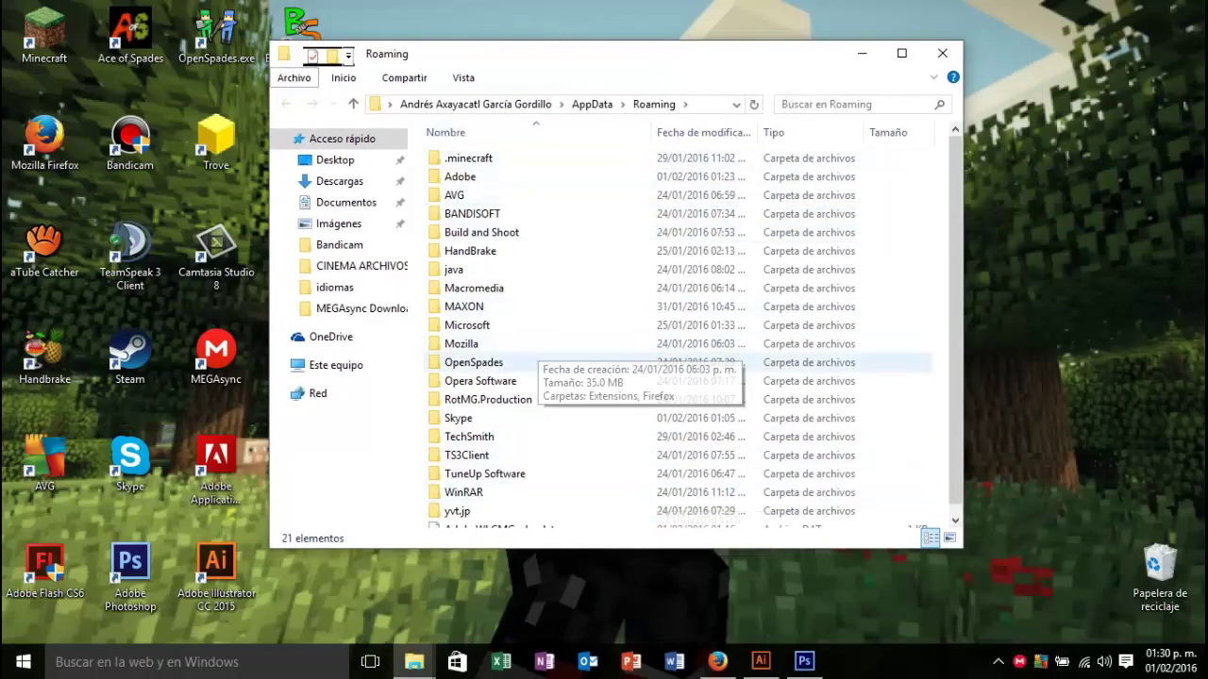
pyautogui.moveTo(566, 53); pyautogui.dragTo(645, 129)
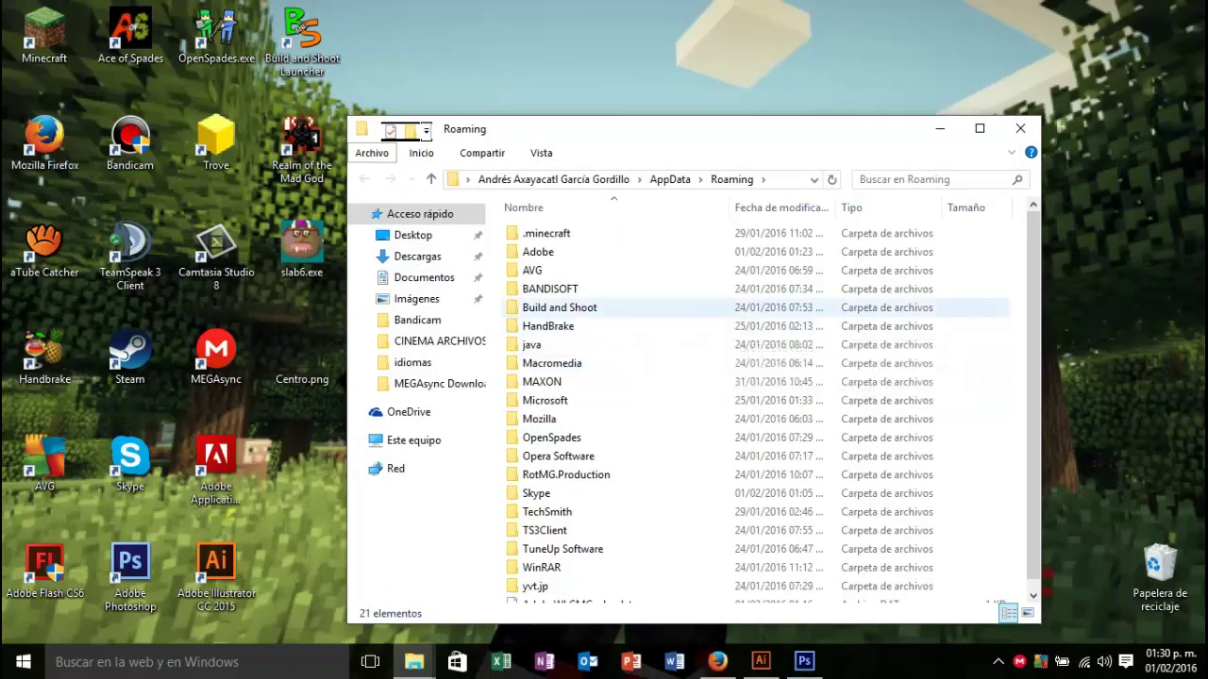
pyautogui.doubleClick(560, 307)
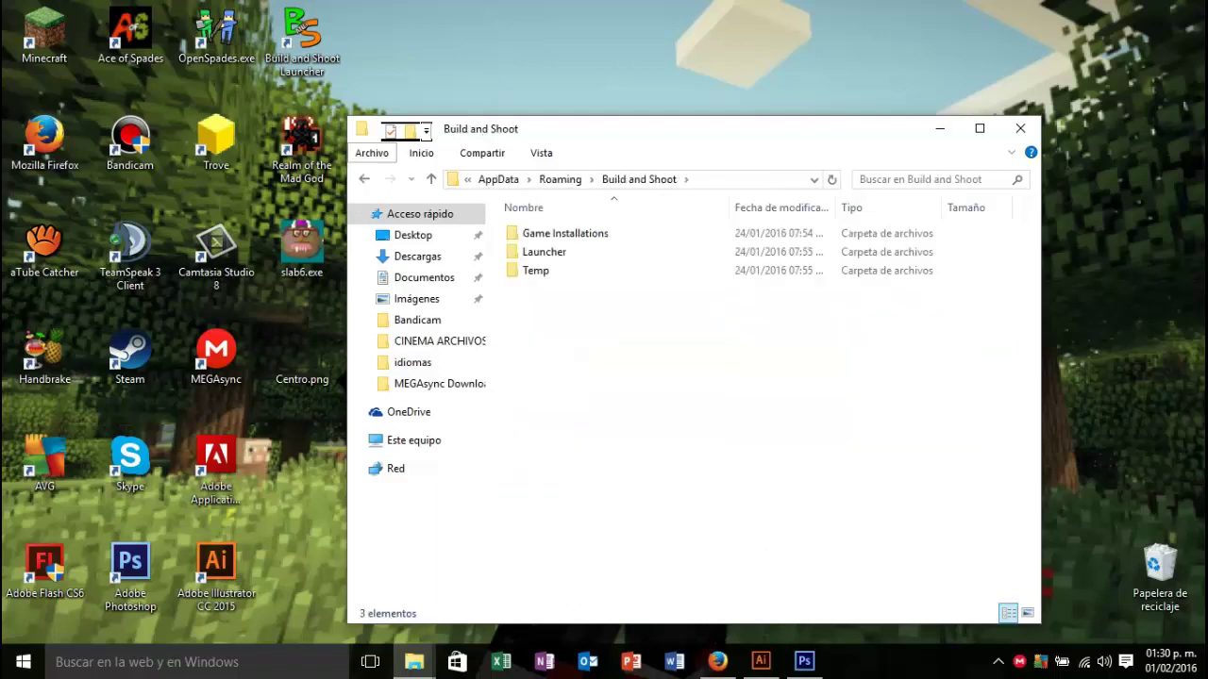
pyautogui.doubleClick(566, 233)
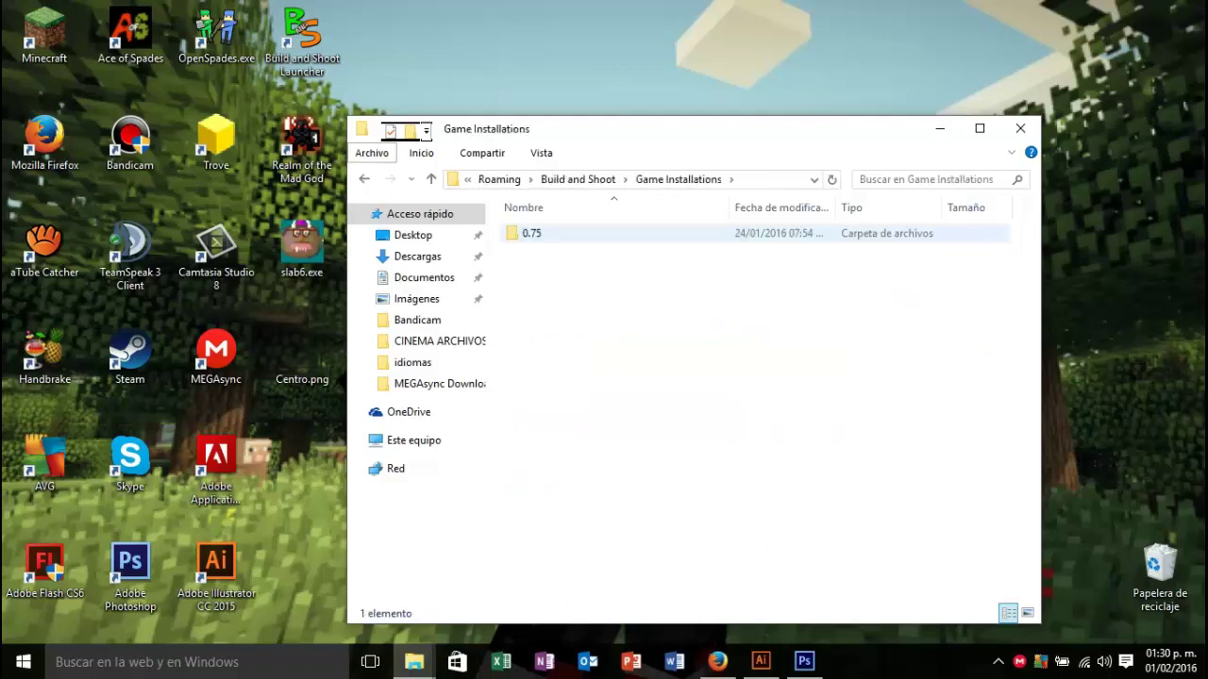
pyautogui.doubleClick(531, 233)
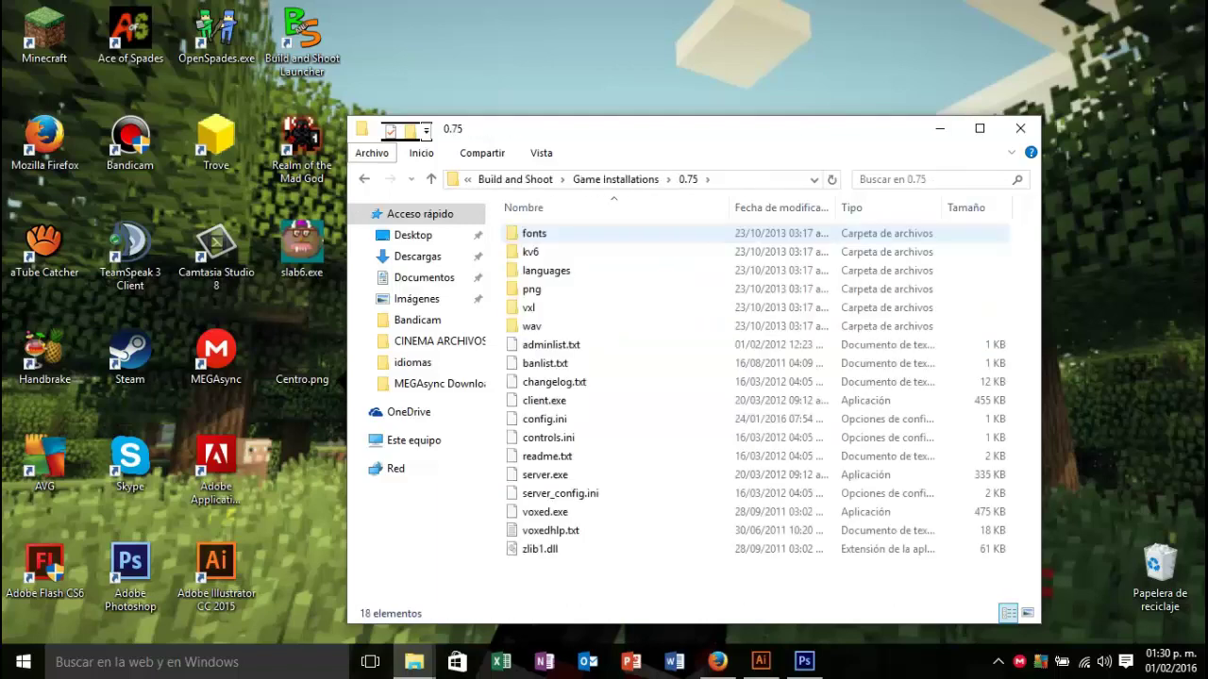
pyautogui.doubleClick(532, 289)
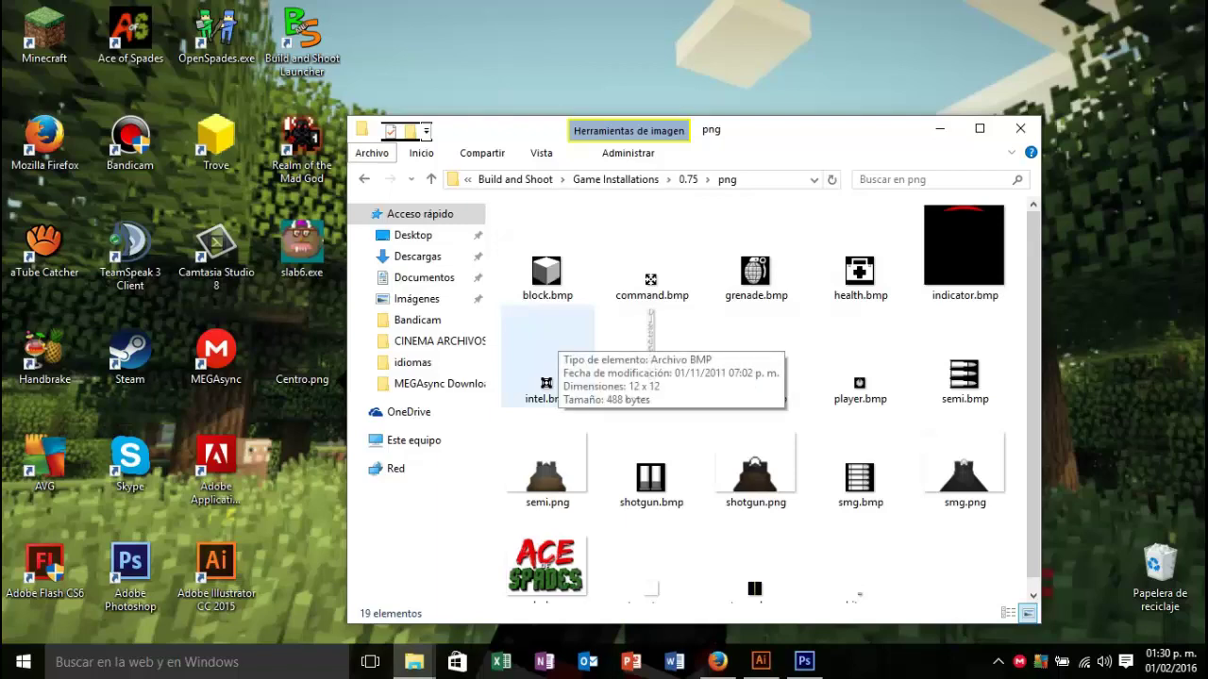
pyautogui.moveTo(802, 129); pyautogui.dragTo(563, 130)
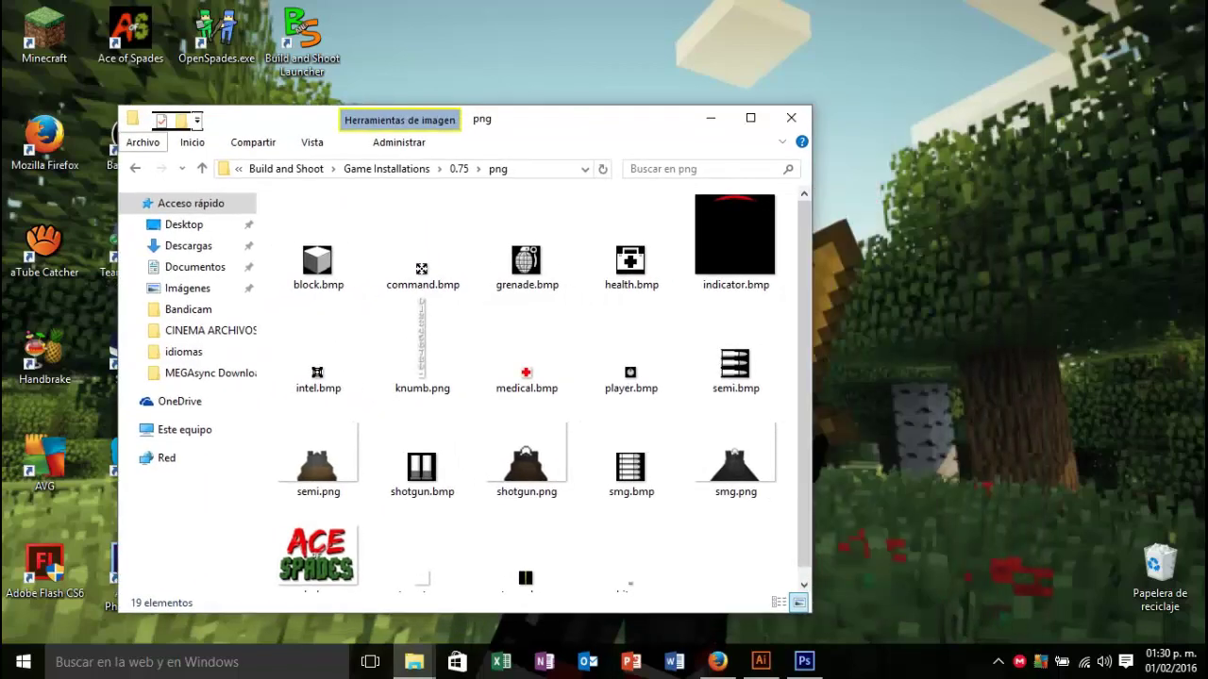
pyautogui.click(710, 118)
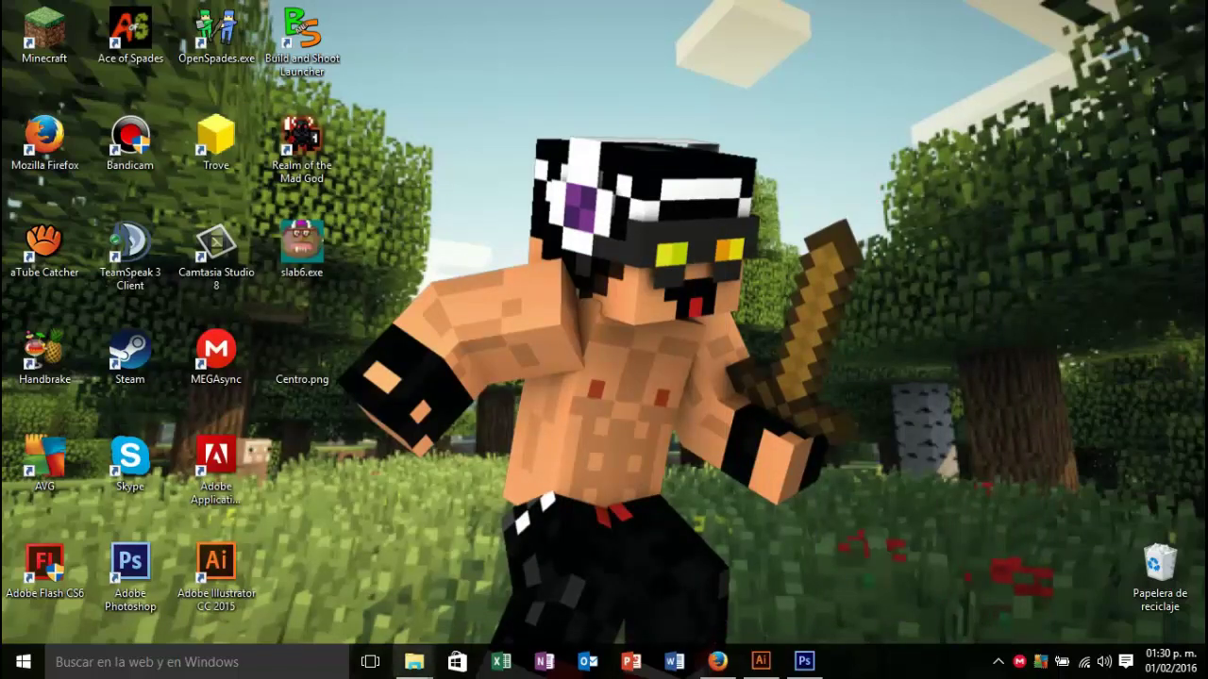
# Step: Open a new Explorer window on Imágenes and scroll down to semi.png
pyautogui.rightClick(414, 662)
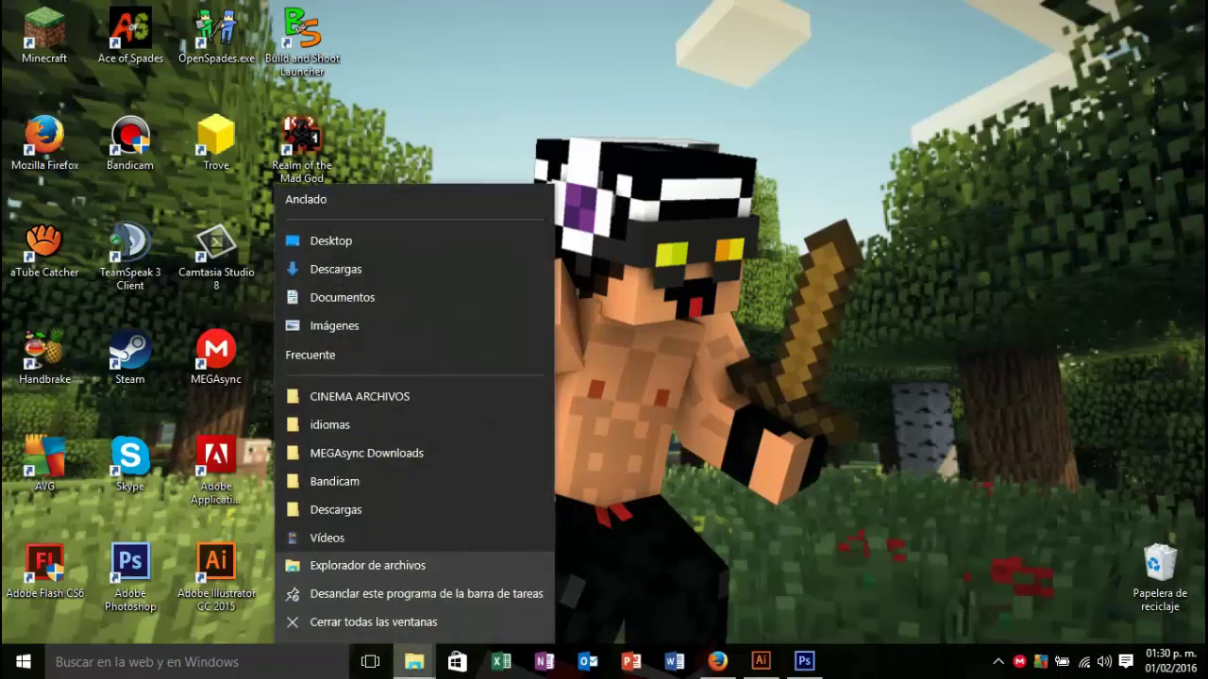
pyautogui.click(368, 566)
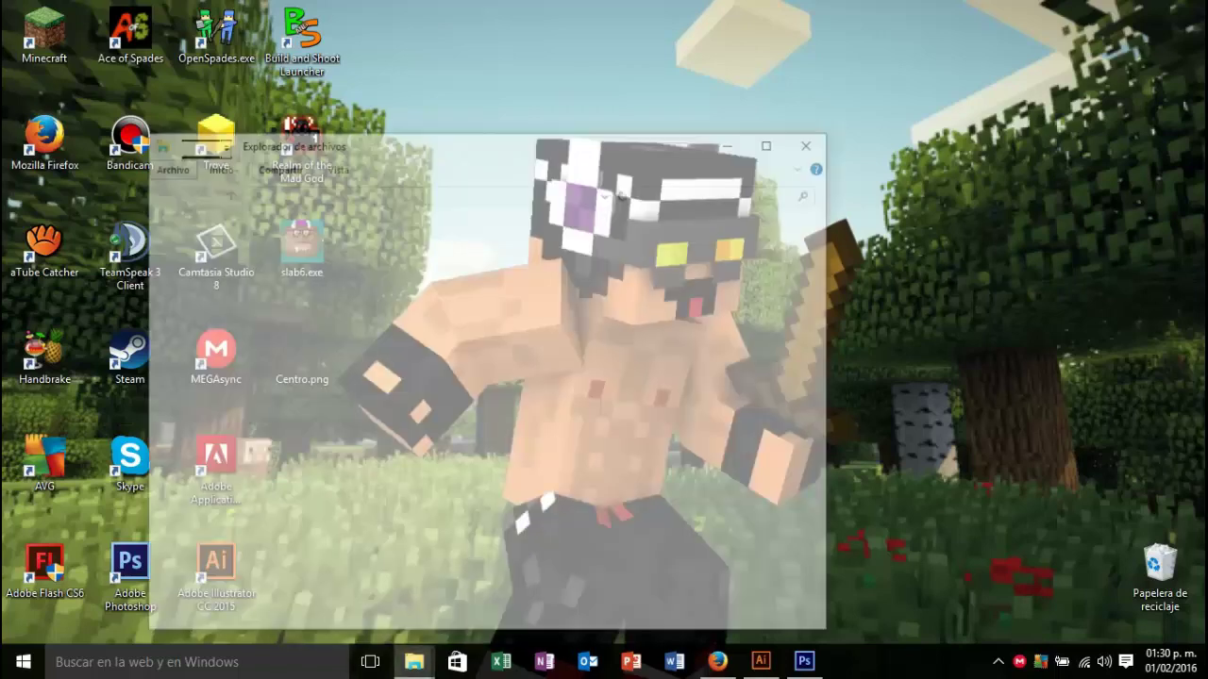
pyautogui.click(209, 310)
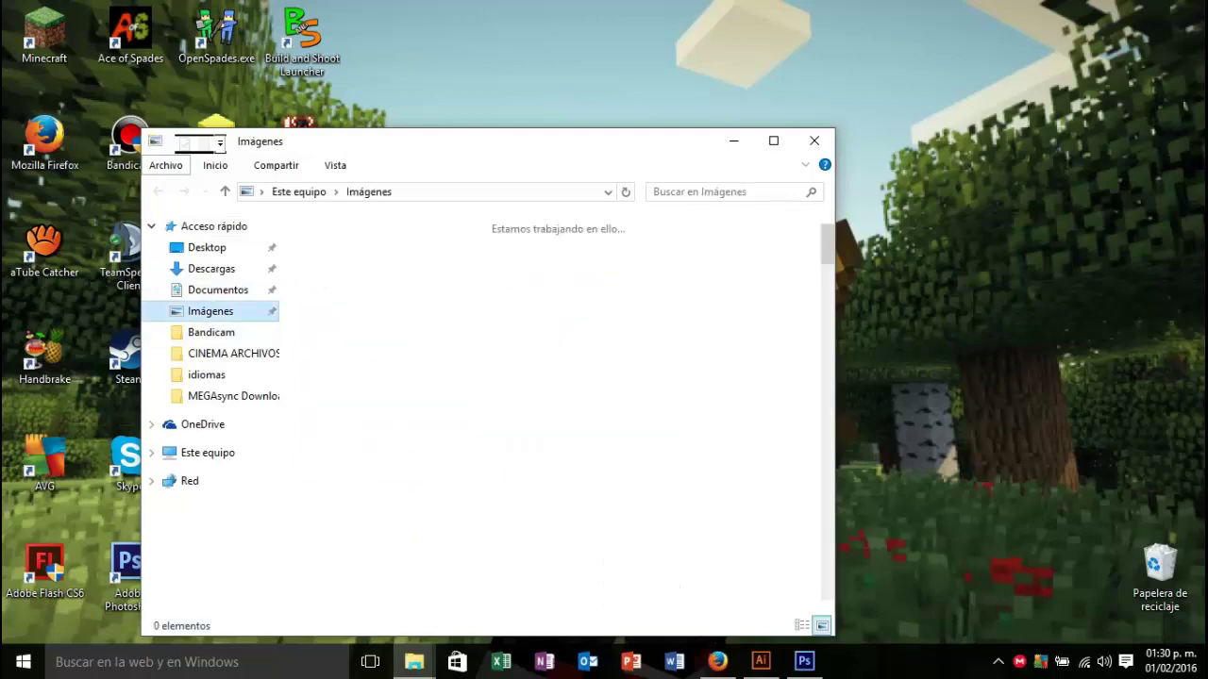
pyautogui.scroll(-3, 648, 226)
pyautogui.scroll(-3, 647, 227)
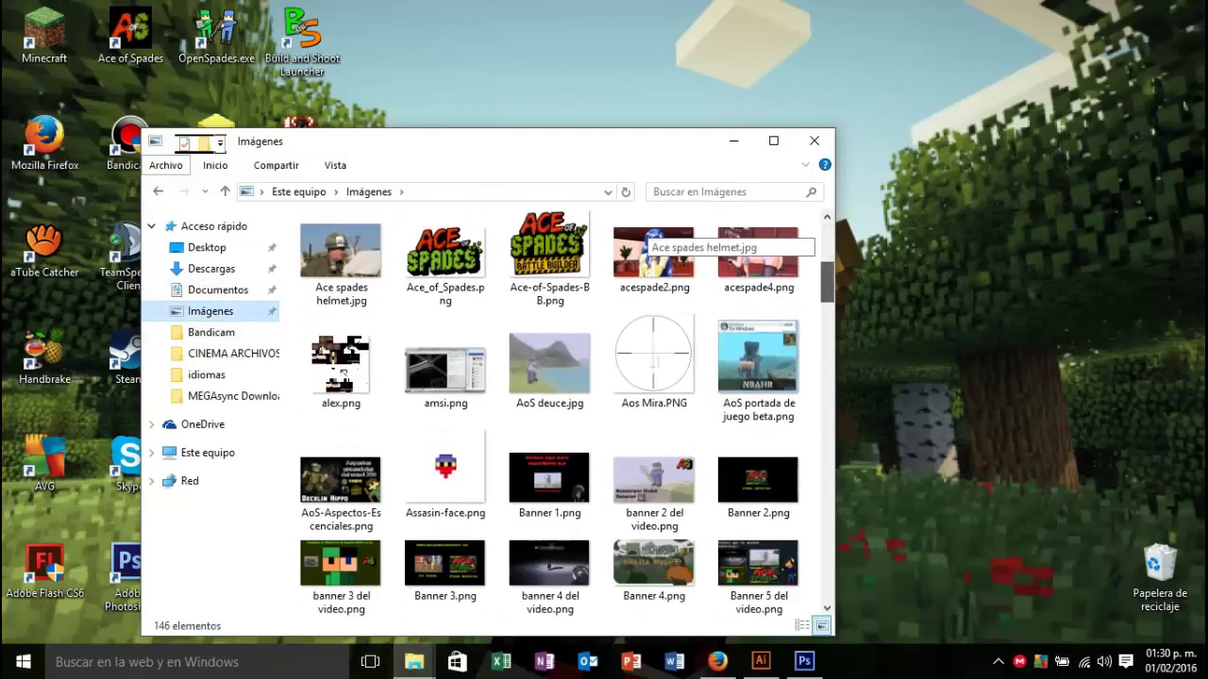
pyautogui.scroll(-2, 647, 226)
pyautogui.scroll(-2, 647, 227)
pyautogui.scroll(-2, 648, 232)
pyautogui.scroll(-4, 647, 231)
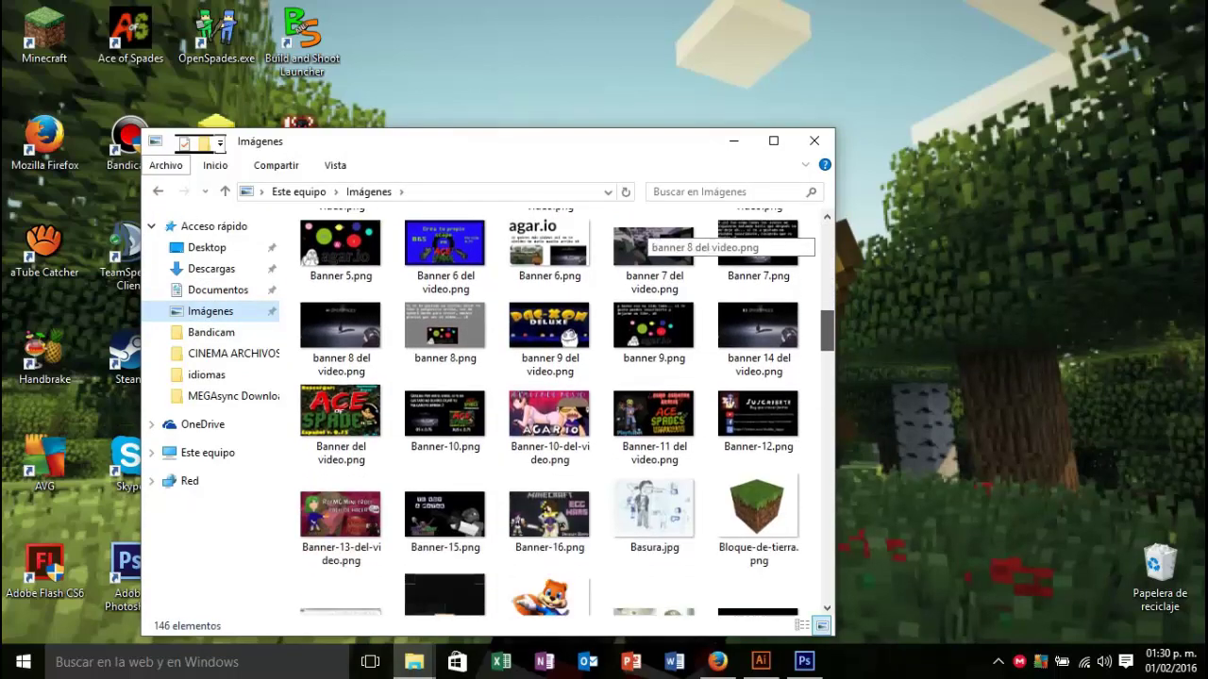
pyautogui.scroll(-3, 647, 231)
pyautogui.scroll(-2, 648, 231)
pyautogui.scroll(-3, 647, 231)
pyautogui.scroll(-3, 648, 231)
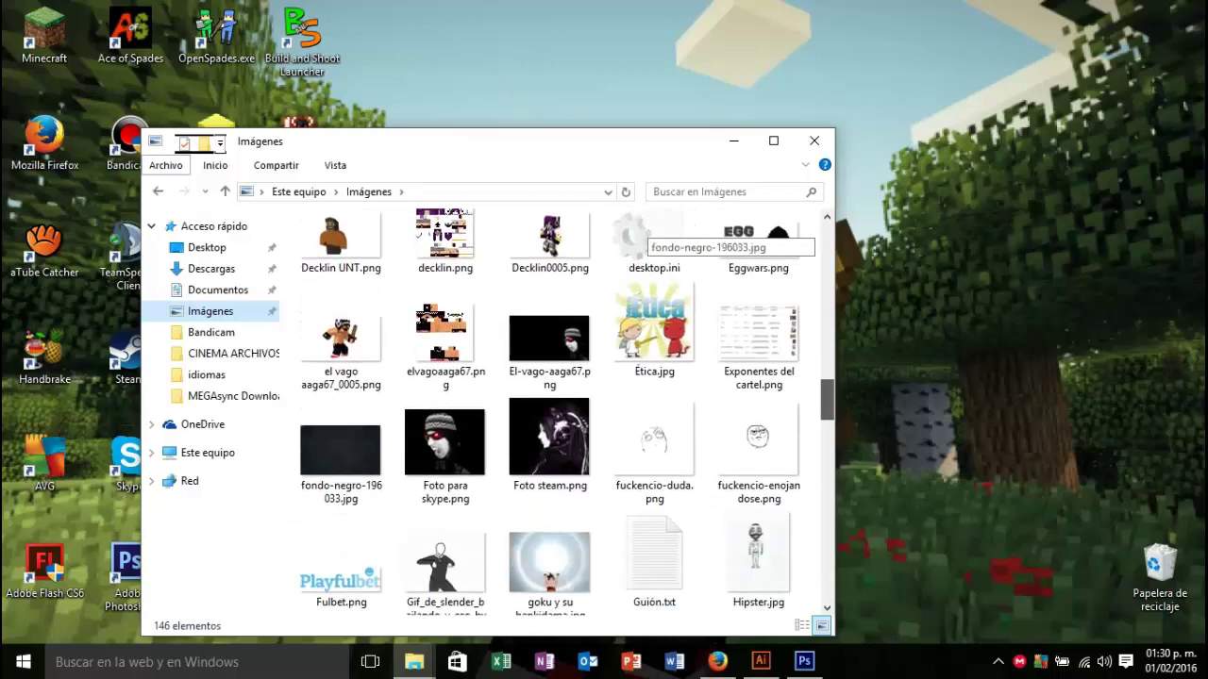
pyautogui.scroll(-2, 647, 231)
pyautogui.scroll(-3, 647, 232)
pyautogui.scroll(-3, 647, 231)
pyautogui.scroll(-2, 647, 231)
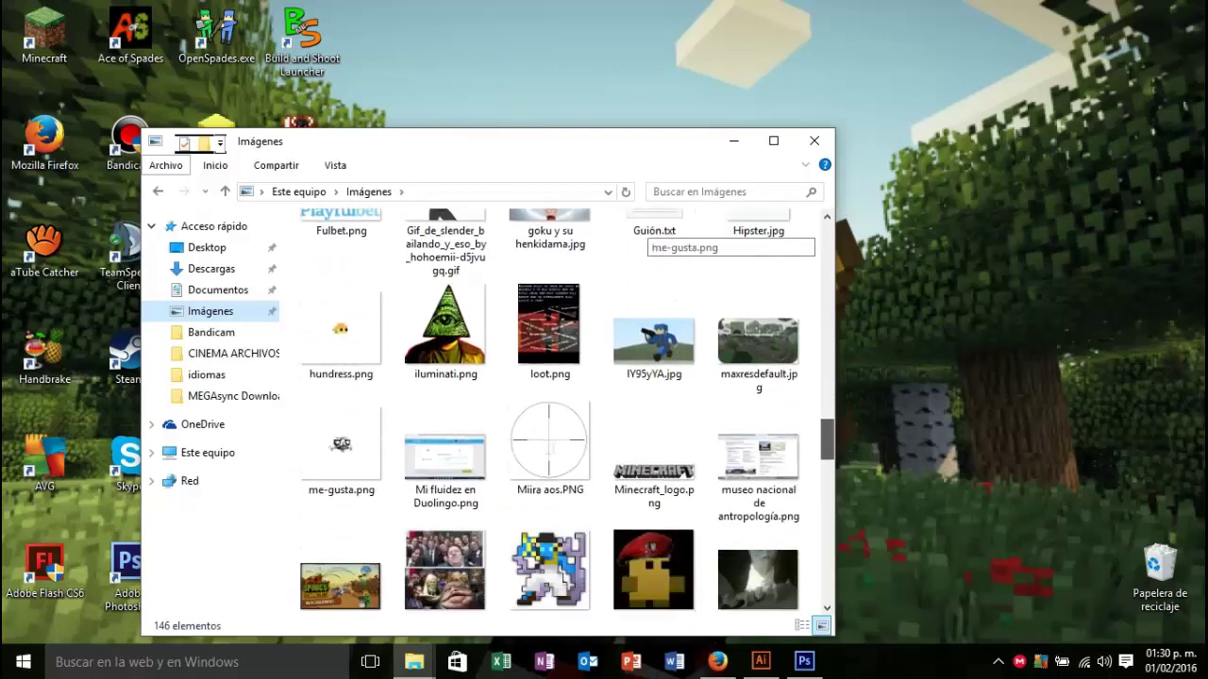
pyautogui.scroll(-2, 648, 232)
pyautogui.scroll(-2, 647, 231)
pyautogui.scroll(1, 647, 232)
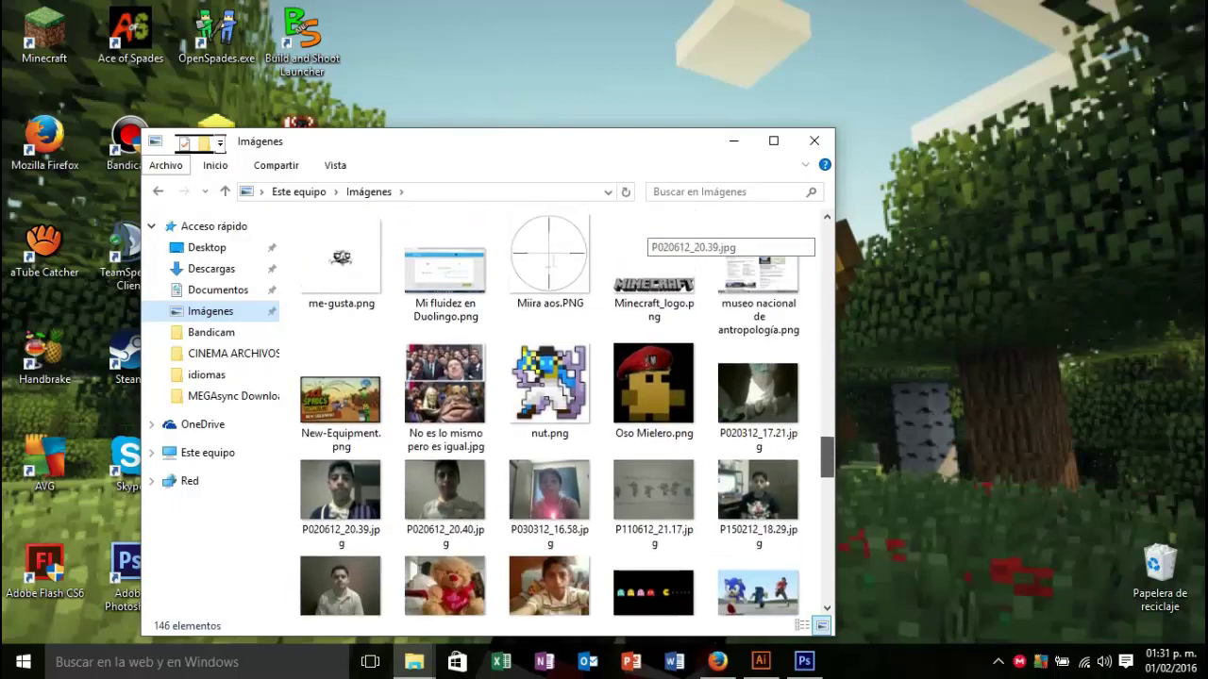
pyautogui.scroll(3, 647, 231)
pyautogui.scroll(2, 647, 231)
pyautogui.scroll(2, 647, 231)
pyautogui.scroll(2, 647, 232)
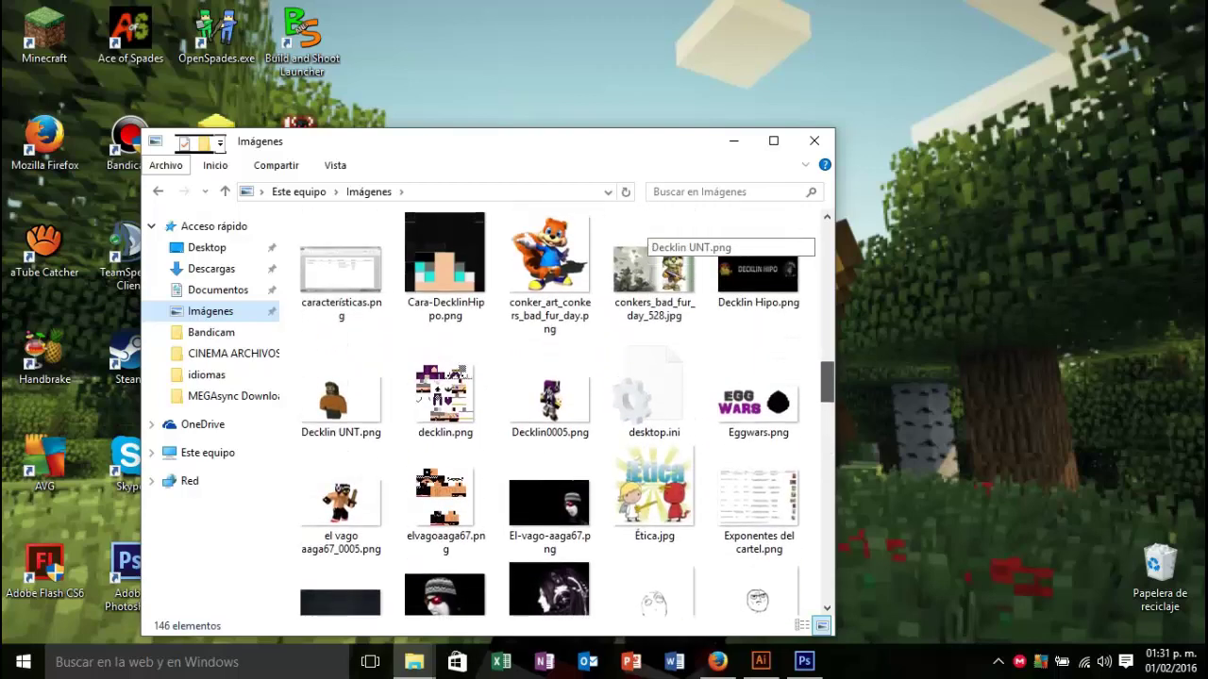
pyautogui.scroll(2, 648, 231)
pyautogui.scroll(-3, 647, 231)
pyautogui.scroll(-3, 647, 231)
pyautogui.scroll(-3, 647, 232)
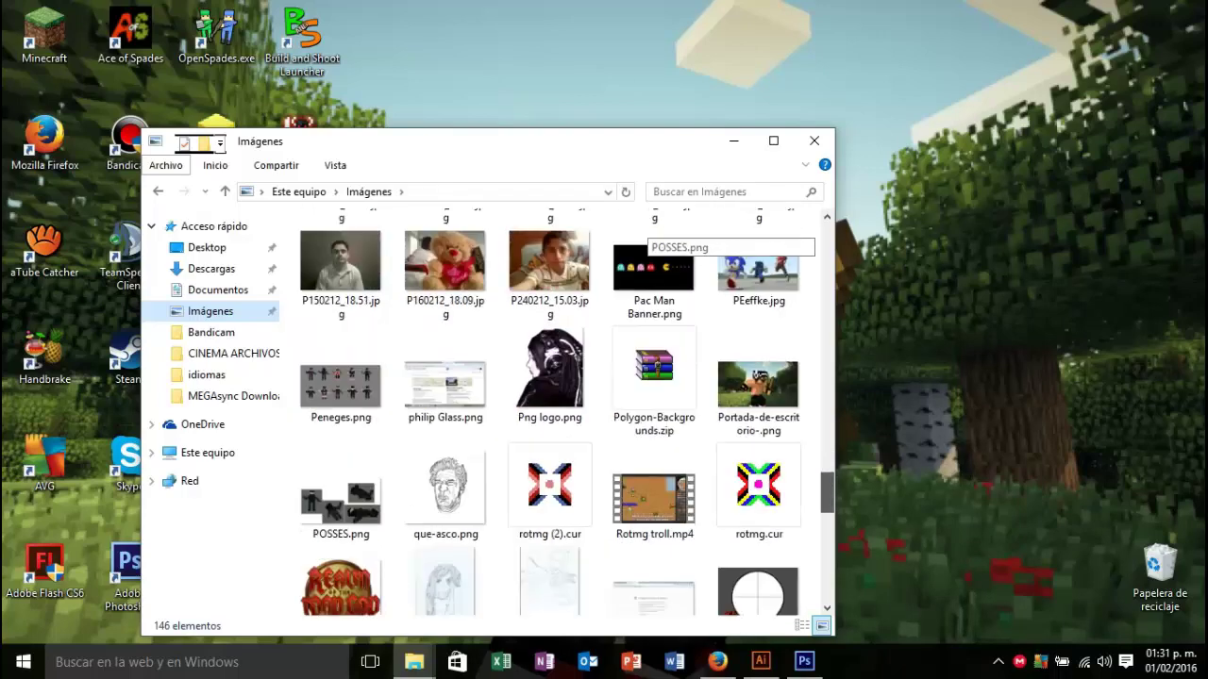
pyautogui.scroll(-2, 648, 231)
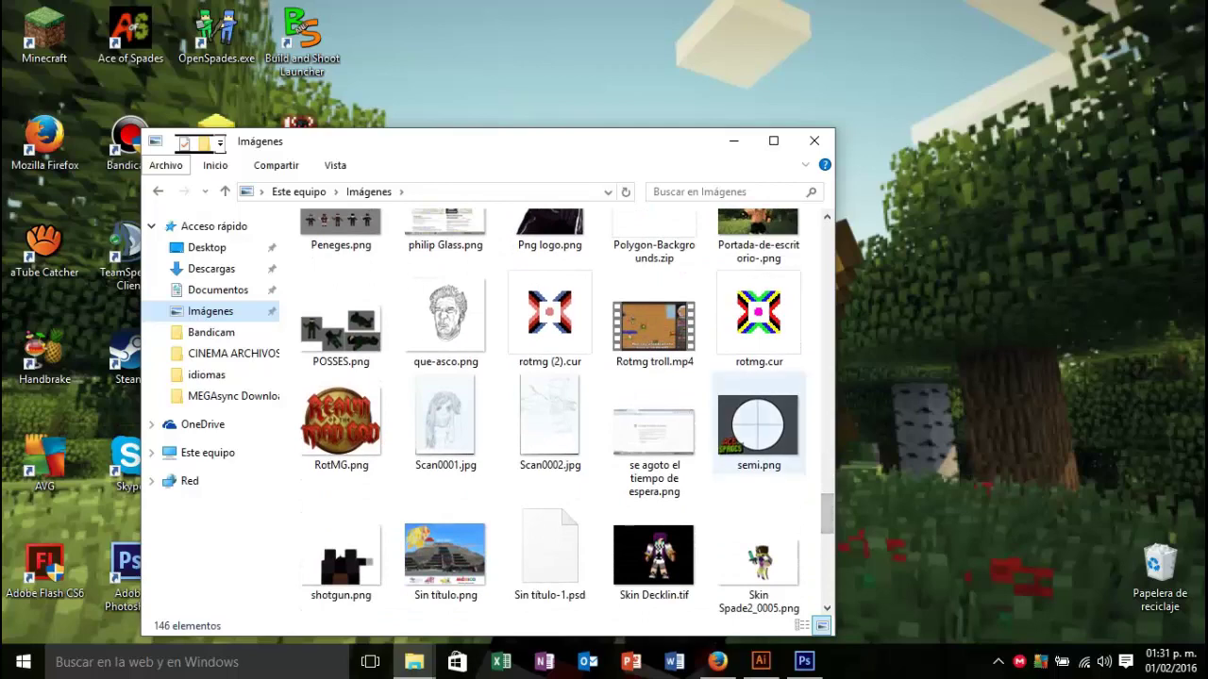
# Step: Arrange the Imágenes and png windows side by side with semi.png in view
pyautogui.moveTo(566, 141); pyautogui.dragTo(1205, 132)
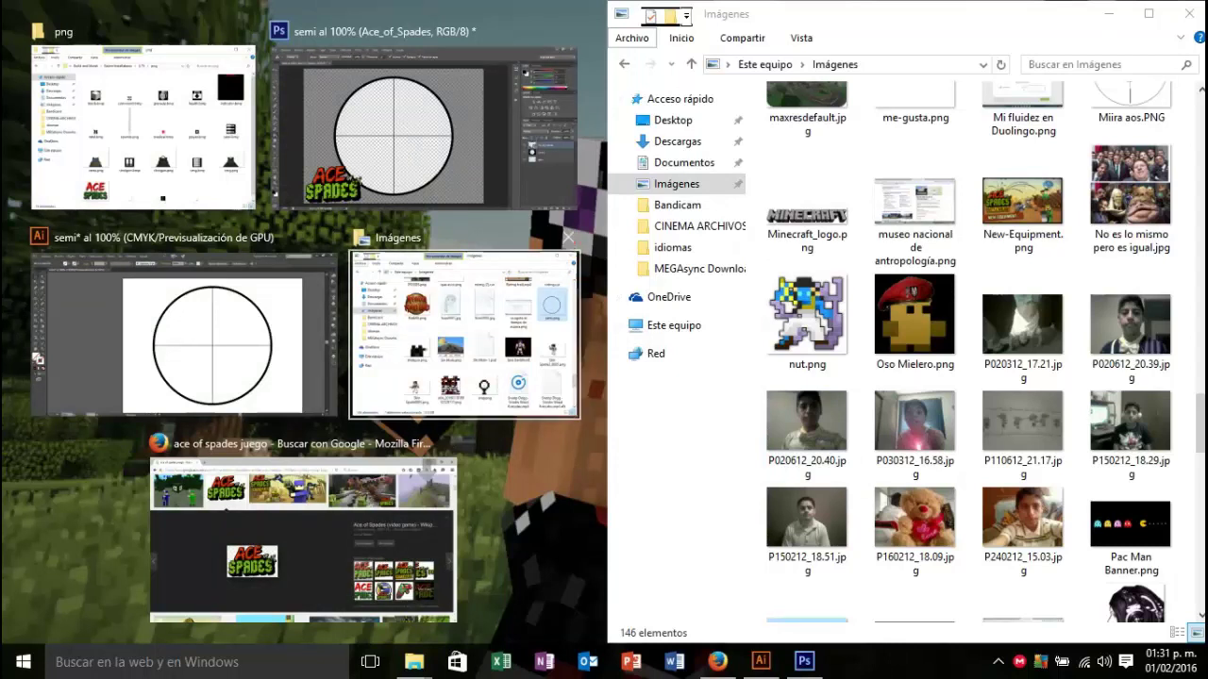
pyautogui.click(568, 237)
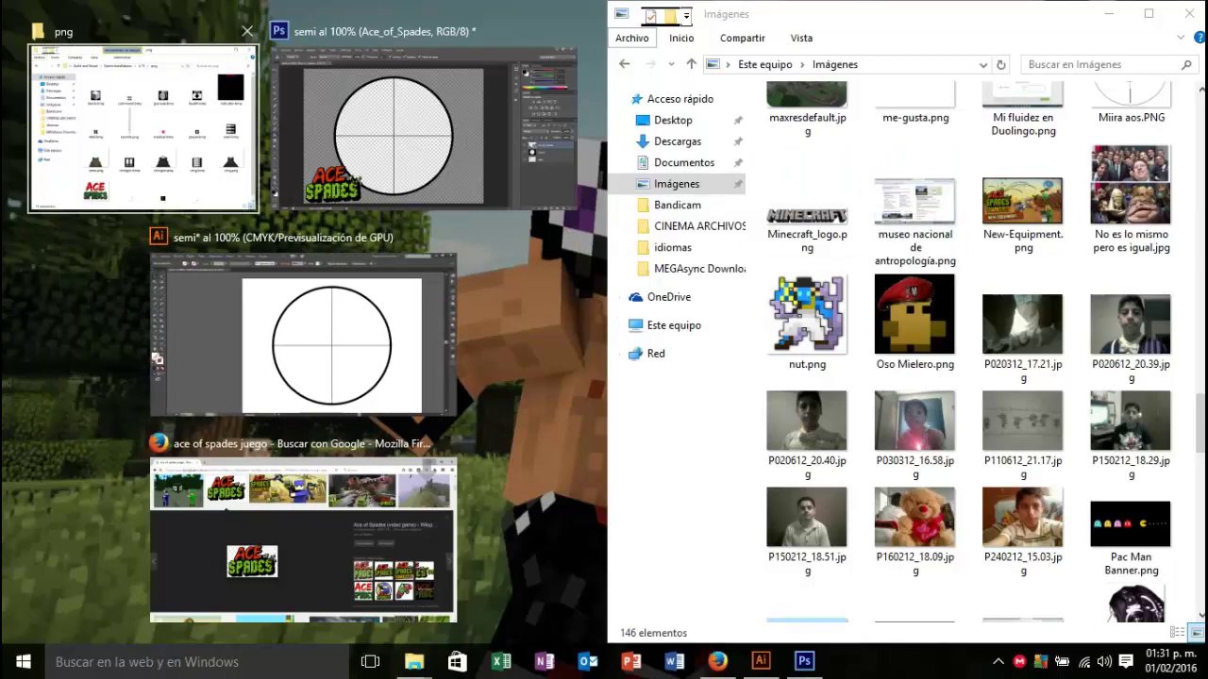
pyautogui.click(142, 118)
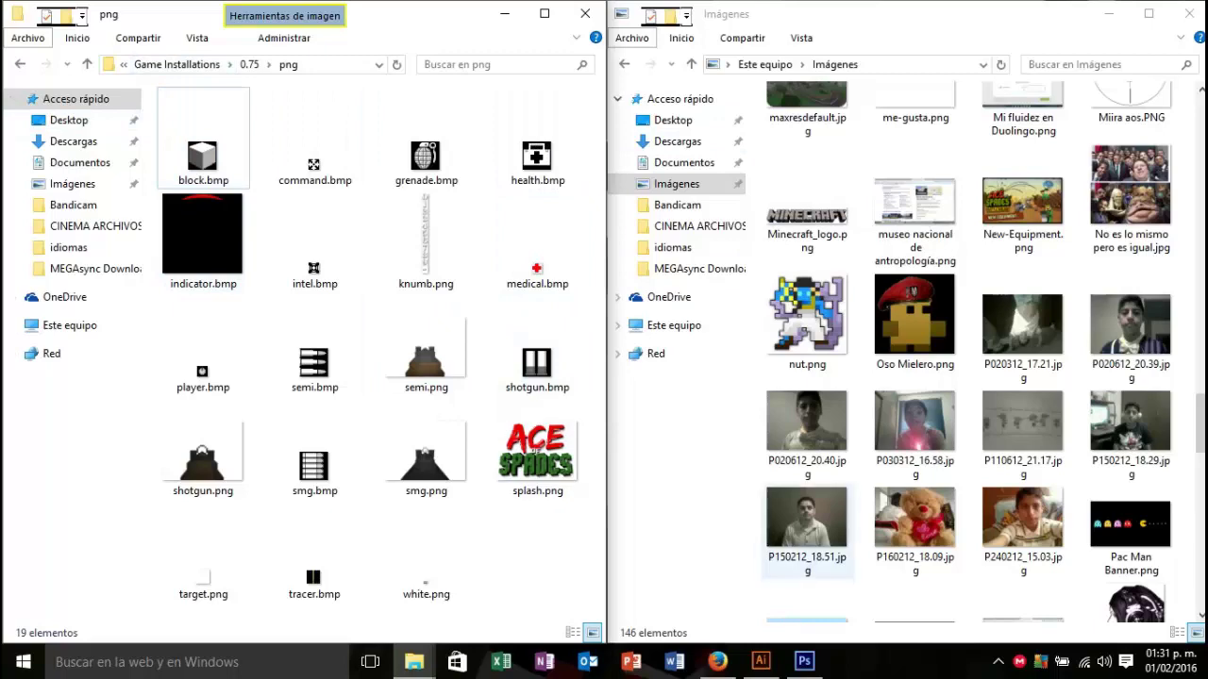
pyautogui.scroll(2, 1131, 444)
pyautogui.scroll(-2, 1130, 444)
pyautogui.scroll(-3, 1131, 444)
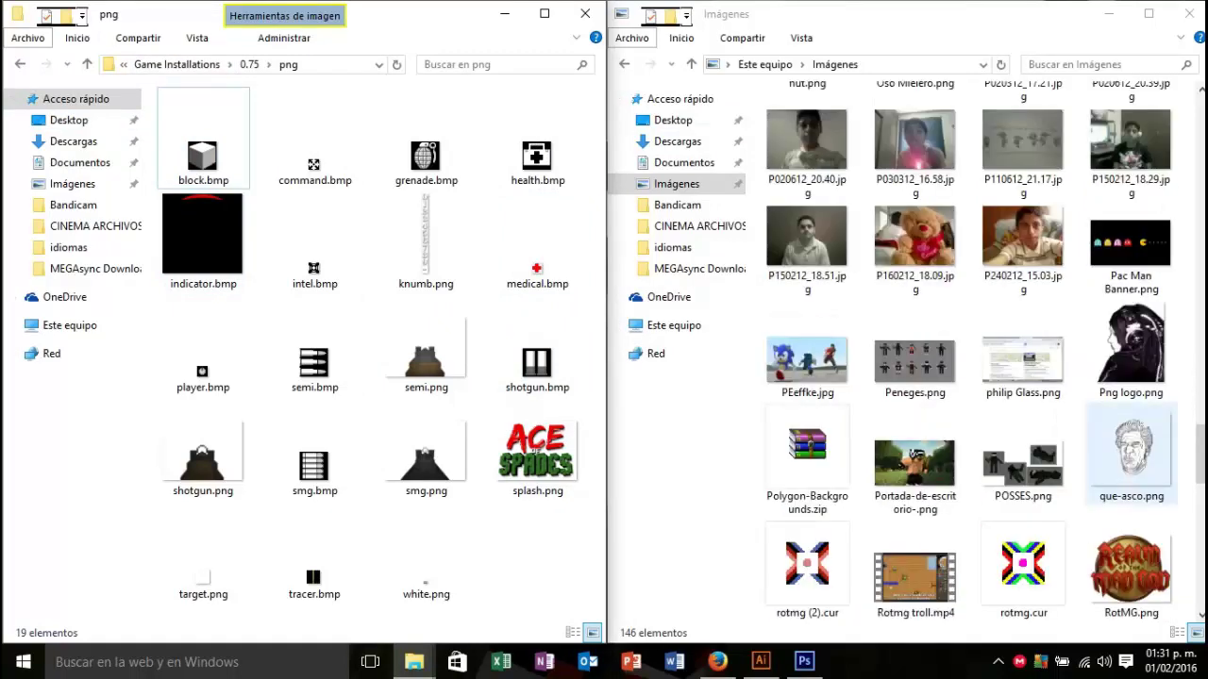
pyautogui.scroll(3, 1131, 444)
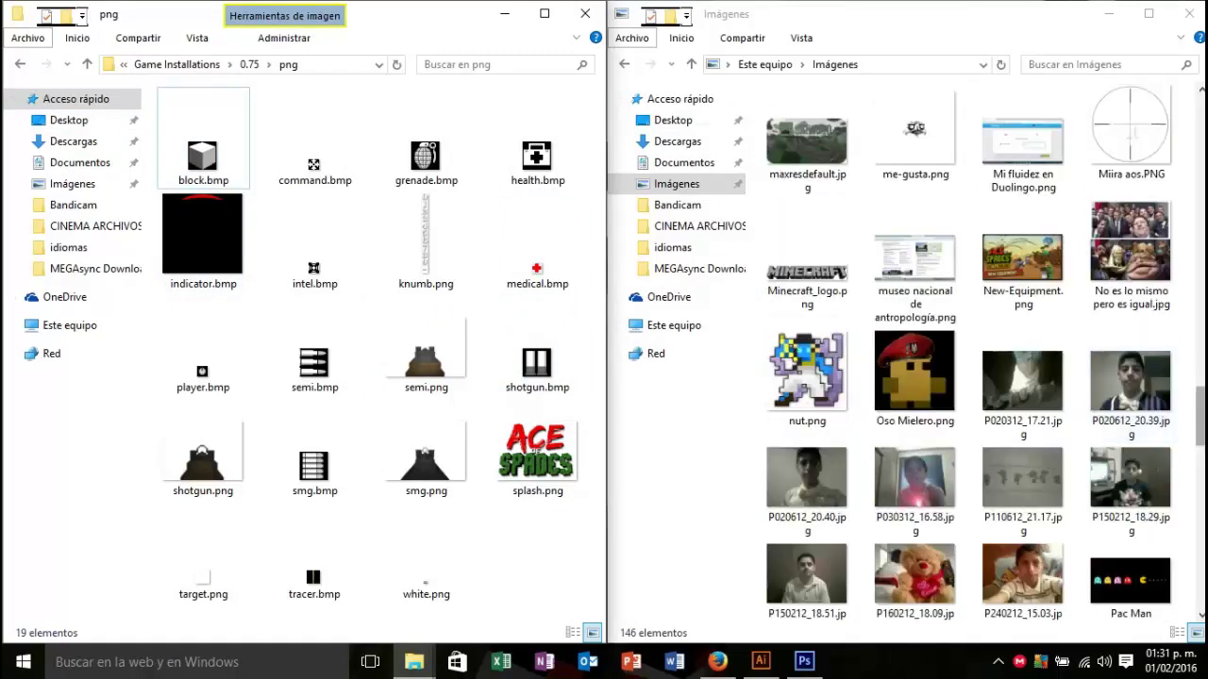
pyautogui.scroll(-1, 1130, 439)
pyautogui.scroll(-2, 1131, 439)
pyautogui.scroll(-2, 1130, 439)
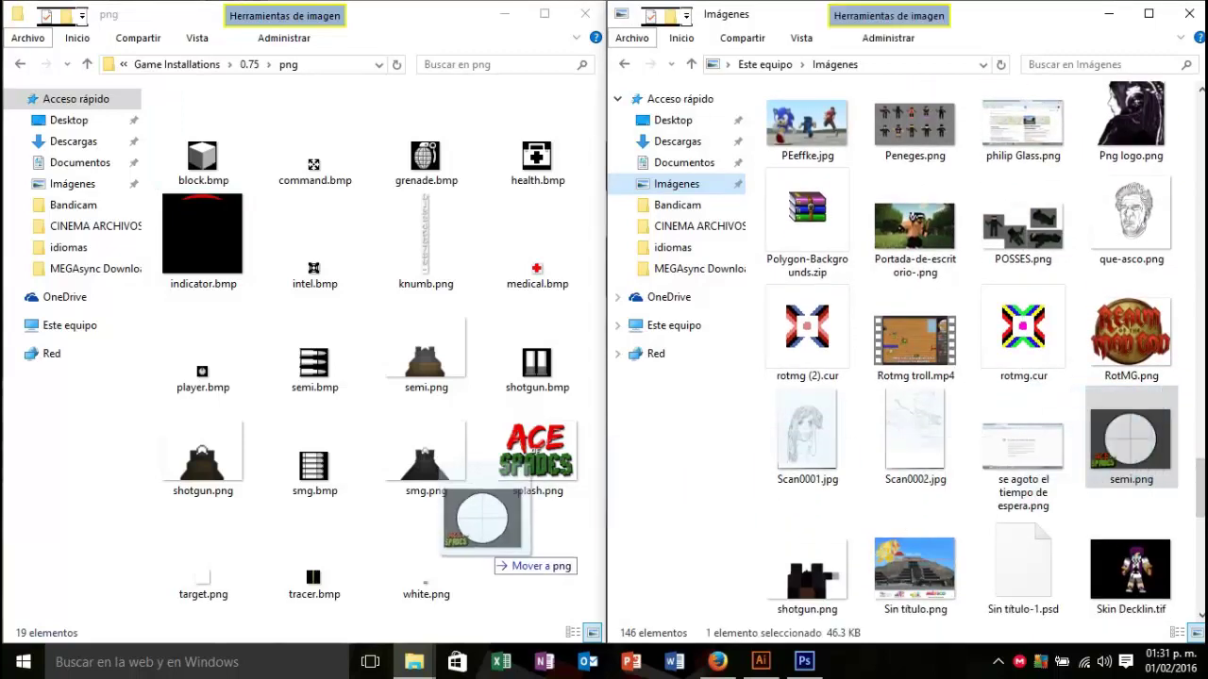
# Step: Move semi.png into the png folder, replacing the game's copy, then close Imágenes
pyautogui.moveTo(1130, 443); pyautogui.dragTo(510, 545)
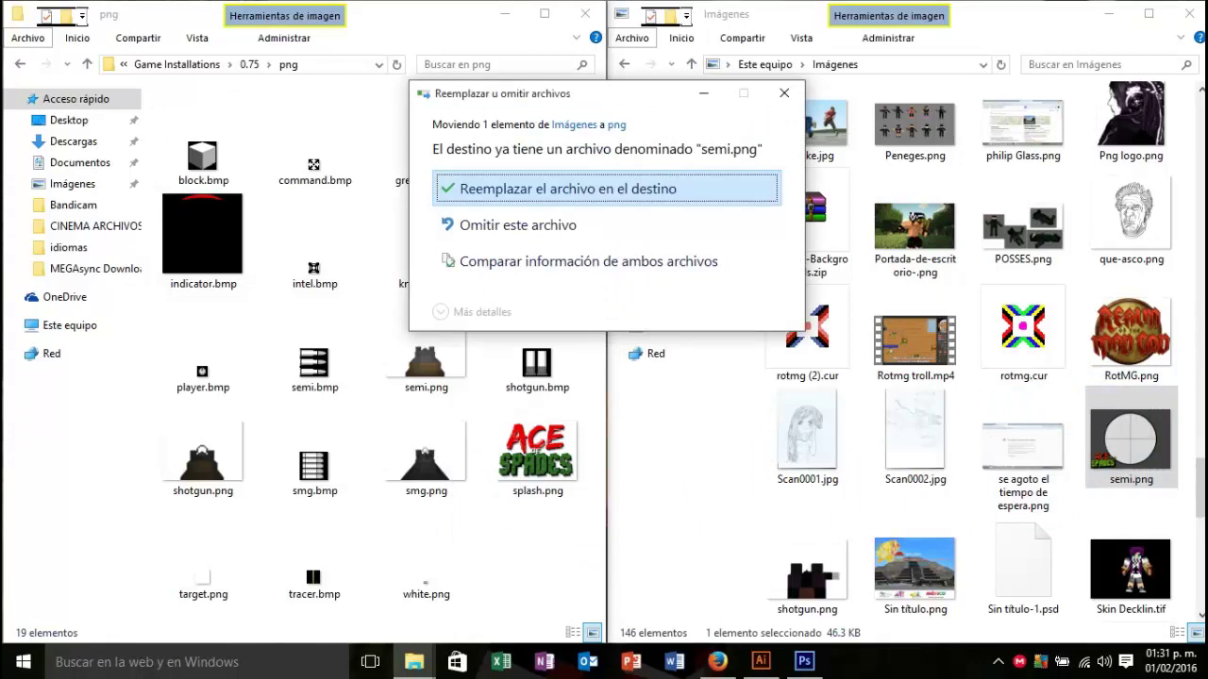
pyautogui.click(568, 189)
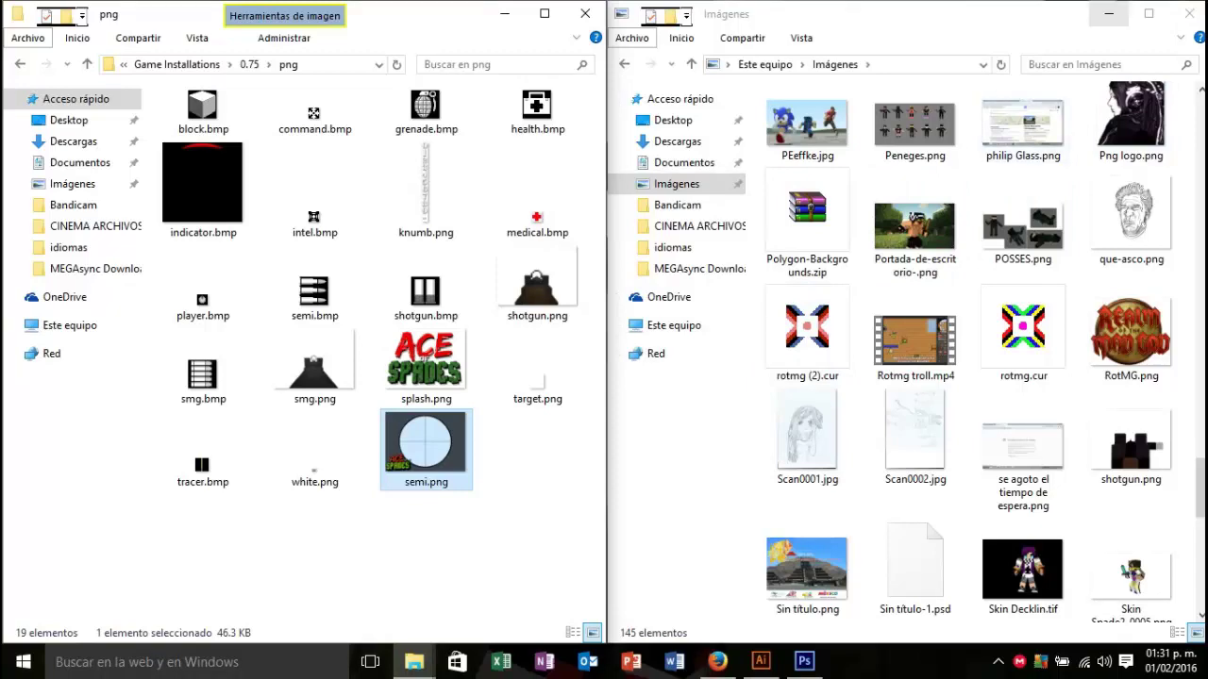
pyautogui.click(1189, 13)
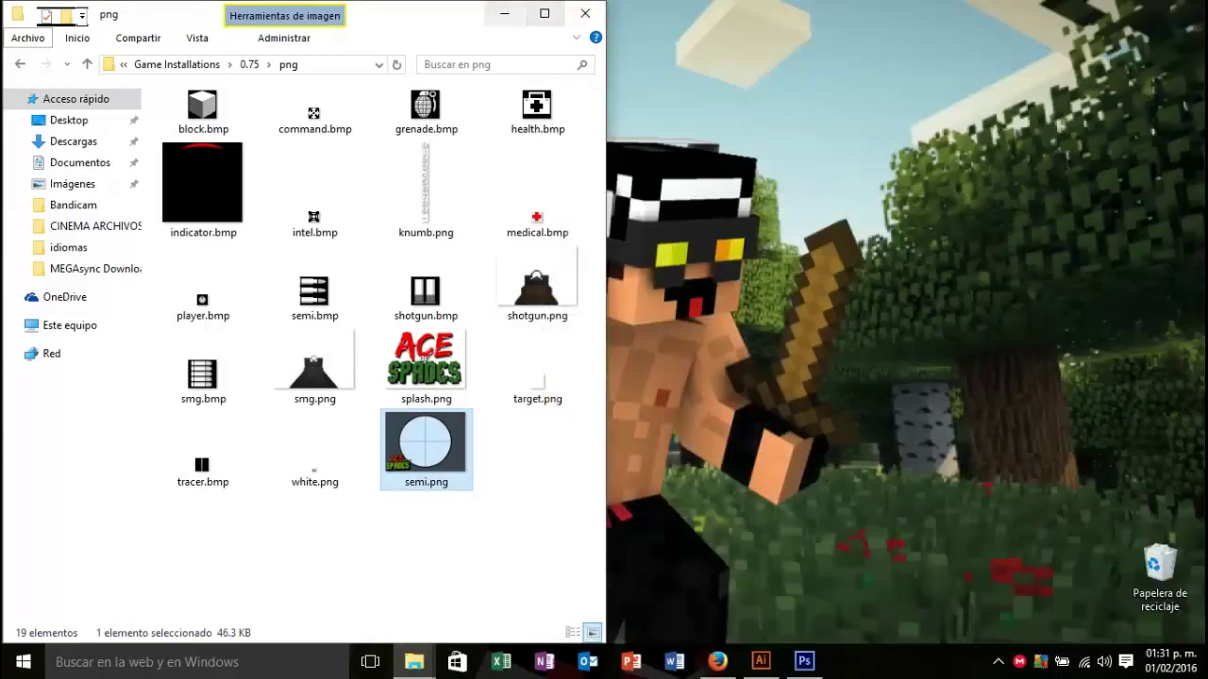
# Step: Close the png window and bring Firefox back with its address bar cleared
pyautogui.click(585, 13)
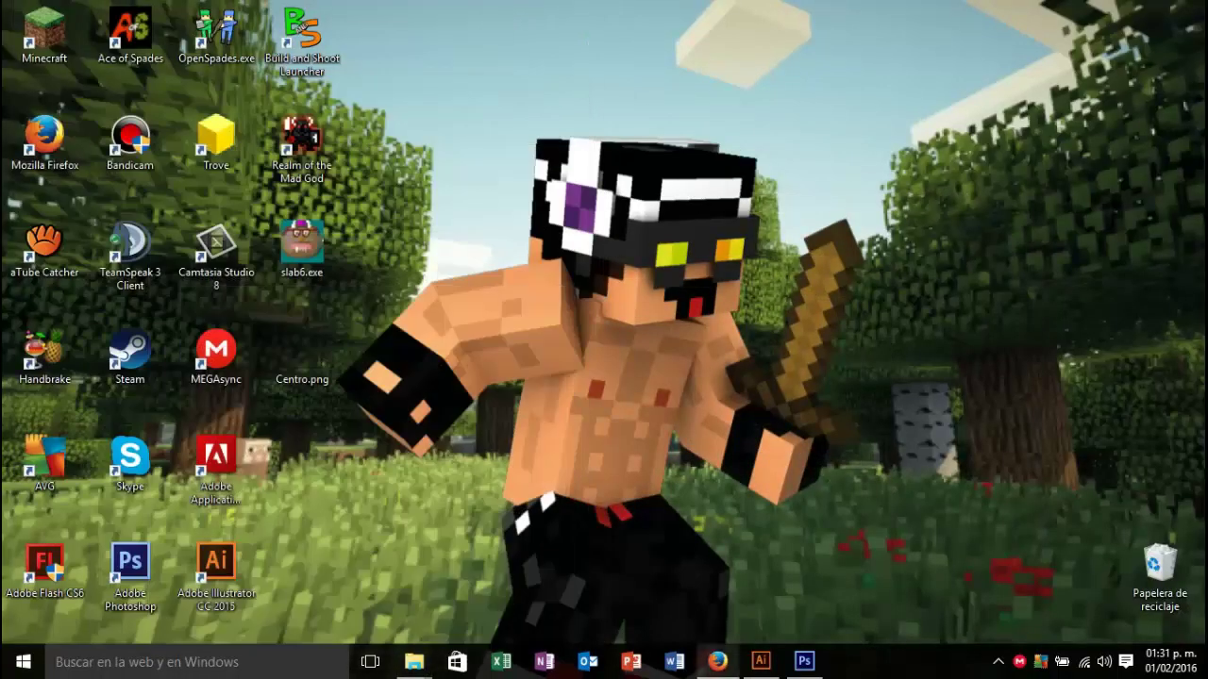
pyautogui.click(717, 660)
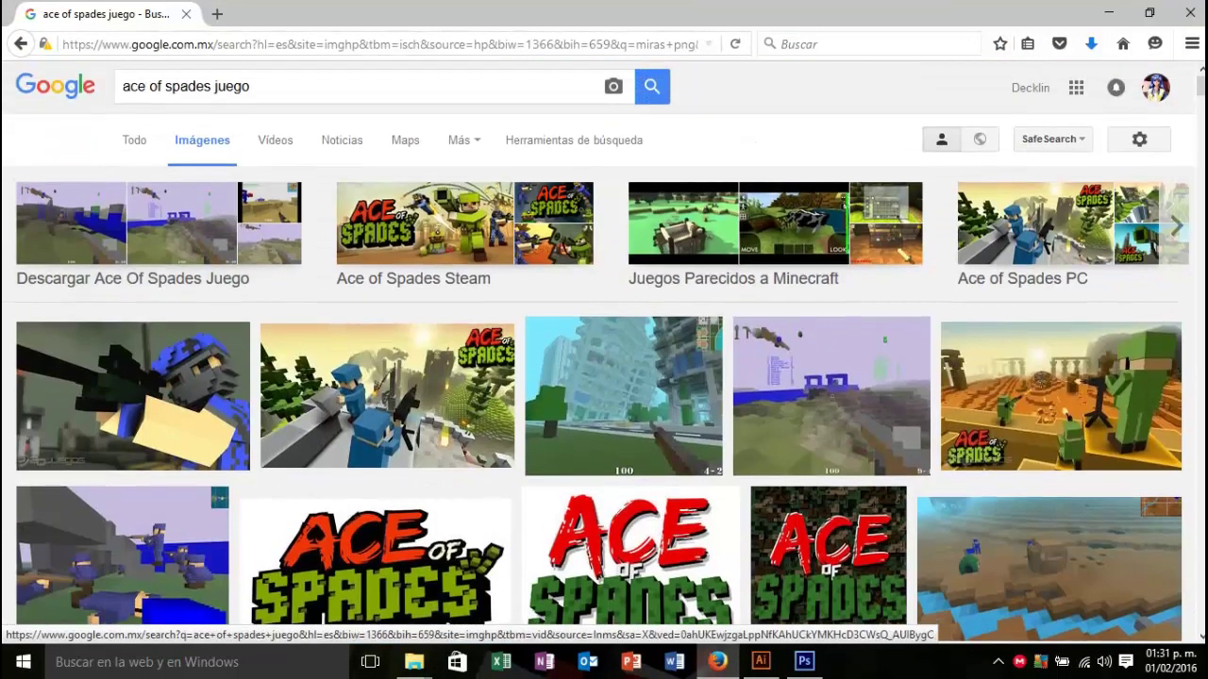
pyautogui.hotkey('ctrl', 'l')
pyautogui.press('BackSpace')
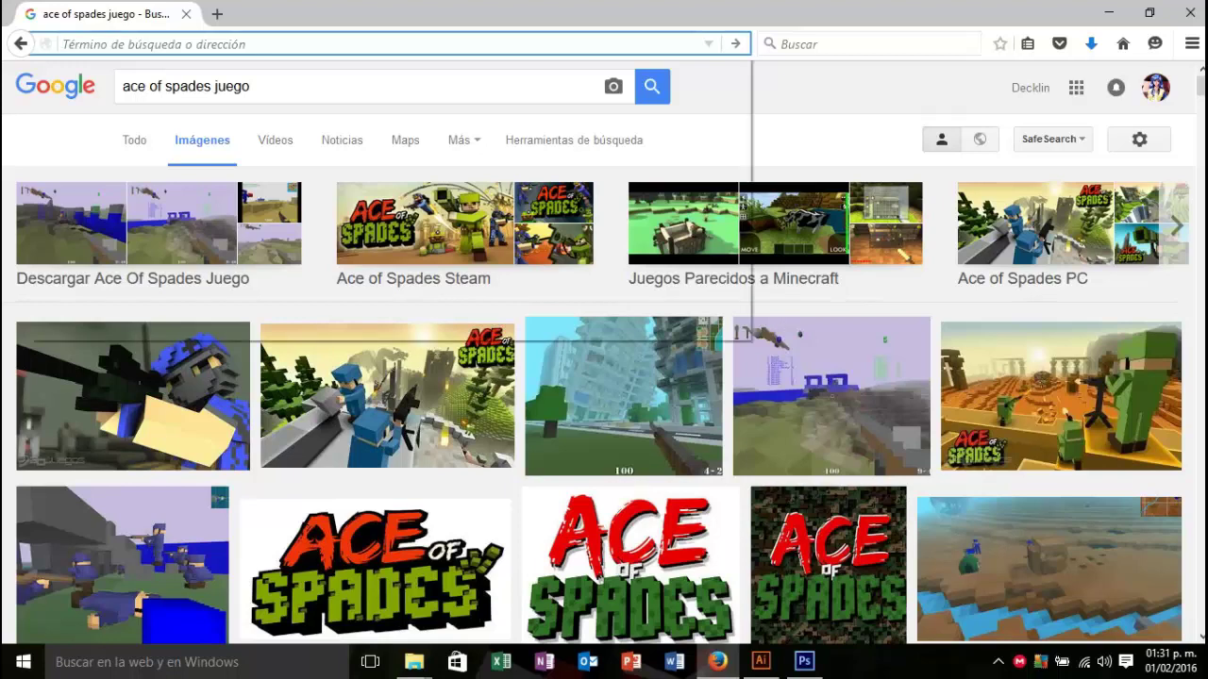
pyautogui.write('buil')
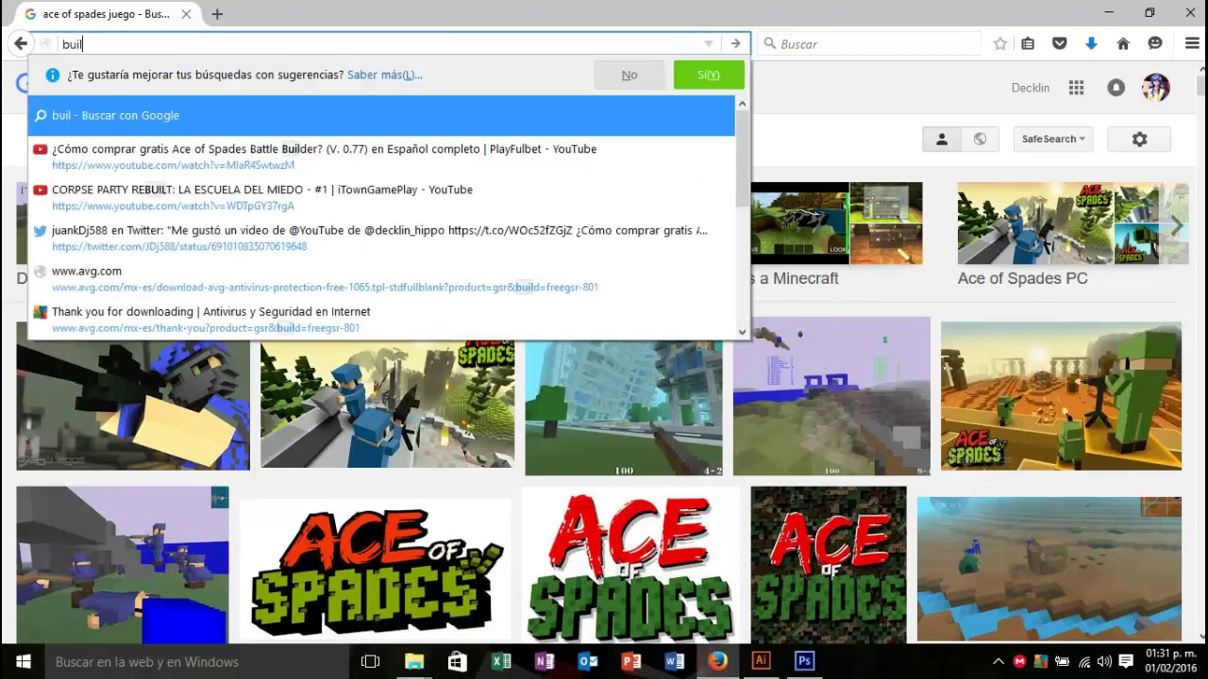
pyautogui.write('d')
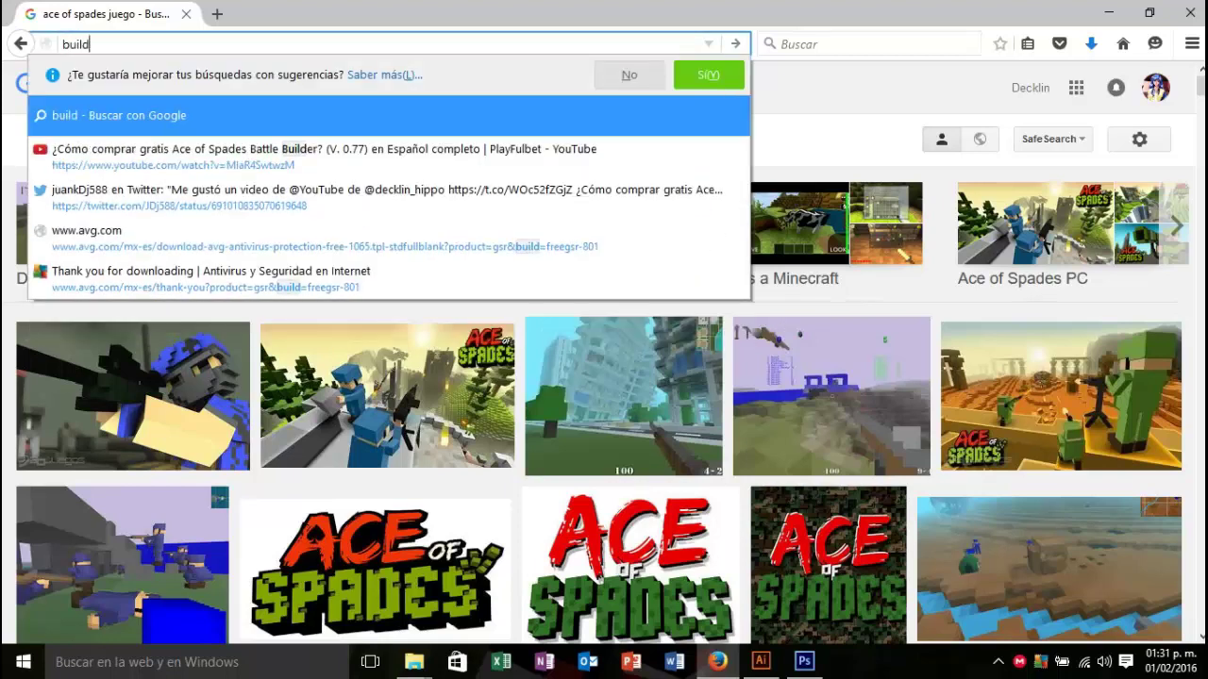
pyautogui.press('BackSpace')
# Step: Search Google for 'build and shoot' from the Google home page
pyautogui.press('BackSpace')
pyautogui.press('BackSpace')
pyautogui.press('BackSpace')
pyautogui.press('BackSpace')
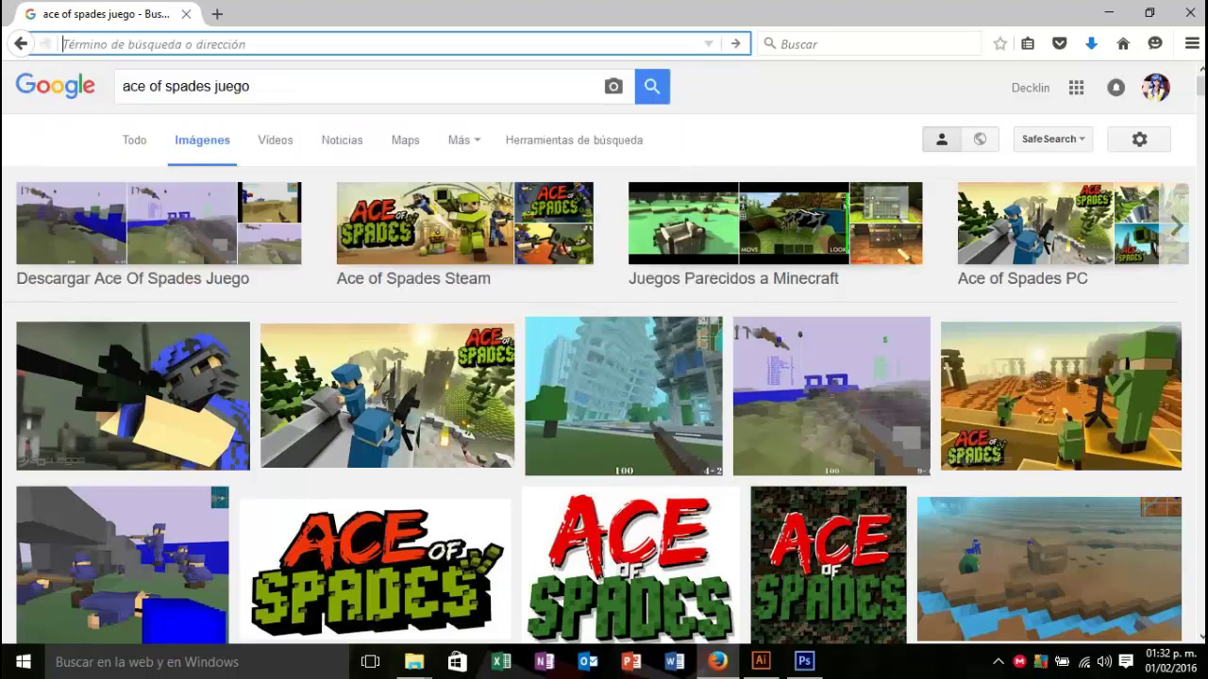
pyautogui.click(216, 86)
pyautogui.hotkey('ctrl', 'a')
pyautogui.press('BackSpace')
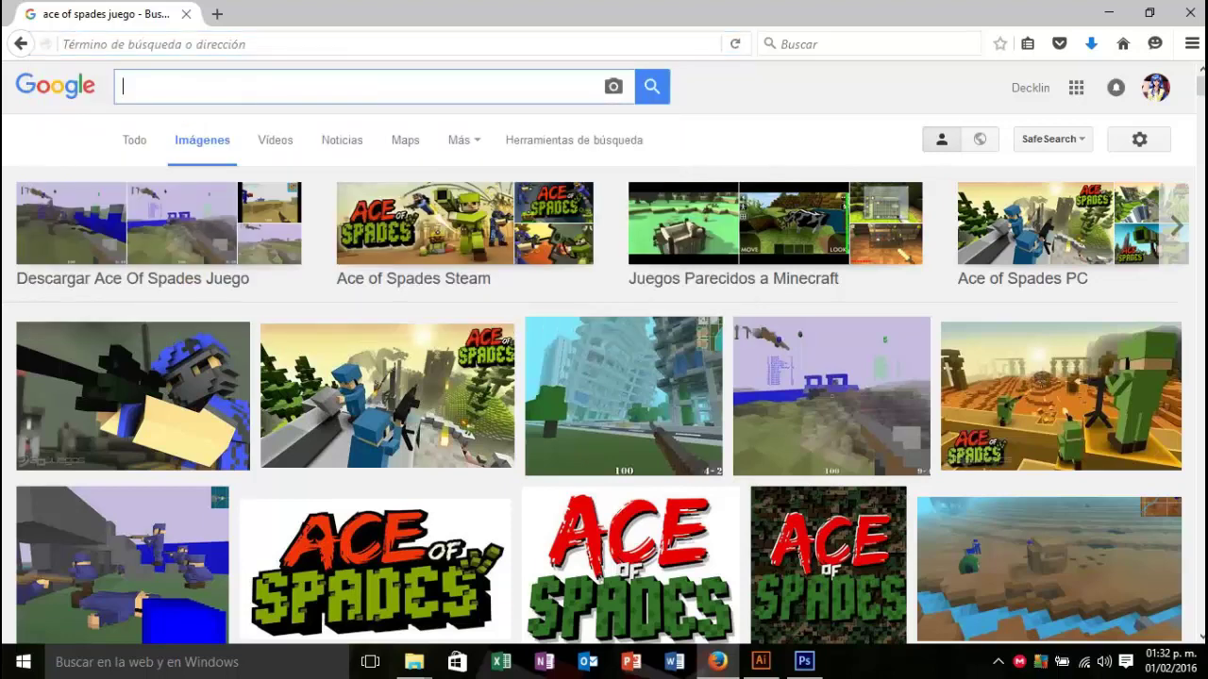
pyautogui.click(55, 86)
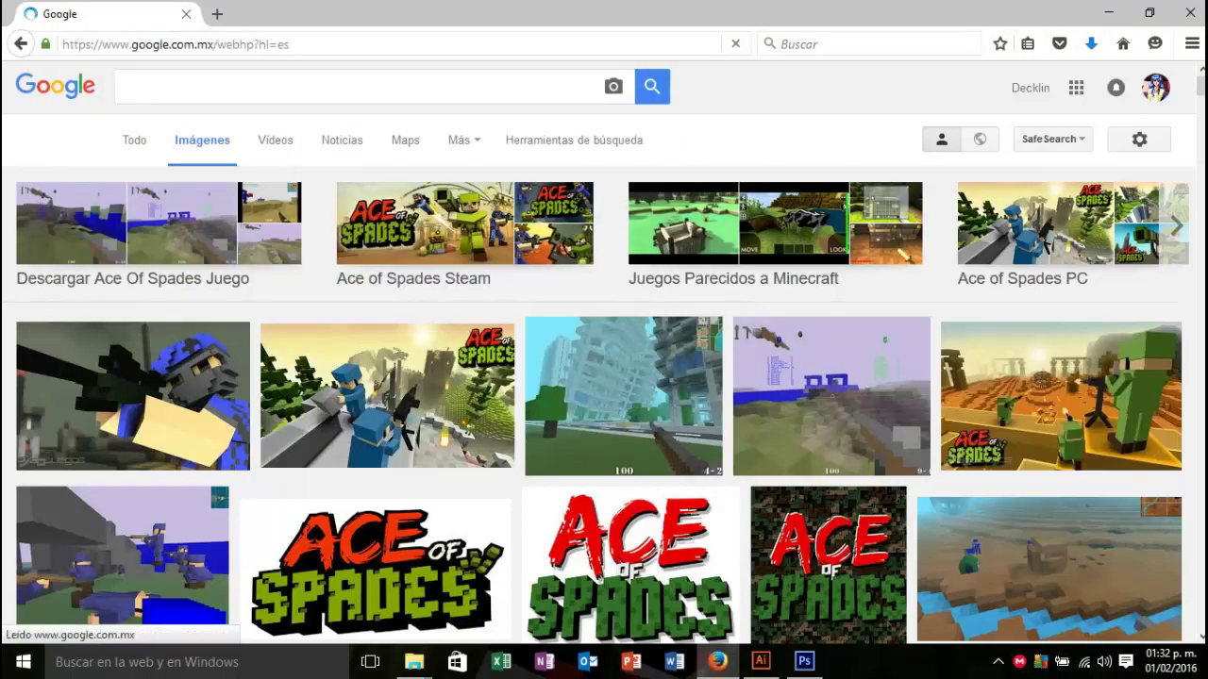
pyautogui.write('bu')
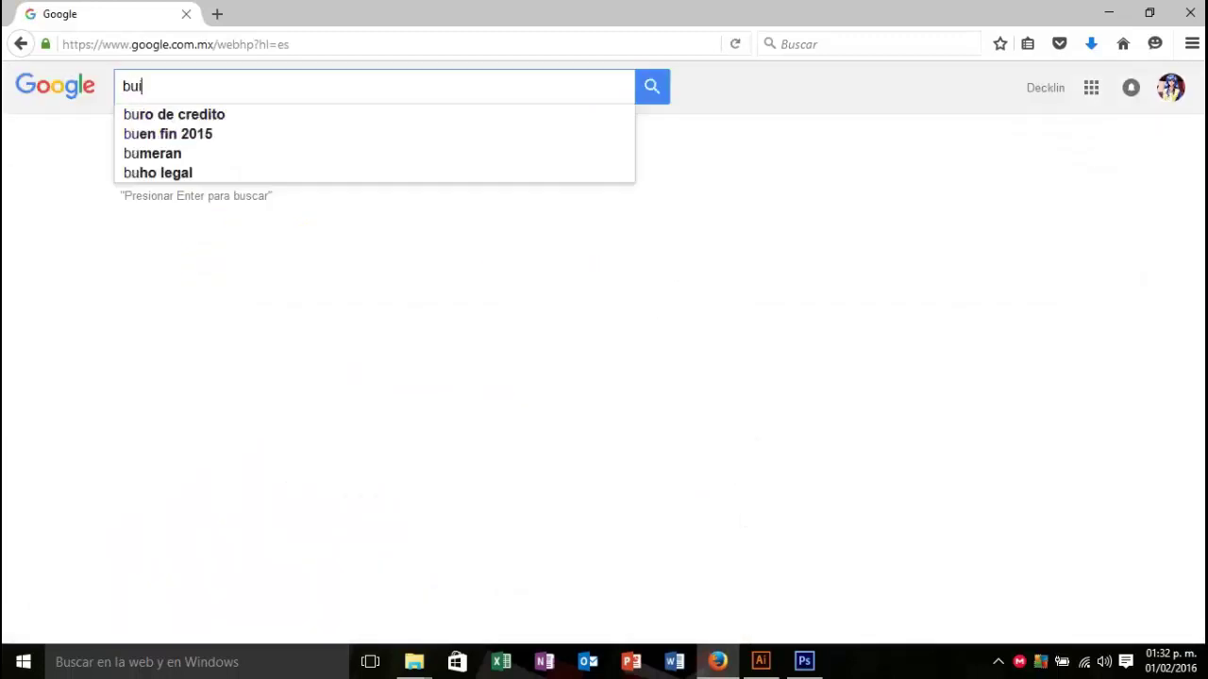
pyautogui.write('il')
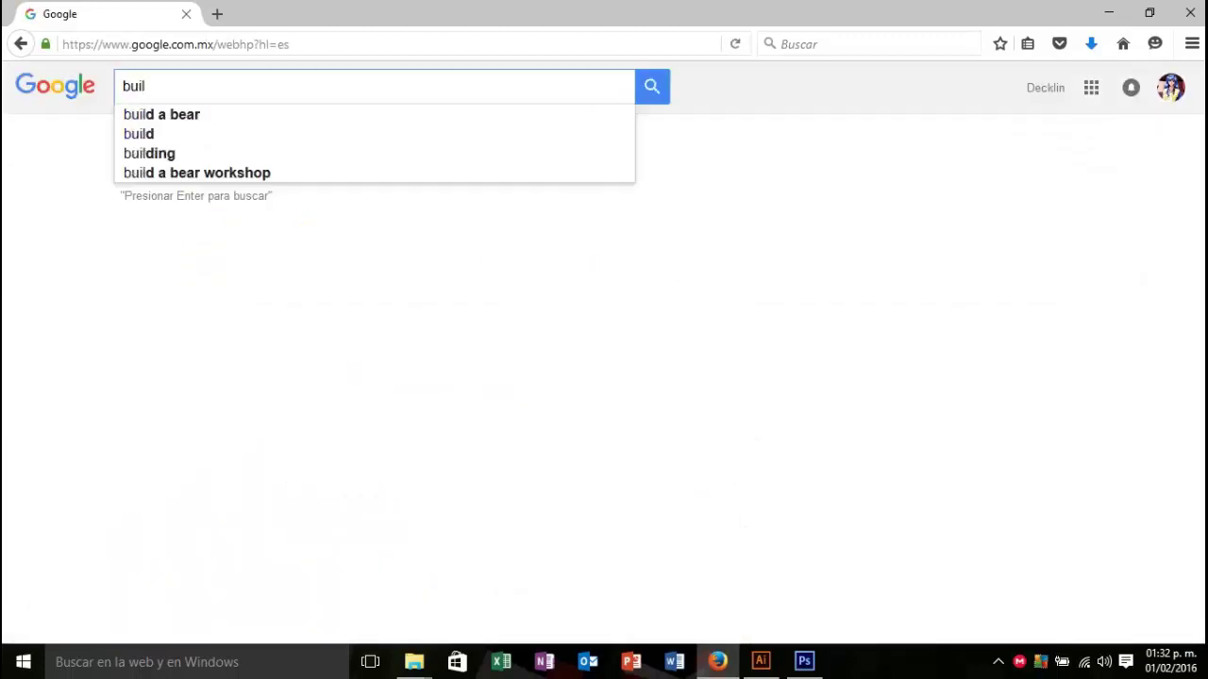
pyautogui.write('d ans')
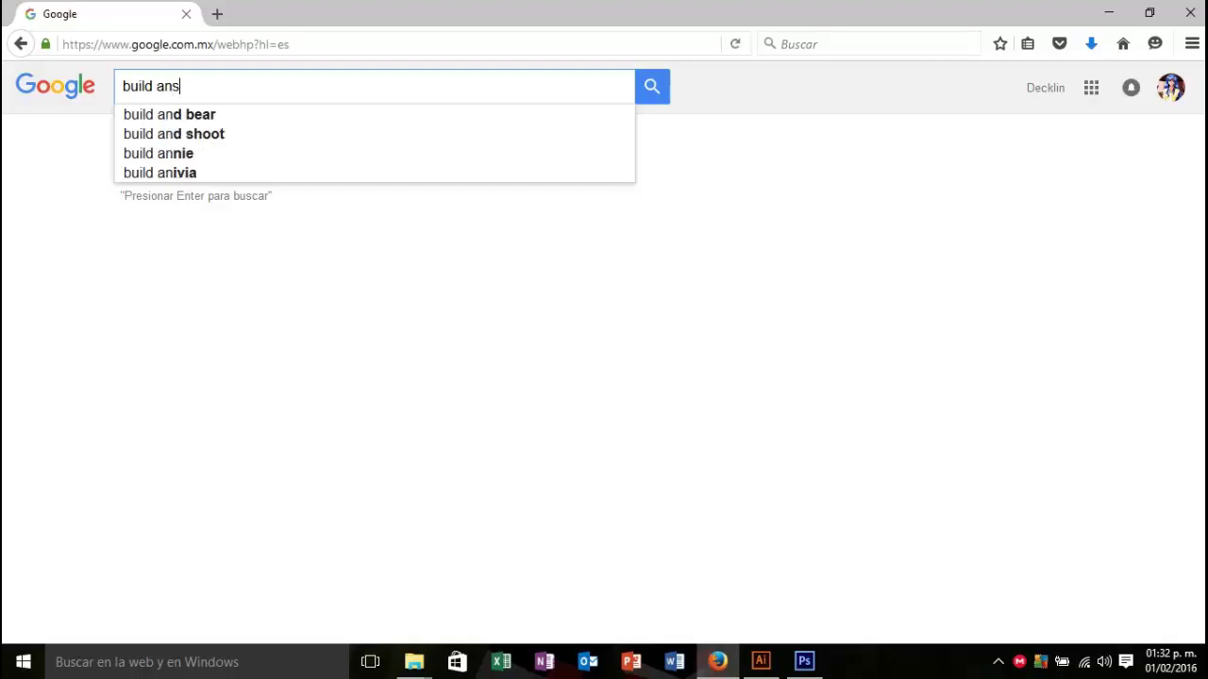
pyautogui.press('BackSpace')
pyautogui.write('d')
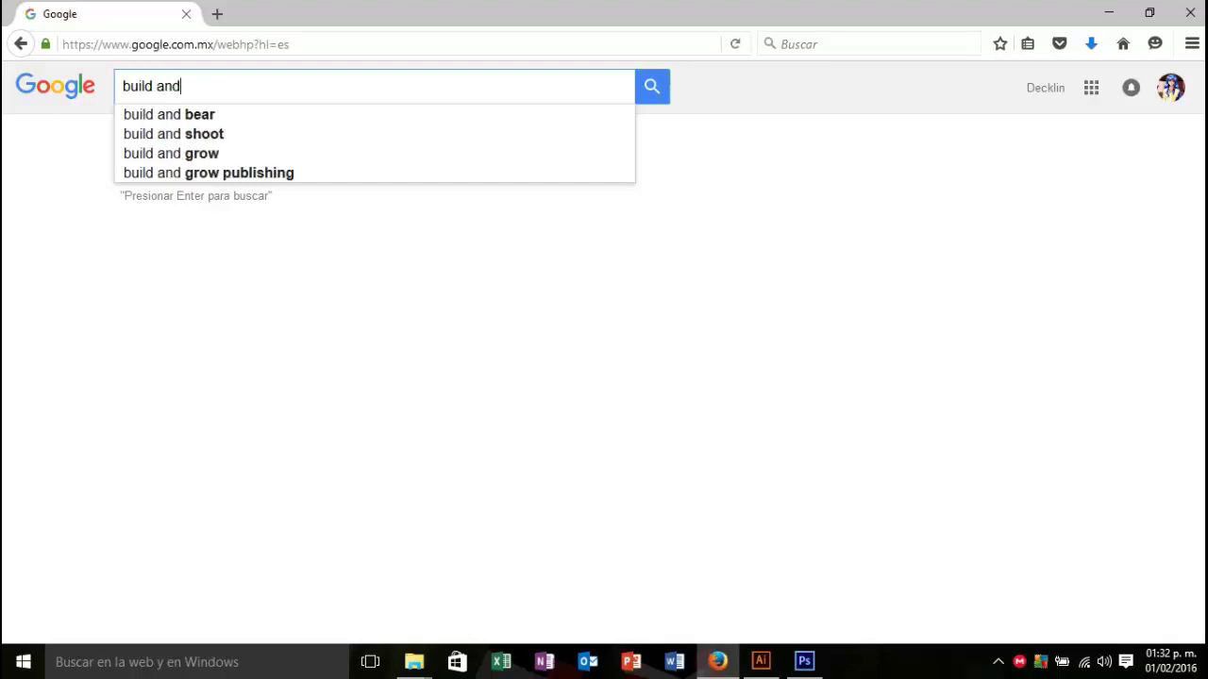
pyautogui.press('Down')
pyautogui.press('Down')
pyautogui.press('Return')
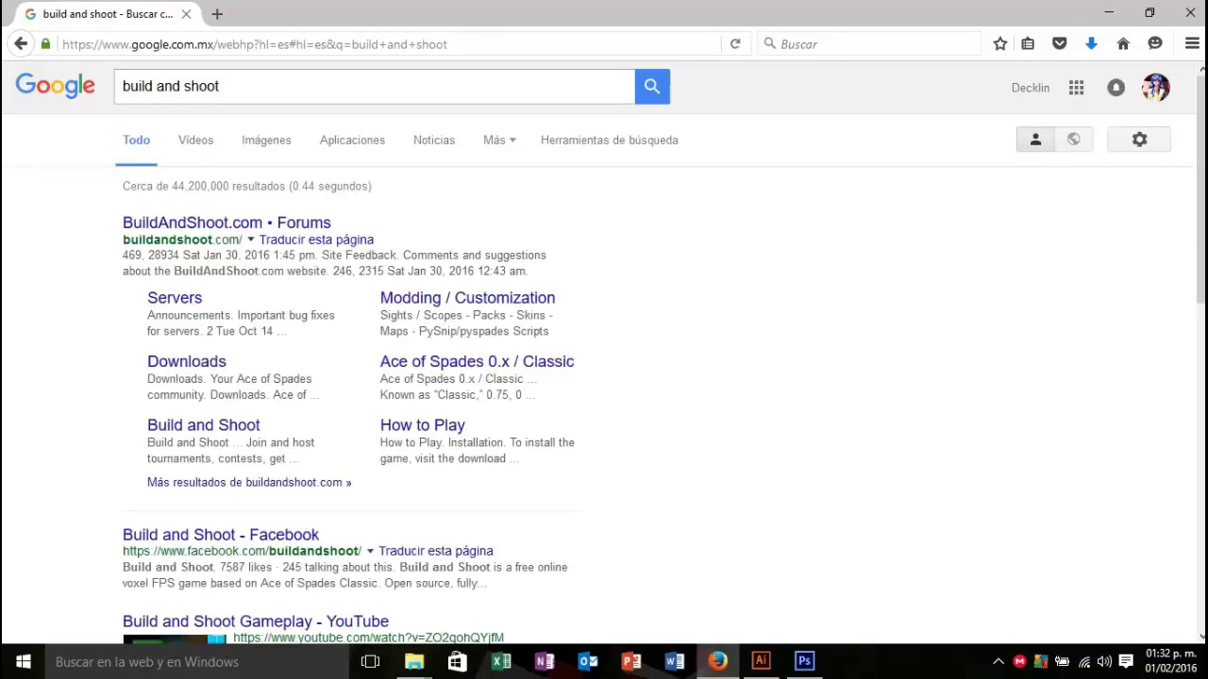
# Step: Open the BuildAndShoot.com site and scroll down to the Public Servers list
pyautogui.click(227, 223)
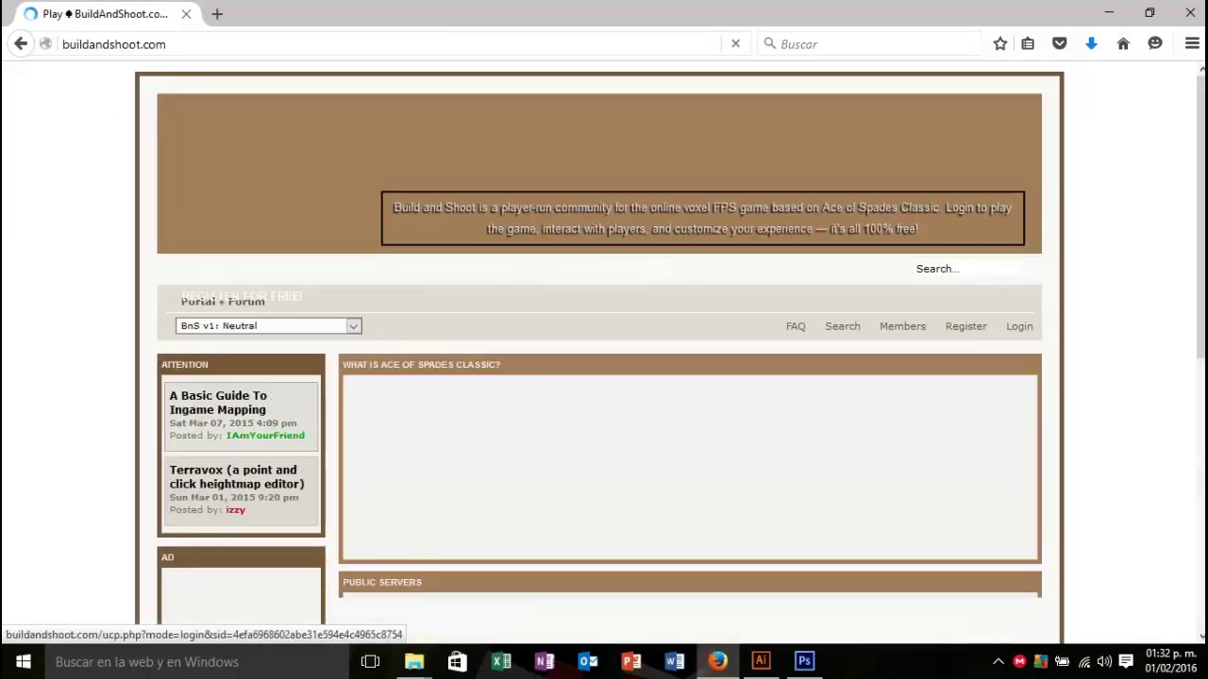
pyautogui.scroll(-2, 604, 378)
pyautogui.scroll(-2, 1126, 596)
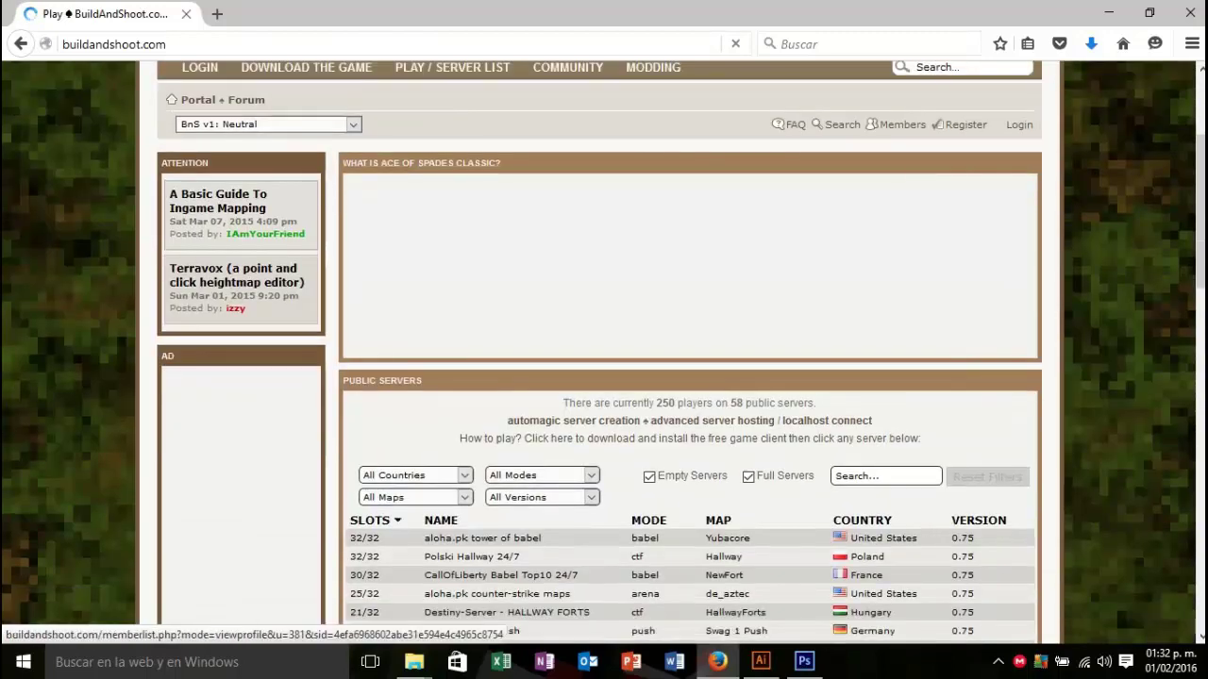
pyautogui.scroll(-4, 689, 377)
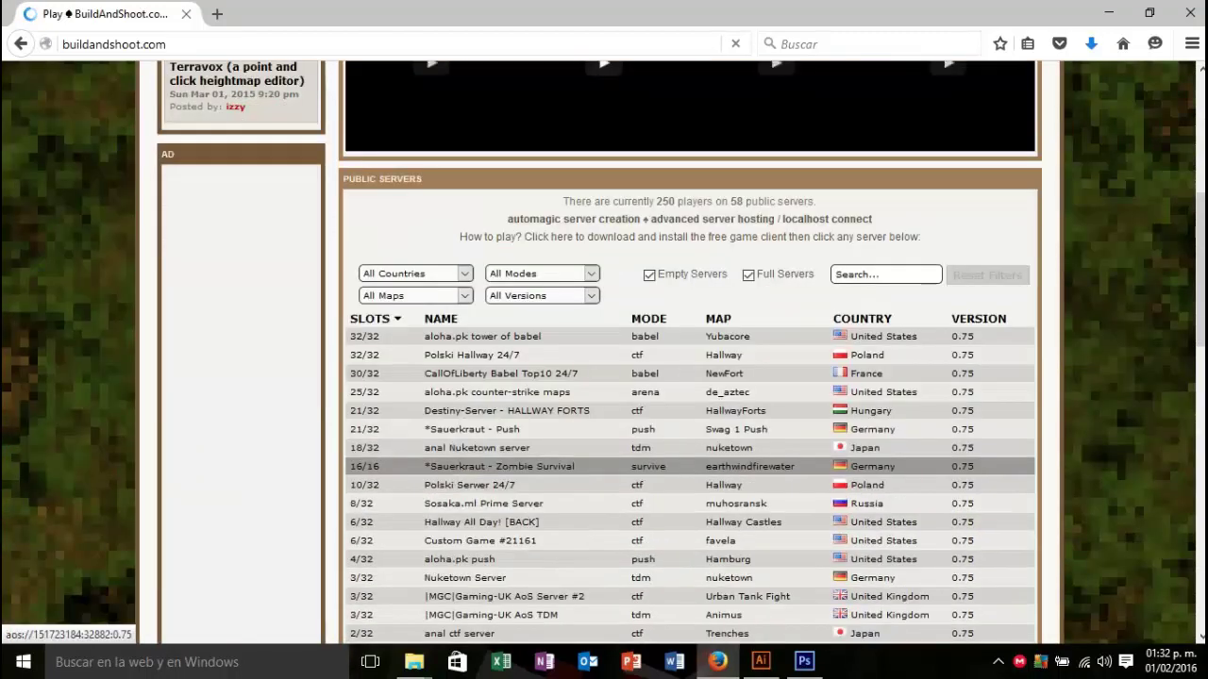
pyautogui.scroll(-2, 688, 377)
pyautogui.scroll(-2, 689, 378)
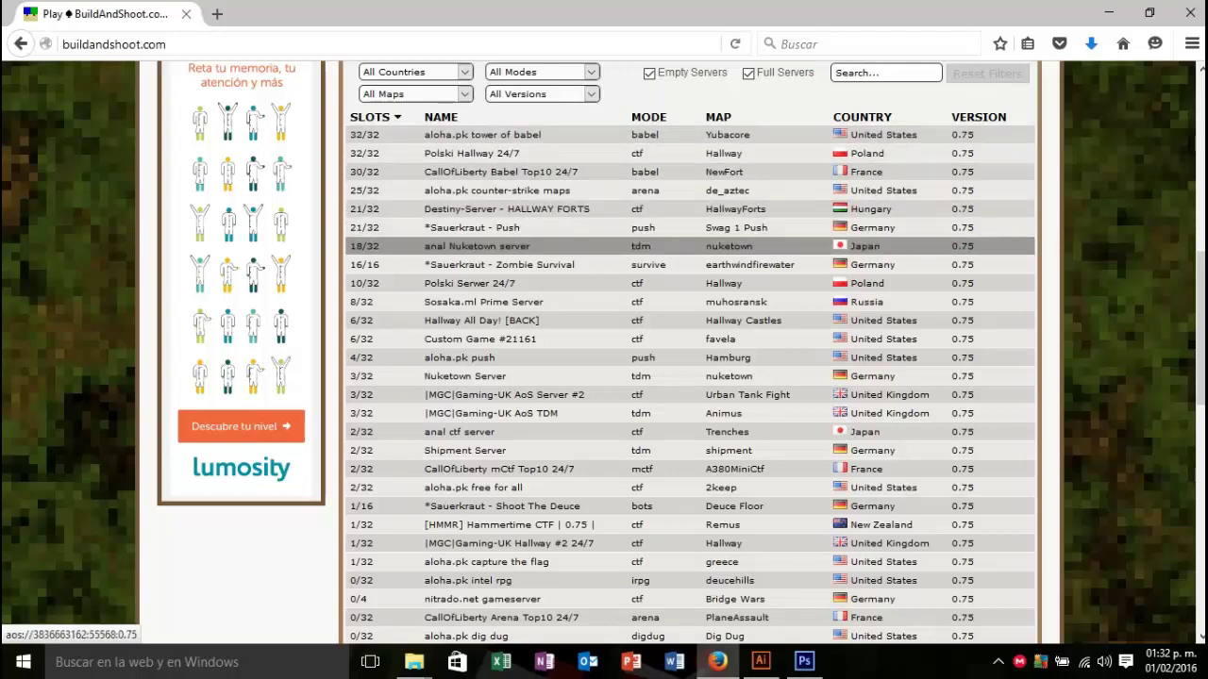
# Step: Join a tdm server from the list through the Build and Shoot Launcher
pyautogui.click(477, 246)
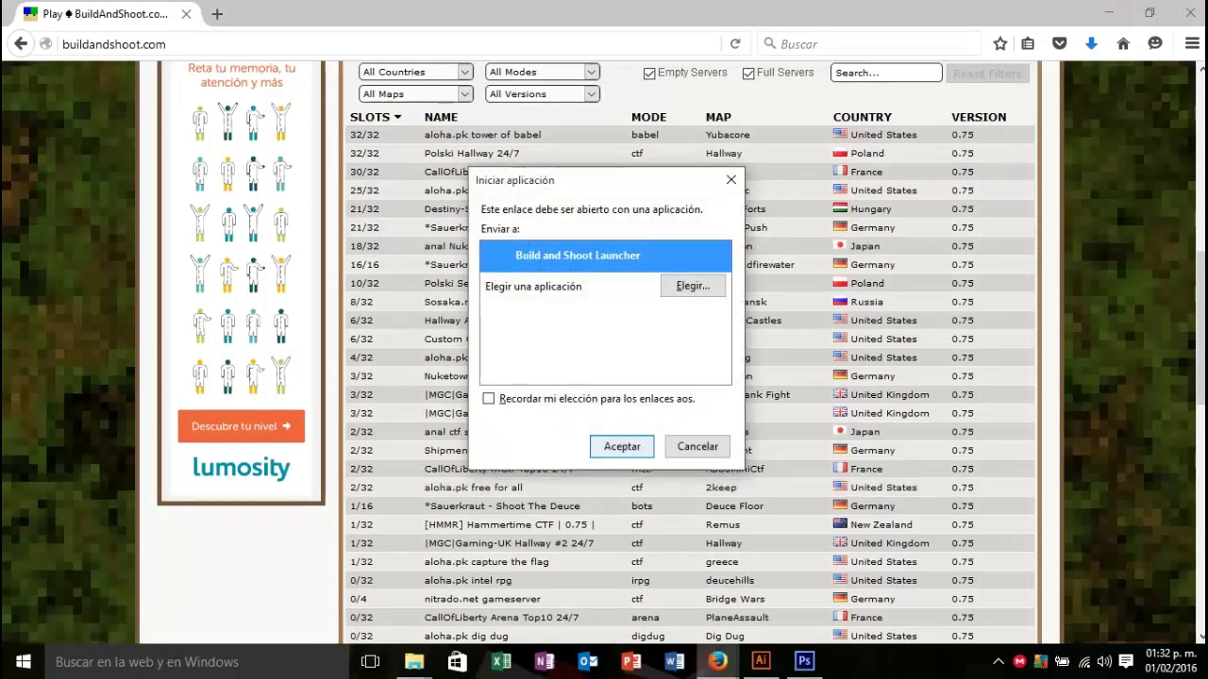
pyautogui.press('Return')
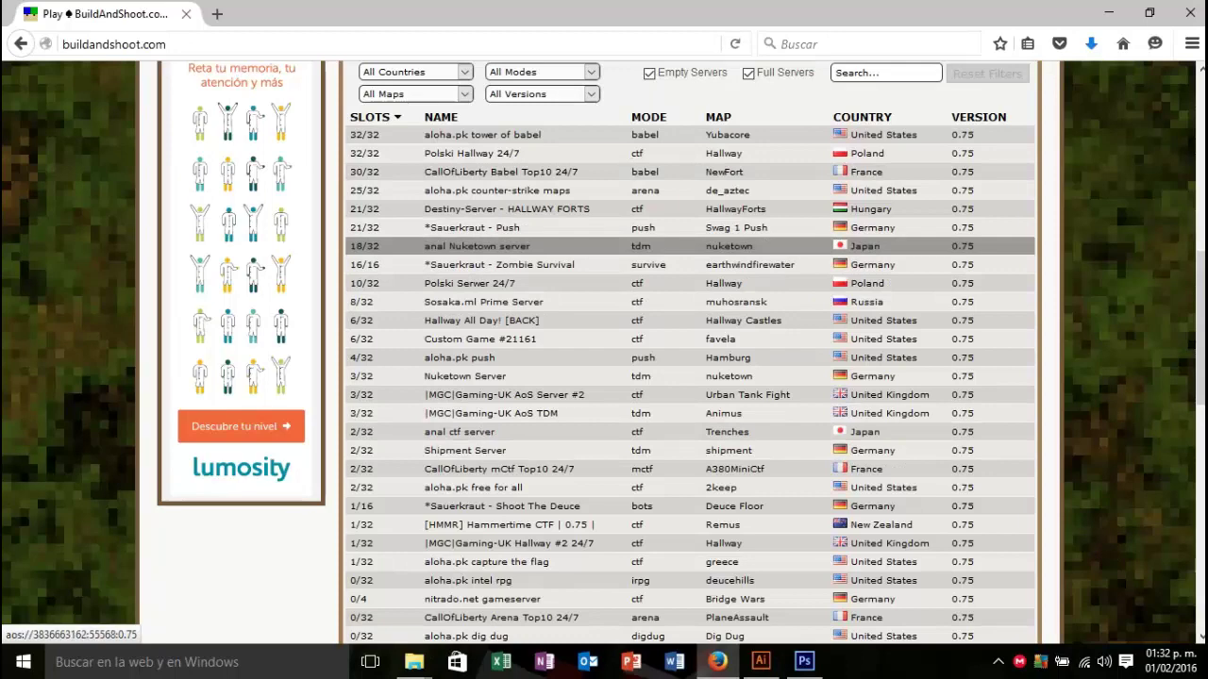
pyautogui.click(500, 265)
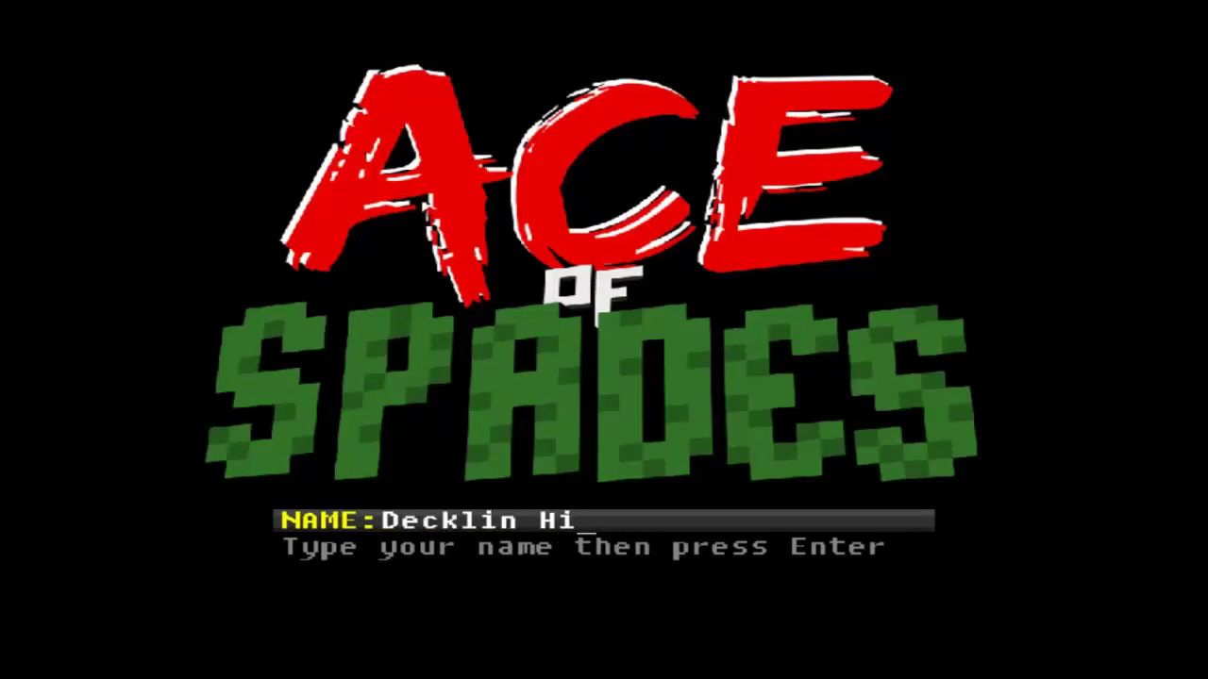
# Step: Complete the player name in the NAME field and confirm it to start loading the map
pyautogui.write('ppo')
pyautogui.press('Return')
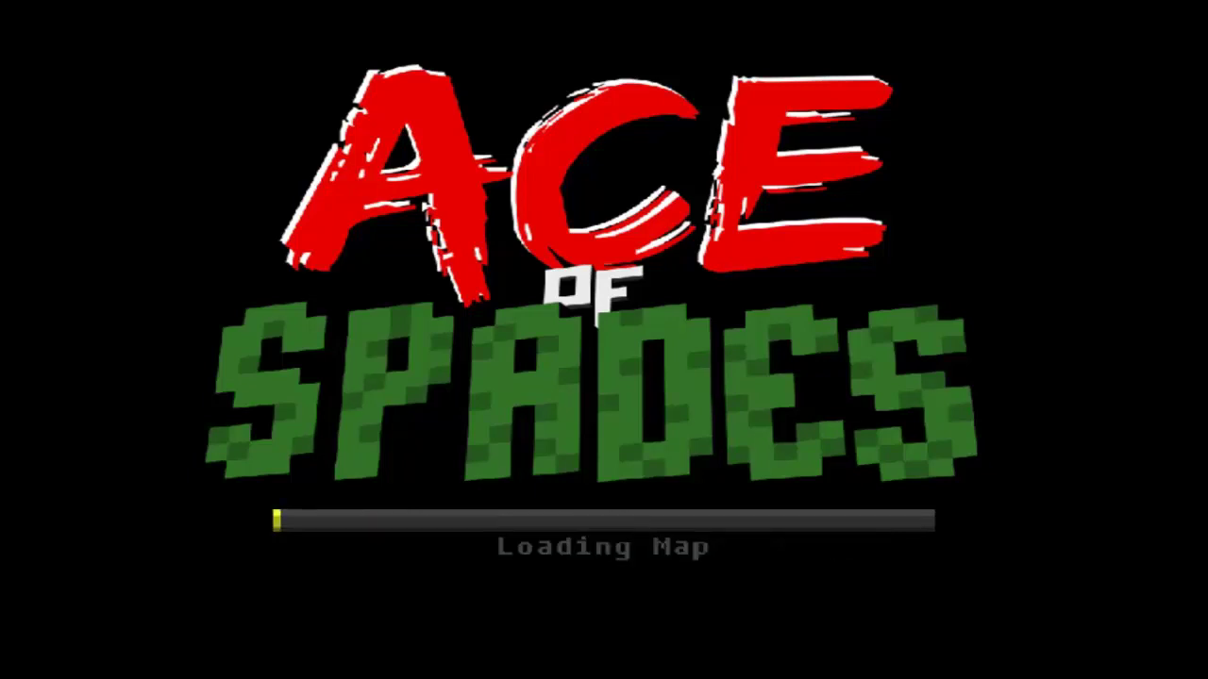
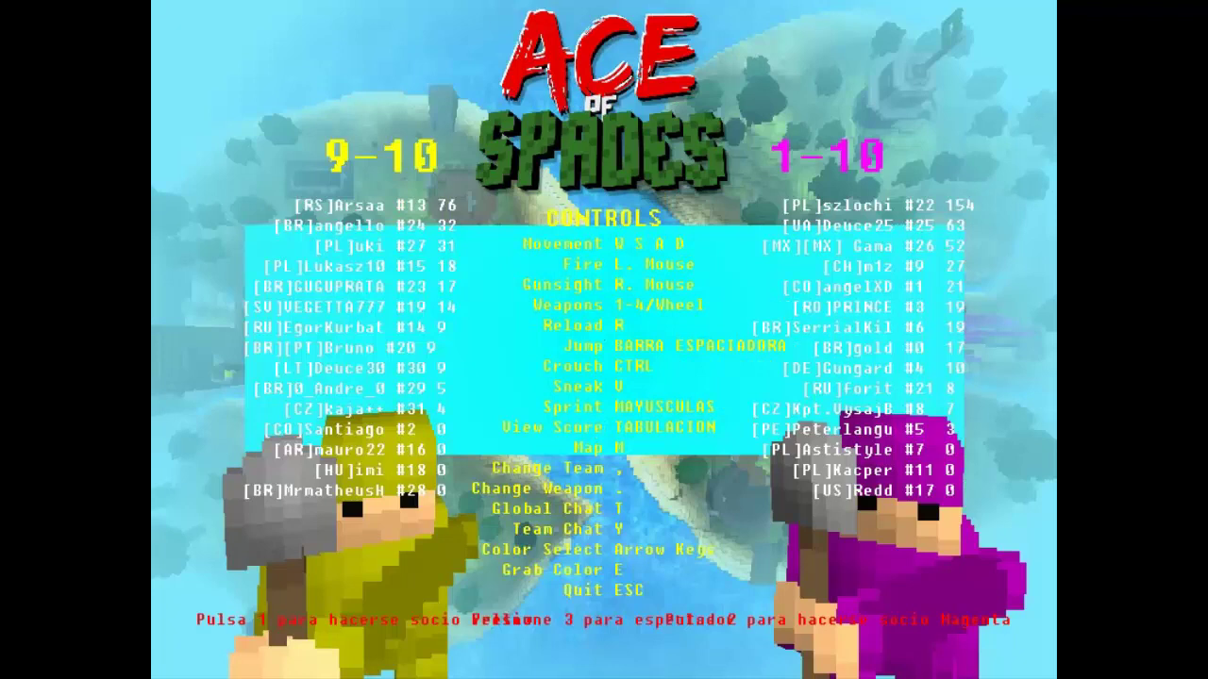
# Step: Join a team, choose the rifle and spawn into the match
pyautogui.press('1')
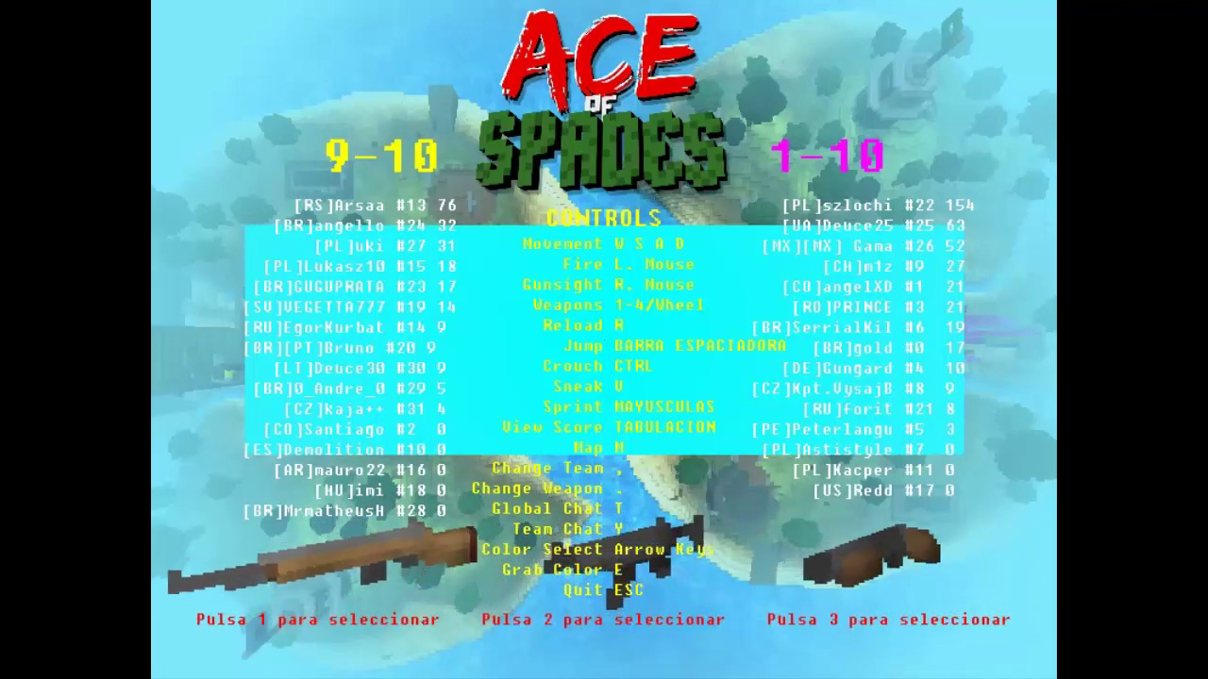
pyautogui.press('1')
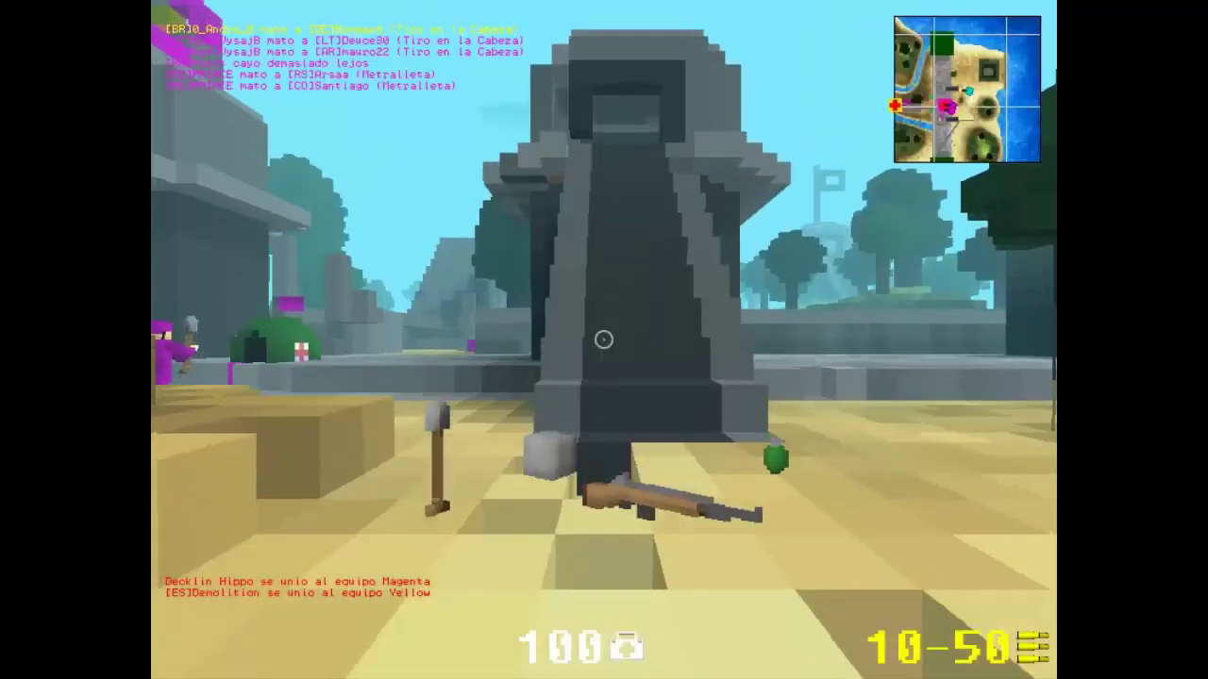
pyautogui.press('w')
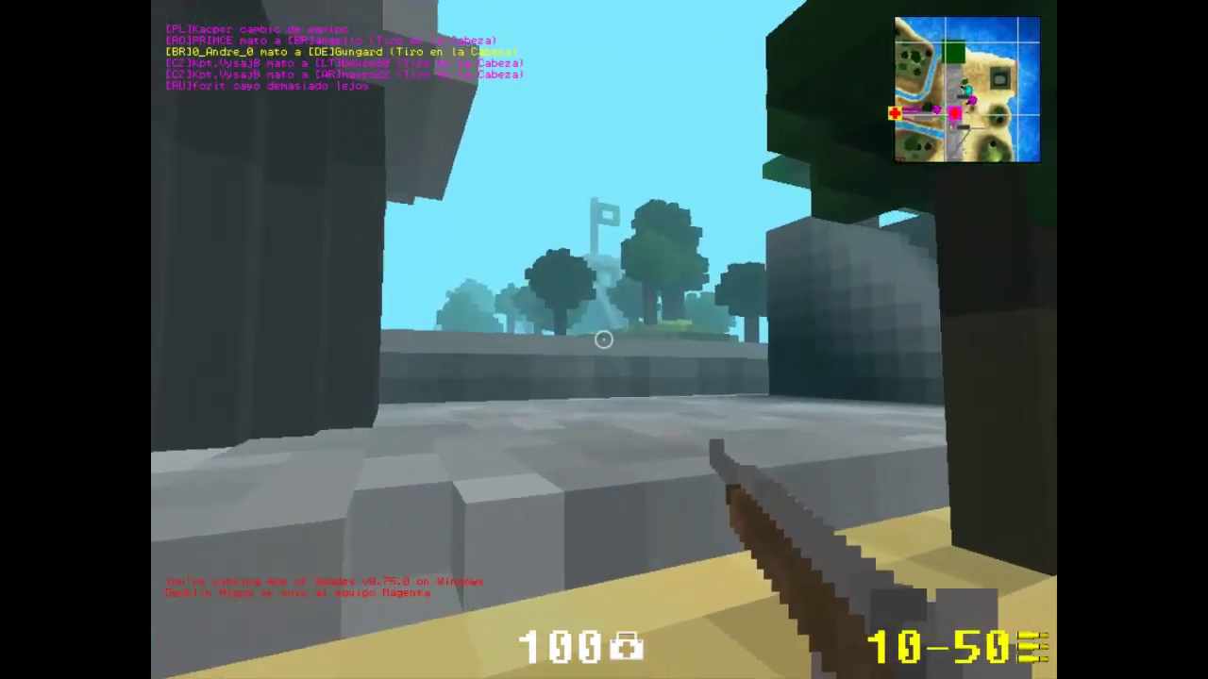
# Step: Raise and lower the rifle scope a few times, then switch to the spade
pyautogui.rightClick(604, 340)
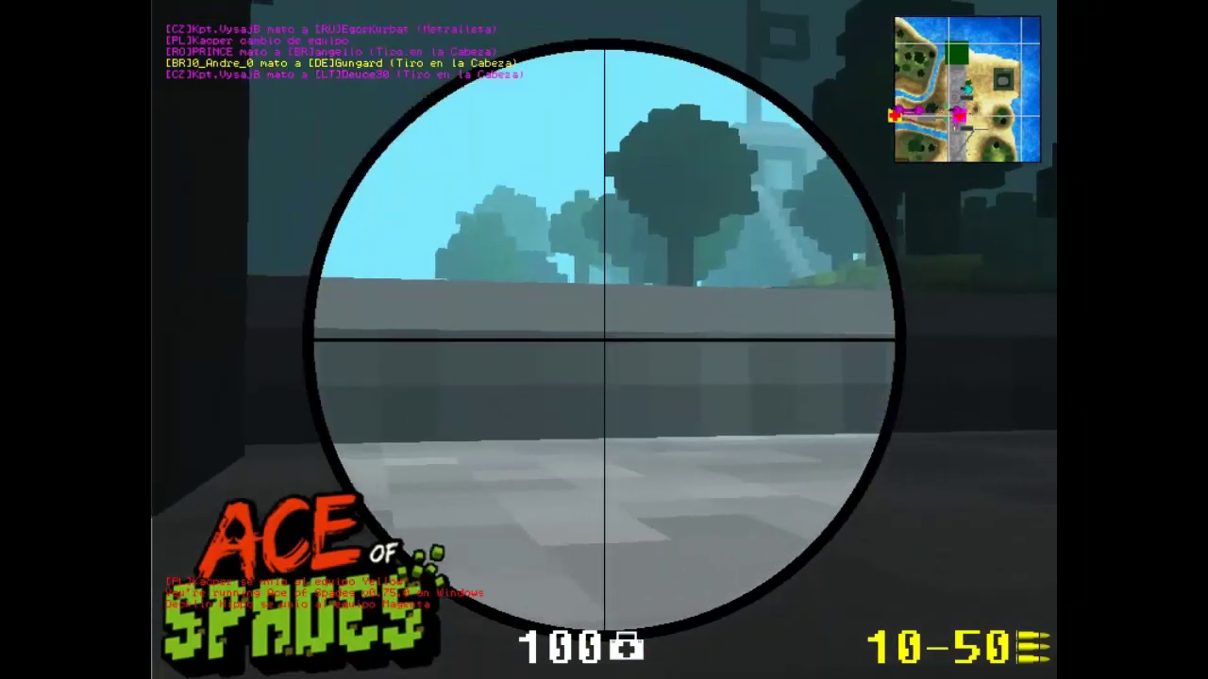
pyautogui.rightClick(604, 339)
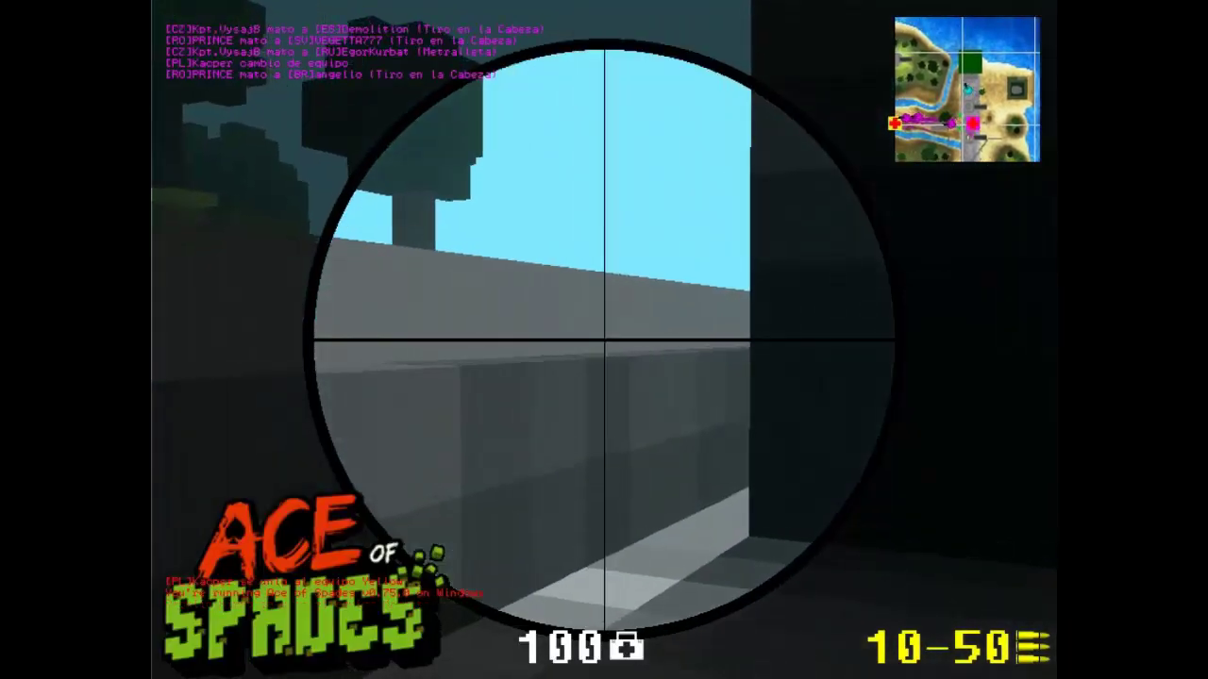
pyautogui.rightClick(604, 339)
pyautogui.rightClick(603, 339)
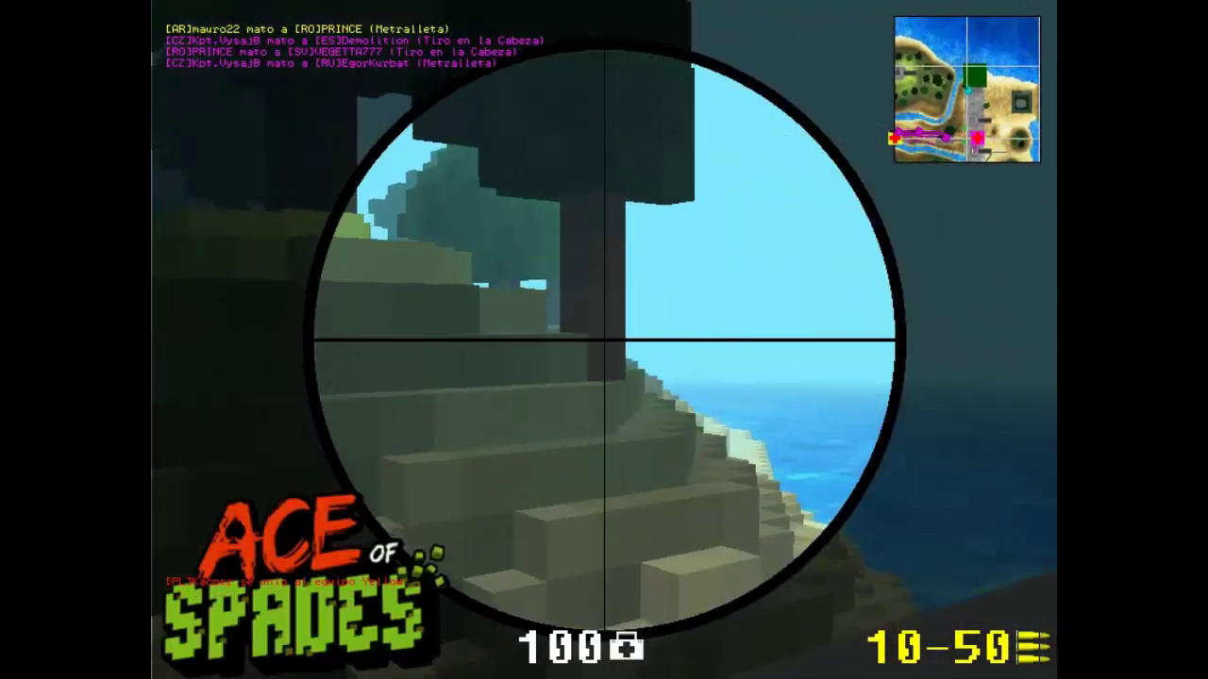
pyautogui.press('1')
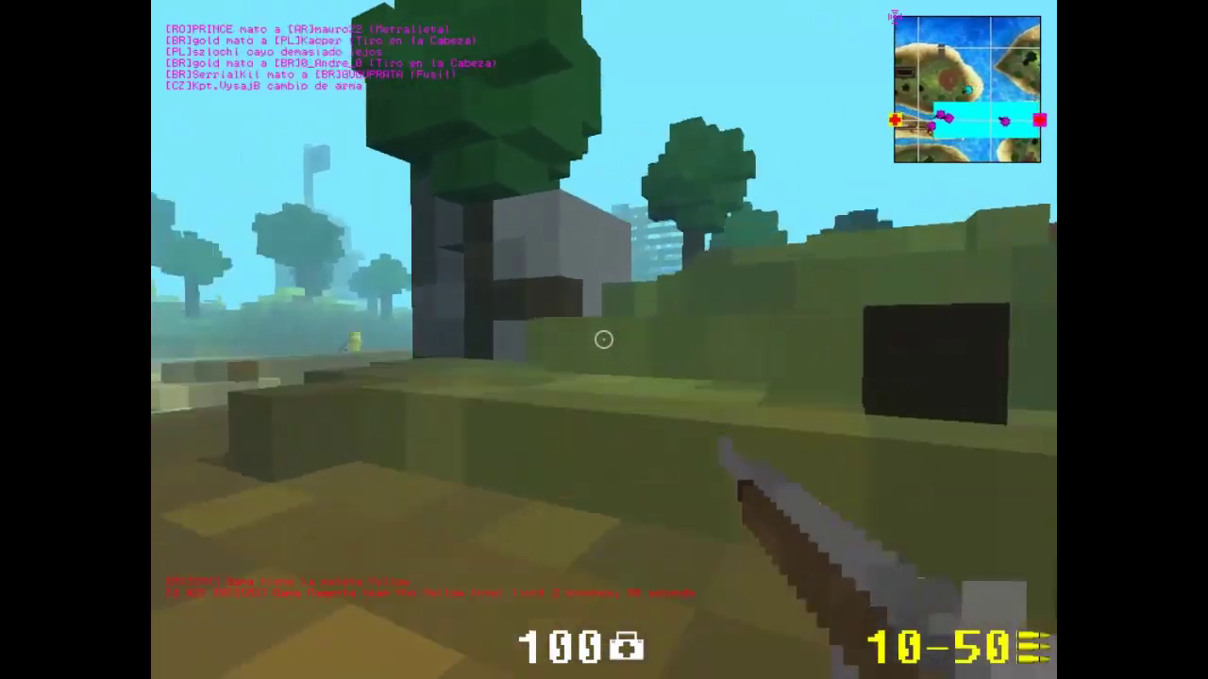
# Step: Fire several scoped rifle shots at an enemy, then reload
pyautogui.rightClick(604, 340)
pyautogui.click(603, 340)
pyautogui.click(604, 340)
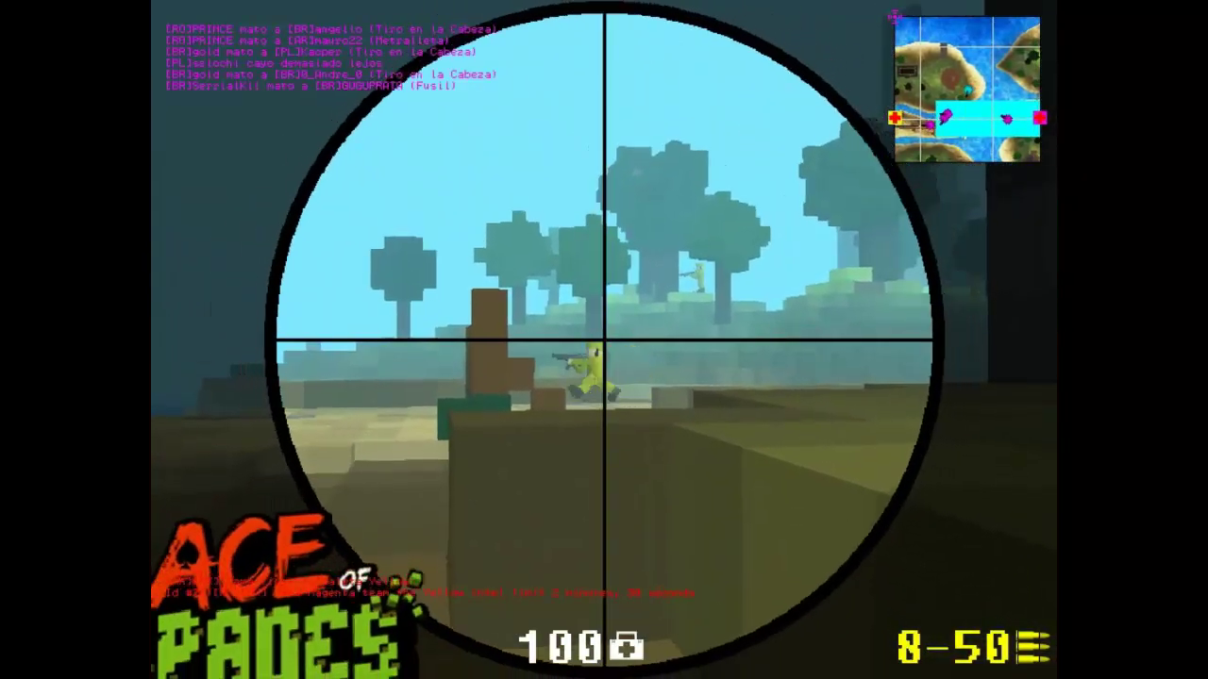
pyautogui.rightClick(604, 340)
pyautogui.rightClick(604, 340)
pyautogui.click(604, 339)
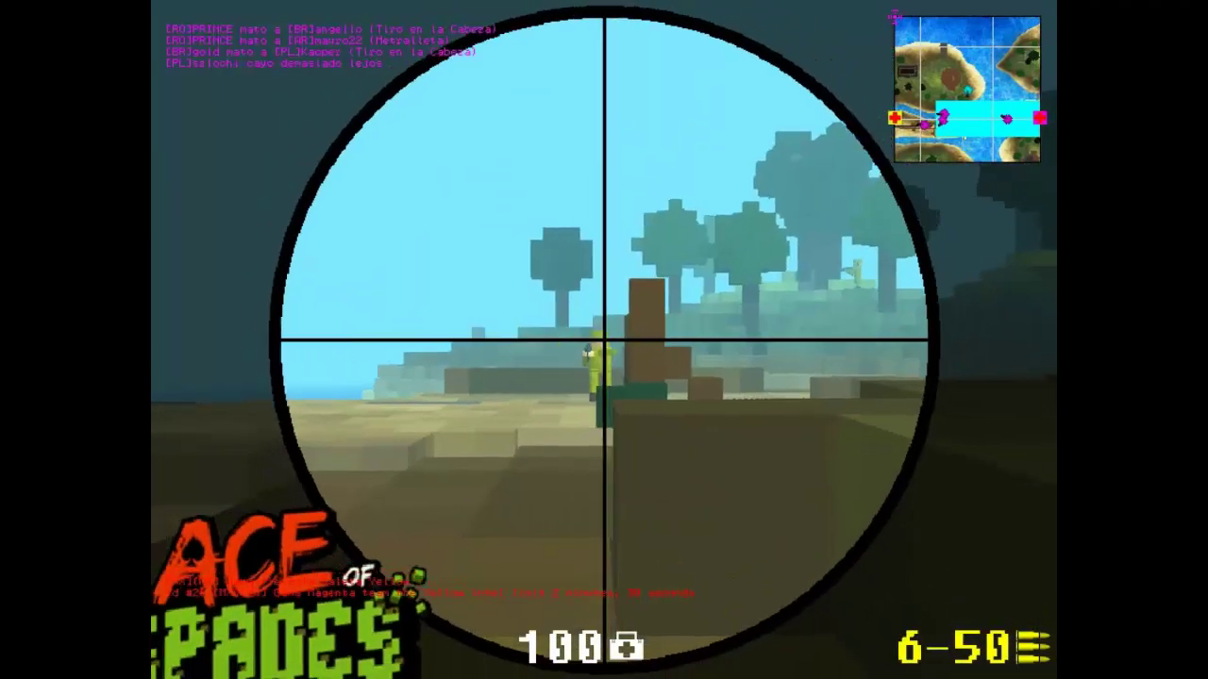
pyautogui.click(604, 340)
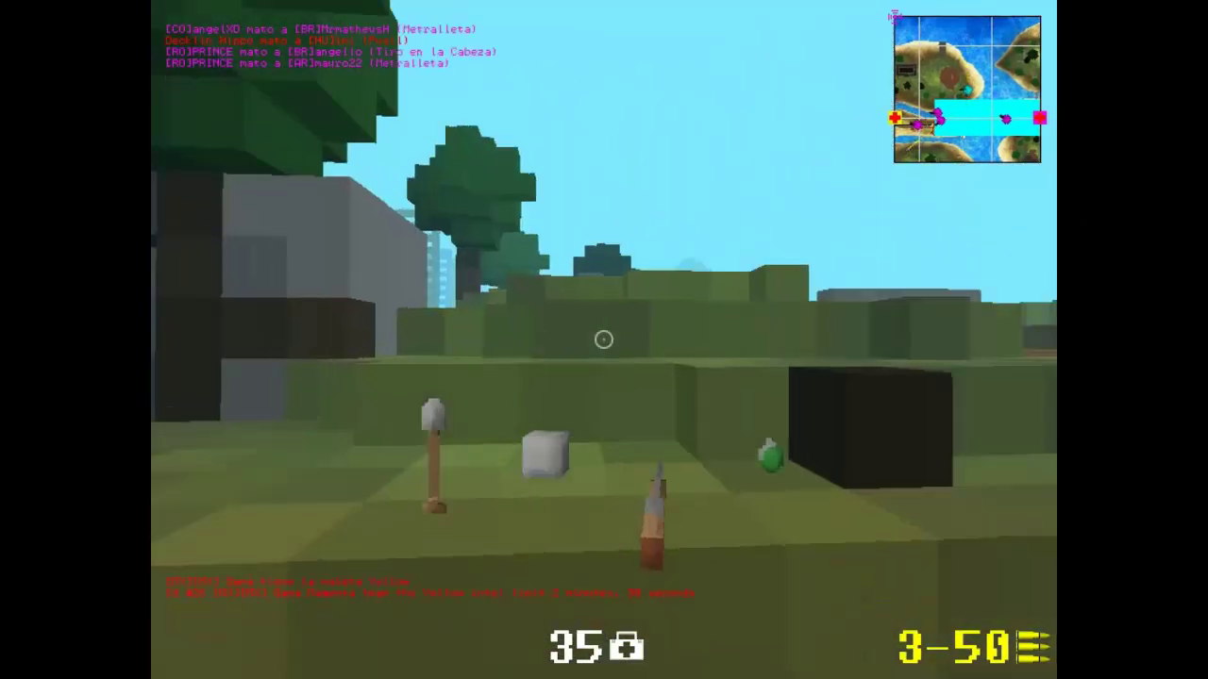
pyautogui.press('r')
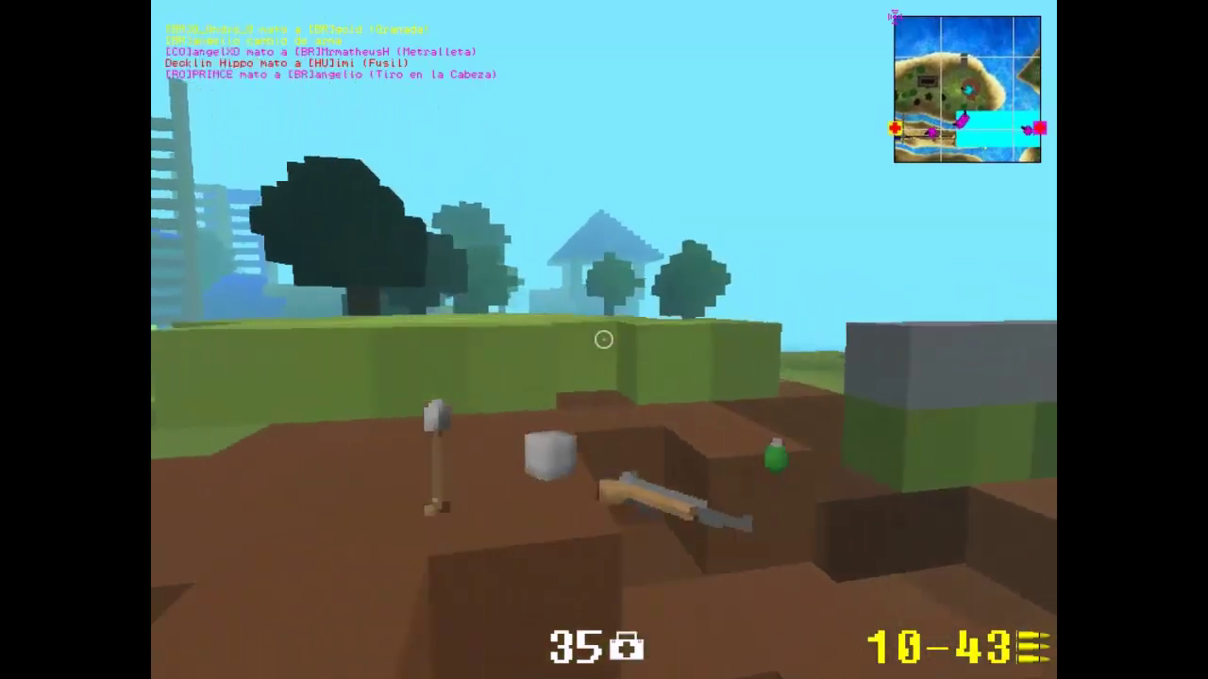
# Step: Advance past the grass wall and shoot at the gazebo and the yellow enemy
pyautogui.press('w')
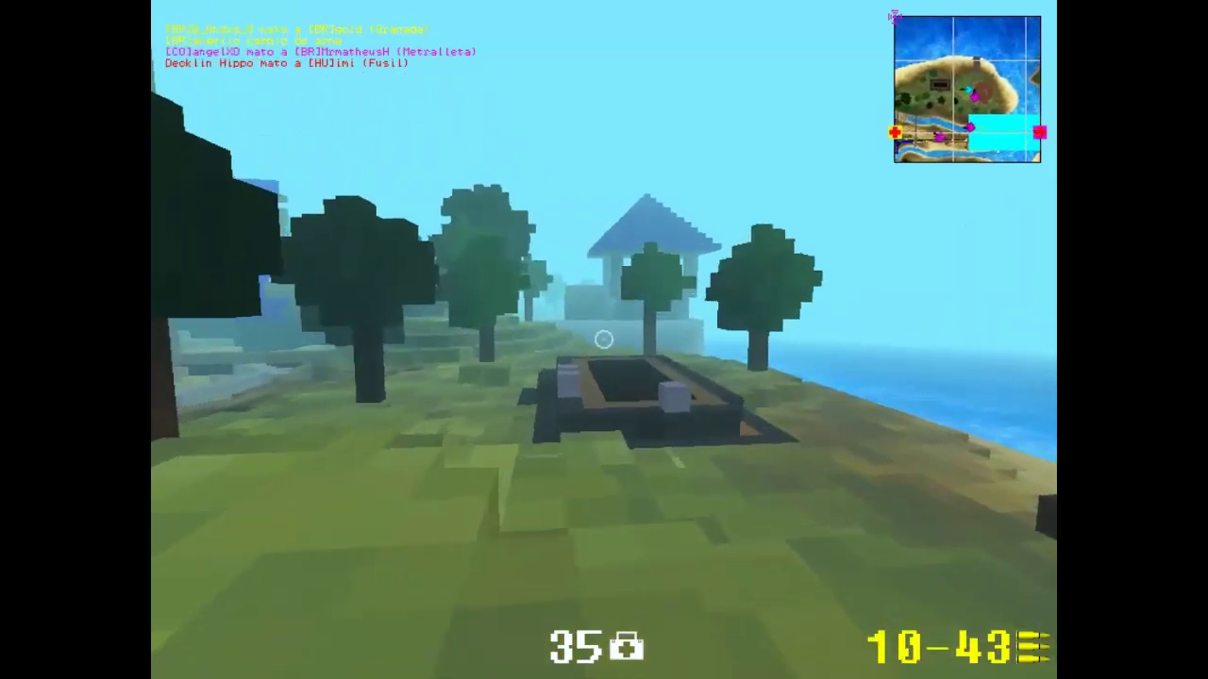
pyautogui.press('w')
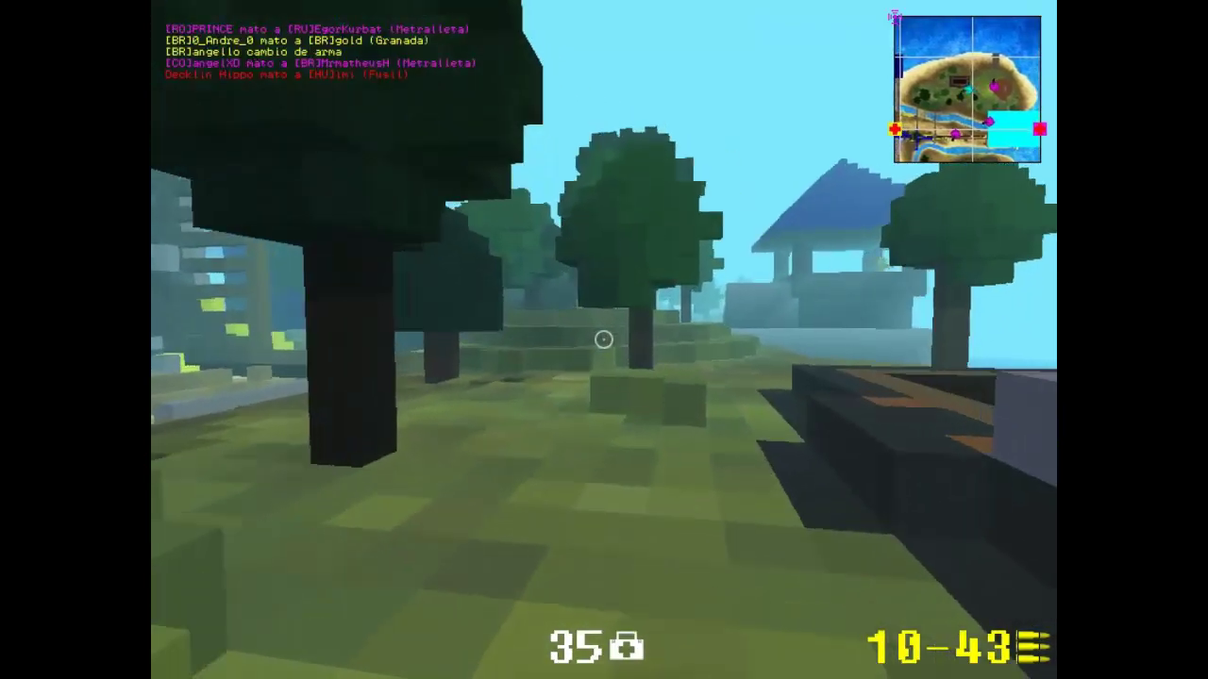
pyautogui.rightClick(604, 339)
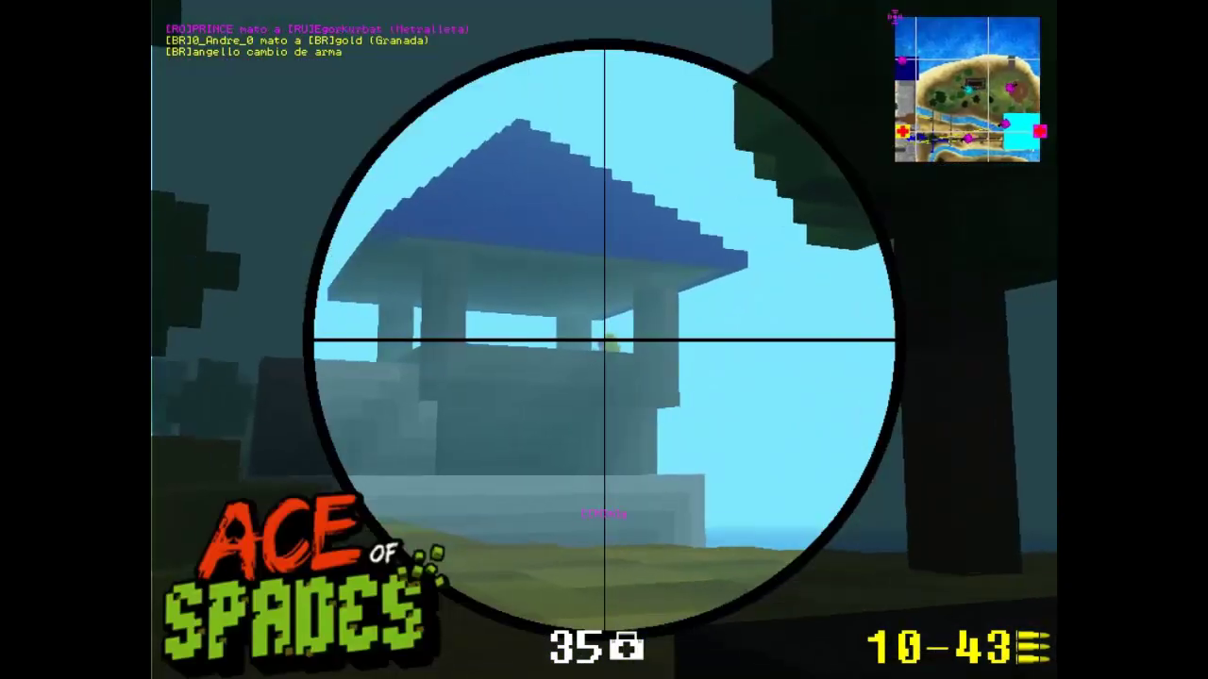
pyautogui.click(604, 339)
pyautogui.rightClick(604, 339)
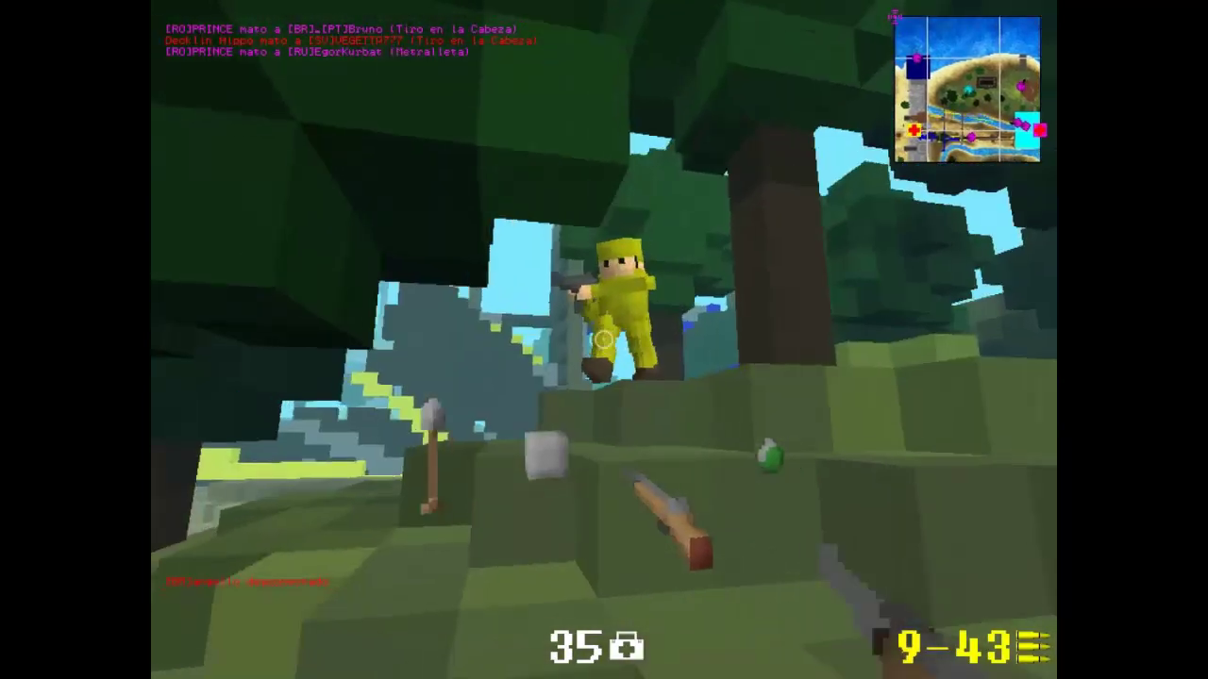
pyautogui.click(604, 339)
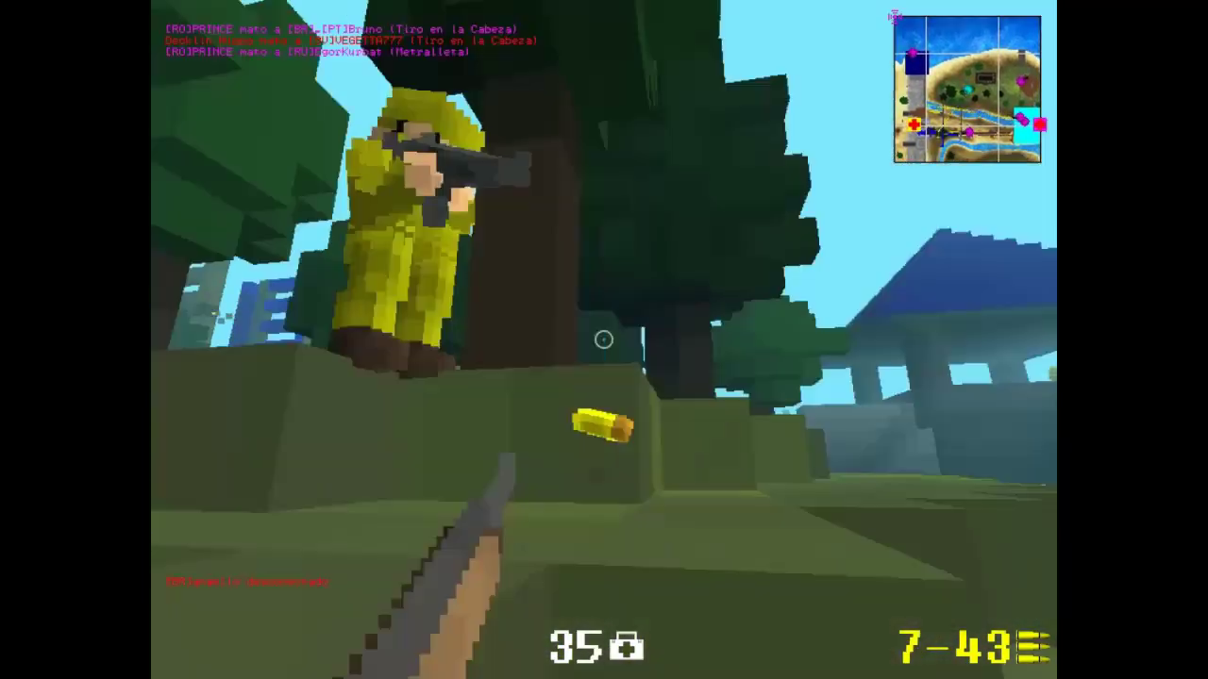
pyautogui.click(604, 339)
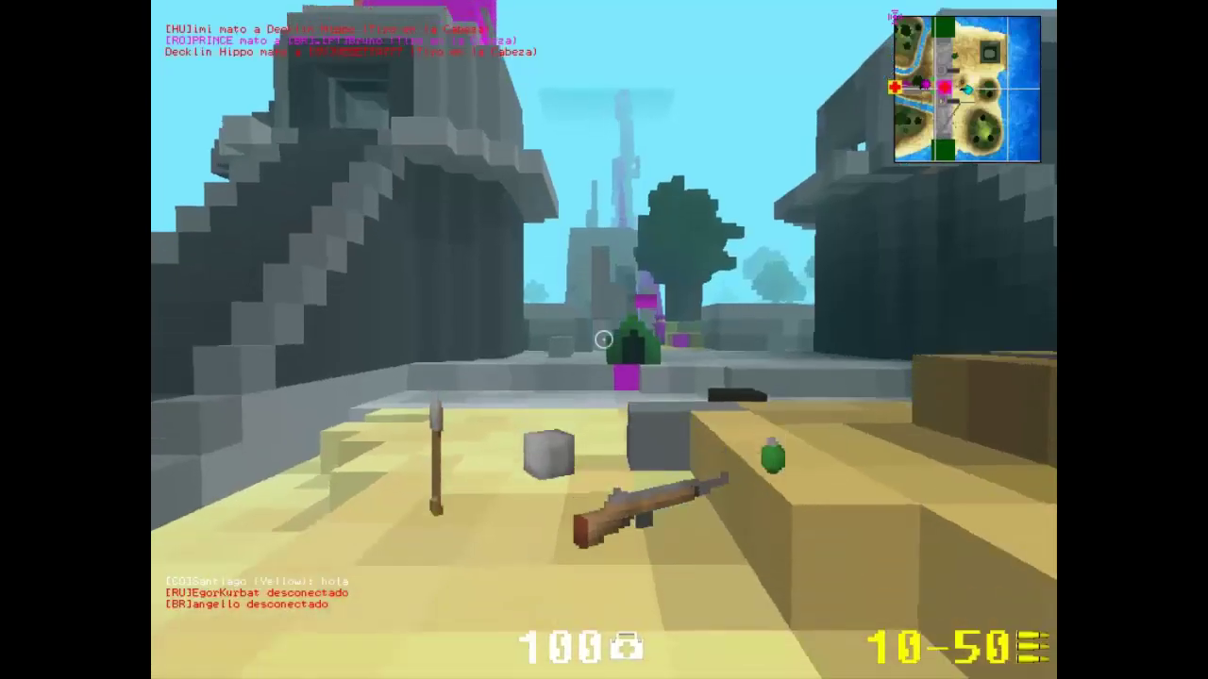
# Step: Check the team scoreboard while walking forward through the forest
pyautogui.press('Tab')
pyautogui.press('w')
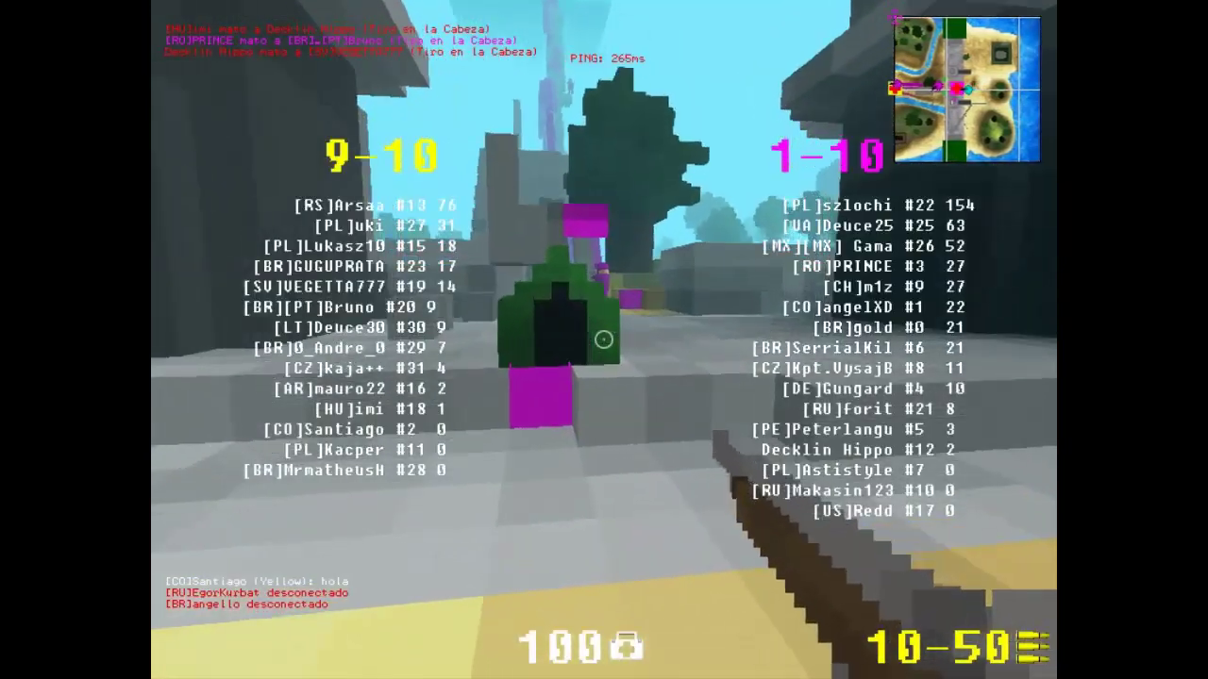
pyautogui.press('w')
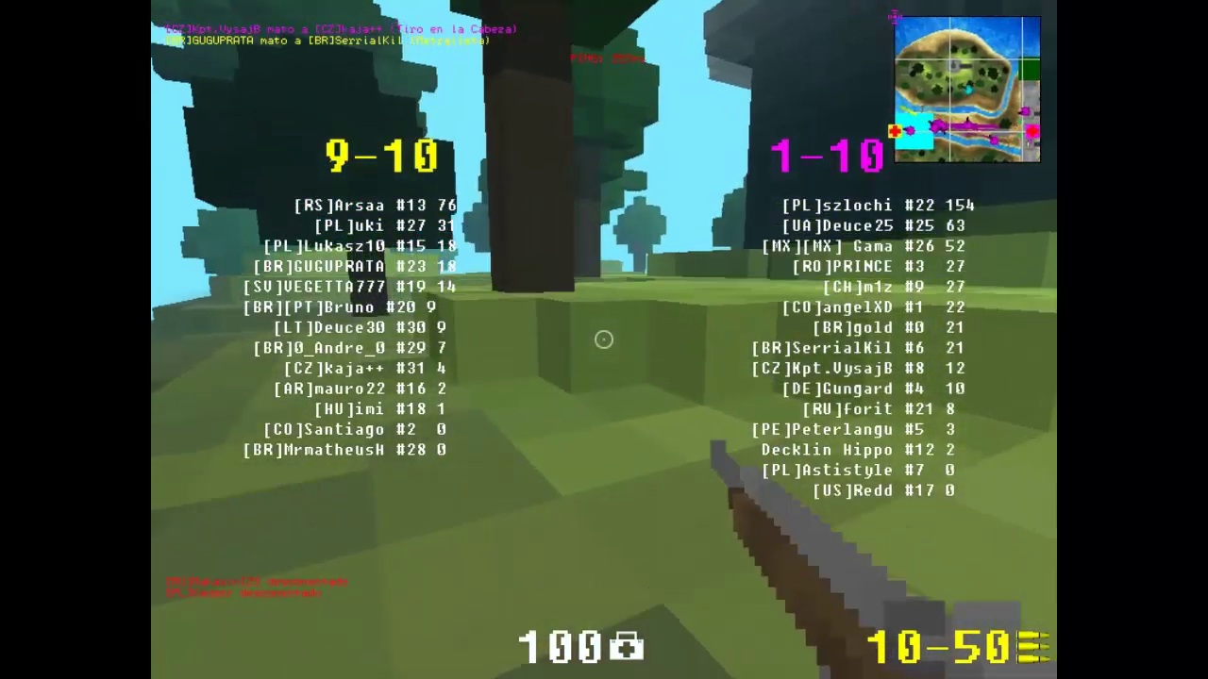
pyautogui.press('w')
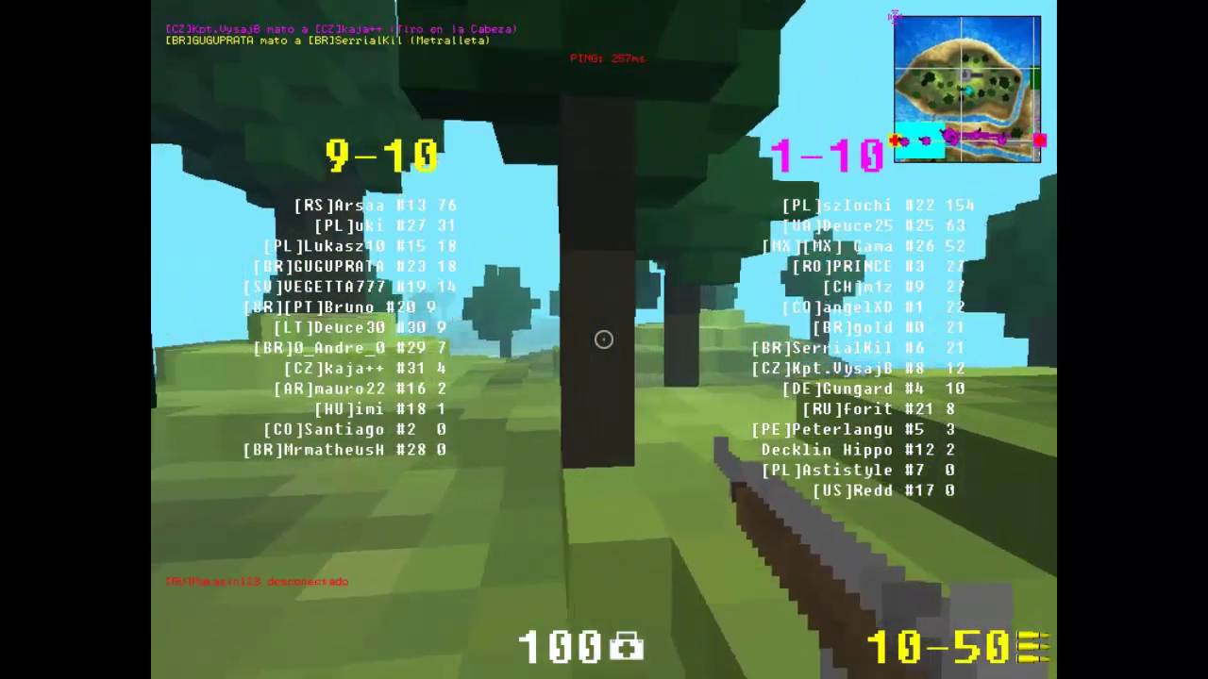
pyautogui.press('w')
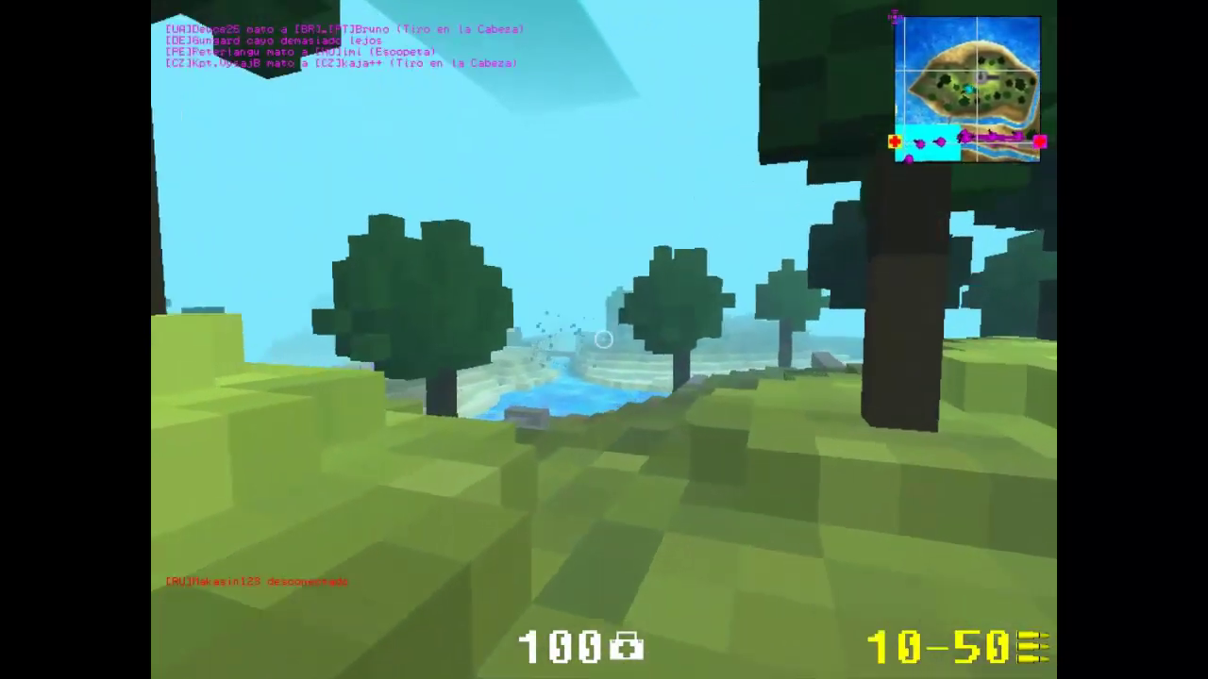
pyautogui.press('w')
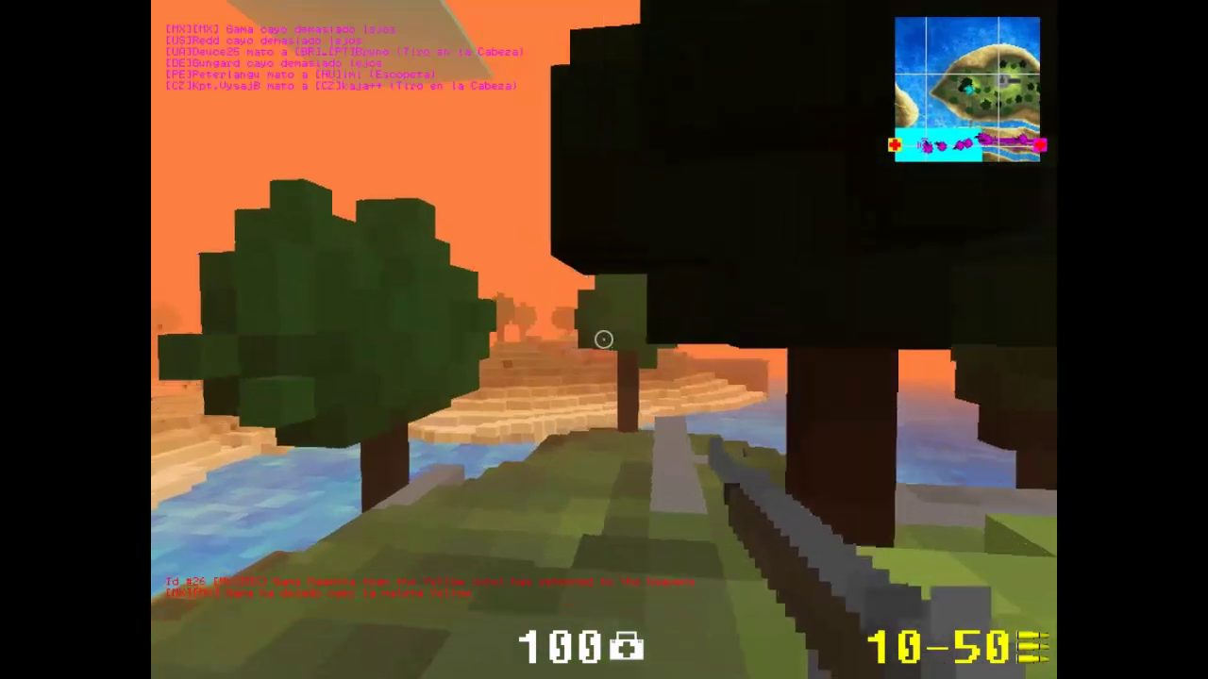
# Step: Fire three scoped shots, lower the scope and walk toward the tower
pyautogui.rightClick(604, 339)
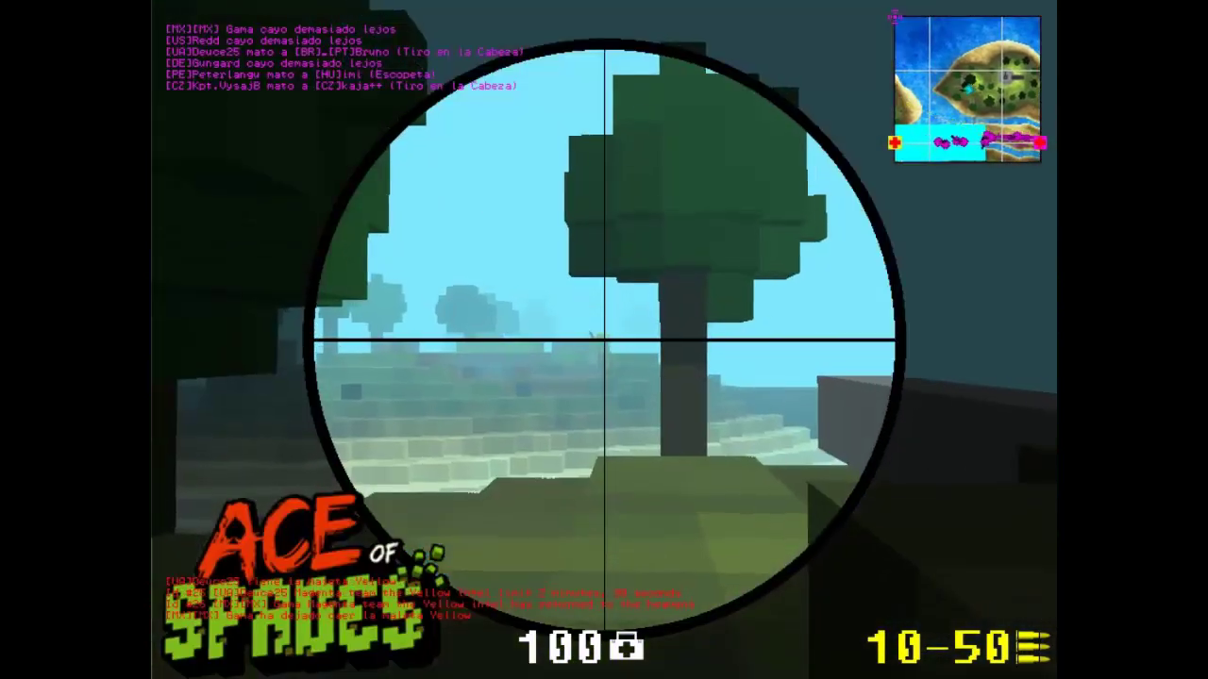
pyautogui.click(604, 339)
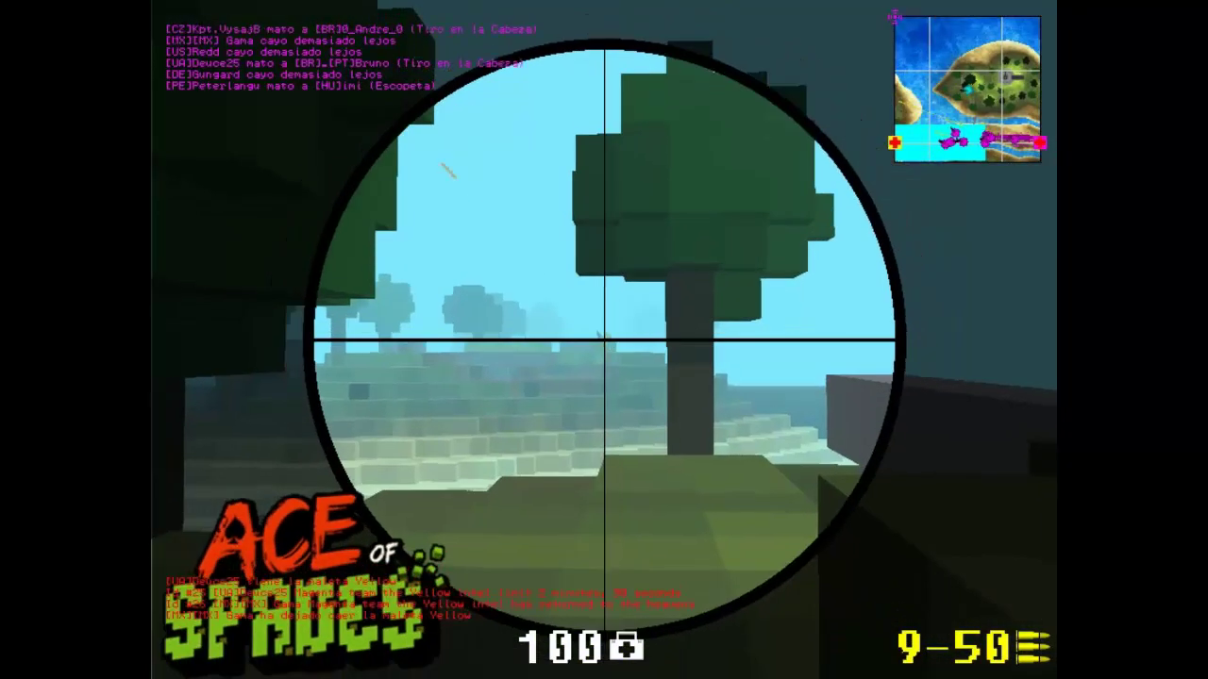
pyautogui.click(604, 339)
pyautogui.click(604, 339)
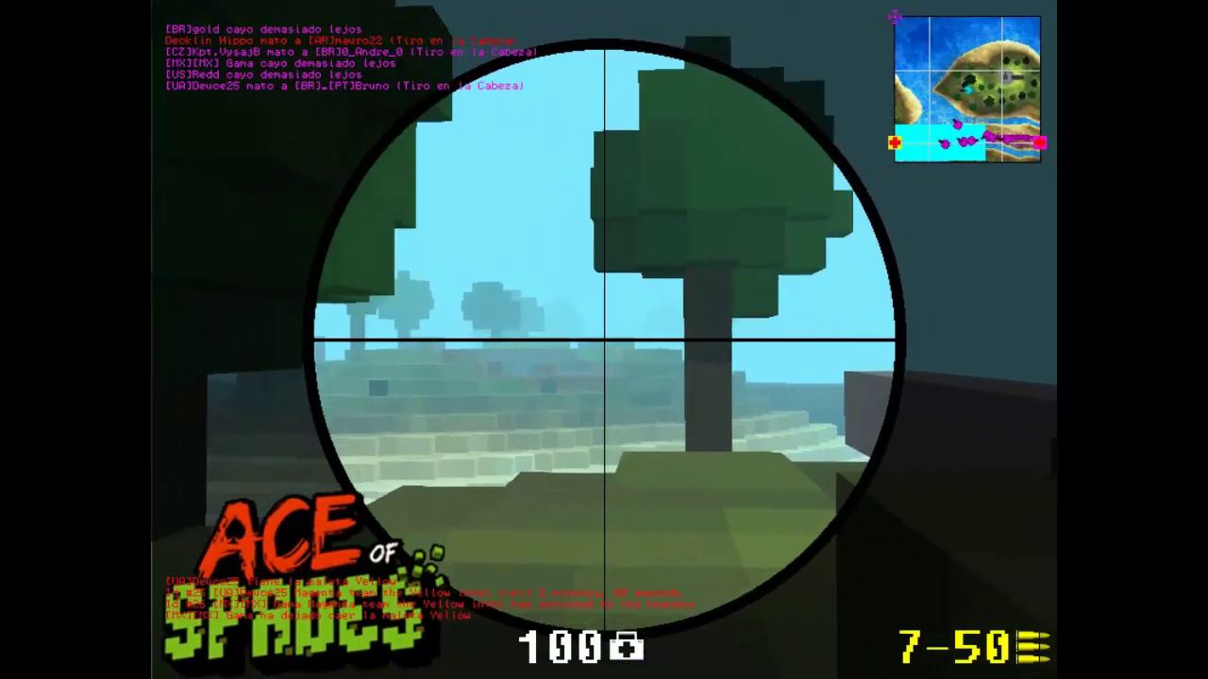
pyautogui.rightClick(604, 339)
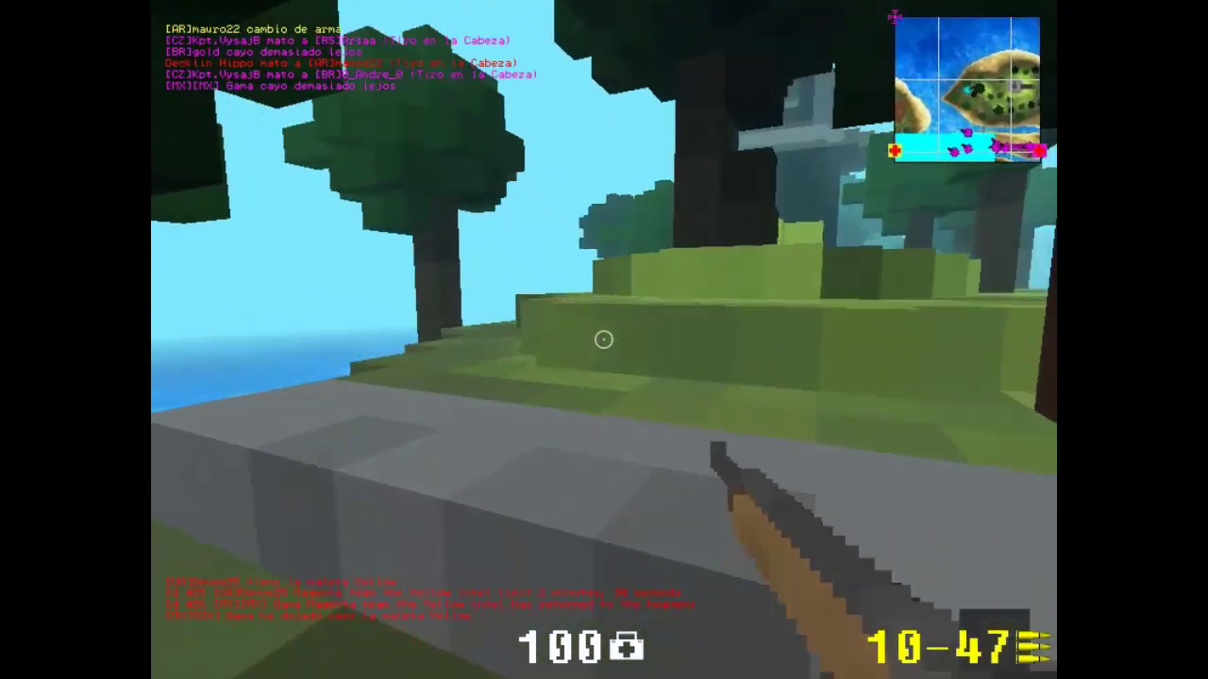
pyautogui.press('w')
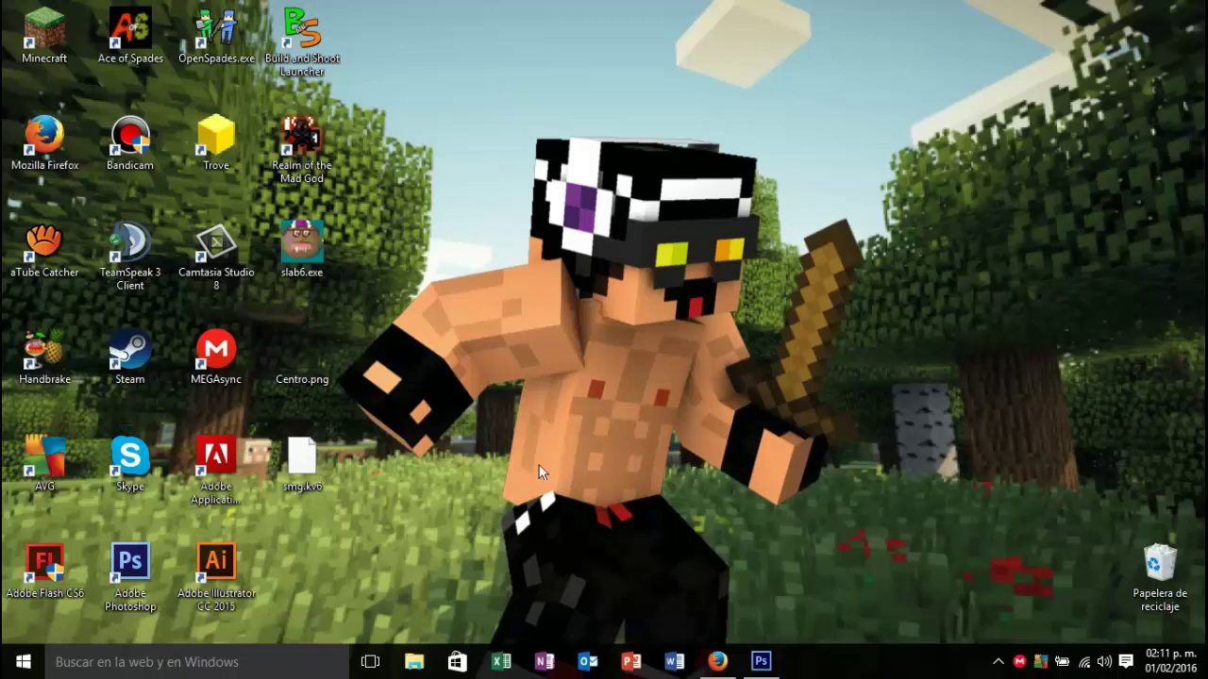
pyautogui.moveTo(544, 386); pyautogui.dragTo(526, 345)
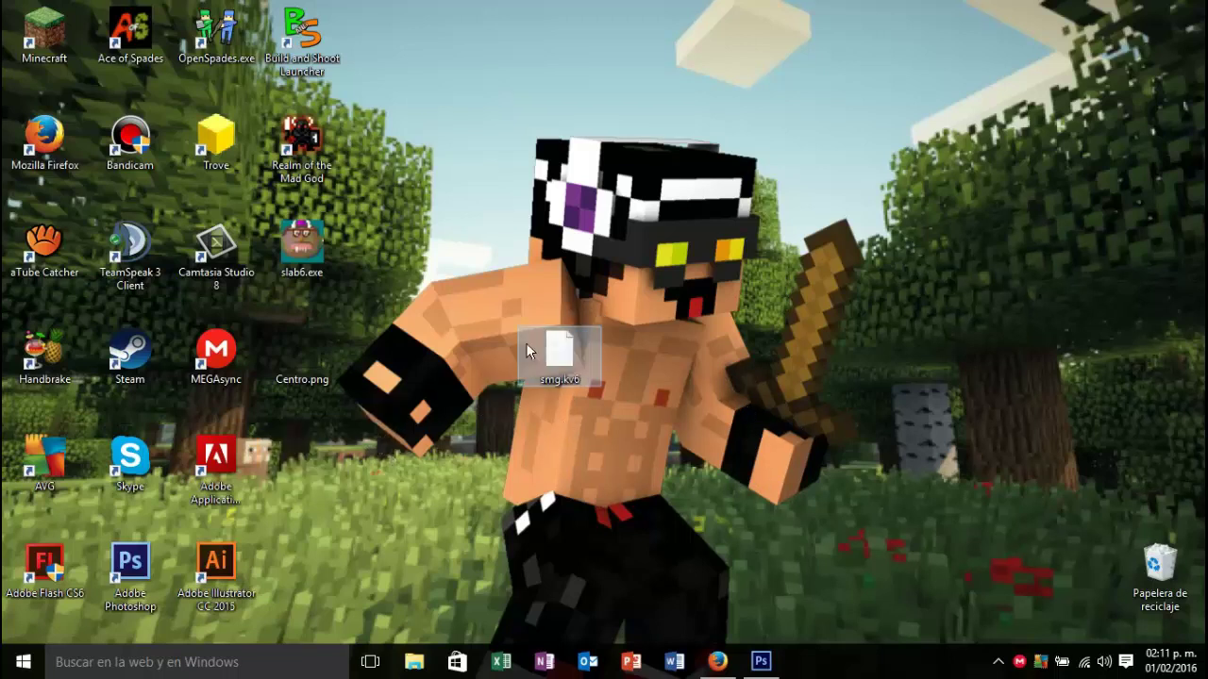
pyautogui.click(495, 296)
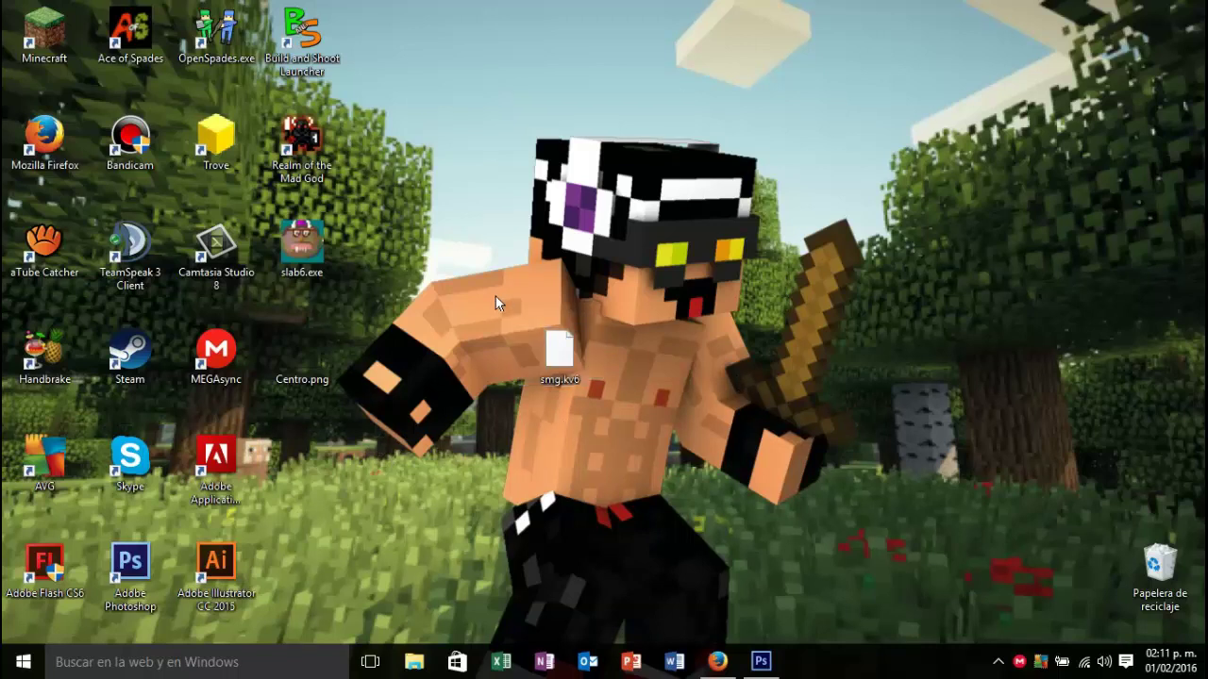
pyautogui.moveTo(558, 351); pyautogui.dragTo(302, 460)
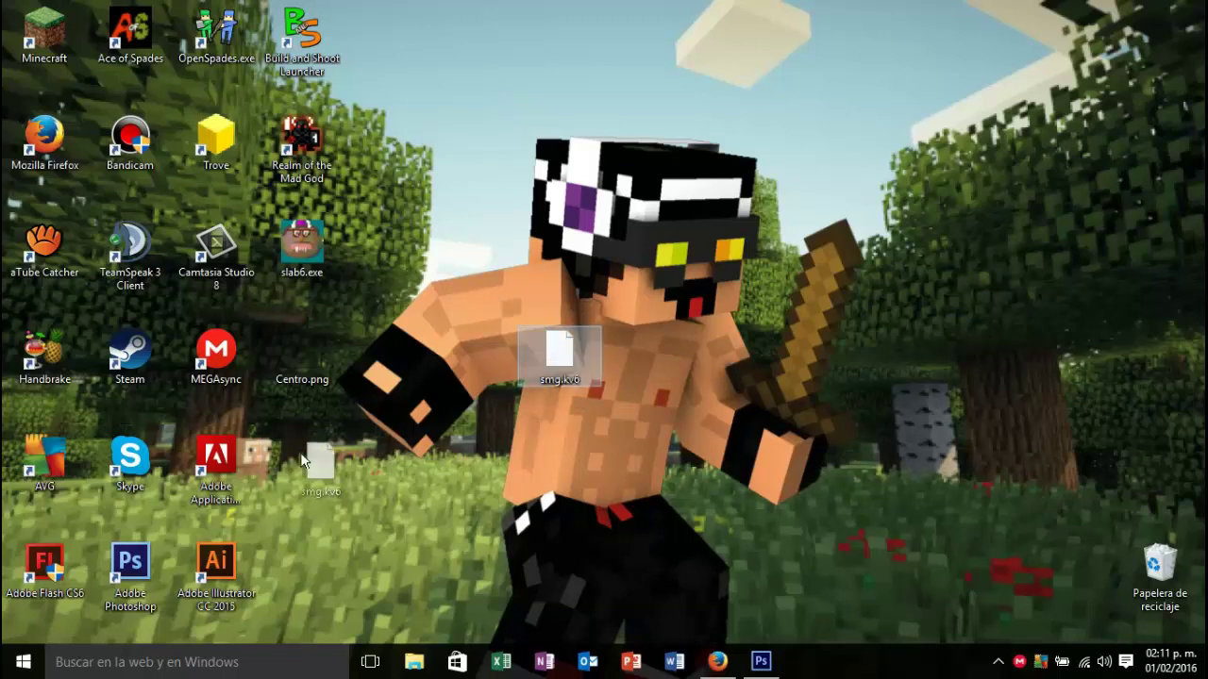
pyautogui.click(504, 439)
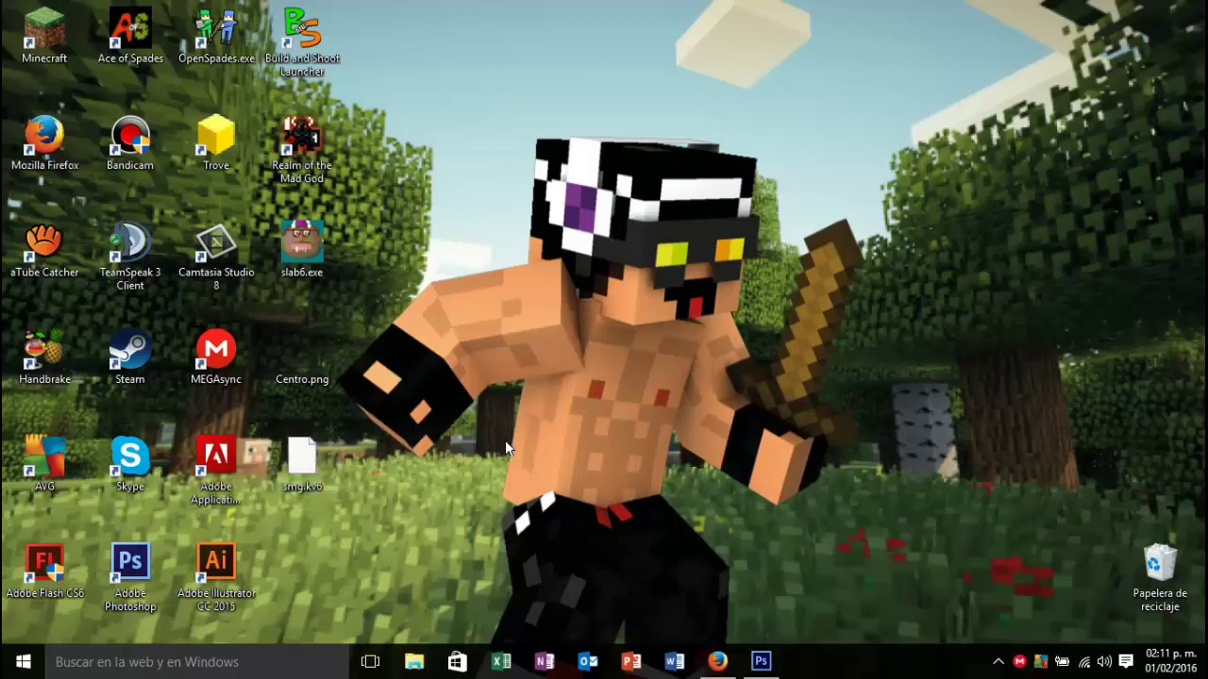
pyautogui.moveTo(872, 180); pyautogui.dragTo(730, 455)
pyautogui.moveTo(760, 434)
pyautogui.mouseDown()
pyautogui.moveTo(796, 323)
pyautogui.moveTo(819, 354)
pyautogui.mouseUp()
# Step: Launch slab6.exe, confirm running it, and maximize its window
pyautogui.doubleClick(315, 249)
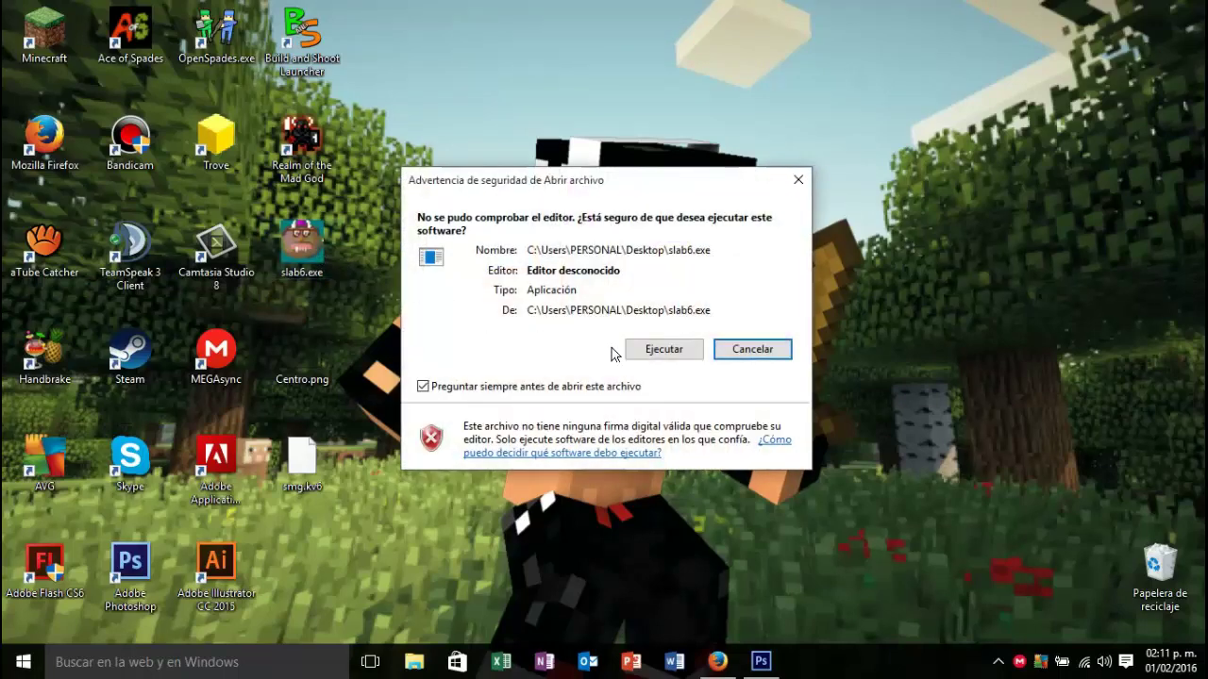
pyautogui.click(628, 351)
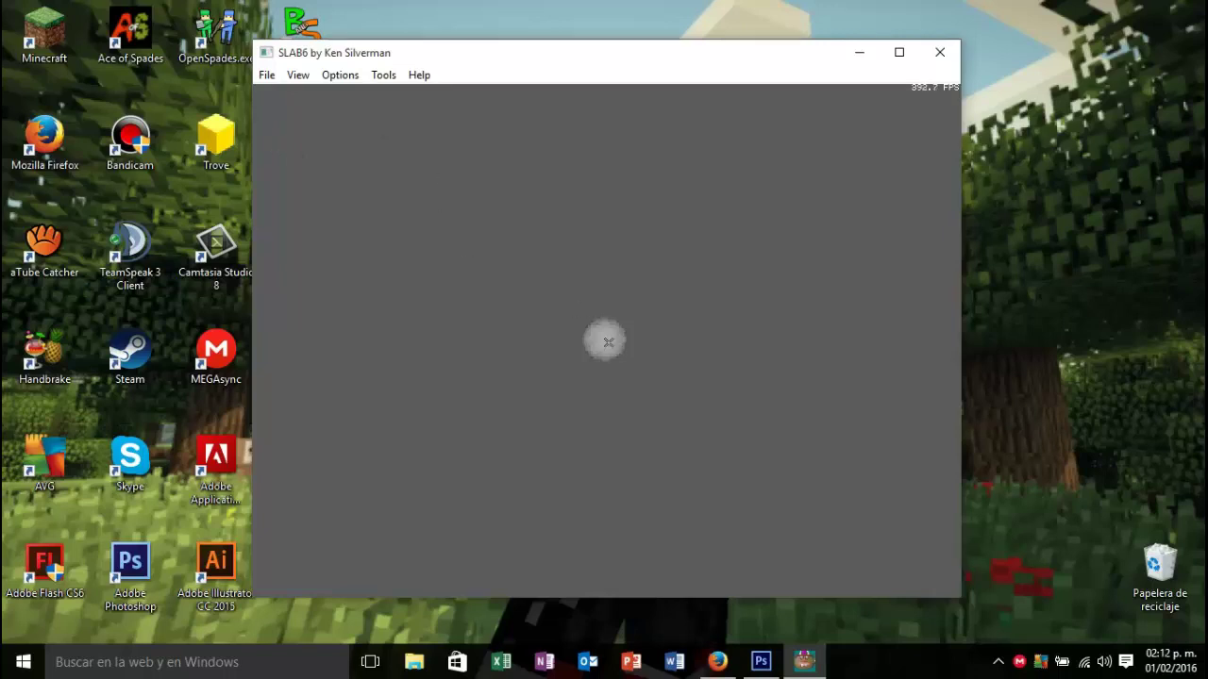
pyautogui.click(898, 53)
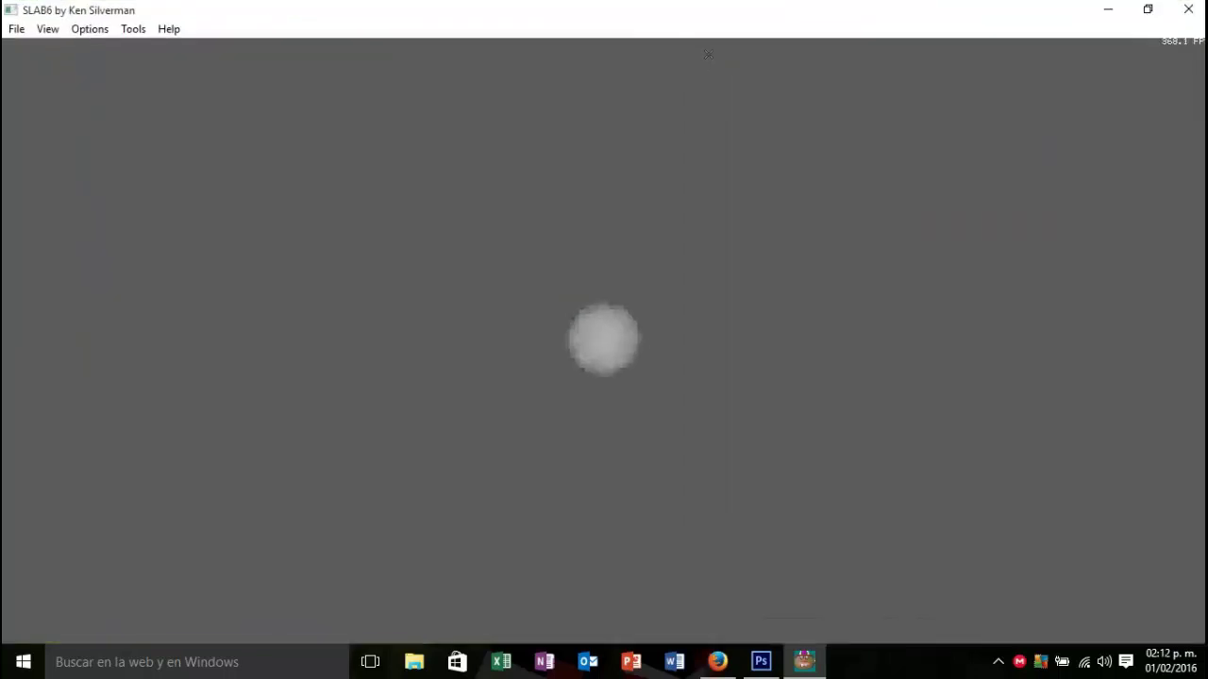
# Step: Load smg.kv6 from the Desktop and move the camera around the gun
pyautogui.click(17, 29)
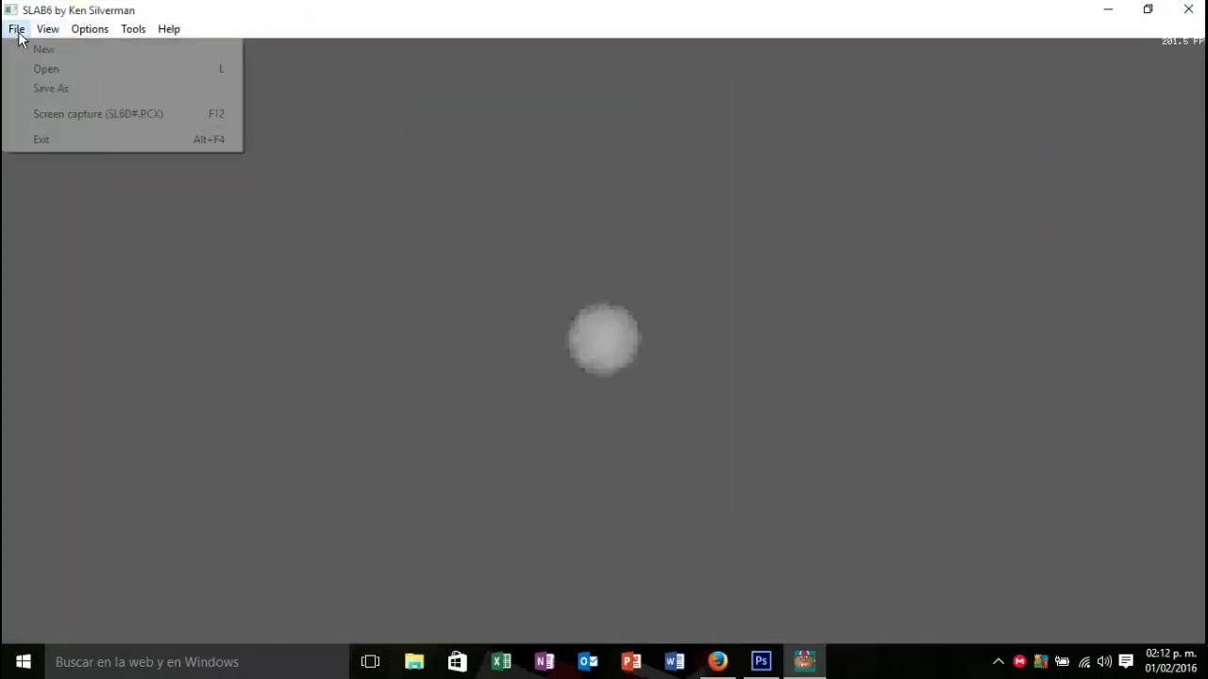
pyautogui.click(38, 69)
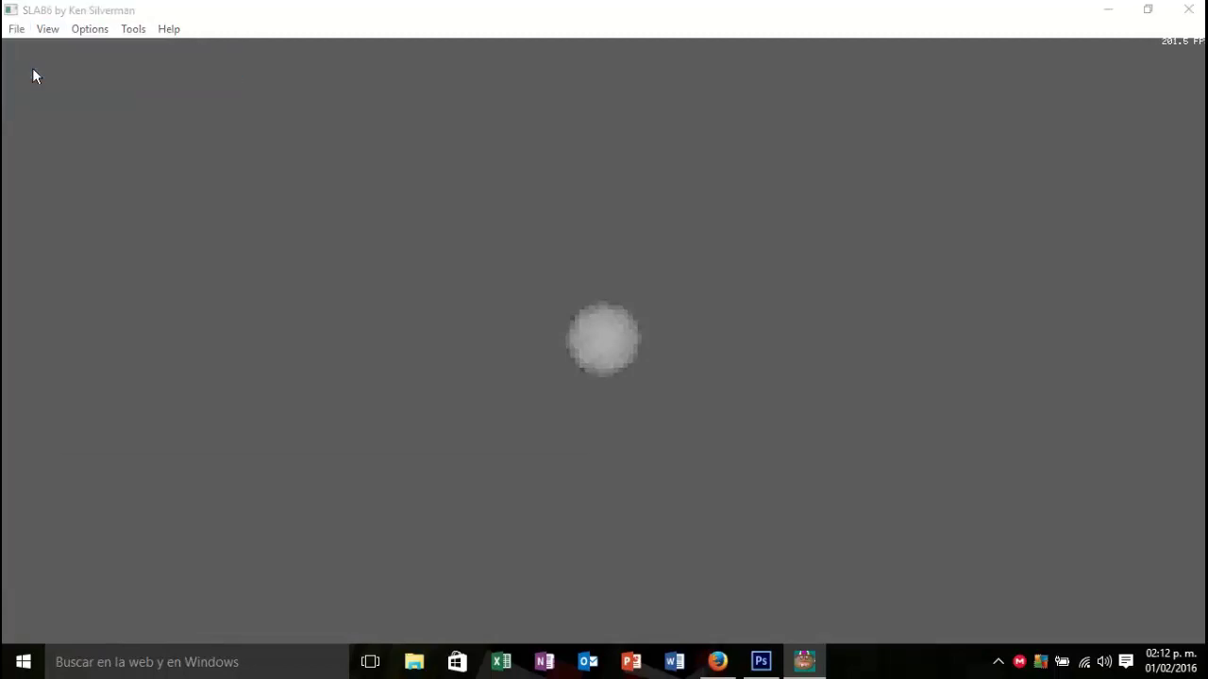
pyautogui.click(71, 168)
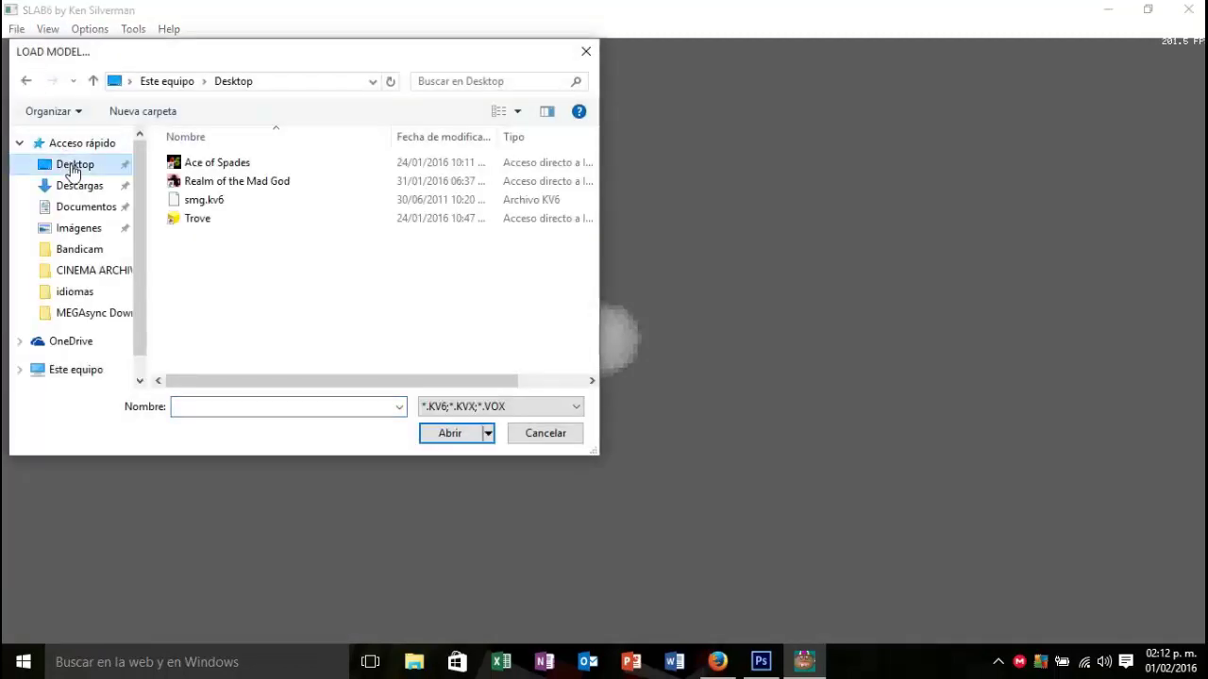
pyautogui.click(198, 203)
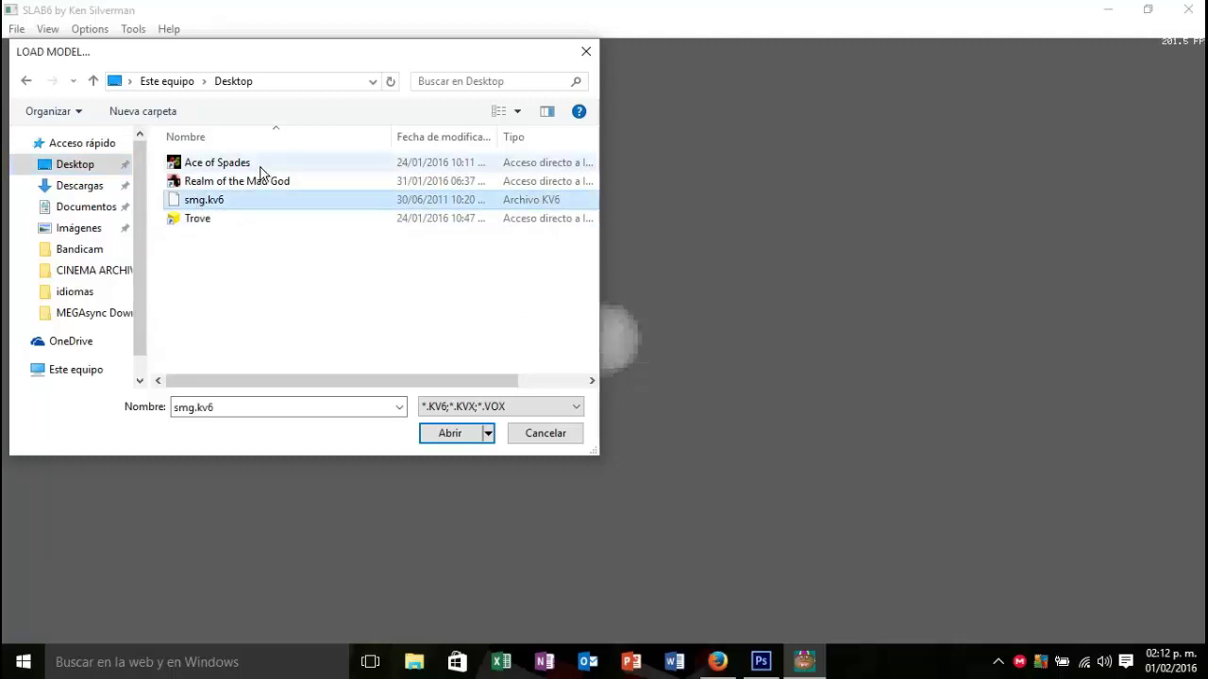
pyautogui.click(450, 434)
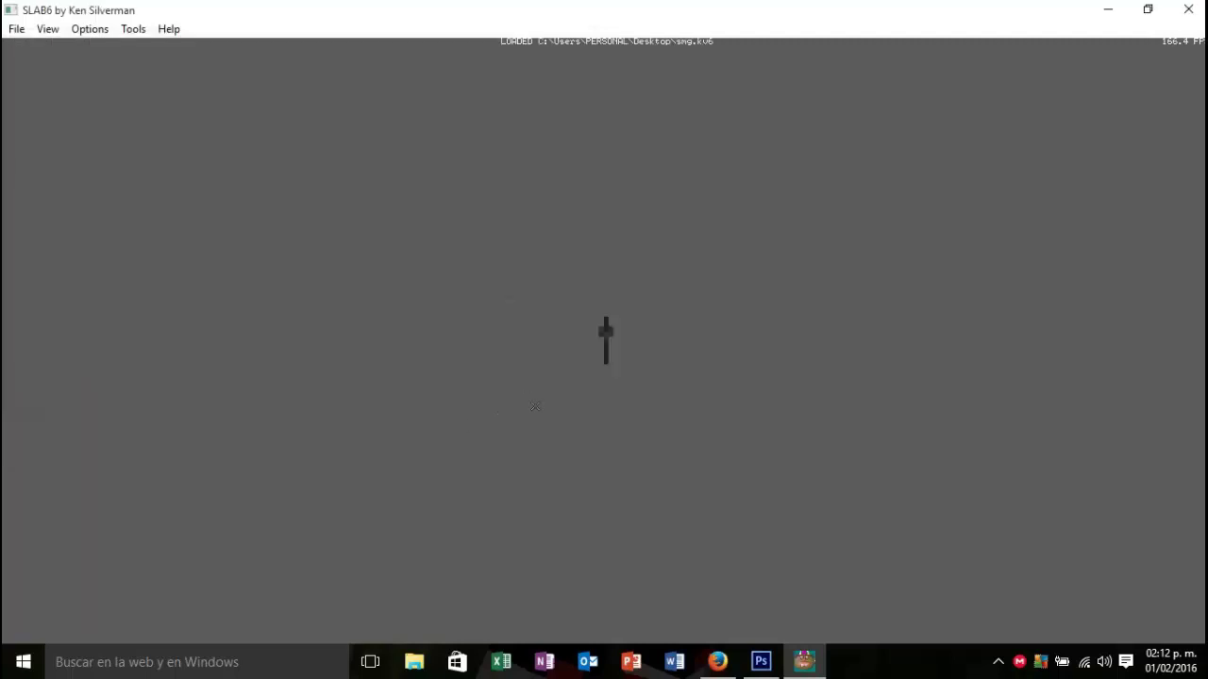
pyautogui.press('Up')
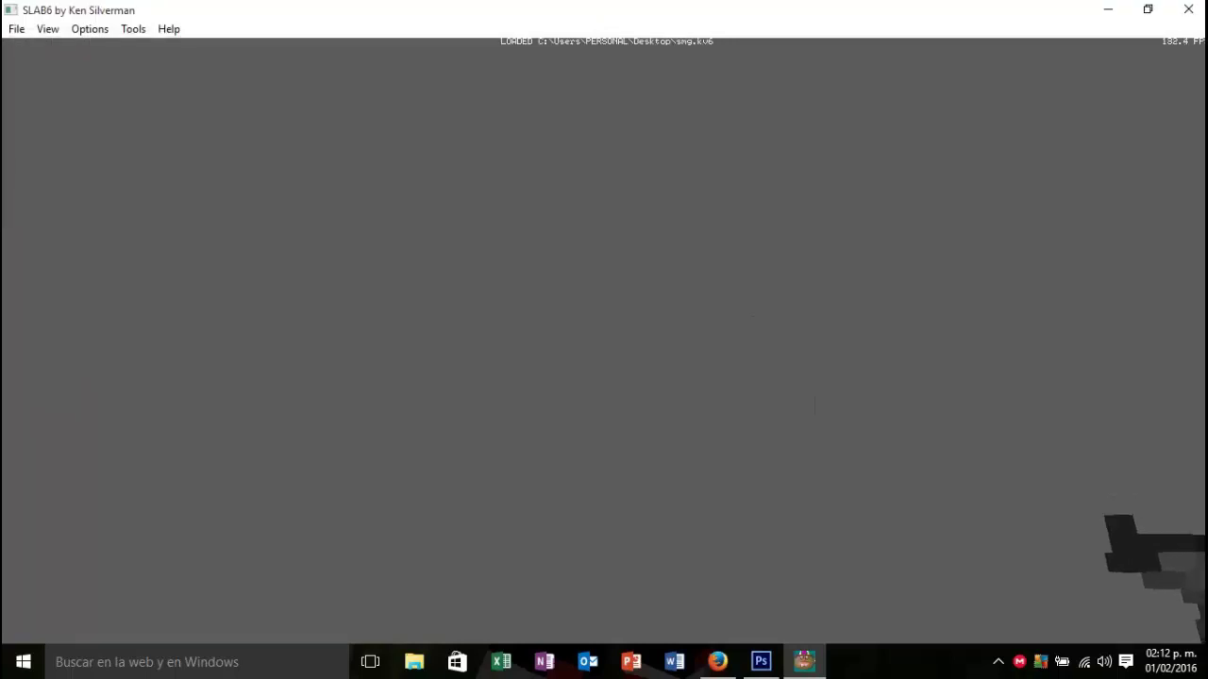
pyautogui.press('Down')
pyautogui.press('Left')
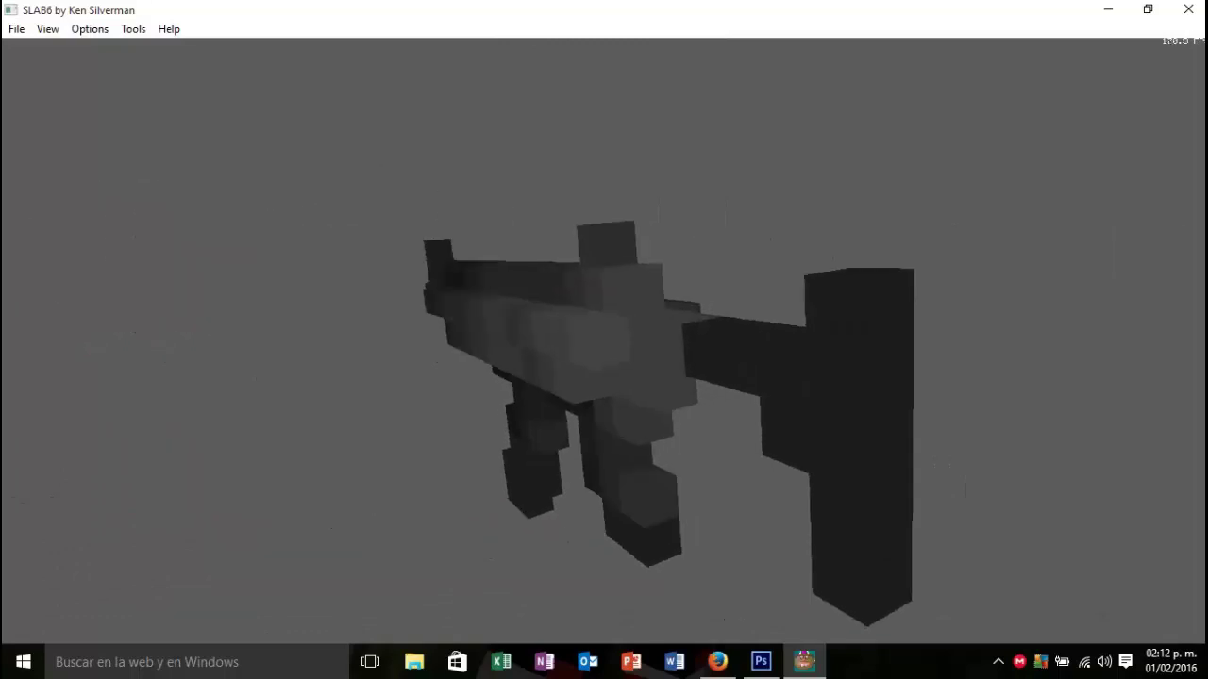
pyautogui.press('Up')
pyautogui.press('Left')
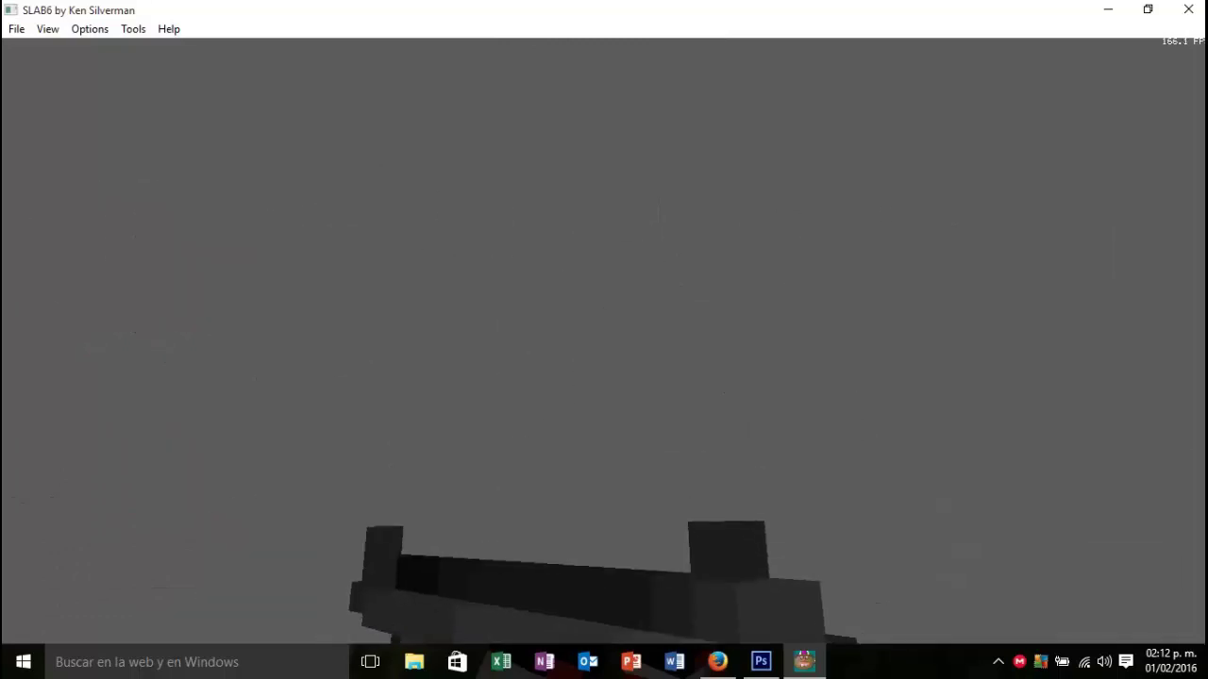
pyautogui.press('Up')
pyautogui.press('Left')
pyautogui.press('Down')
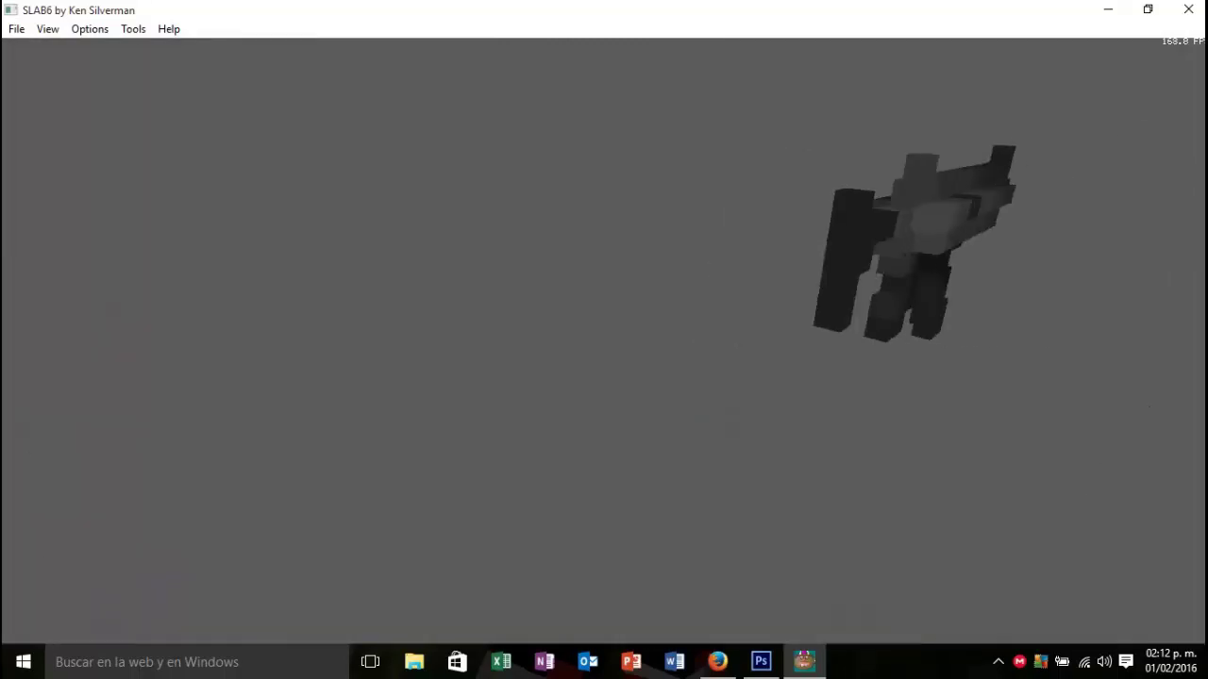
pyautogui.press('Up')
pyautogui.press('Up')
pyautogui.press('Down')
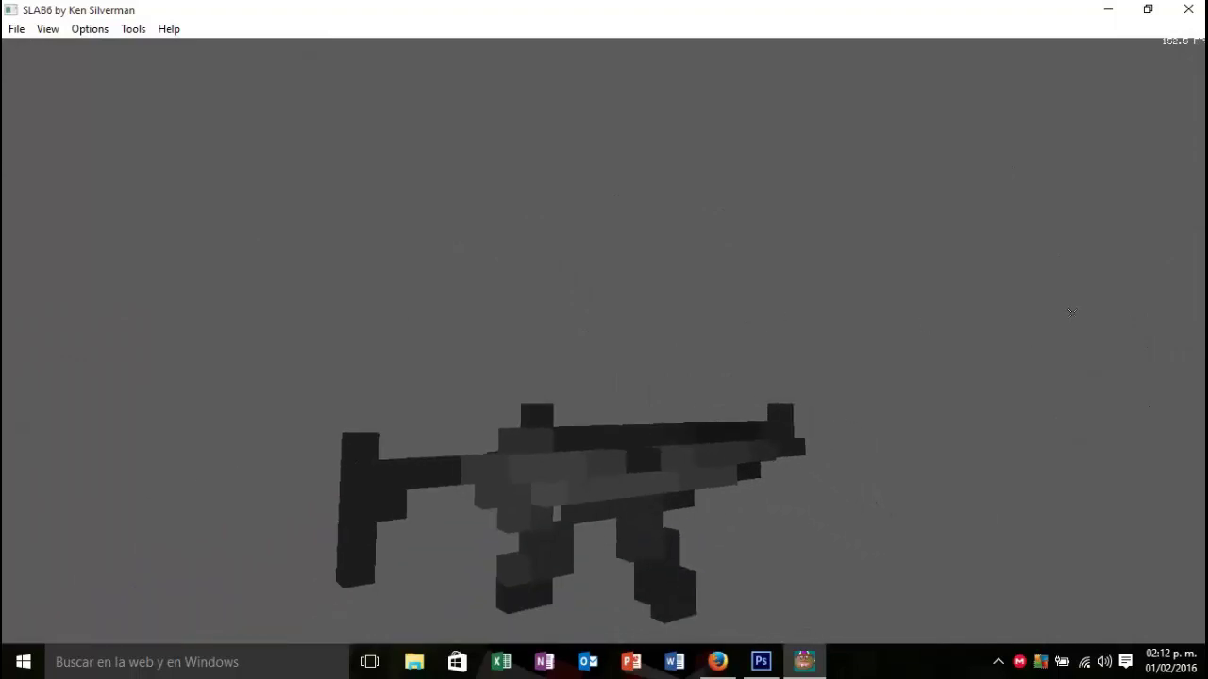
pyautogui.press('Down')
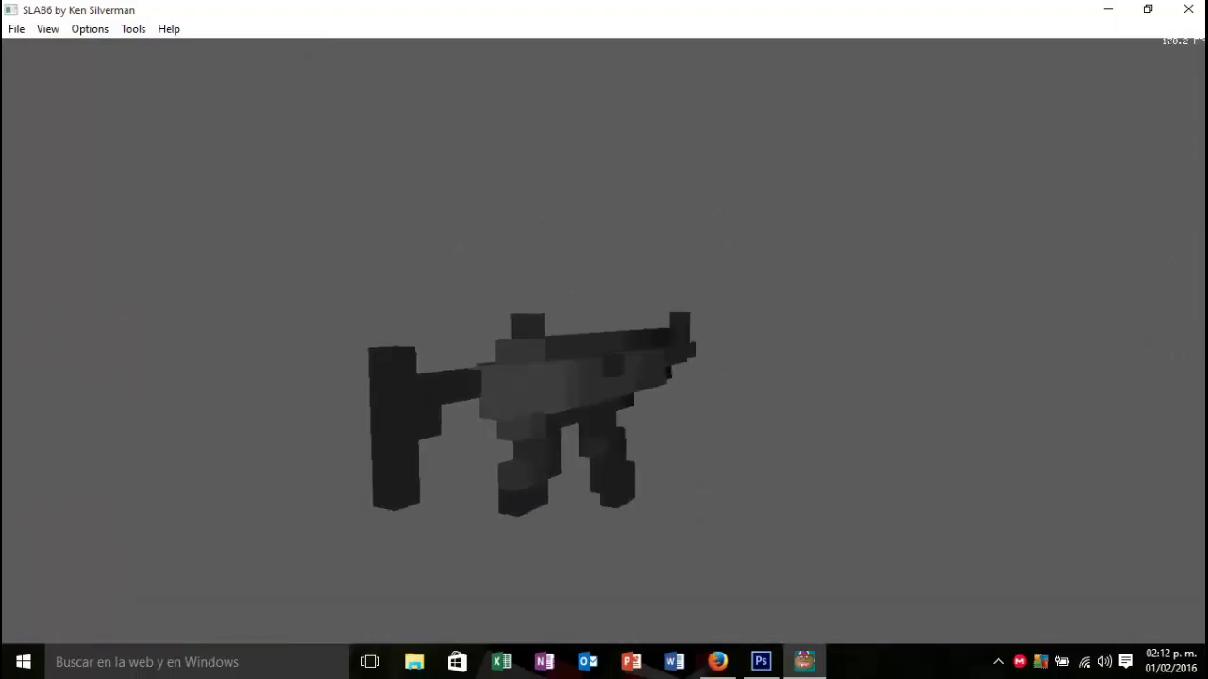
pyautogui.press('Down')
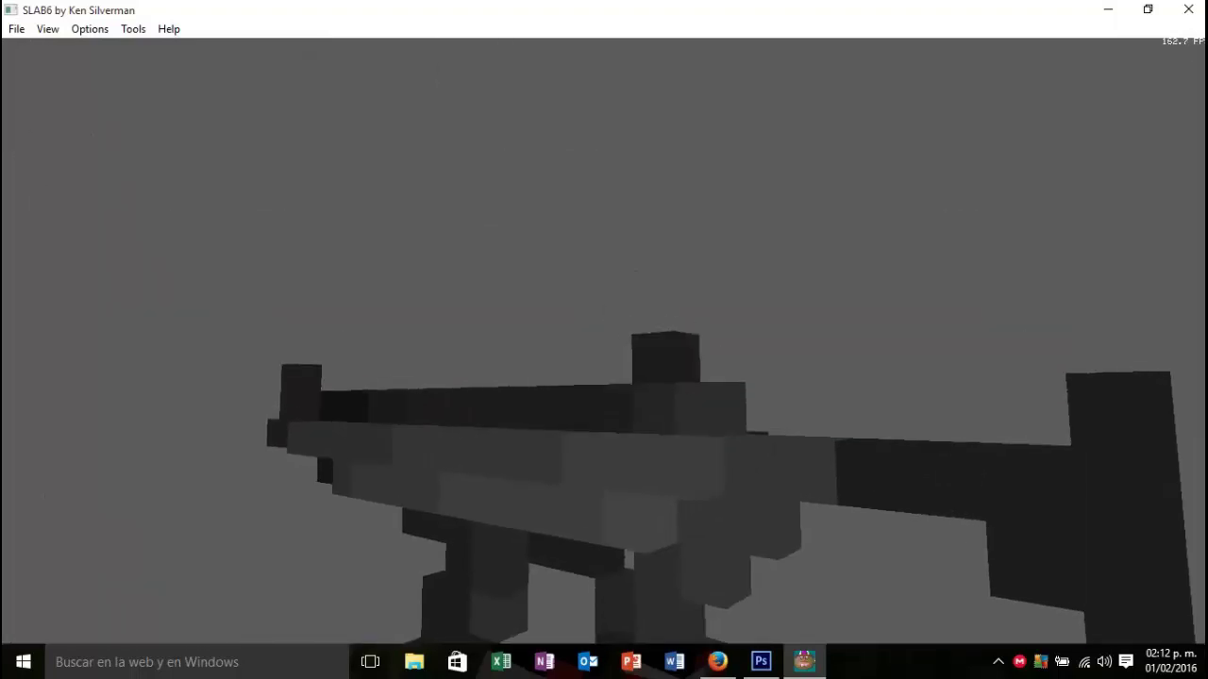
pyautogui.press('Down')
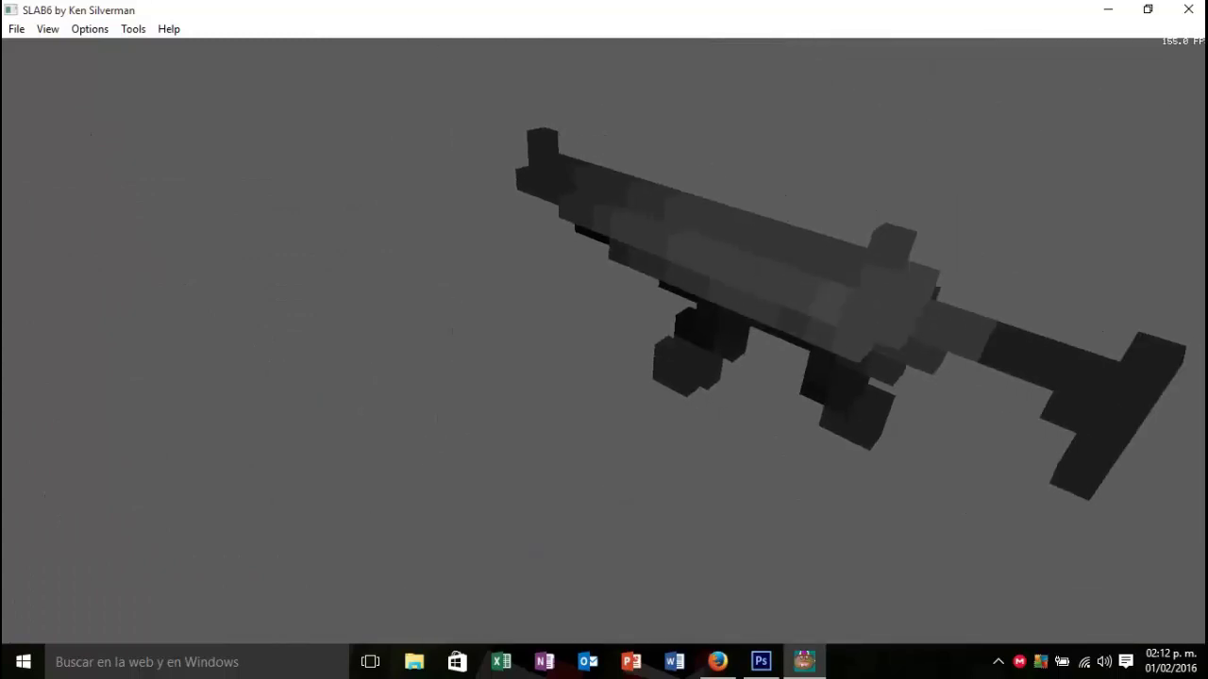
pyautogui.press('Left')
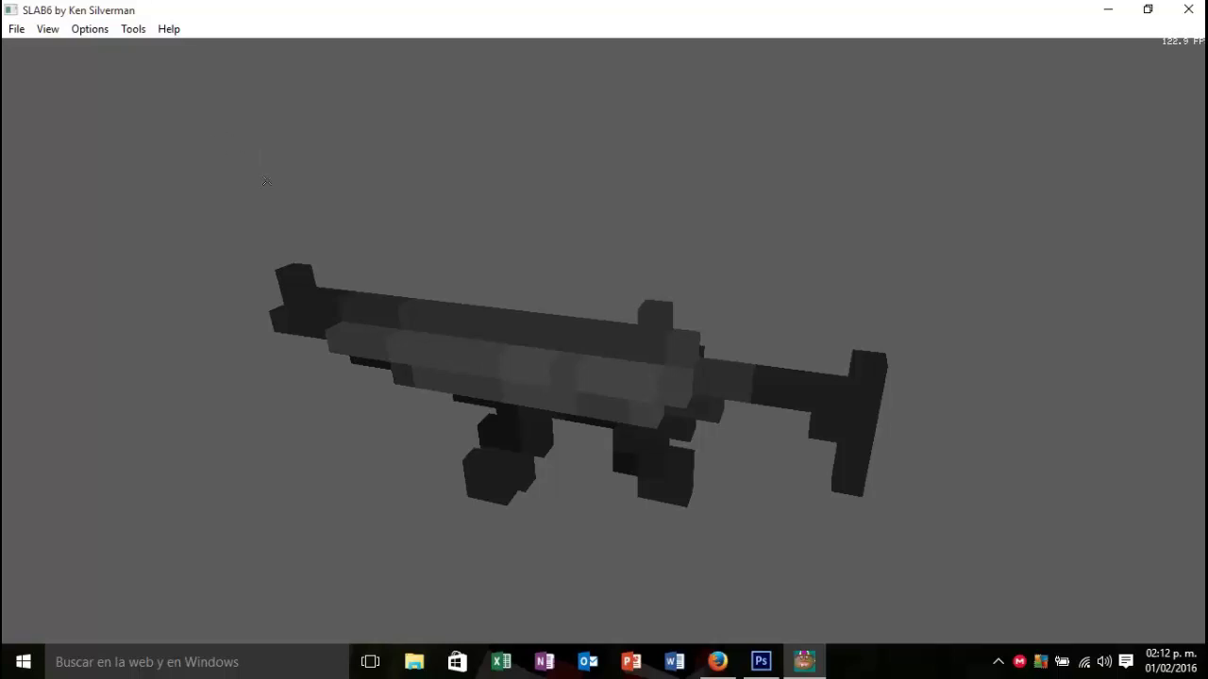
pyautogui.click(27, 32)
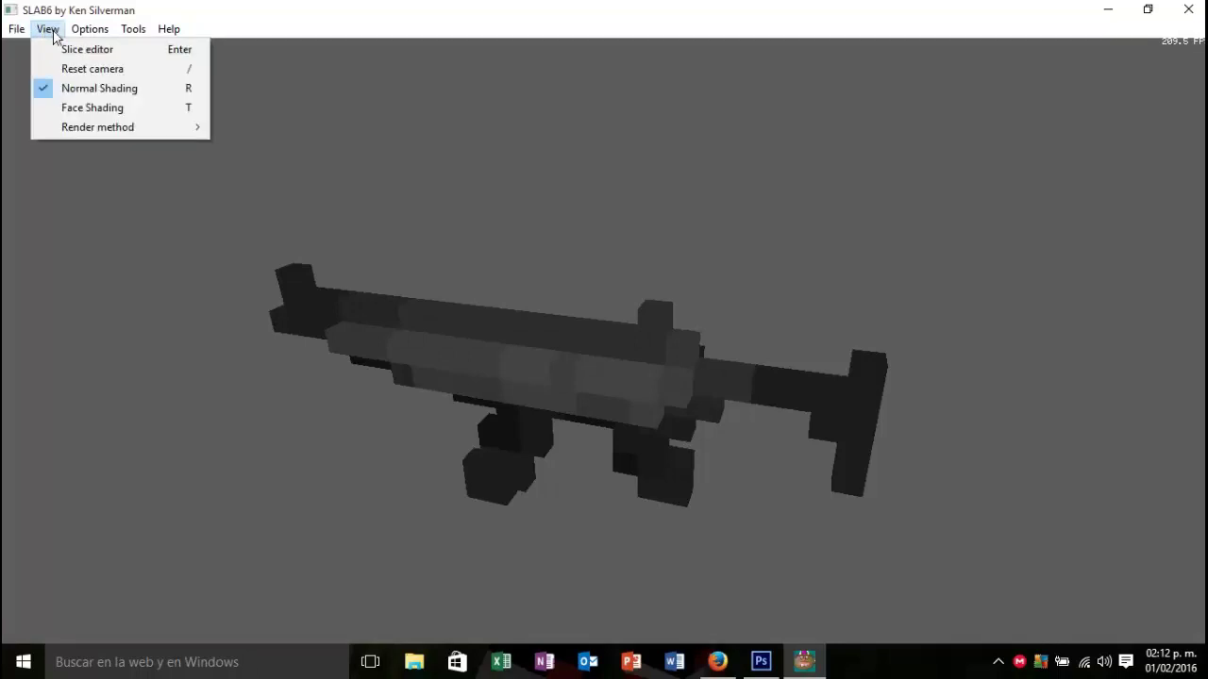
pyautogui.click(94, 111)
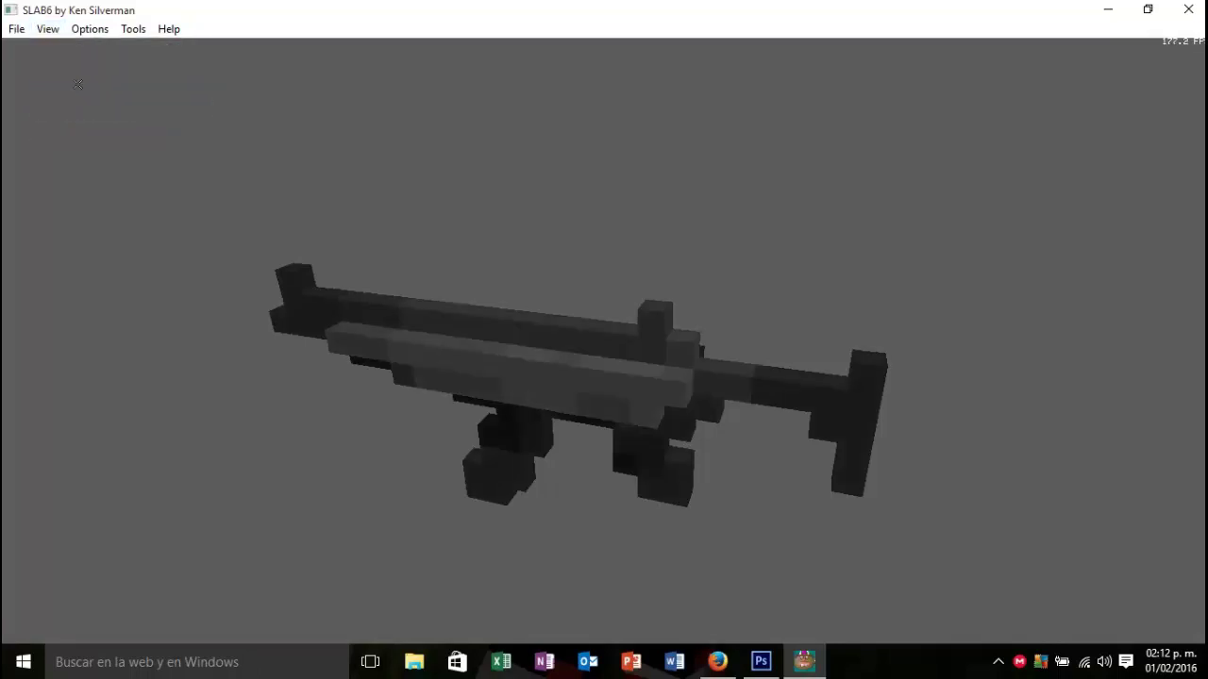
pyautogui.click(47, 30)
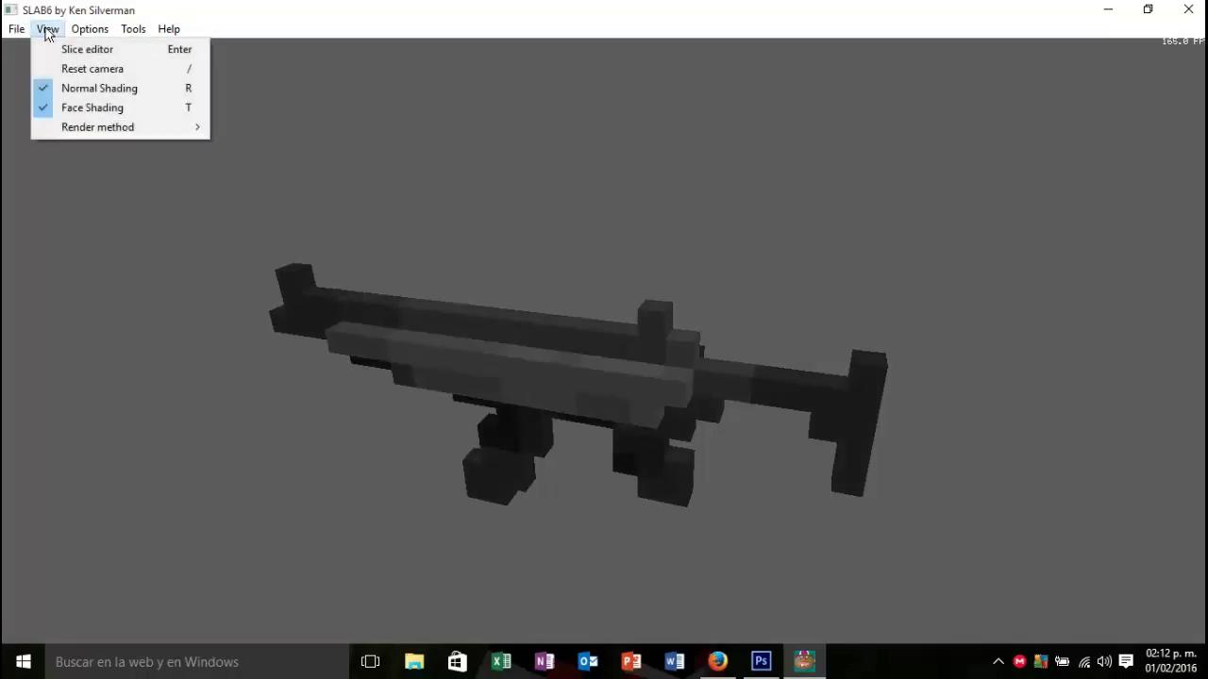
pyautogui.click(74, 95)
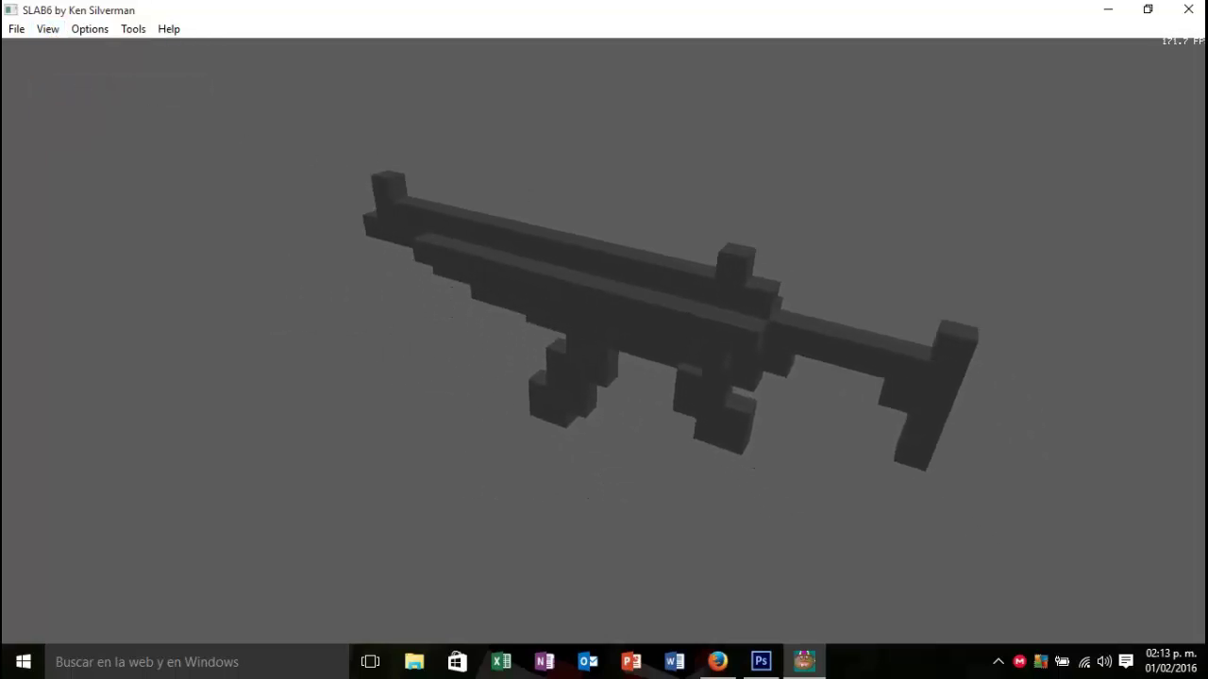
pyautogui.moveTo(559, 204); pyautogui.dragTo(453, 245)
pyautogui.moveTo(604, 340); pyautogui.dragTo(453, 358)
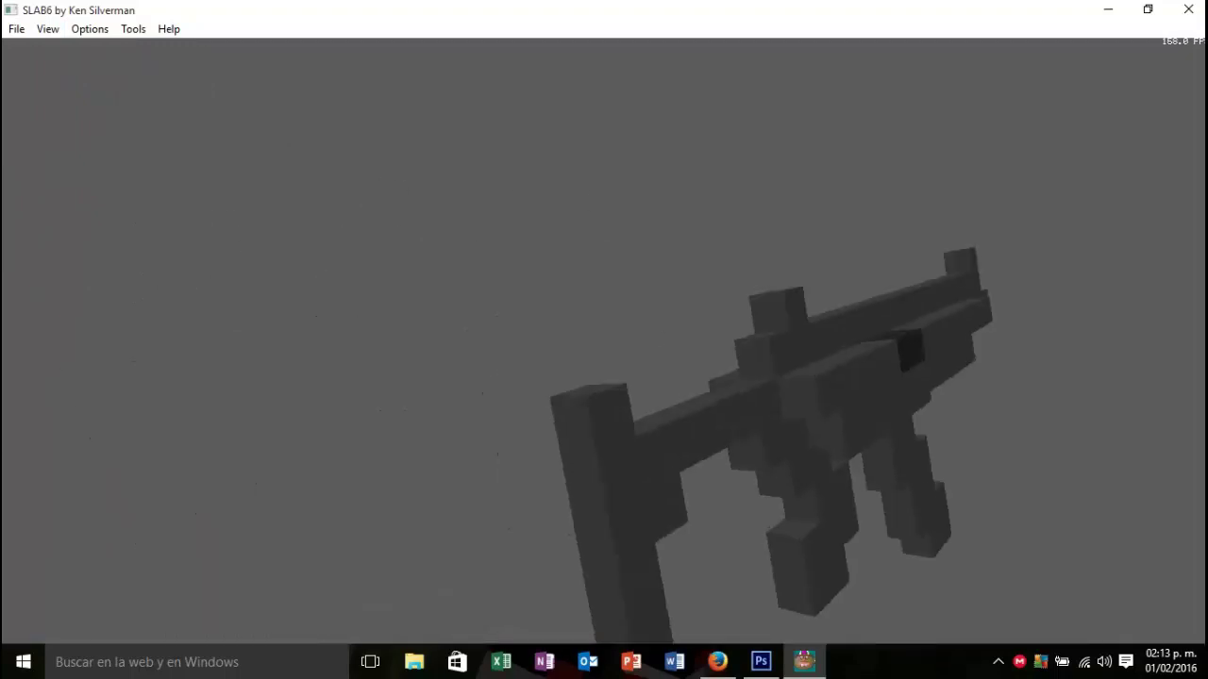
pyautogui.moveTo(604, 340); pyautogui.dragTo(491, 359)
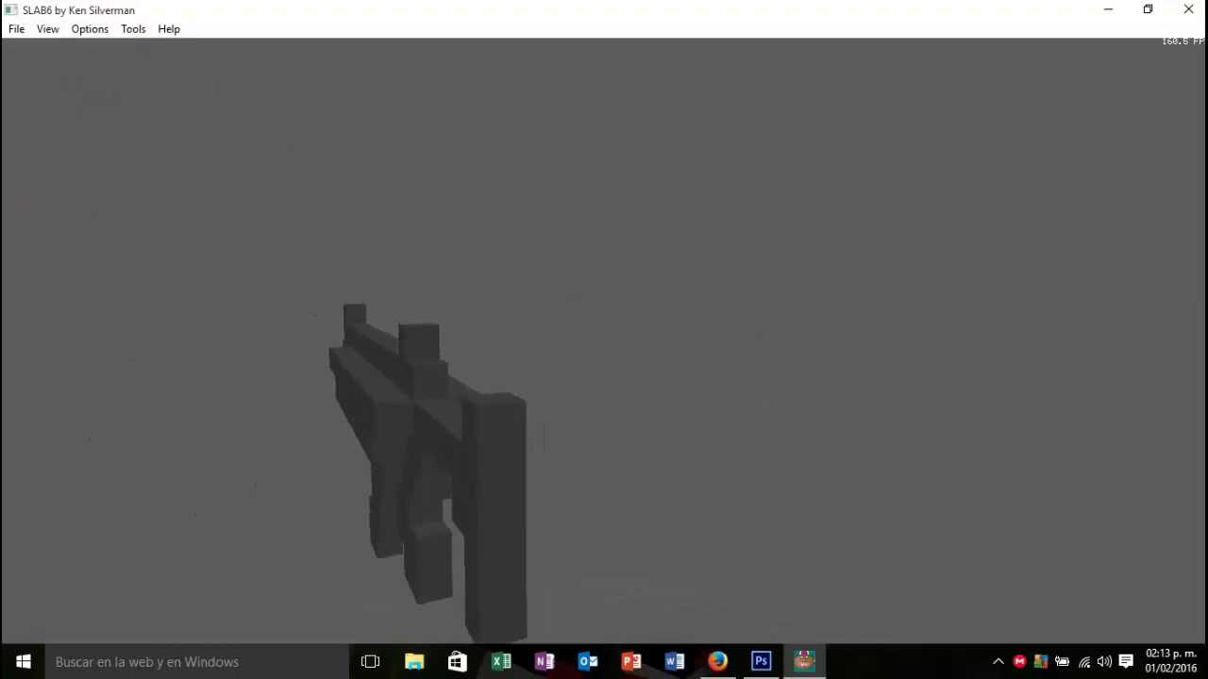
pyautogui.moveTo(604, 340); pyautogui.dragTo(529, 283)
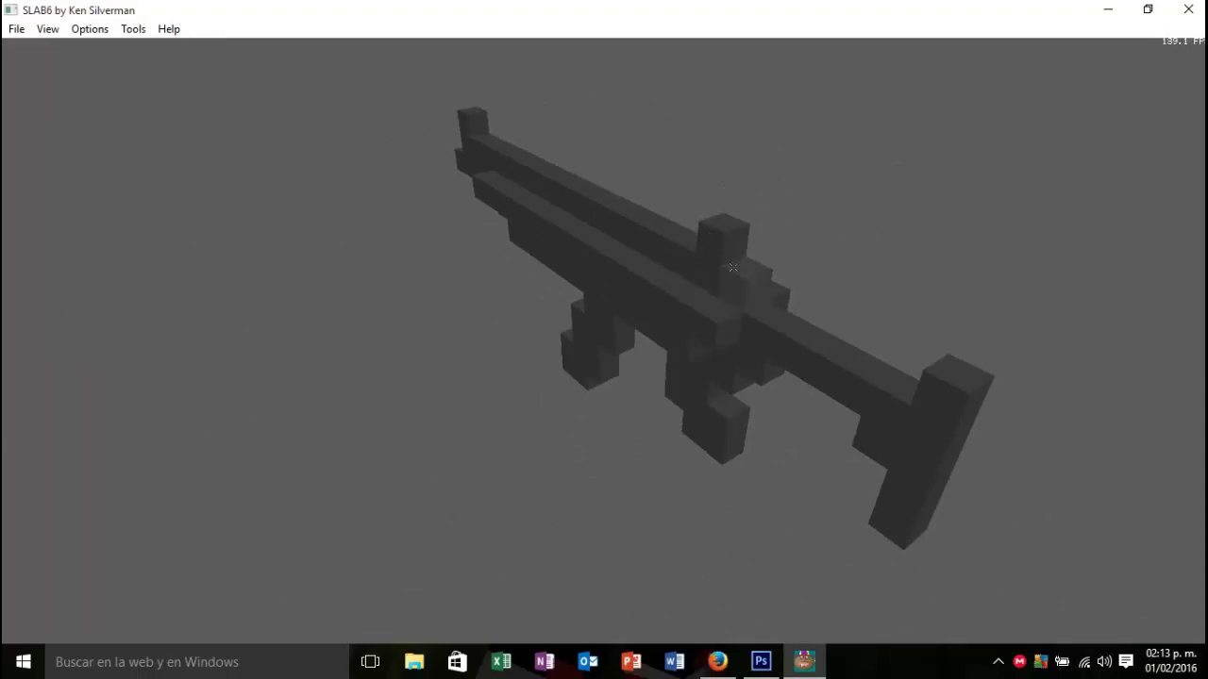
pyautogui.moveTo(604, 340); pyautogui.dragTo(567, 359)
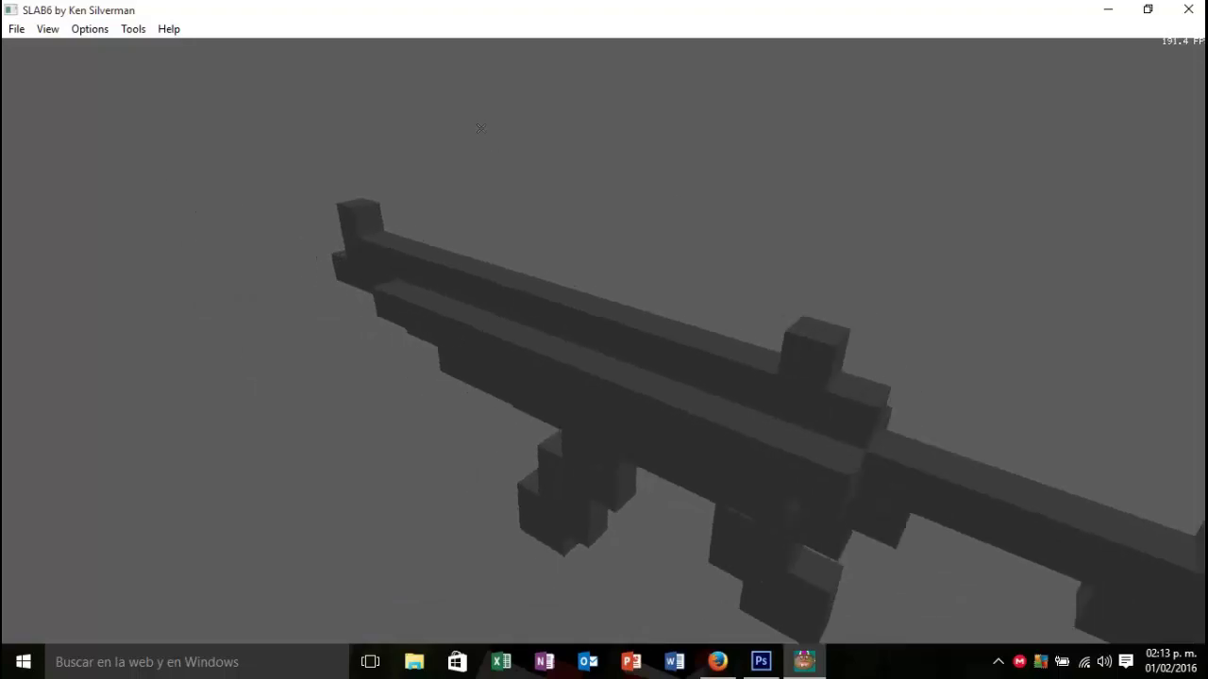
pyautogui.click(46, 29)
pyautogui.click(99, 87)
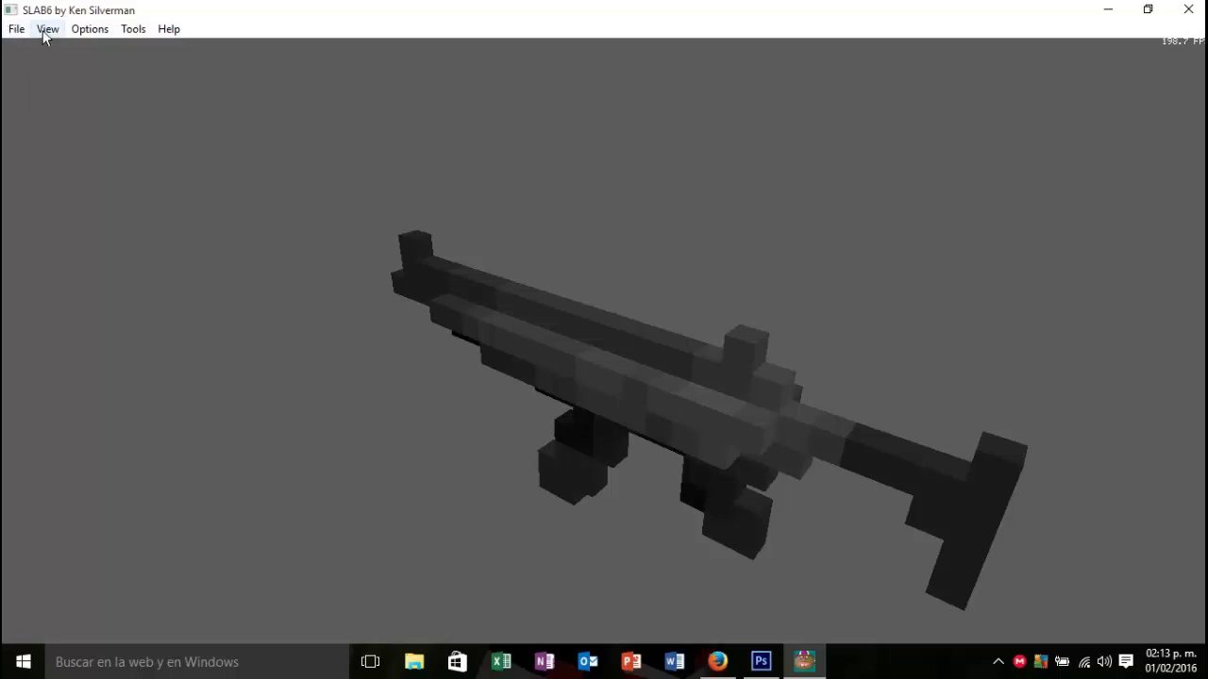
pyautogui.click(45, 29)
pyautogui.click(100, 88)
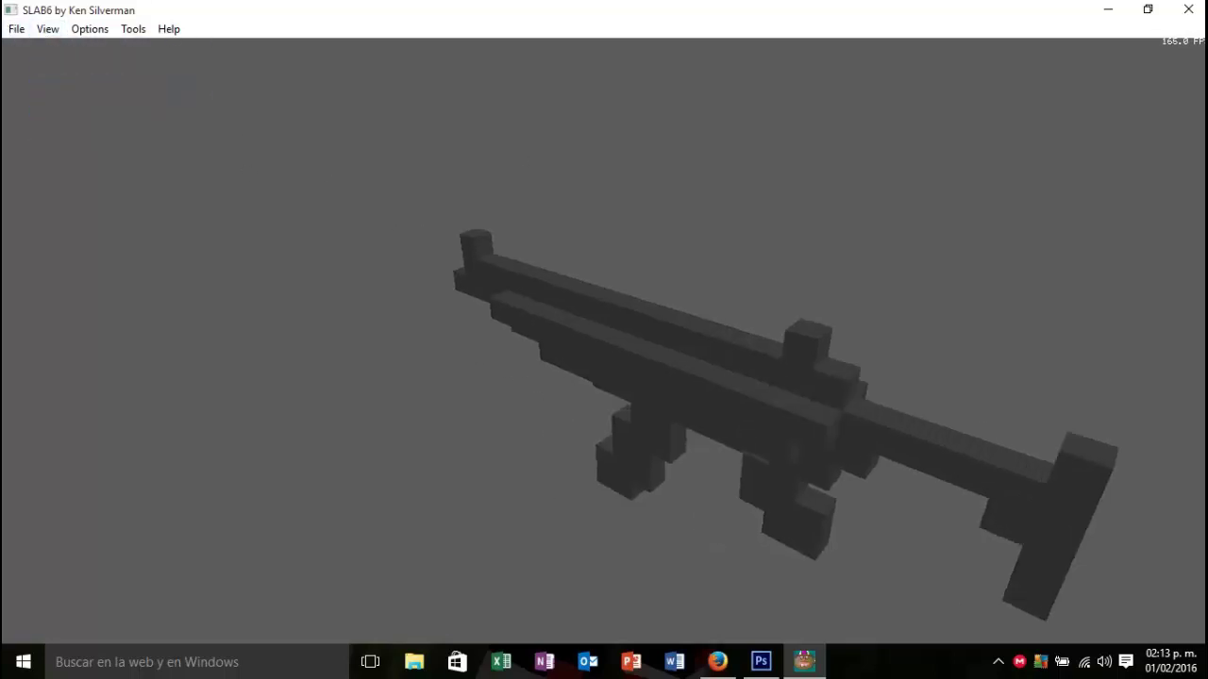
pyautogui.press('Up')
pyautogui.press('Down')
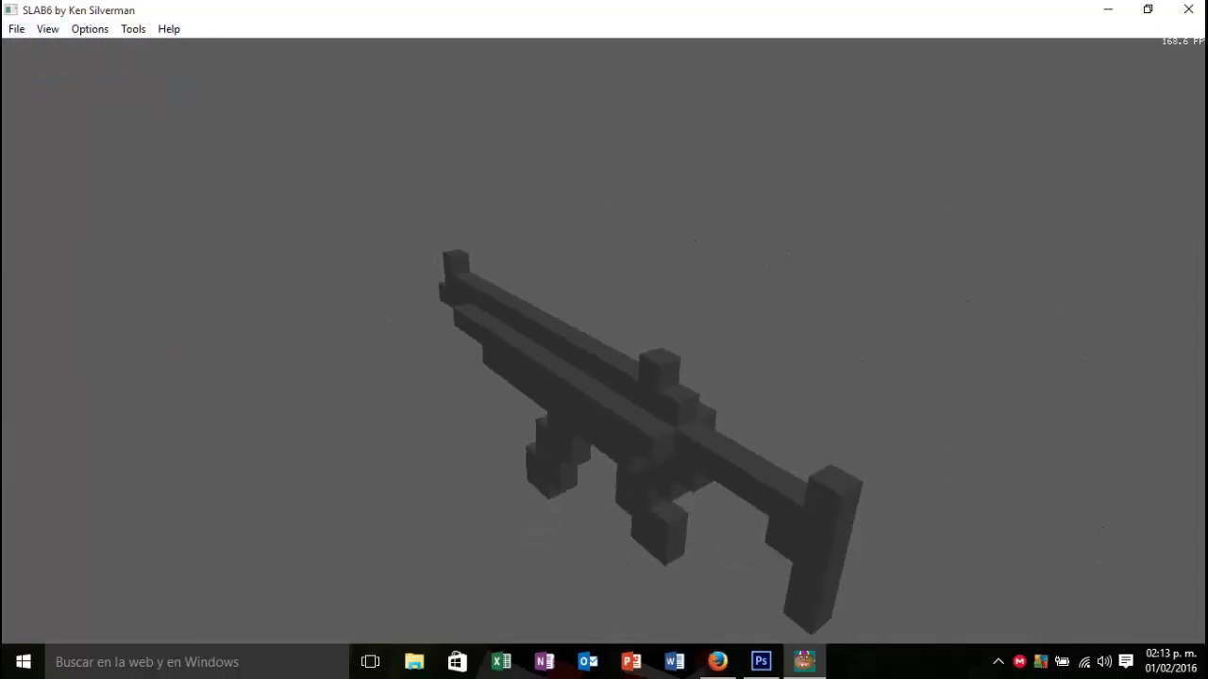
pyautogui.press('Right')
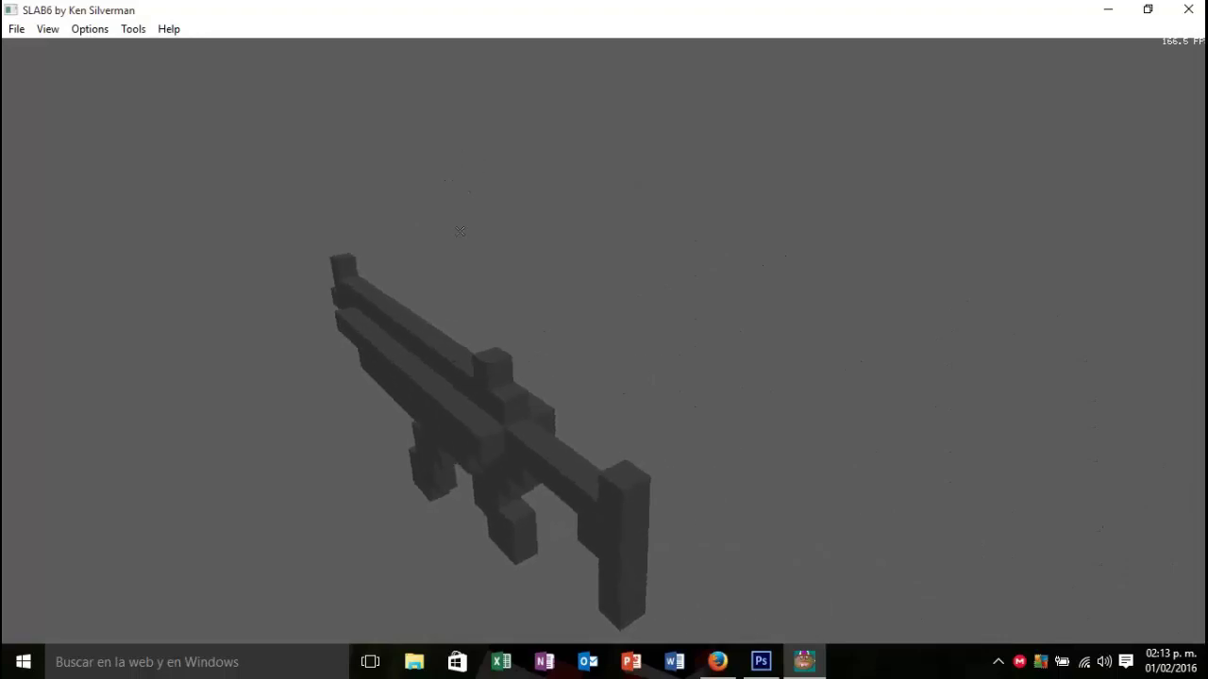
pyautogui.press('Up')
pyautogui.press('Down')
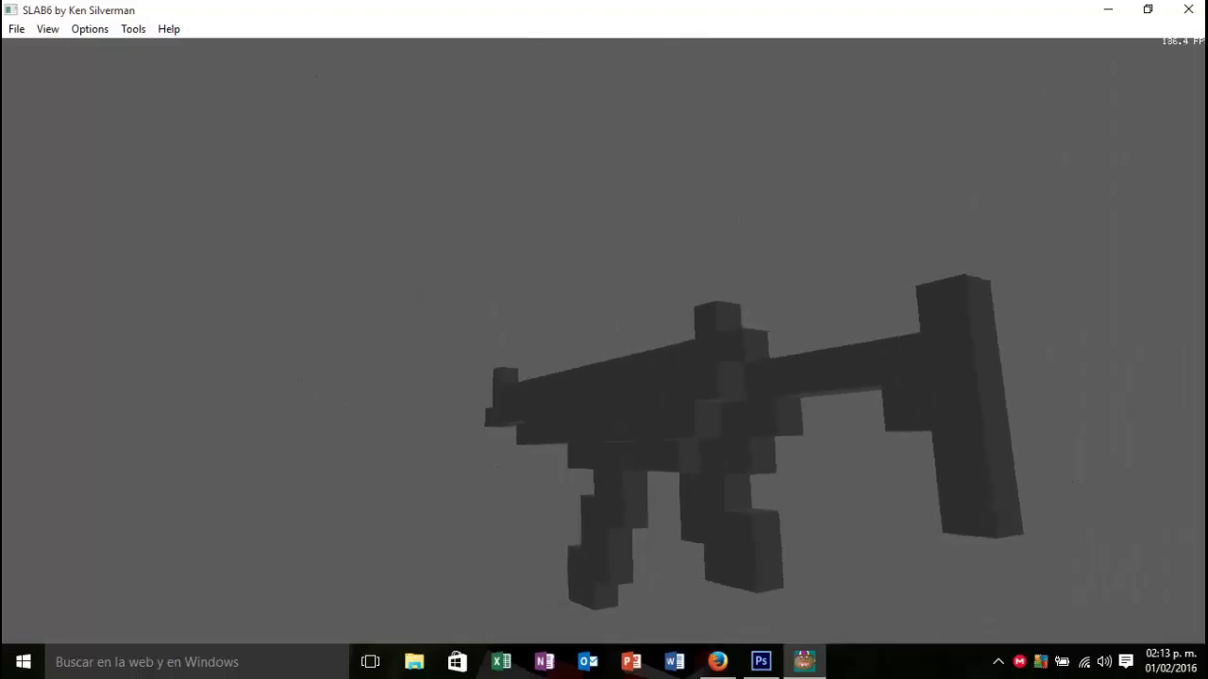
pyautogui.press('Up')
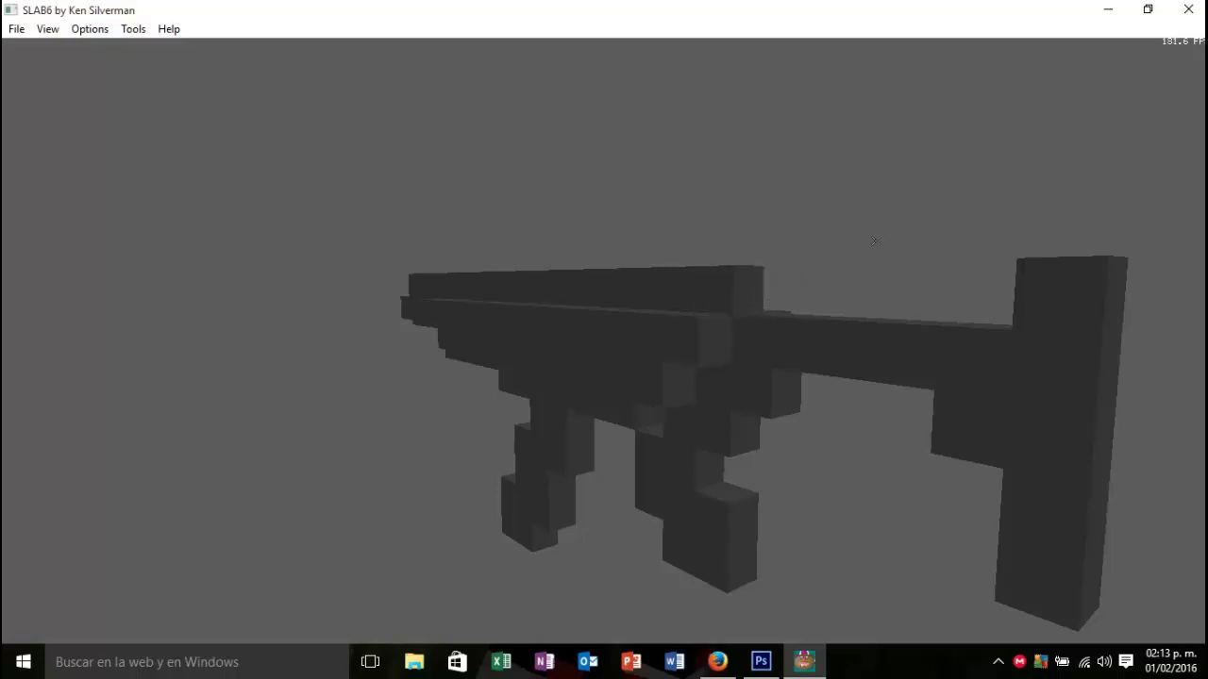
pyautogui.press('Up')
pyautogui.press('Up')
pyautogui.press('Up')
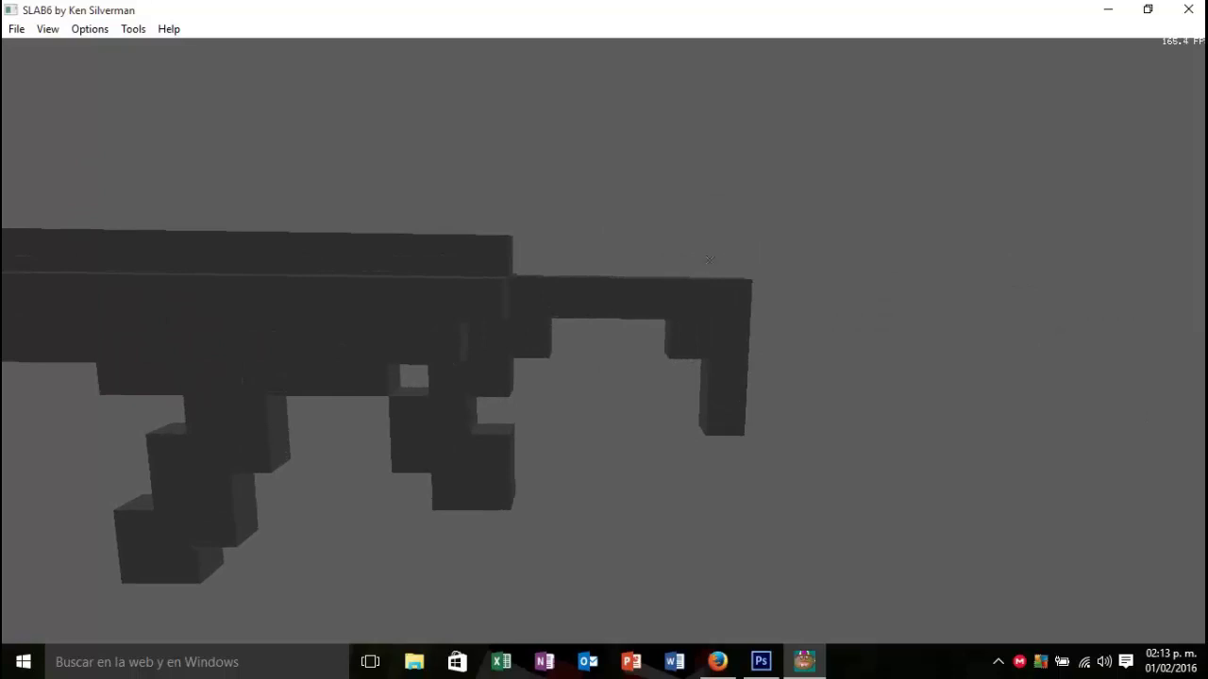
pyautogui.press('Left')
pyautogui.press('Left')
pyautogui.press('Left')
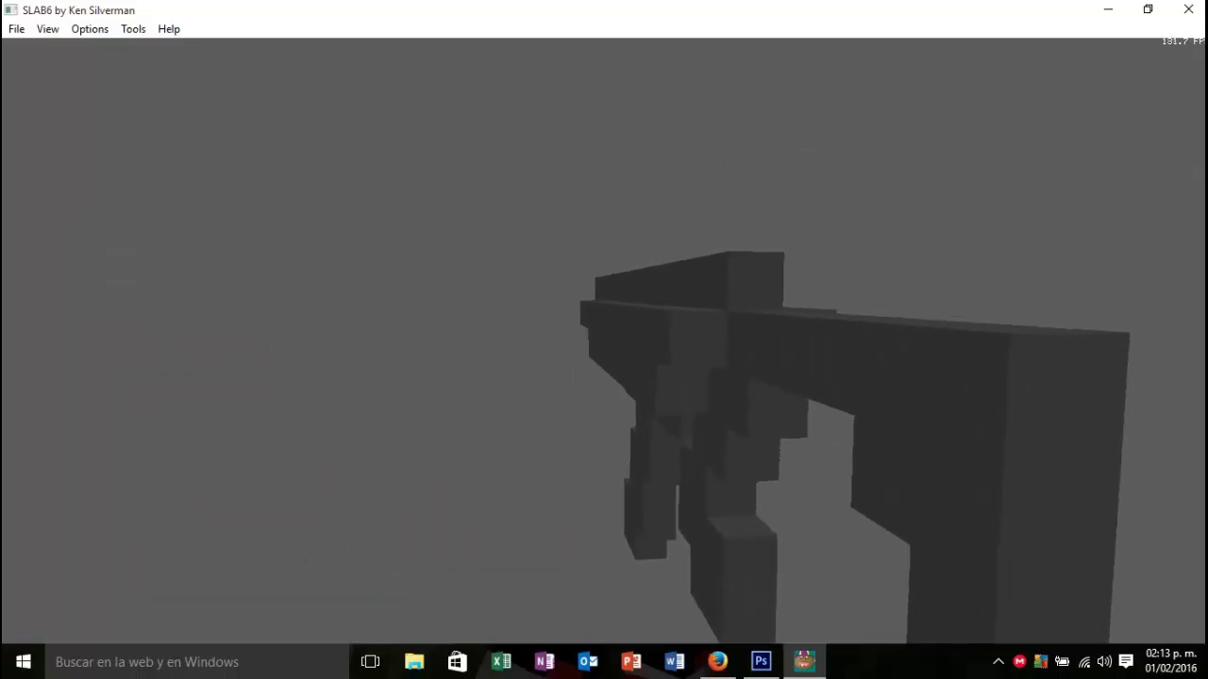
pyautogui.press('Left')
pyautogui.press('Left')
pyautogui.press('Left')
pyautogui.press('Down')
pyautogui.press('Down')
pyautogui.press('Down')
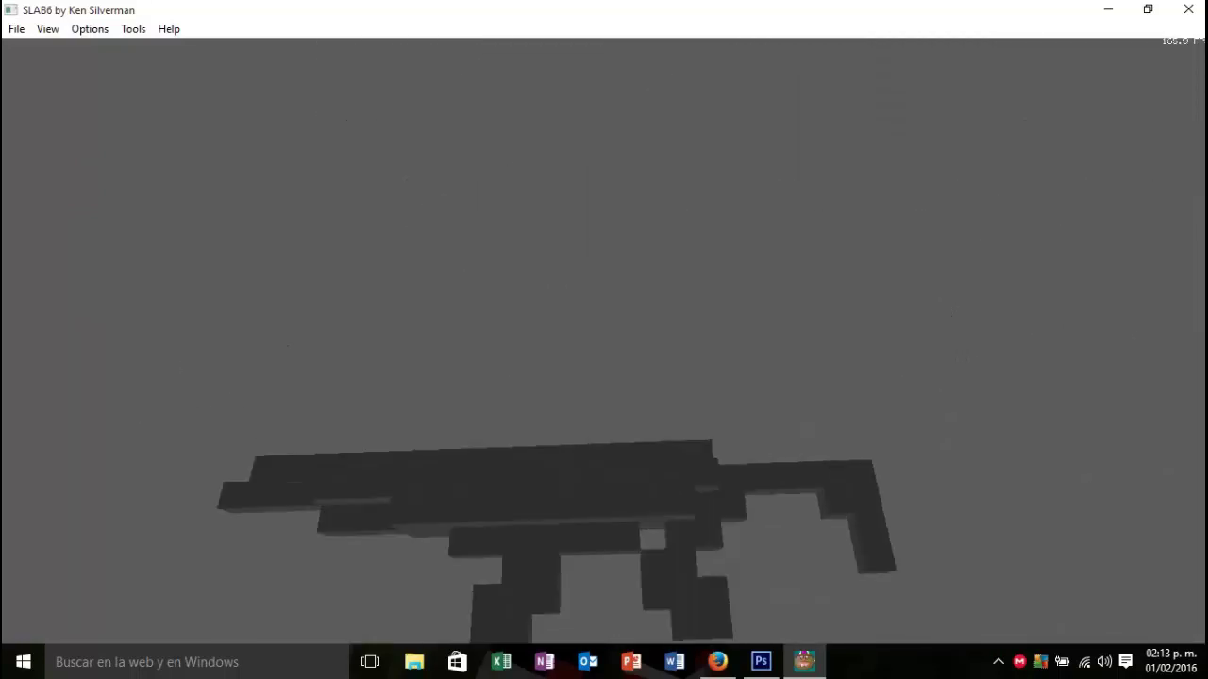
pyautogui.press('Up')
pyautogui.press('Up')
pyautogui.press('Up')
pyautogui.press('Down')
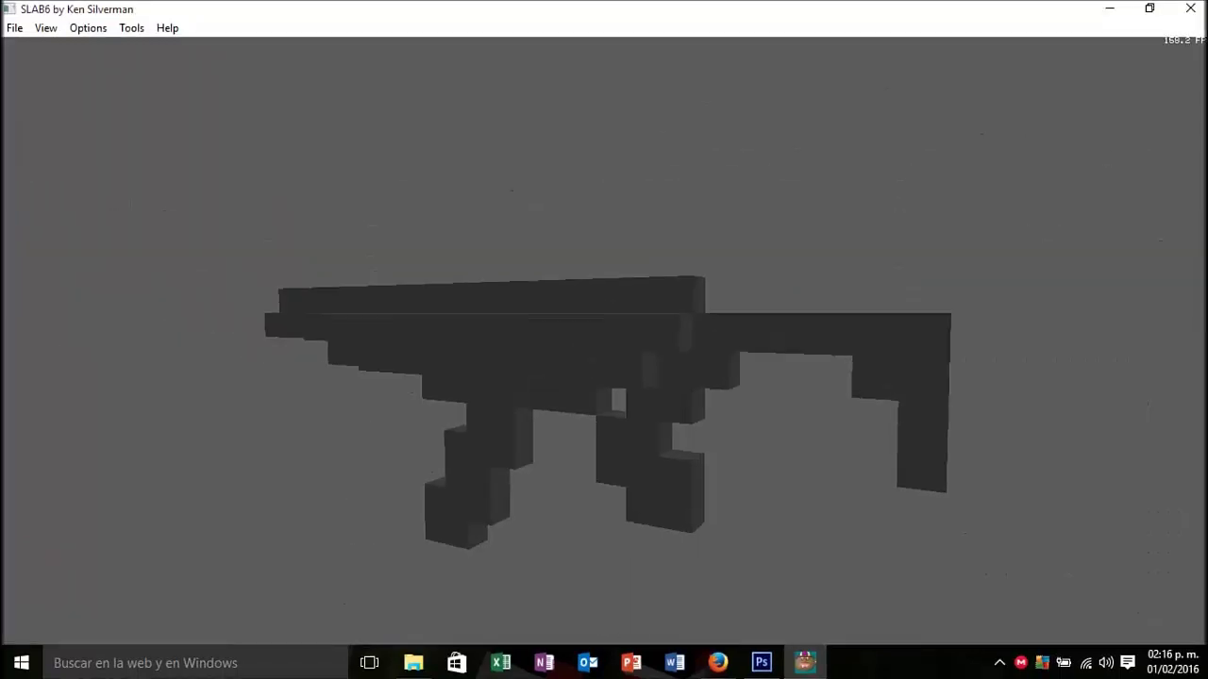
pyautogui.press('Left')
pyautogui.press('Left')
# Step: Add voxels filling the gap beside the barrel and at the rifle's near end
pyautogui.press('Up')
pyautogui.press('Up')
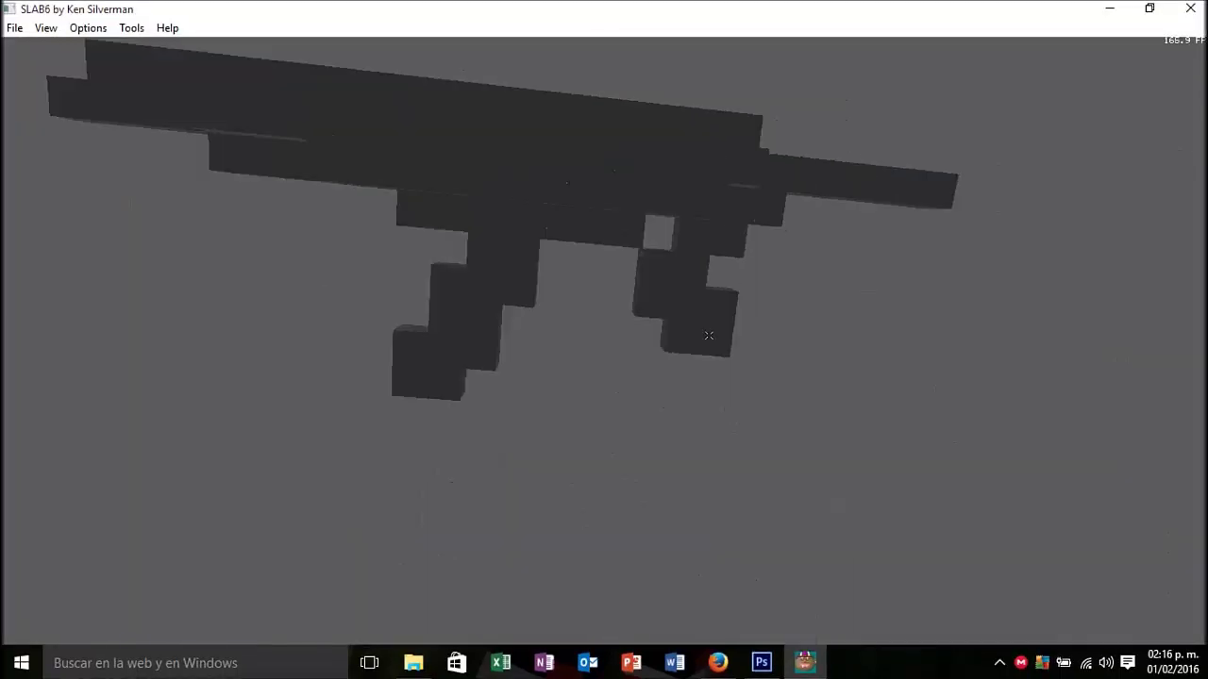
pyautogui.press('Up')
pyautogui.press('Up')
pyautogui.press('Up')
pyautogui.press('Up')
pyautogui.moveTo(635, 285)
pyautogui.mouseDown()
pyautogui.moveTo(706, 56)
pyautogui.moveTo(653, 225)
pyautogui.moveTo(800, 341)
pyautogui.mouseUp()
pyautogui.press('Down')
pyautogui.press('Down')
pyautogui.press('Down')
pyautogui.press('Down')
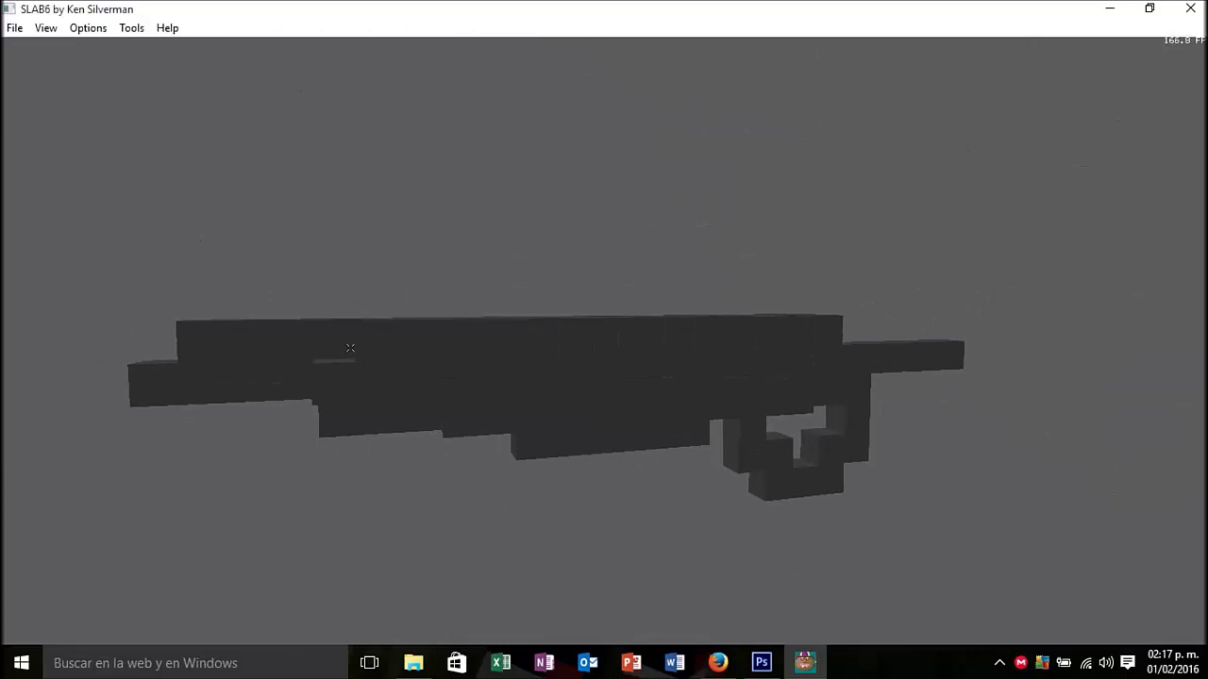
pyautogui.moveTo(350, 348); pyautogui.dragTo(668, 274)
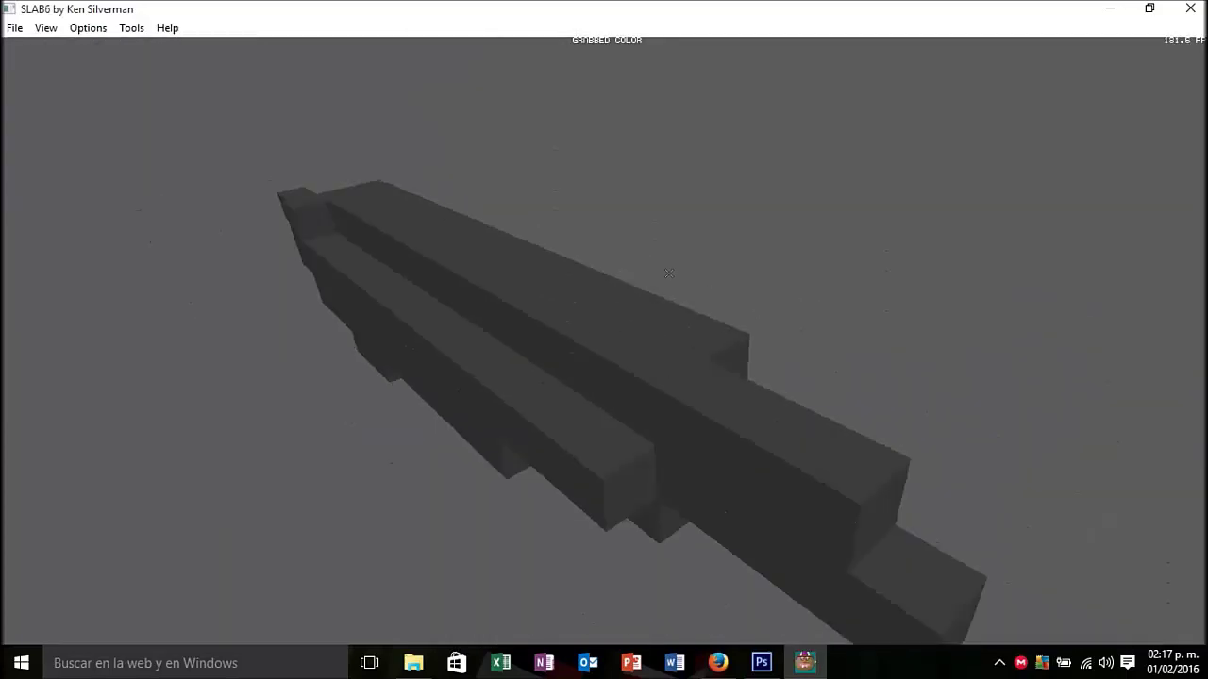
pyautogui.moveTo(428, 300); pyautogui.dragTo(743, 380)
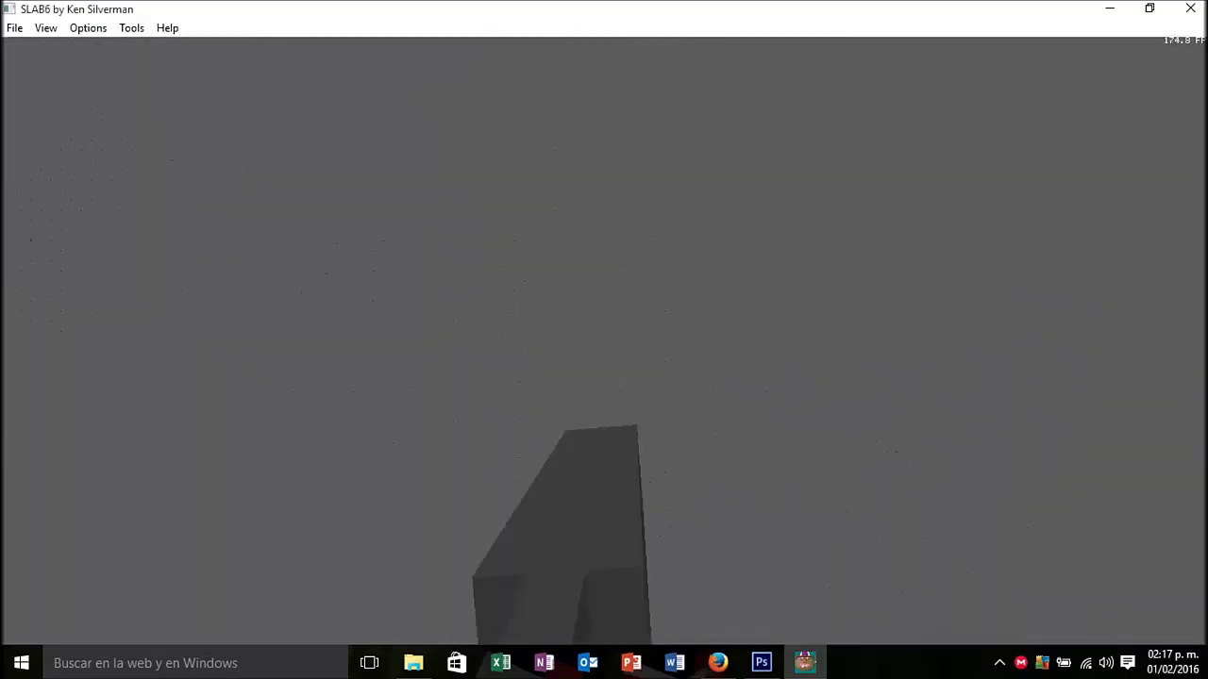
pyautogui.moveTo(766, 312); pyautogui.dragTo(954, 344)
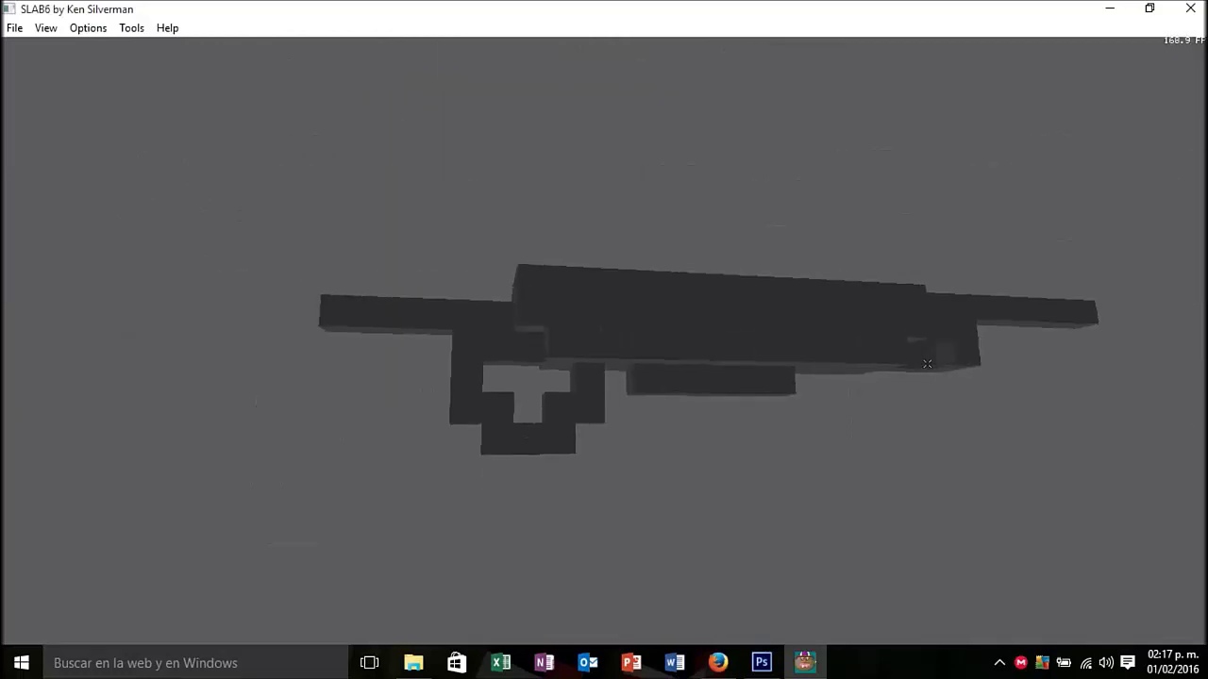
pyautogui.moveTo(913, 326)
pyautogui.mouseDown()
pyautogui.moveTo(693, 325)
pyautogui.moveTo(685, 347)
pyautogui.mouseUp()
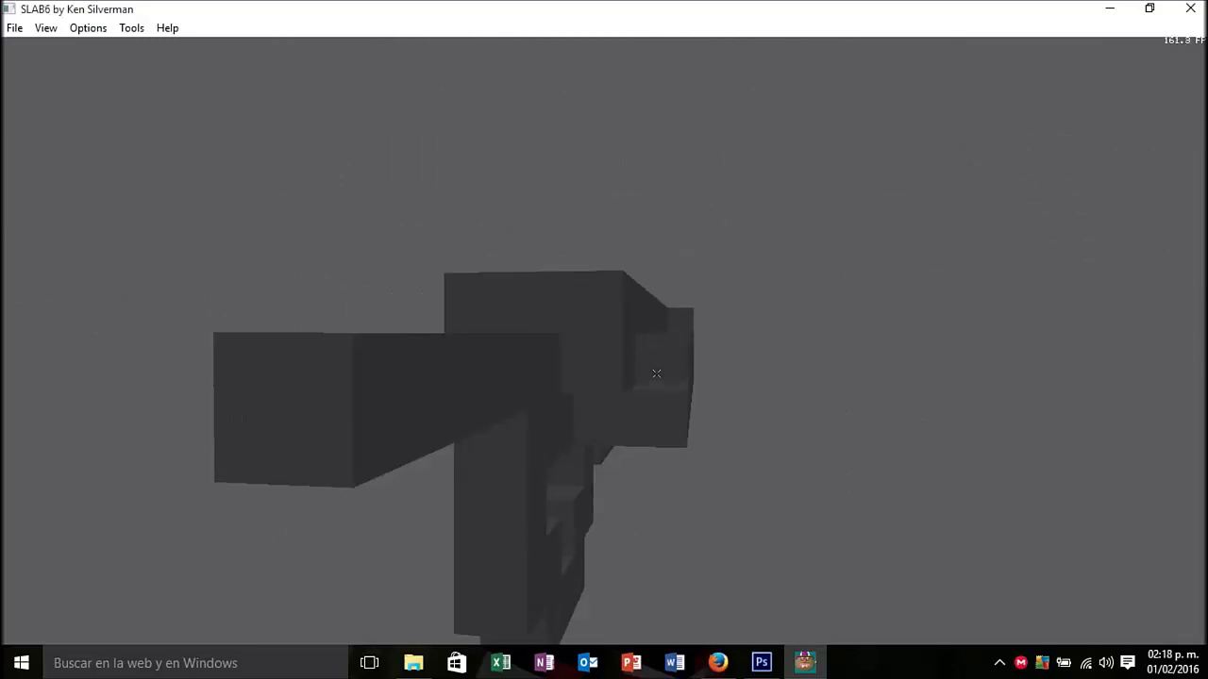
pyautogui.moveTo(667, 398); pyautogui.dragTo(645, 521)
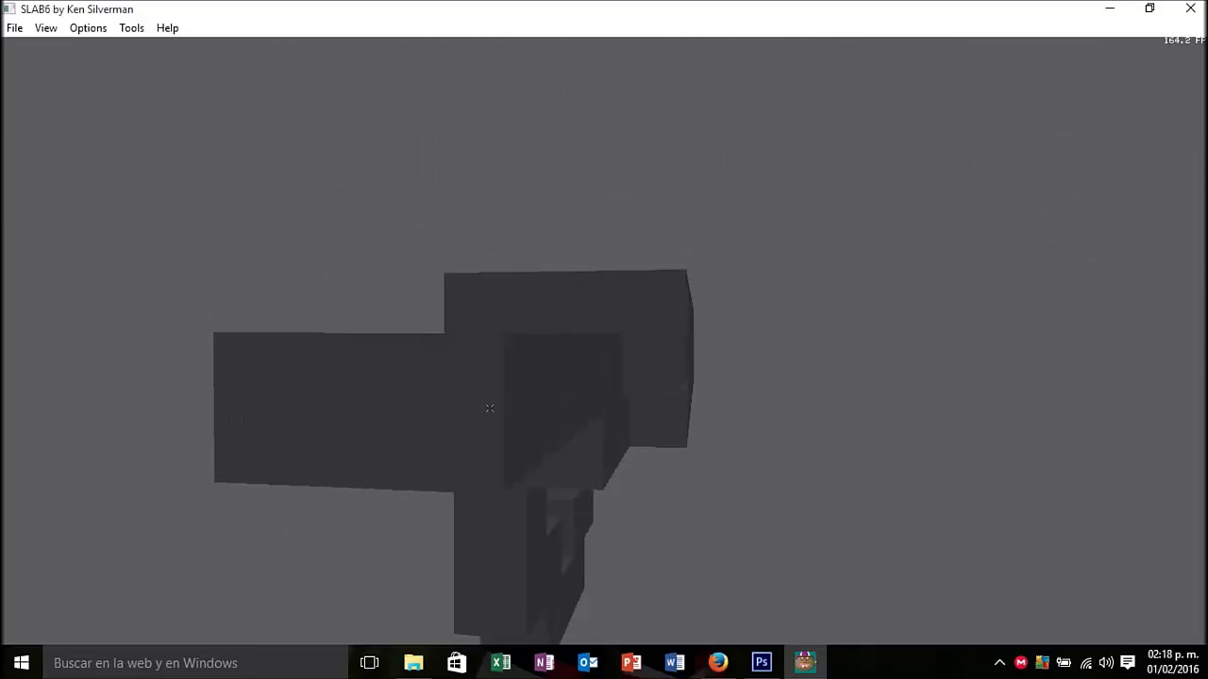
pyautogui.moveTo(559, 271)
pyautogui.mouseDown()
pyautogui.moveTo(566, 396)
pyautogui.moveTo(591, 336)
pyautogui.moveTo(706, 439)
pyautogui.mouseUp()
pyautogui.press('Insert')
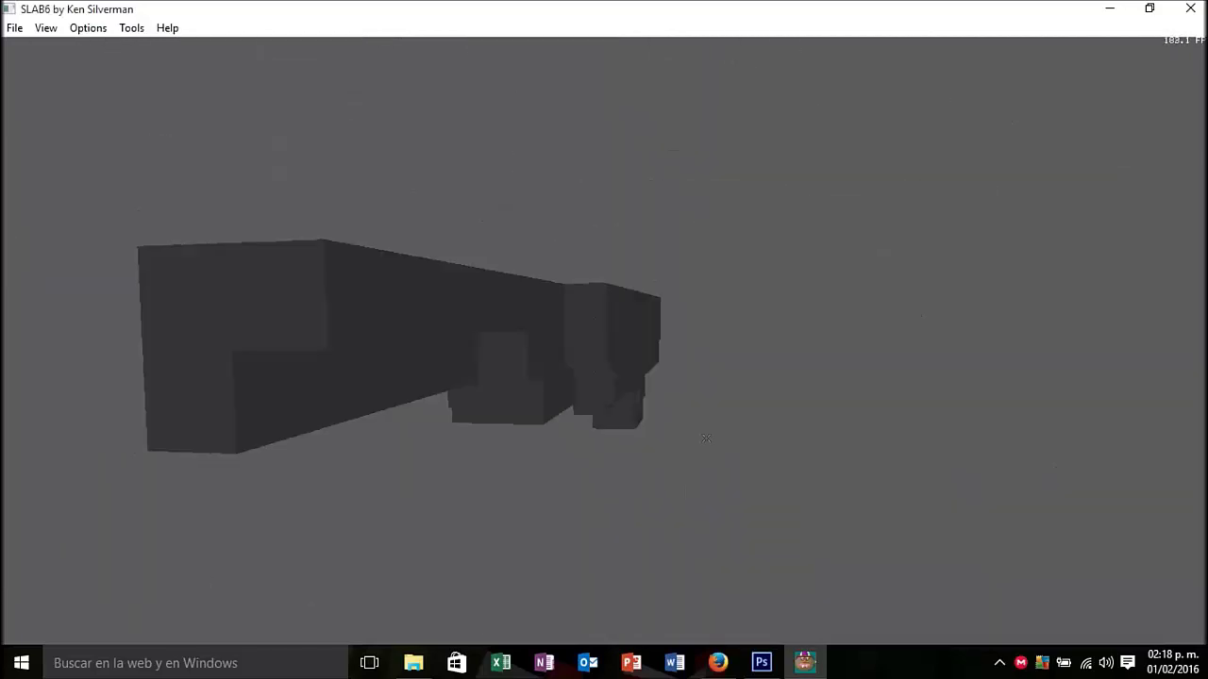
pyautogui.moveTo(357, 401)
pyautogui.mouseDown()
pyautogui.moveTo(566, 548)
pyautogui.moveTo(830, 442)
pyautogui.mouseUp()
pyautogui.press('Insert')
pyautogui.press('Insert')
pyautogui.press('Insert')
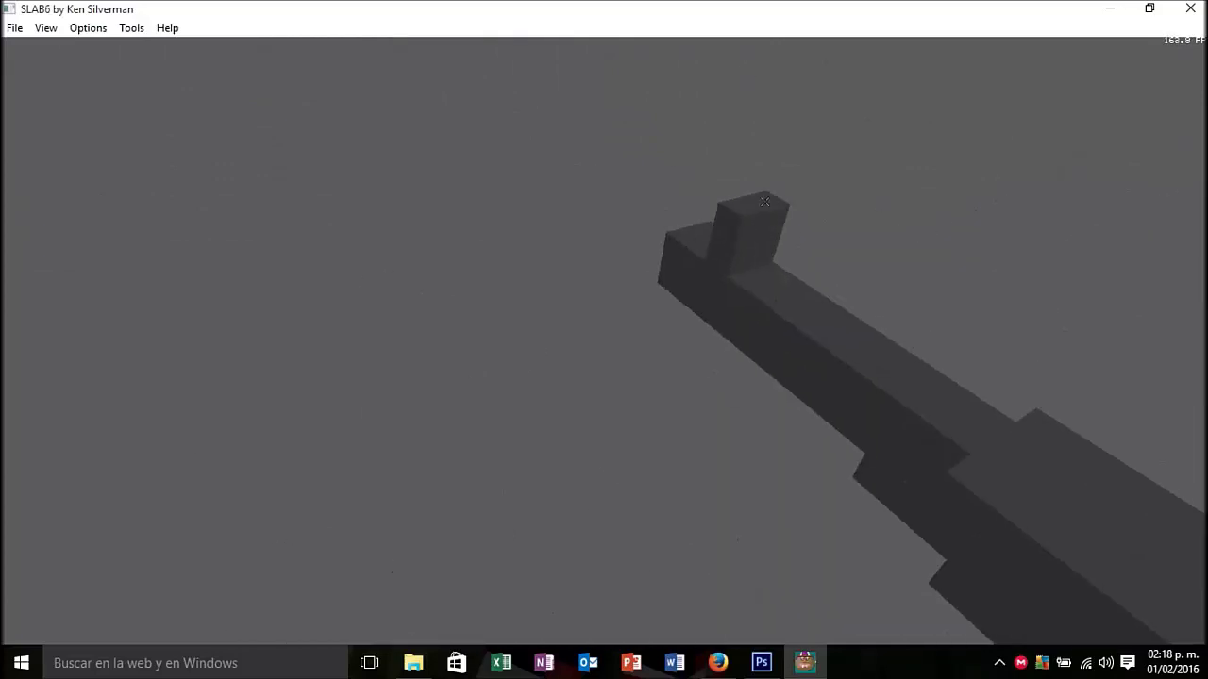
# Step: Extend the block outward into a stepped front sight and add blocks below
pyautogui.moveTo(762, 229); pyautogui.dragTo(538, 482)
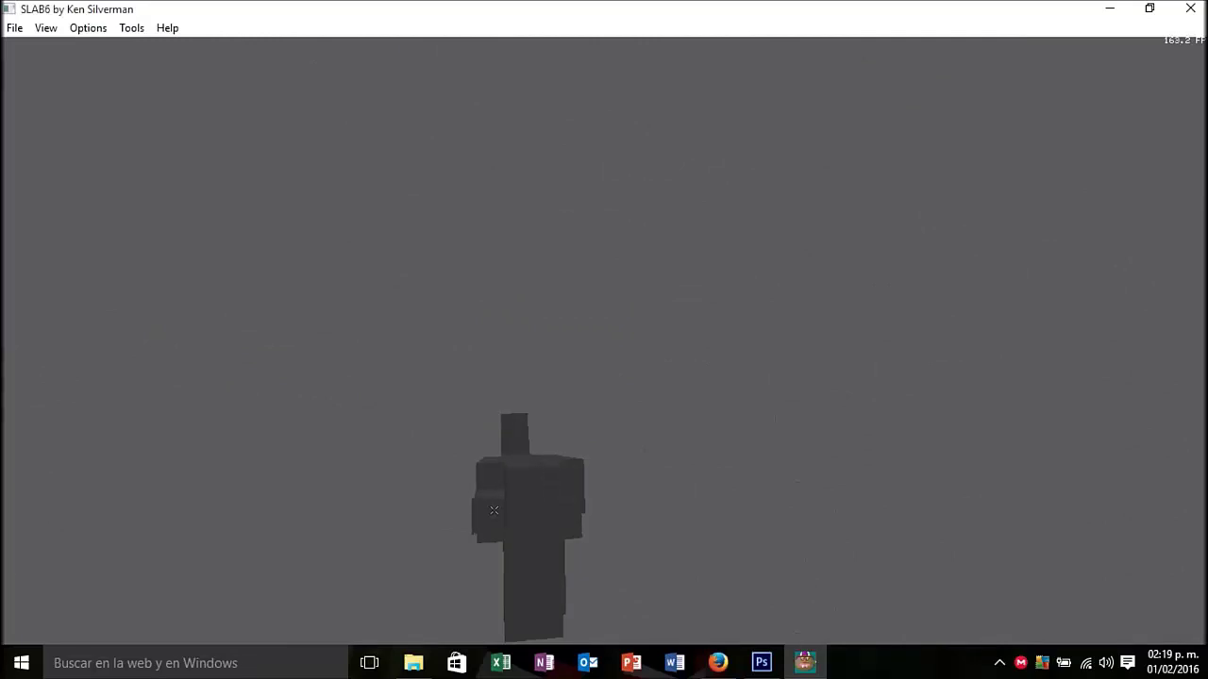
pyautogui.moveTo(494, 489); pyautogui.dragTo(576, 445)
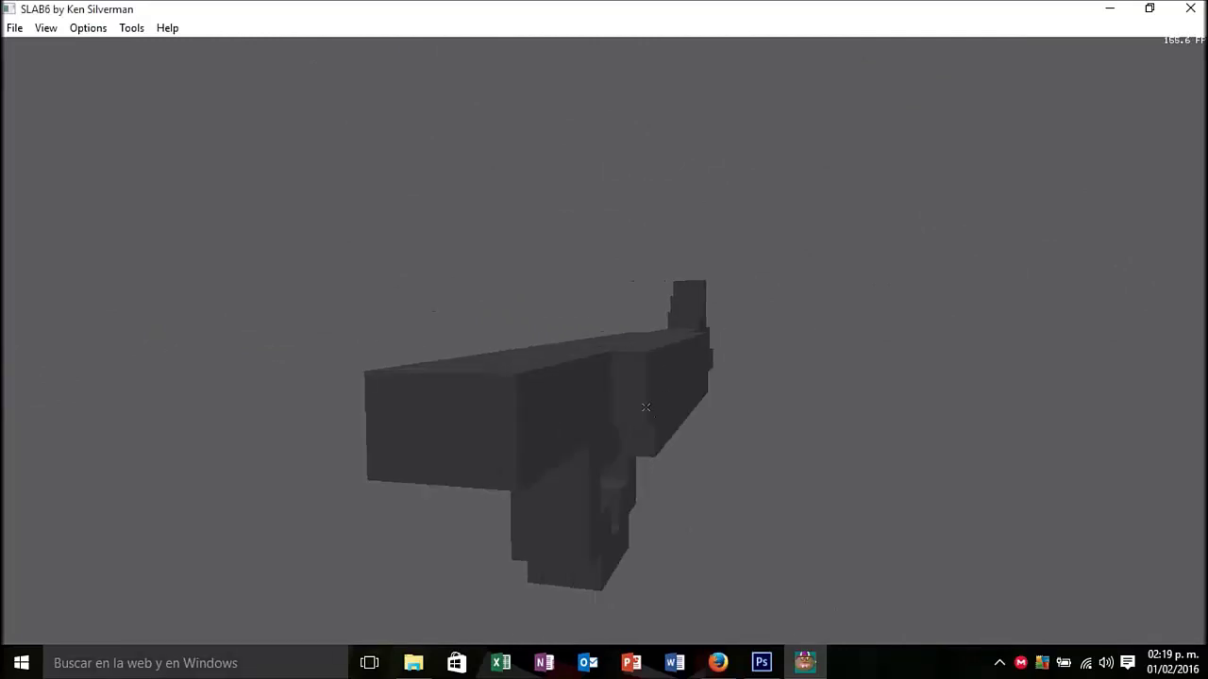
pyautogui.moveTo(542, 406); pyautogui.dragTo(748, 436)
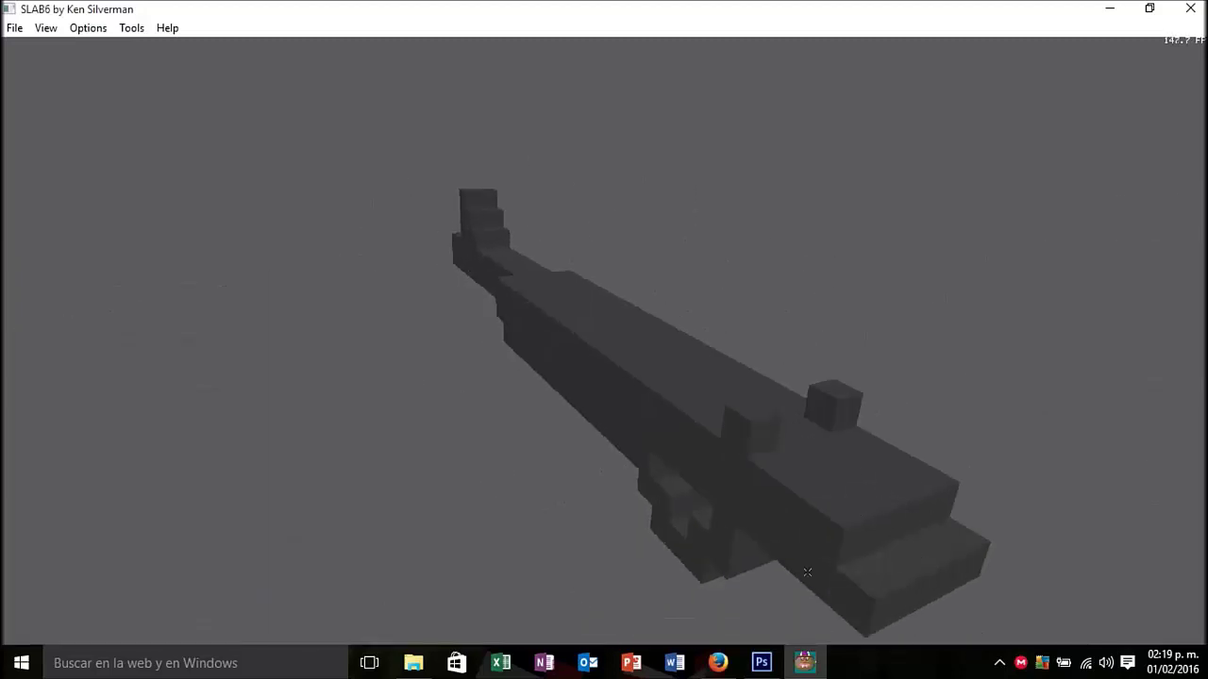
pyautogui.moveTo(934, 545); pyautogui.dragTo(656, 511)
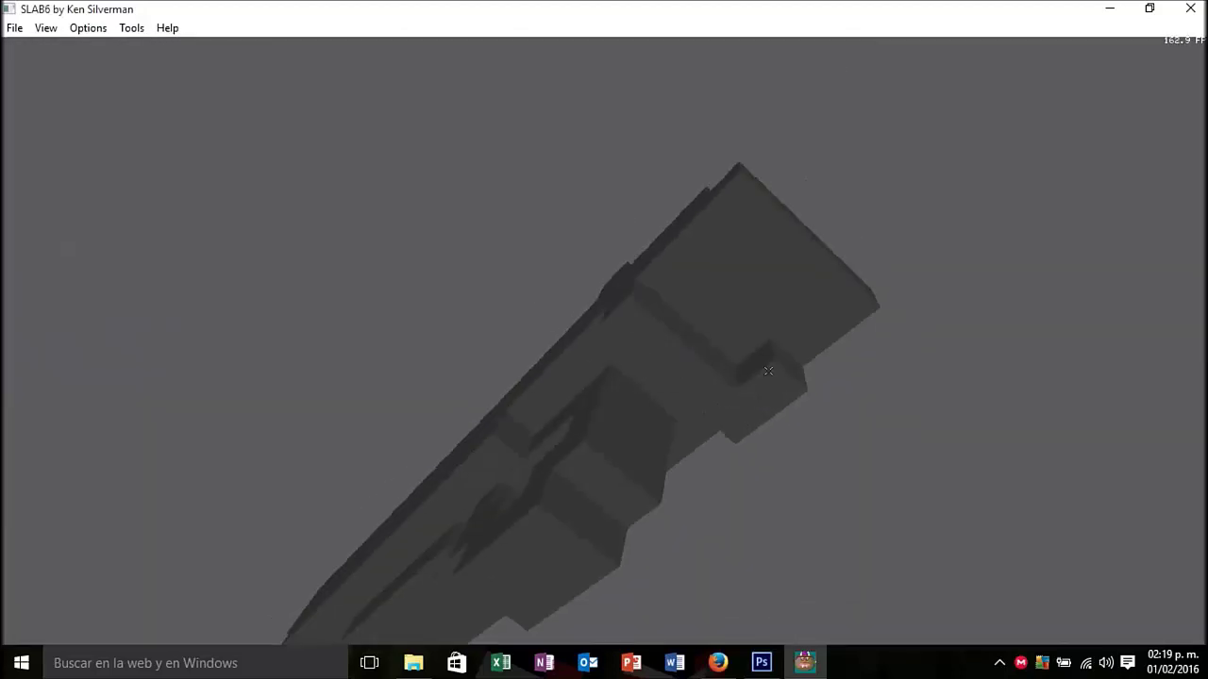
pyautogui.press('Insert')
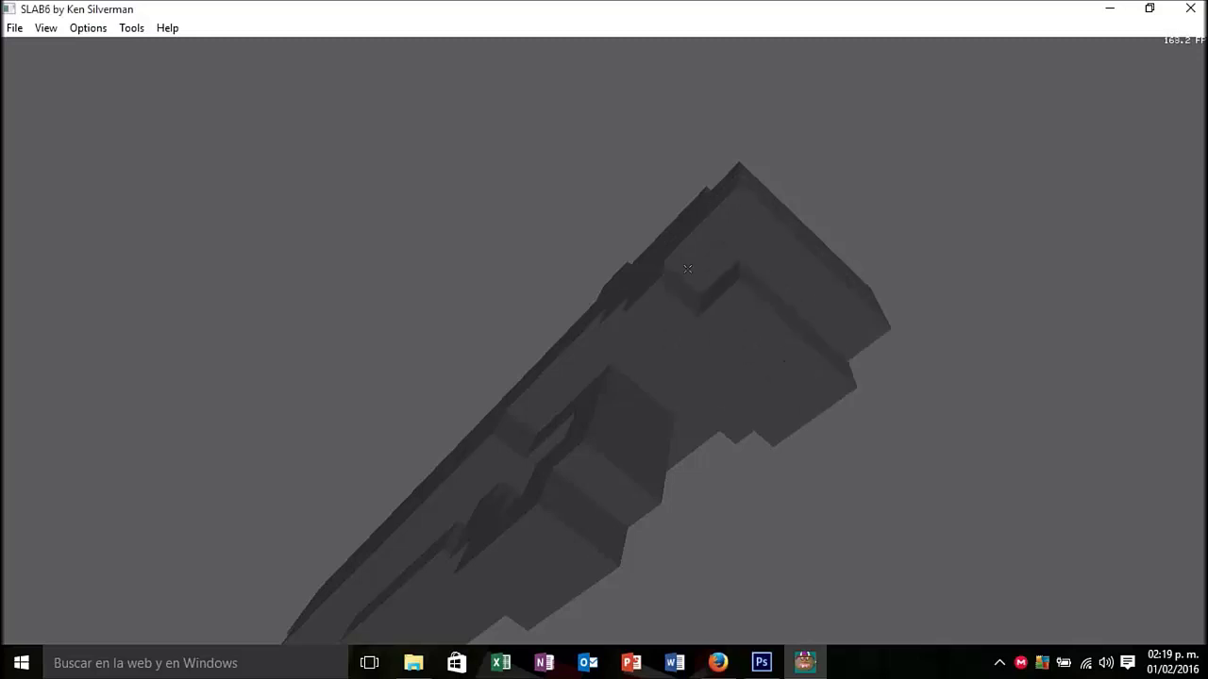
pyautogui.press('Insert')
pyautogui.moveTo(726, 297); pyautogui.dragTo(768, 389)
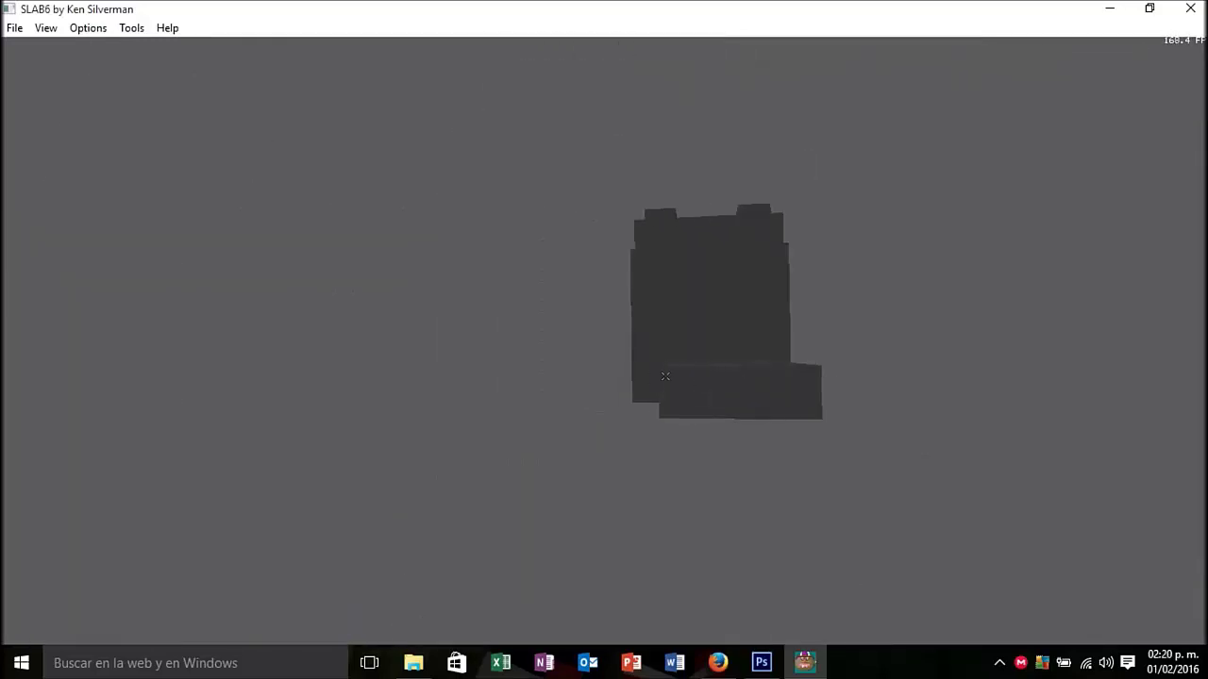
pyautogui.moveTo(773, 346); pyautogui.dragTo(761, 368)
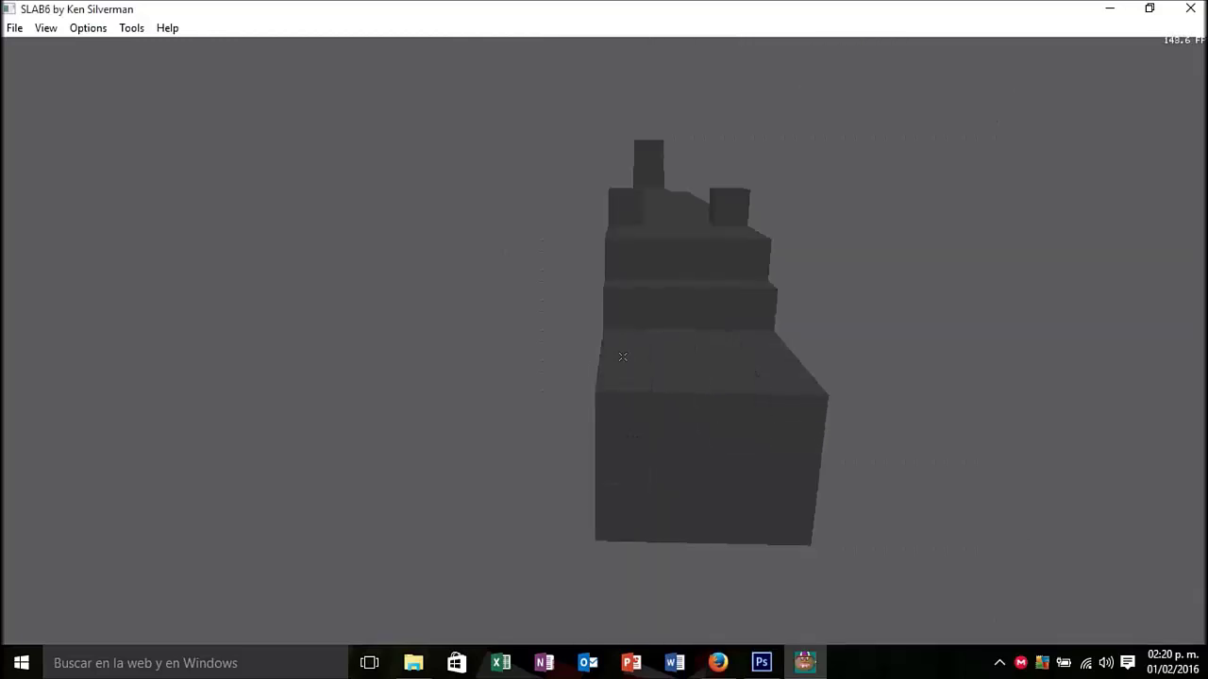
pyautogui.moveTo(633, 364); pyautogui.dragTo(637, 485)
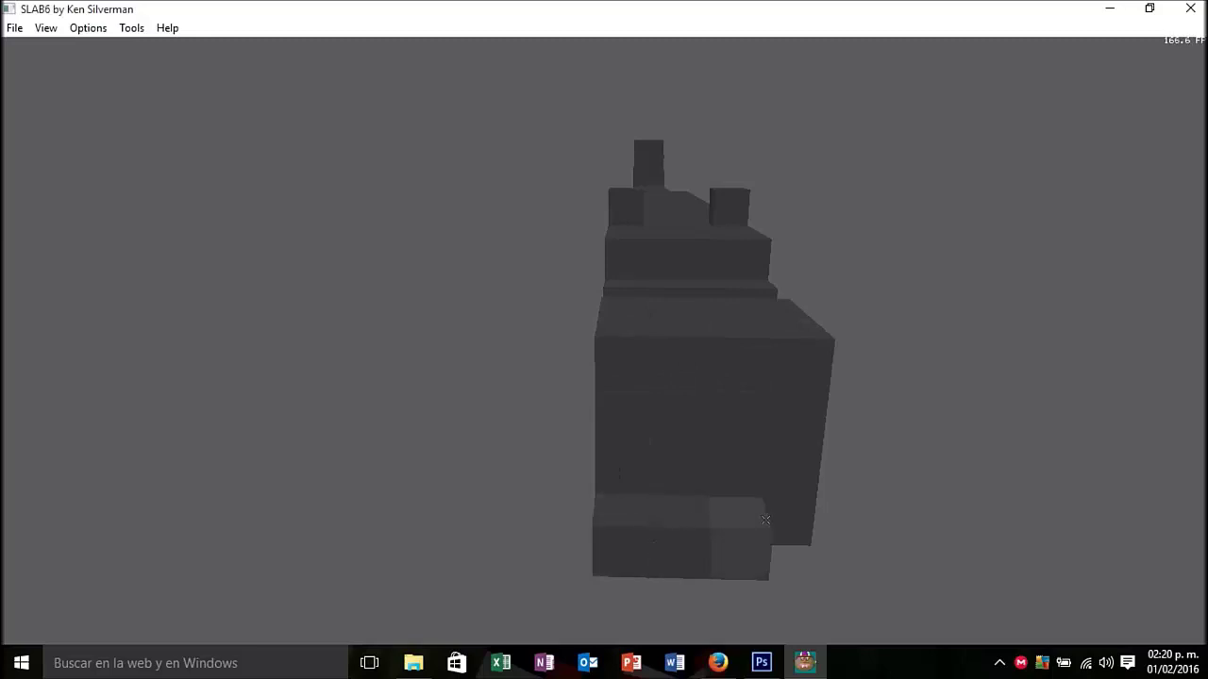
pyautogui.moveTo(739, 363)
pyautogui.mouseDown()
pyautogui.moveTo(660, 396)
pyautogui.moveTo(604, 340)
pyautogui.moveTo(721, 309)
pyautogui.moveTo(1006, 619)
pyautogui.mouseUp()
# Step: Paint the barrel's front section darker and parts of the body light grey
pyautogui.click(1005, 620)
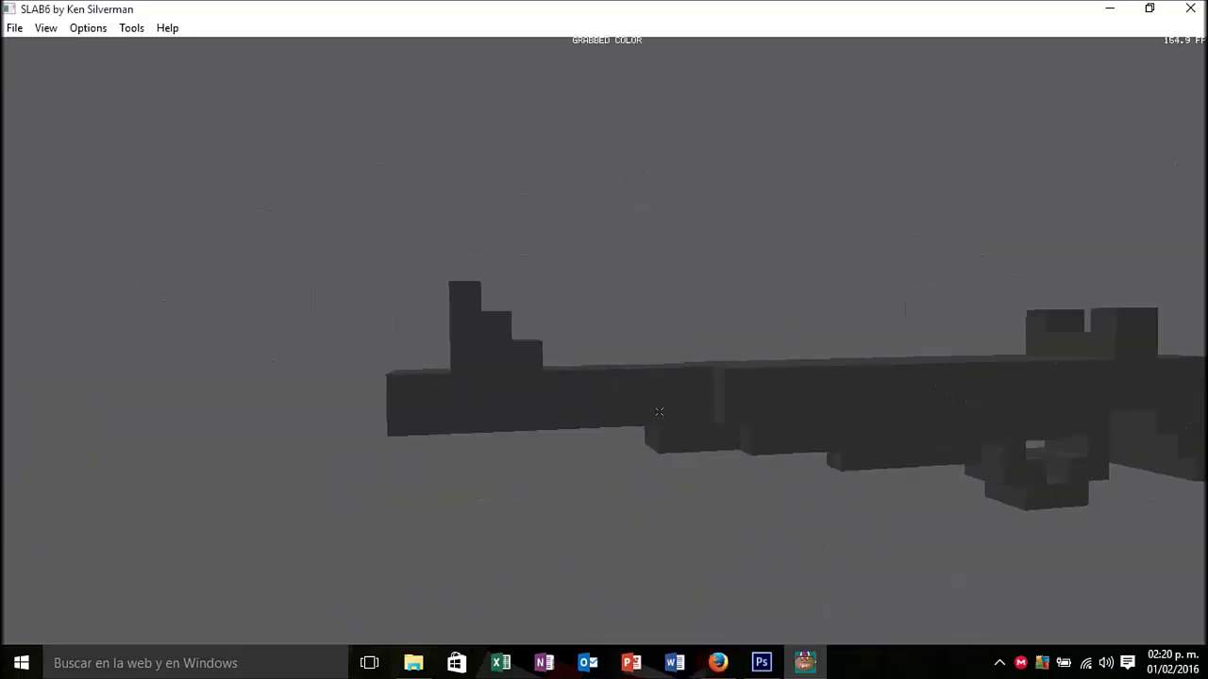
pyautogui.moveTo(358, 415); pyautogui.dragTo(710, 423)
pyautogui.moveTo(587, 509); pyautogui.dragTo(558, 417)
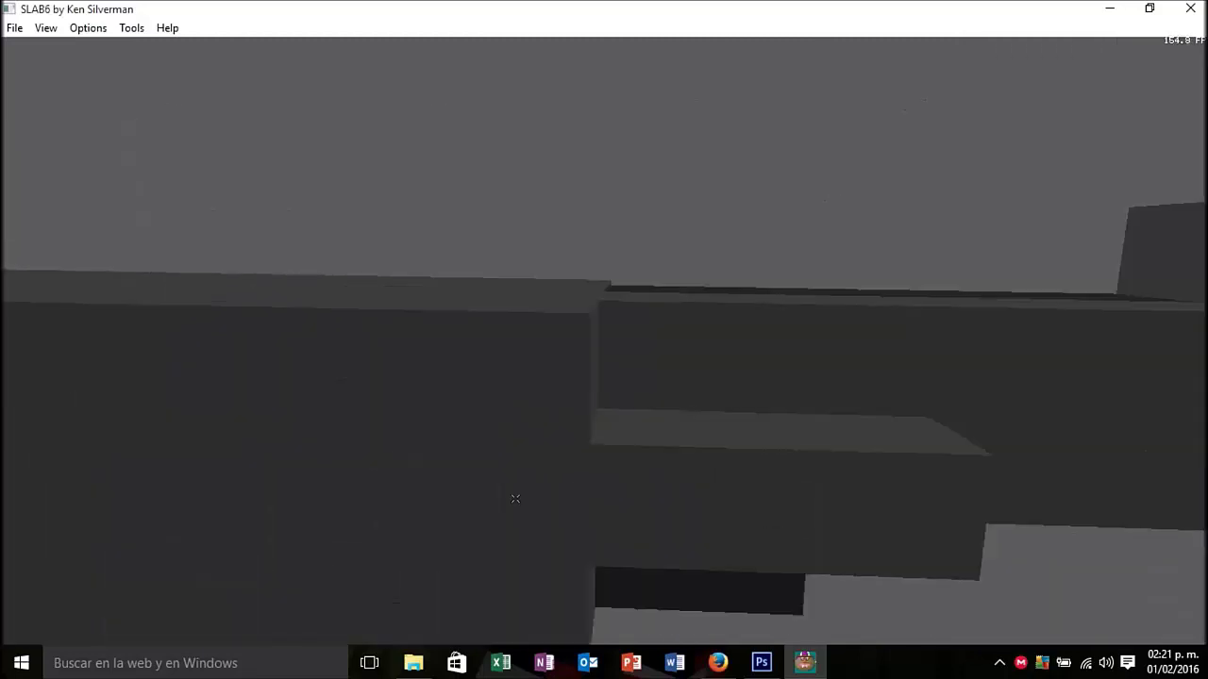
pyautogui.moveTo(539, 416); pyautogui.dragTo(604, 340)
pyautogui.moveTo(790, 316)
pyautogui.mouseDown()
pyautogui.moveTo(682, 407)
pyautogui.moveTo(1129, 627)
pyautogui.mouseUp()
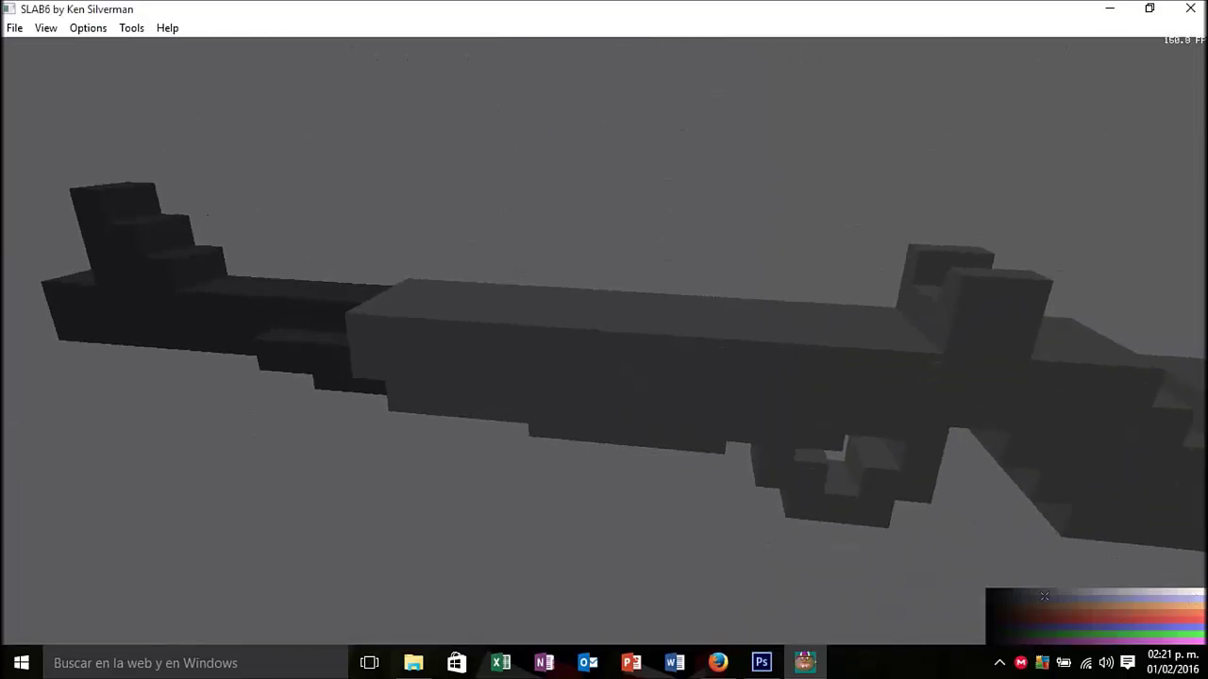
pyautogui.click(1128, 627)
pyautogui.moveTo(571, 297); pyautogui.dragTo(614, 325)
# Step: Paint the upper body, right side and top of the rifle light grey
pyautogui.moveTo(644, 286)
pyautogui.mouseDown()
pyautogui.moveTo(793, 311)
pyautogui.moveTo(628, 405)
pyautogui.moveTo(876, 343)
pyautogui.moveTo(873, 302)
pyautogui.moveTo(1038, 377)
pyautogui.moveTo(1114, 359)
pyautogui.mouseUp()
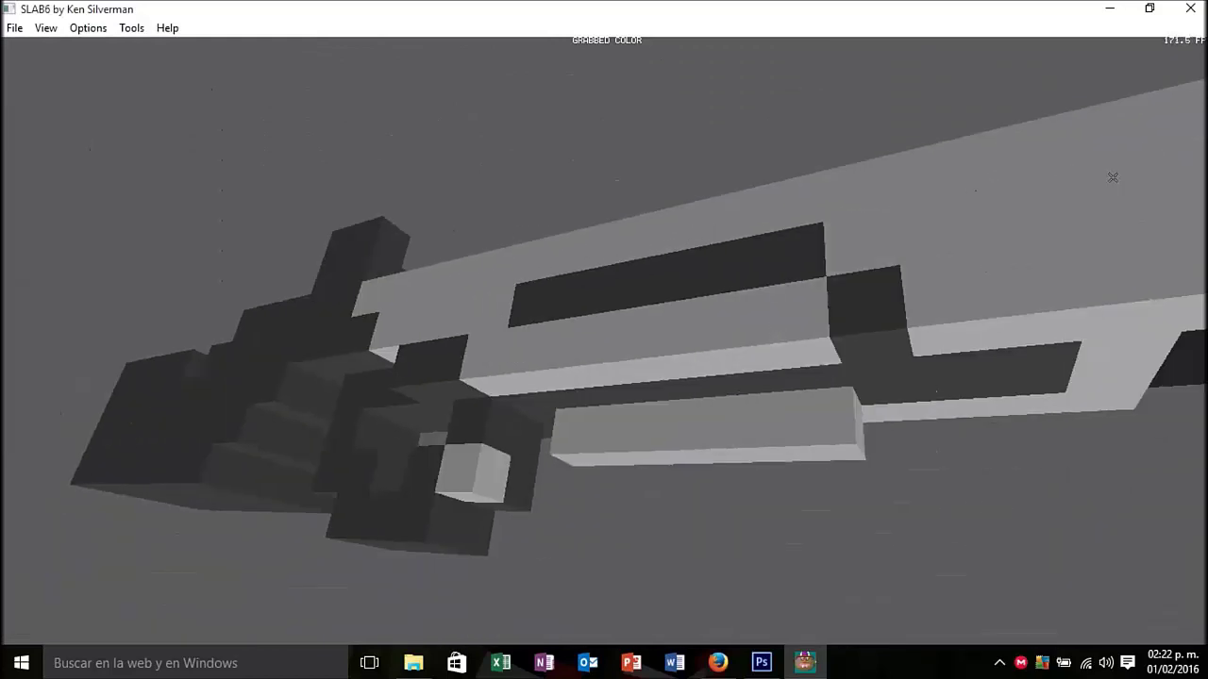
pyautogui.moveTo(1113, 176)
pyautogui.mouseDown()
pyautogui.moveTo(892, 402)
pyautogui.moveTo(547, 415)
pyautogui.mouseUp()
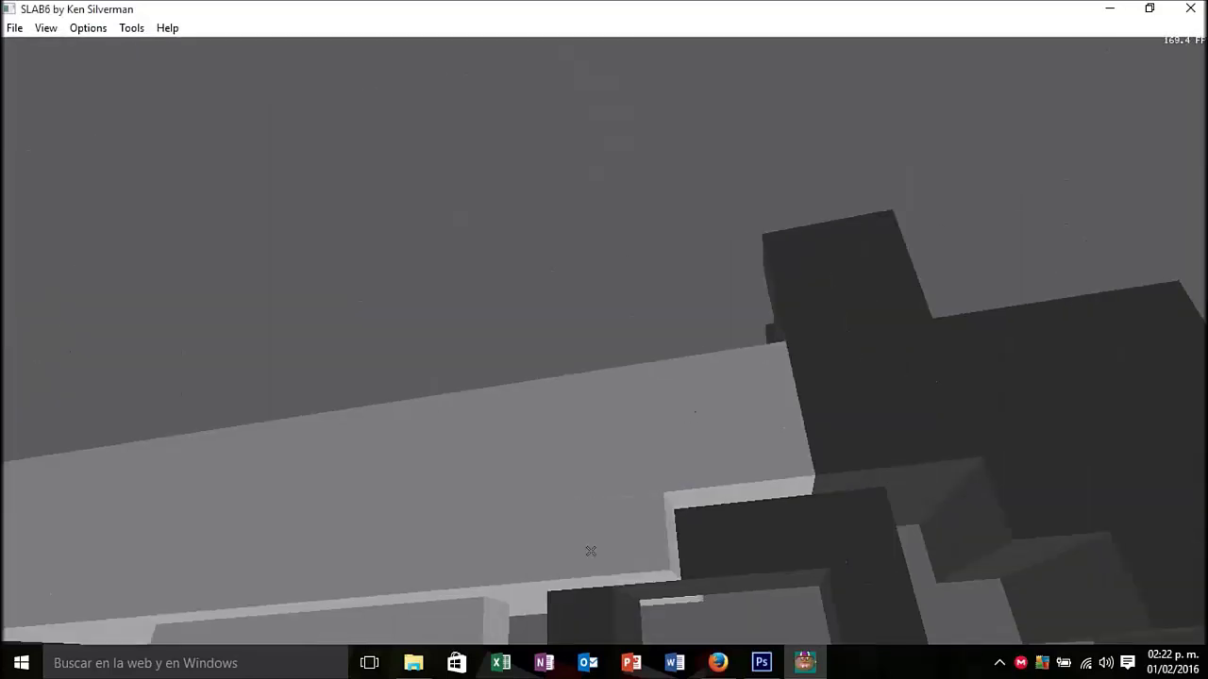
pyautogui.moveTo(591, 551); pyautogui.dragTo(806, 545)
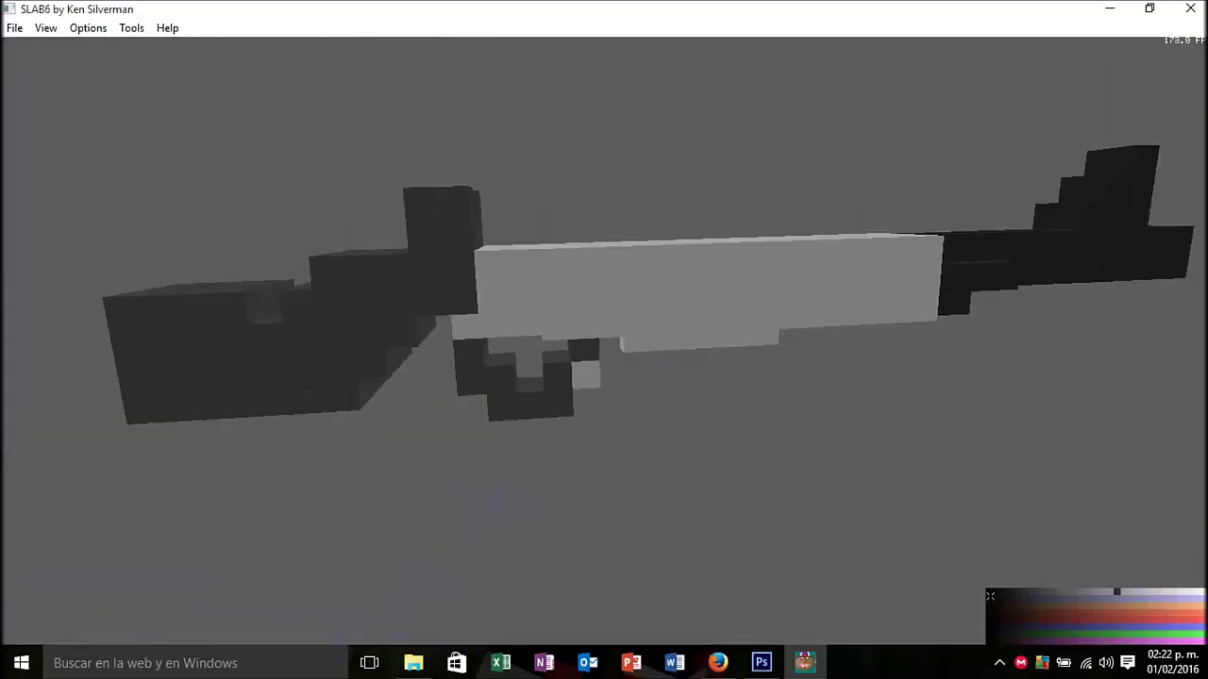
pyautogui.middleClick(587, 351)
pyautogui.click(509, 384)
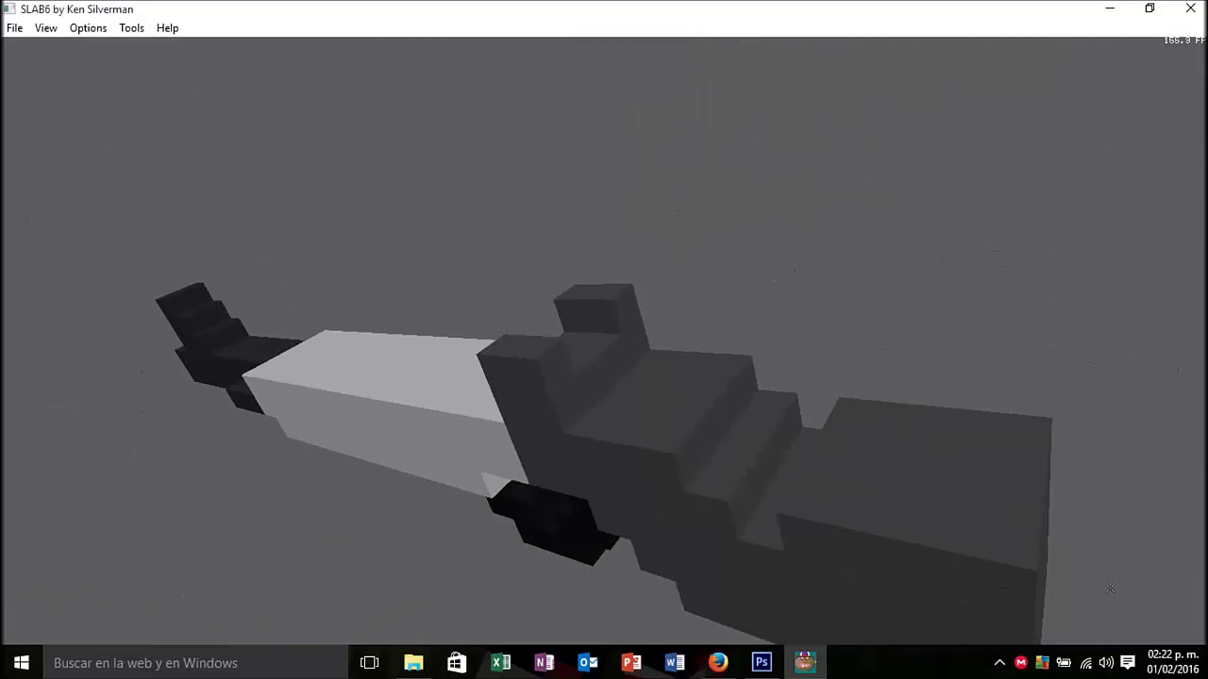
pyautogui.middleClick(800, 509)
pyautogui.click(572, 313)
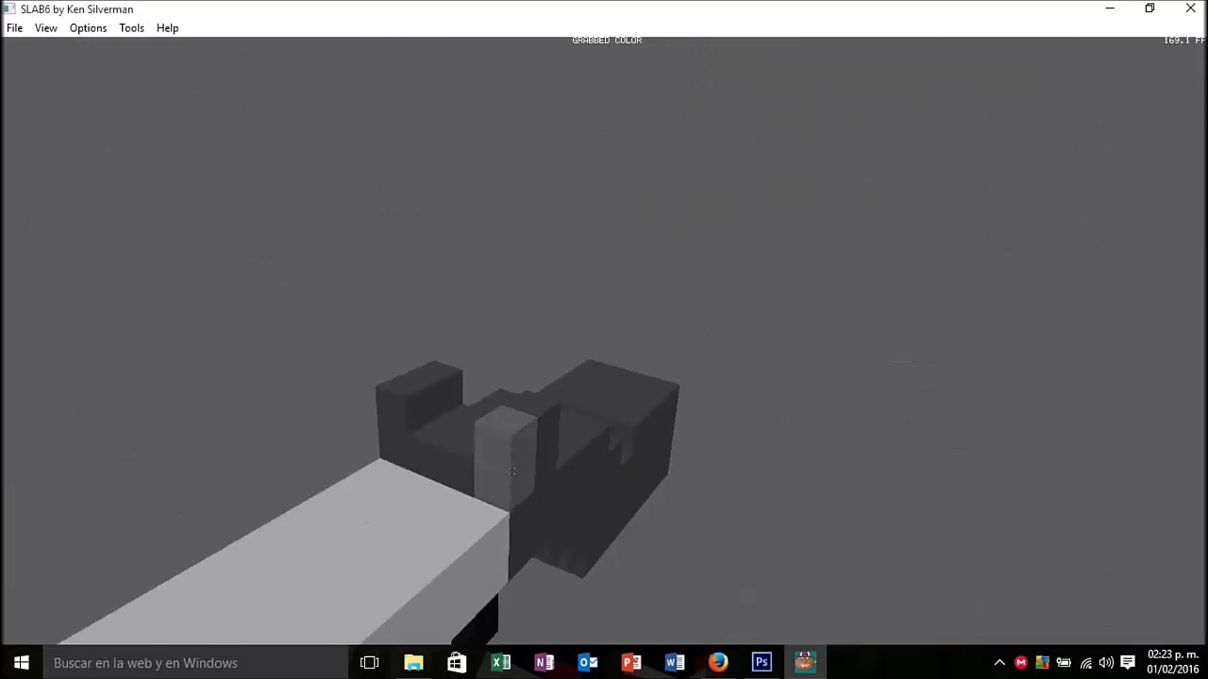
pyautogui.moveTo(528, 453); pyautogui.dragTo(401, 434)
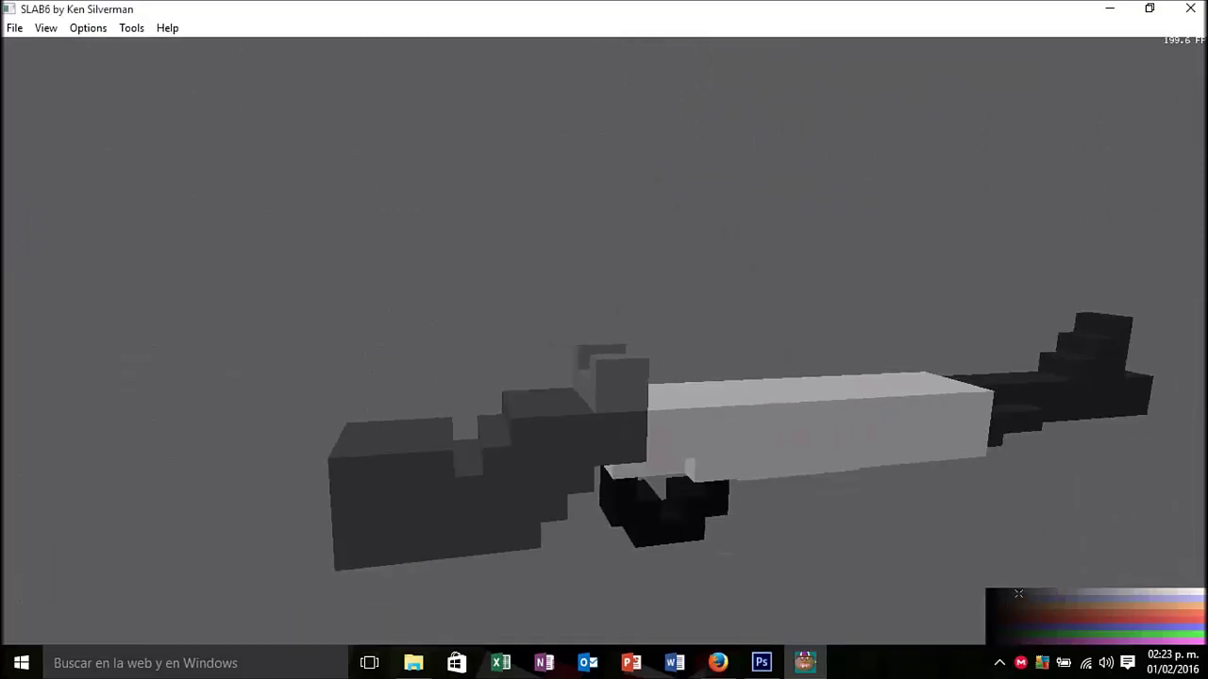
# Step: Paint the rear grey blocks black and the stock's end face orange
pyautogui.click(1060, 592)
pyautogui.moveTo(566, 401); pyautogui.dragTo(409, 465)
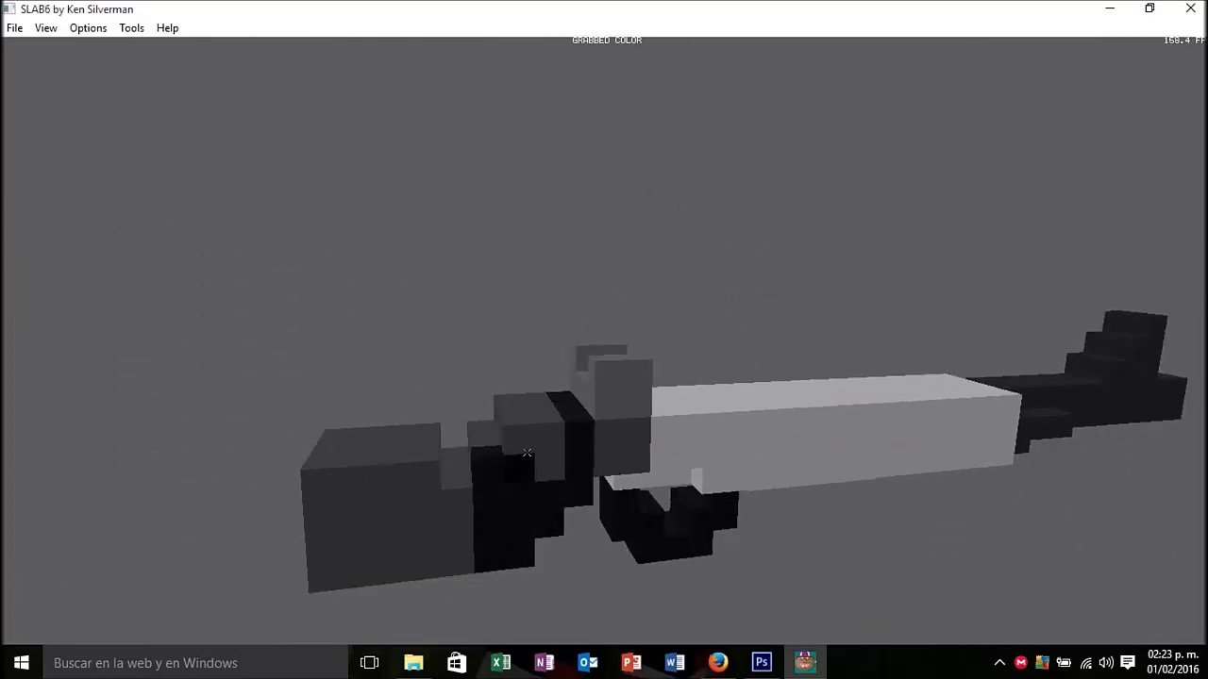
pyautogui.moveTo(319, 436); pyautogui.dragTo(321, 471)
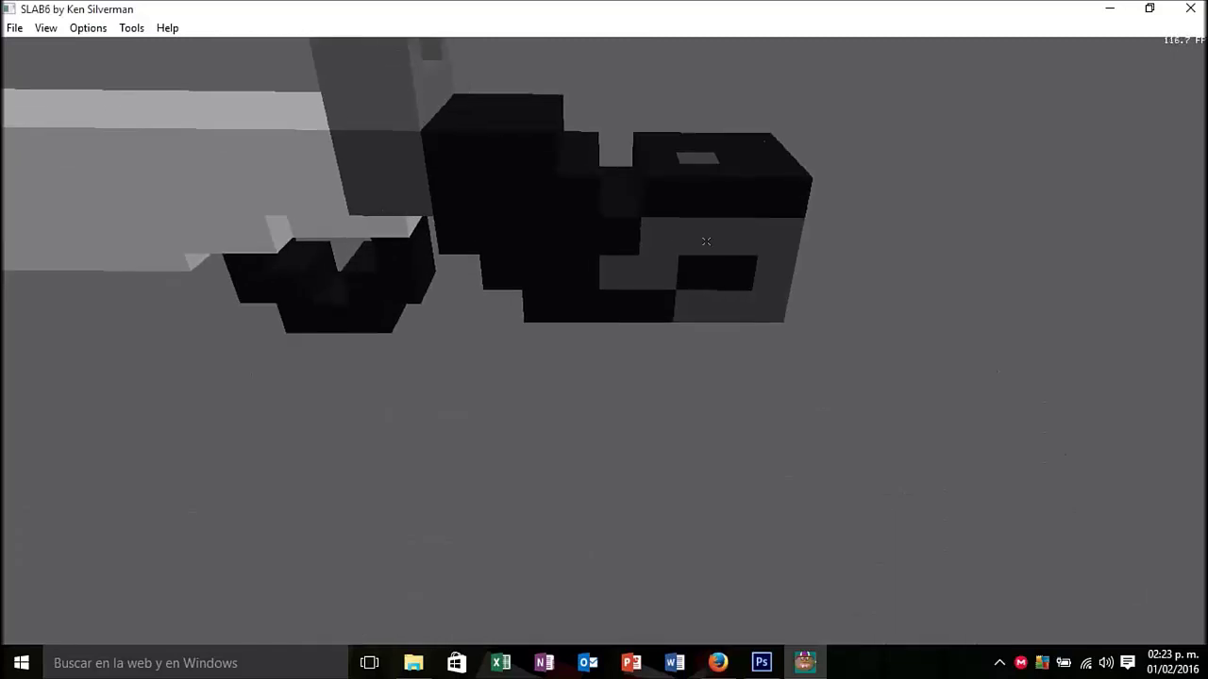
pyautogui.moveTo(696, 154); pyautogui.dragTo(695, 157)
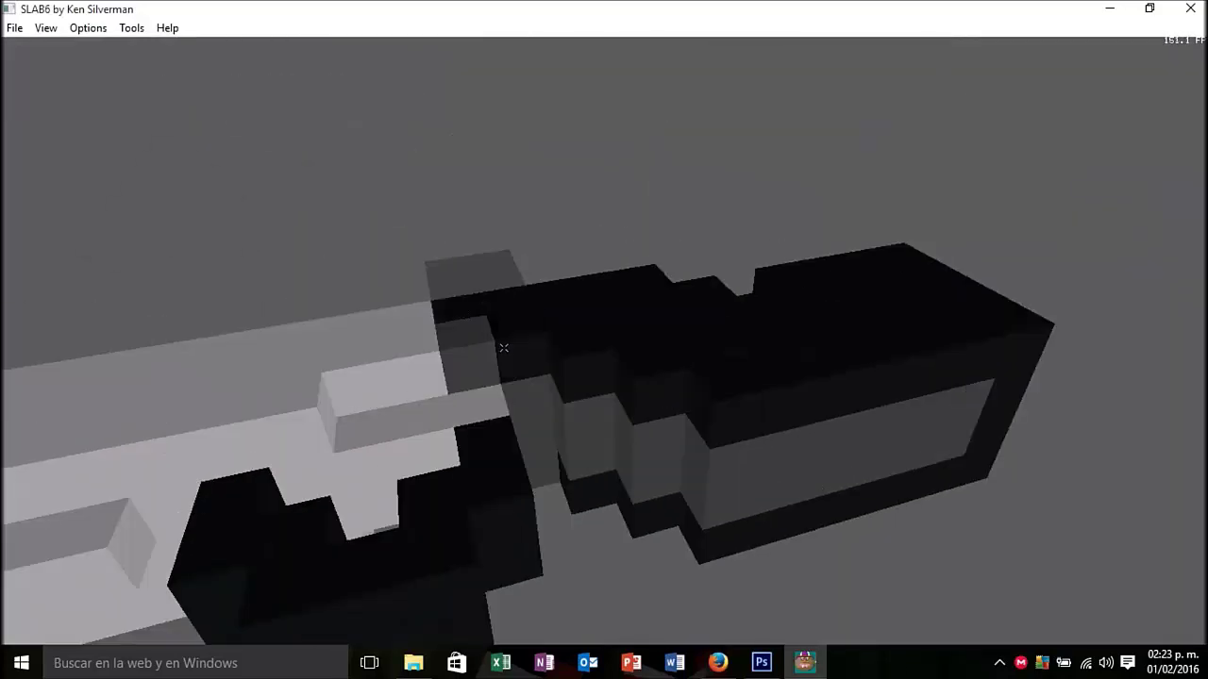
pyautogui.moveTo(444, 326)
pyautogui.mouseDown()
pyautogui.moveTo(746, 471)
pyautogui.moveTo(981, 434)
pyautogui.mouseUp()
pyautogui.press('Down')
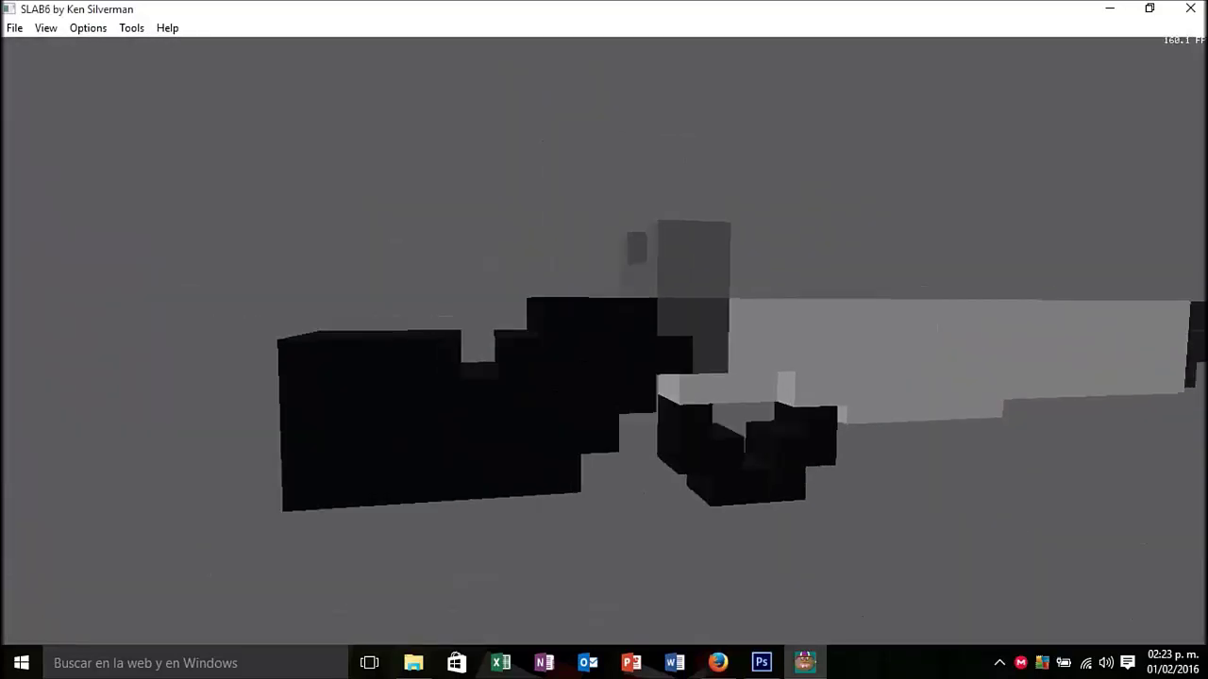
pyautogui.moveTo(507, 377)
pyautogui.mouseDown()
pyautogui.moveTo(566, 469)
pyautogui.moveTo(561, 363)
pyautogui.mouseUp()
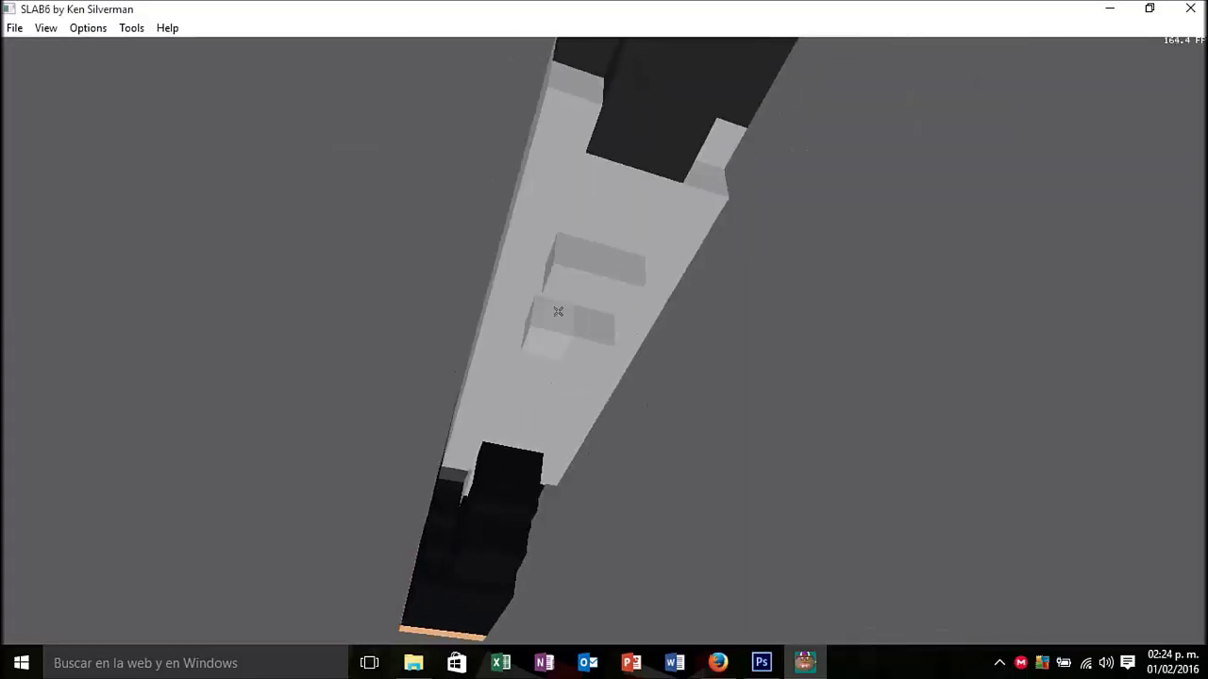
pyautogui.moveTo(558, 312)
pyautogui.mouseDown()
pyautogui.moveTo(647, 383)
pyautogui.moveTo(595, 285)
pyautogui.moveTo(422, 381)
pyautogui.mouseUp()
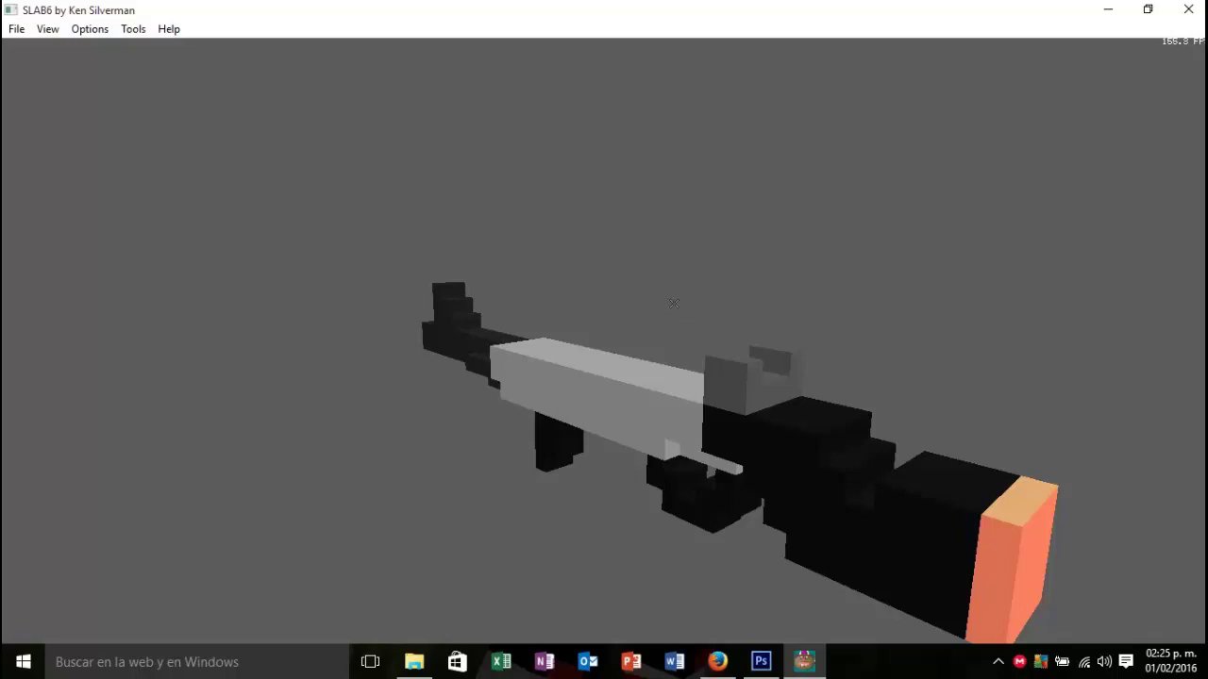
pyautogui.press('Up')
pyautogui.press('Left')
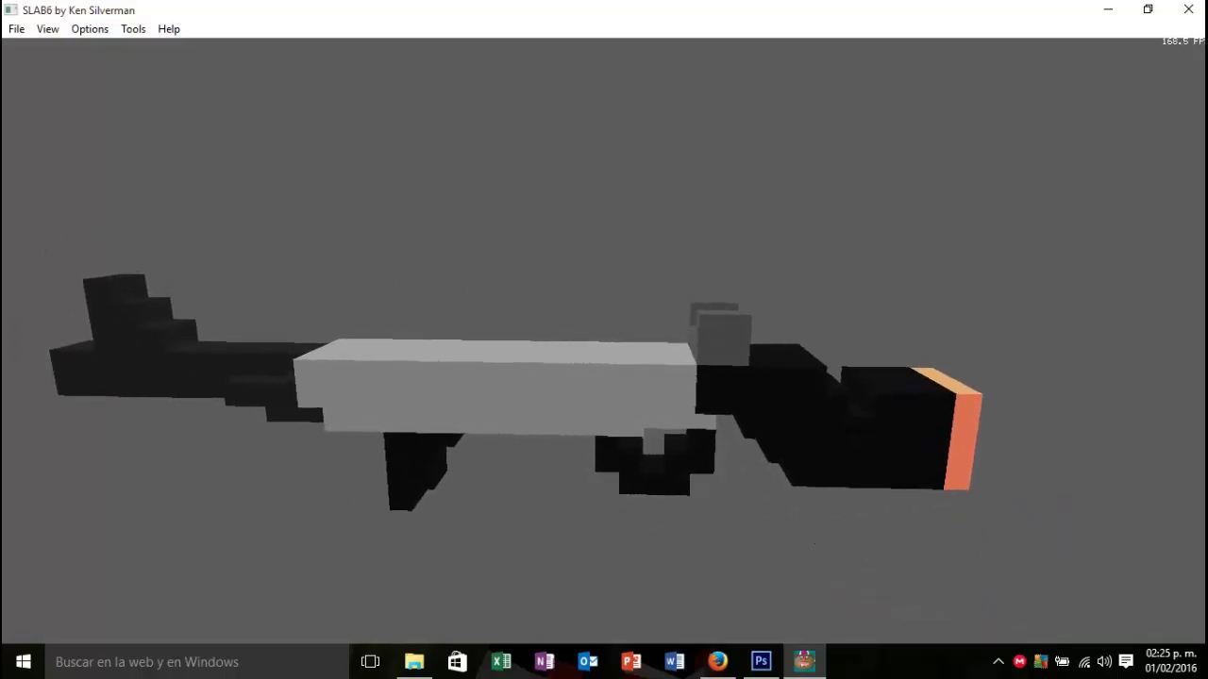
pyautogui.press('Right')
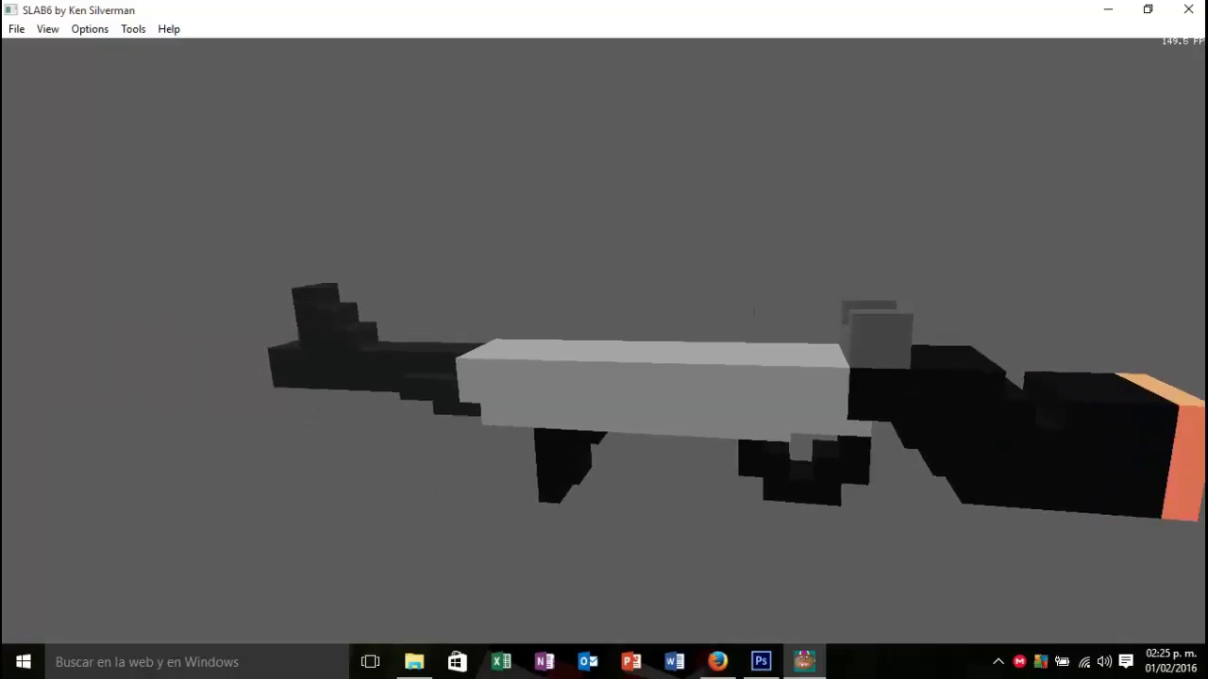
pyautogui.moveTo(648, 284)
pyautogui.mouseDown()
pyautogui.moveTo(591, 275)
pyautogui.moveTo(717, 283)
pyautogui.mouseUp()
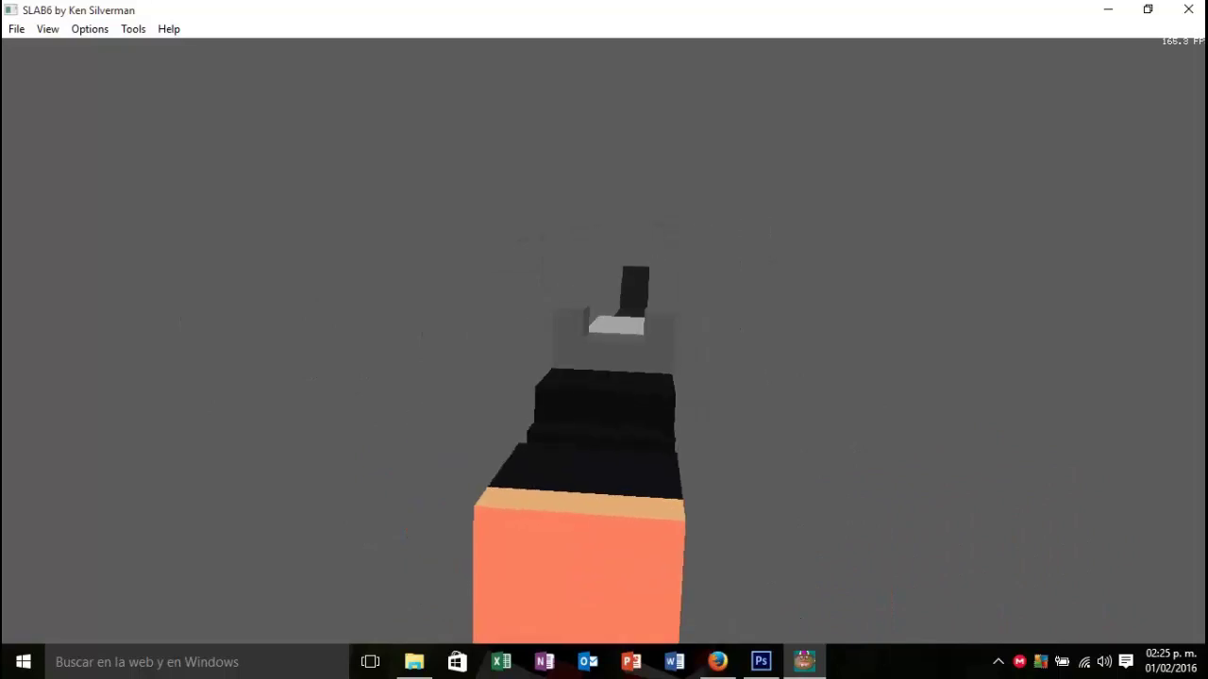
pyautogui.press('Left')
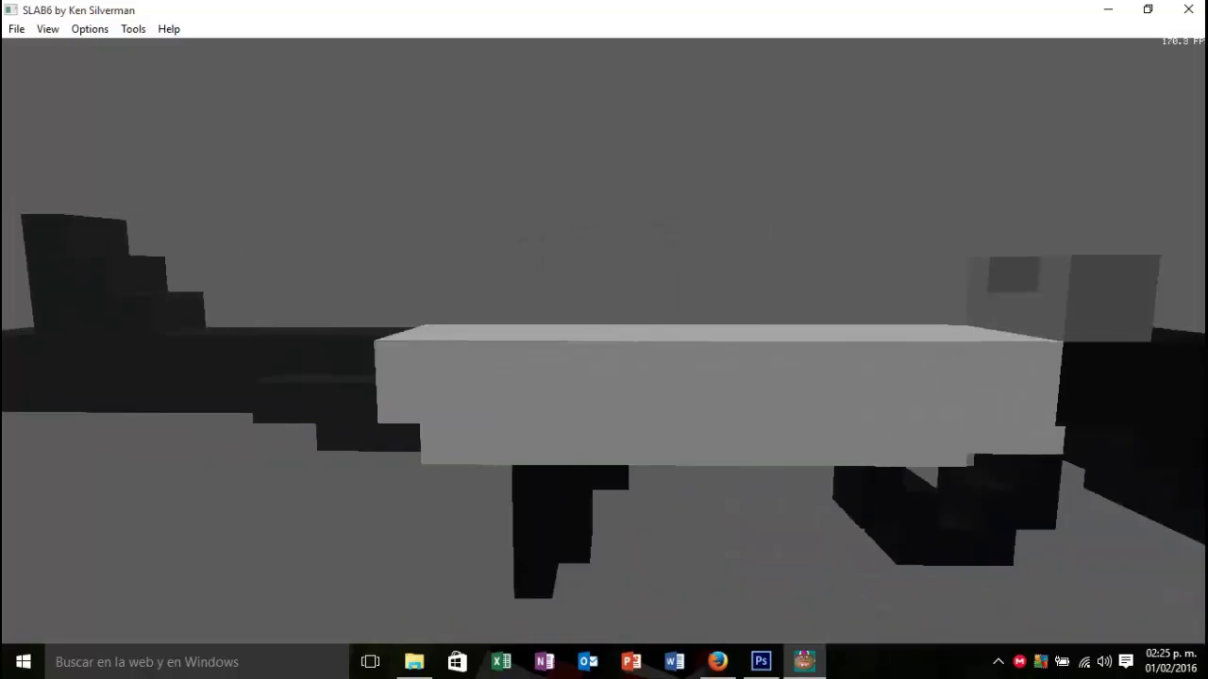
pyautogui.press('Left')
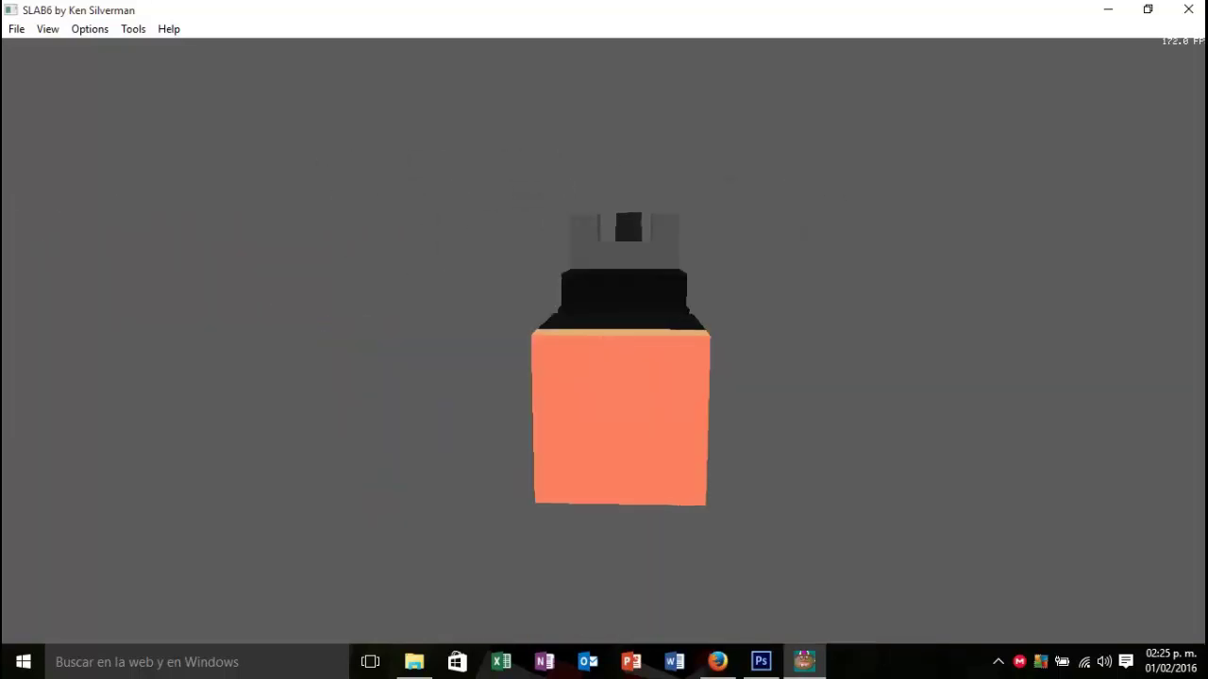
pyautogui.press('Left')
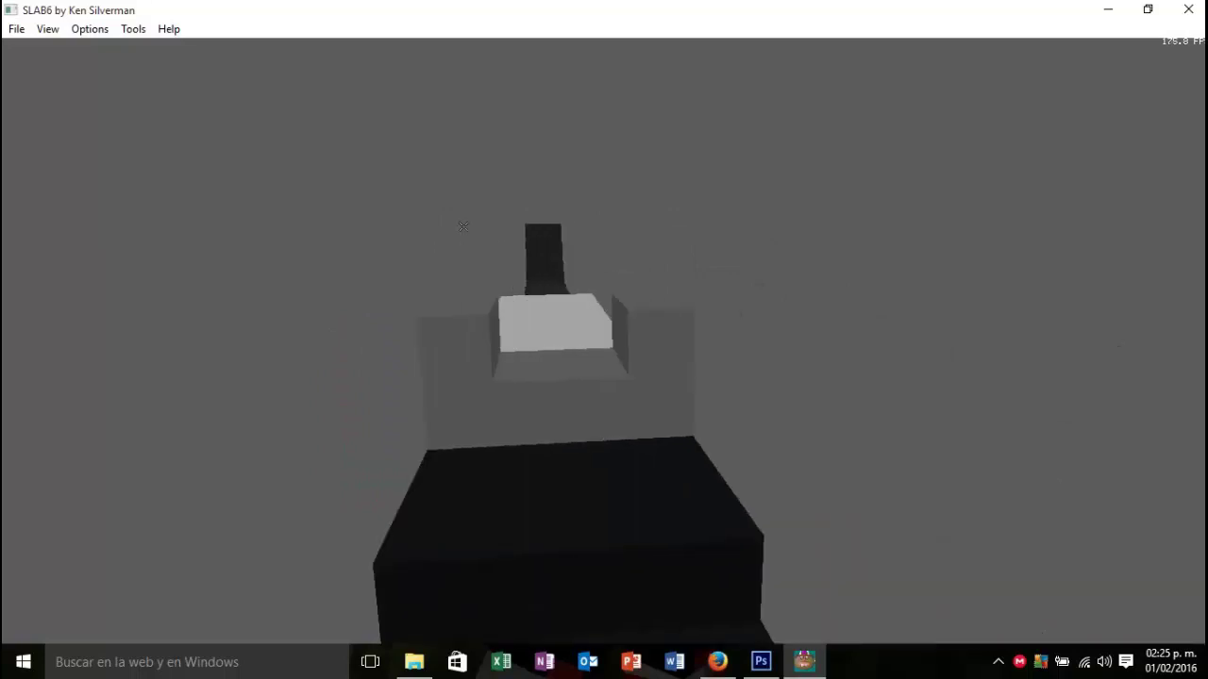
# Step: Save the model as smg.kv6 on the Desktop, replacing the existing file
pyautogui.click(16, 29)
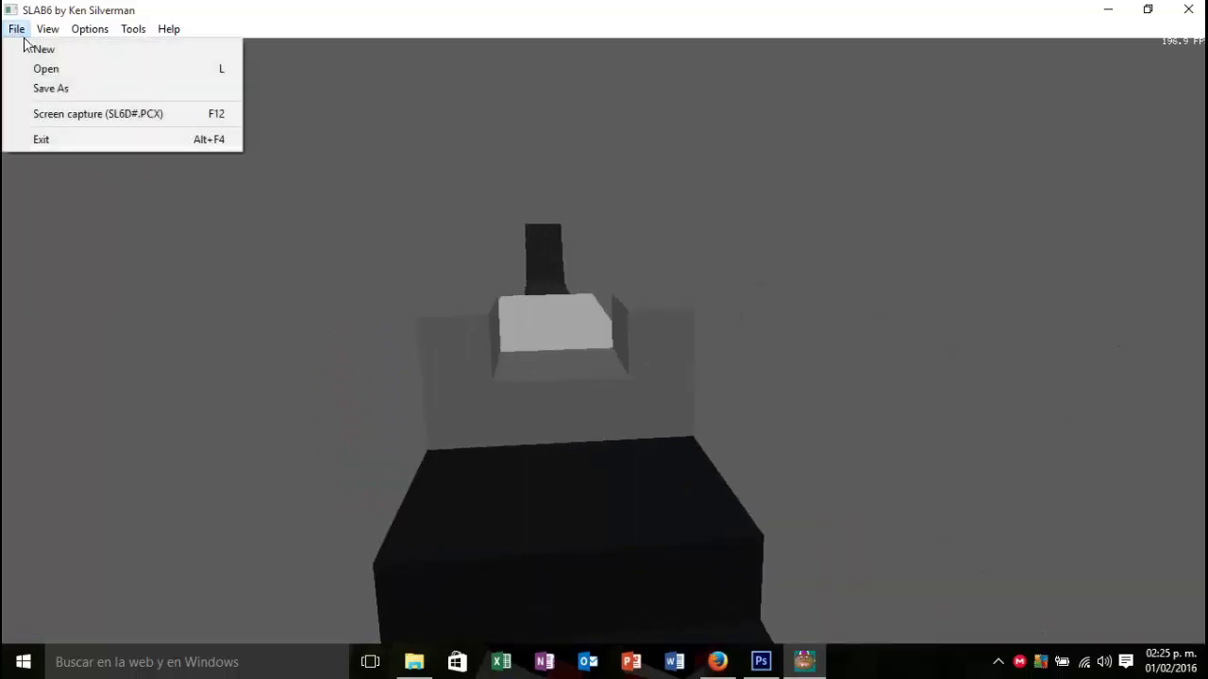
pyautogui.click(59, 89)
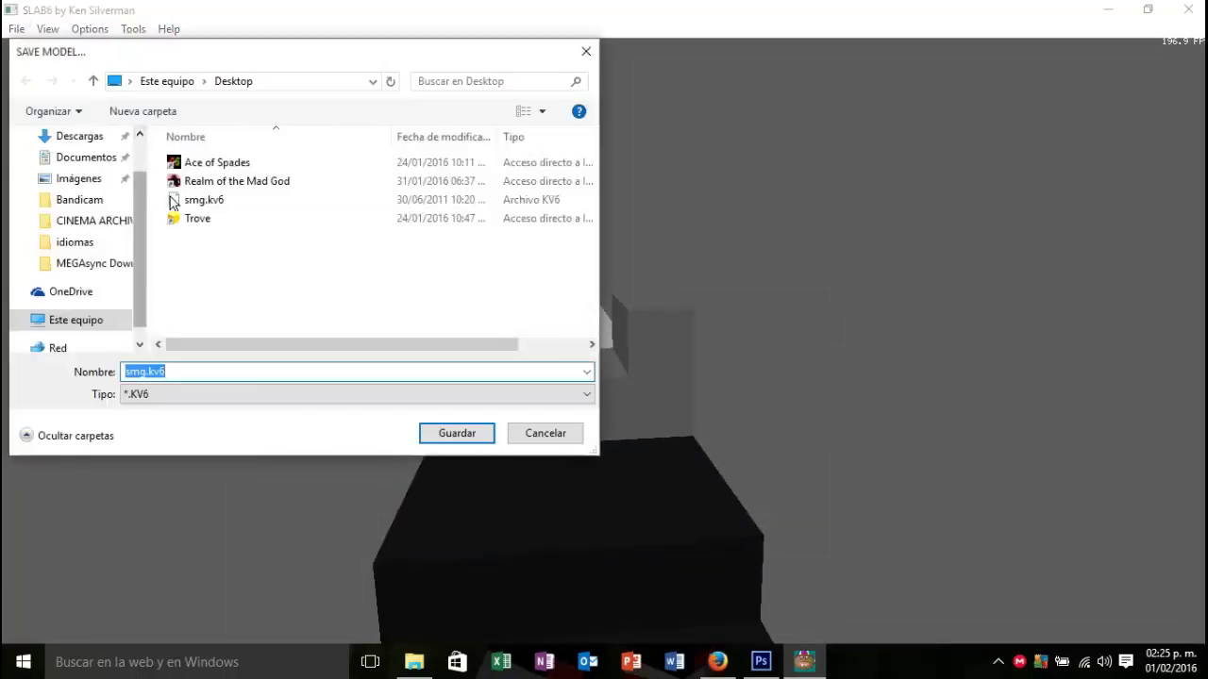
pyautogui.click(458, 435)
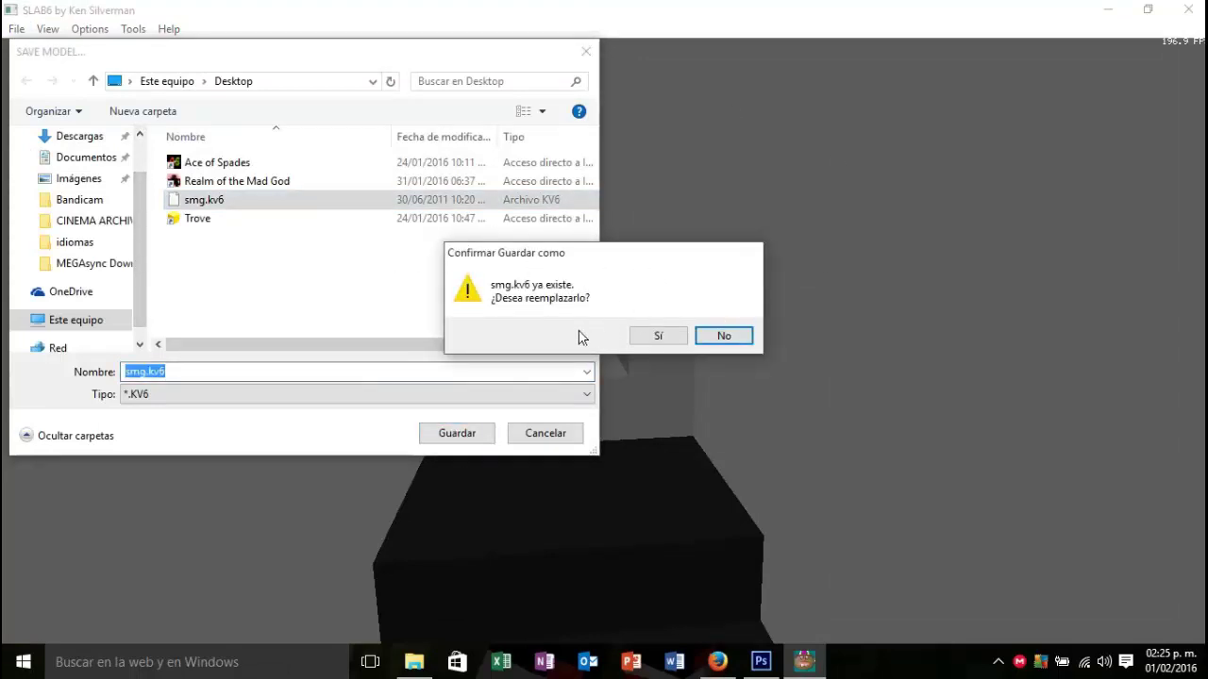
pyautogui.click(652, 335)
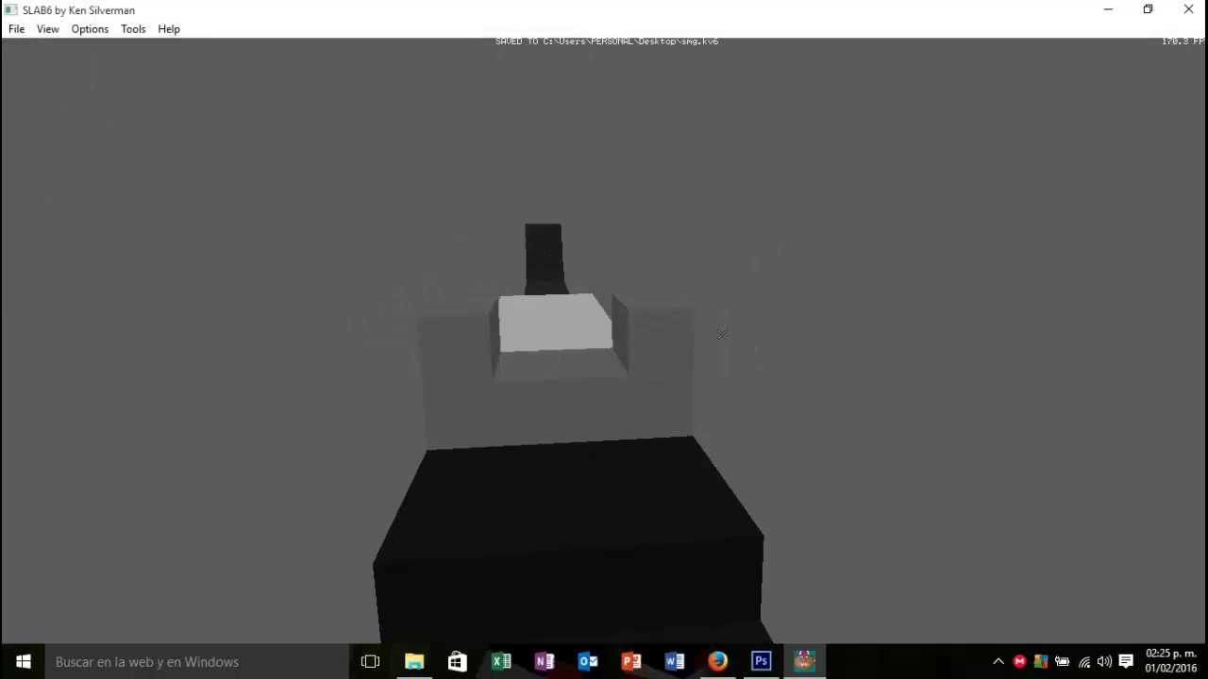
pyautogui.press('Down')
# Step: Move the camera behind the stock to look along the barrel
pyautogui.press('Right')
pyautogui.press('Up')
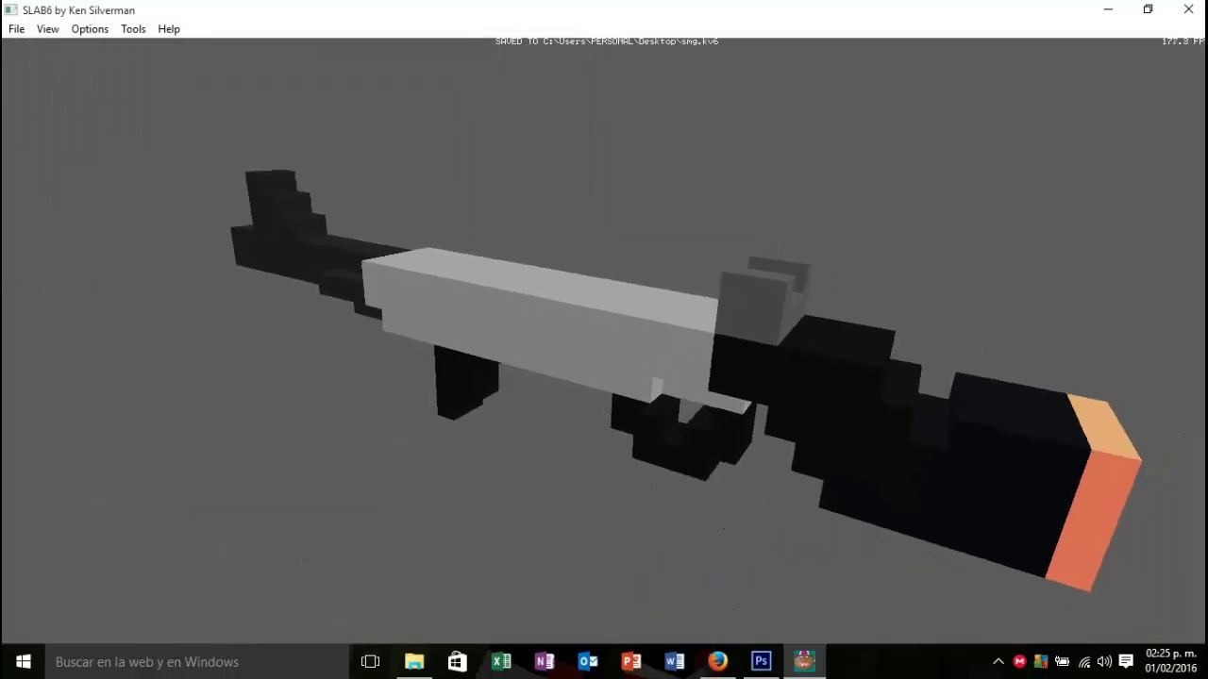
pyautogui.press('Down')
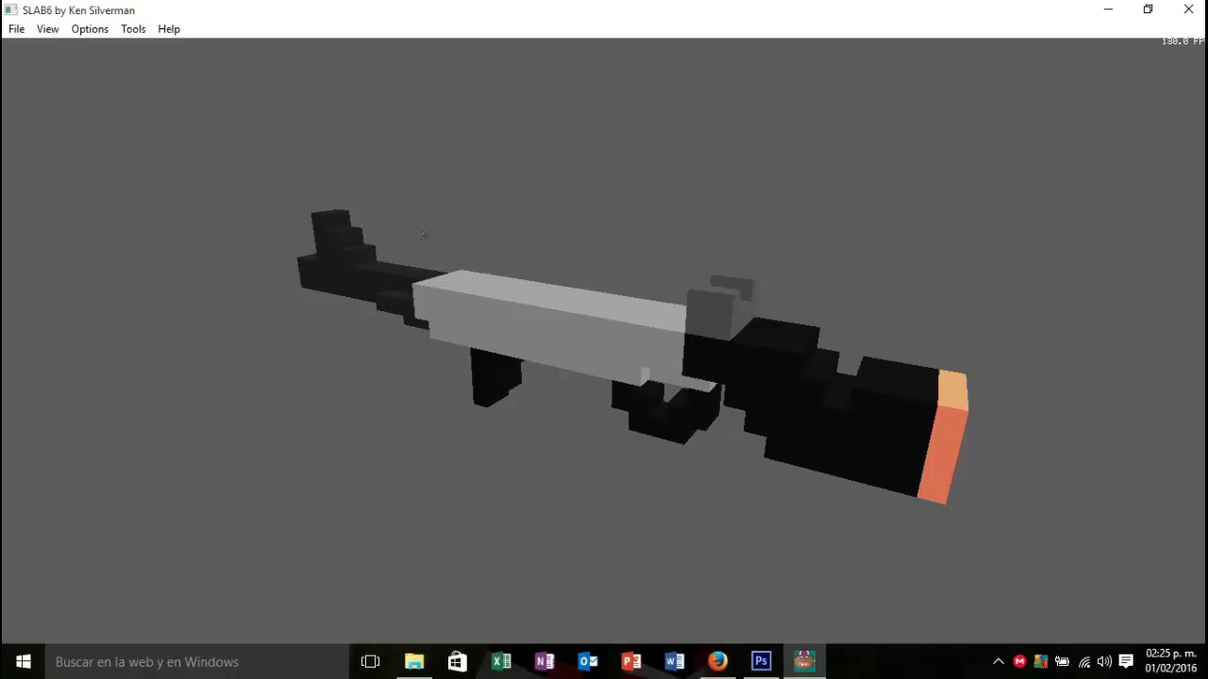
pyautogui.press('Up')
pyautogui.press('Right')
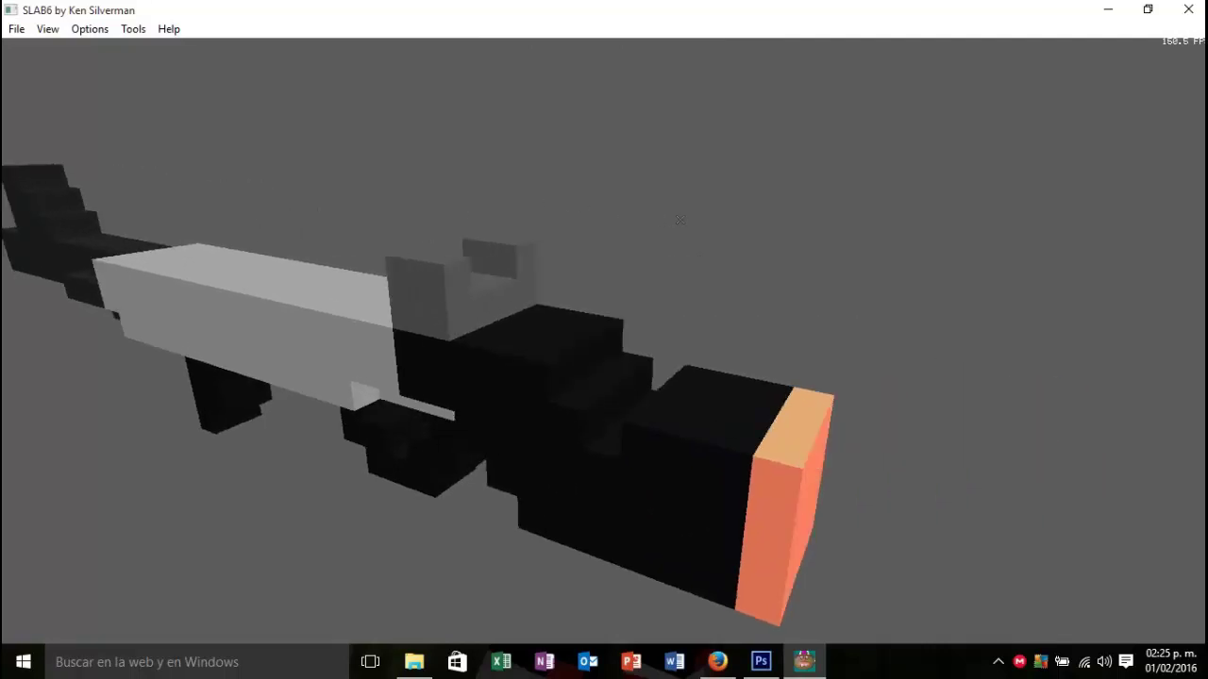
pyautogui.press('Left')
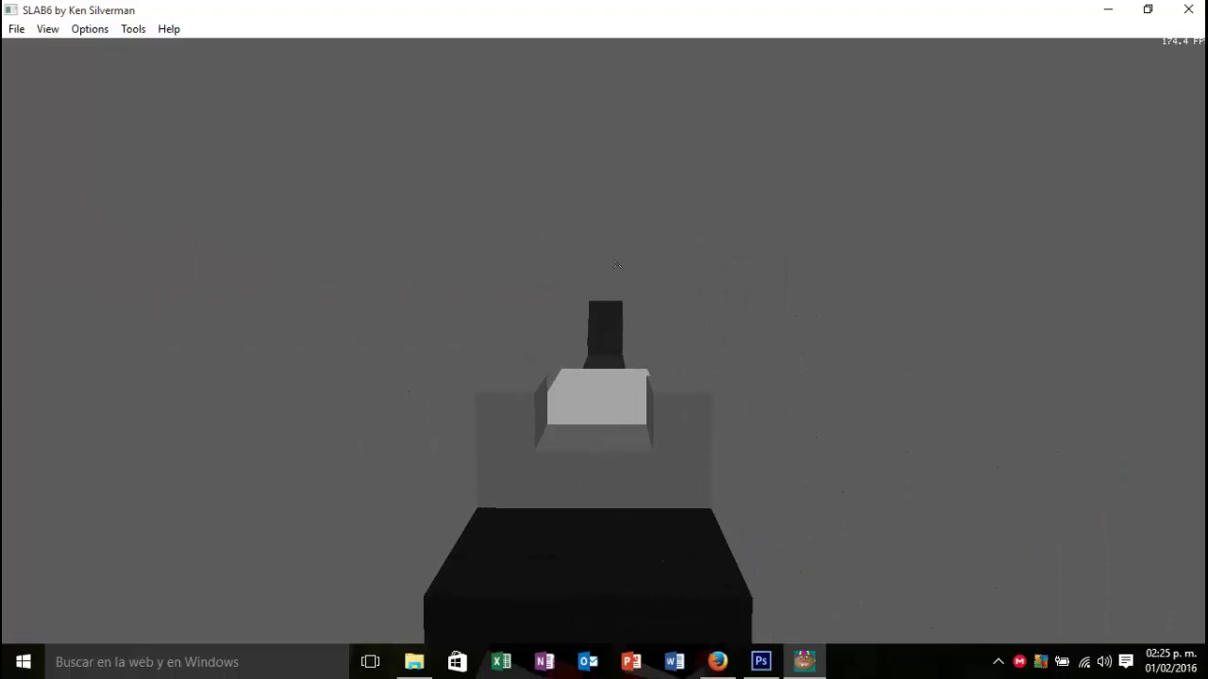
pyautogui.press('Down')
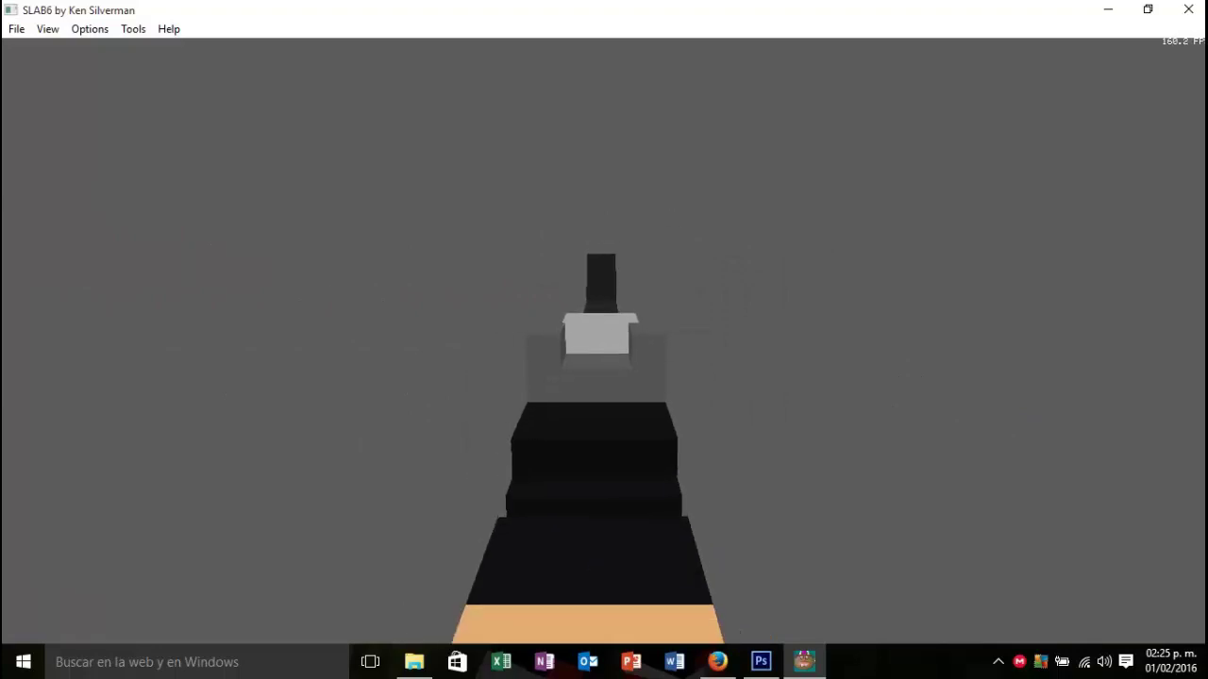
pyautogui.press('Down')
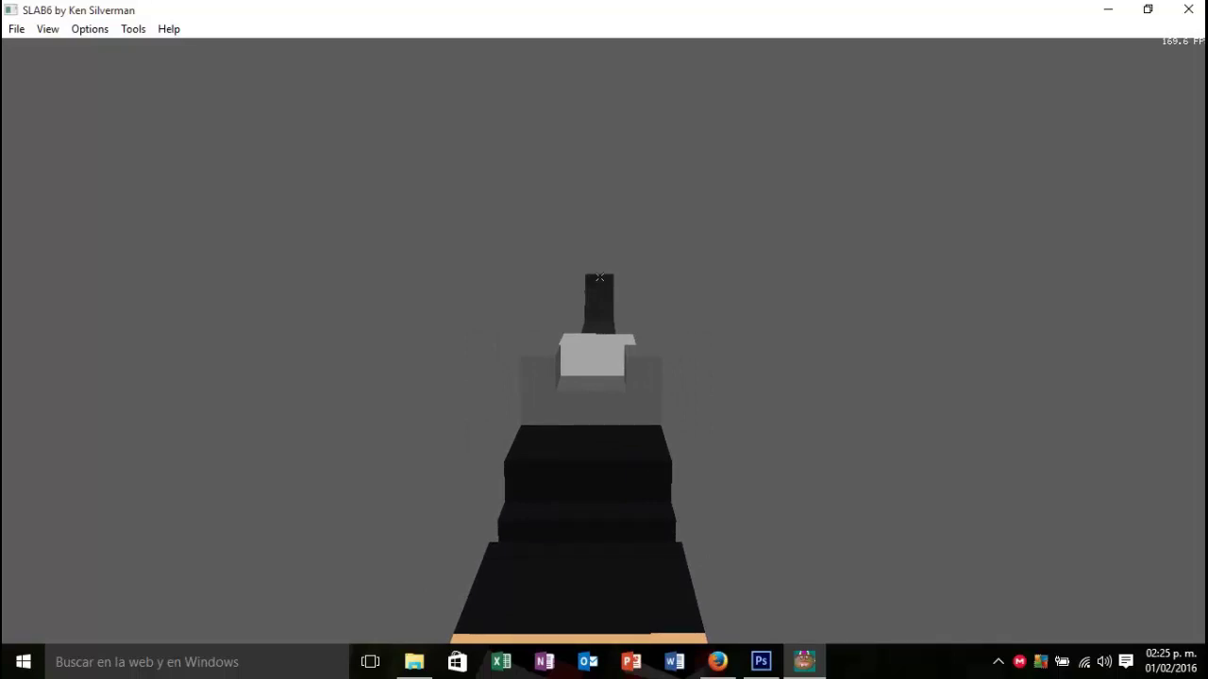
pyautogui.press('Up')
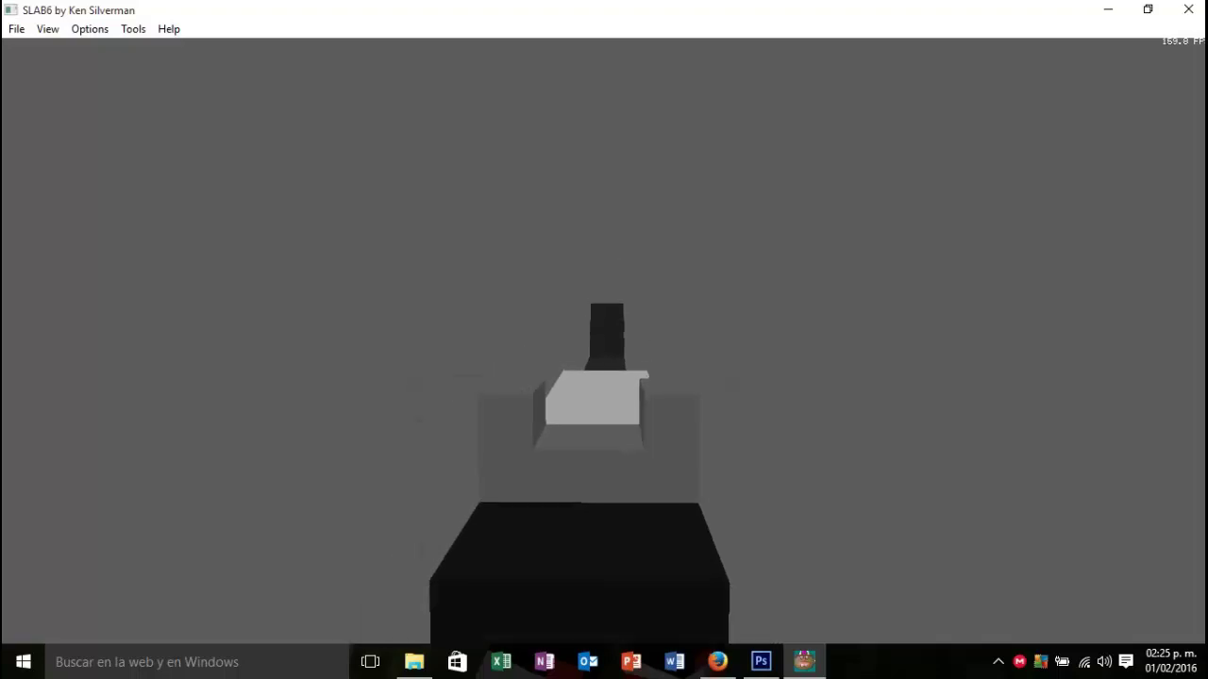
# Step: Fine-tune the view left and right until the sight is centred
pyautogui.press('Down')
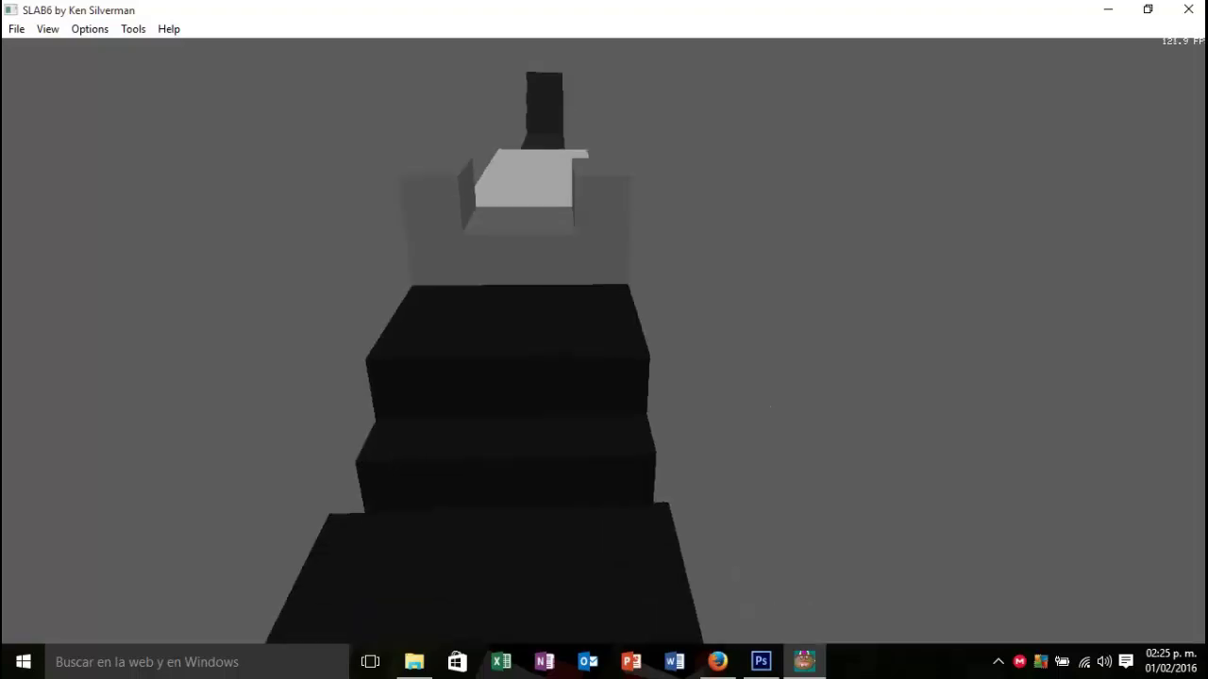
pyautogui.press('Left')
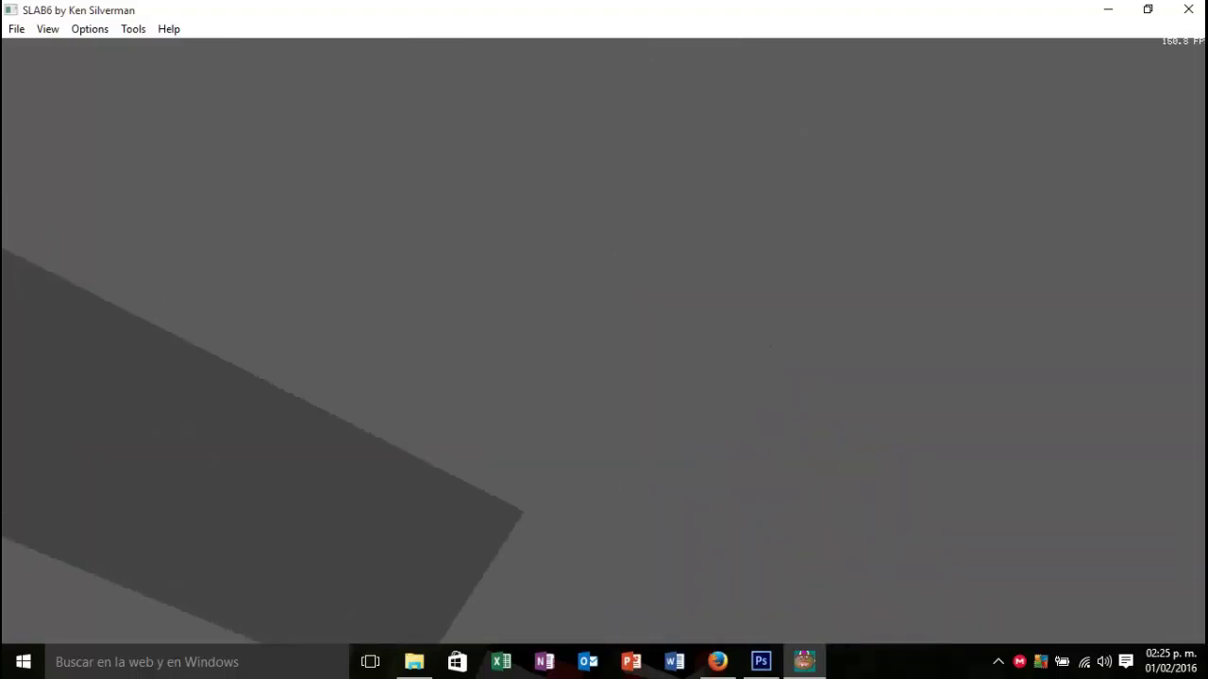
pyautogui.press('Down')
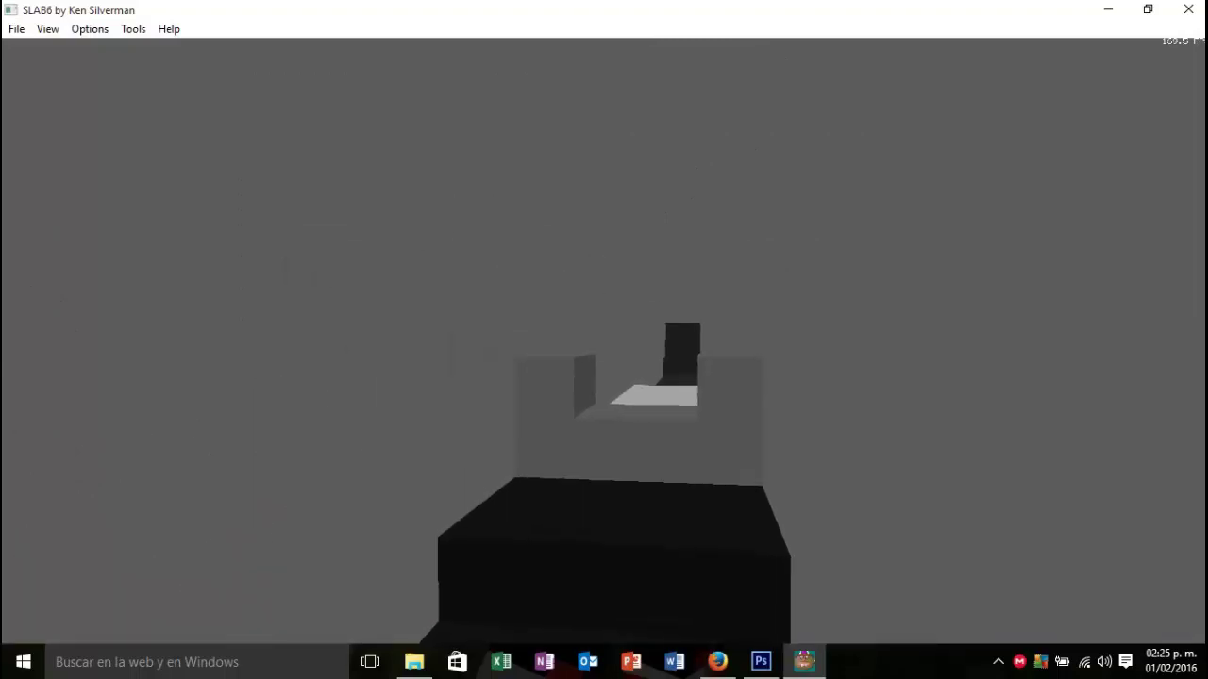
pyautogui.press('Right')
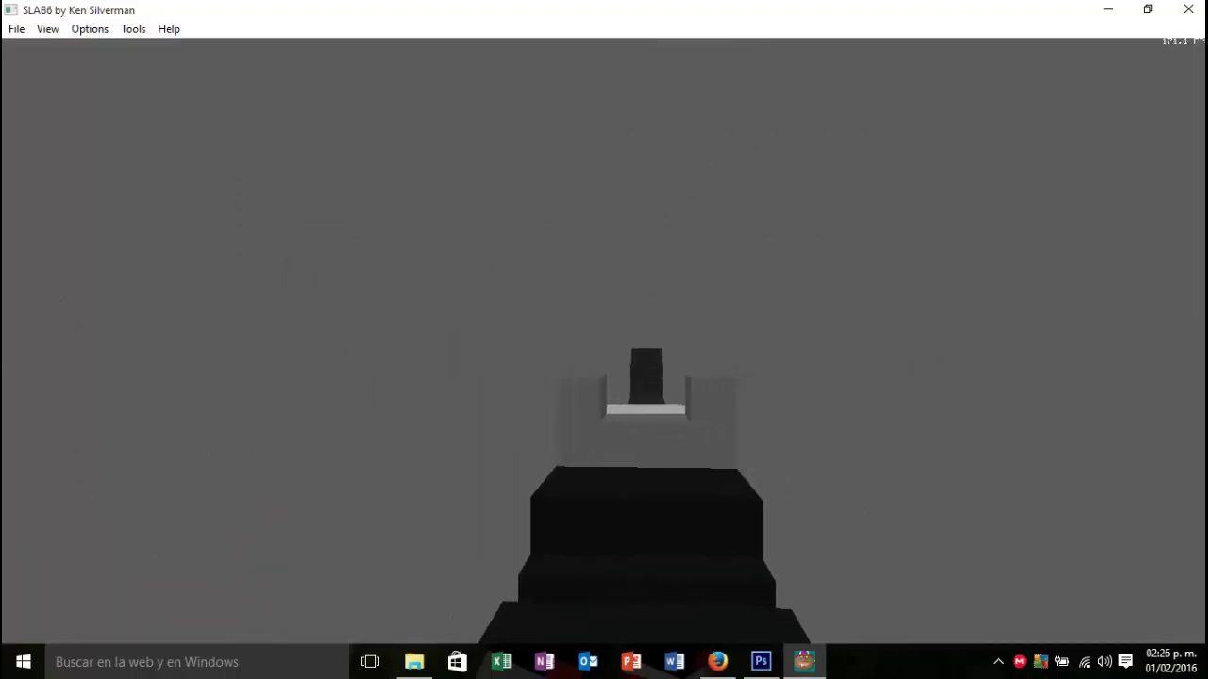
pyautogui.press('Right')
pyautogui.press('Right')
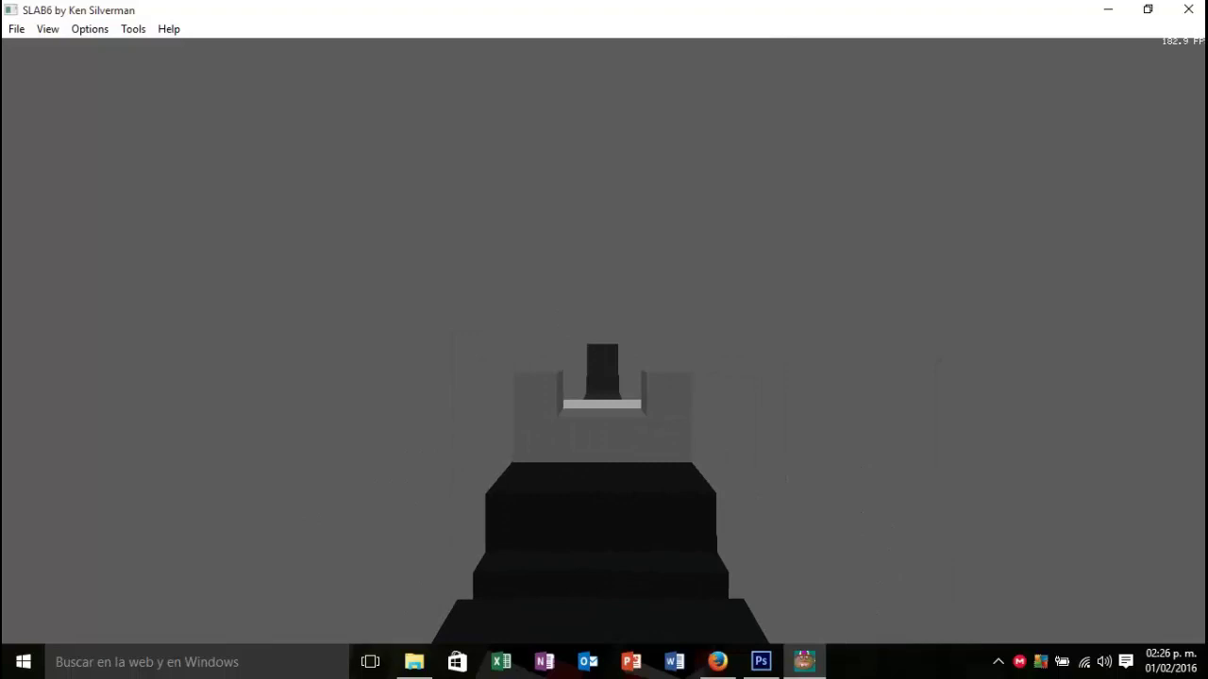
pyautogui.press('Left')
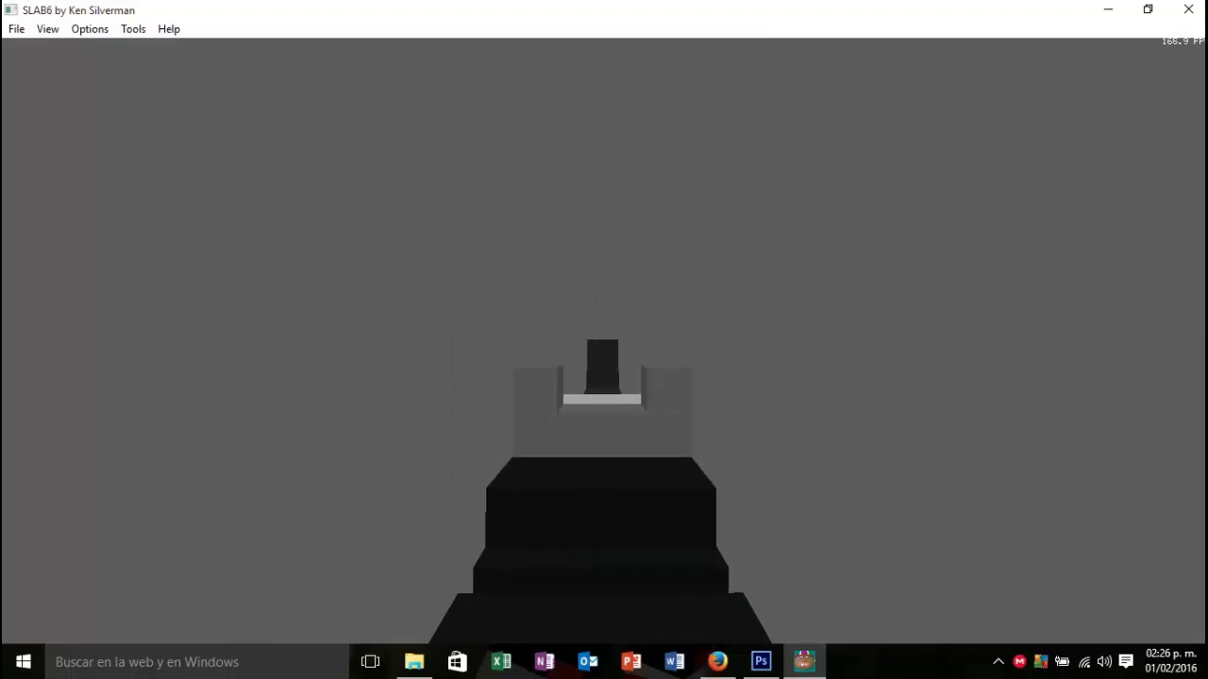
pyautogui.press('Left')
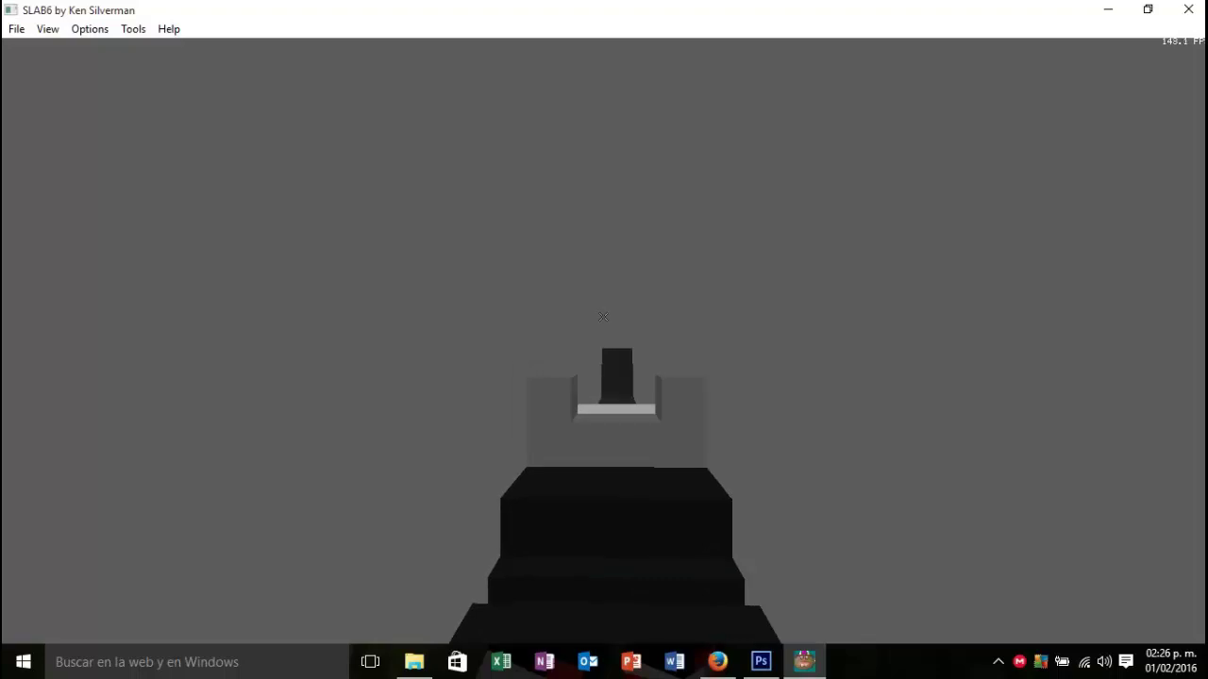
pyautogui.press('Down')
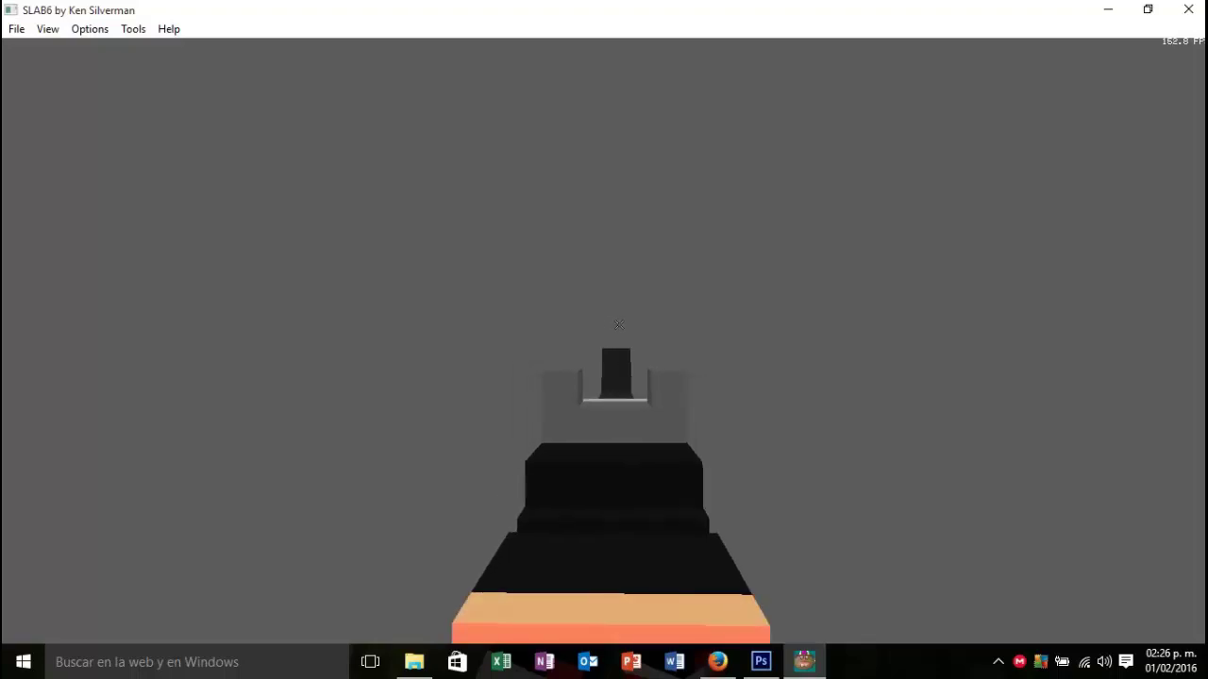
pyautogui.press('Right')
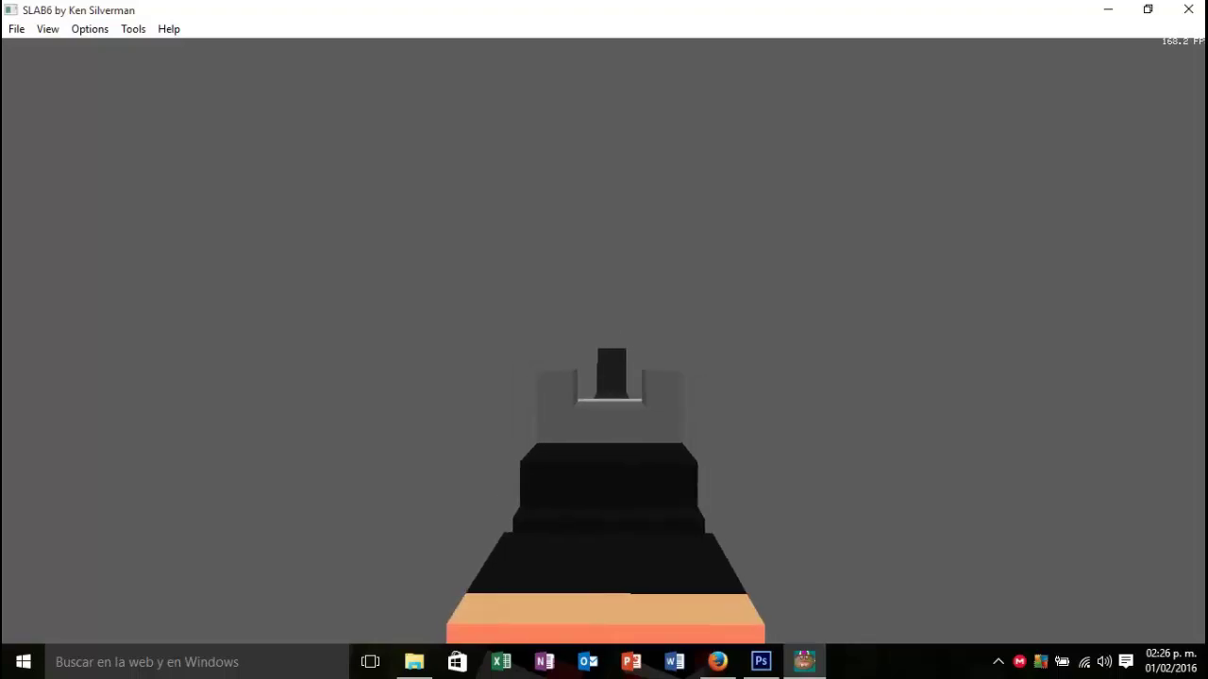
pyautogui.press('Left')
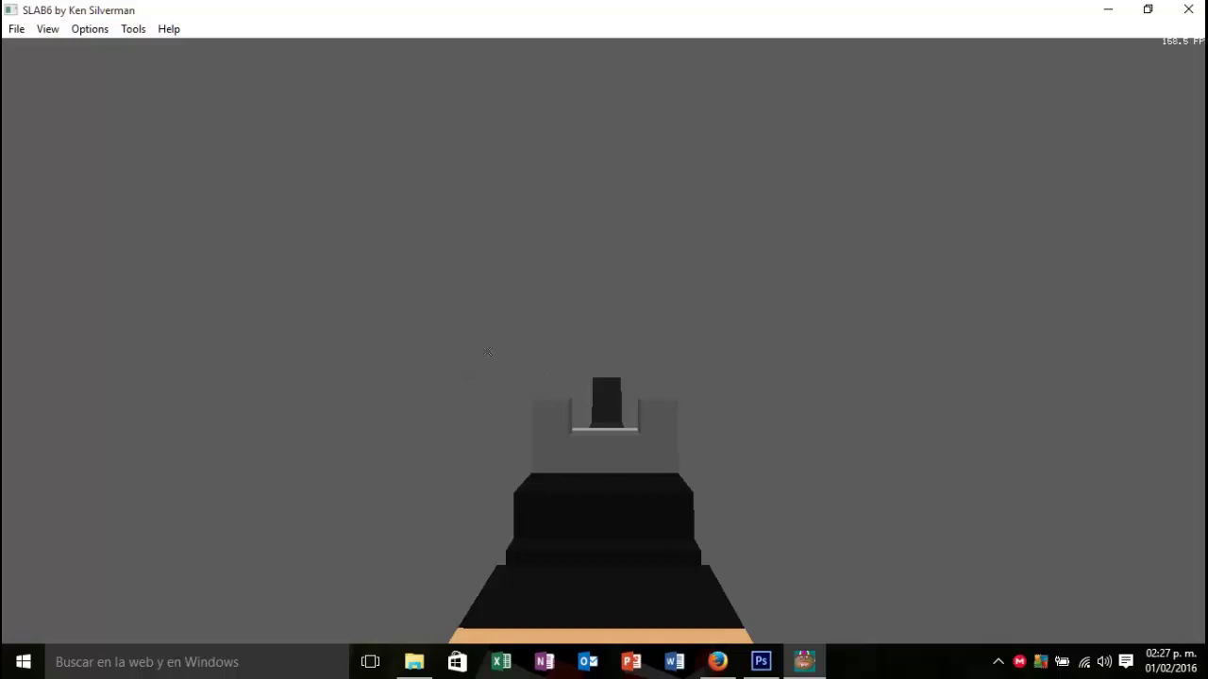
# Step: Screenshot the SLAB6 view, then search for PAINT and launch it
pyautogui.press('Print')
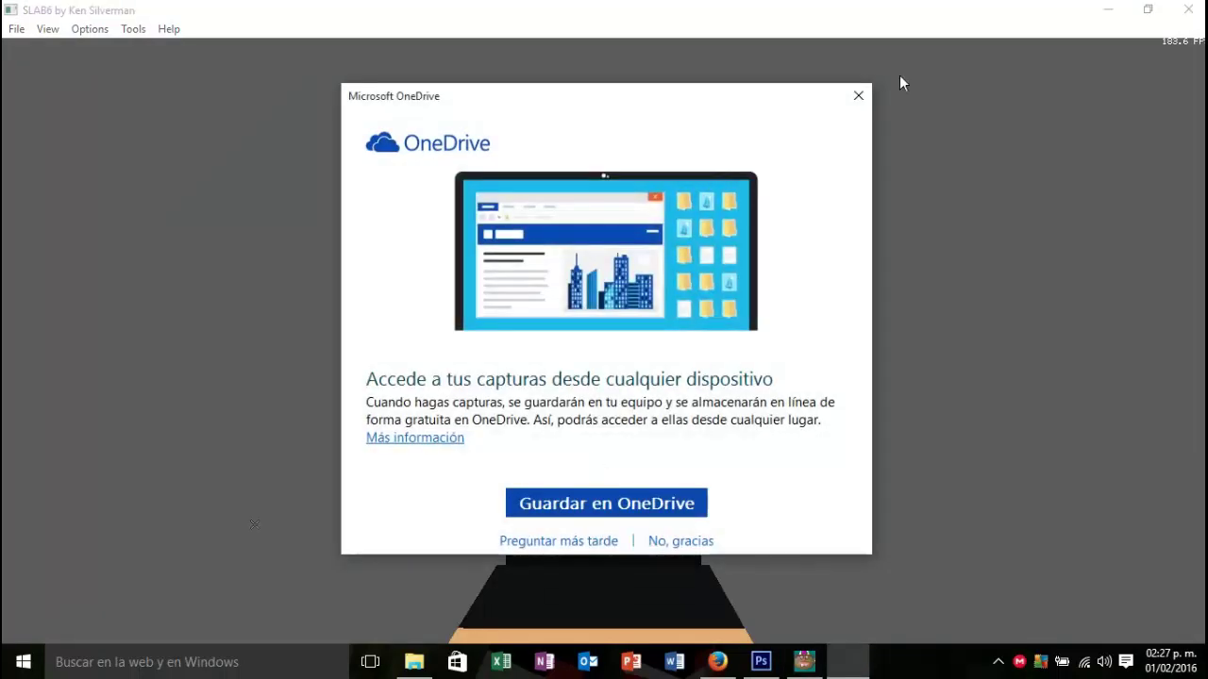
pyautogui.click(859, 96)
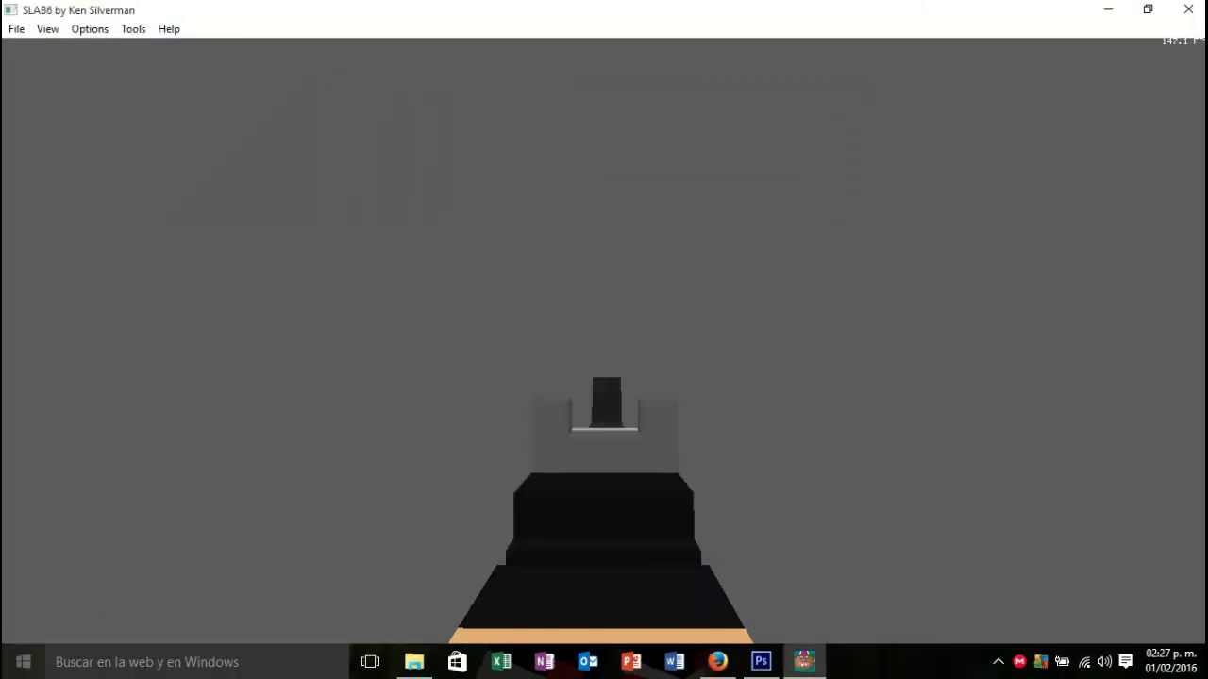
pyautogui.click(209, 663)
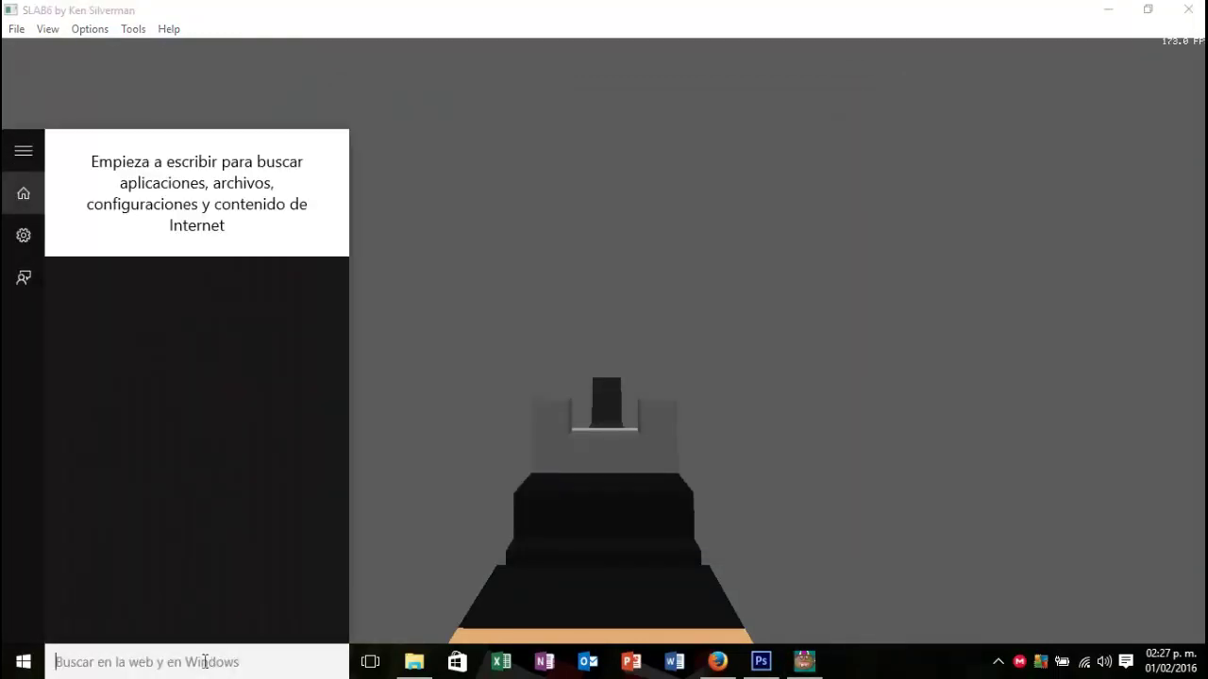
pyautogui.write('PAI')
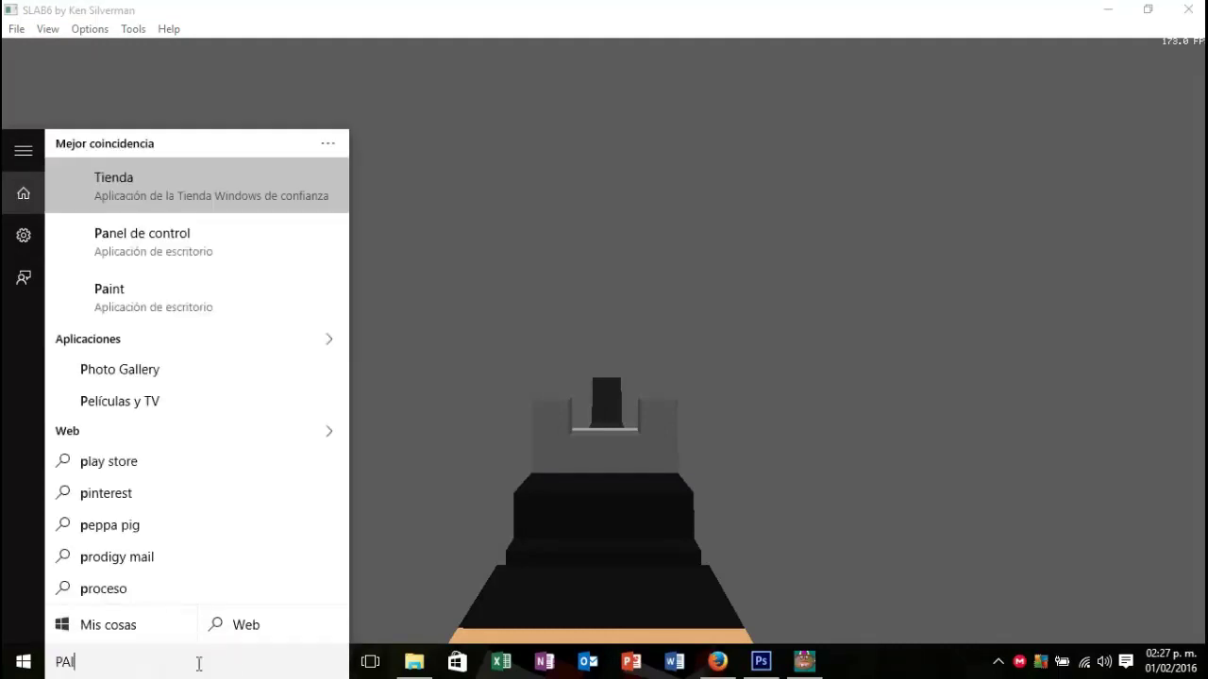
pyautogui.write('NT')
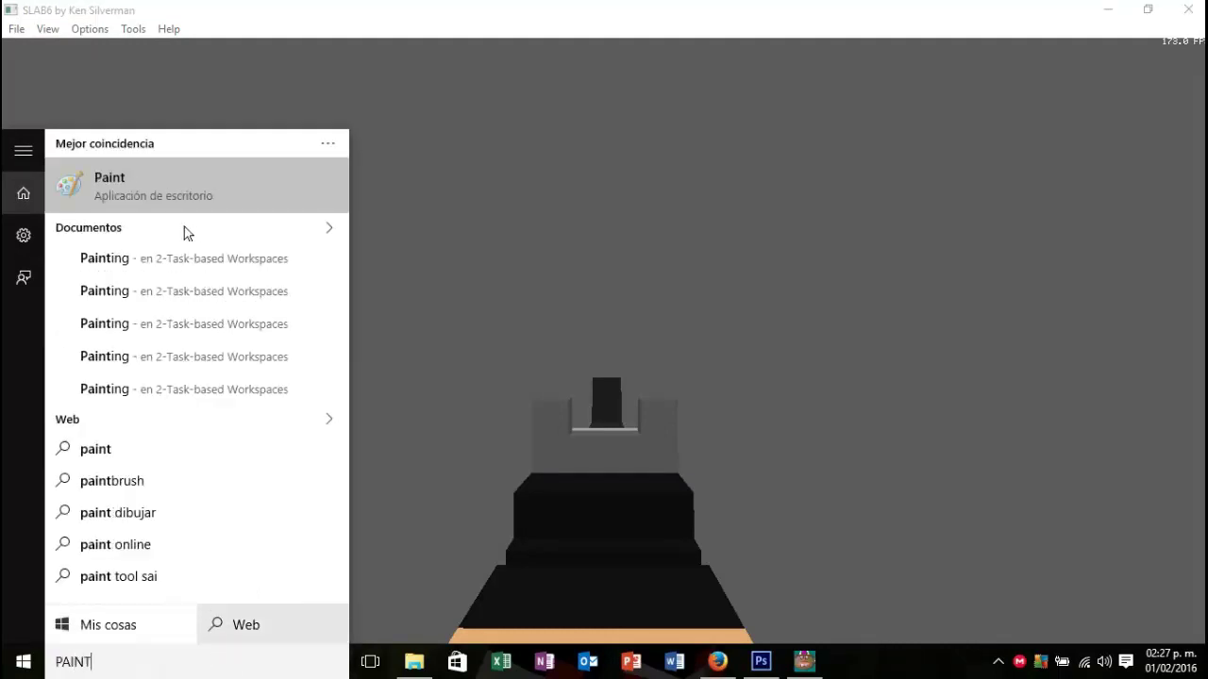
pyautogui.click(202, 193)
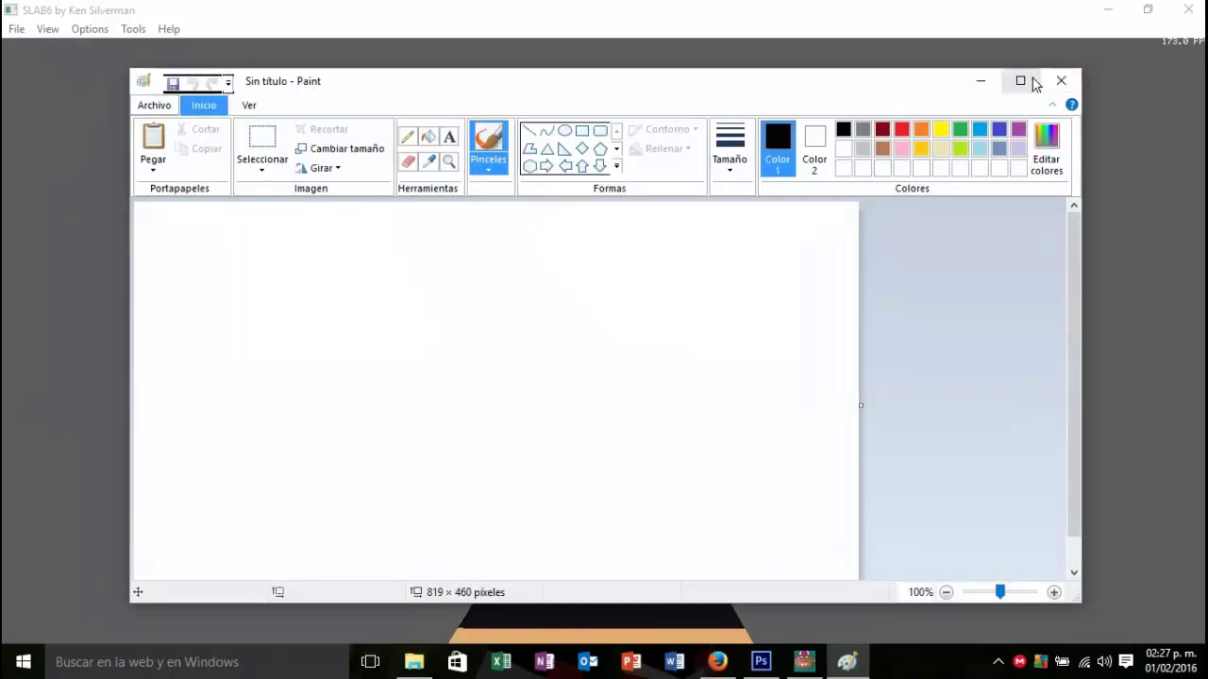
# Step: Maximize Paint and paste the 1366 × 768 SLAB6 screenshot onto the canvas
pyautogui.click(1034, 83)
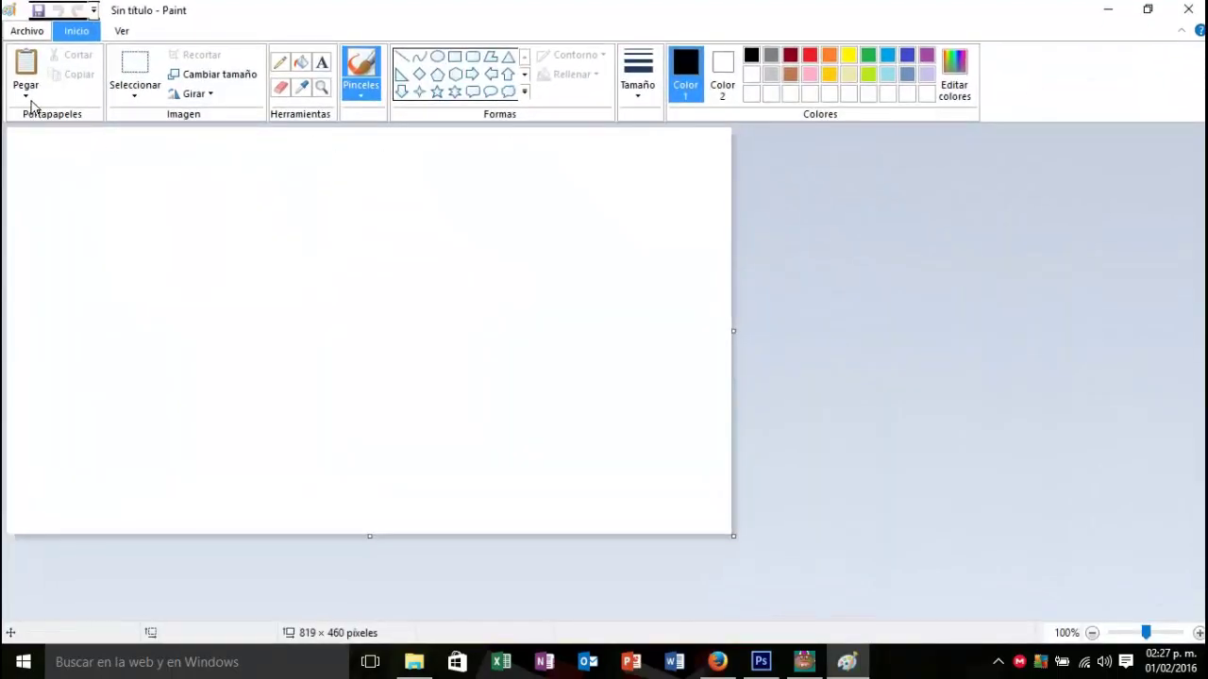
pyautogui.click(26, 66)
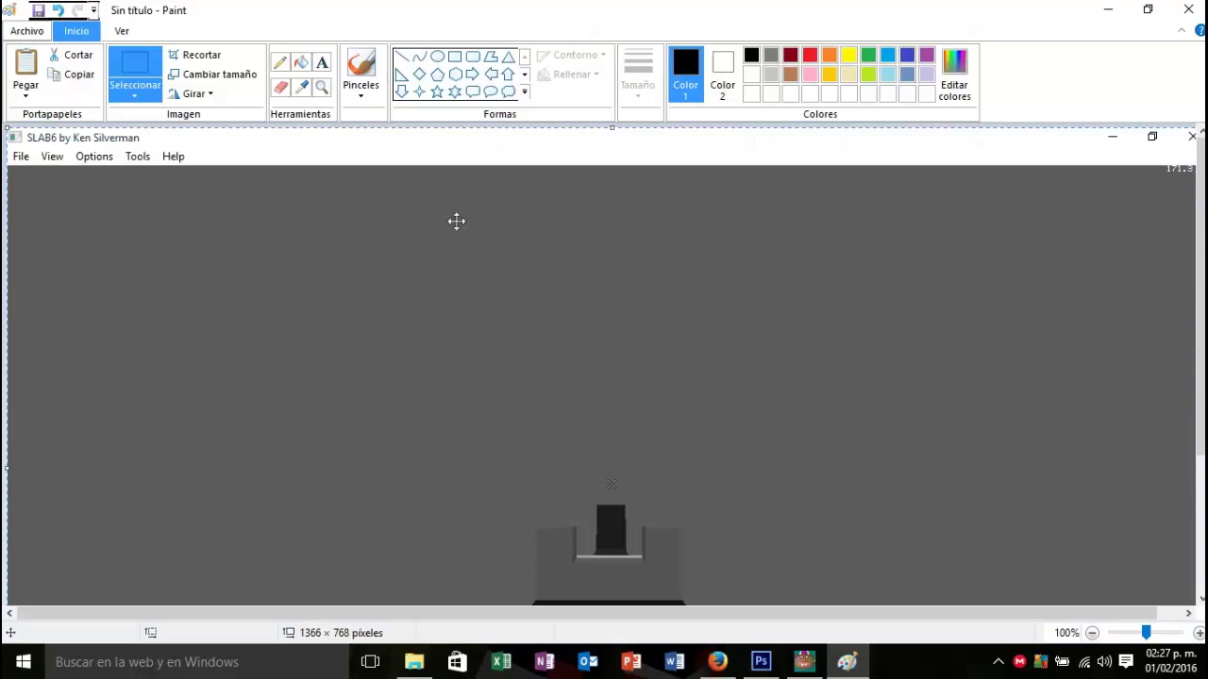
pyautogui.scroll(-1, 456, 220)
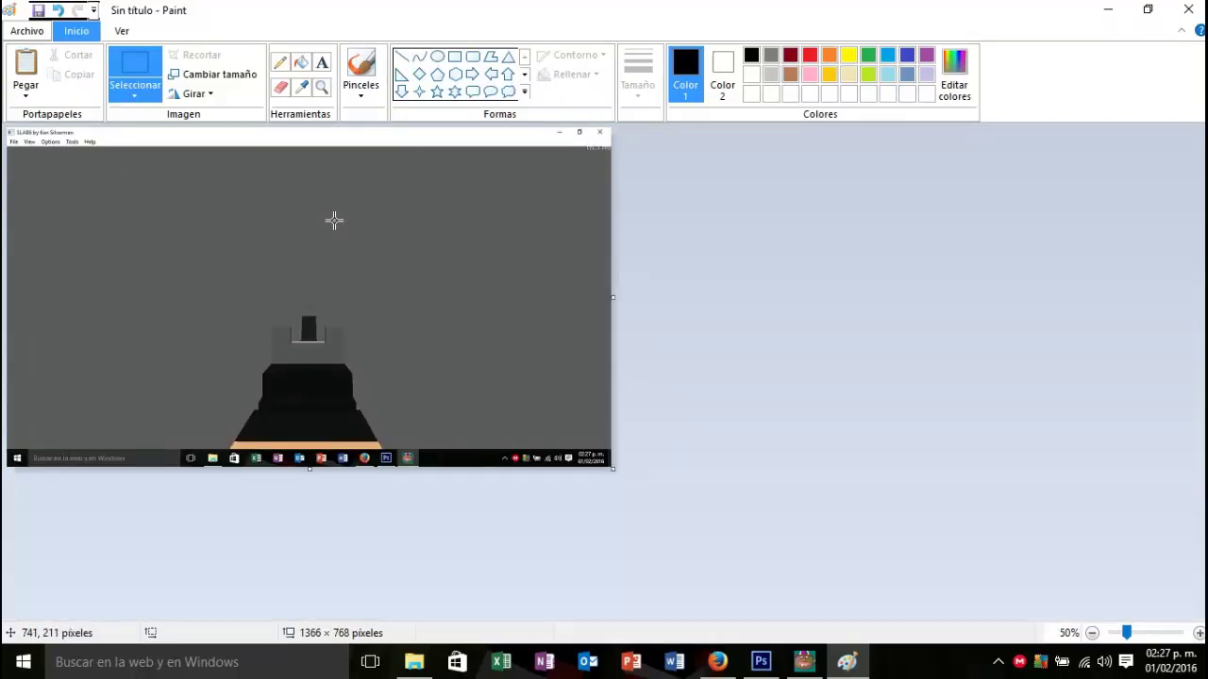
pyautogui.scroll(1, 334, 220)
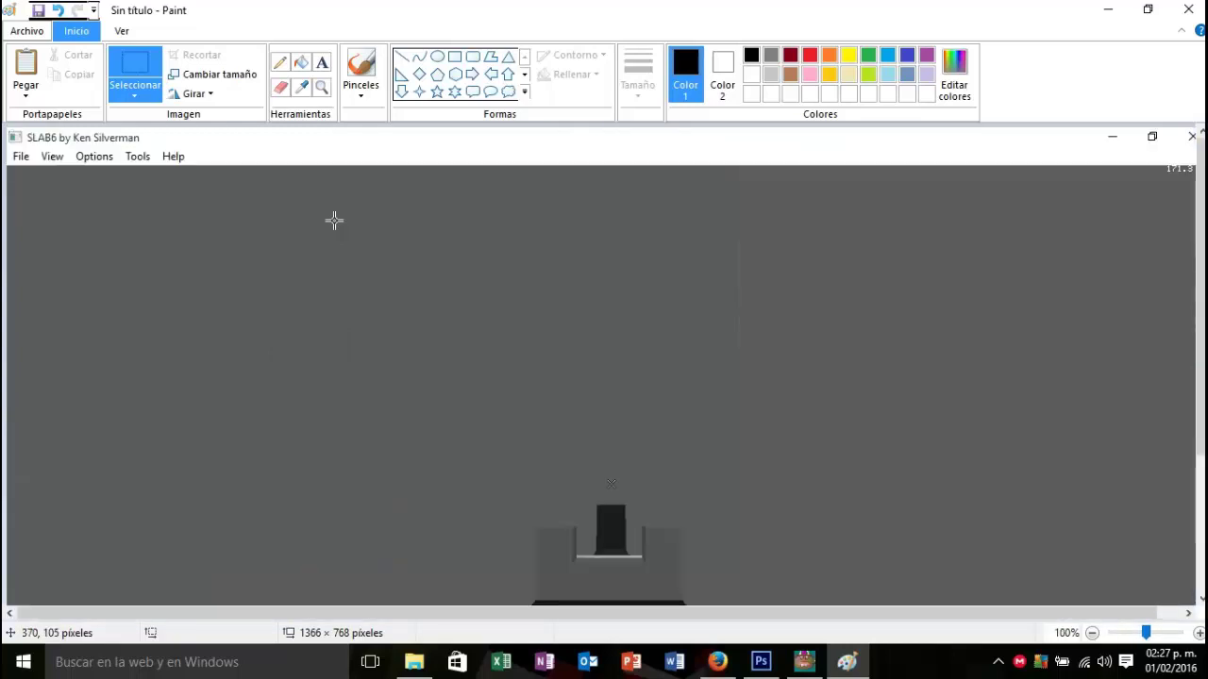
pyautogui.scroll(-1, 333, 221)
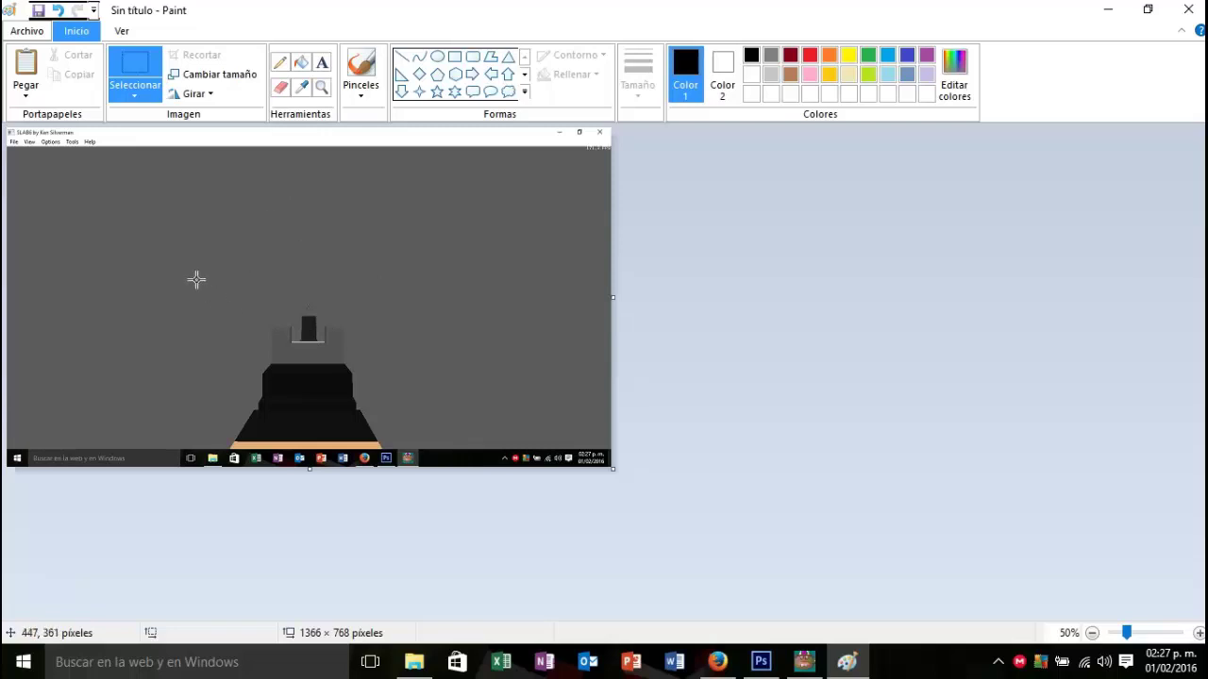
# Step: Bucket-fill the grey background around the gun with white
pyautogui.click(301, 62)
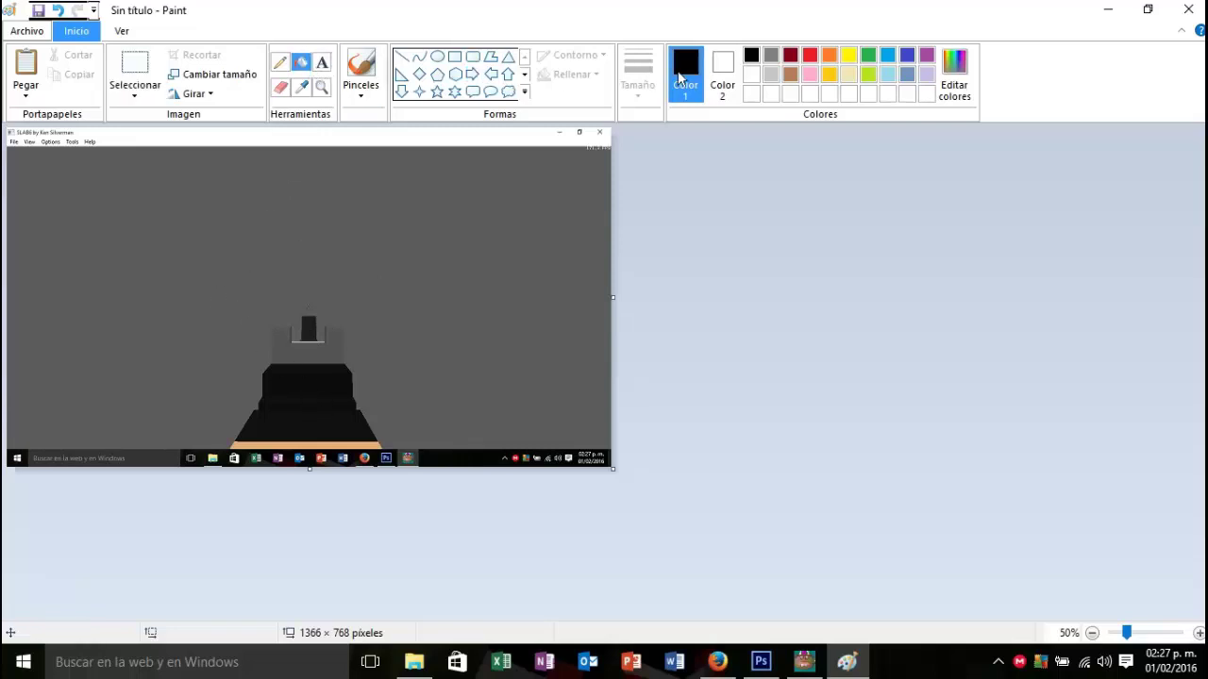
pyautogui.click(722, 74)
pyautogui.rightClick(358, 234)
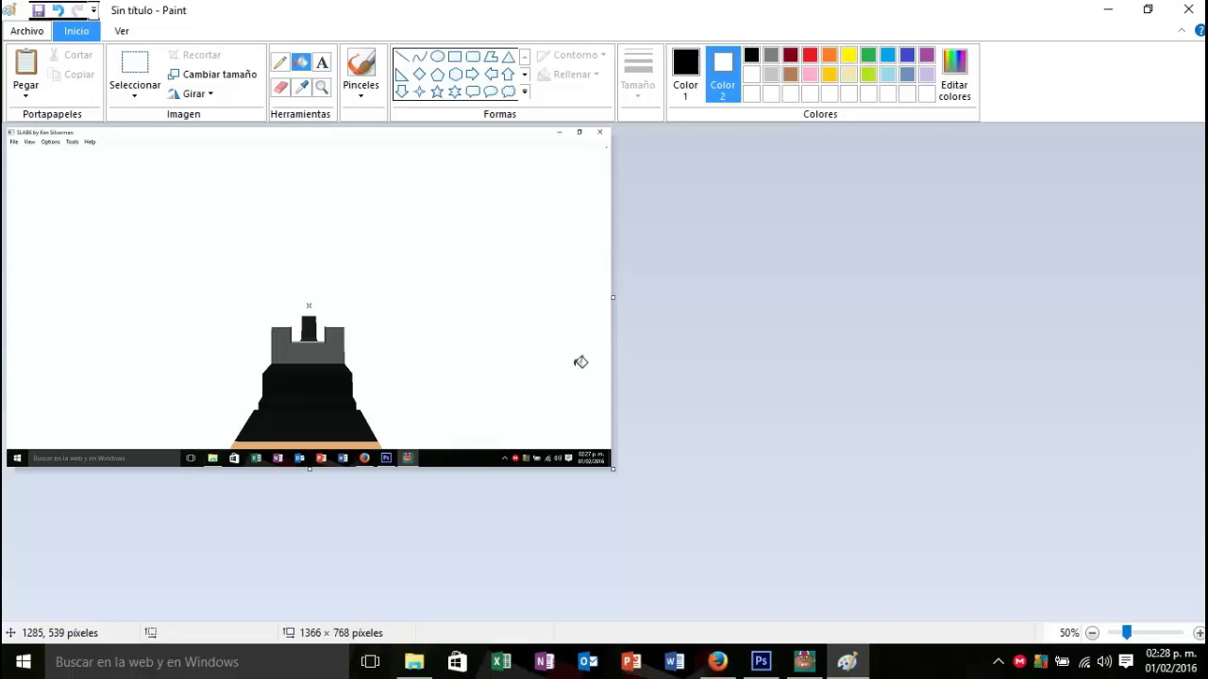
# Step: Bring up Bandicam from the tray and reveal the SLAB6 sight view for capture
pyautogui.click(998, 661)
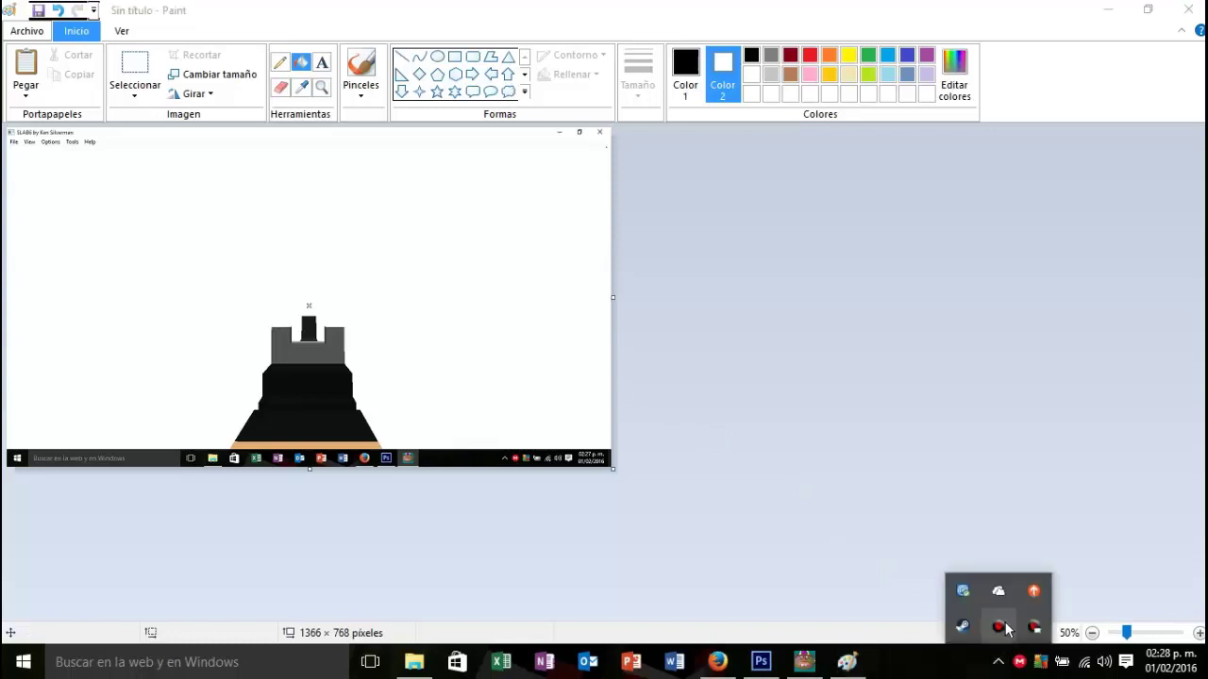
pyautogui.click(1004, 628)
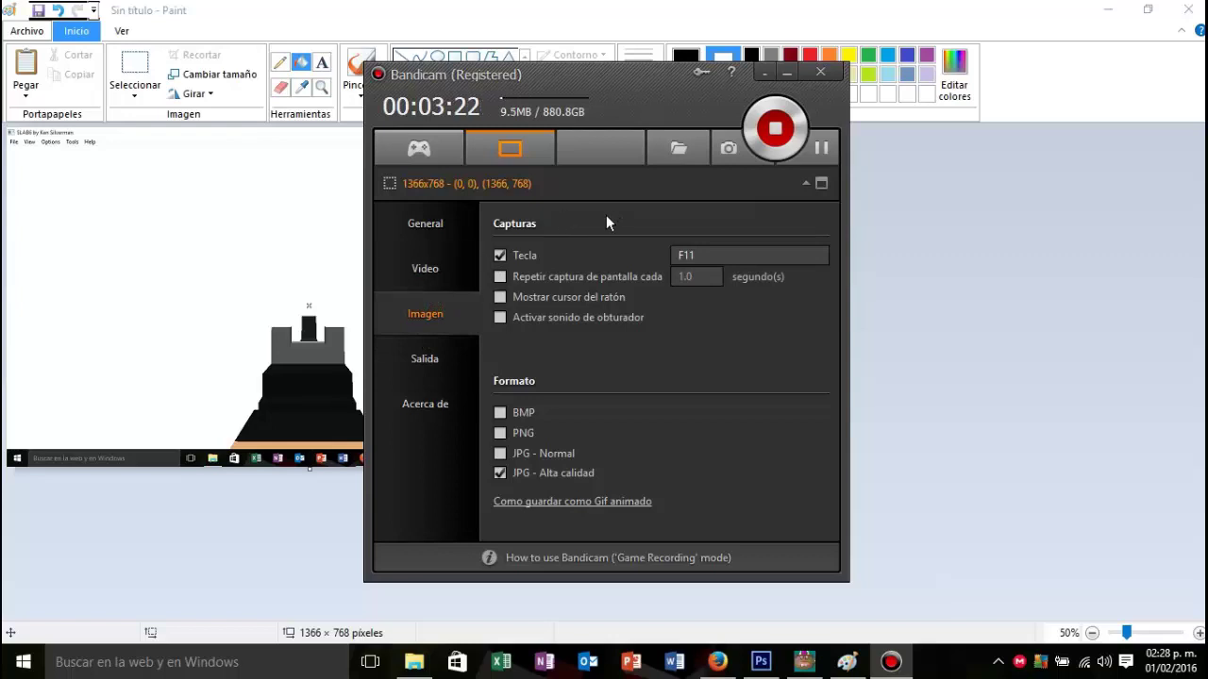
pyautogui.click(762, 75)
pyautogui.click(1110, 10)
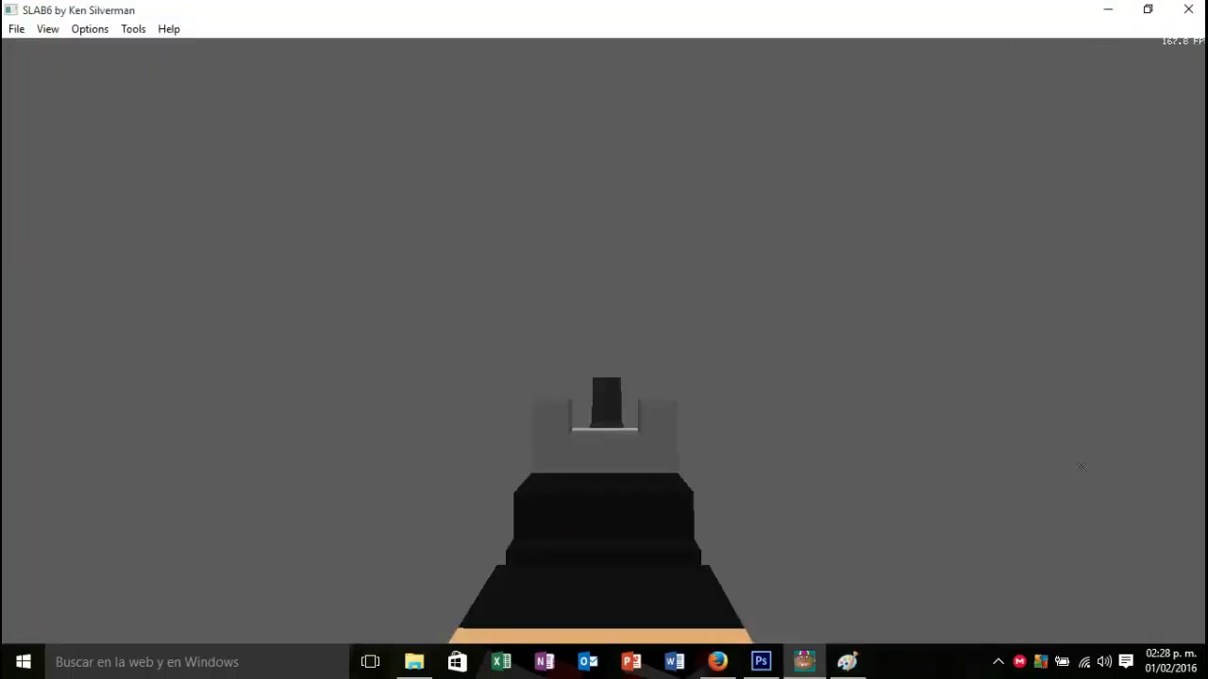
# Step: Open Bandicam's output folder and preview the new JPG sight capture in Photos
pyautogui.click(998, 662)
pyautogui.click(998, 625)
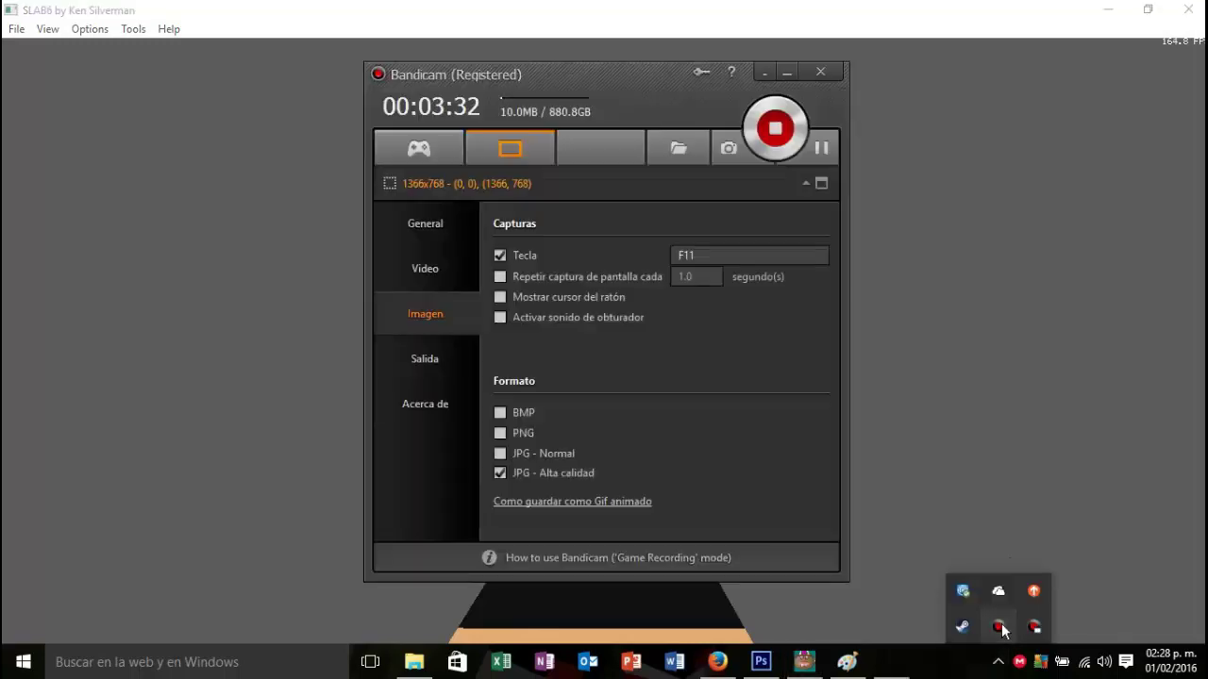
pyautogui.click(676, 147)
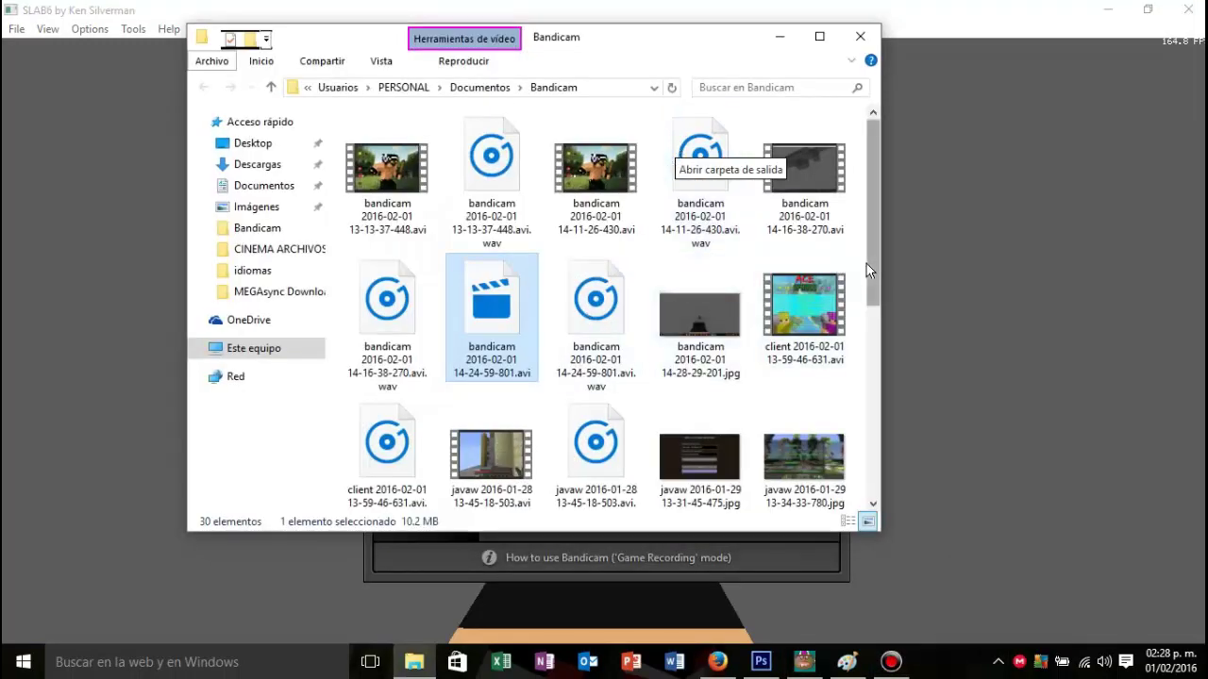
pyautogui.moveTo(871, 279)
pyautogui.mouseDown()
pyautogui.moveTo(889, 402)
pyautogui.moveTo(894, 263)
pyautogui.mouseUp()
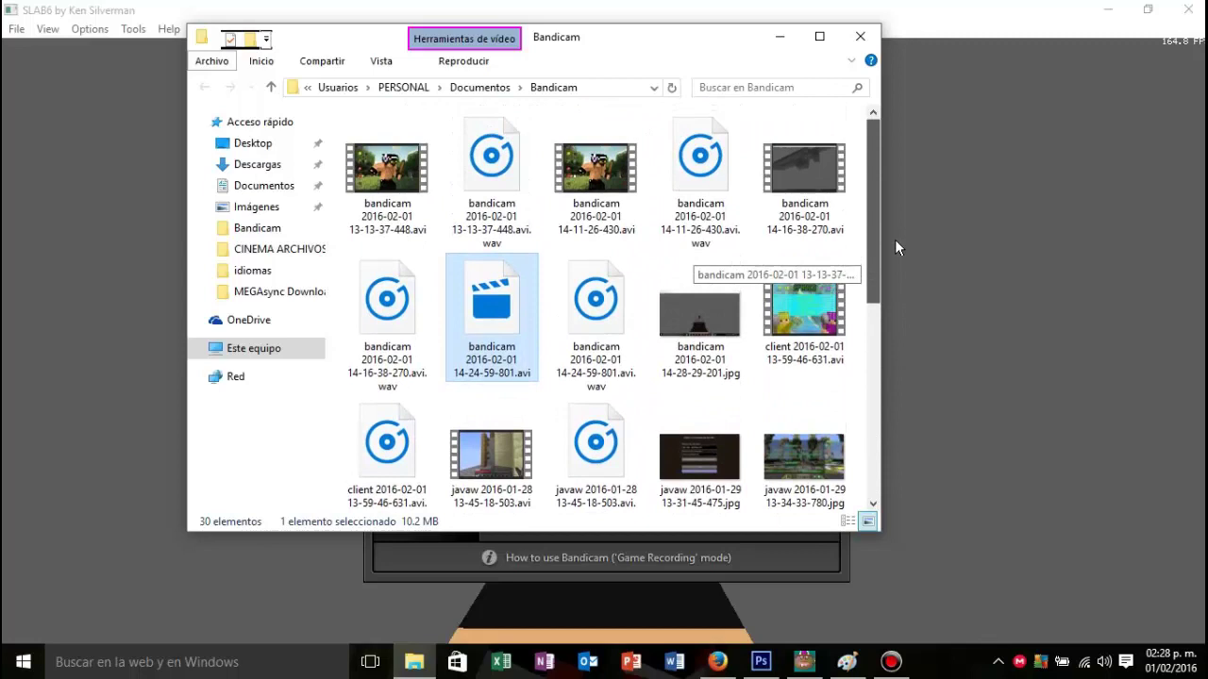
pyautogui.click(698, 340)
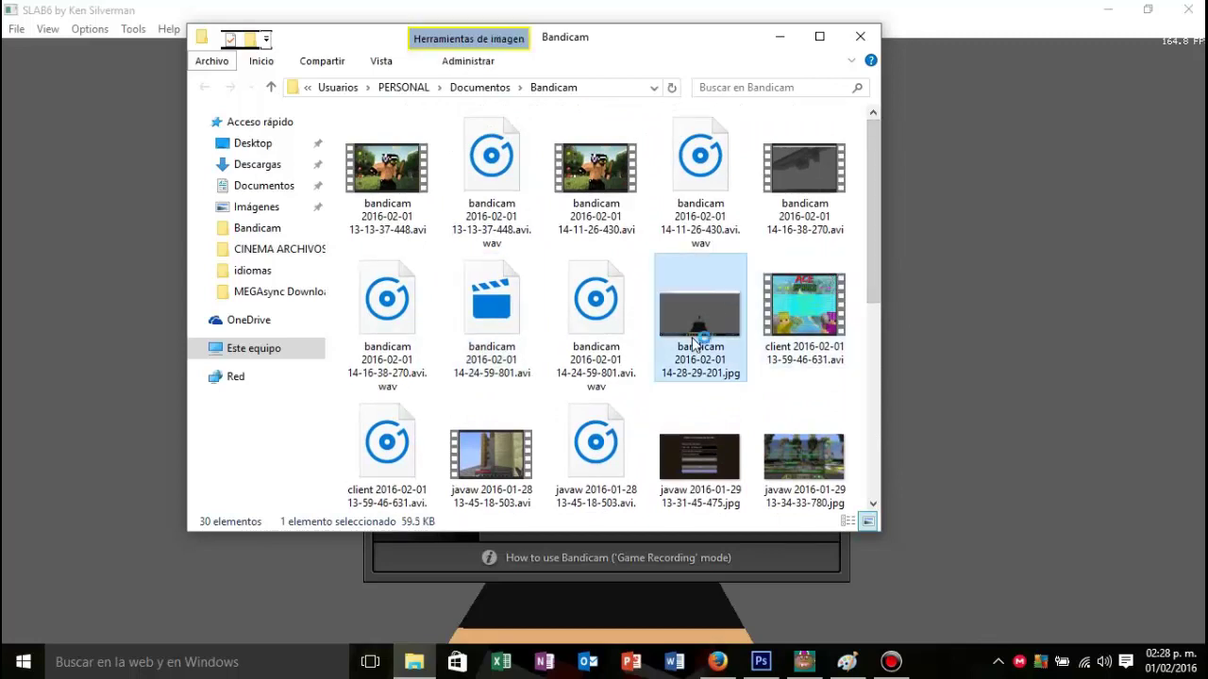
pyautogui.doubleClick(695, 342)
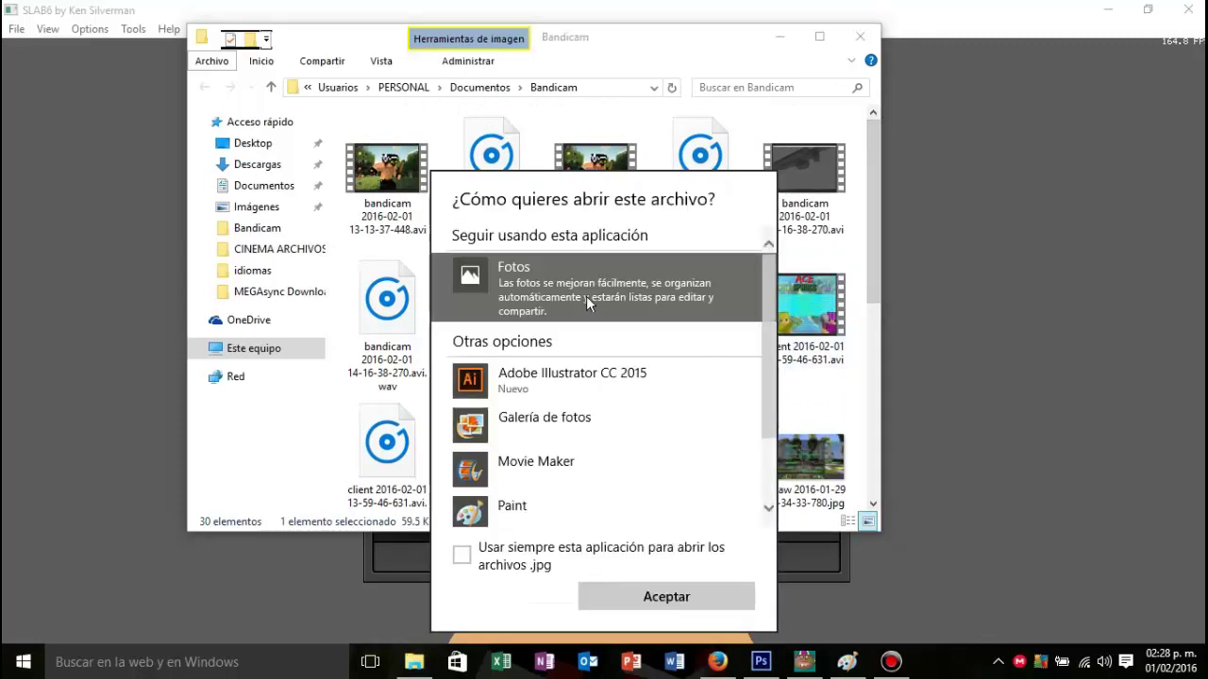
pyautogui.click(704, 596)
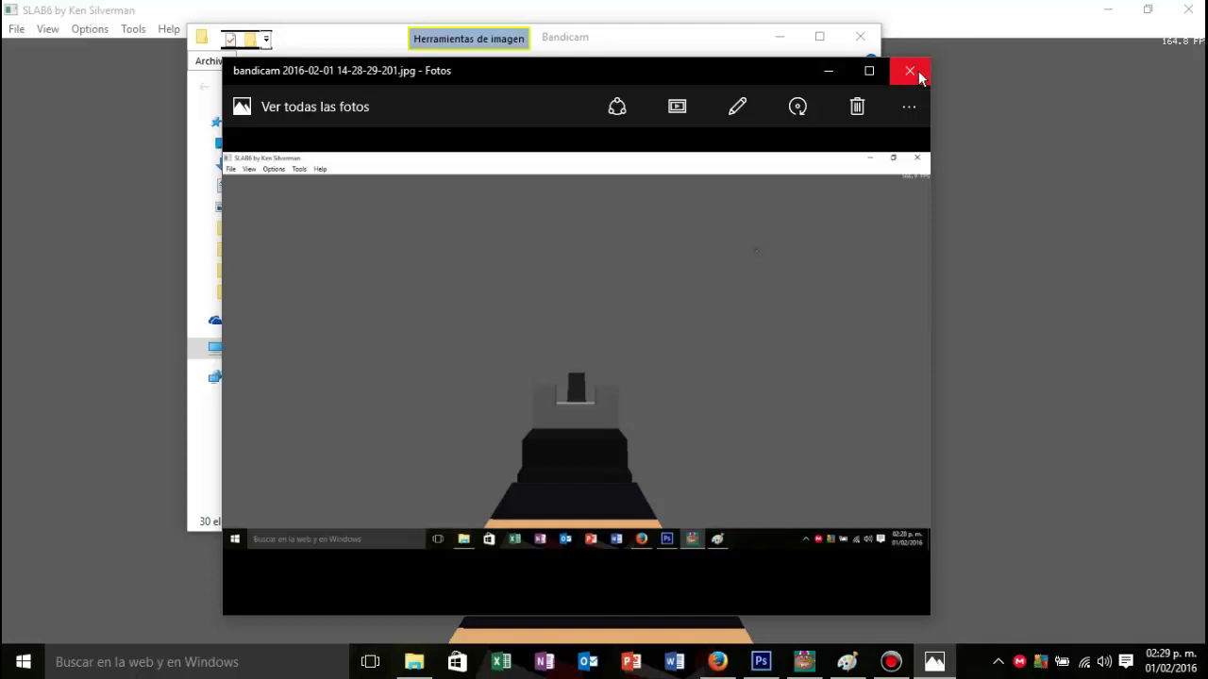
# Step: Close Photos, minimize the output folder and hide Bandicam
pyautogui.click(920, 77)
pyautogui.click(776, 36)
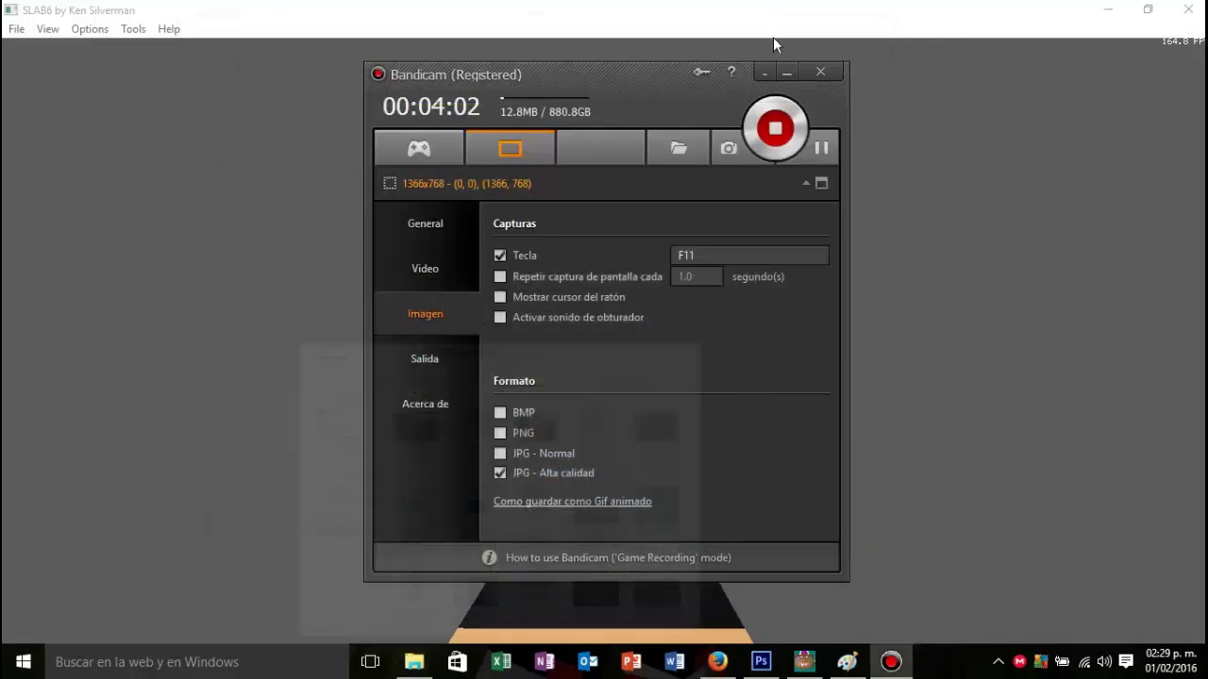
pyautogui.click(766, 72)
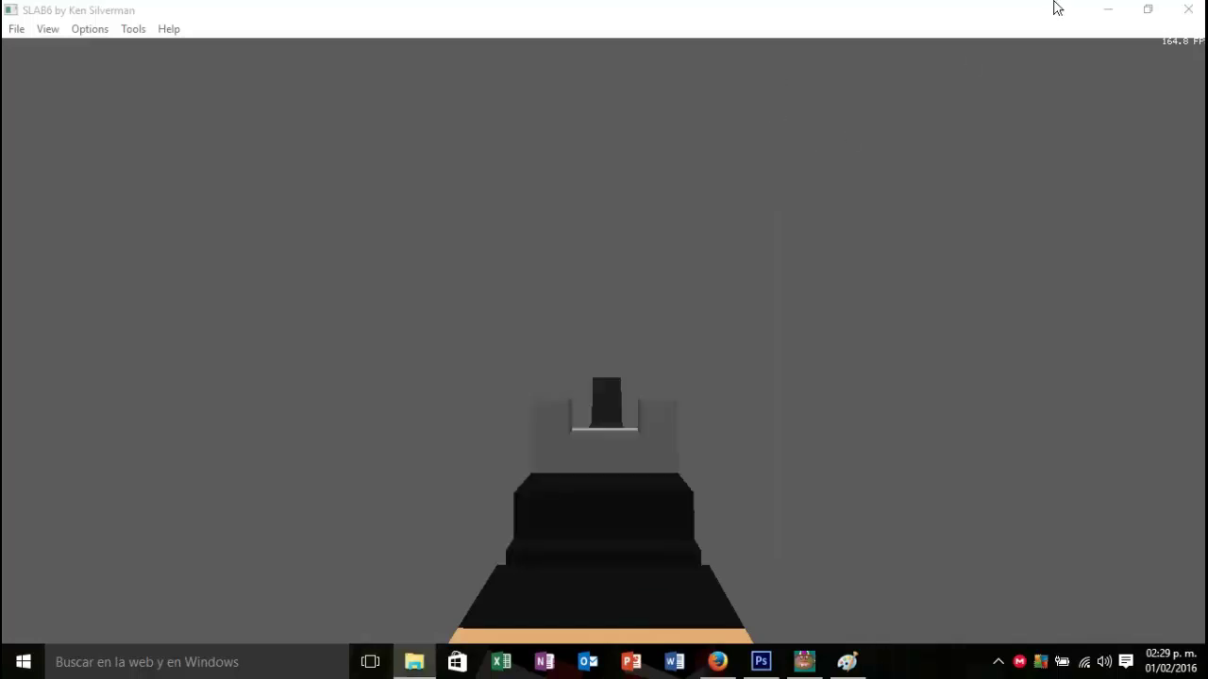
# Step: Quit SLAB6 and bring Paint back to the front
pyautogui.click(1106, 12)
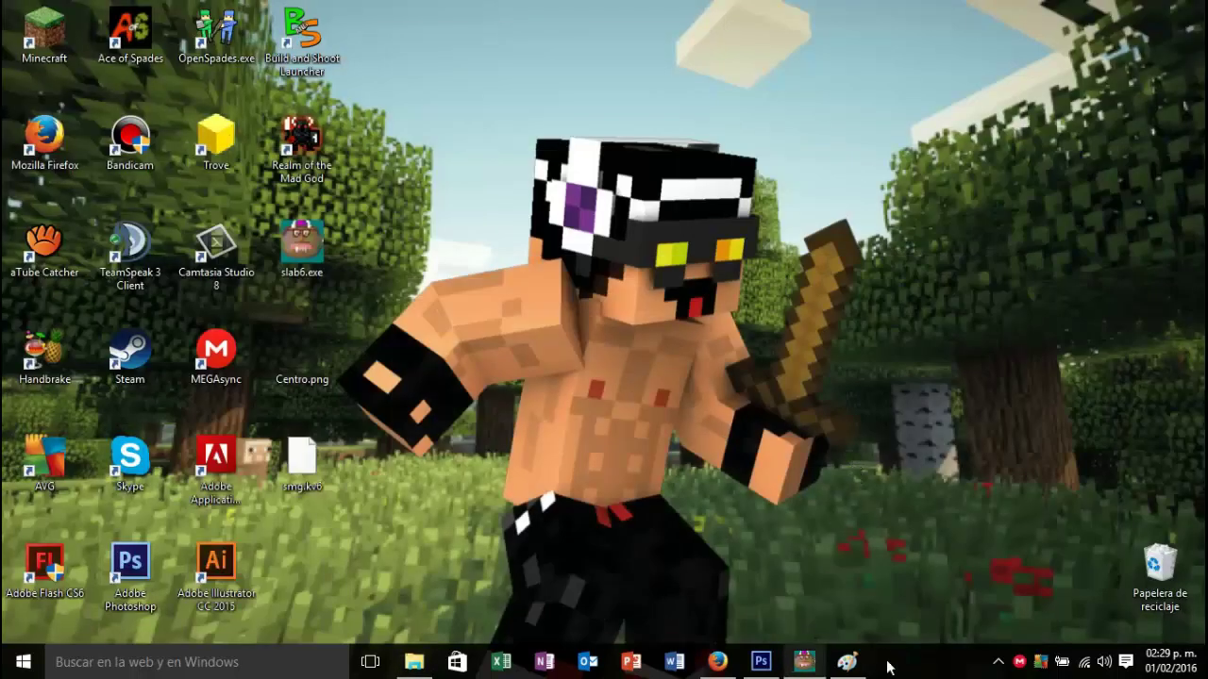
pyautogui.click(802, 664)
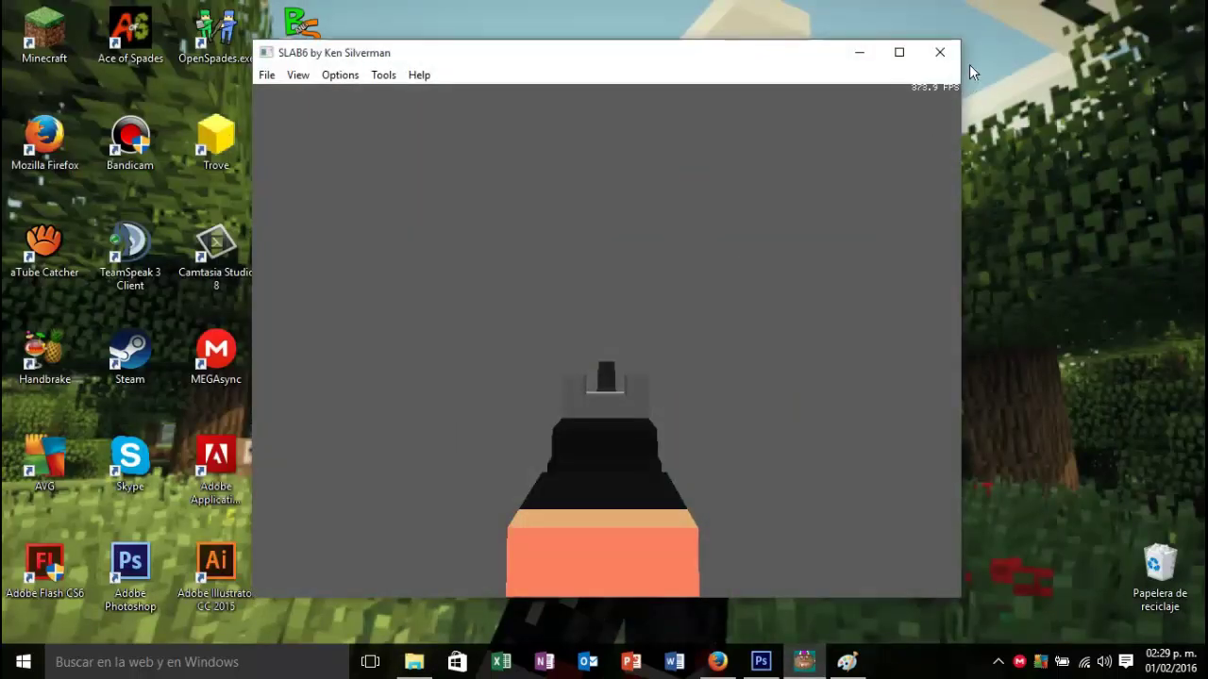
pyautogui.click(940, 52)
pyautogui.click(567, 382)
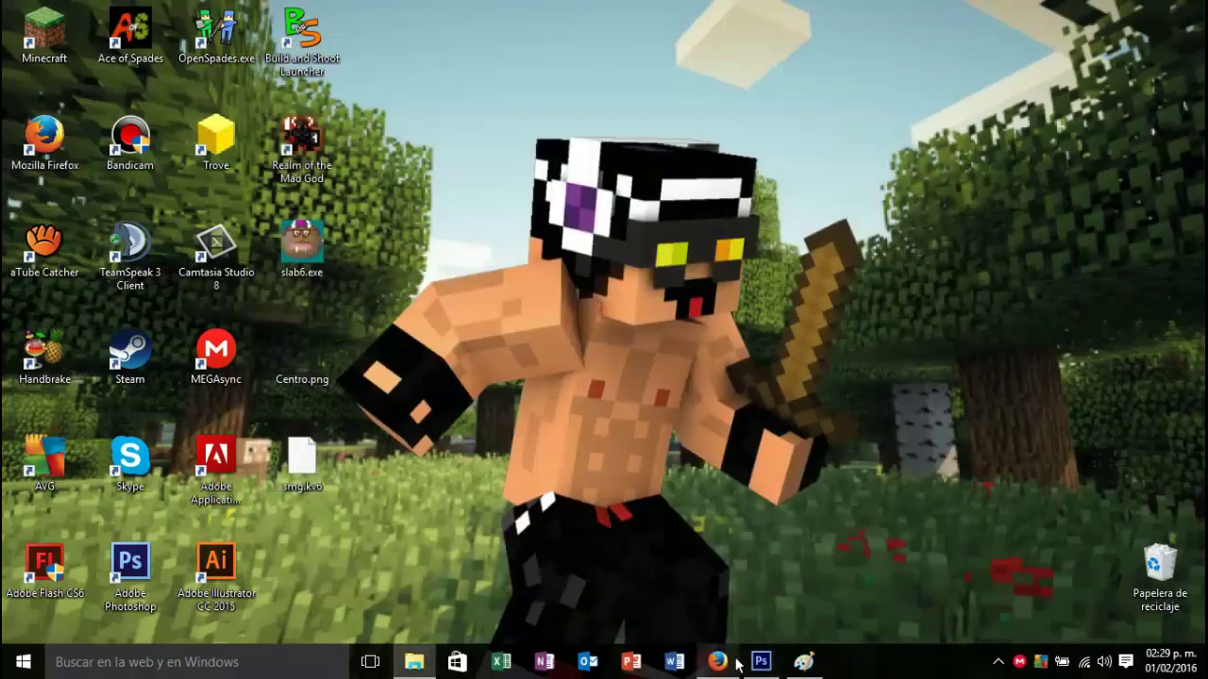
pyautogui.moveTo(718, 662)
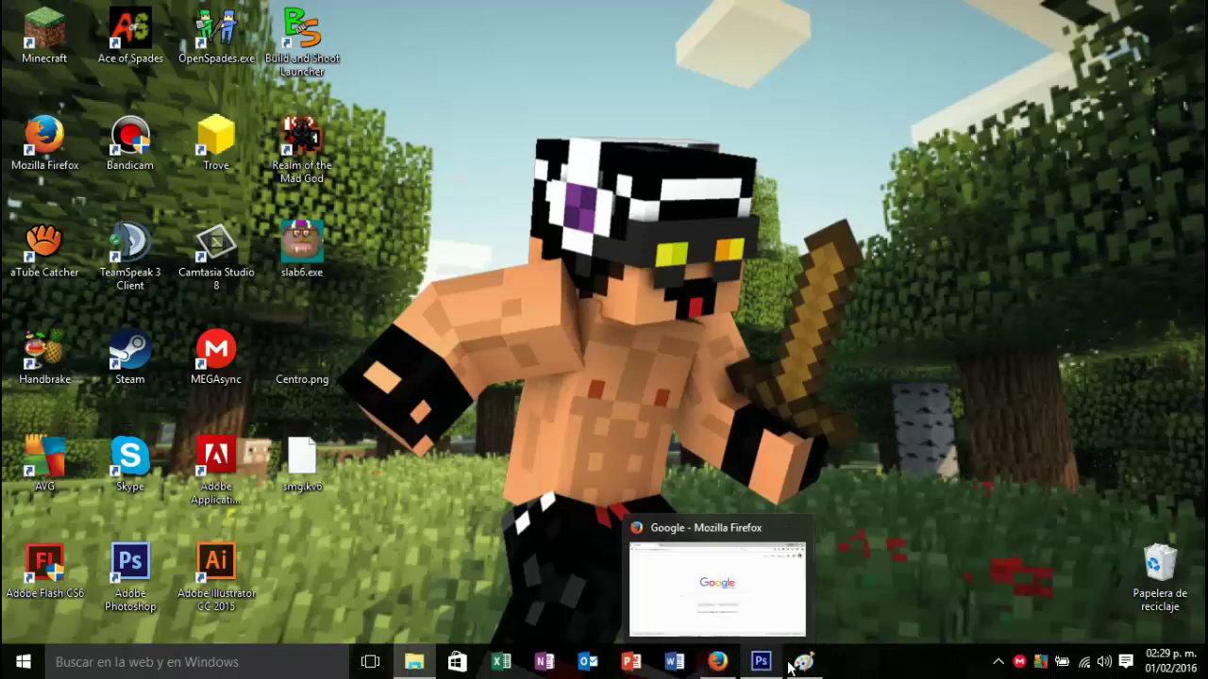
pyautogui.click(803, 663)
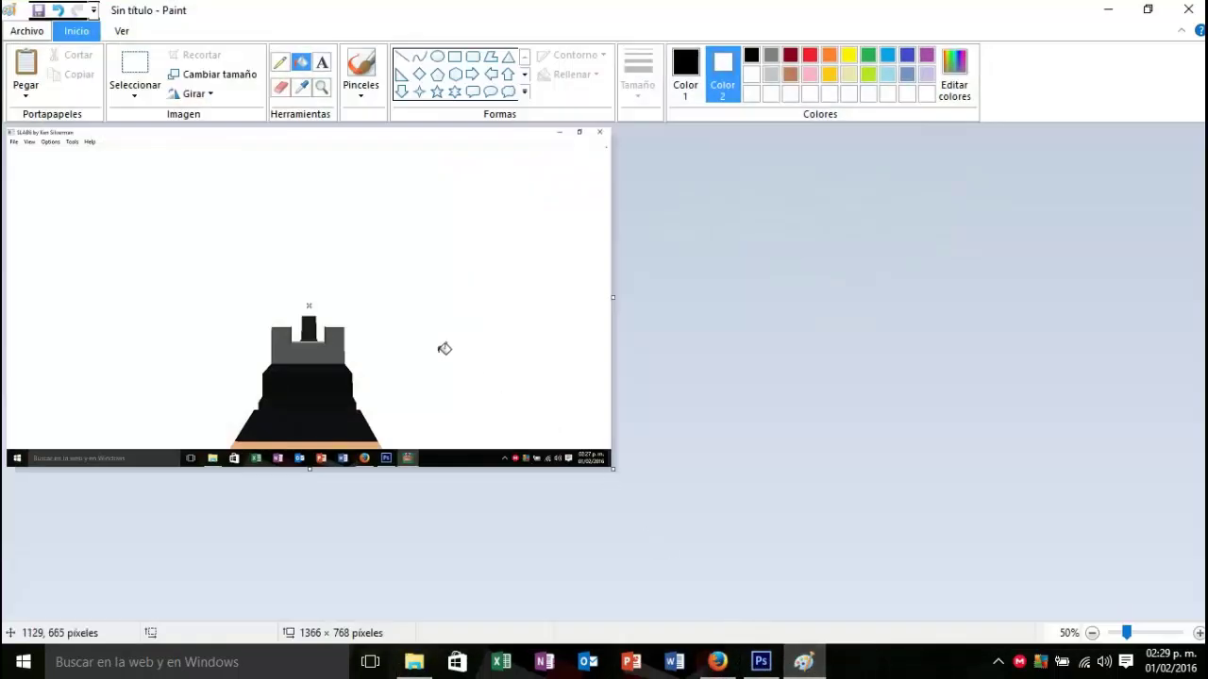
# Step: Erase the SLAB6 title and menu strip from the screenshot with a rectangular selection
pyautogui.scroll(1, 434, 344)
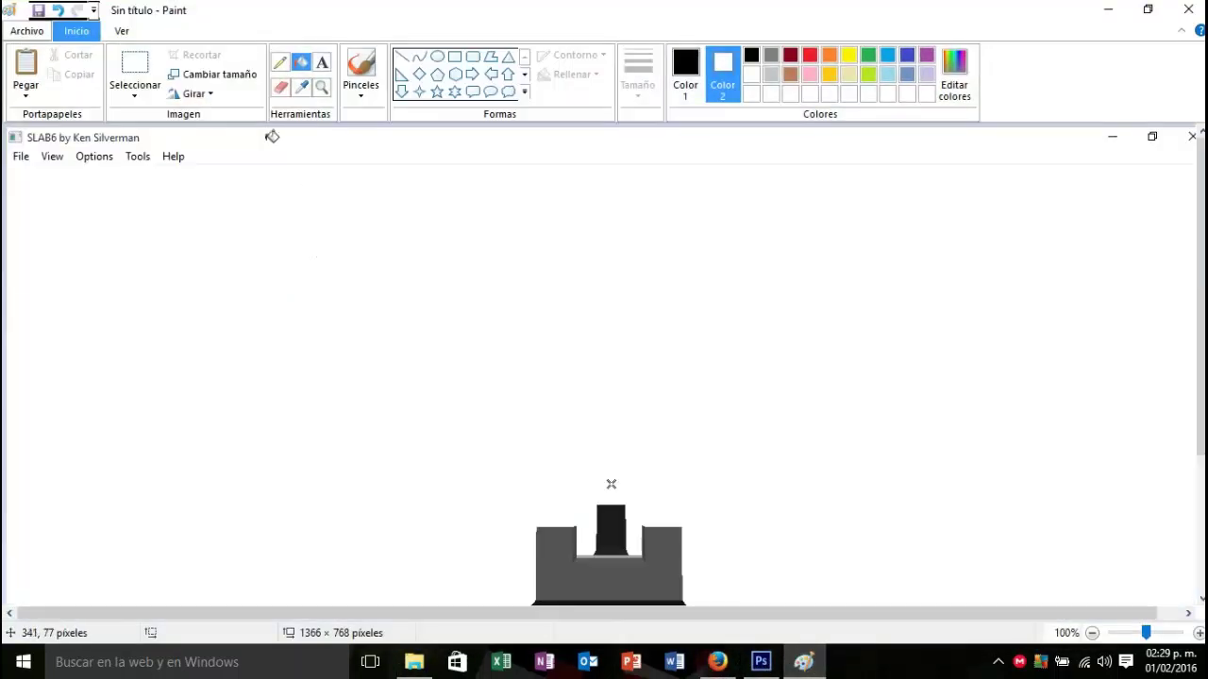
pyautogui.click(135, 64)
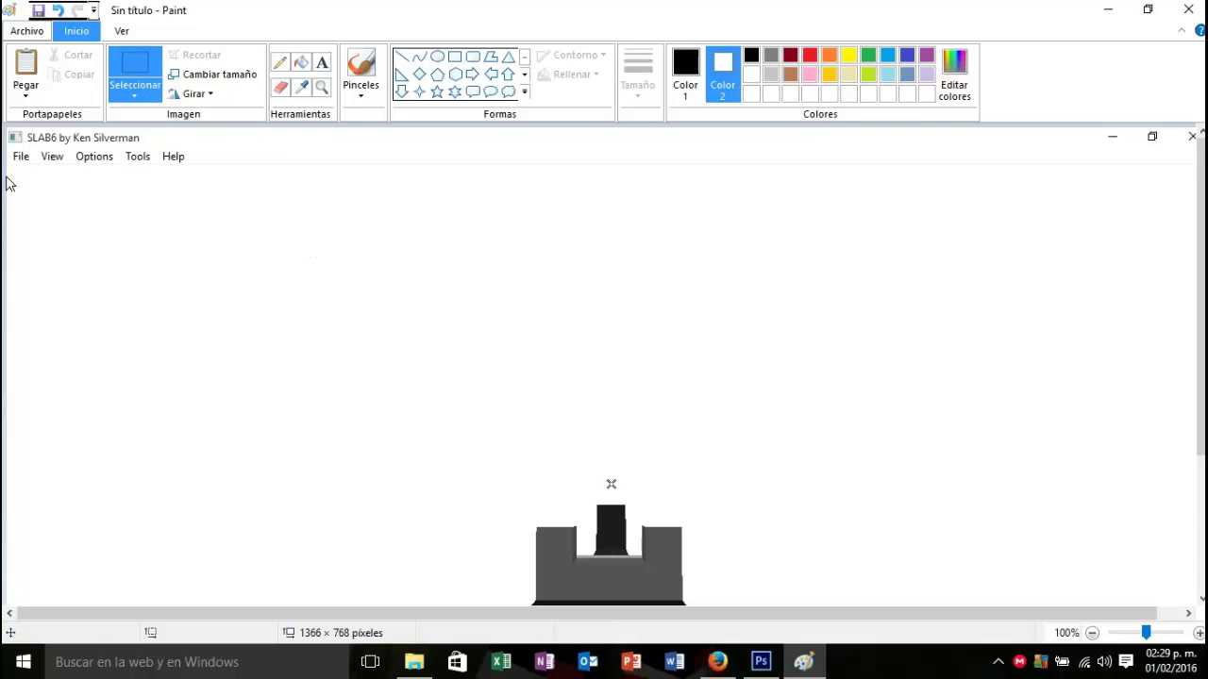
pyautogui.moveTo(8, 179); pyautogui.dragTo(1141, 38)
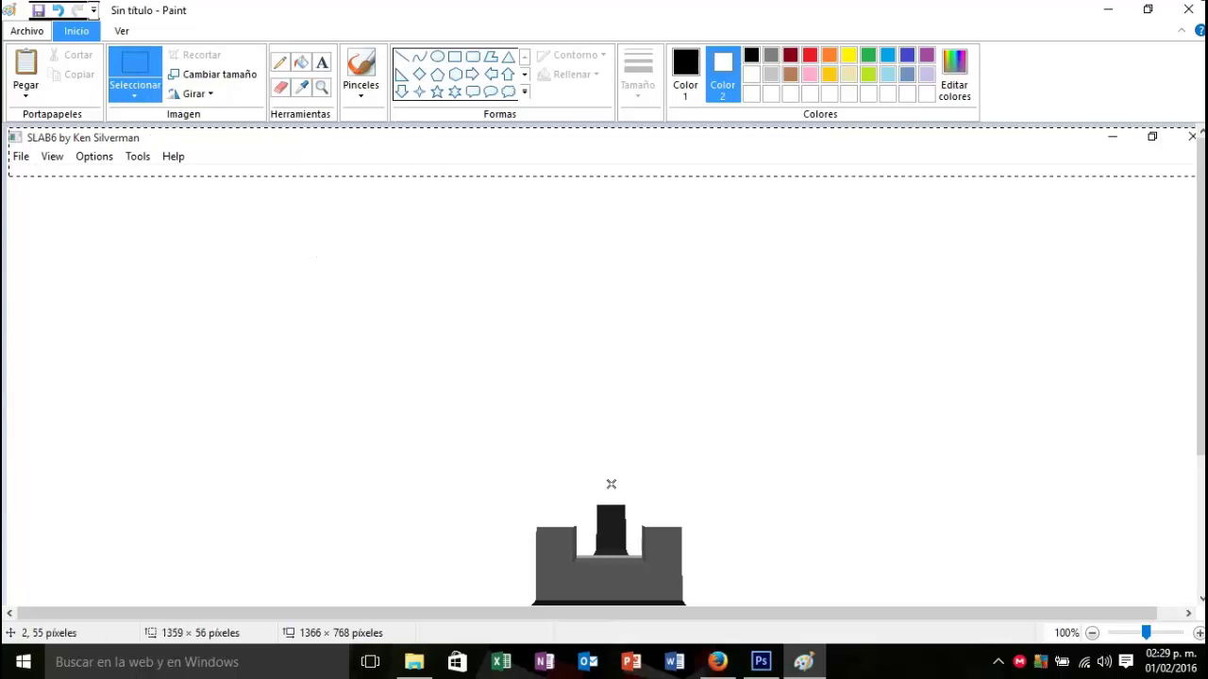
pyautogui.press('Delete')
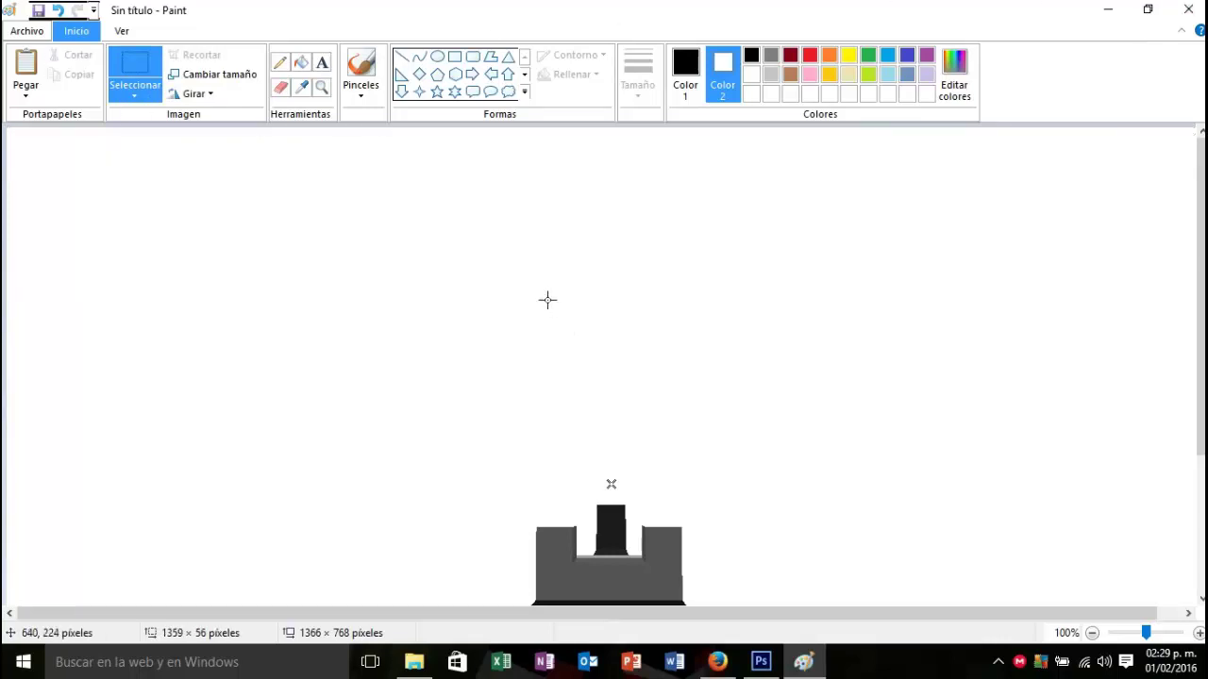
# Step: Erase the captured taskbar strip along the bottom of the image
pyautogui.moveTo(598, 614); pyautogui.dragTo(804, 609)
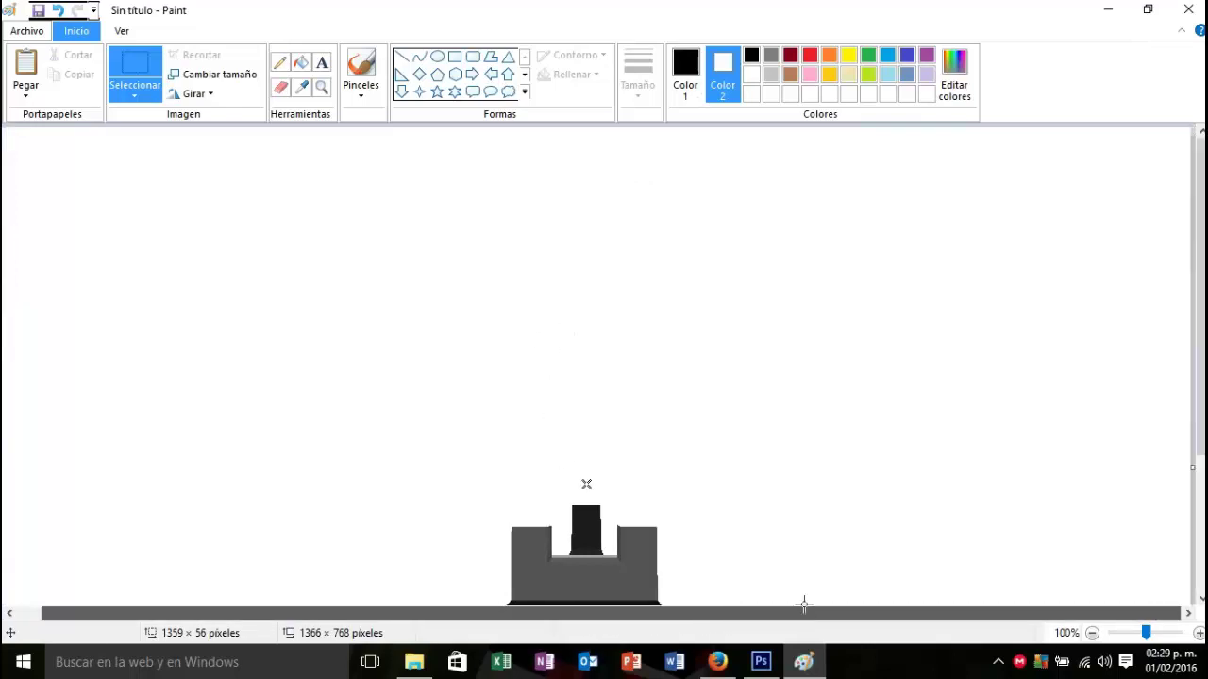
pyautogui.scroll(-2, 833, 412)
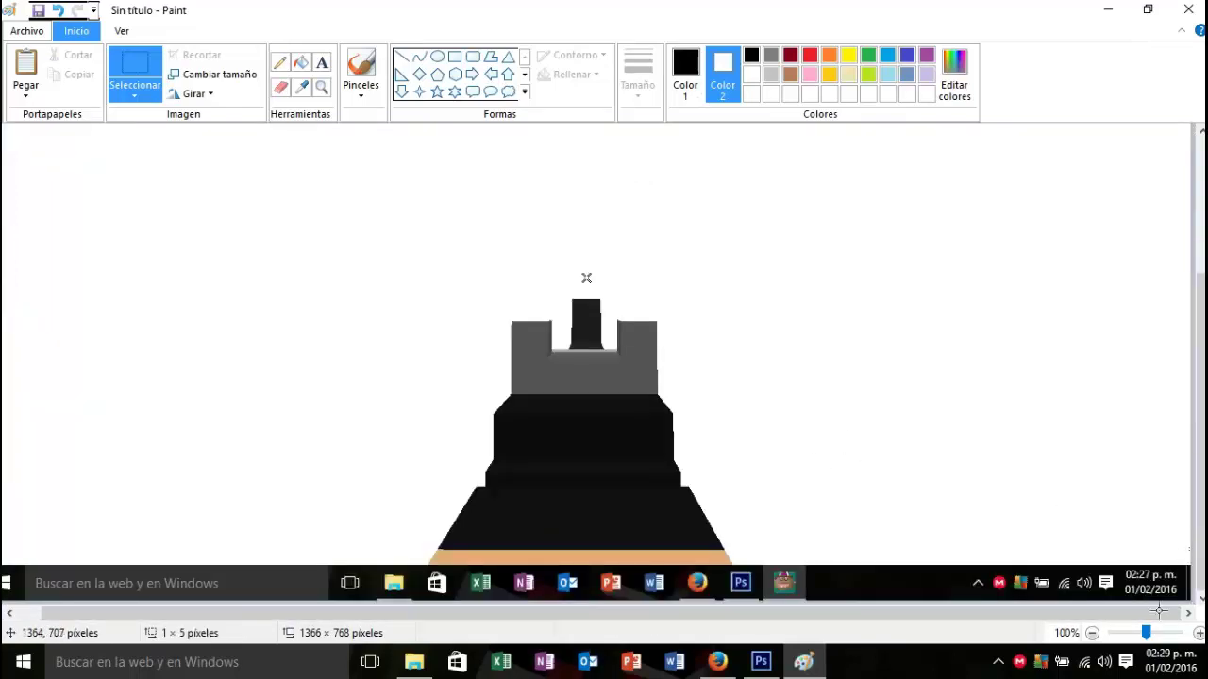
pyautogui.moveTo(1187, 546); pyautogui.dragTo(1116, 520)
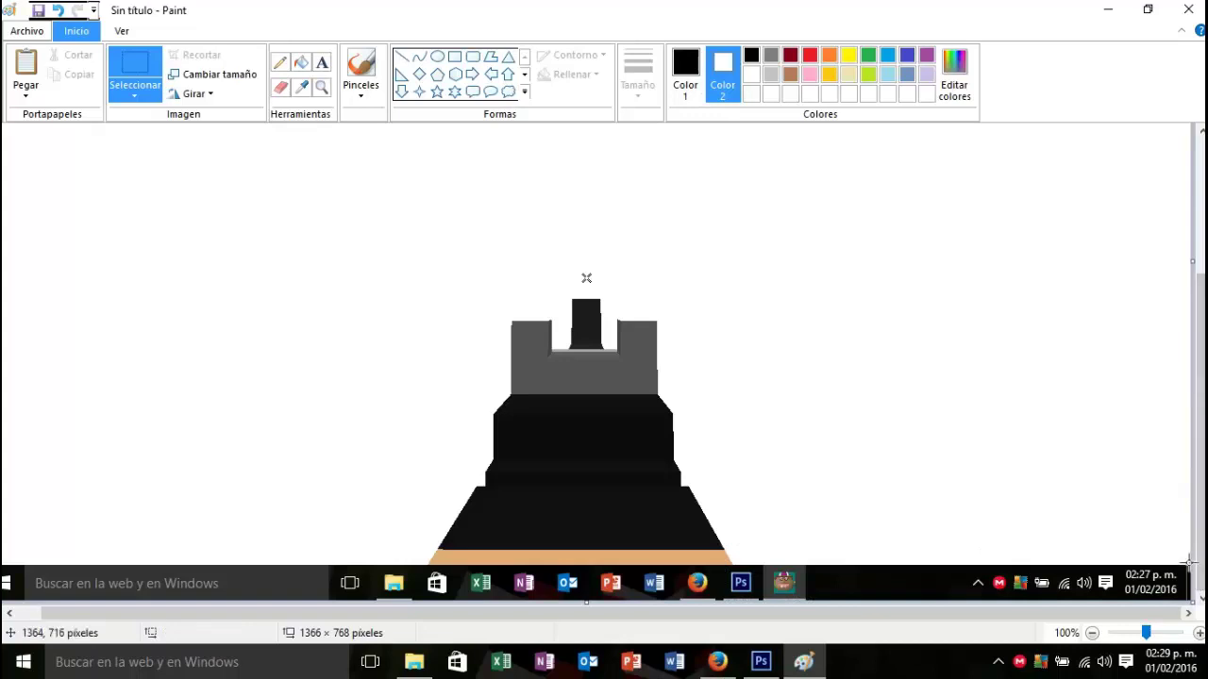
pyautogui.moveTo(1189, 565); pyautogui.dragTo(5, 604)
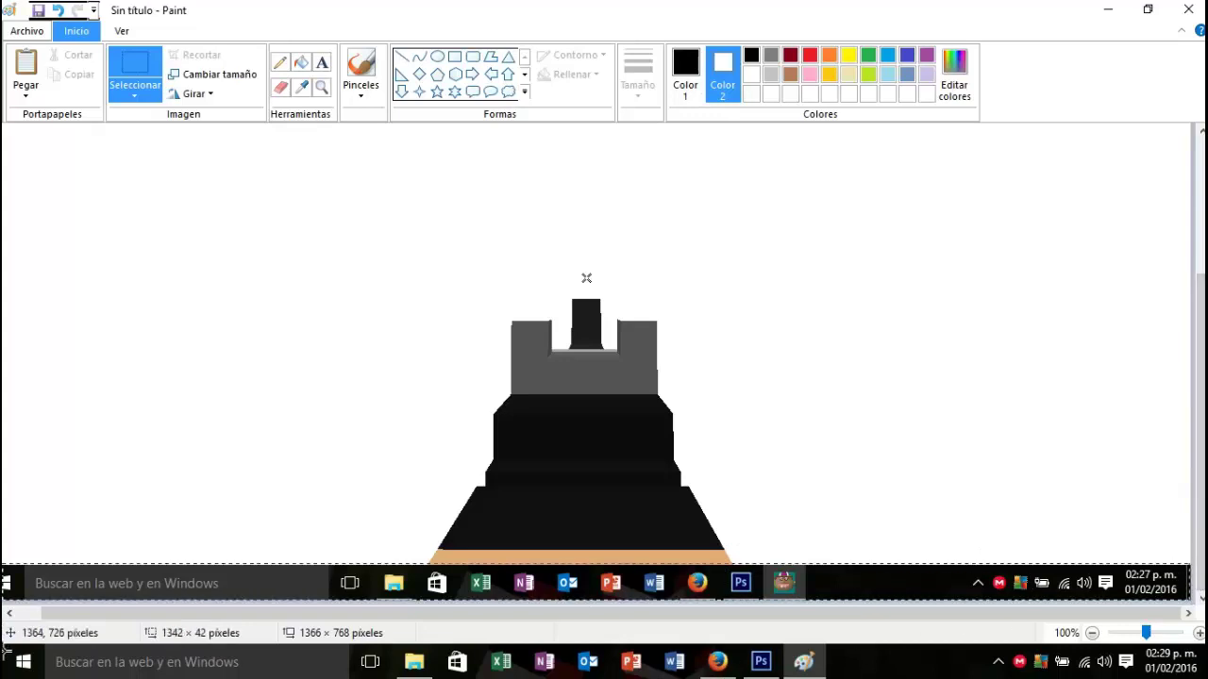
pyautogui.moveTo(5, 651); pyautogui.dragTo(5, 652)
pyautogui.press('Delete')
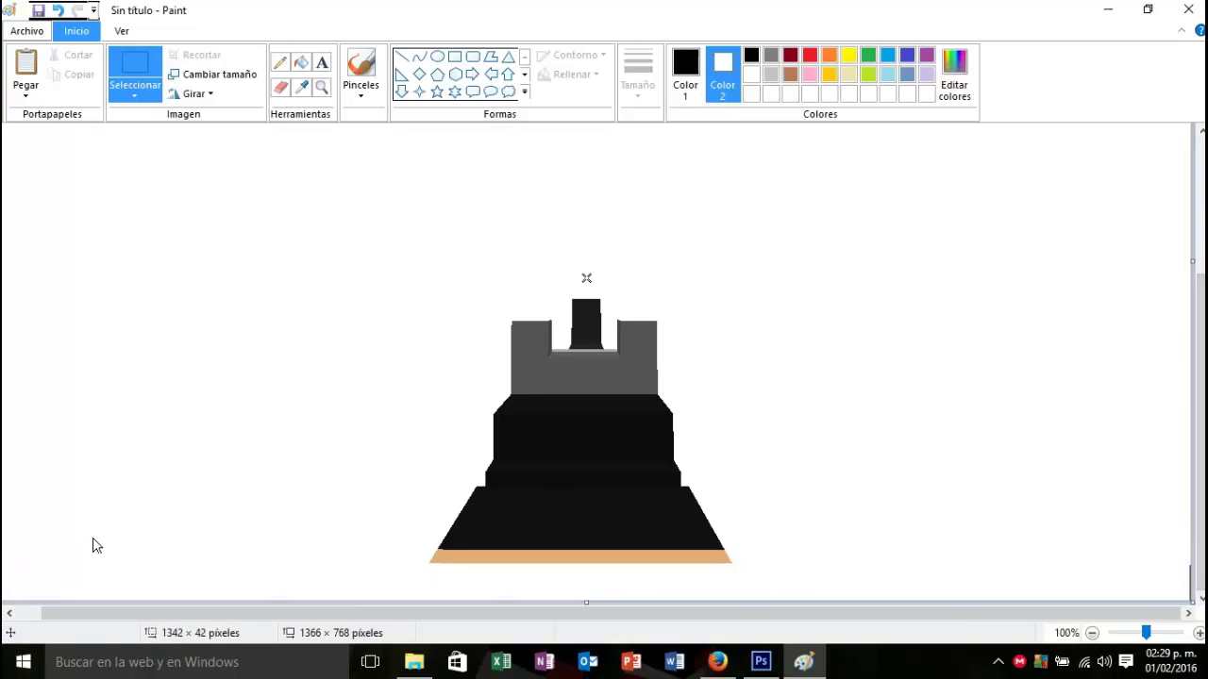
# Step: Erase the black strip at bottom-left and the dark leftovers at bottom-right
pyautogui.moveTo(678, 611); pyautogui.dragTo(655, 613)
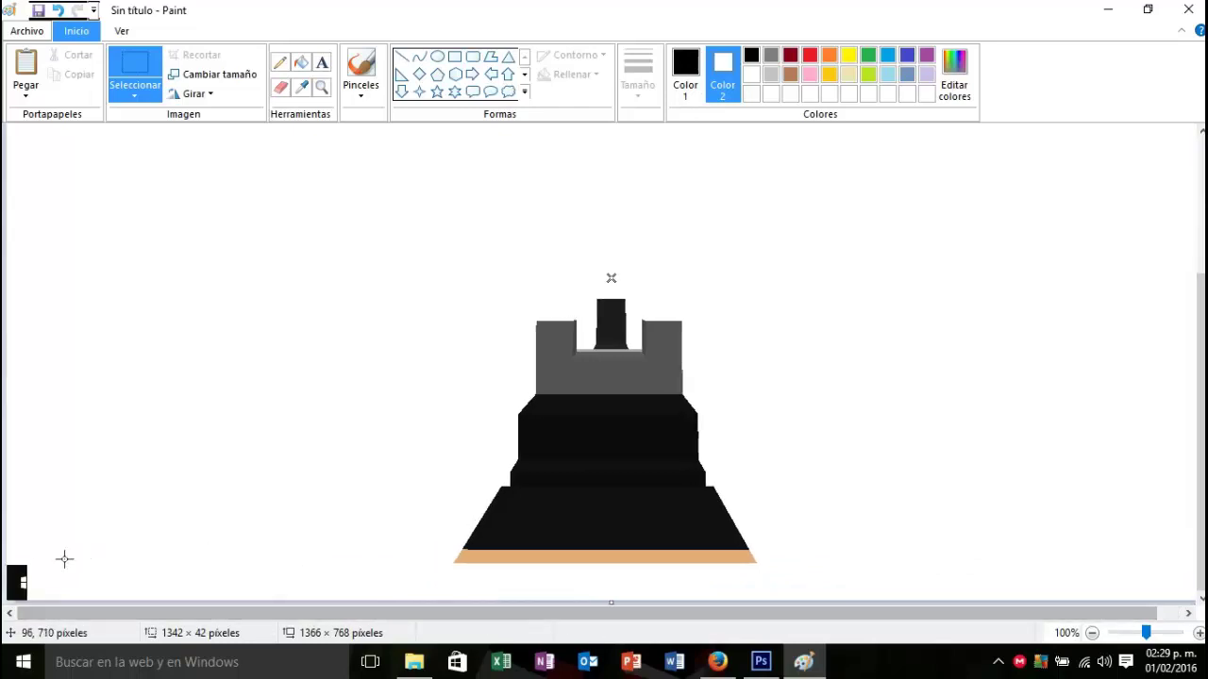
pyautogui.moveTo(64, 559); pyautogui.dragTo(24, 661)
pyautogui.press('Delete')
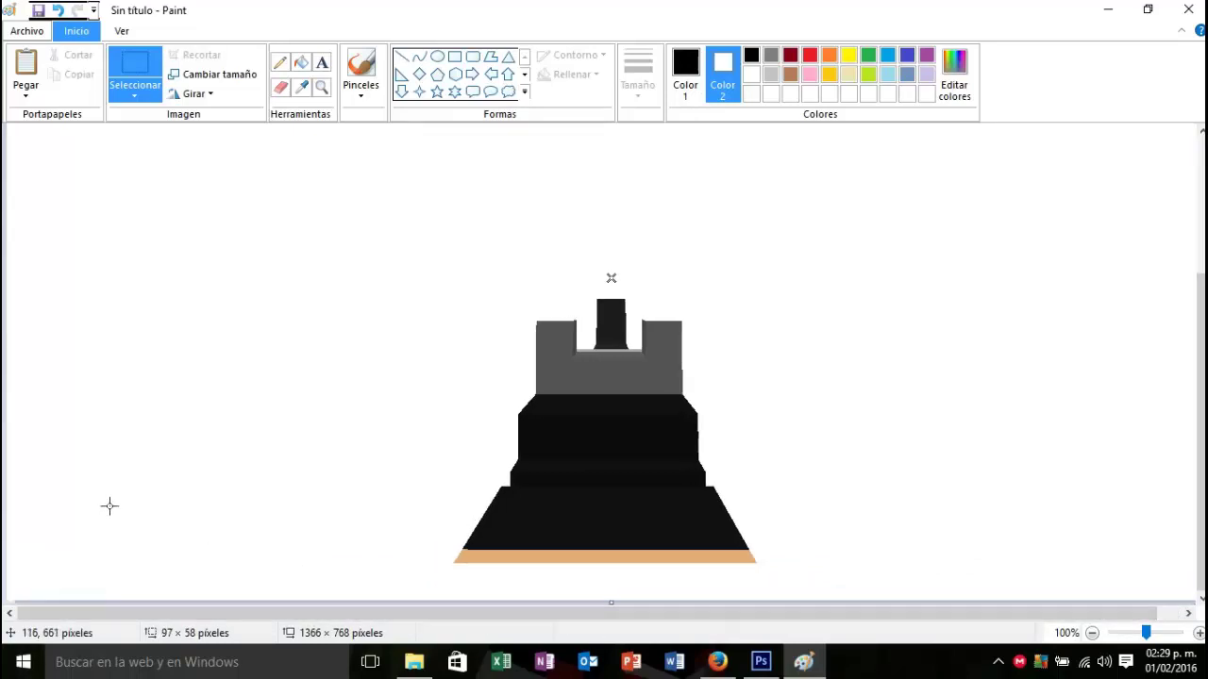
pyautogui.moveTo(651, 611); pyautogui.dragTo(675, 611)
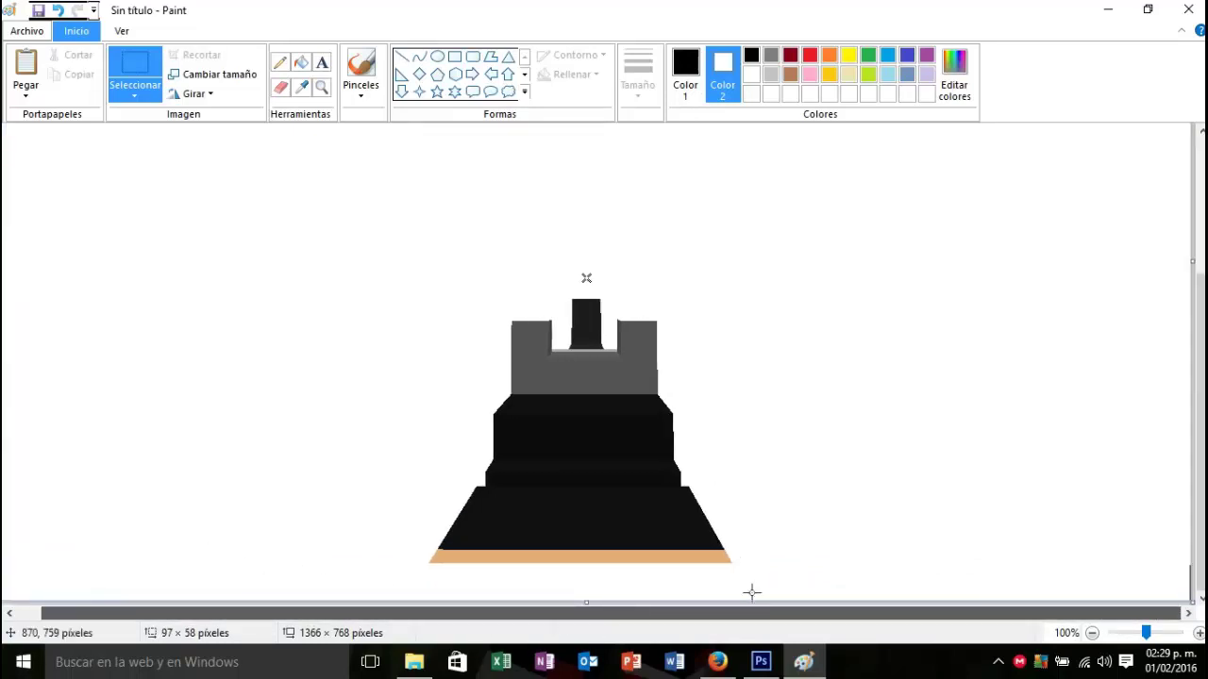
pyautogui.moveTo(1045, 482); pyautogui.dragTo(1191, 601)
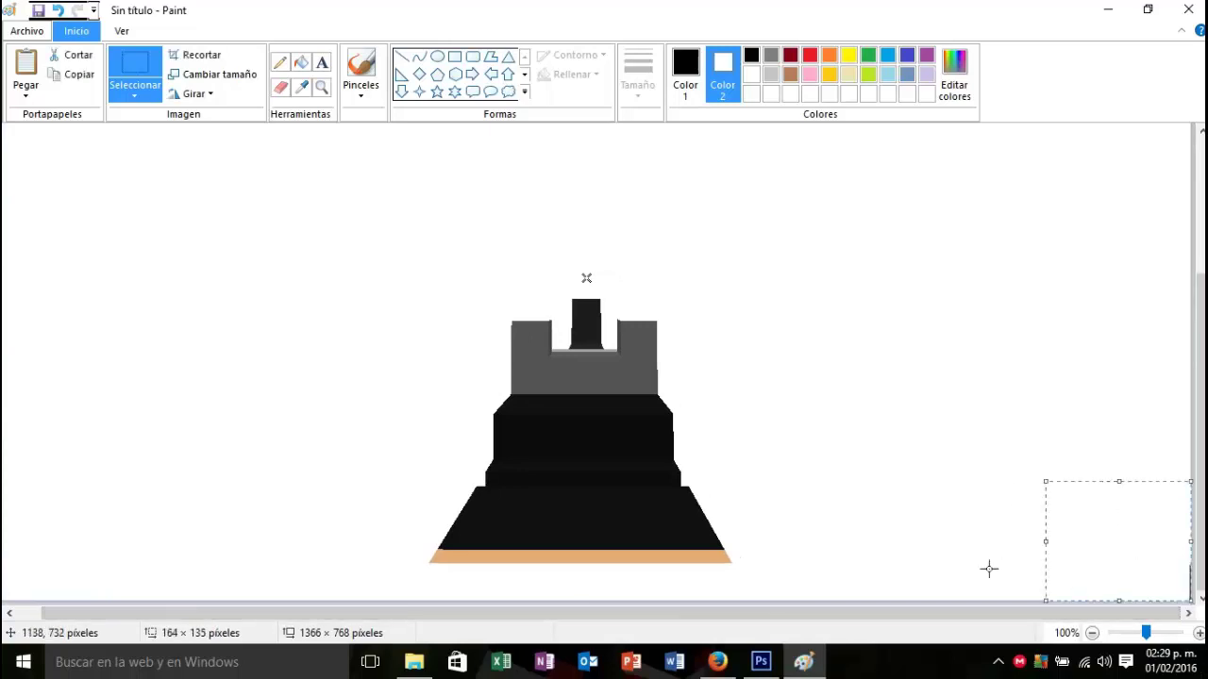
pyautogui.press('Delete')
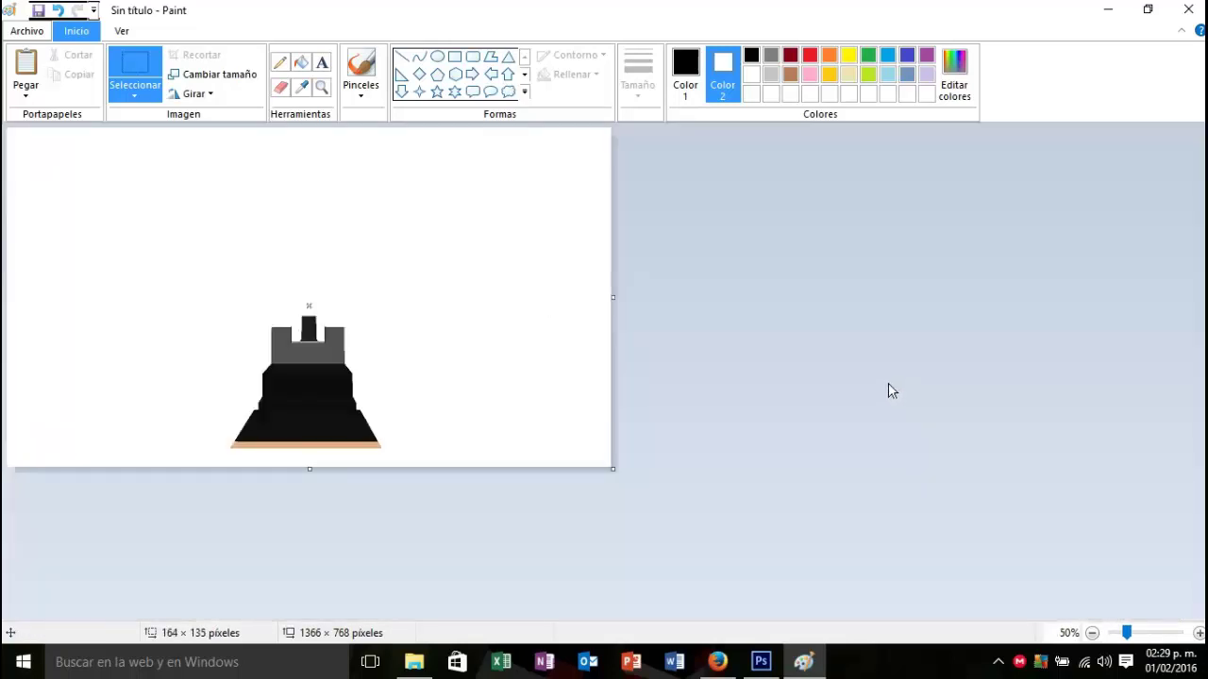
# Step: Move the sight drawing to the top-left and crop the canvas to 444×430 pixels
pyautogui.keyDown('ctrl'); pyautogui.scroll(-1, 891, 389); pyautogui.keyUp('ctrl')
pyautogui.moveTo(213, 304); pyautogui.dragTo(391, 453)
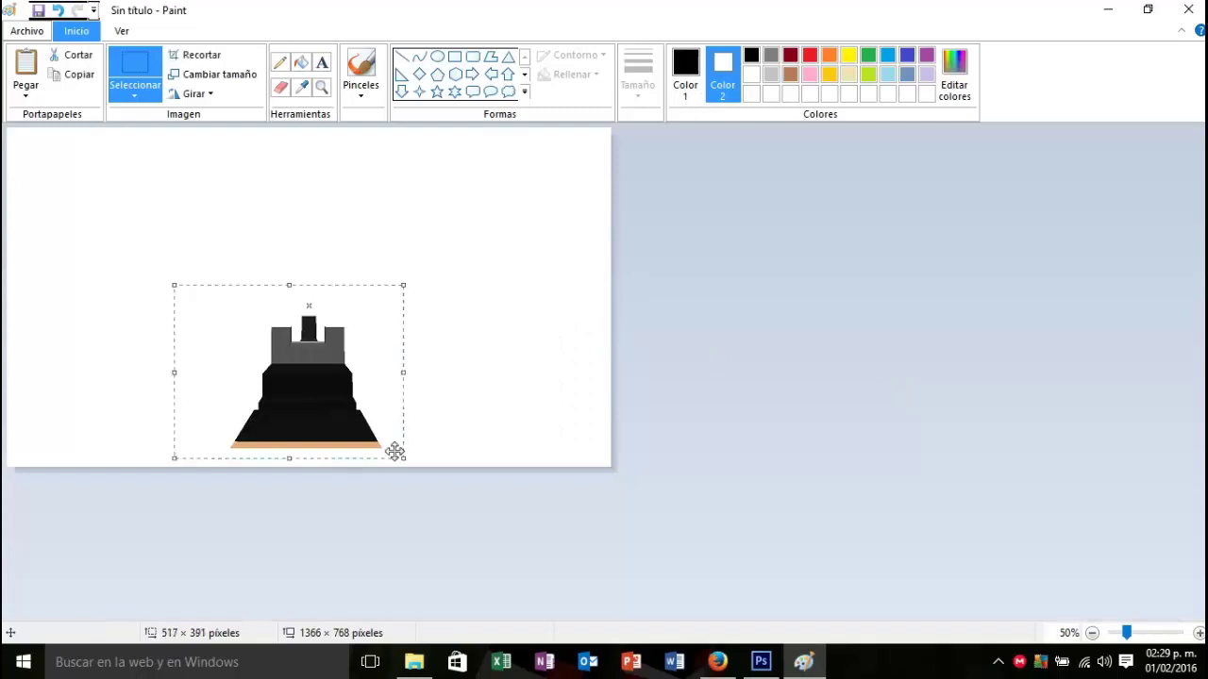
pyautogui.moveTo(300, 410); pyautogui.dragTo(95, 251)
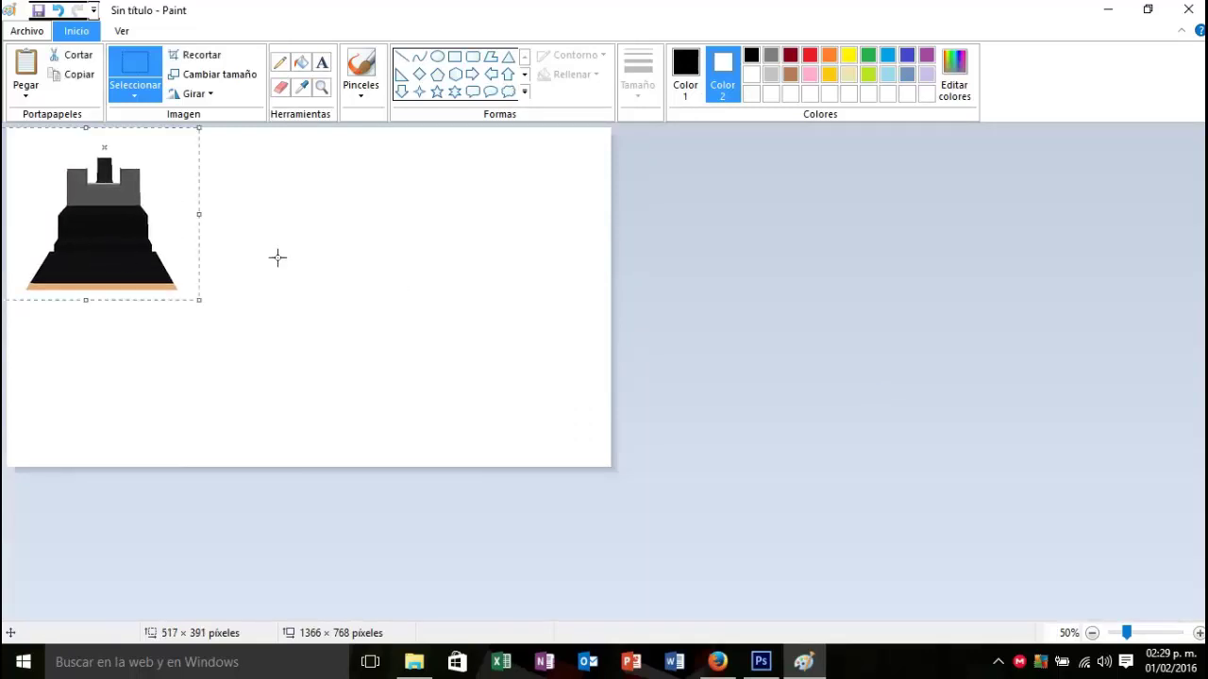
pyautogui.click(409, 235)
pyautogui.moveTo(612, 468); pyautogui.dragTo(275, 360)
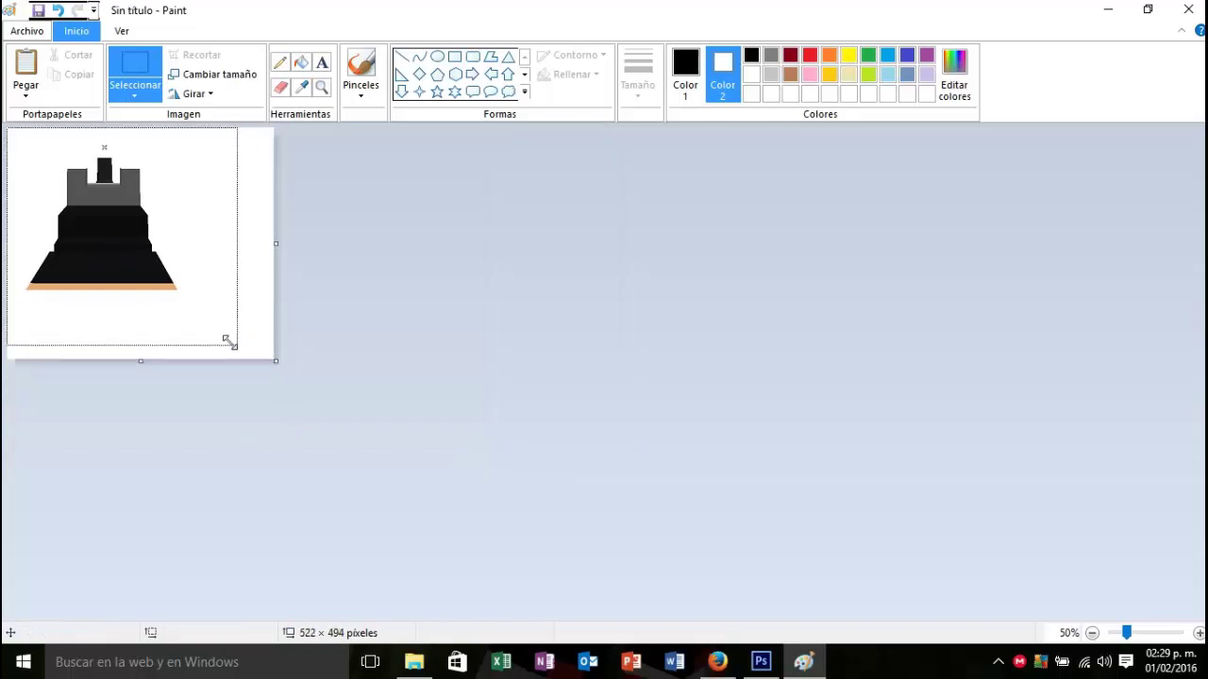
pyautogui.moveTo(275, 364); pyautogui.dragTo(206, 321)
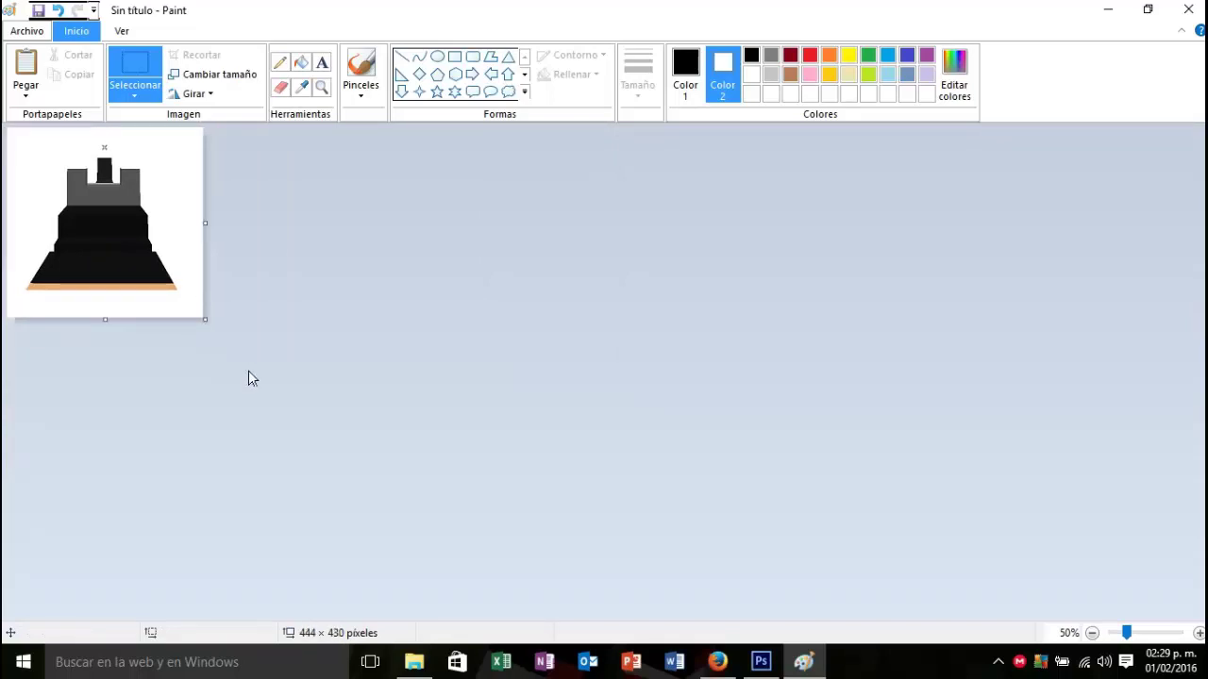
# Step: Save the image as SMG, replacing the existing smg.png, and close Paint
pyautogui.click(37, 11)
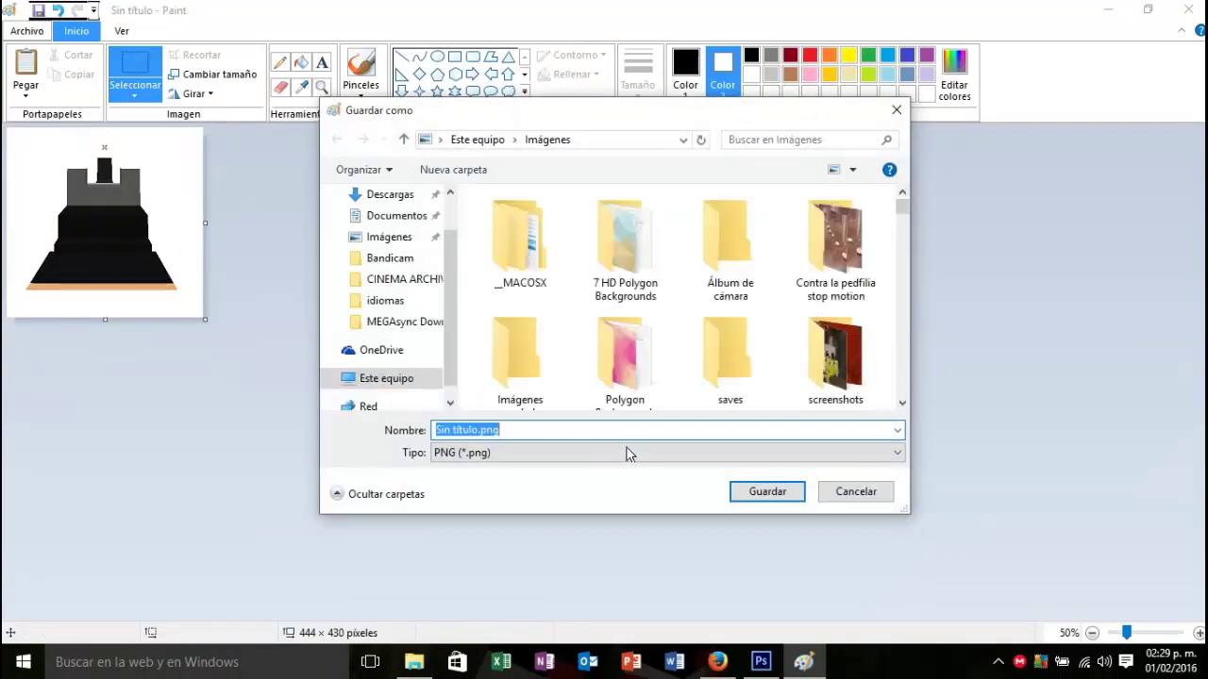
pyautogui.press('BackSpace')
pyautogui.write('S')
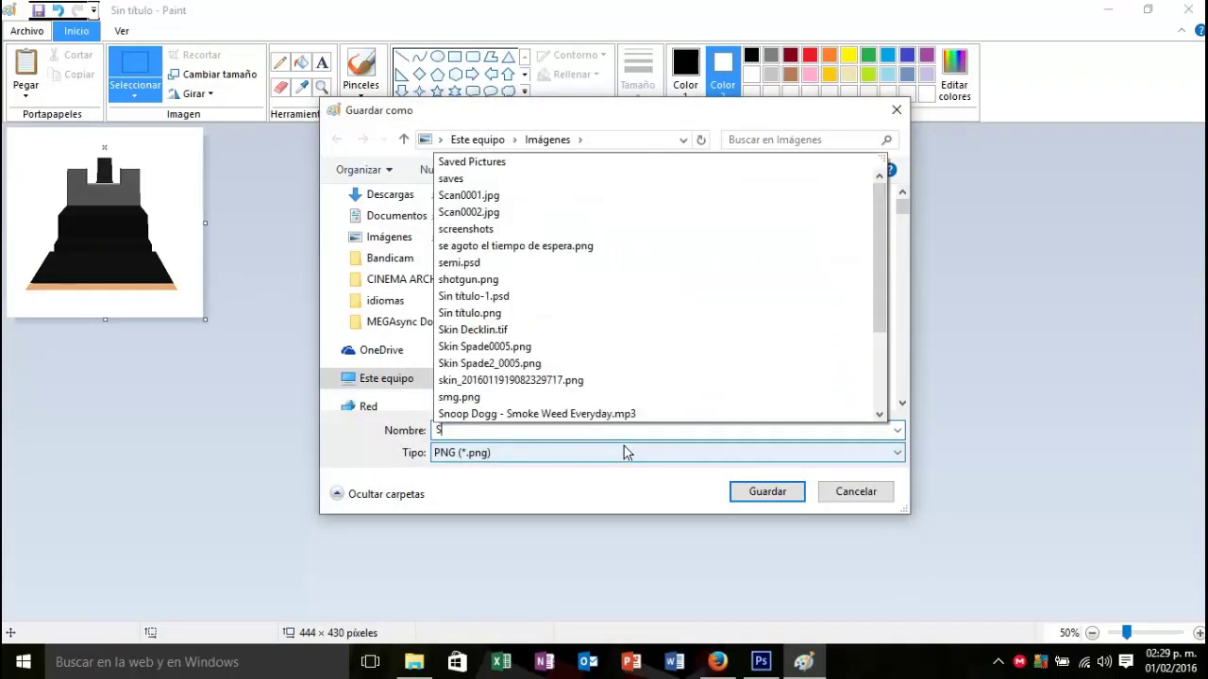
pyautogui.write('MG')
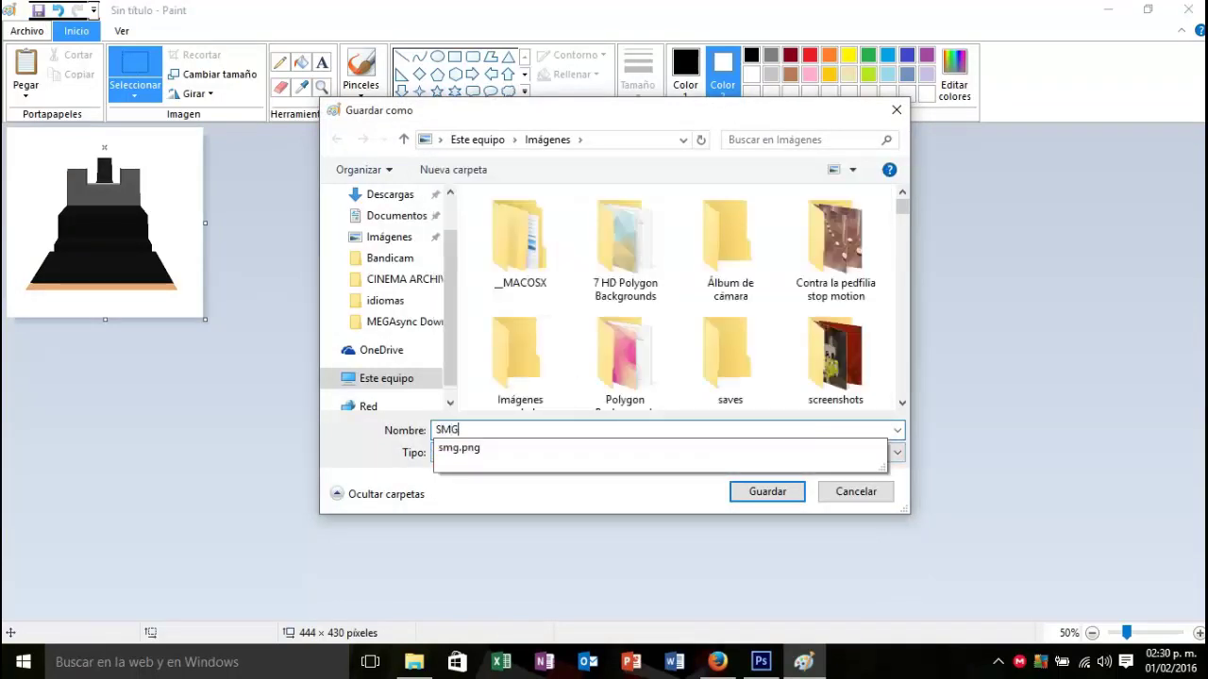
pyautogui.press('Return')
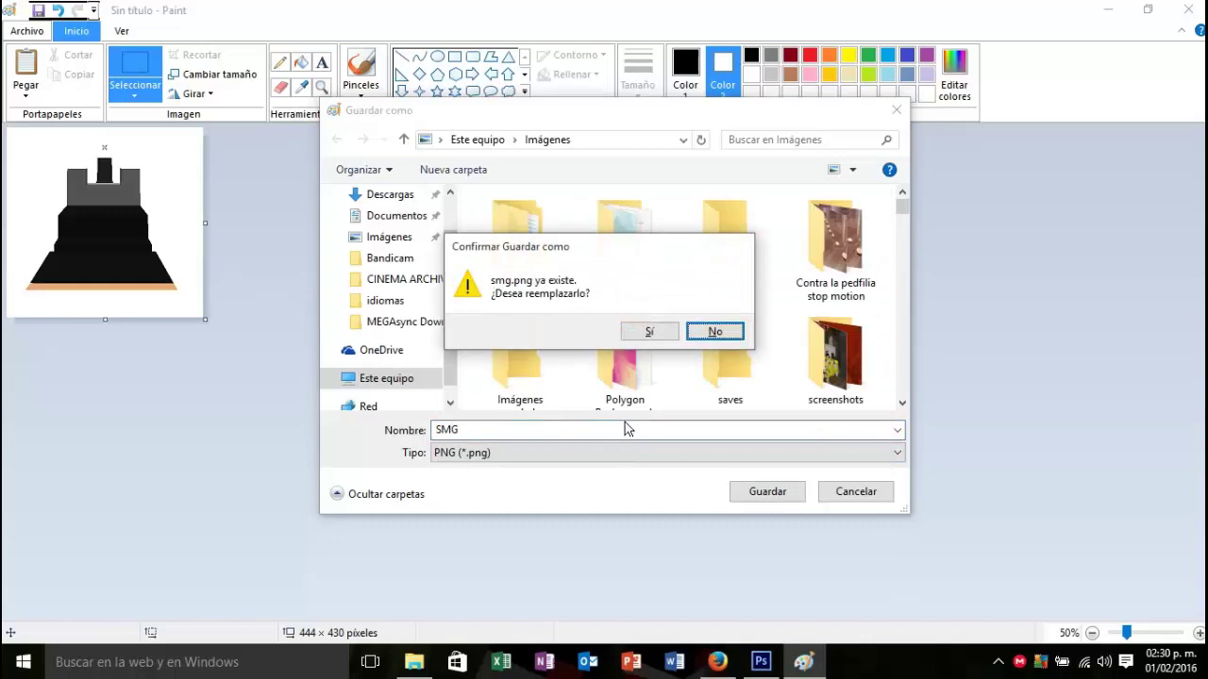
pyautogui.click(651, 332)
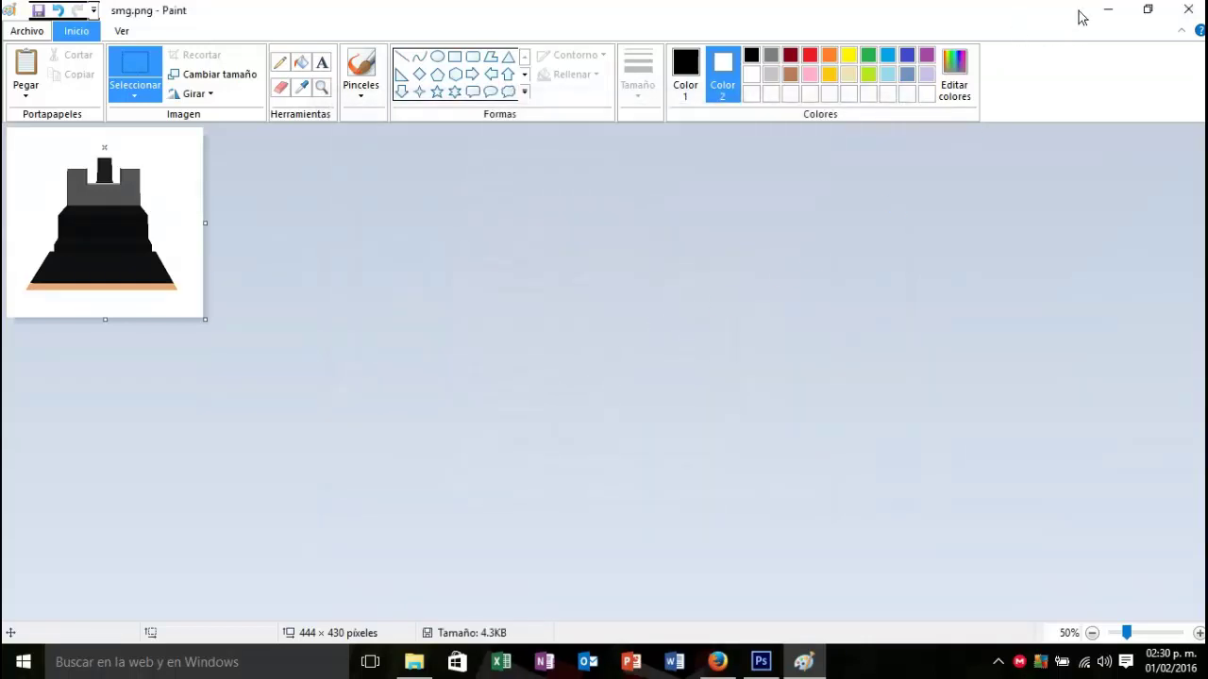
pyautogui.click(1182, 11)
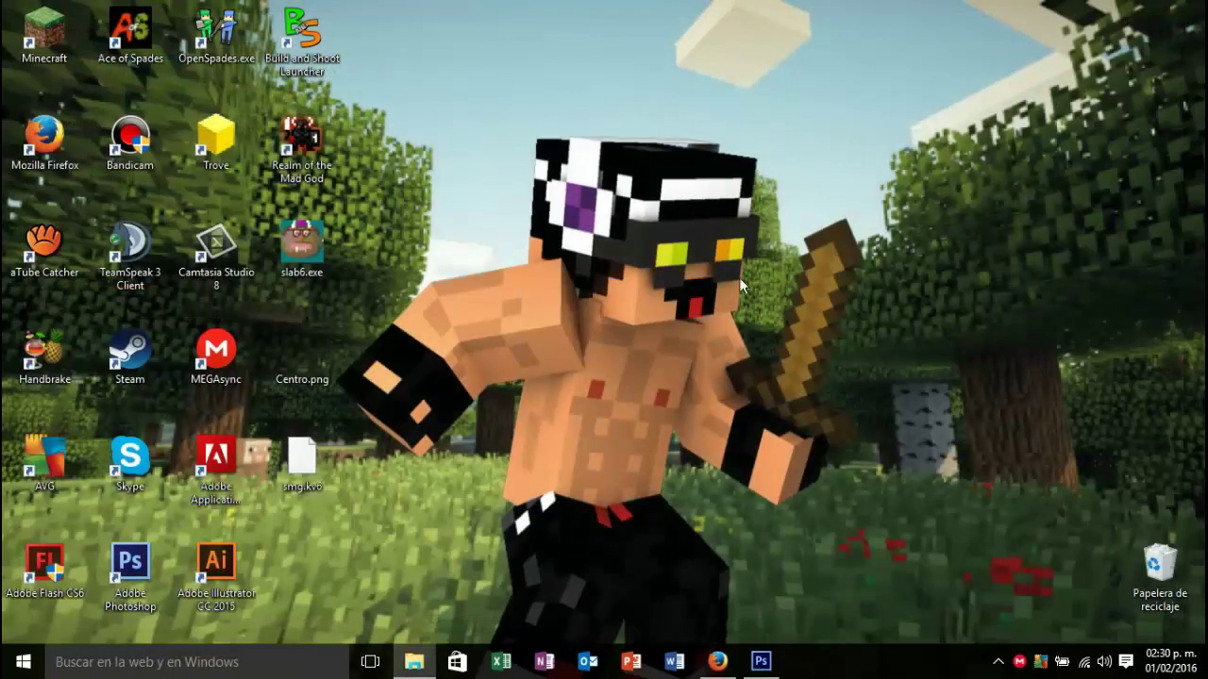
# Step: Create a new white-background document named smg, 800 px wide and 600 px high
pyautogui.click(756, 664)
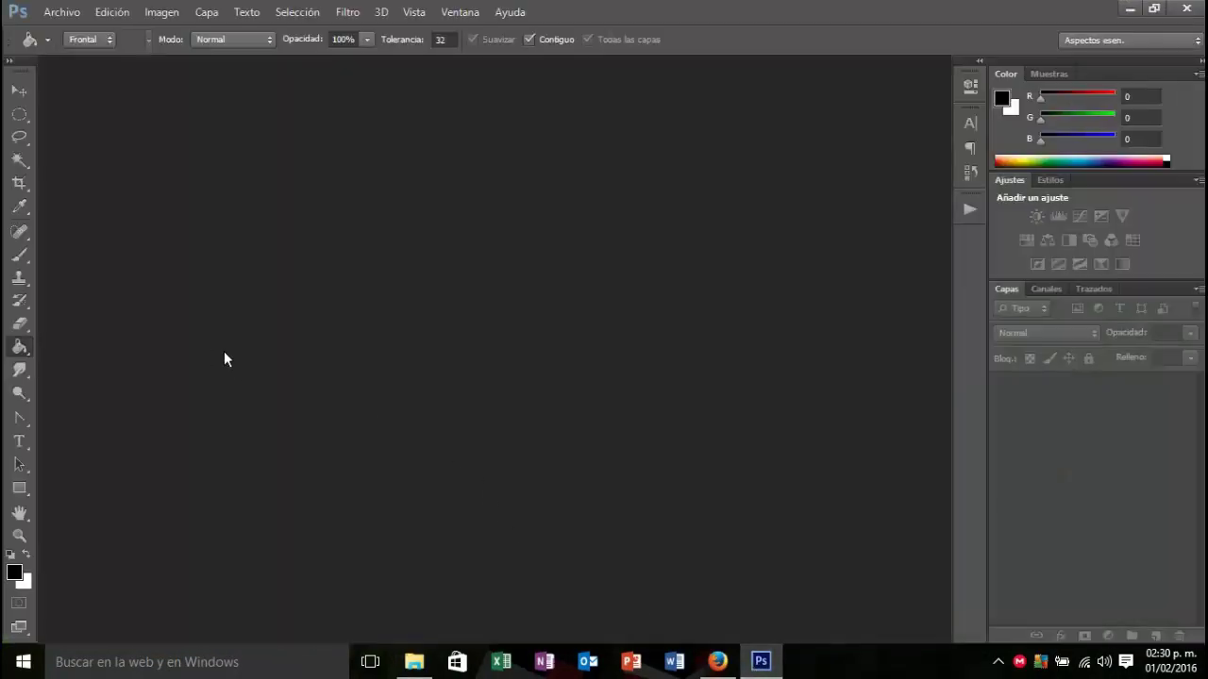
pyautogui.click(62, 12)
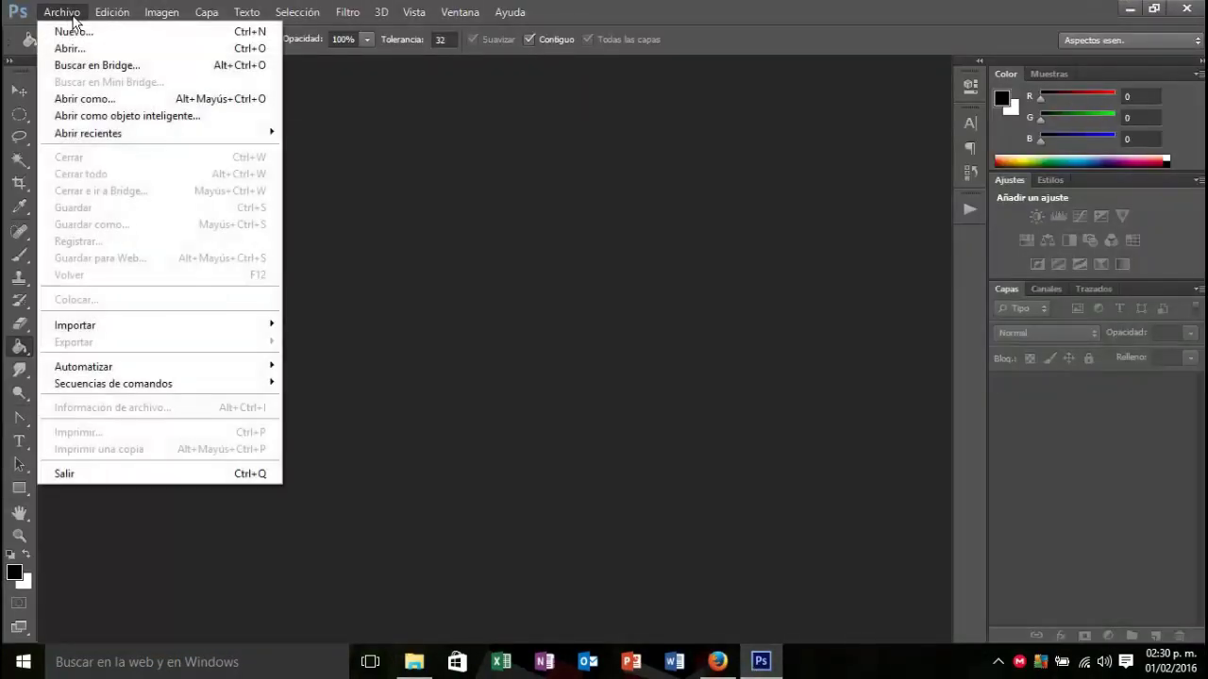
pyautogui.click(123, 29)
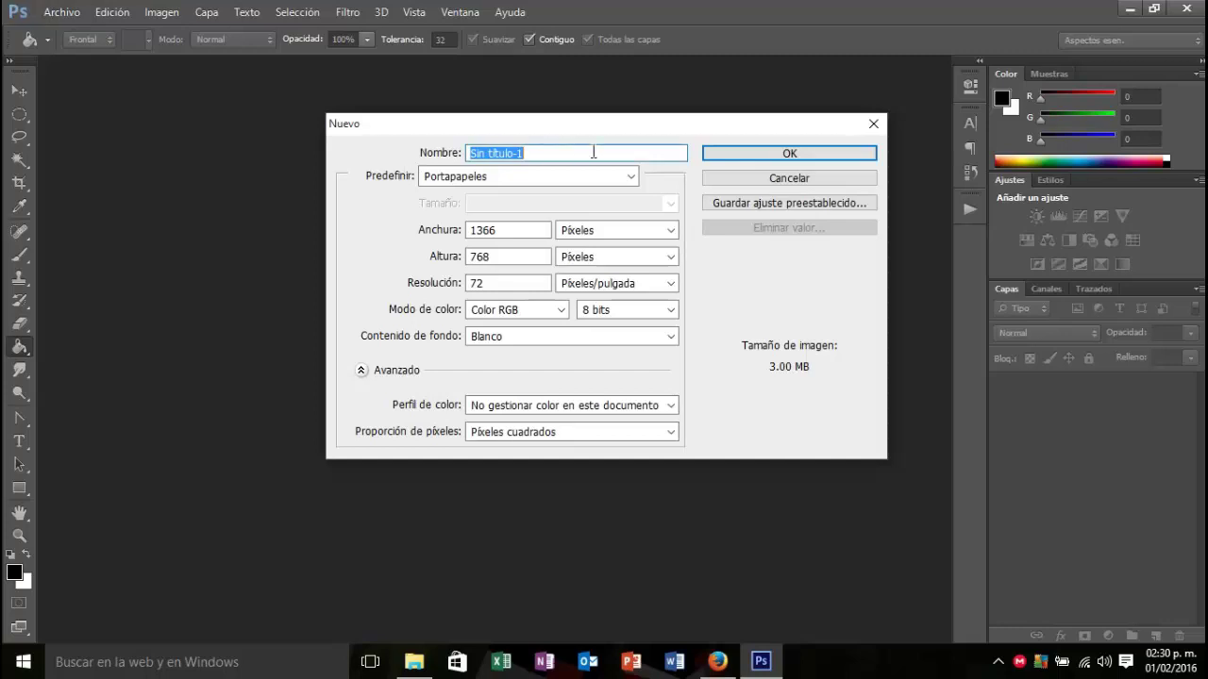
pyautogui.click(594, 152)
pyautogui.write('smg')
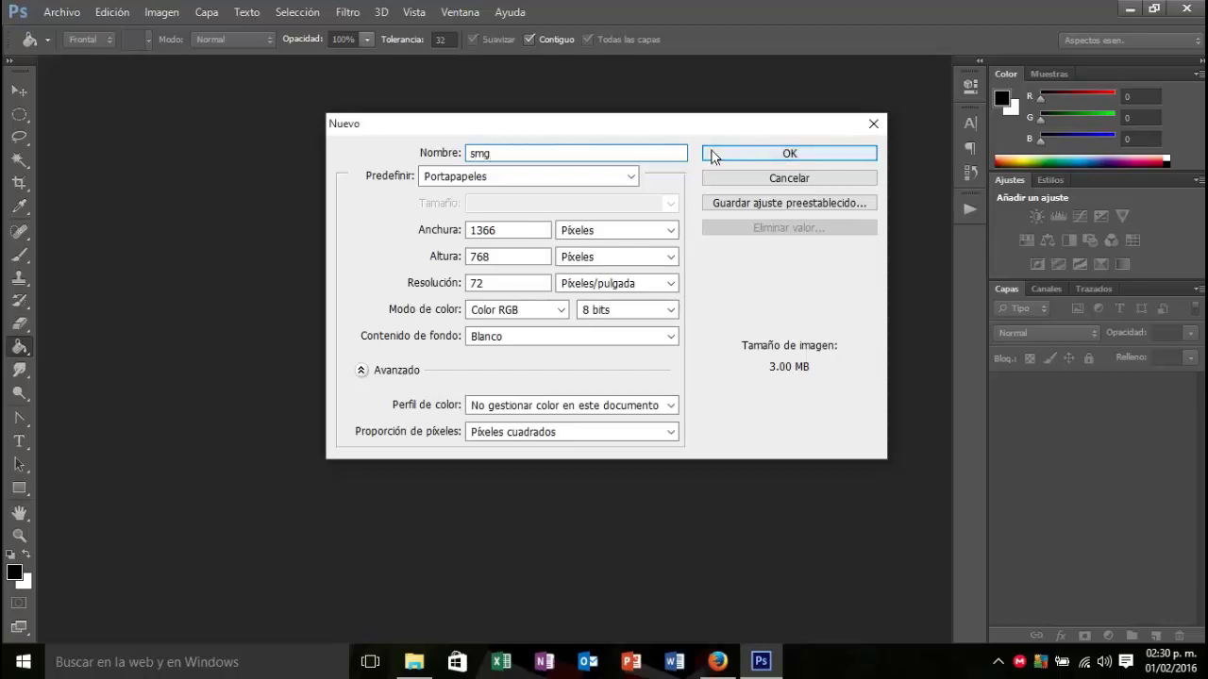
pyautogui.moveTo(515, 231); pyautogui.dragTo(333, 236)
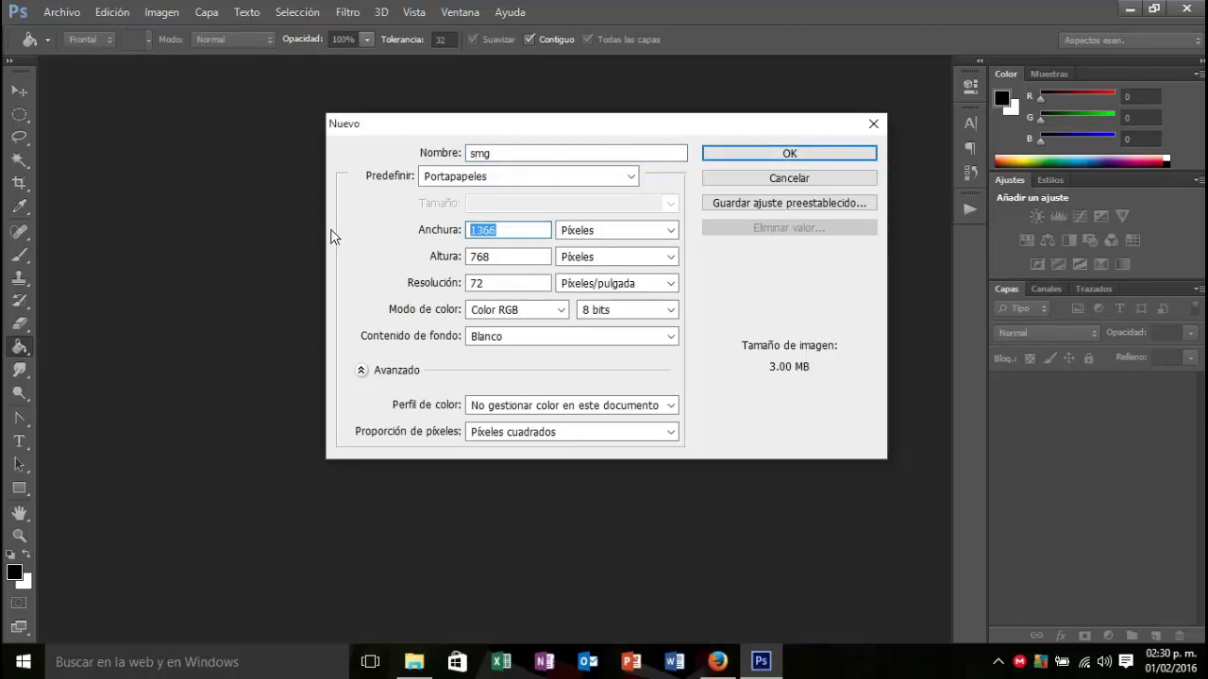
pyautogui.press('BackSpace')
pyautogui.write('800')
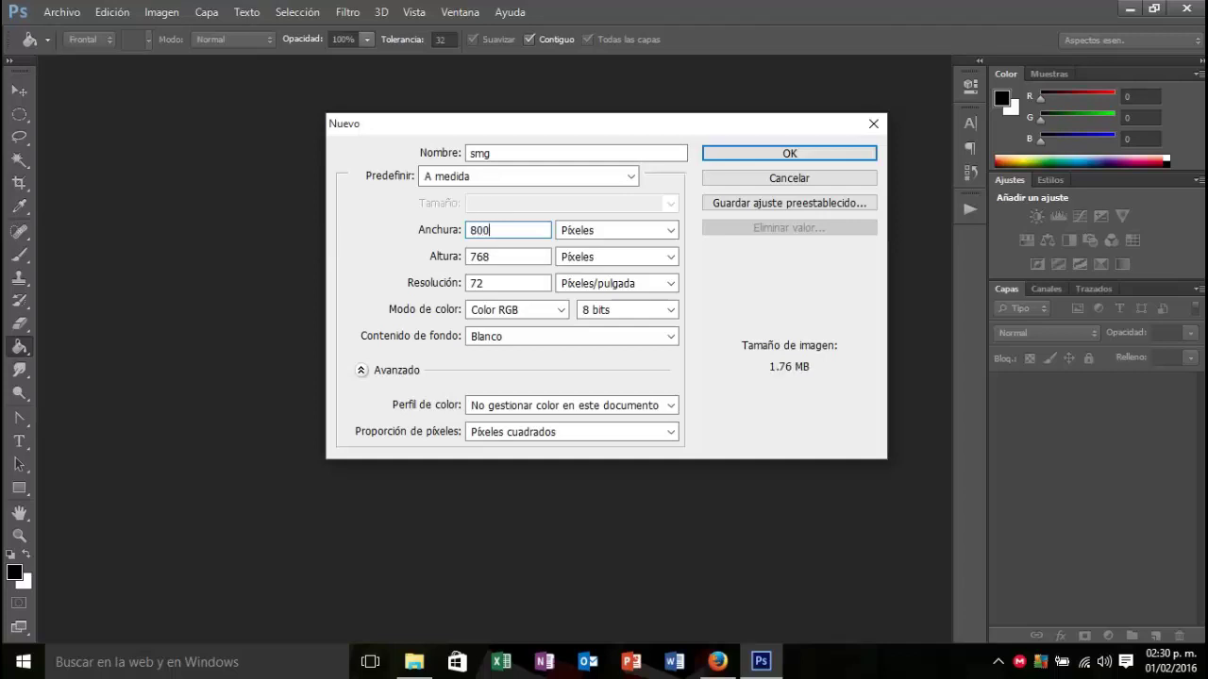
pyautogui.moveTo(521, 257); pyautogui.dragTo(348, 265)
pyautogui.press('BackSpace')
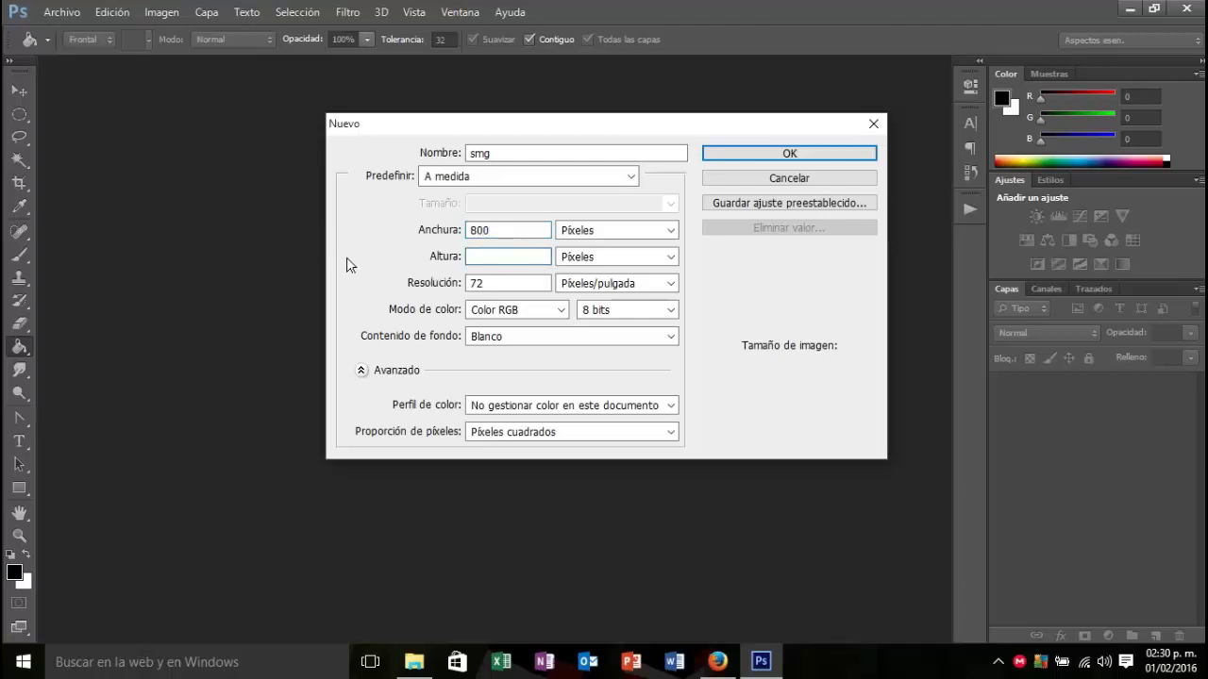
pyautogui.write('600')
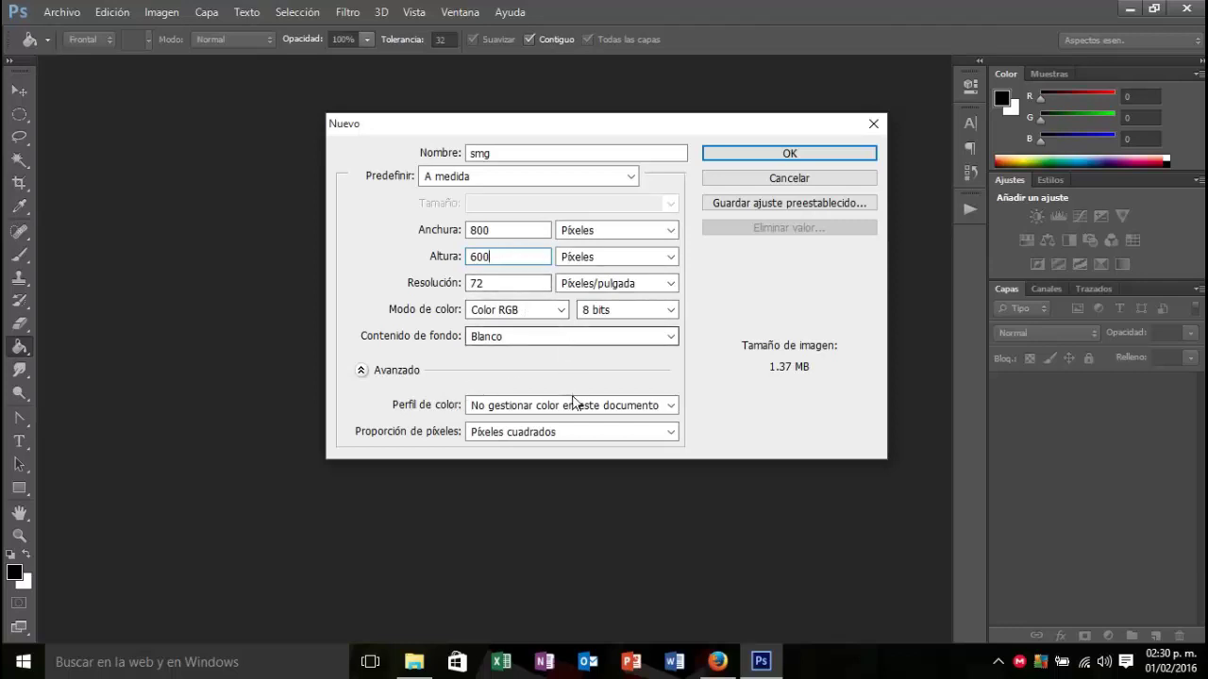
pyautogui.click(840, 155)
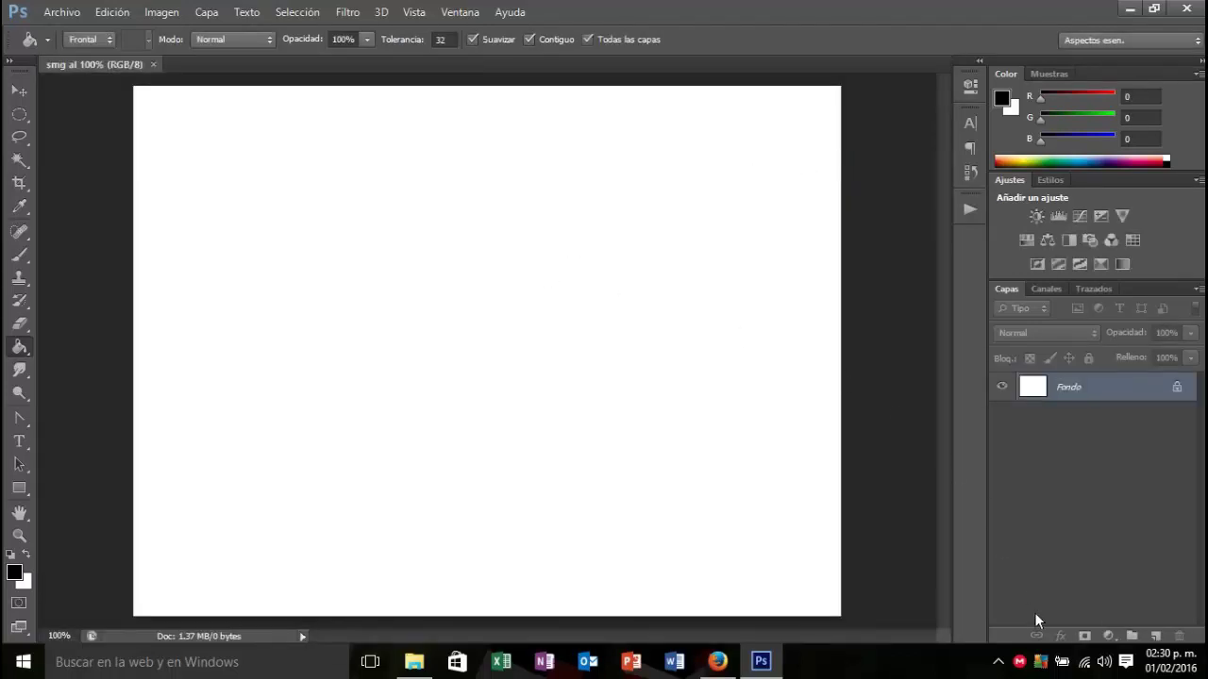
# Step: Add an empty Capa 1 layer and pick smg.png in the Colocar dialog
pyautogui.click(1161, 637)
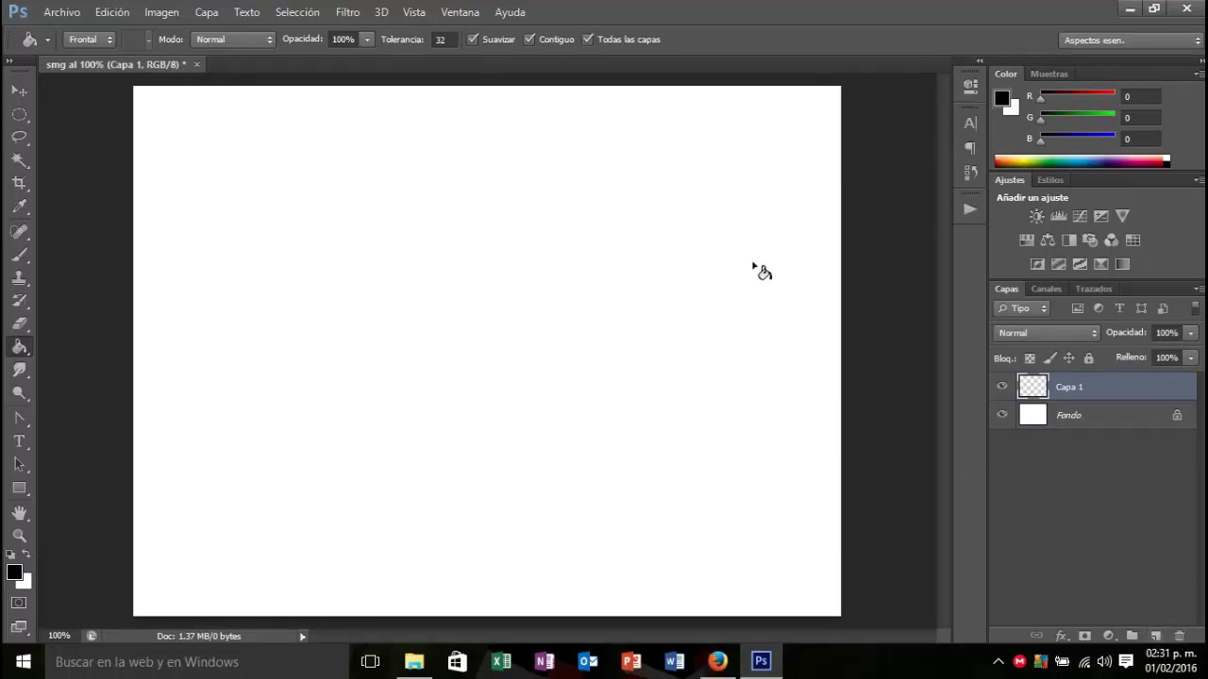
pyautogui.click(61, 11)
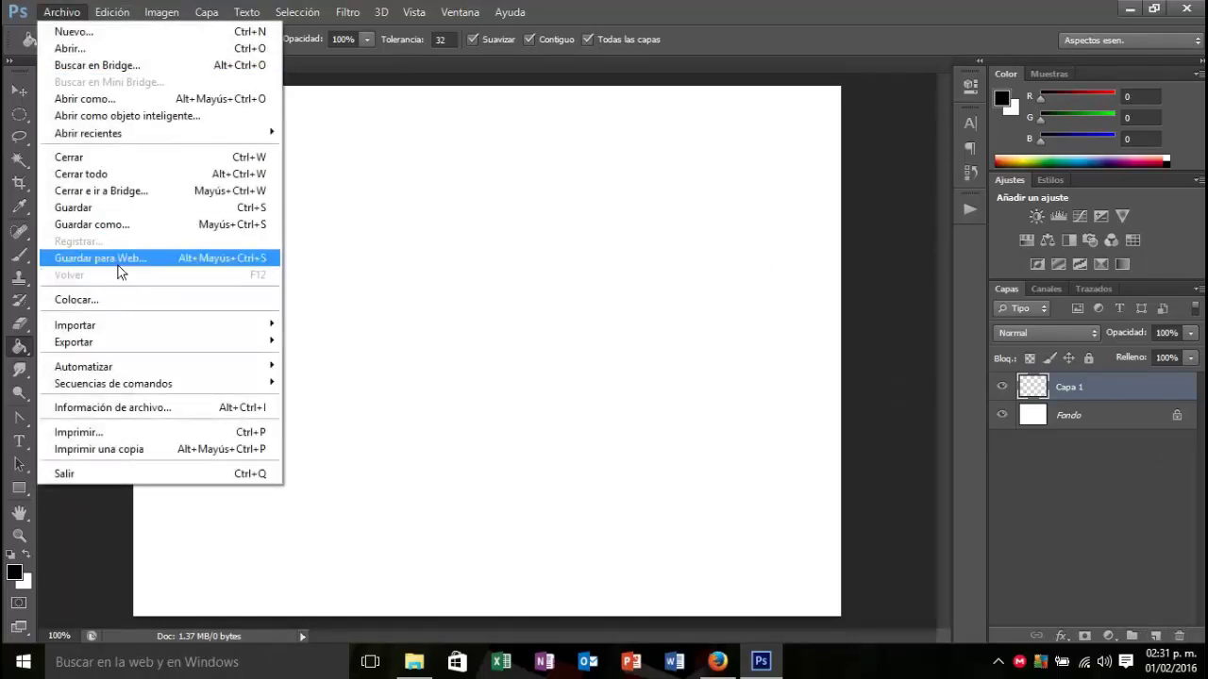
pyautogui.click(89, 302)
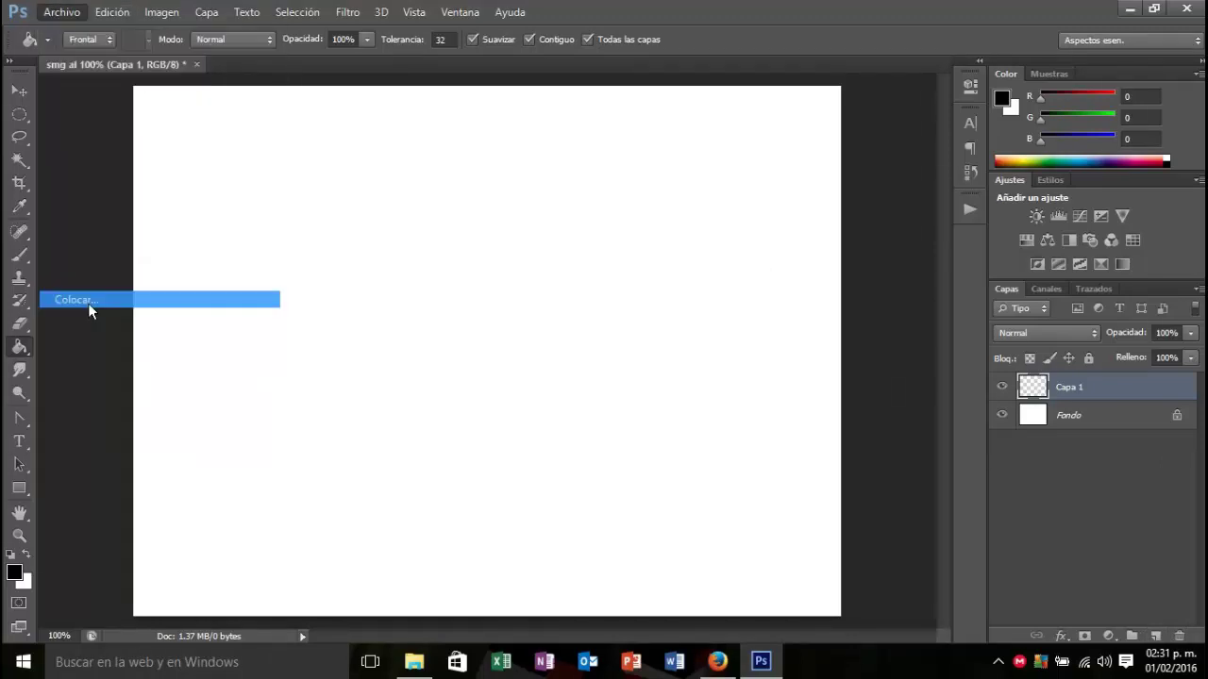
pyautogui.moveTo(837, 155)
pyautogui.mouseDown()
pyautogui.moveTo(856, 255)
pyautogui.moveTo(853, 382)
pyautogui.moveTo(849, 319)
pyautogui.moveTo(843, 336)
pyautogui.moveTo(852, 302)
pyautogui.moveTo(868, 348)
pyautogui.moveTo(843, 351)
pyautogui.mouseUp()
pyautogui.click(774, 311)
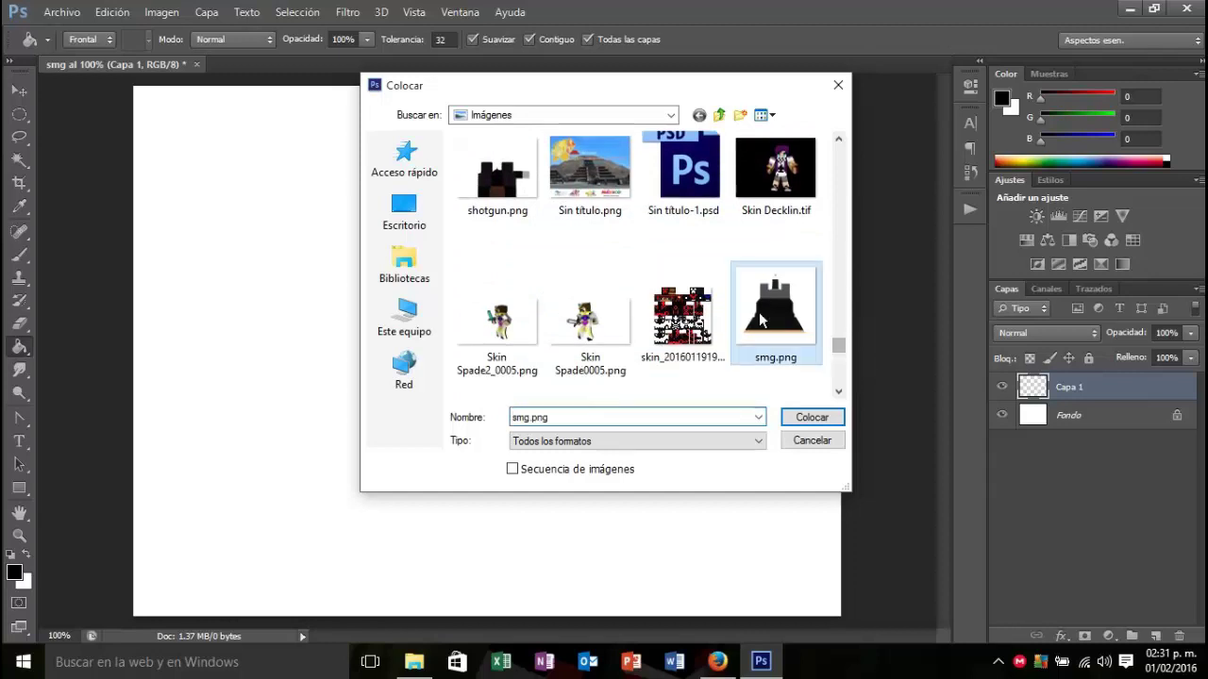
# Step: Place smg.png at the canvas bottom centre, commit it, and rasterize the smg layer
pyautogui.click(812, 417)
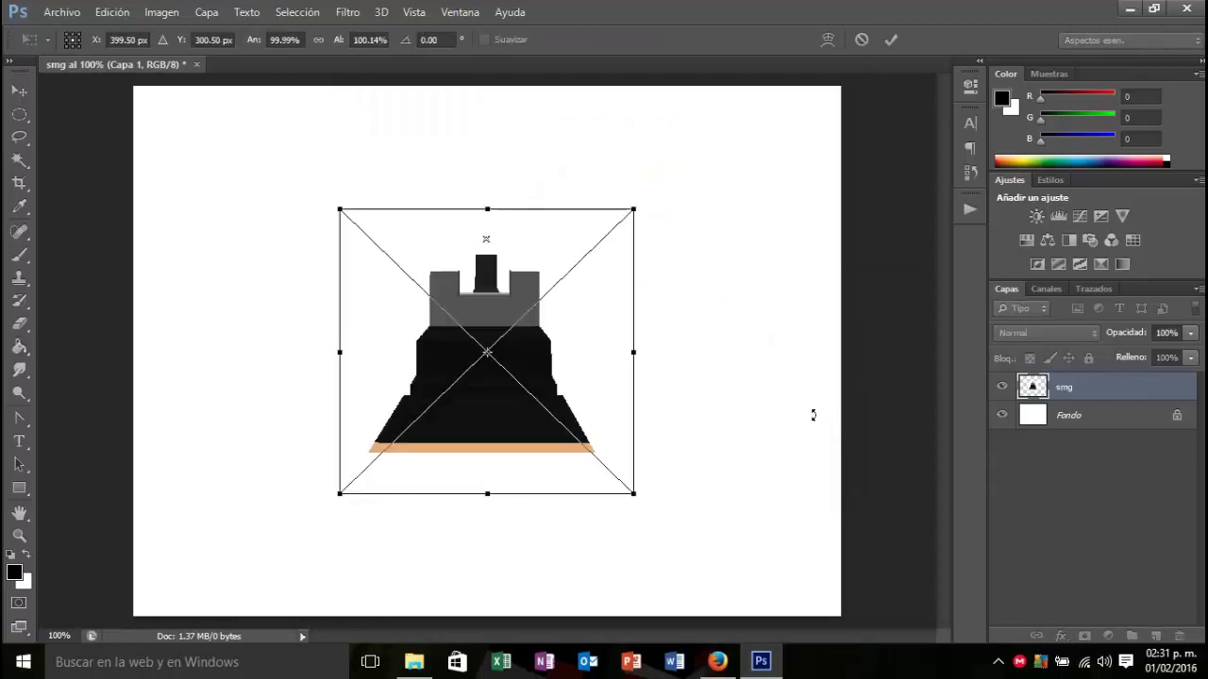
pyautogui.moveTo(521, 351); pyautogui.dragTo(518, 415)
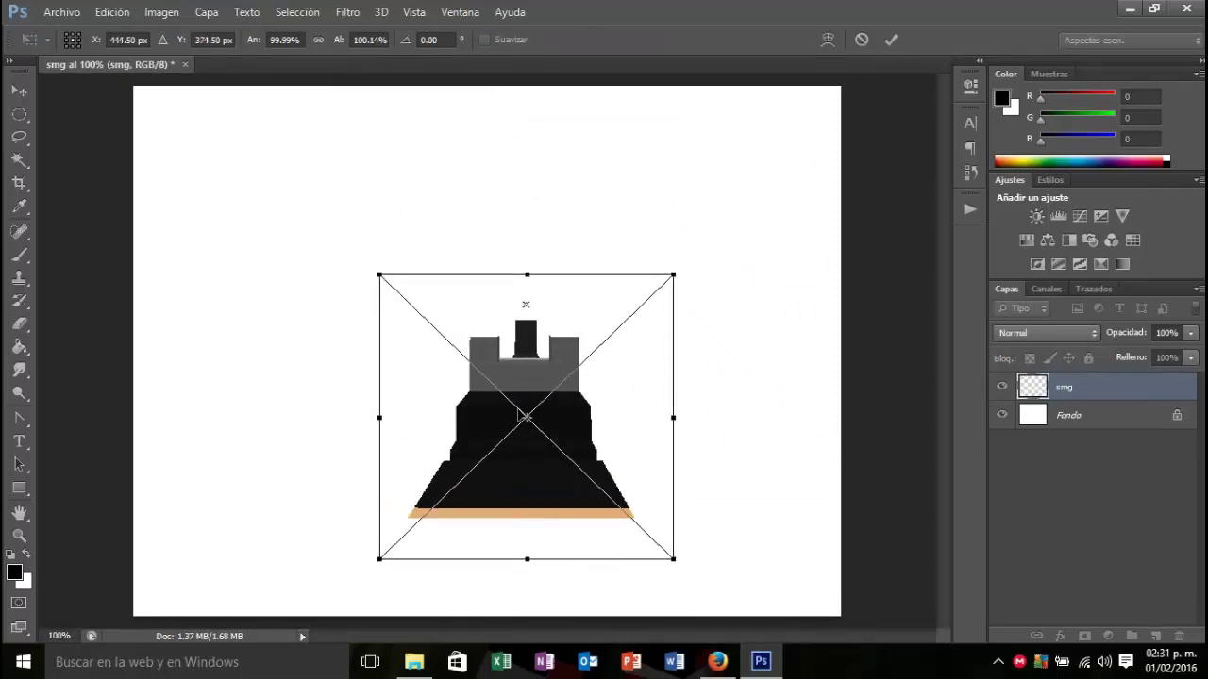
pyautogui.moveTo(518, 416); pyautogui.dragTo(462, 474)
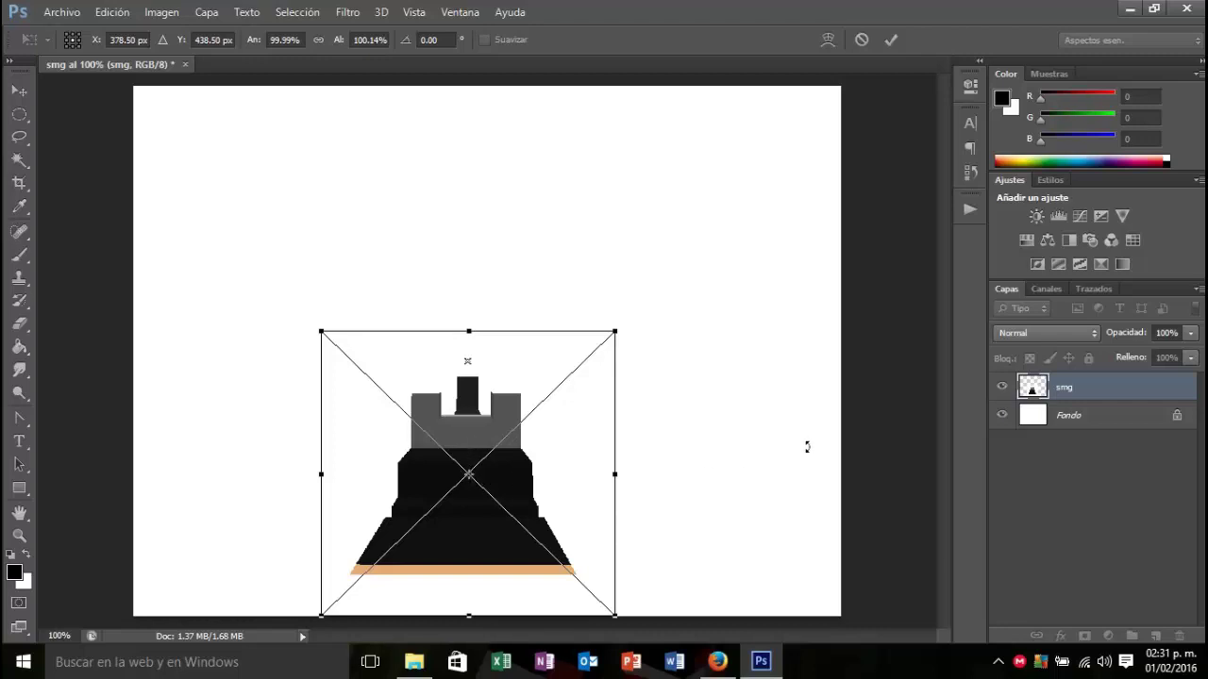
pyautogui.moveTo(481, 540); pyautogui.dragTo(503, 578)
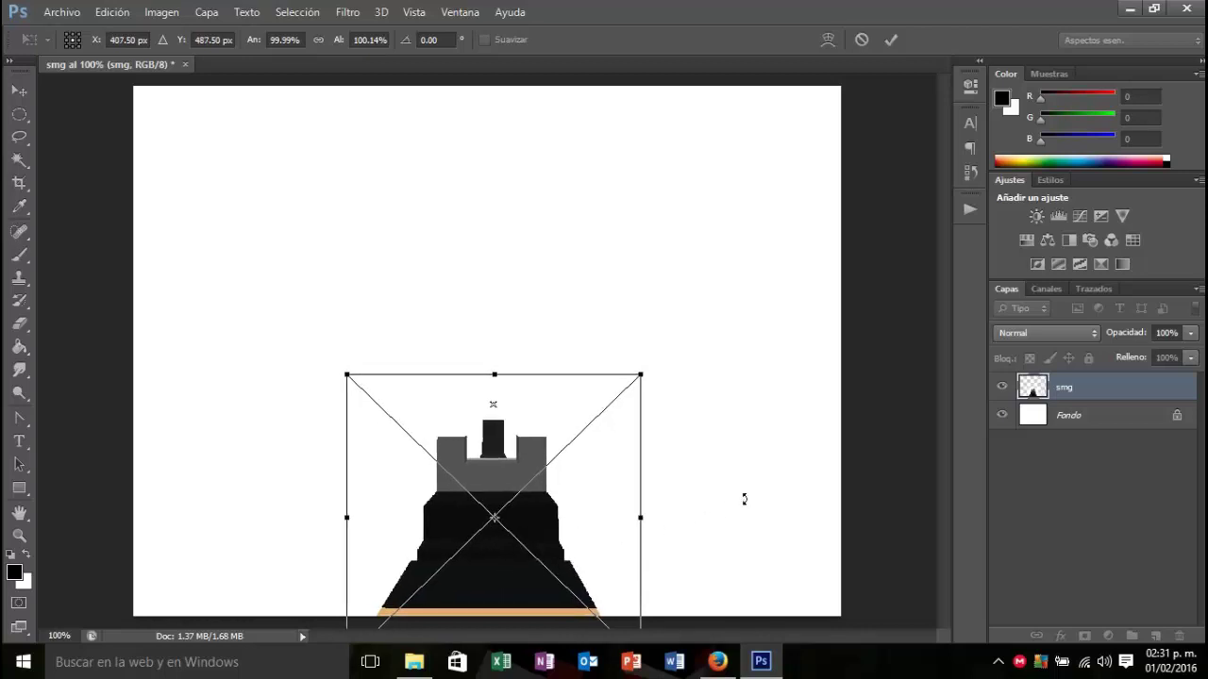
pyautogui.press('g')
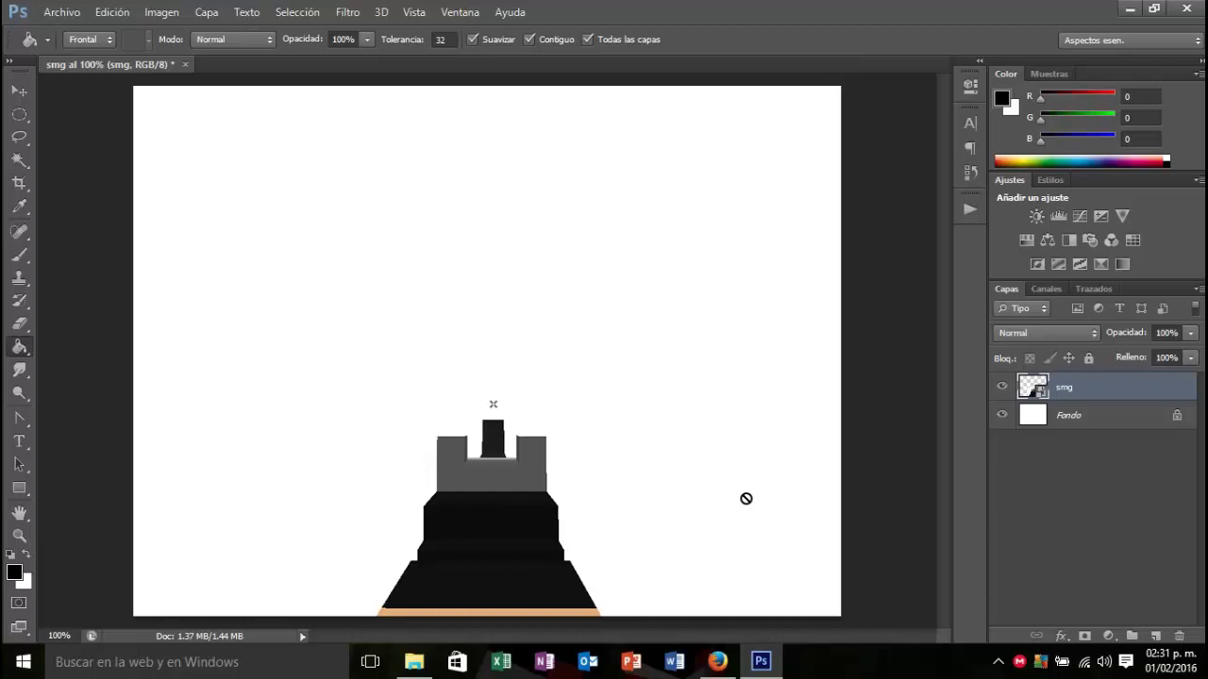
pyautogui.click(424, 319)
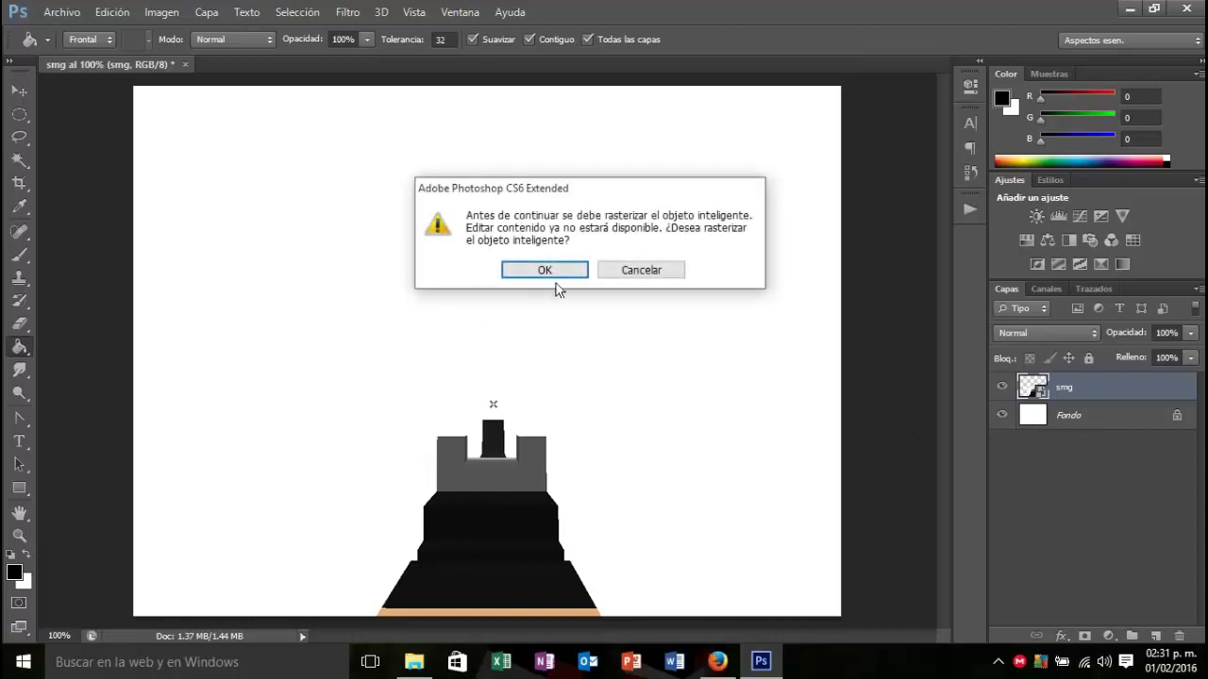
pyautogui.click(560, 273)
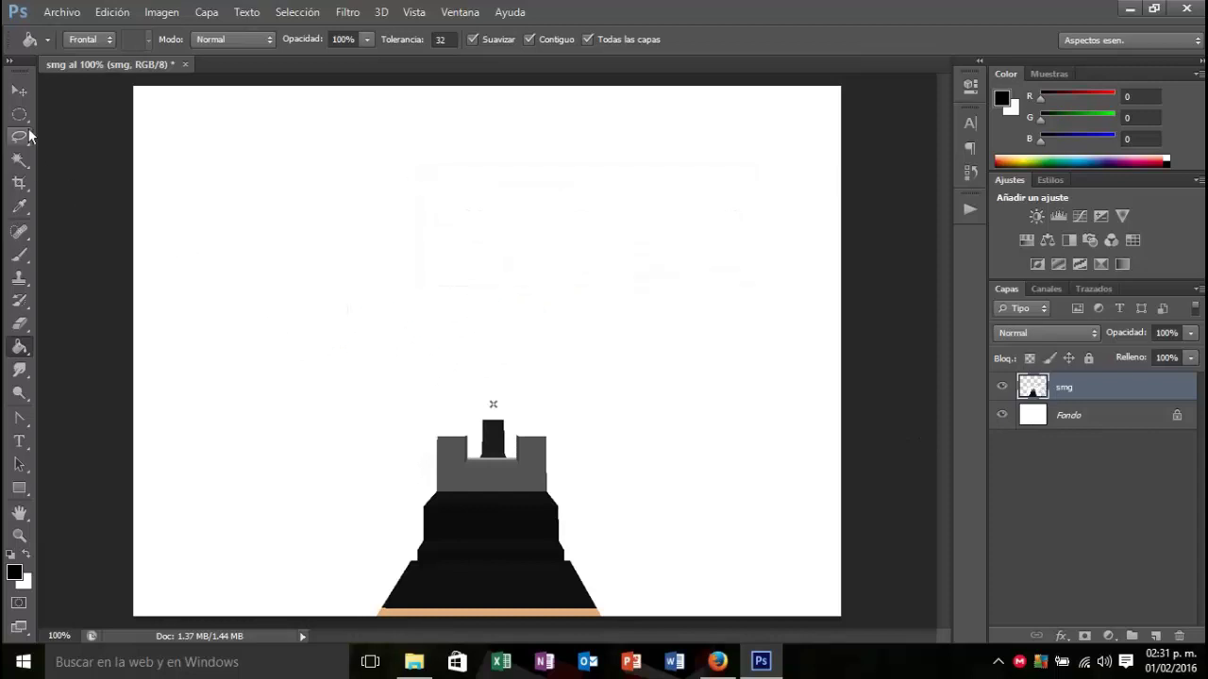
# Step: Place Centro.png from the Desktop as a layer above smg and commit it
pyautogui.click(62, 11)
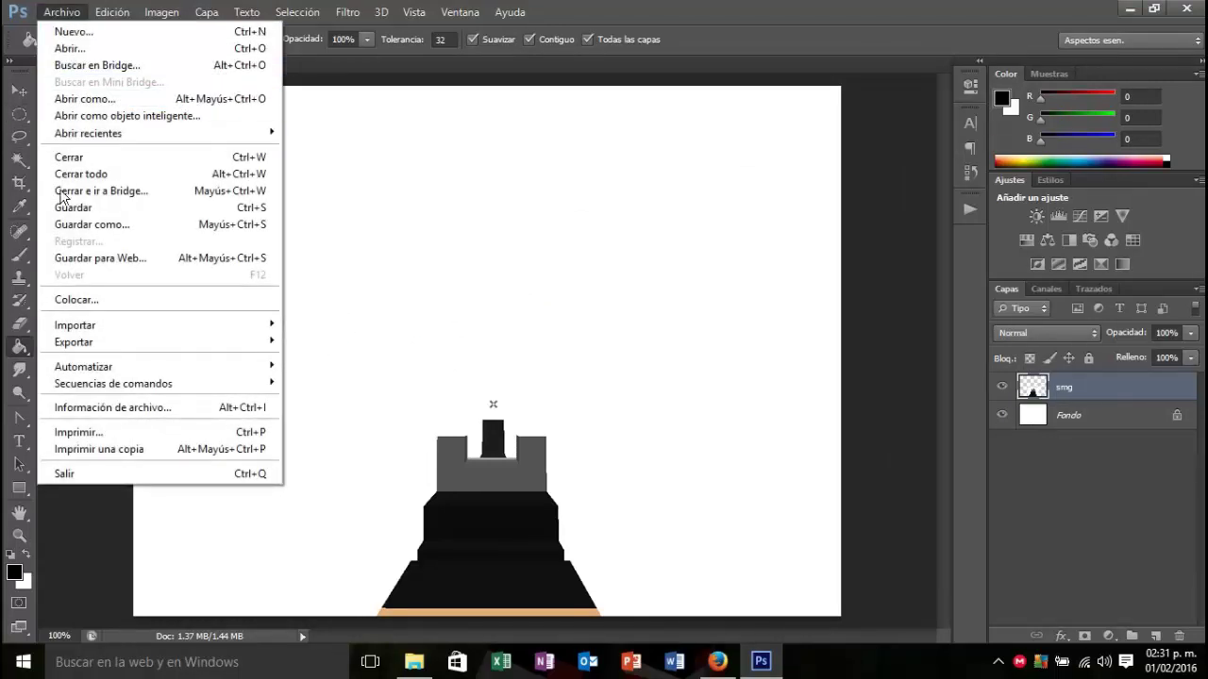
pyautogui.click(76, 299)
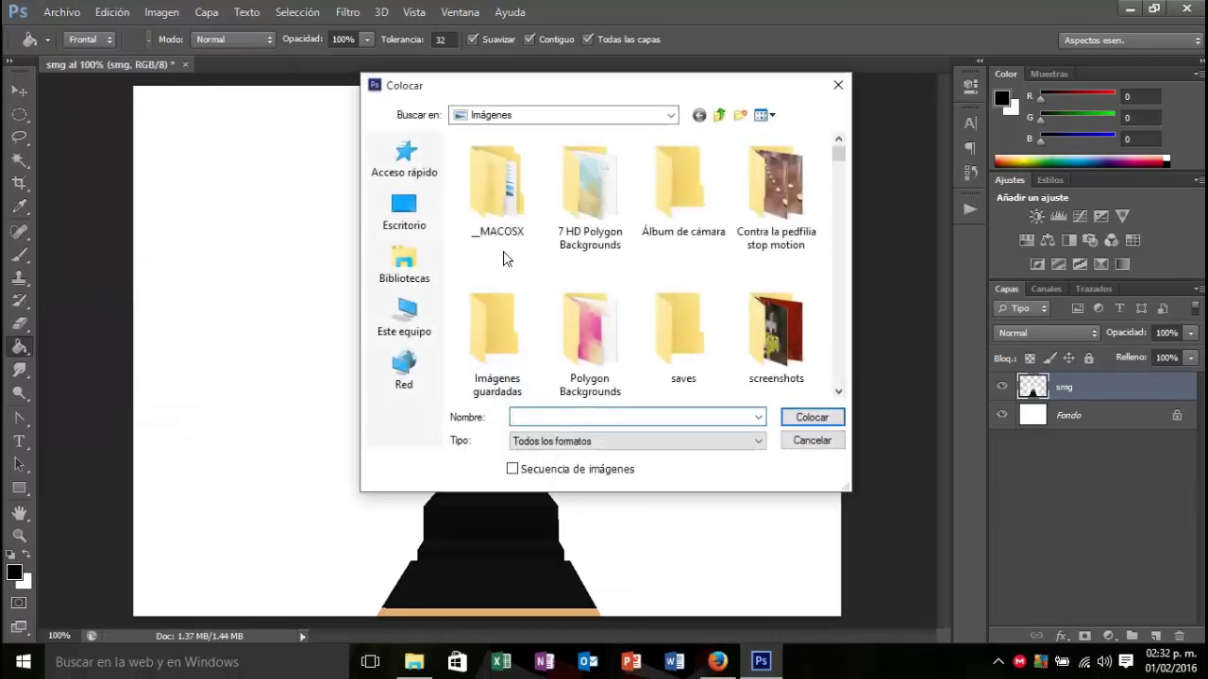
pyautogui.click(404, 211)
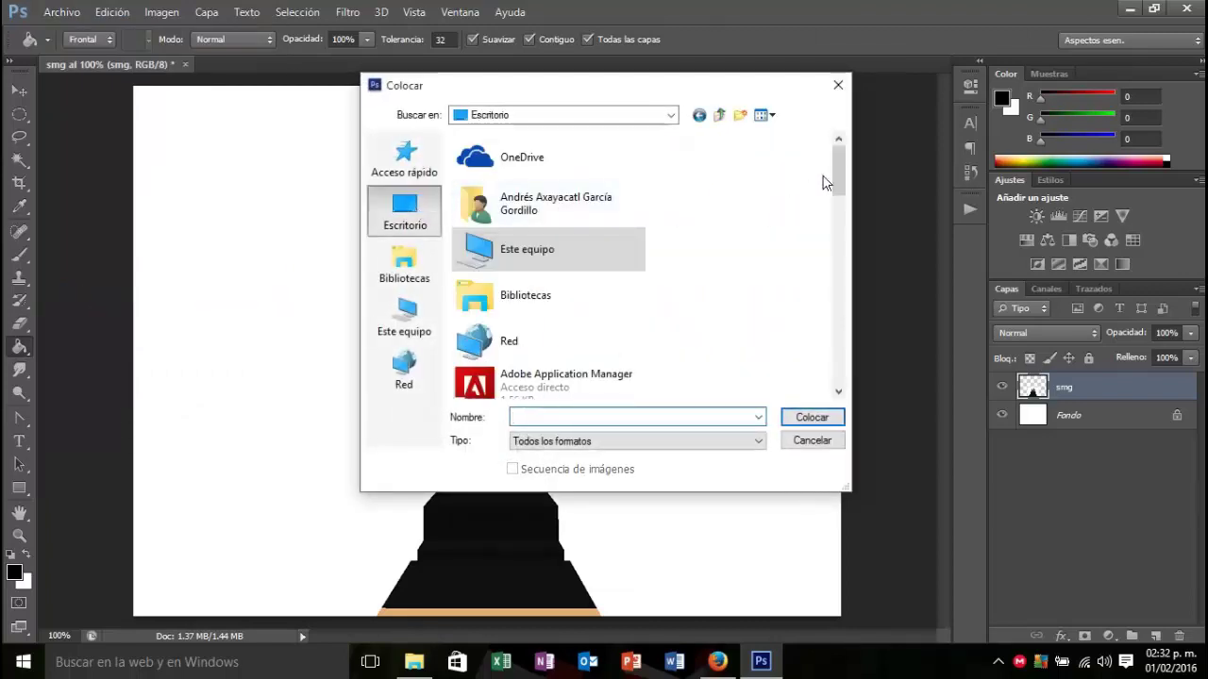
pyautogui.moveTo(838, 187)
pyautogui.mouseDown()
pyautogui.moveTo(848, 351)
pyautogui.moveTo(844, 321)
pyautogui.mouseUp()
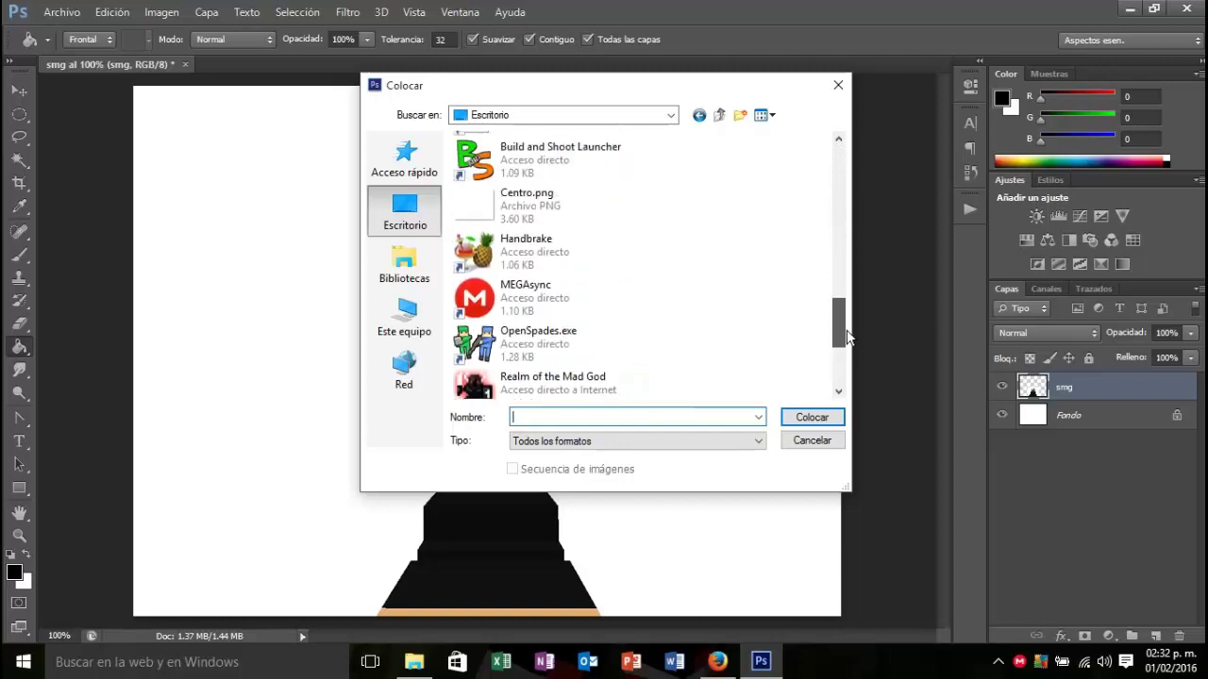
pyautogui.doubleClick(475, 208)
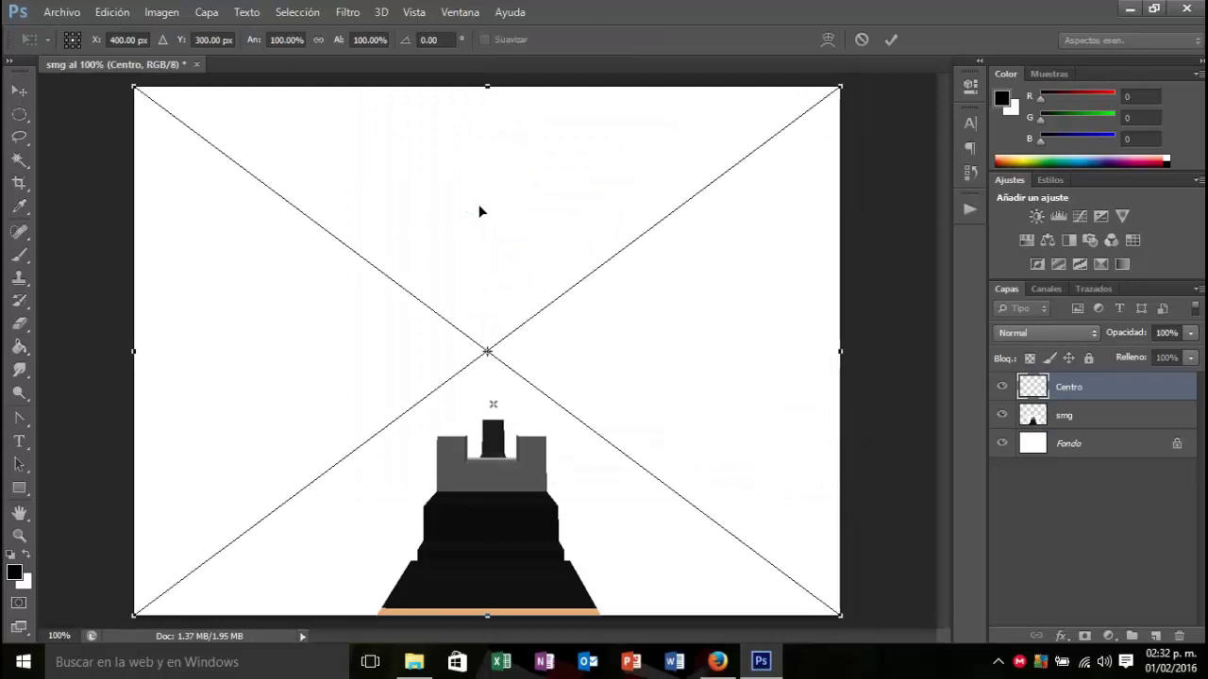
pyautogui.press('g')
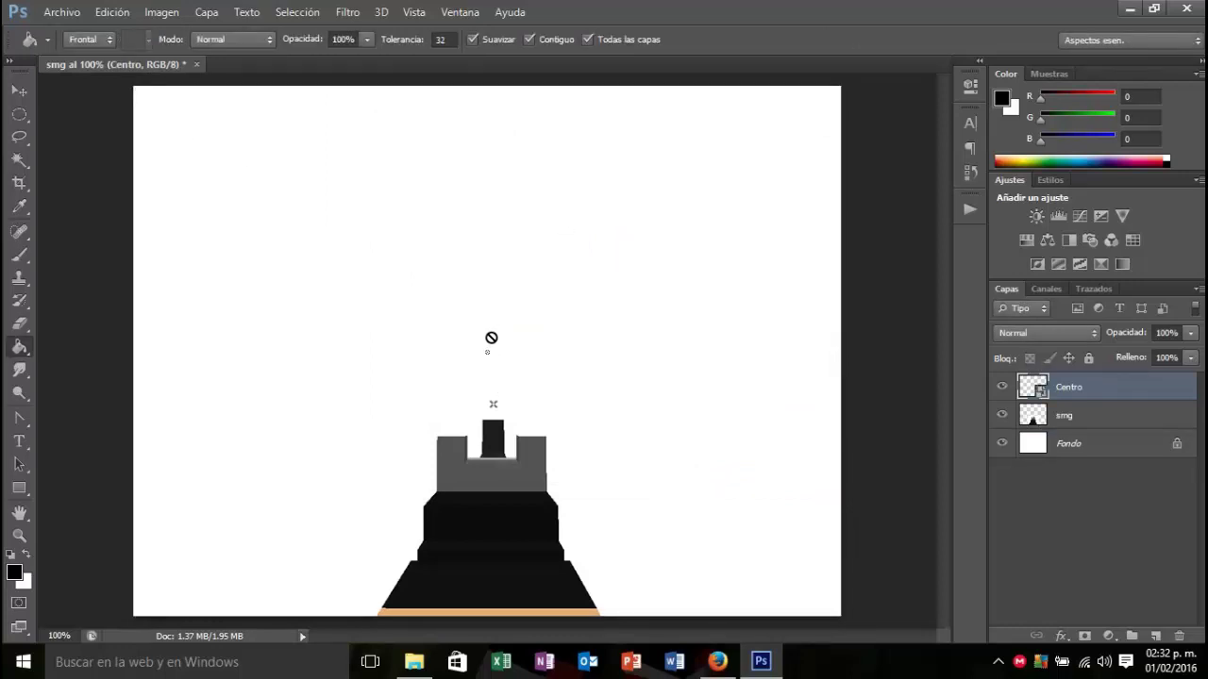
pyautogui.click(488, 352)
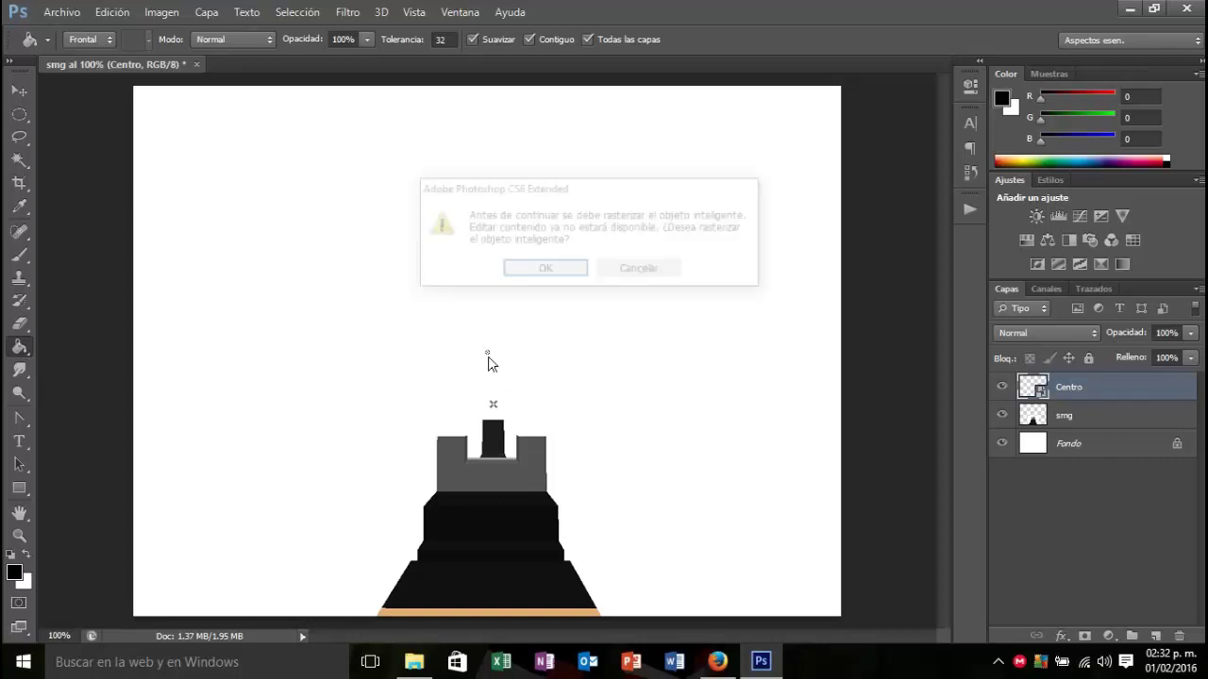
# Step: Rasterize Centro, hide the Fondo and Centro layers, and make smg the active layer
pyautogui.click(541, 272)
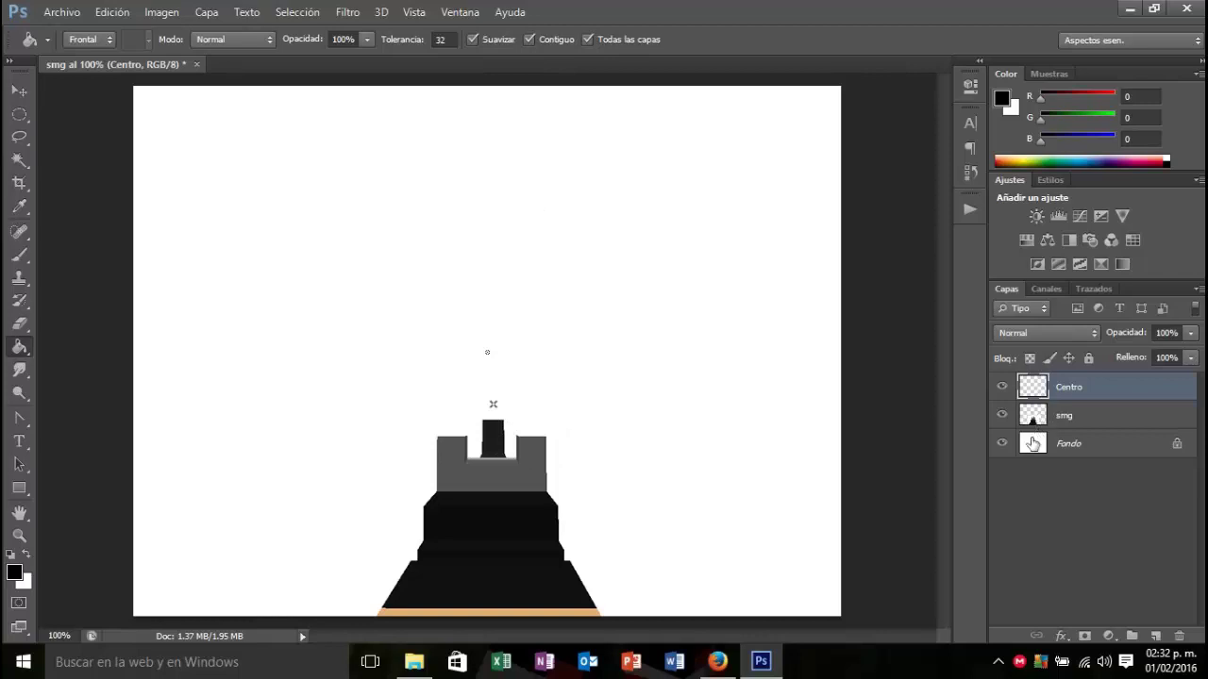
pyautogui.click(1003, 449)
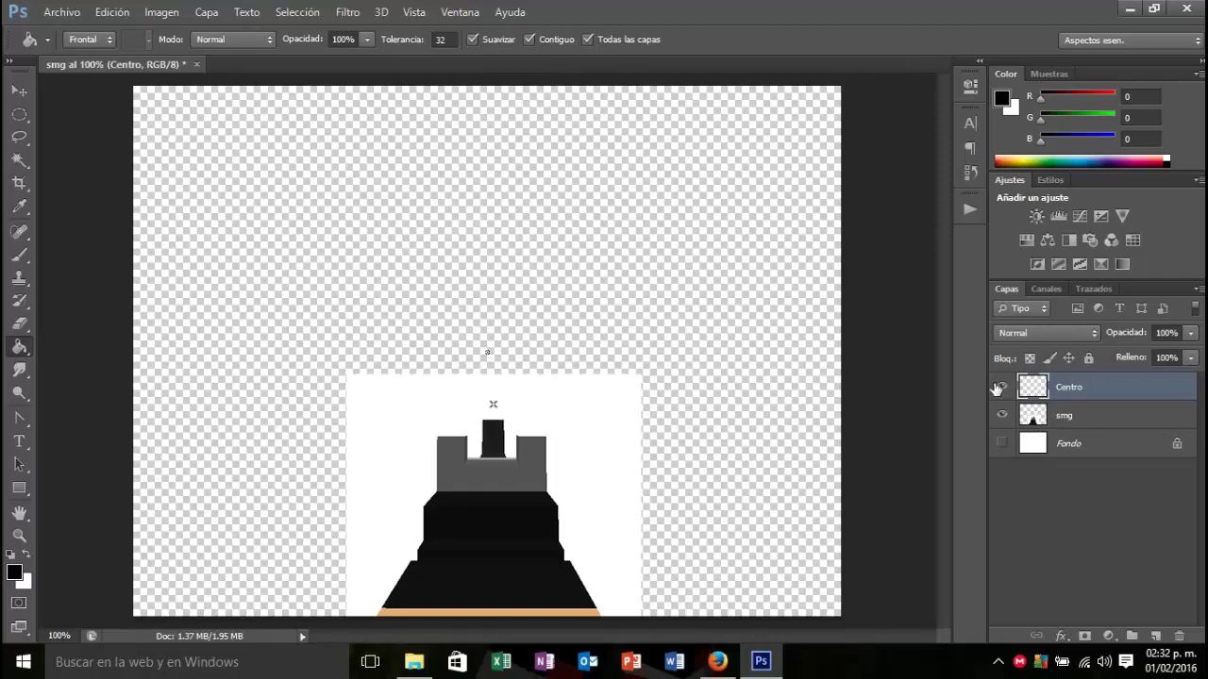
pyautogui.click(1001, 387)
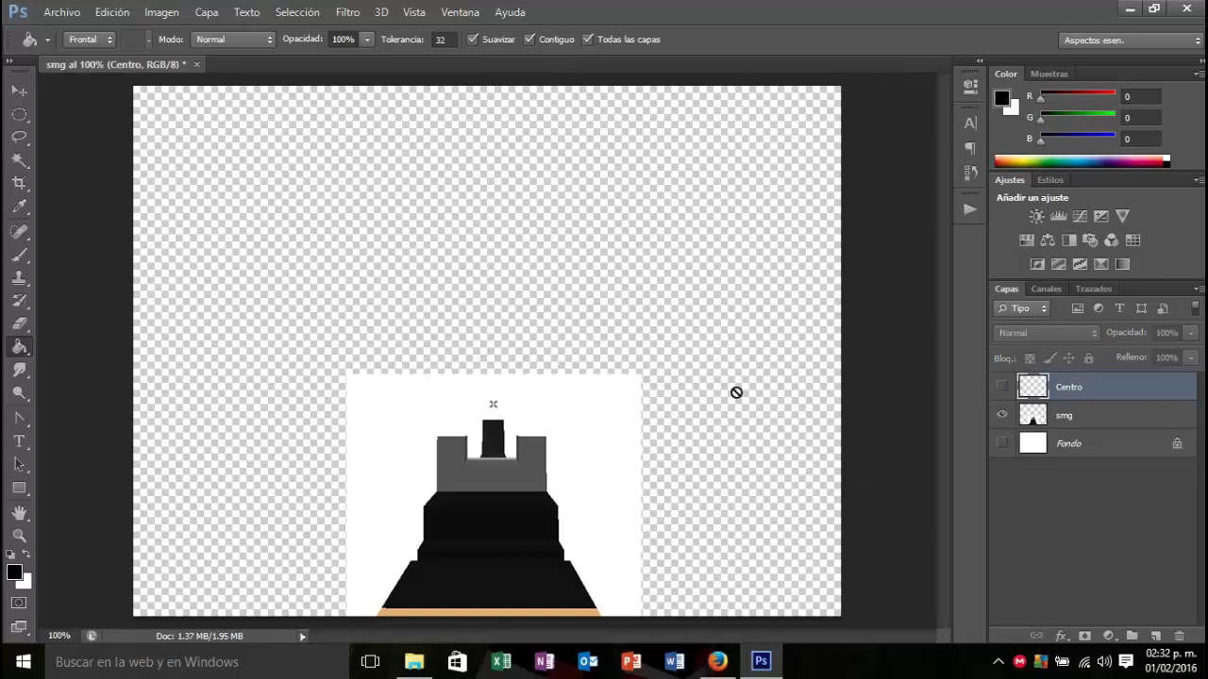
pyautogui.click(695, 368)
pyautogui.click(583, 260)
pyautogui.click(1064, 418)
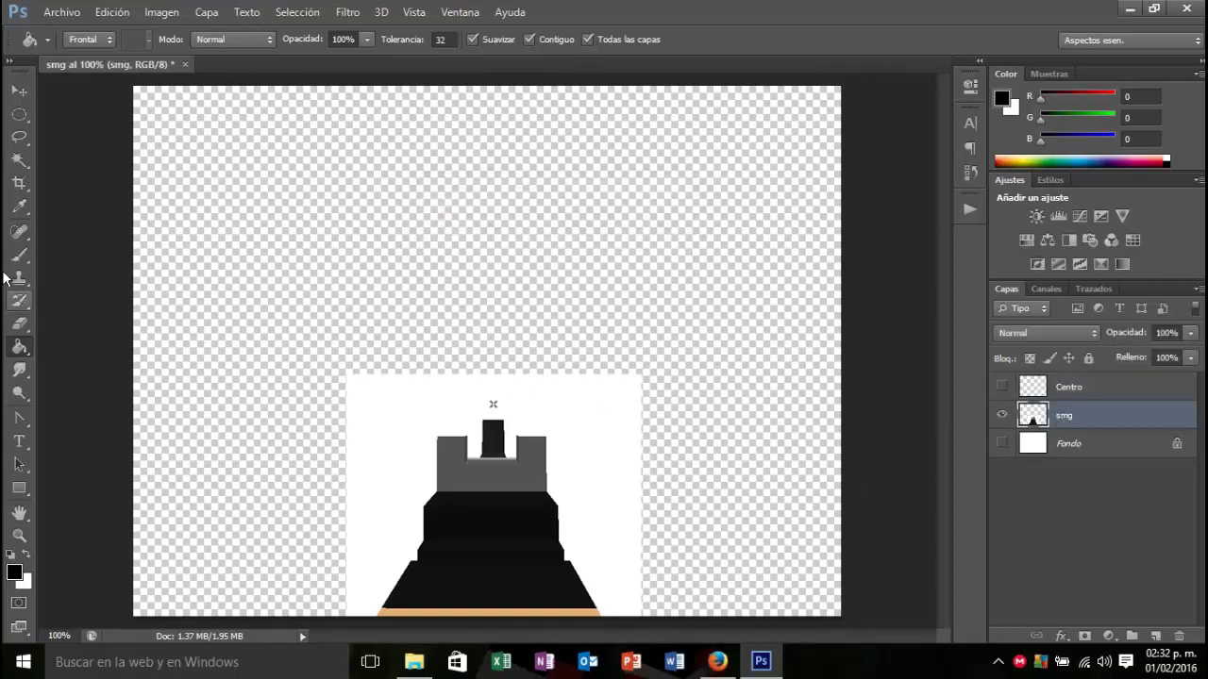
# Step: Delete the white box around the sight using the Magic Wand
pyautogui.click(19, 161)
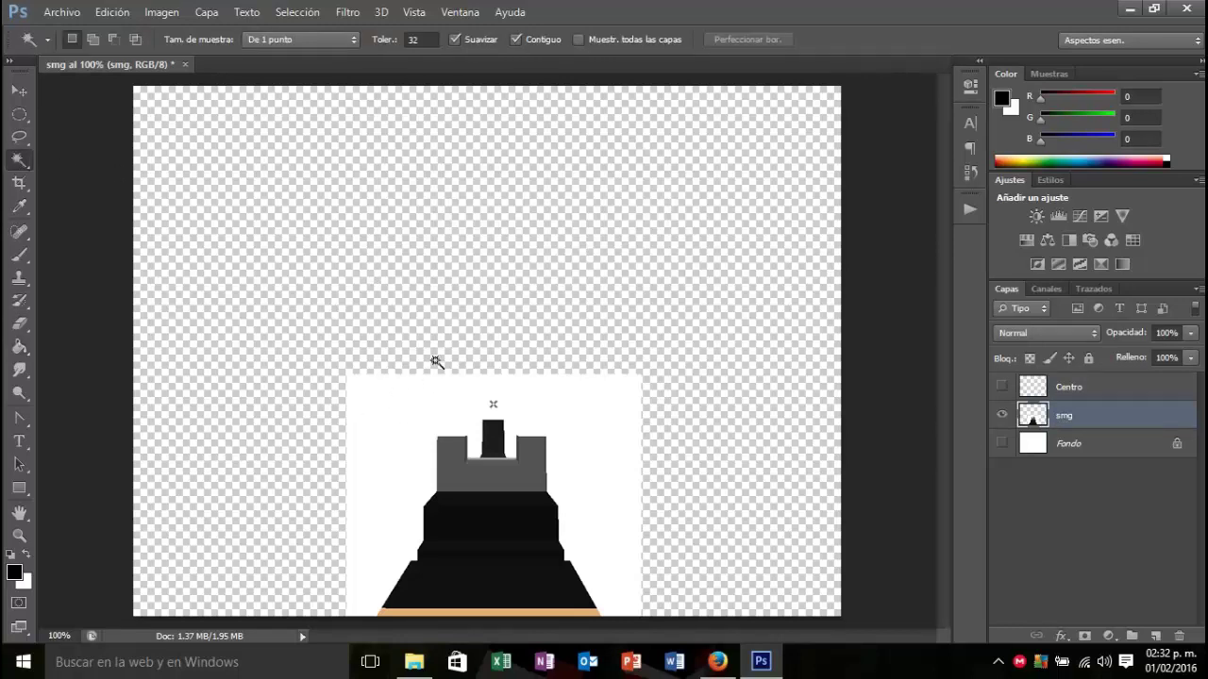
pyautogui.click(403, 405)
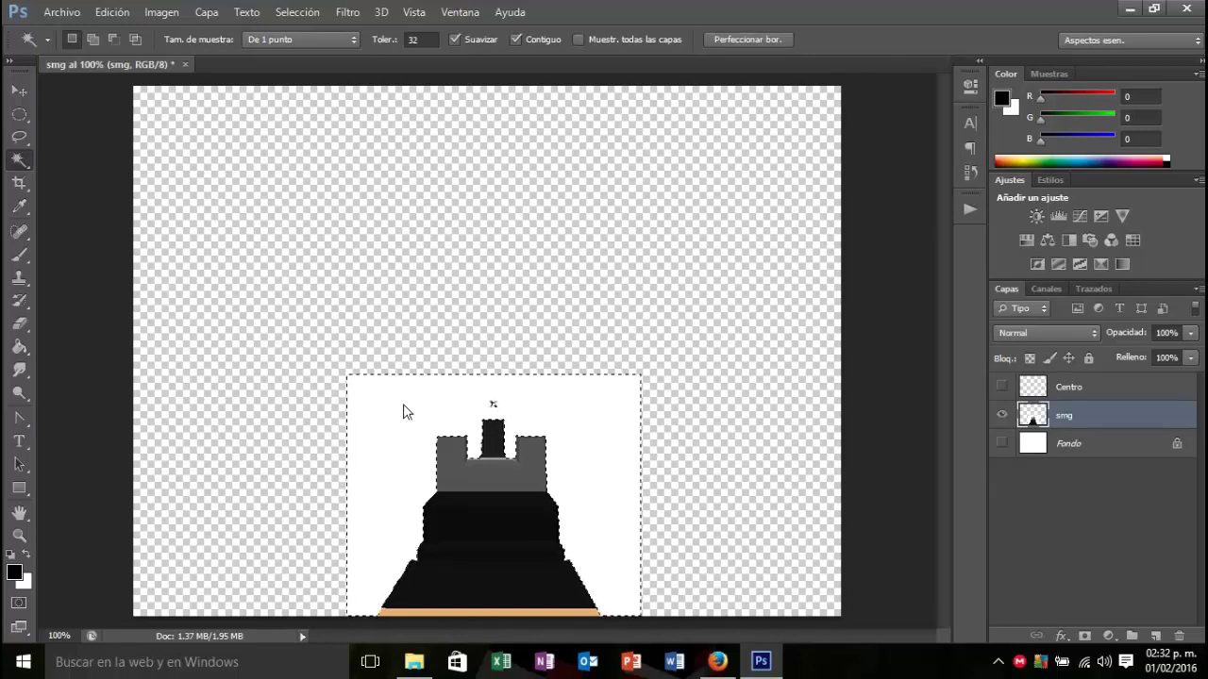
pyautogui.press('Delete')
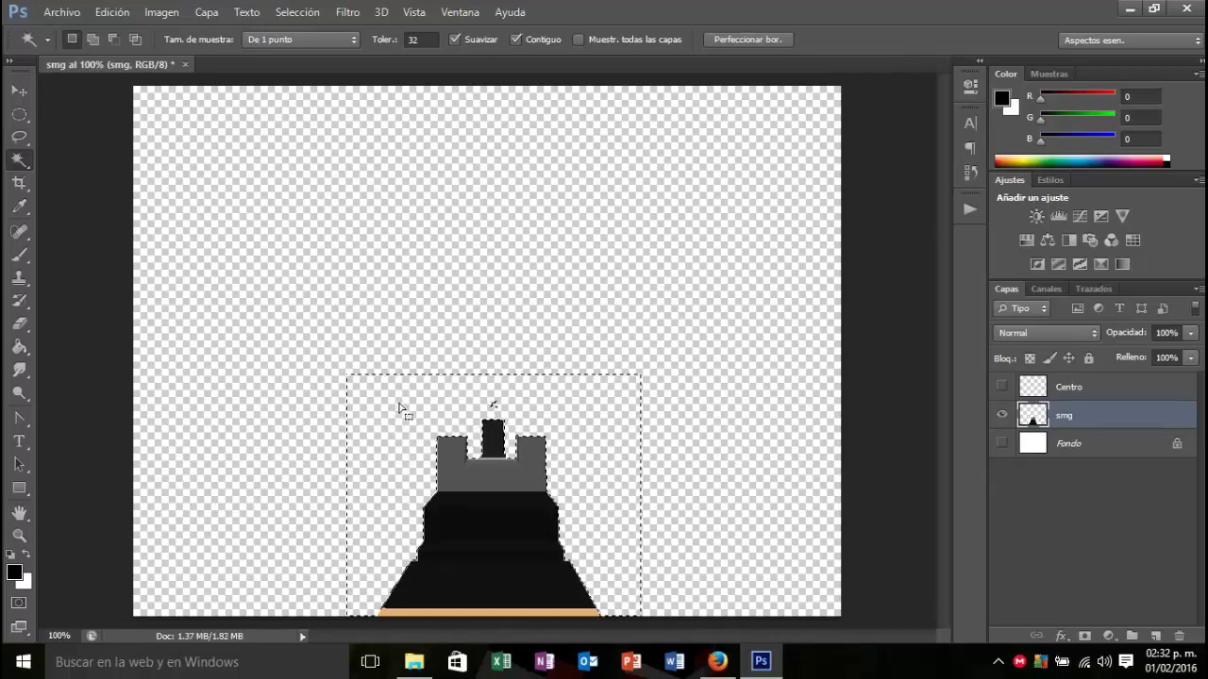
pyautogui.click(224, 294)
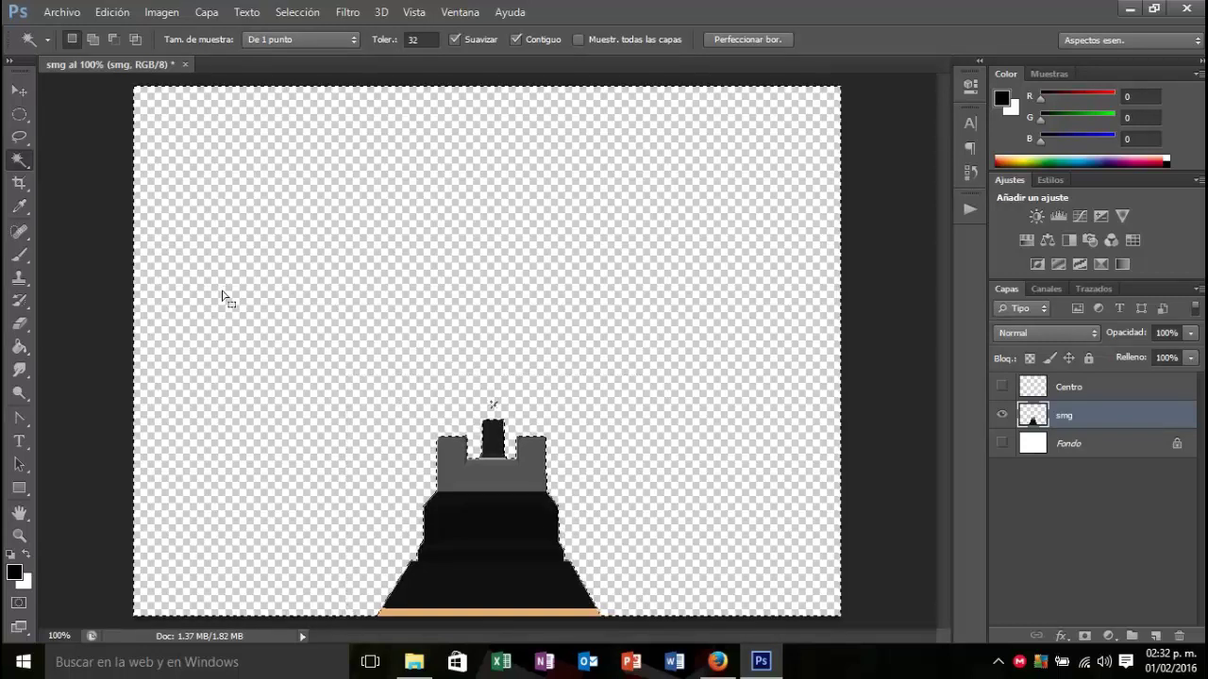
# Step: Lasso and remove the small mark above the sight, then deselect
pyautogui.click(19, 137)
pyautogui.hotkey('ctrl', 'd')
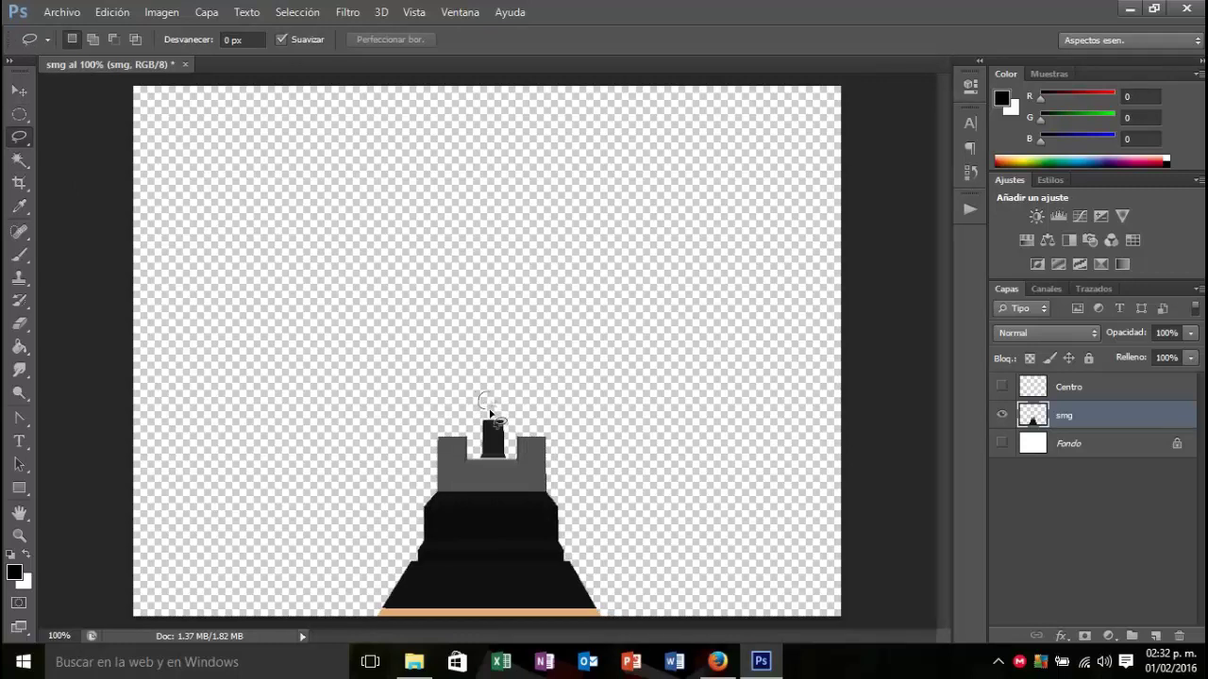
pyautogui.moveTo(492, 391); pyautogui.dragTo(491, 390)
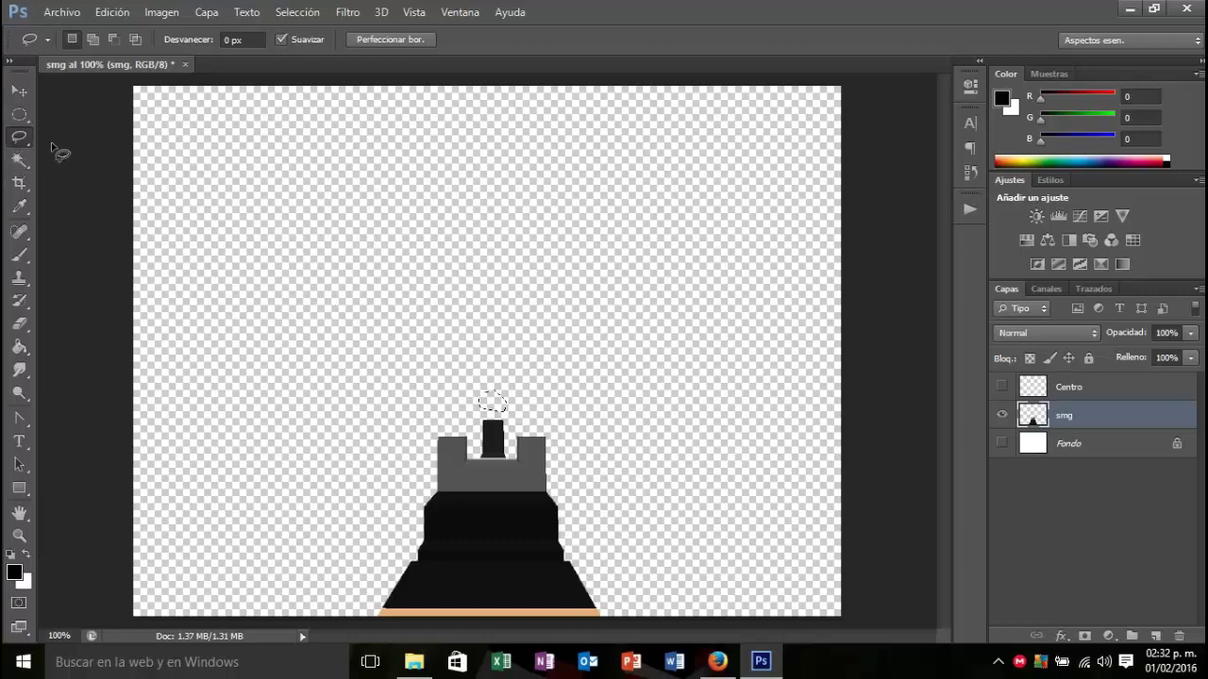
pyautogui.click(116, 185)
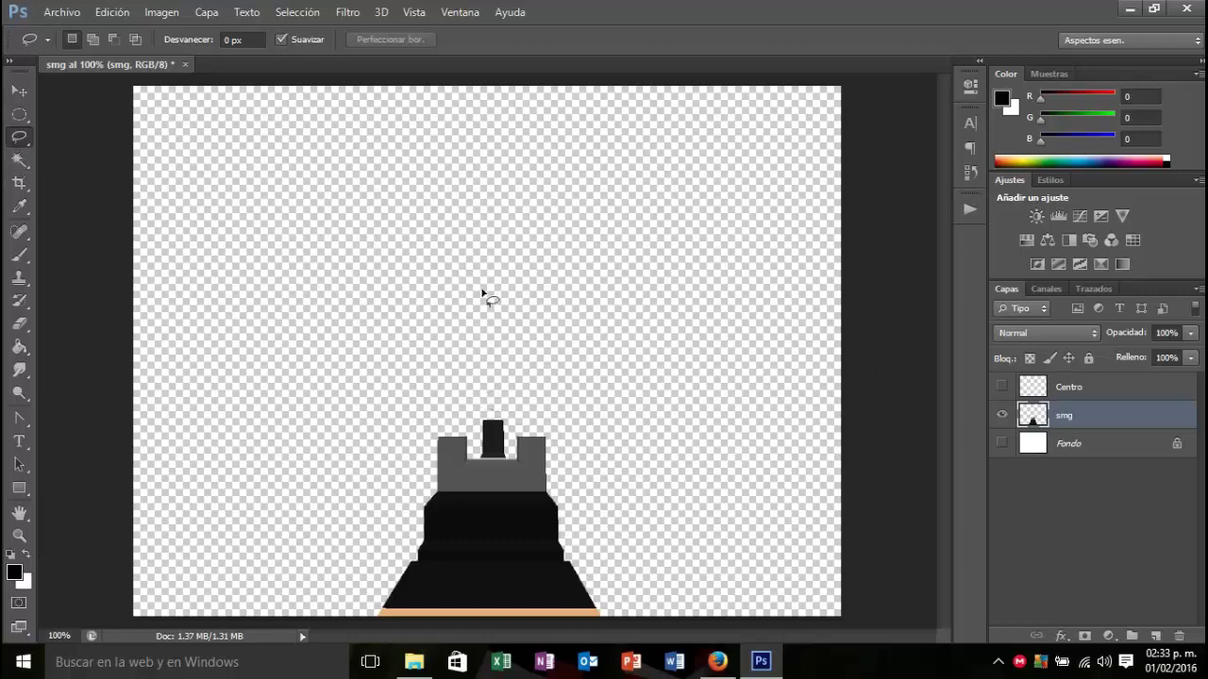
# Step: Scale the sight to about 160% with Por aproximación interpolation, shifting it up-left
pyautogui.hotkey('ctrl', 't')
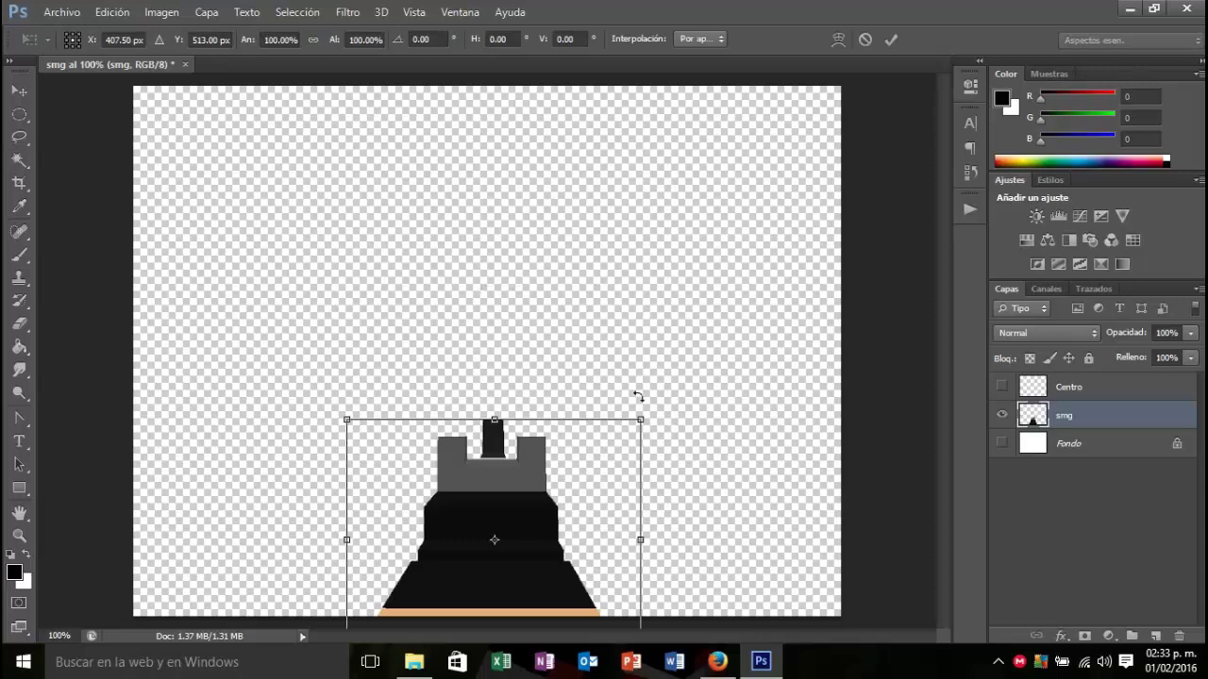
pyautogui.moveTo(647, 416); pyautogui.dragTo(825, 290)
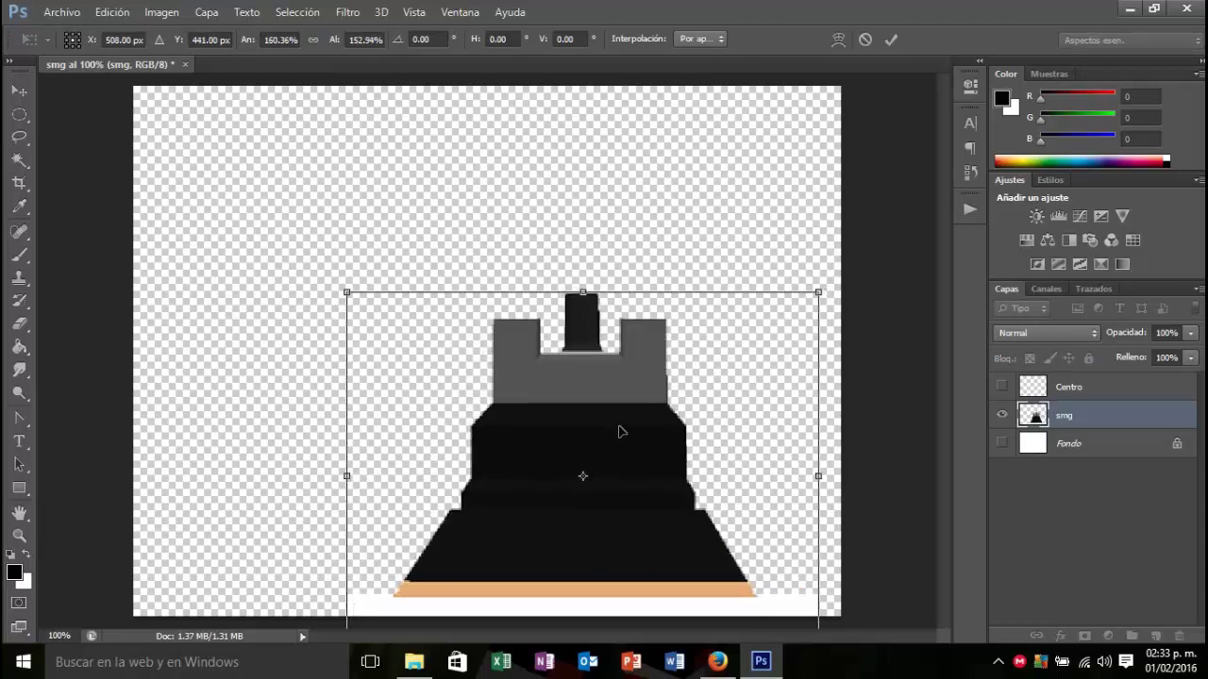
pyautogui.moveTo(620, 431)
pyautogui.mouseDown()
pyautogui.moveTo(582, 349)
pyautogui.moveTo(563, 352)
pyautogui.moveTo(548, 334)
pyautogui.mouseUp()
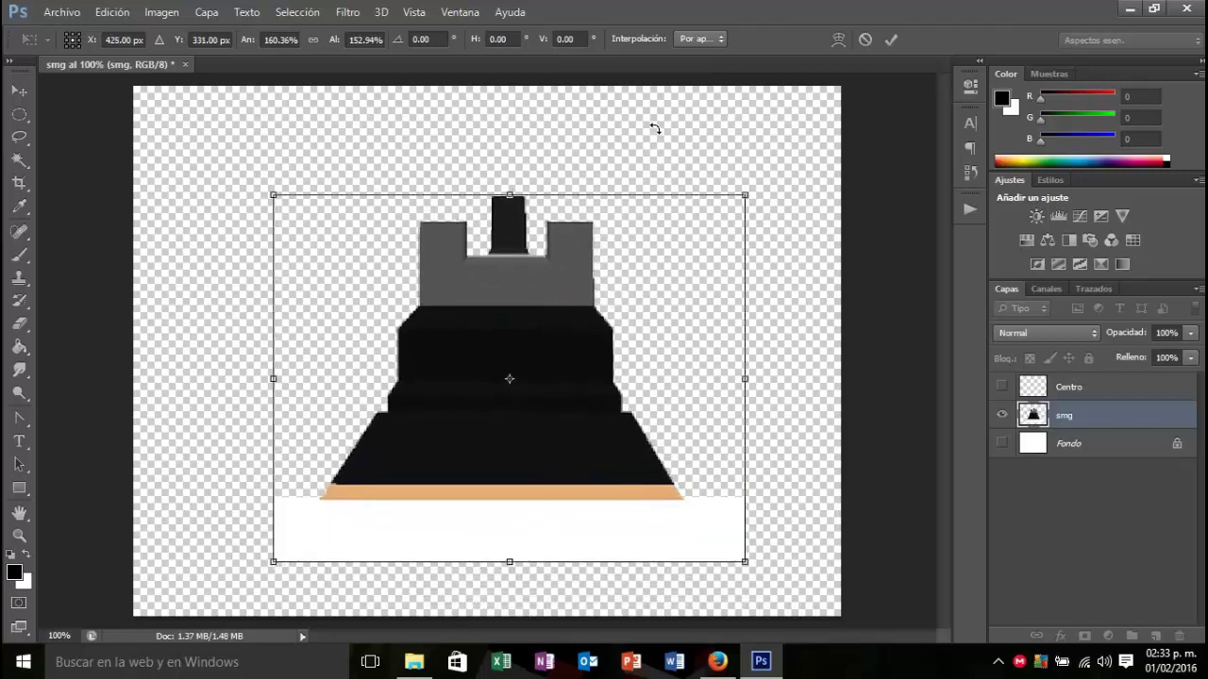
pyautogui.click(722, 39)
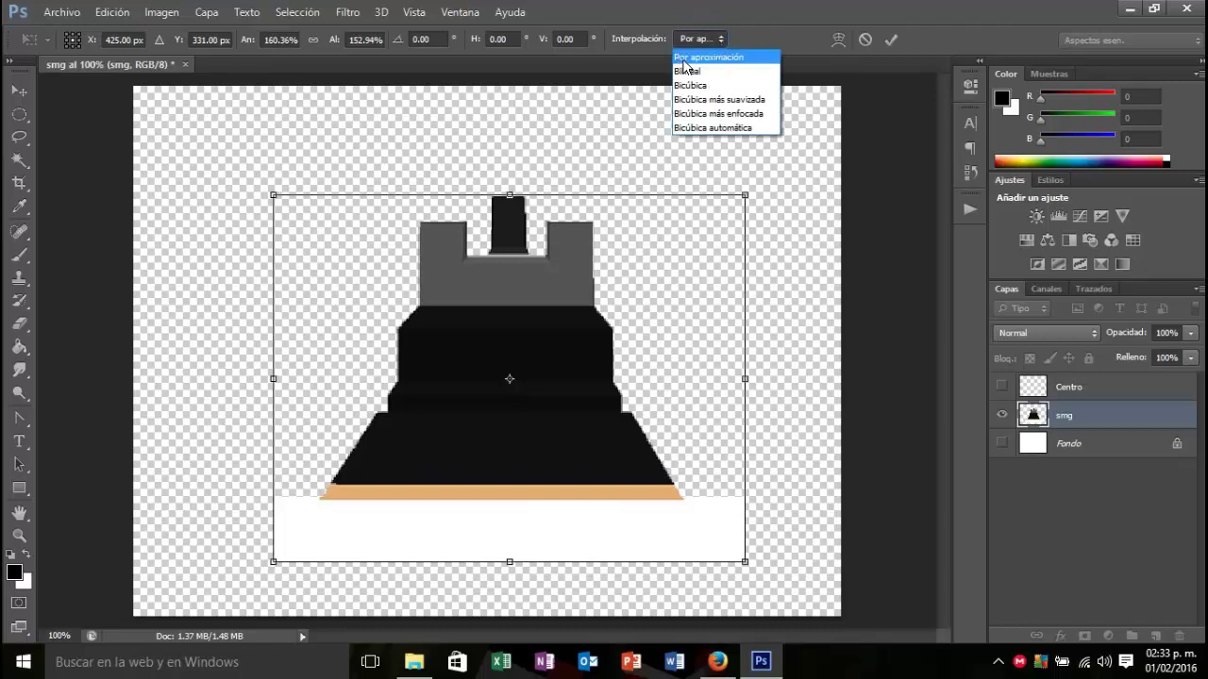
pyautogui.click(684, 59)
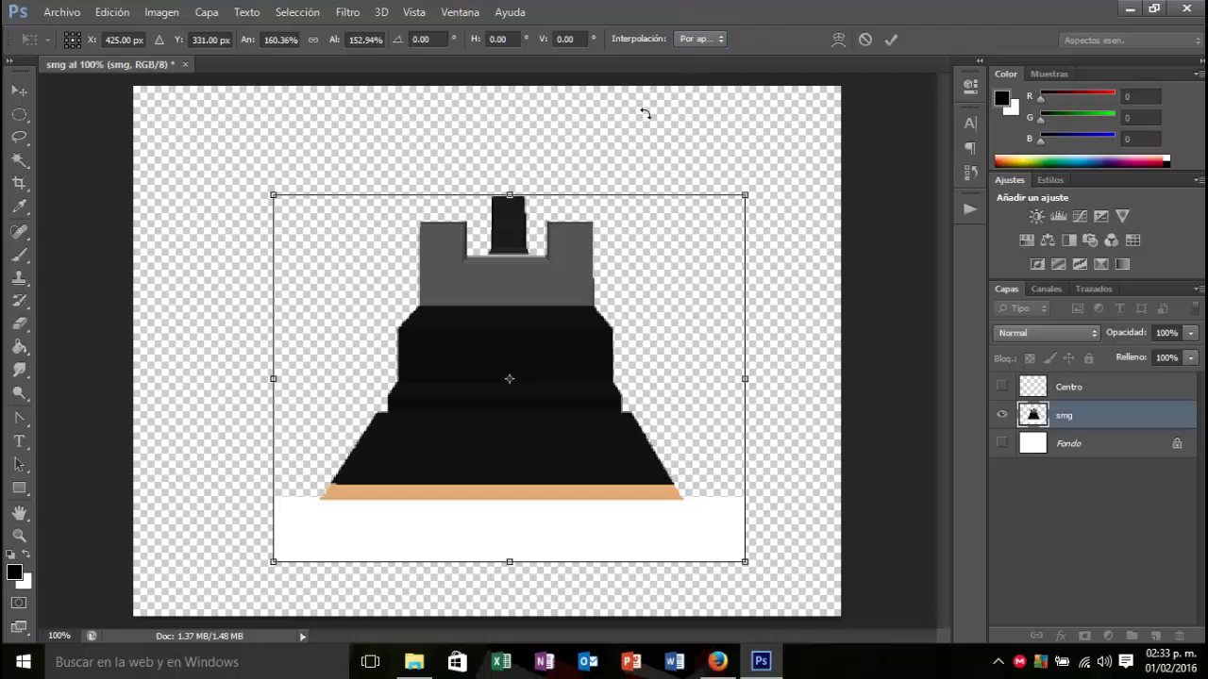
pyautogui.press('Return')
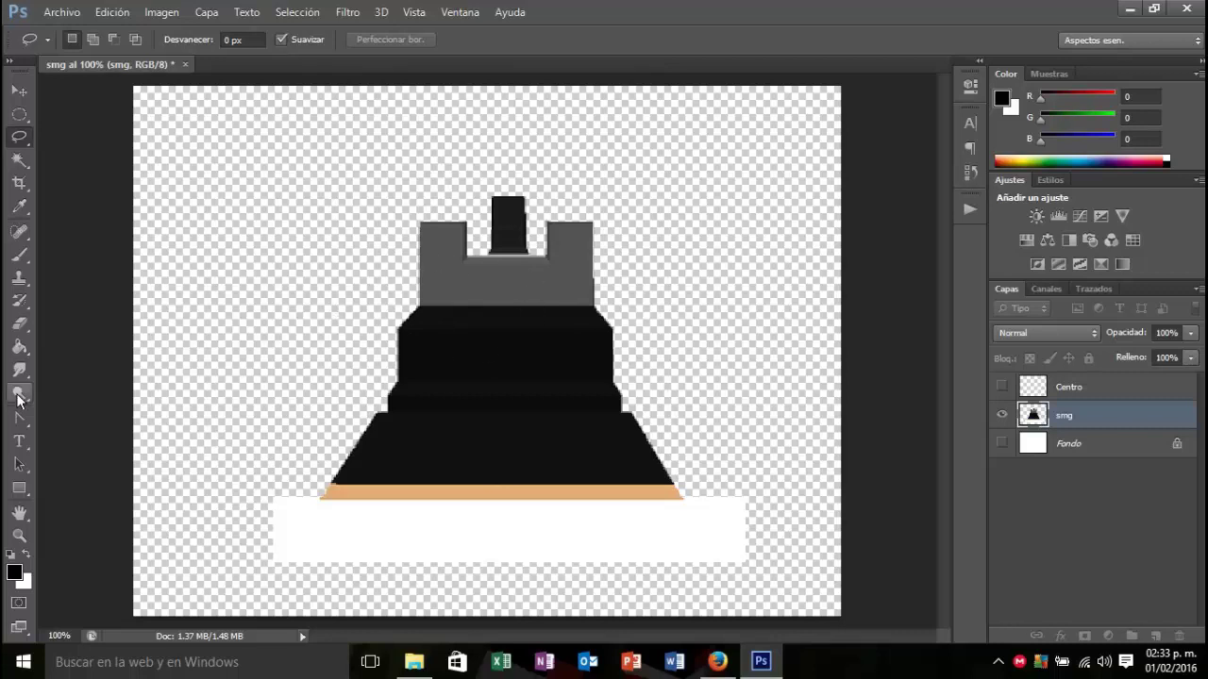
# Step: Delete the white strip beneath the sight with the Magic Wand so it becomes transparent, then deselect
pyautogui.click(20, 158)
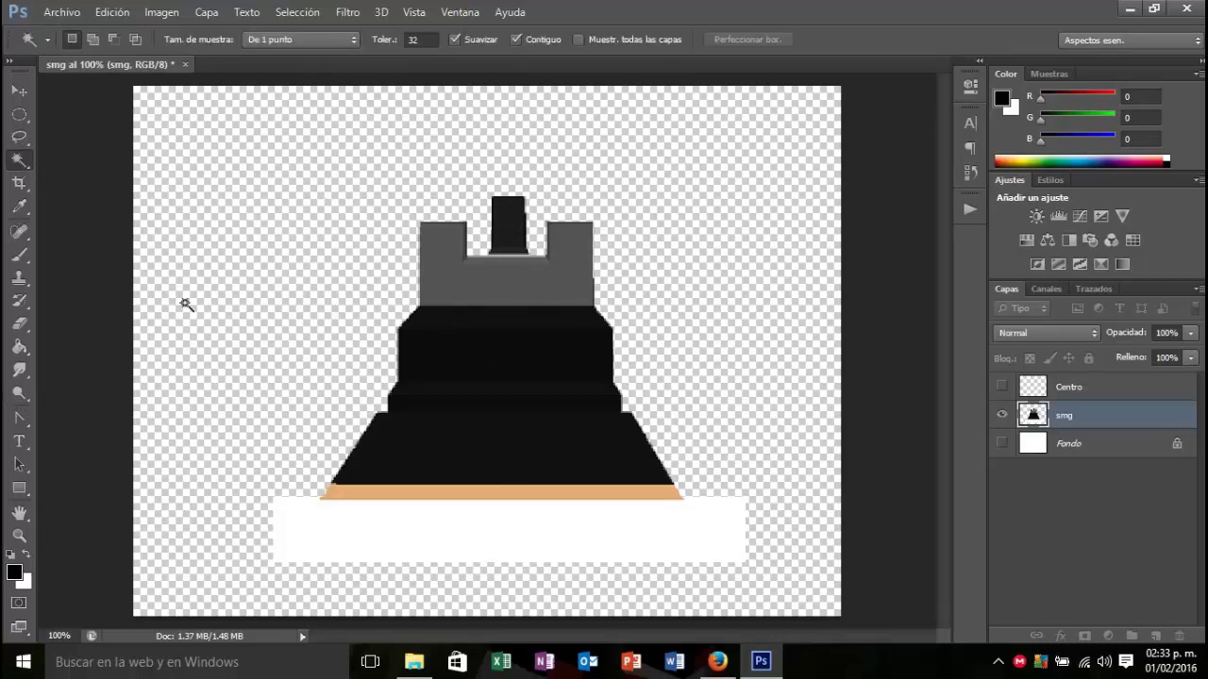
pyautogui.click(416, 513)
pyautogui.press('Delete')
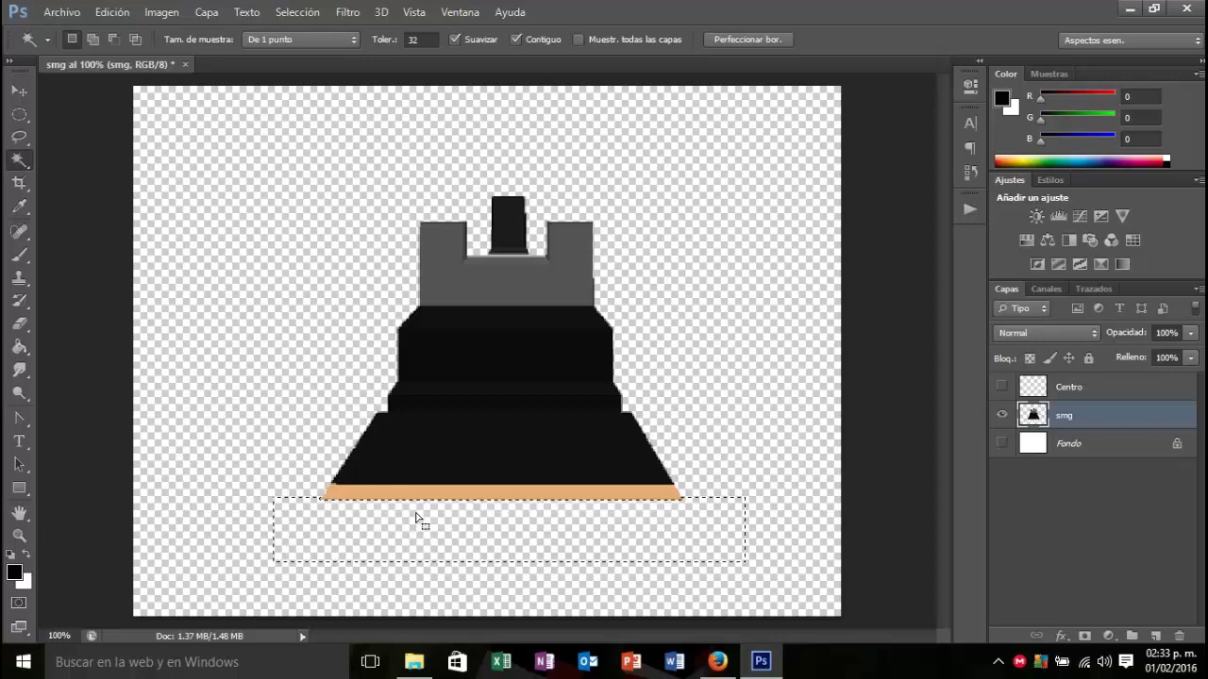
pyautogui.click(717, 486)
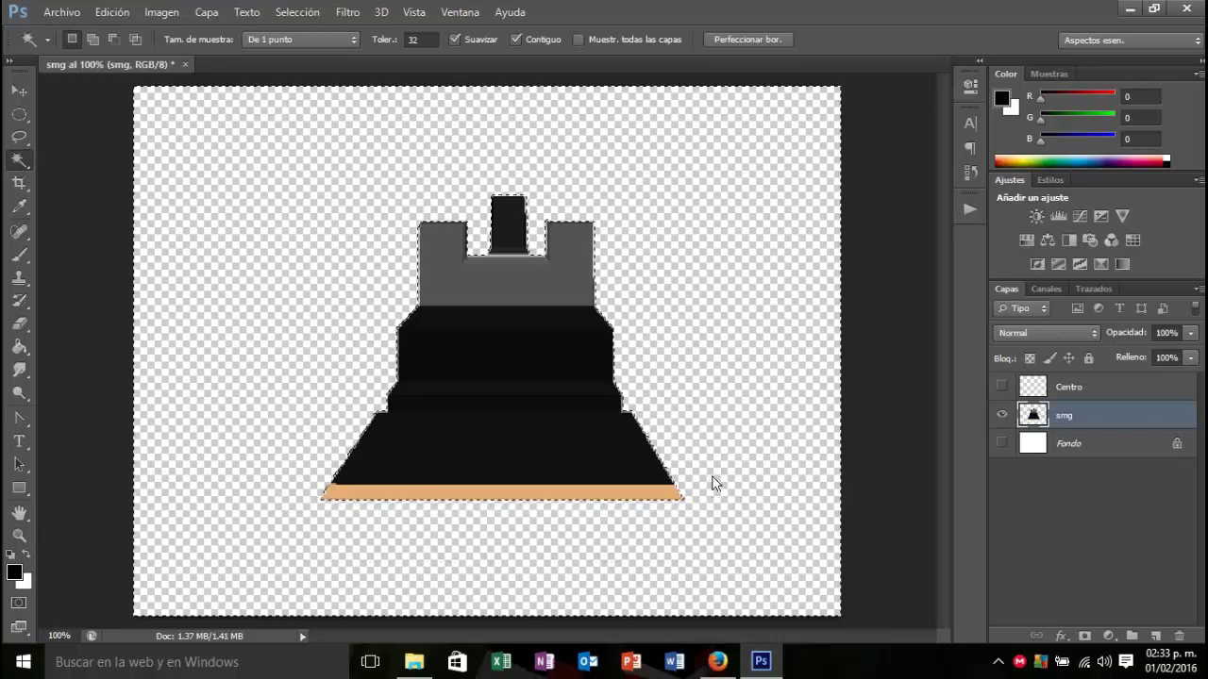
pyautogui.click(18, 137)
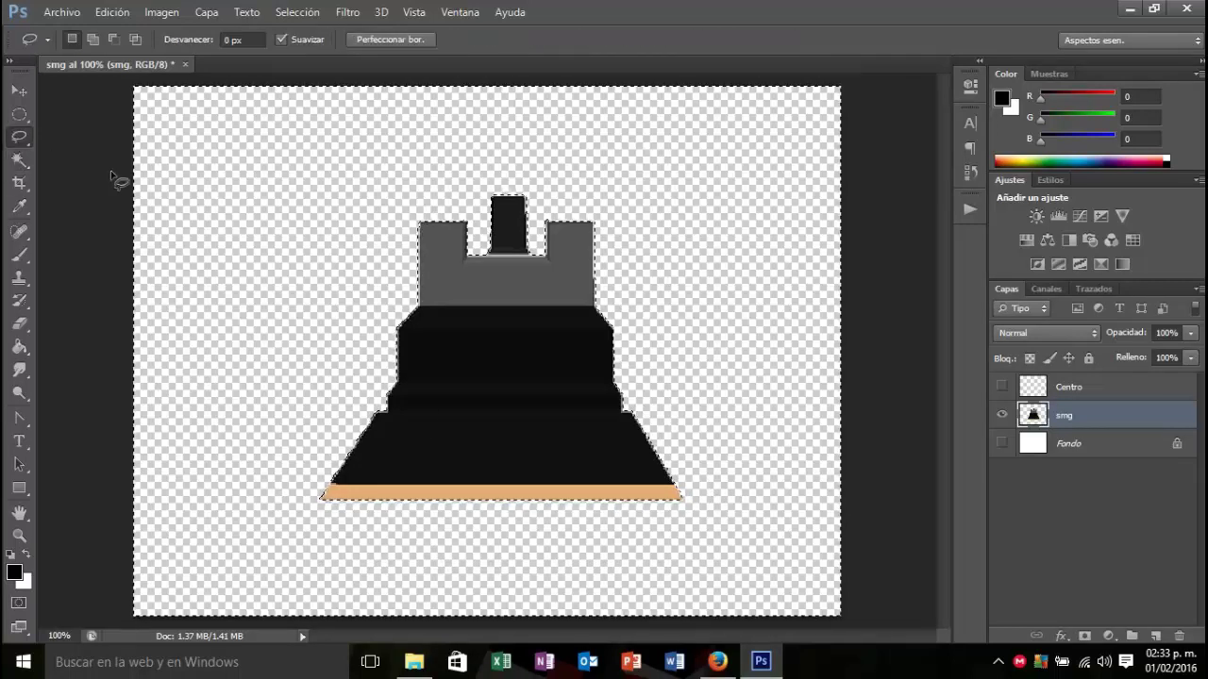
pyautogui.hotkey('ctrl', 'd')
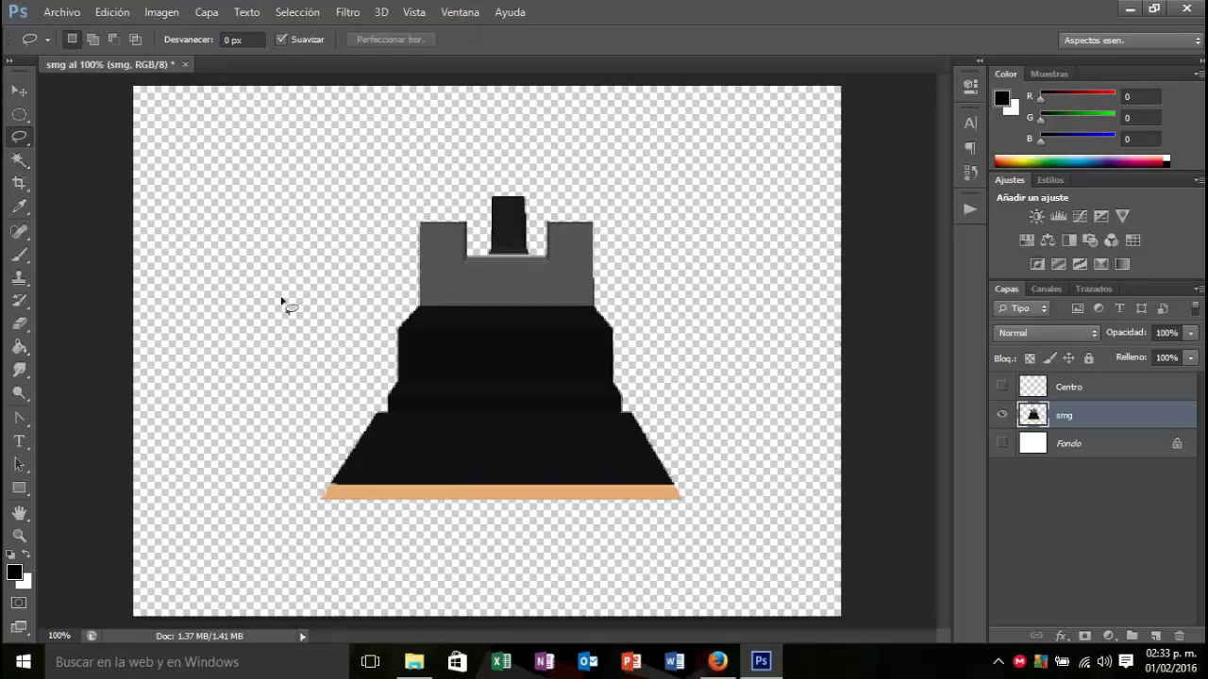
# Step: Move the smg sight down to the bottom of the canvas and show the Centro crosshair layer
pyautogui.hotkey('ctrl', 't')
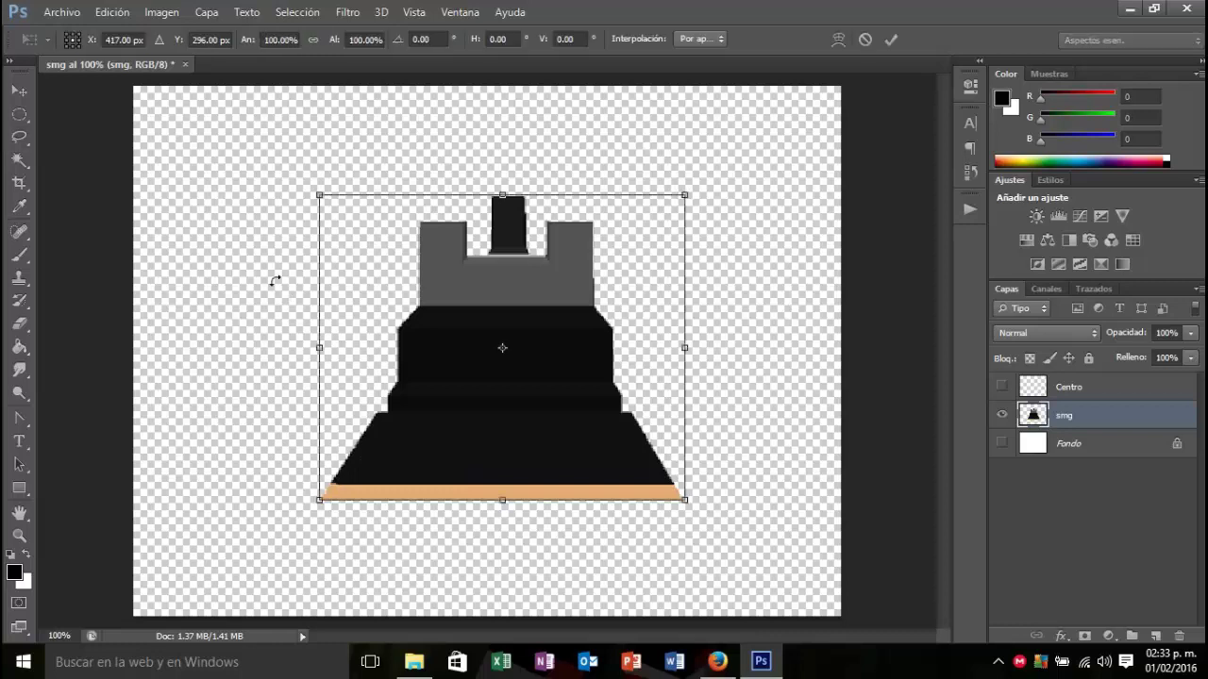
pyautogui.moveTo(572, 404); pyautogui.dragTo(569, 518)
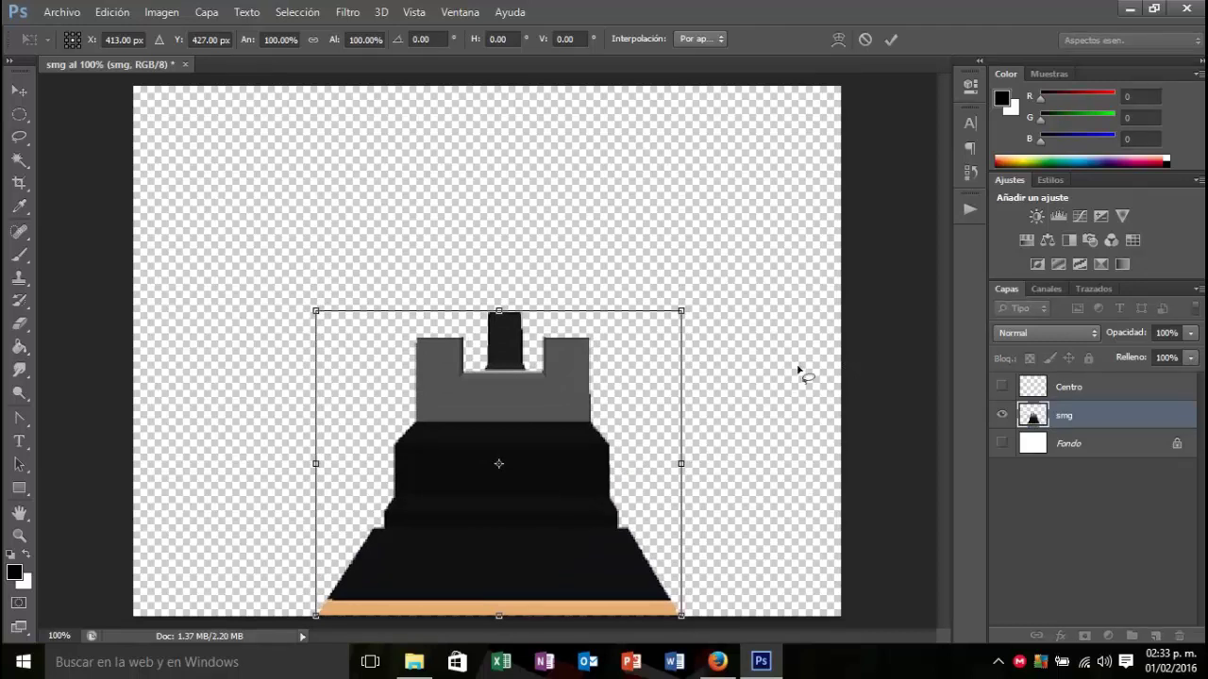
pyautogui.press('Return')
pyautogui.click(1002, 387)
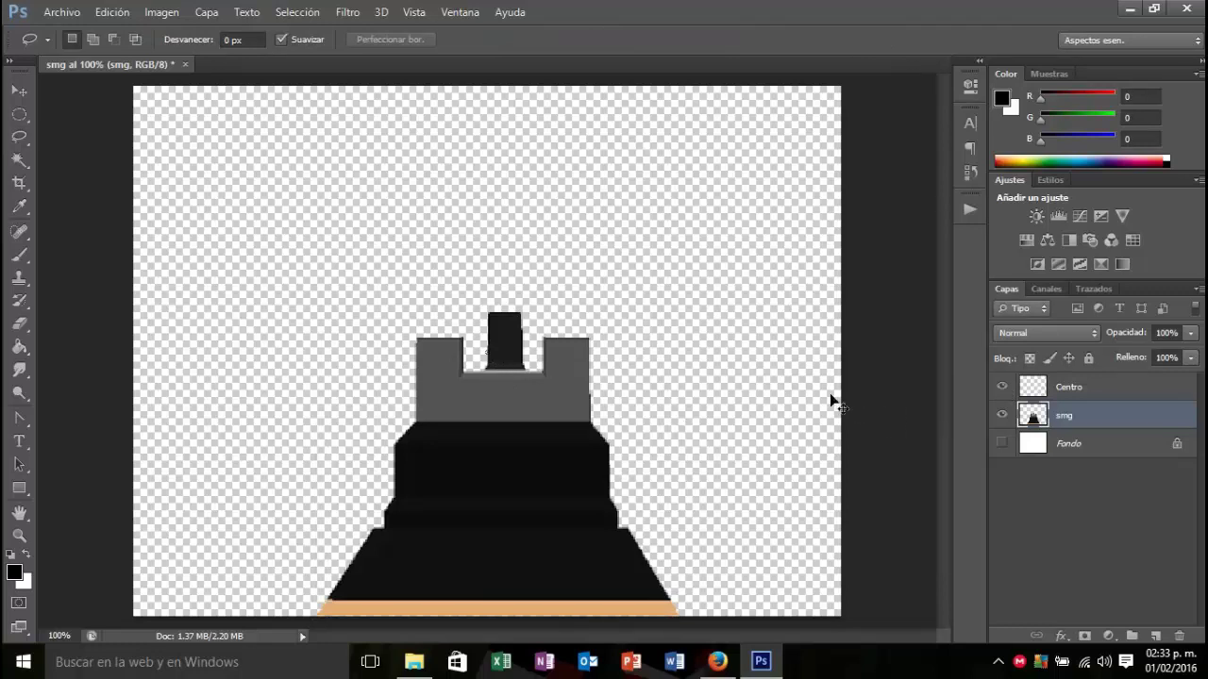
# Step: Scale the sight to about 83% and centre it beneath the crosshair
pyautogui.hotkey('ctrl', 't')
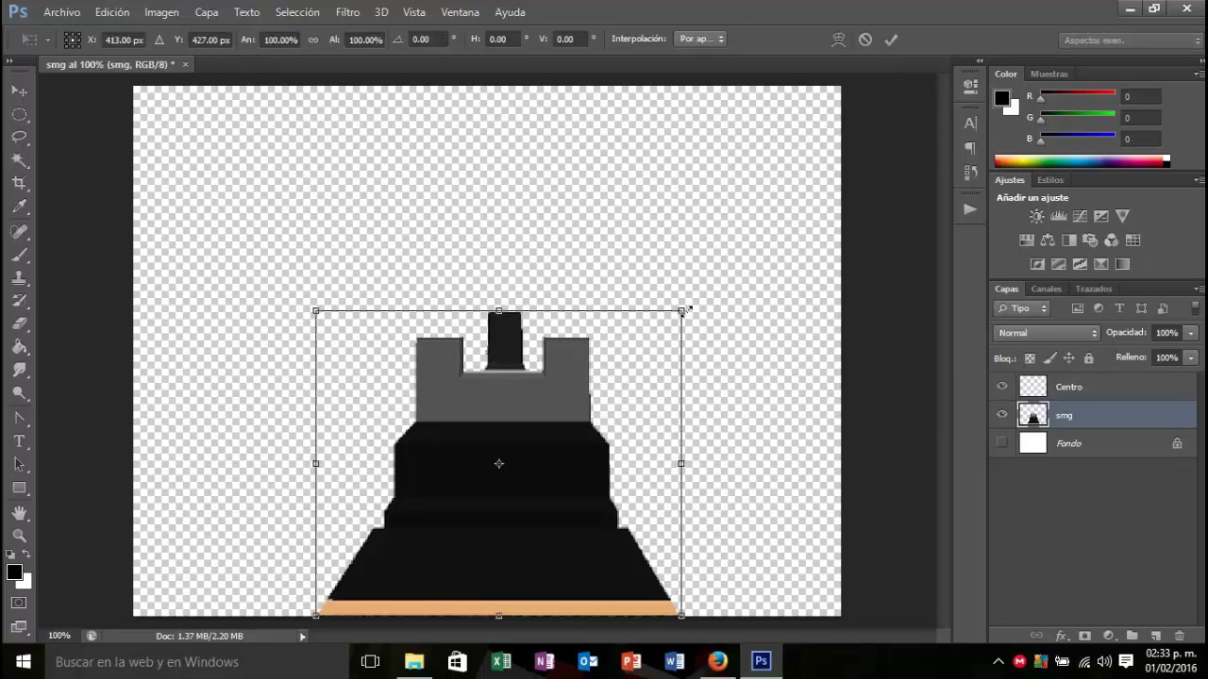
pyautogui.moveTo(686, 310); pyautogui.dragTo(635, 378)
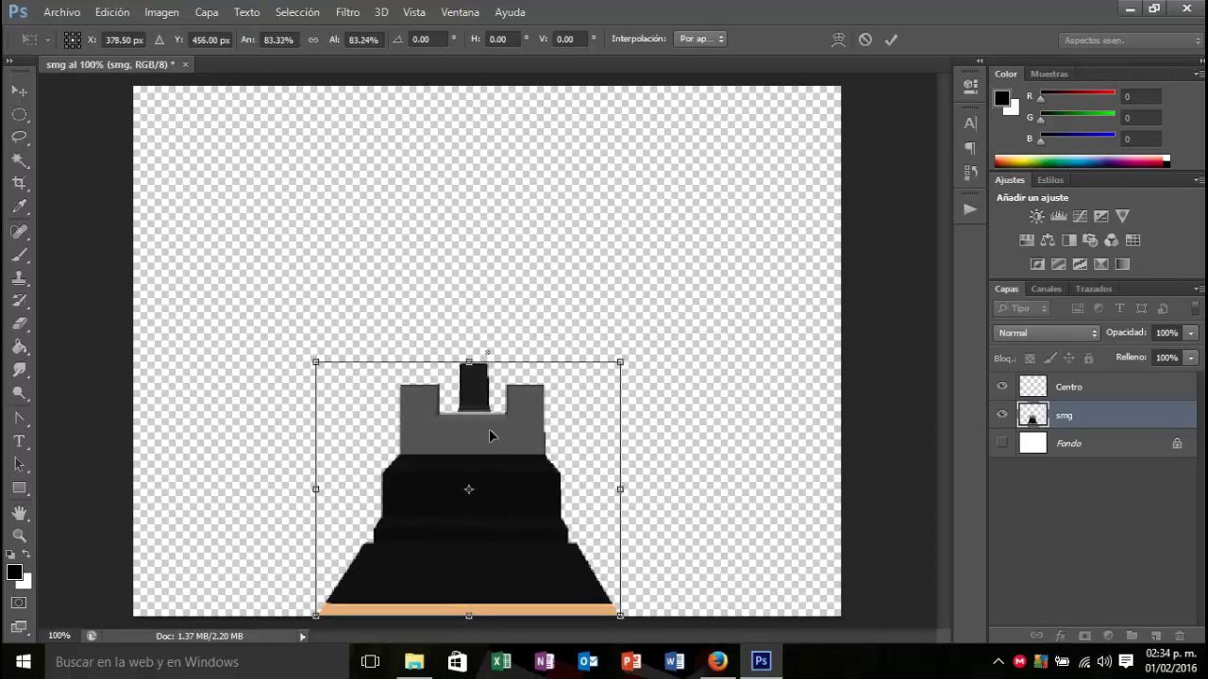
pyautogui.moveTo(491, 431); pyautogui.dragTo(503, 432)
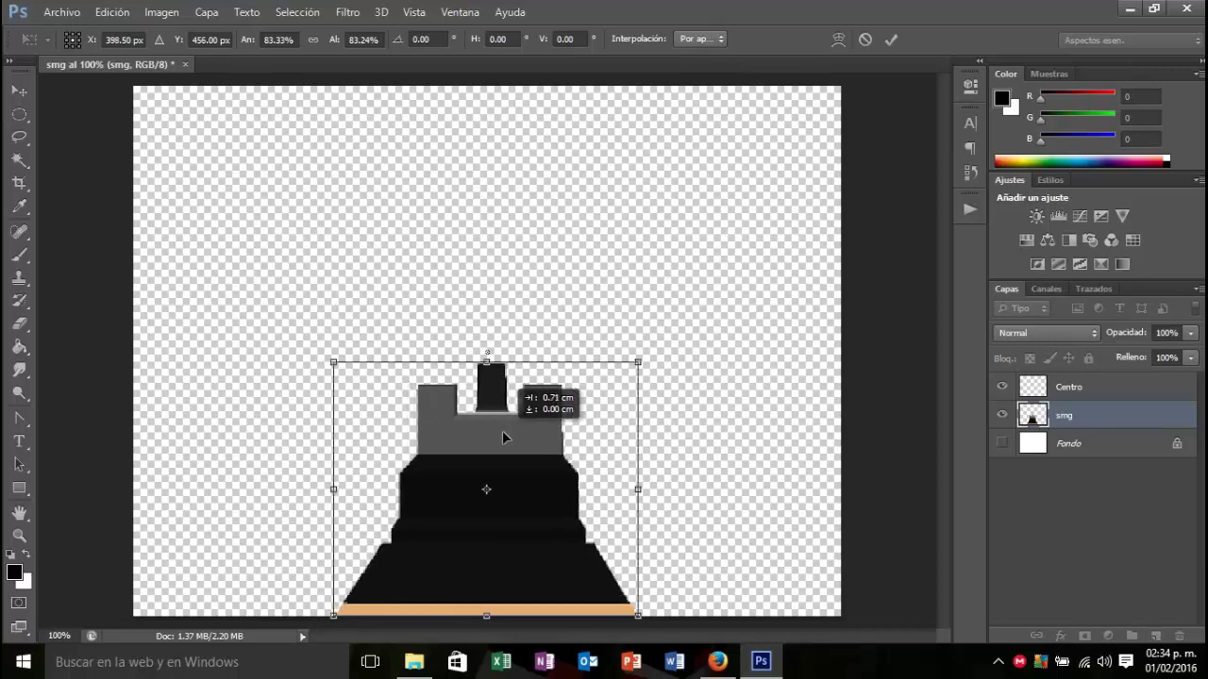
pyautogui.moveTo(502, 438); pyautogui.dragTo(502, 438)
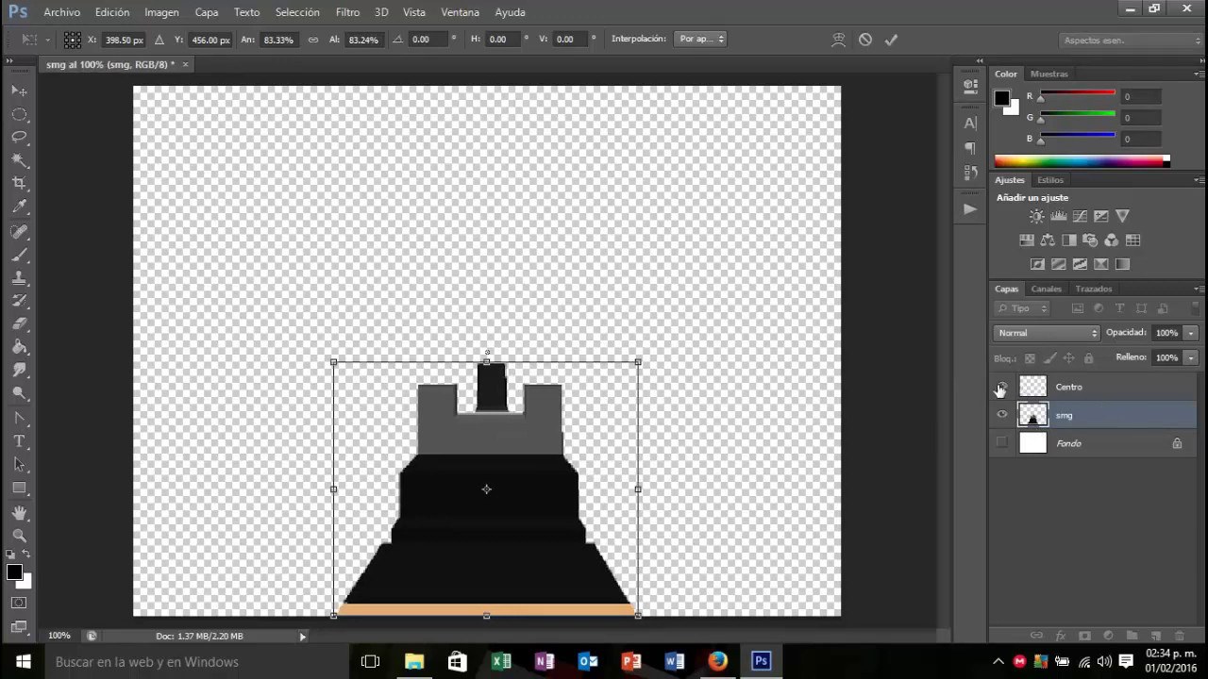
pyautogui.press('Return')
pyautogui.press('l')
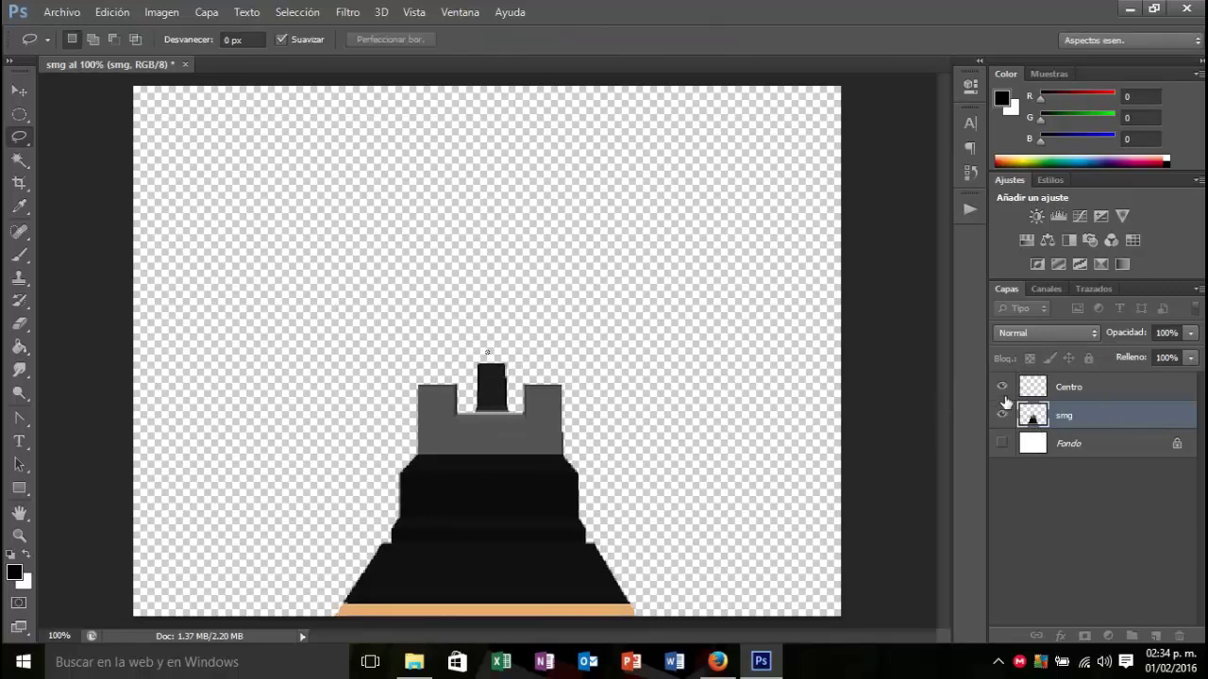
# Step: With Centro hidden, shift the sight a few pixels left, then show Centro again
pyautogui.click(1003, 388)
pyautogui.hotkey('ctrl', 't')
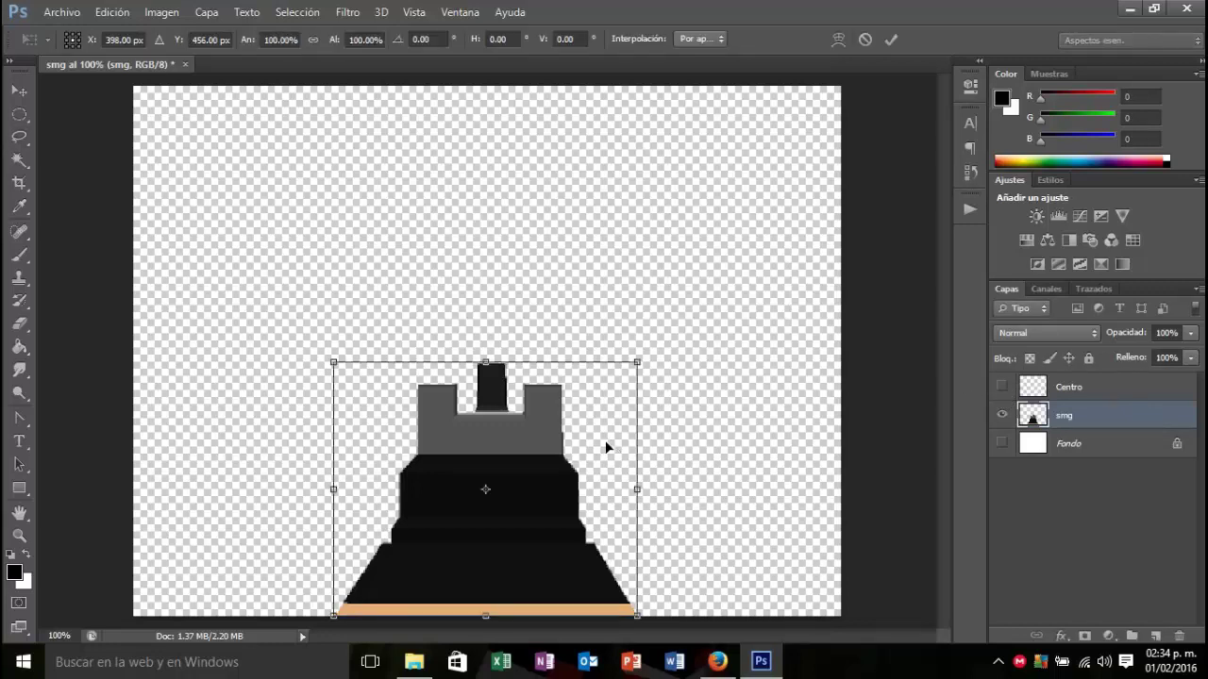
pyautogui.moveTo(528, 415); pyautogui.dragTo(523, 415)
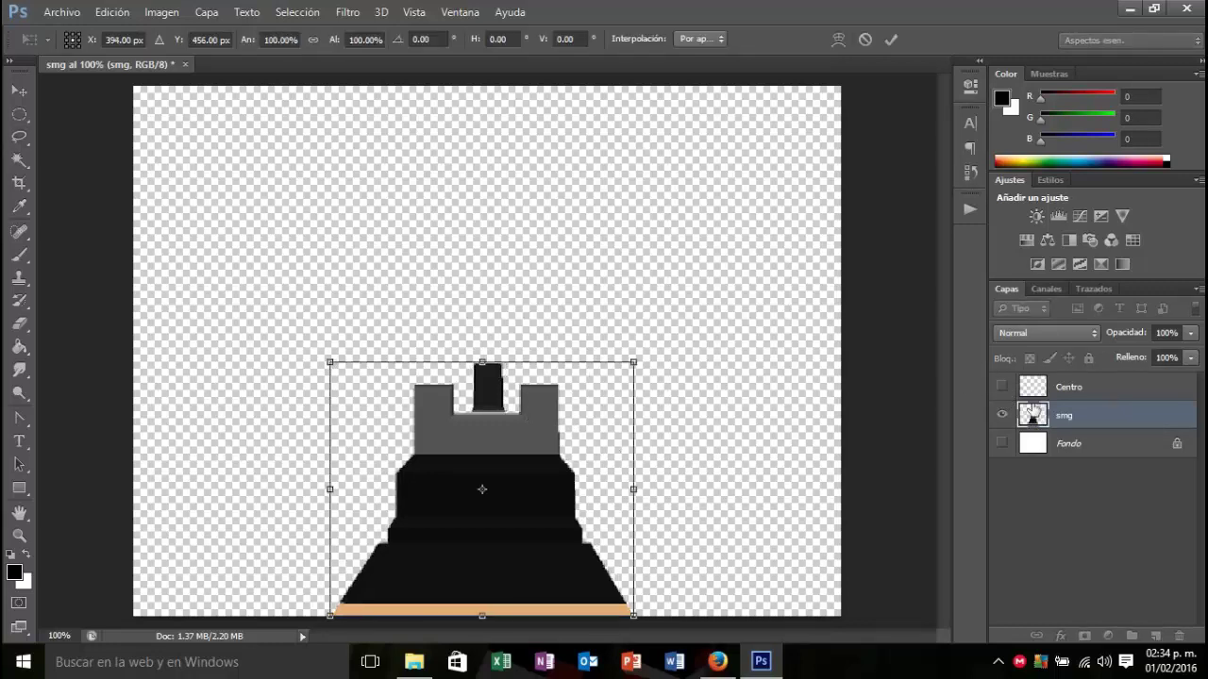
pyautogui.press('Return')
pyautogui.press('l')
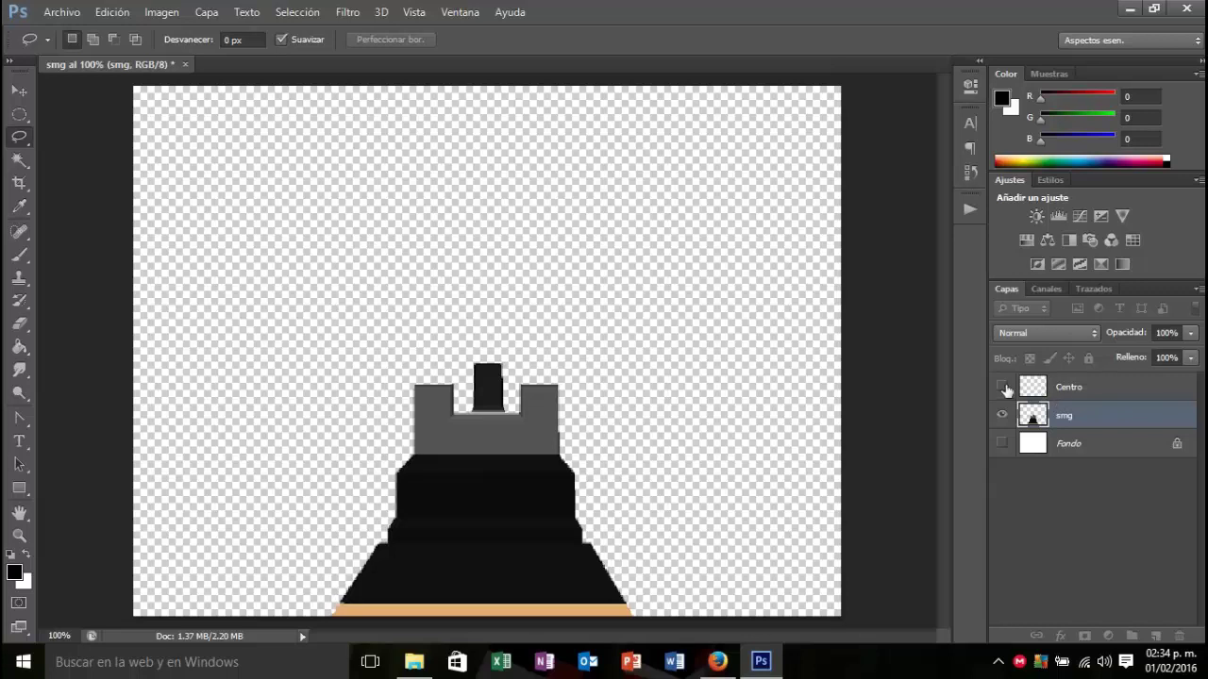
pyautogui.click(1003, 388)
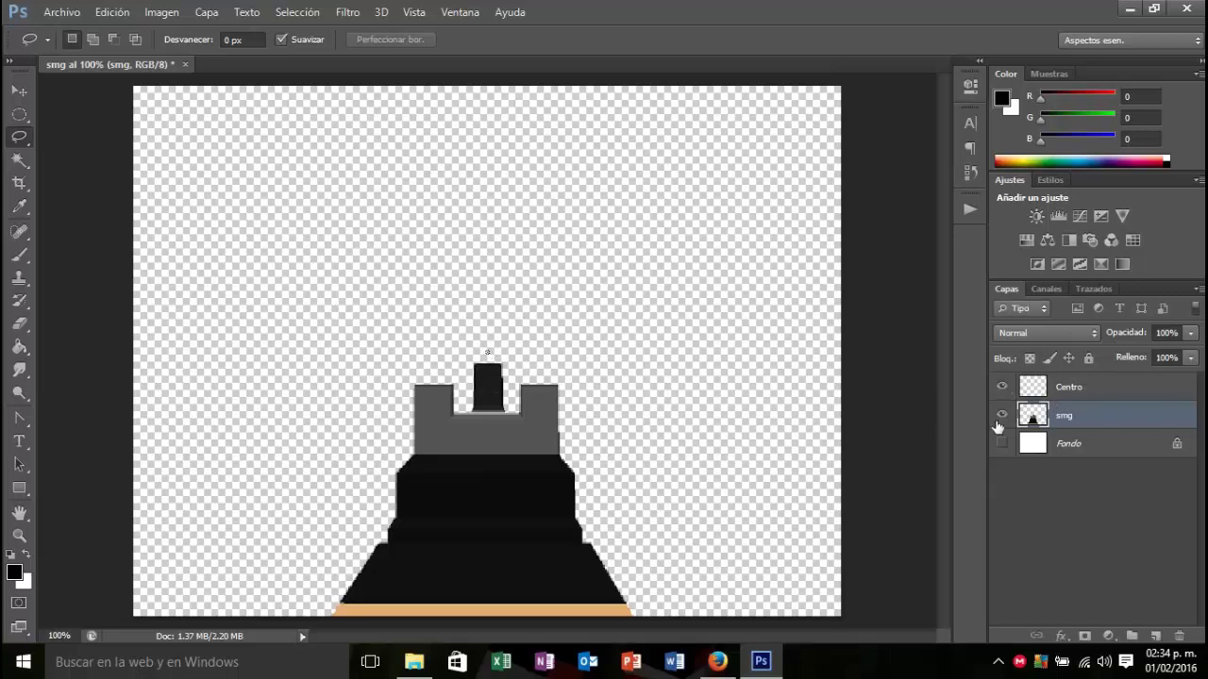
# Step: Delete the white Fondo background layer, leaving only Centro and smg
pyautogui.click(1001, 443)
pyautogui.click(1001, 443)
pyautogui.moveTo(1123, 451); pyautogui.dragTo(1180, 637)
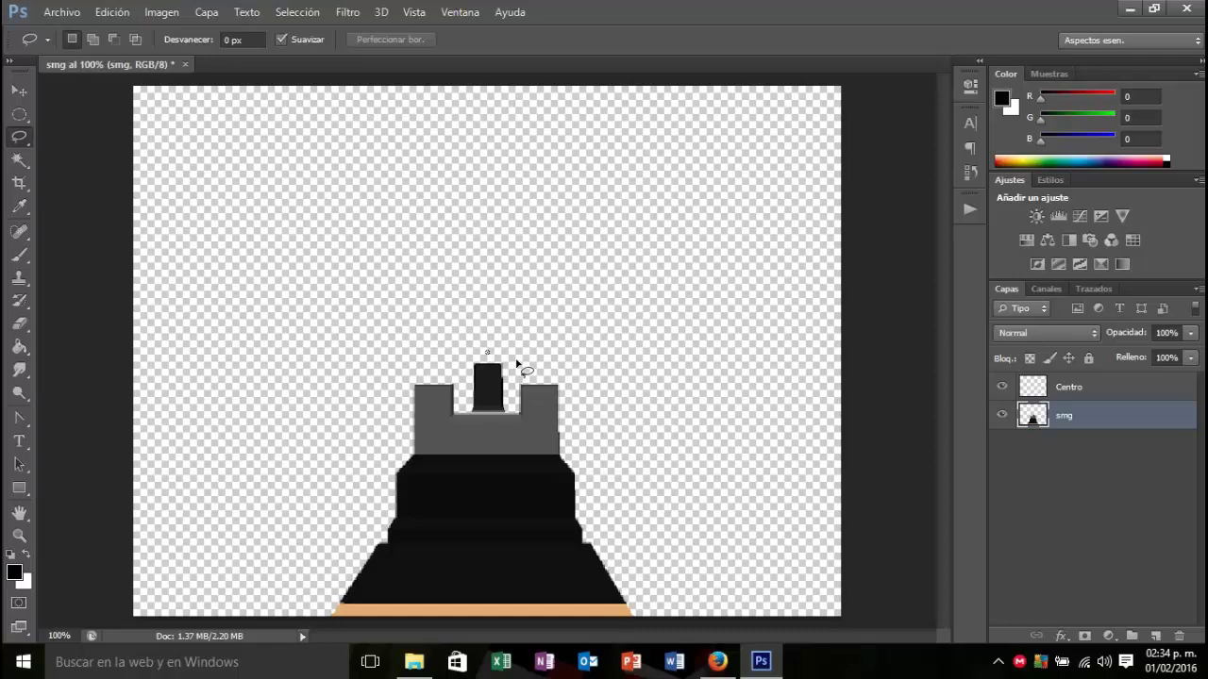
# Step: Zoom in and marquee-select the narrow gap between the dotted ring and the black block
pyautogui.scroll(1, 499, 351)
pyautogui.scroll(1, 495, 354)
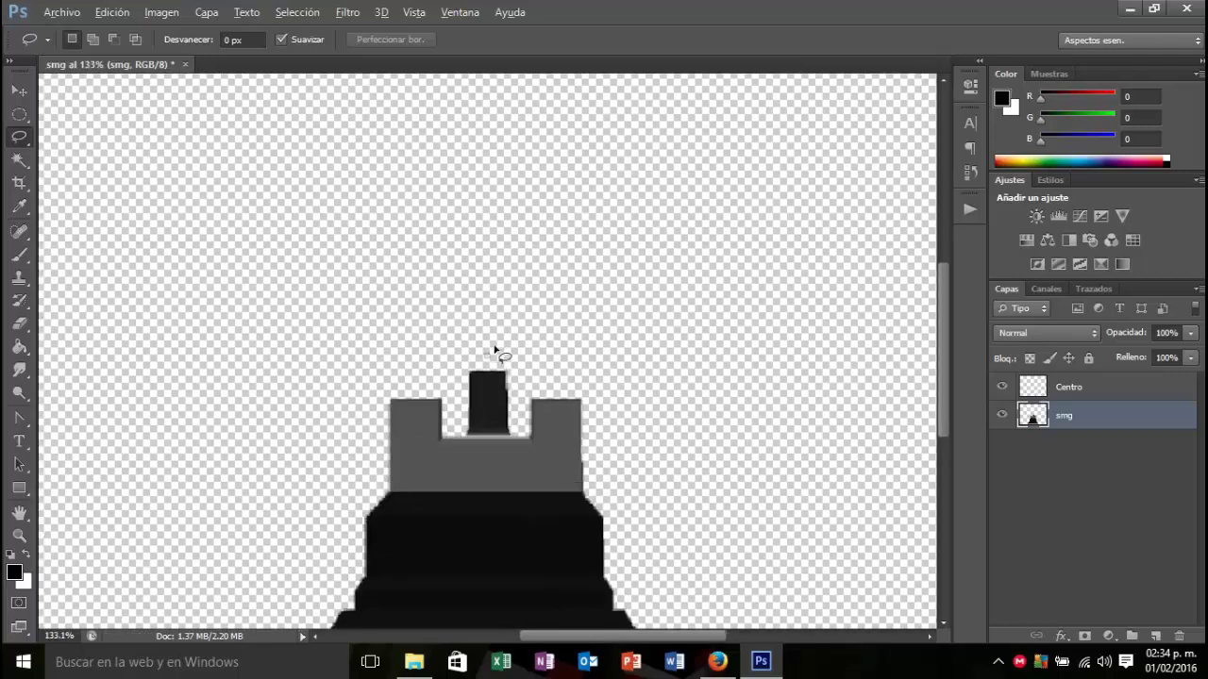
pyautogui.scroll(3, 492, 356)
pyautogui.scroll(3, 490, 360)
pyautogui.scroll(3, 488, 373)
pyautogui.scroll(-2, 488, 378)
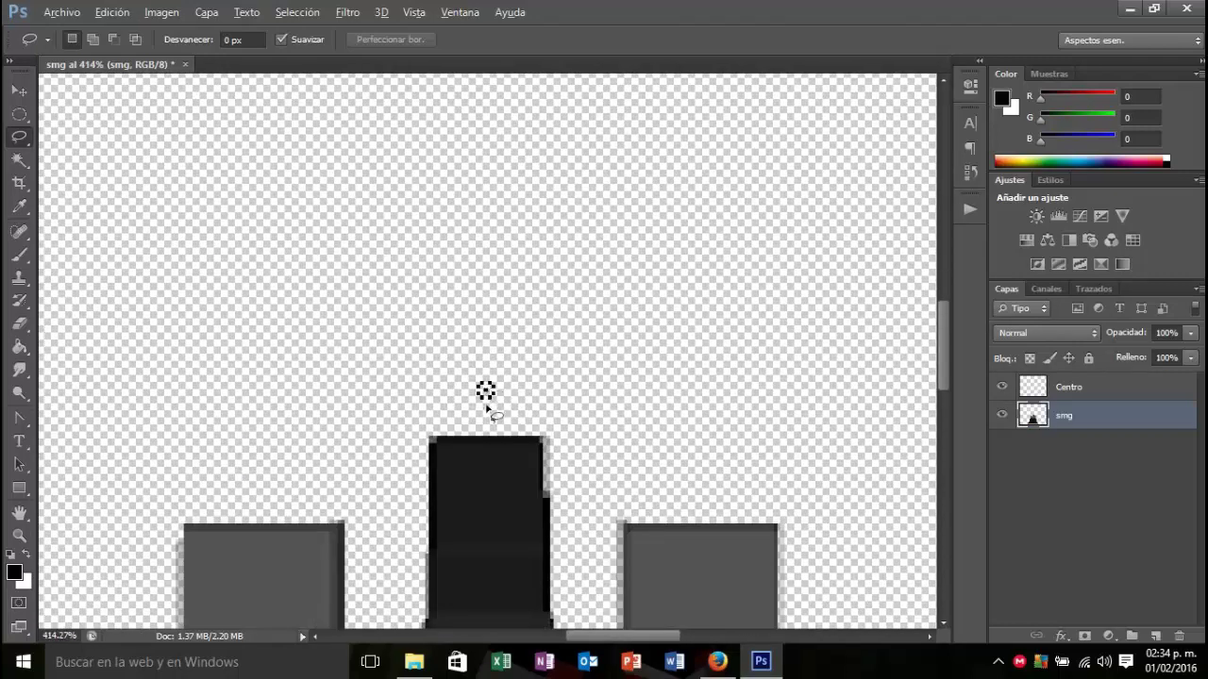
pyautogui.scroll(2, 481, 363)
pyautogui.scroll(3, 463, 321)
pyautogui.scroll(2, 453, 297)
pyautogui.scroll(1, 448, 321)
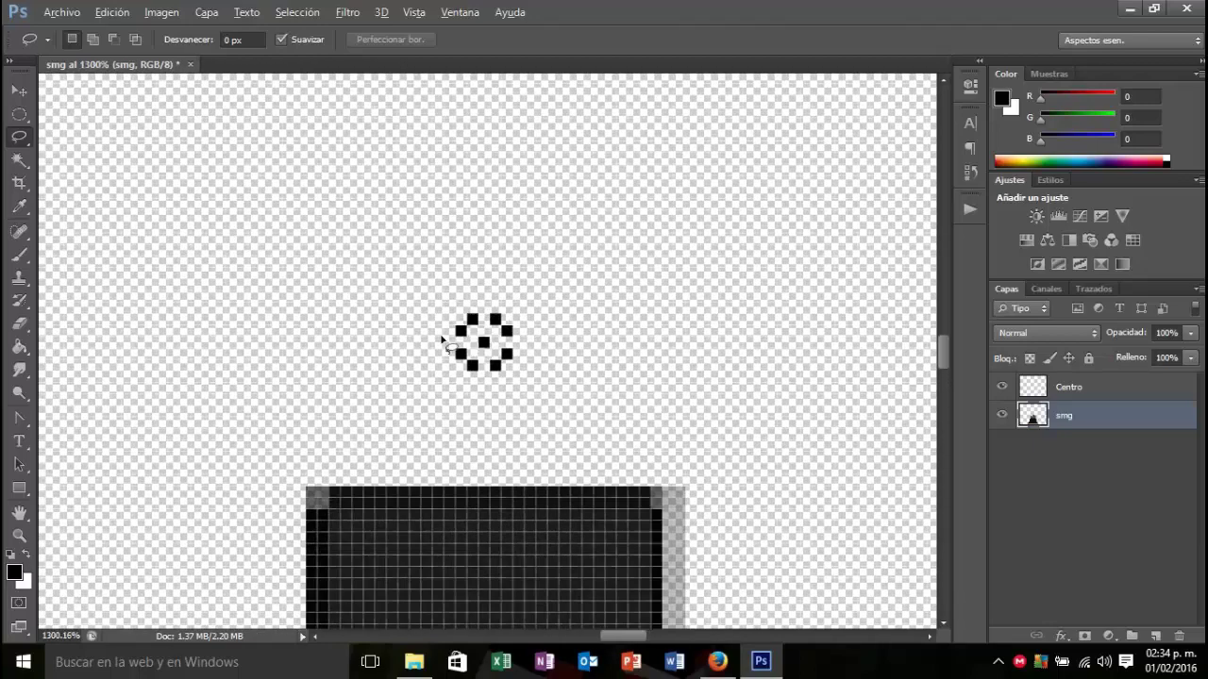
pyautogui.click(21, 117)
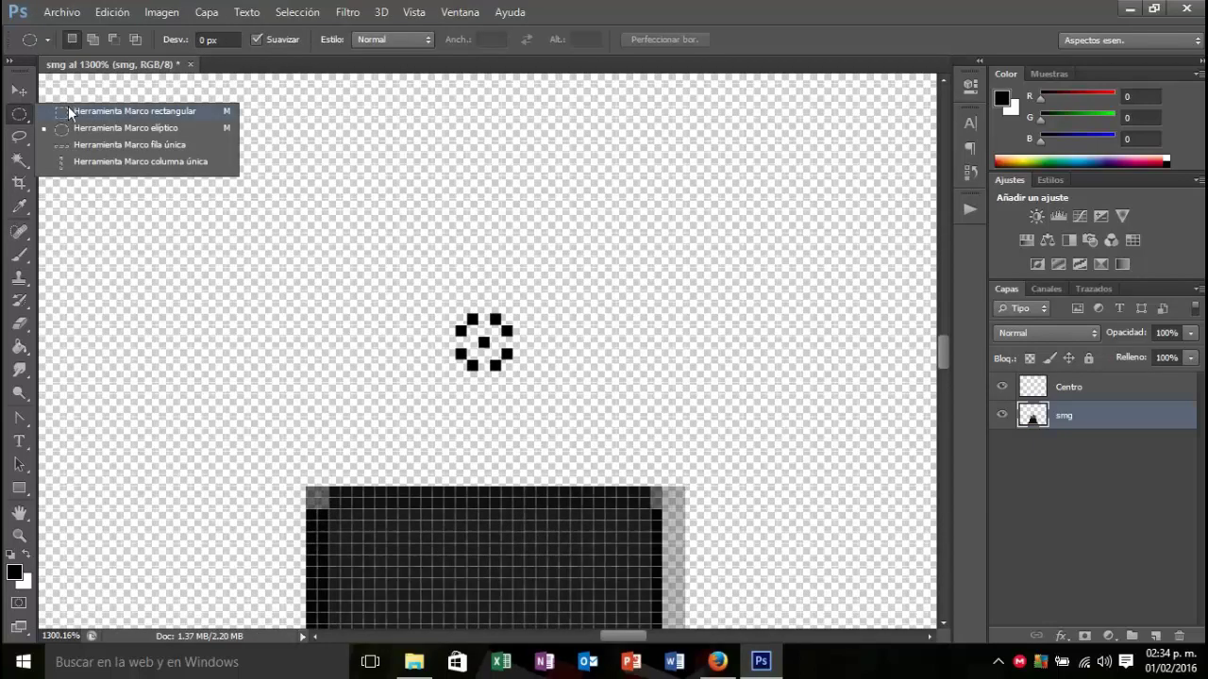
pyautogui.click(68, 112)
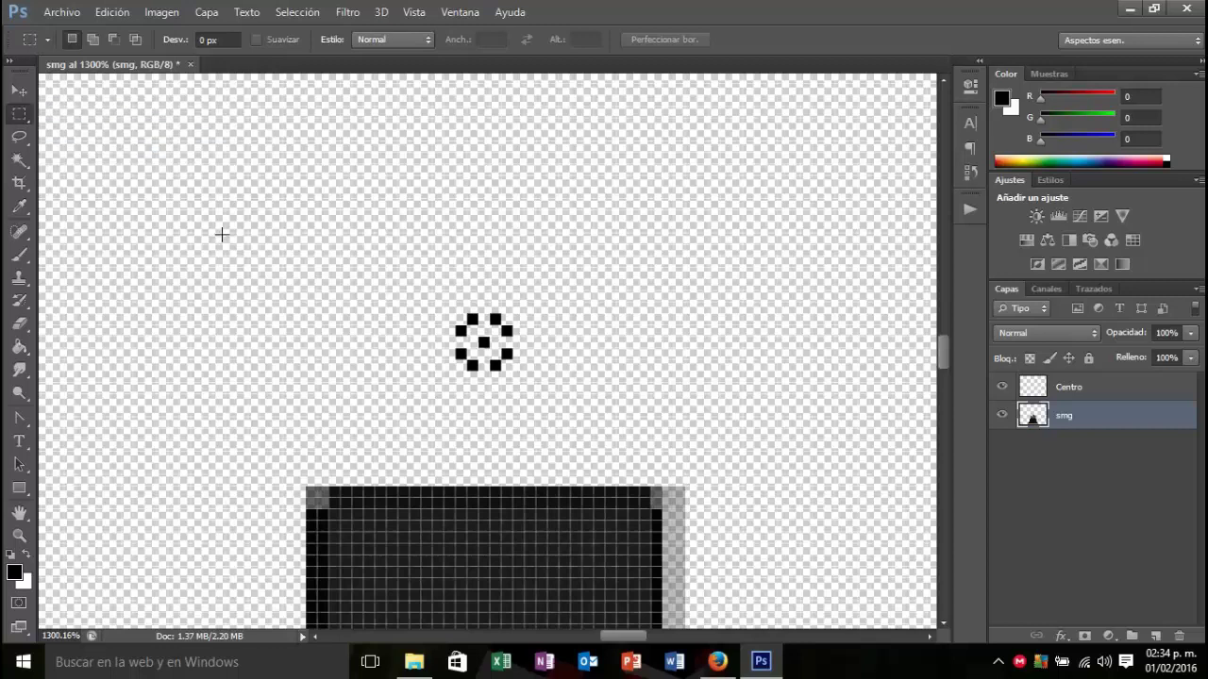
pyautogui.moveTo(458, 373); pyautogui.dragTo(511, 497)
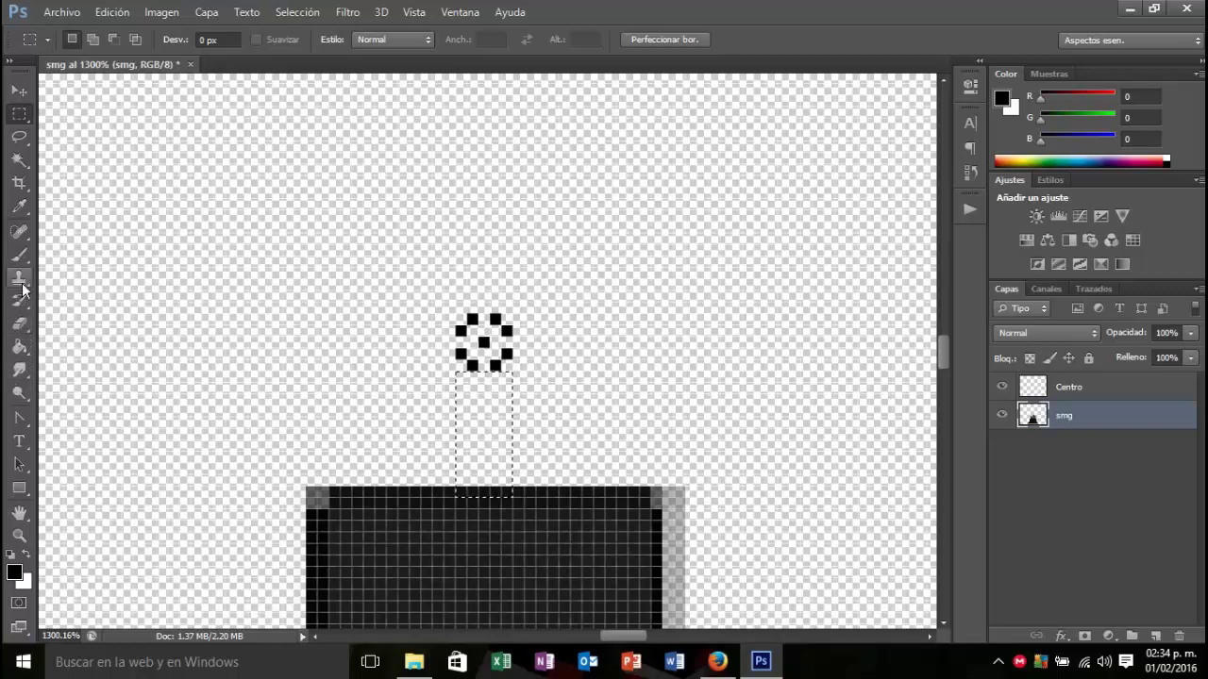
# Step: Sample the gun's dark grey and fill the selected gap, including its light bottom strip
pyautogui.click(25, 332)
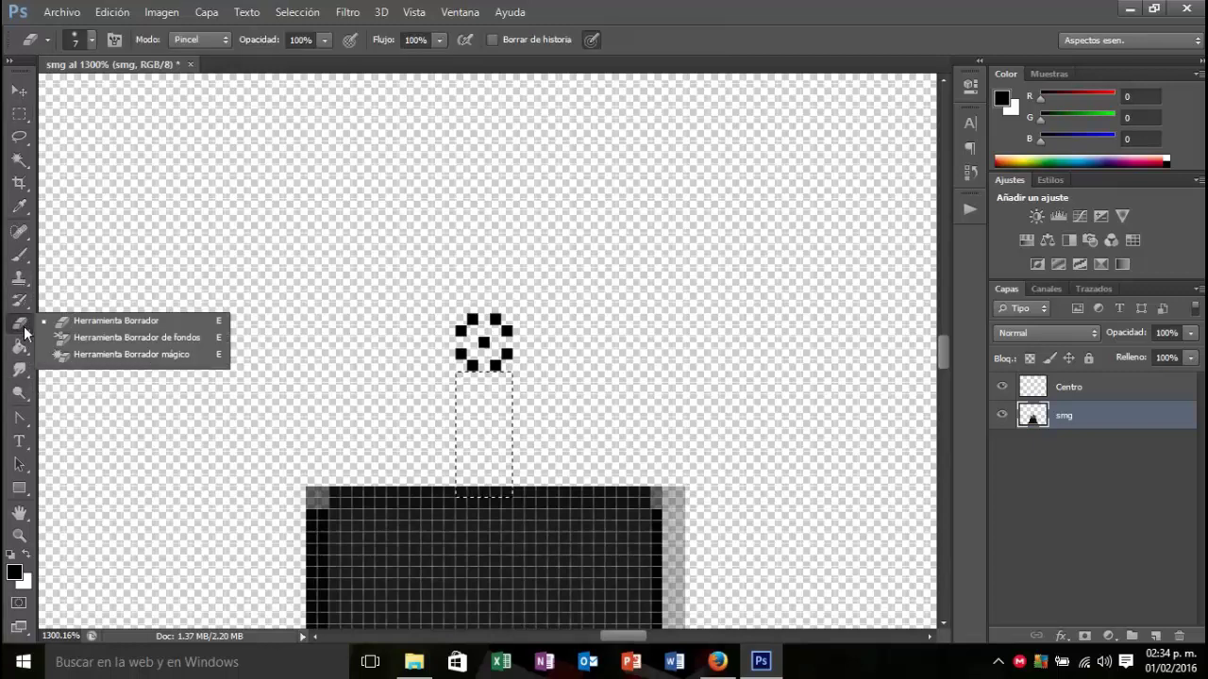
pyautogui.click(20, 208)
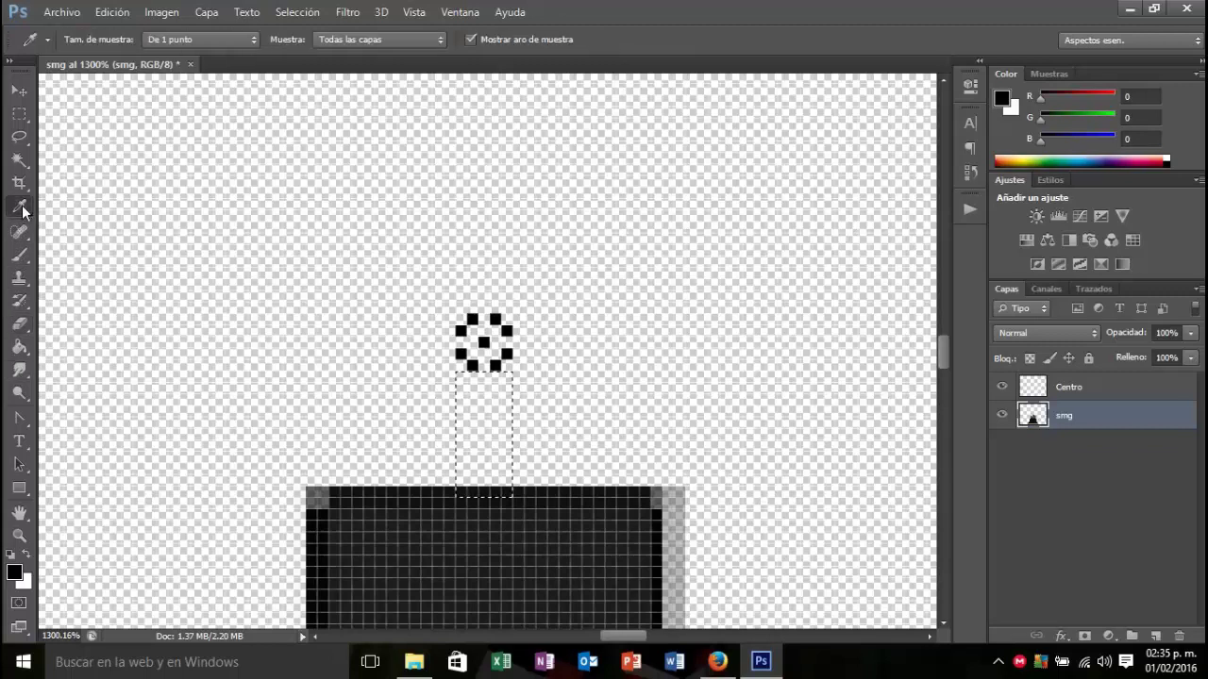
pyautogui.click(394, 512)
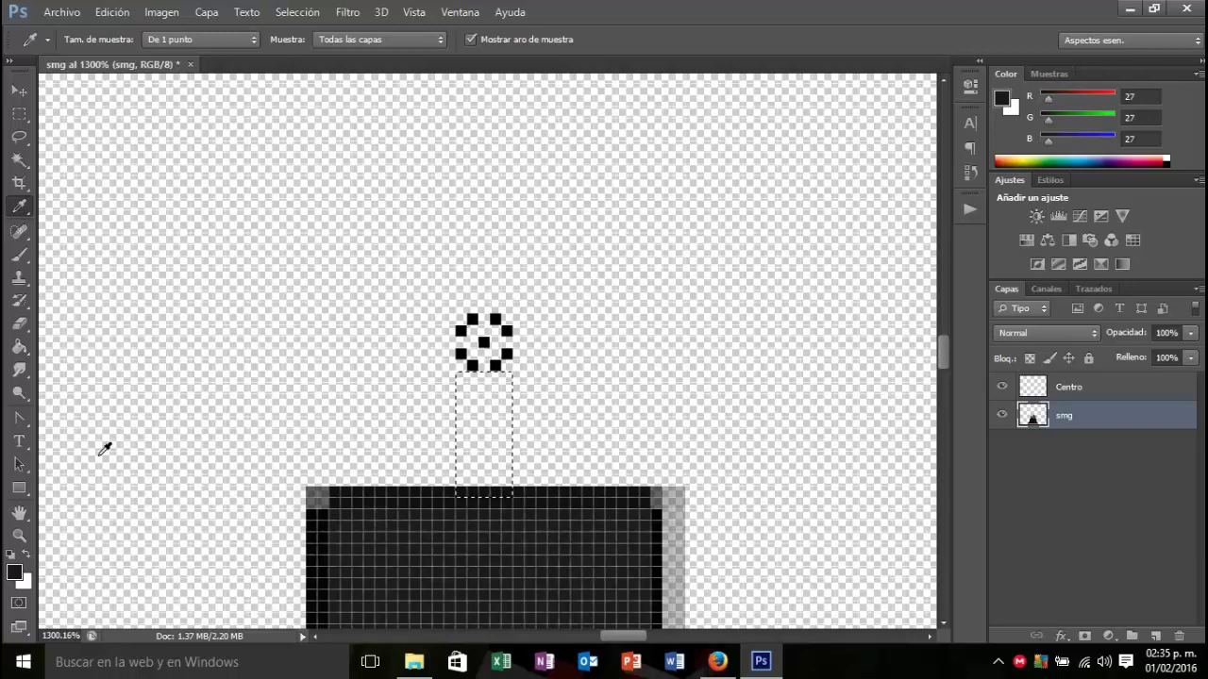
pyautogui.click(18, 348)
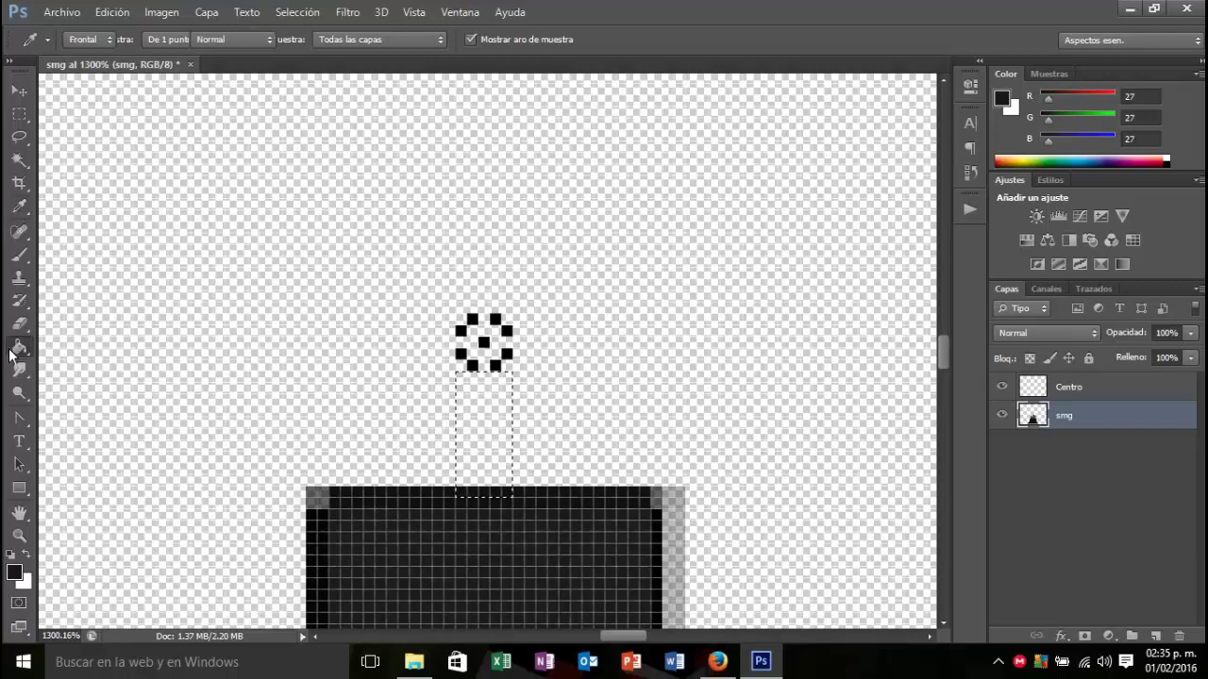
pyautogui.click(484, 451)
pyautogui.click(478, 484)
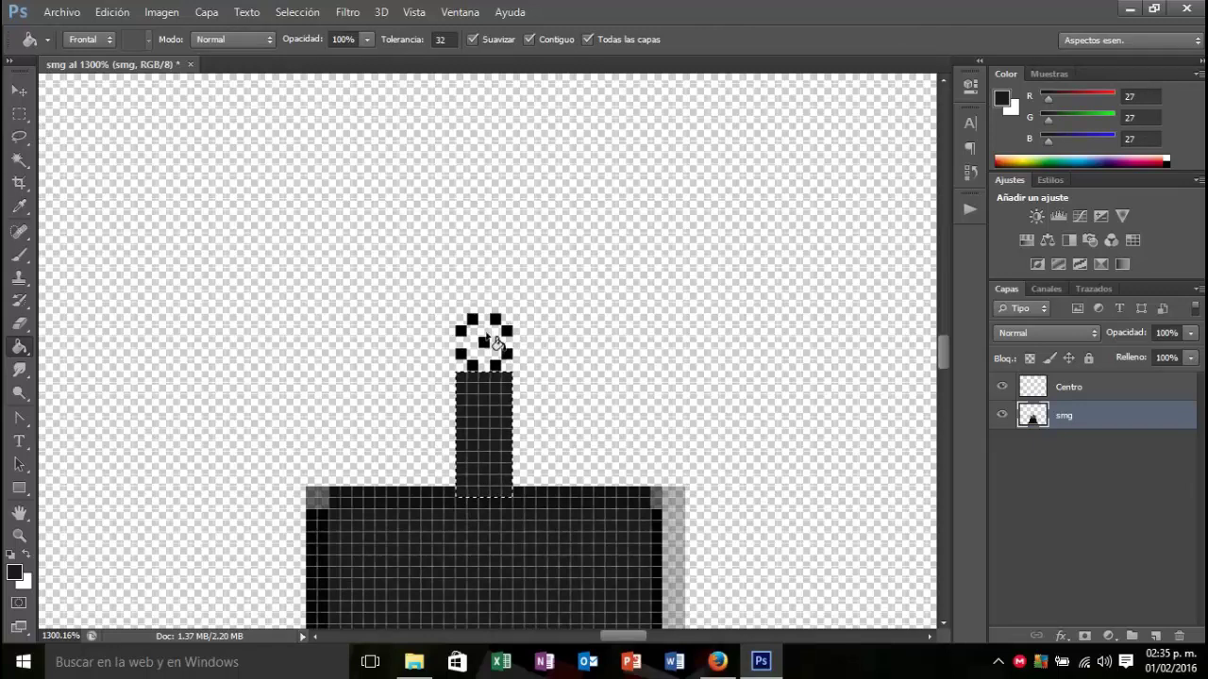
pyautogui.click(19, 114)
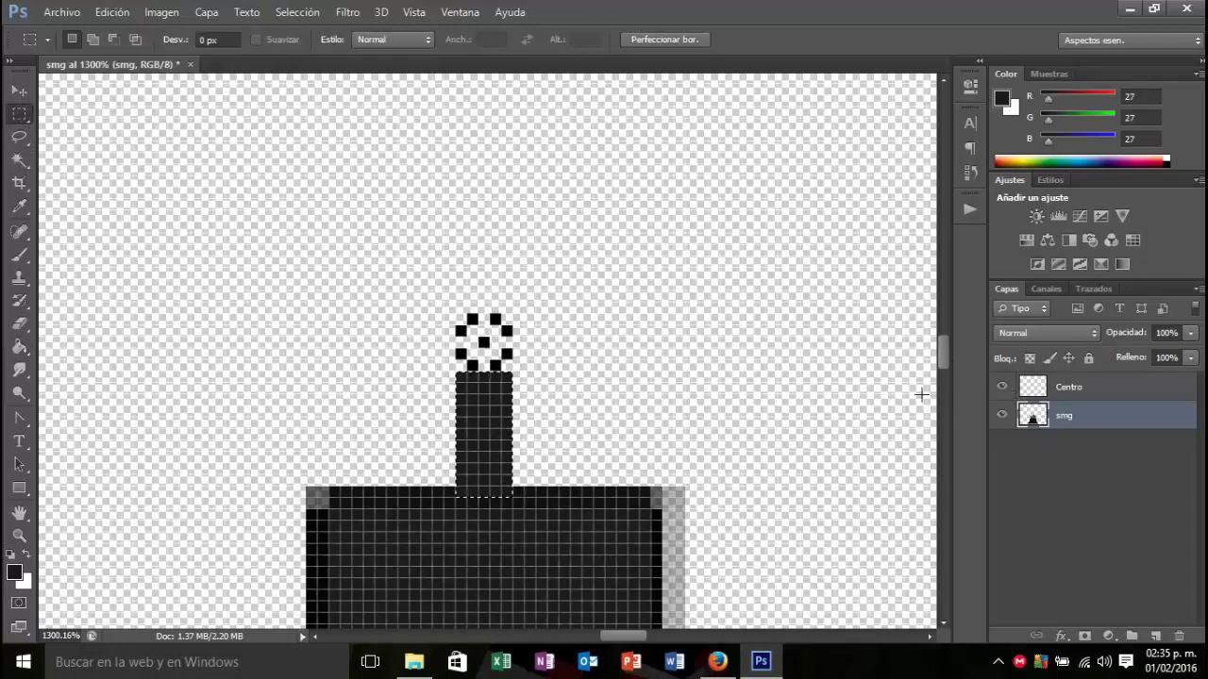
# Step: Deselect, mark a small square over the ring's centre above the column, and hide the Centro layer
pyautogui.click(283, 322)
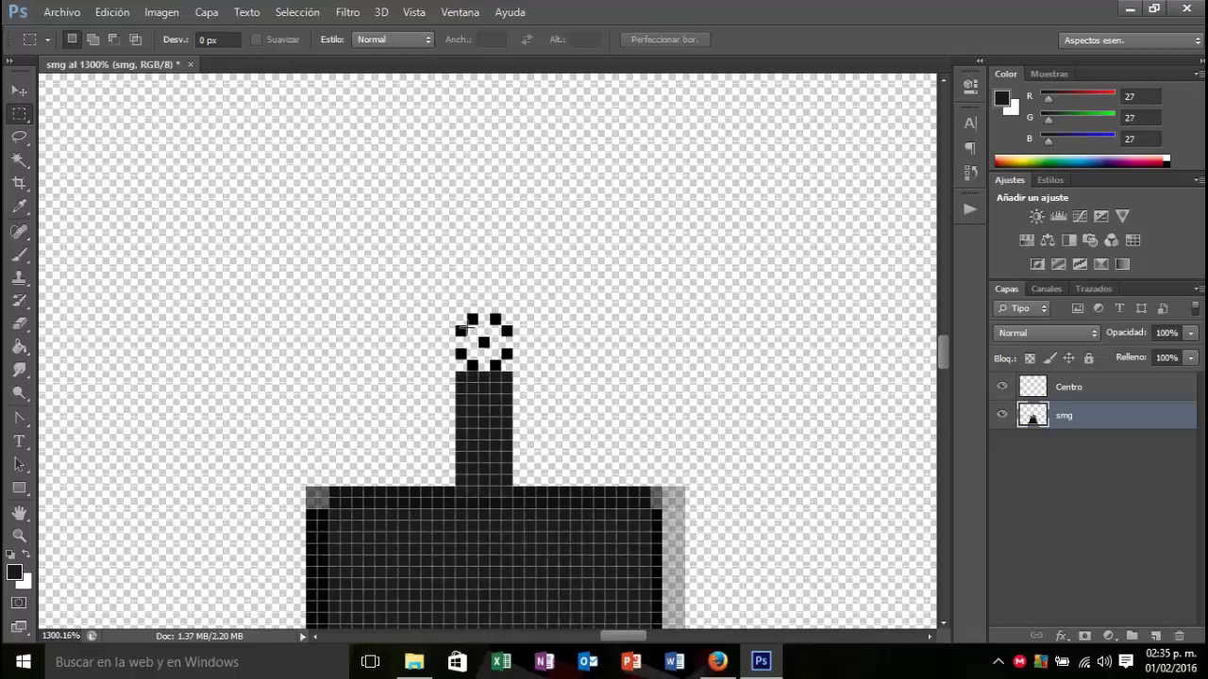
pyautogui.moveTo(472, 329); pyautogui.dragTo(501, 356)
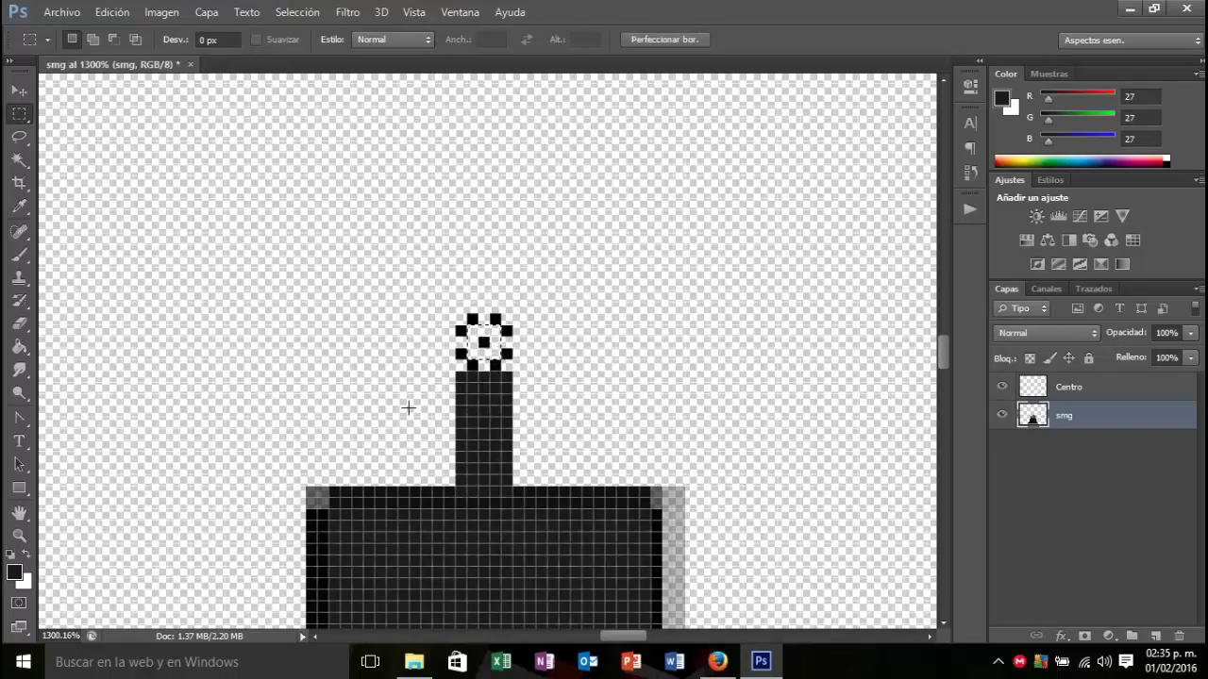
pyautogui.press('alt')
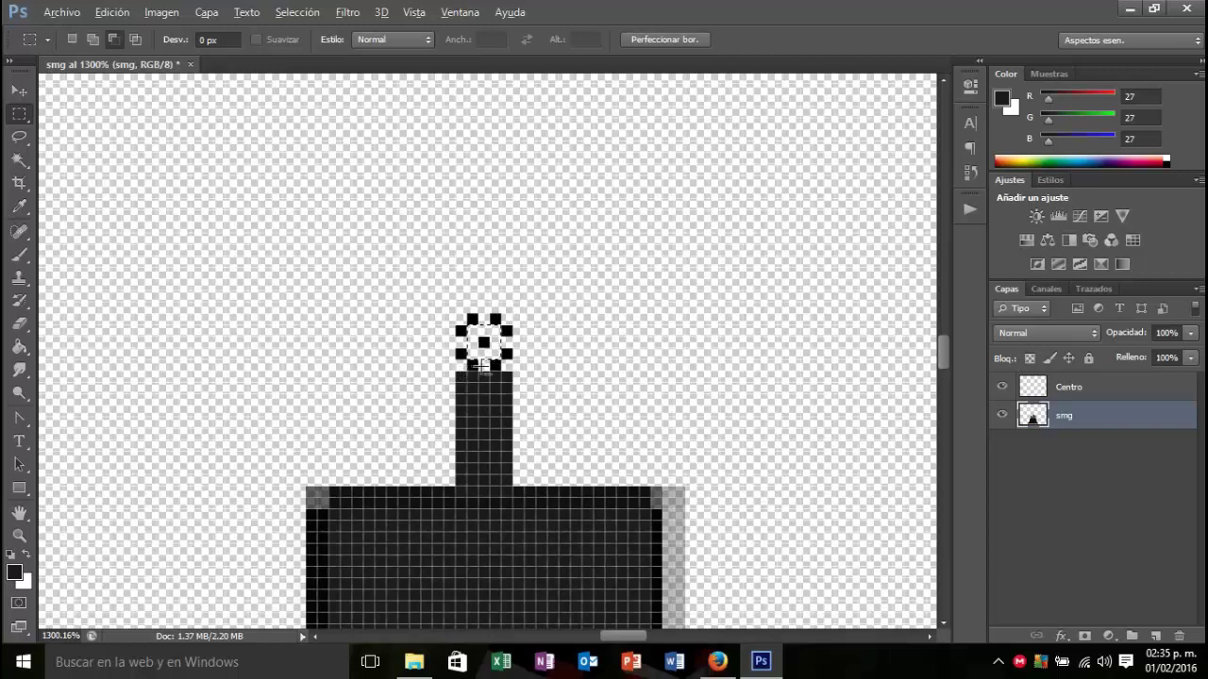
pyautogui.press('alt')
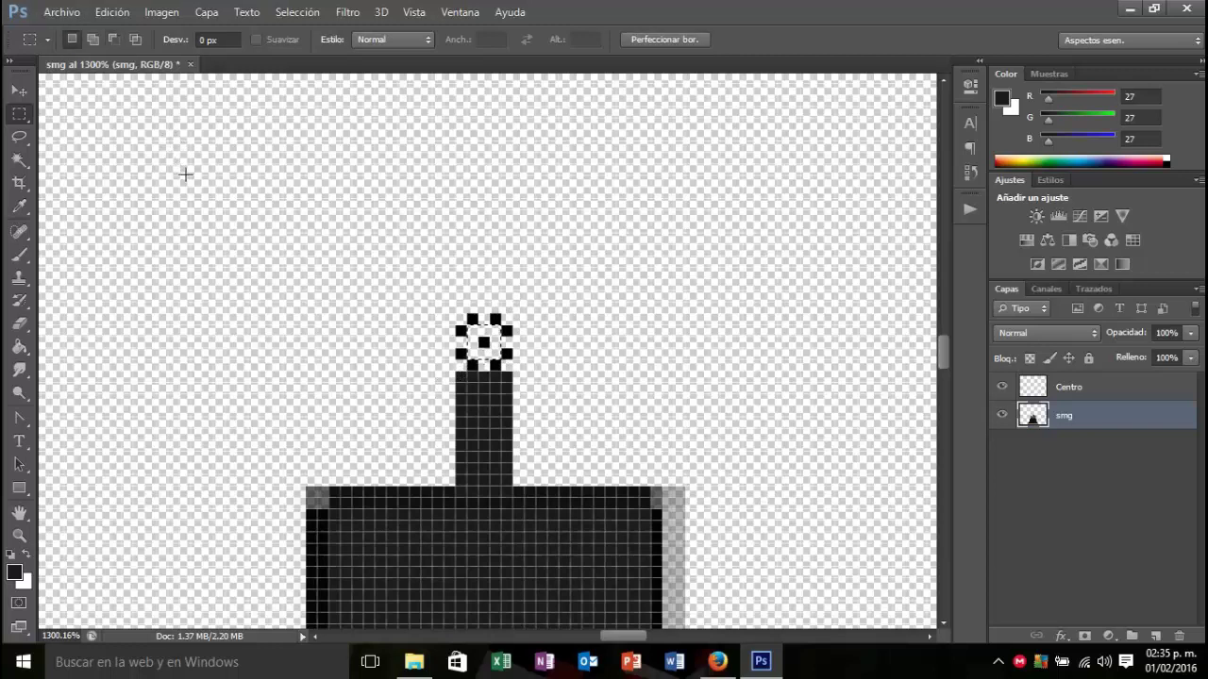
pyautogui.press('shift')
pyautogui.press('shift')
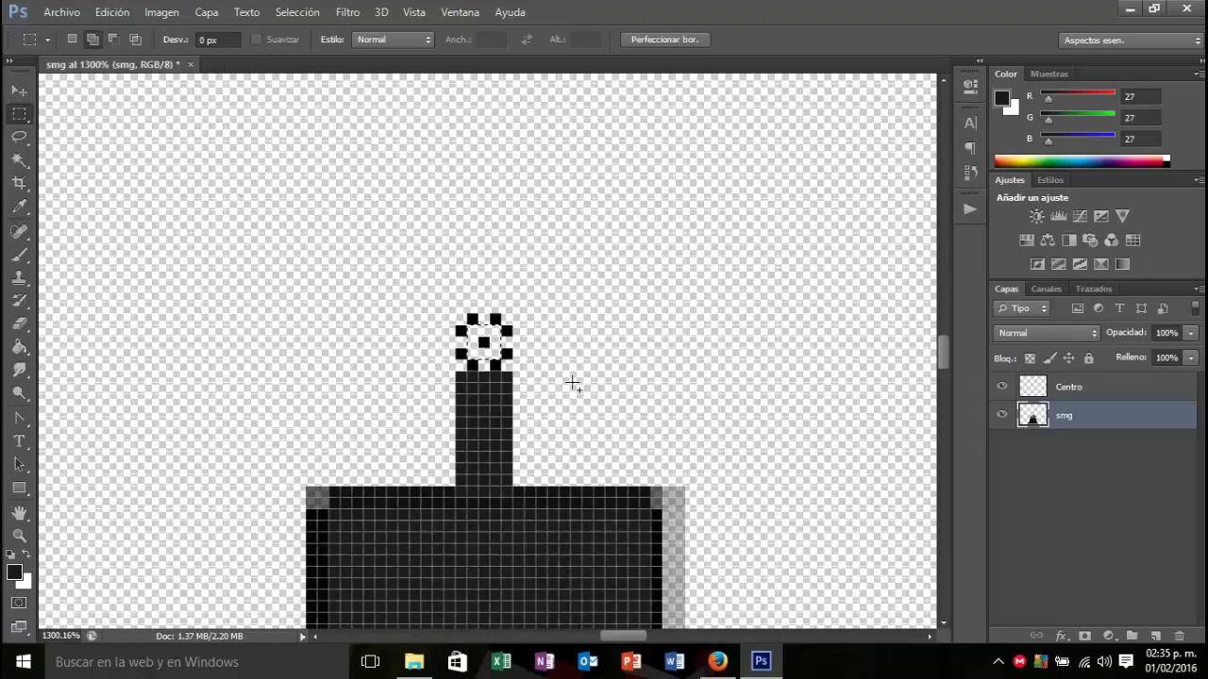
pyautogui.moveTo(486, 363); pyautogui.dragTo(500, 325)
pyautogui.press('shift')
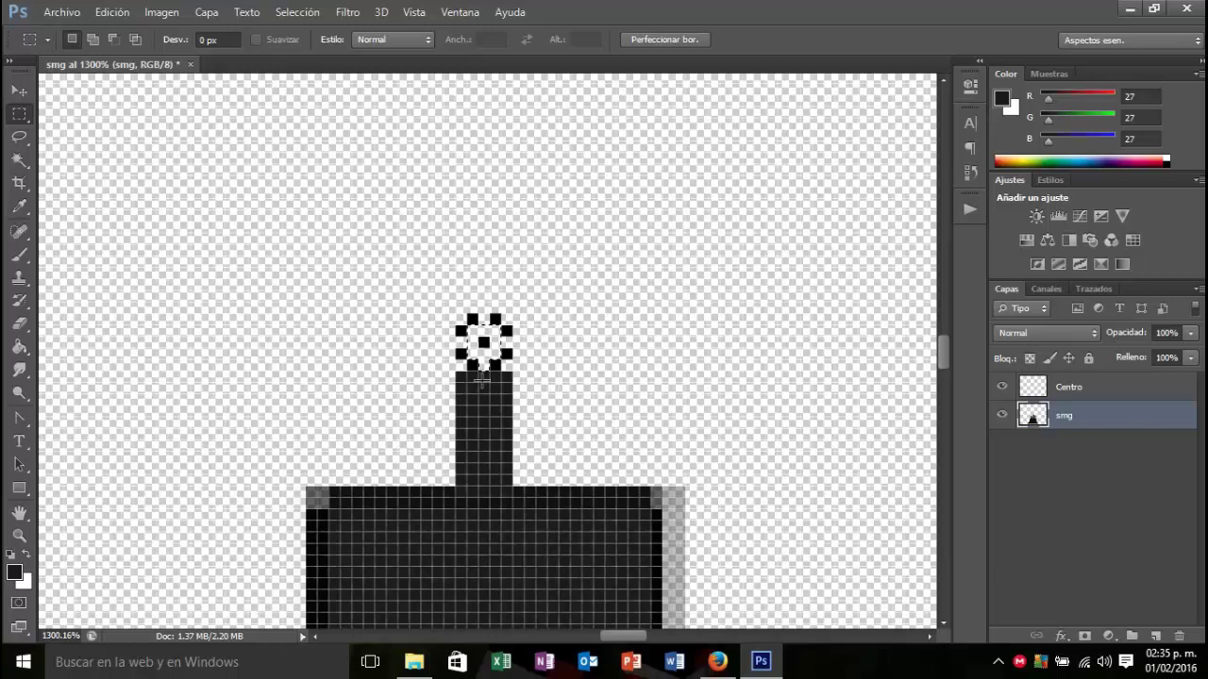
pyautogui.press('shift')
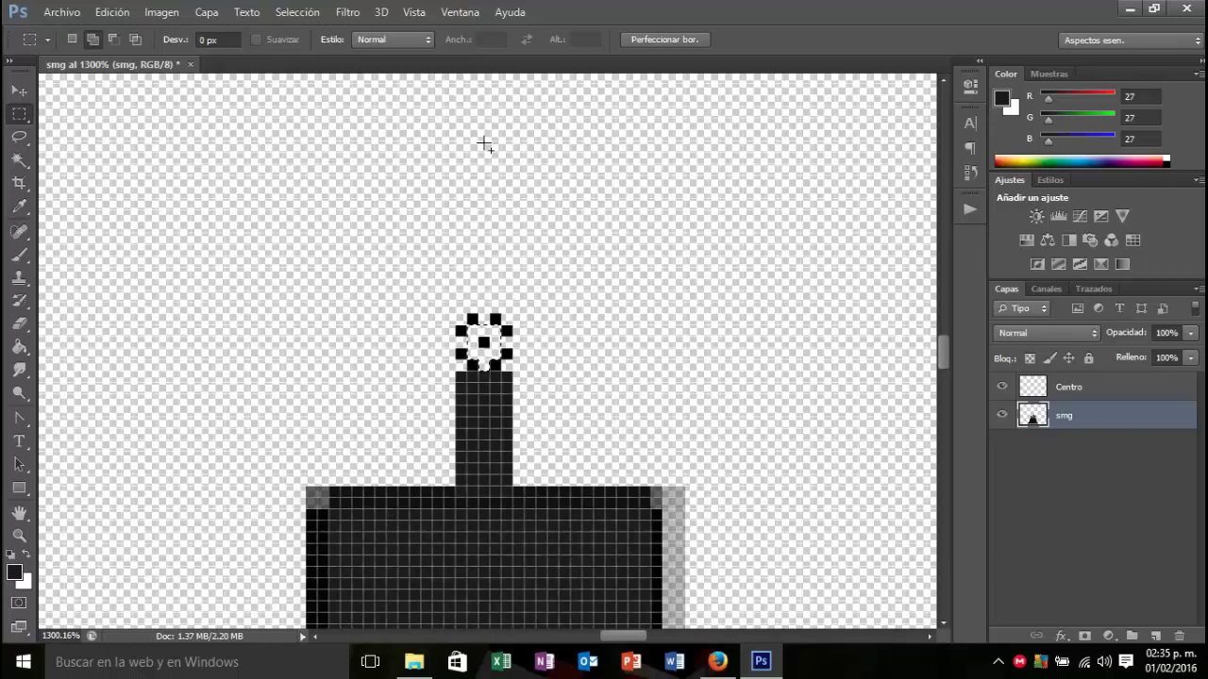
pyautogui.press('shift')
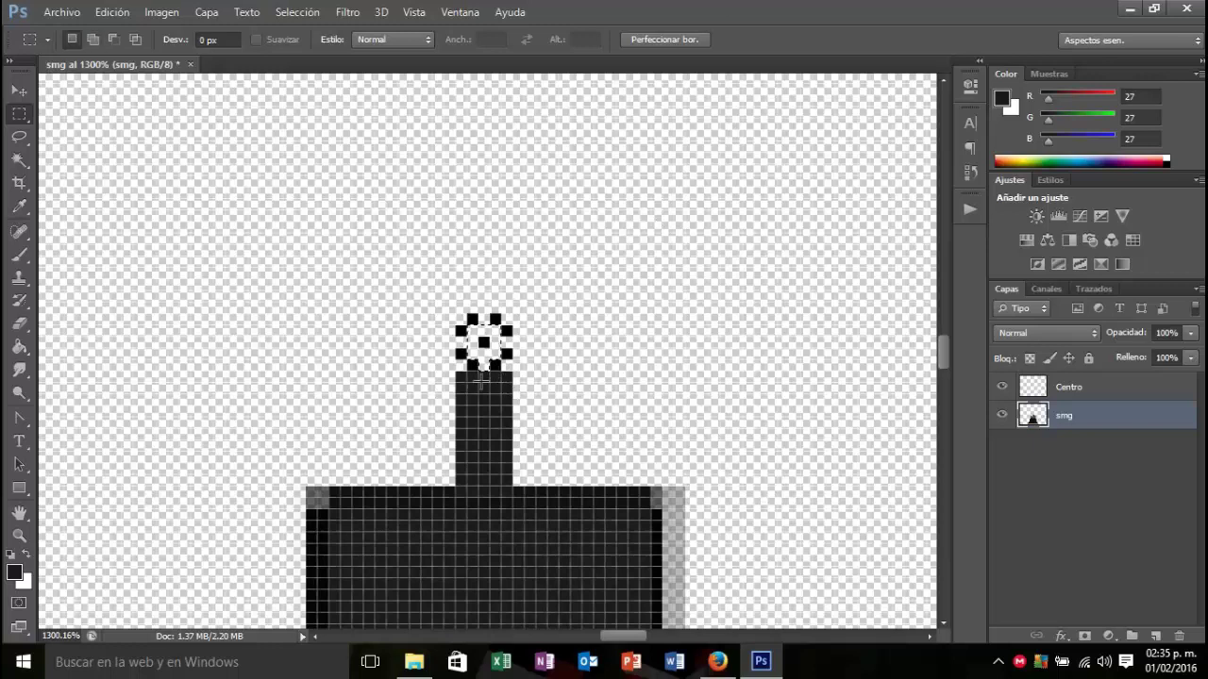
pyautogui.click(1002, 388)
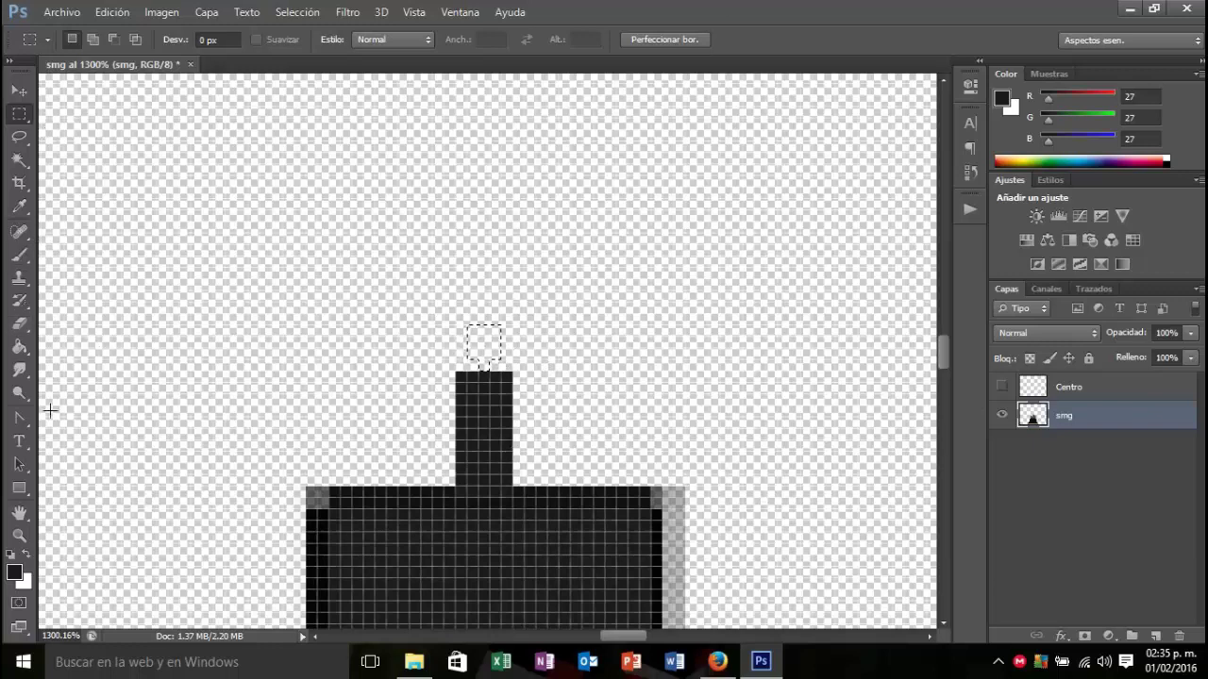
# Step: Set the fill colour to pure red, with red at 255 and green at 0
pyautogui.click(19, 348)
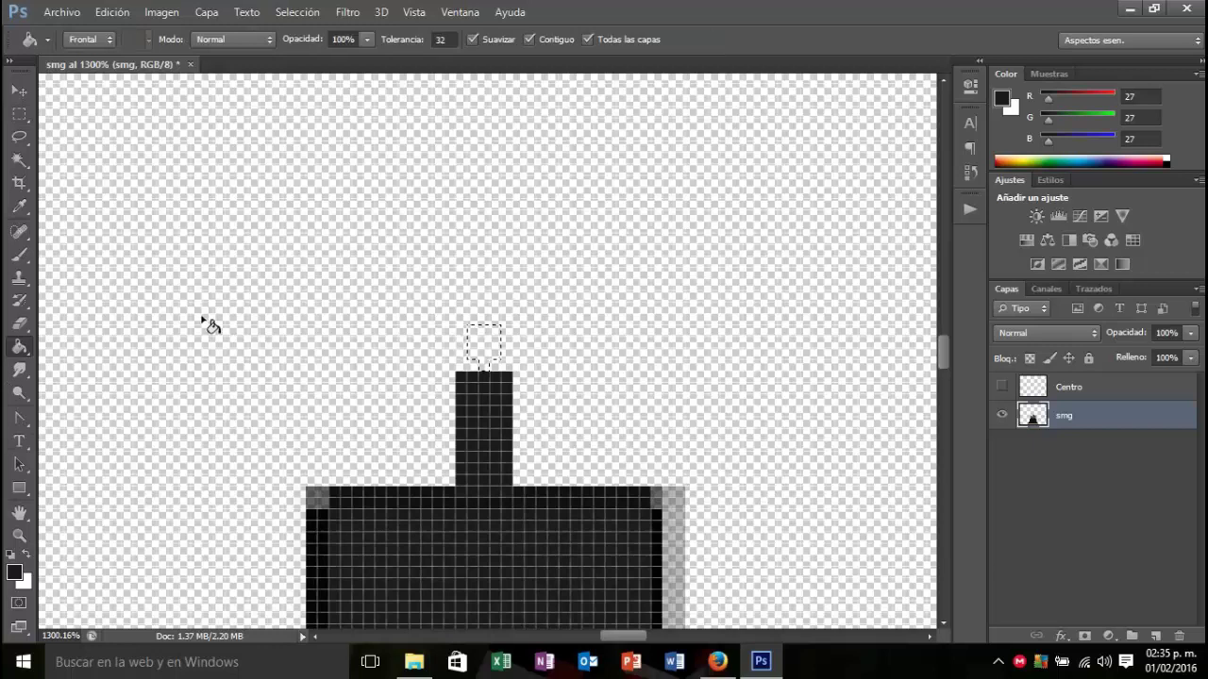
pyautogui.click(999, 160)
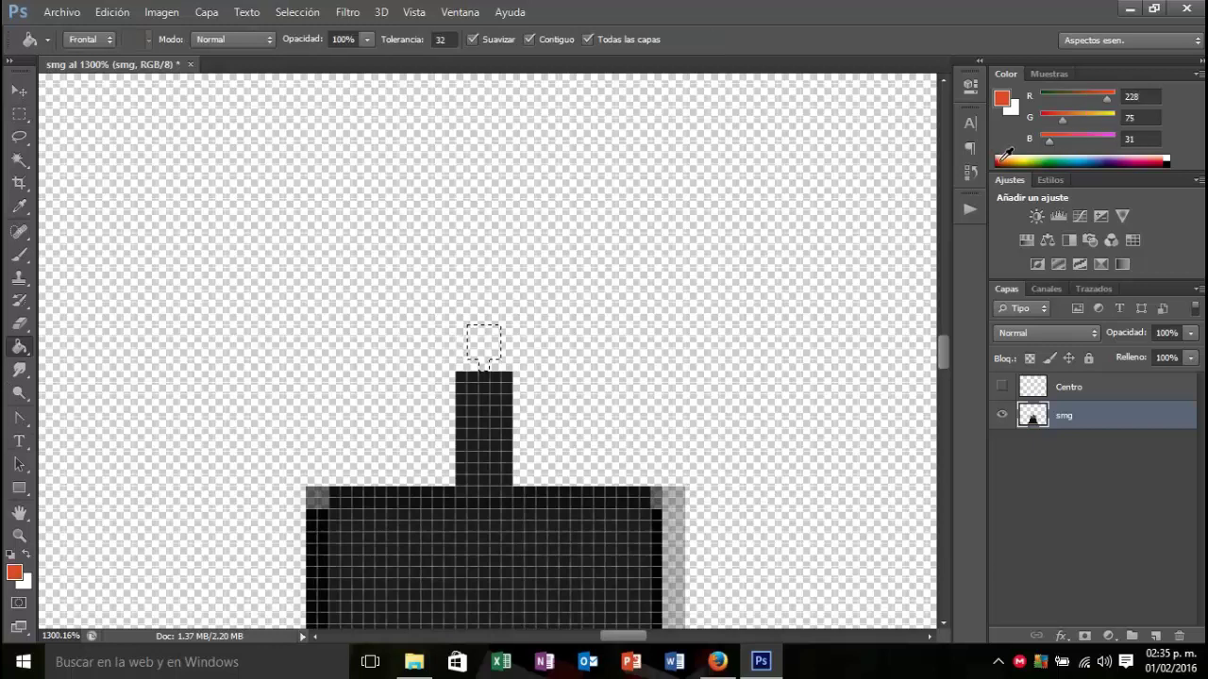
pyautogui.click(1006, 161)
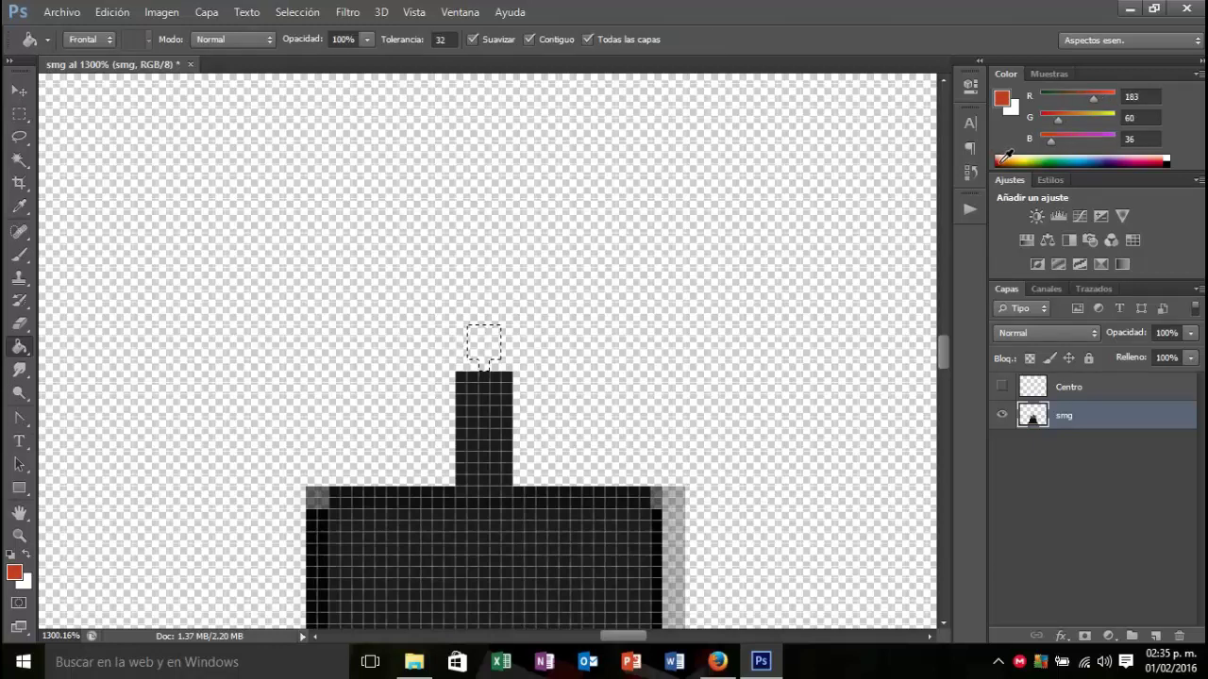
pyautogui.moveTo(1095, 102); pyautogui.dragTo(1131, 100)
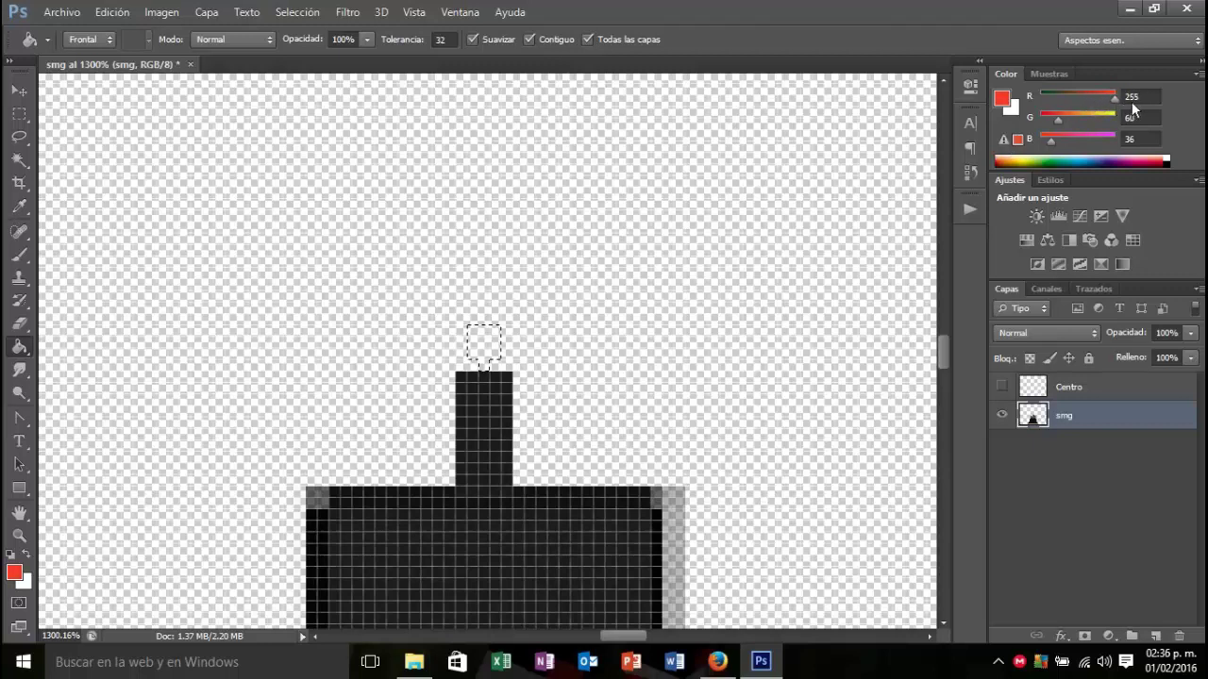
pyautogui.moveTo(1056, 119); pyautogui.dragTo(1035, 119)
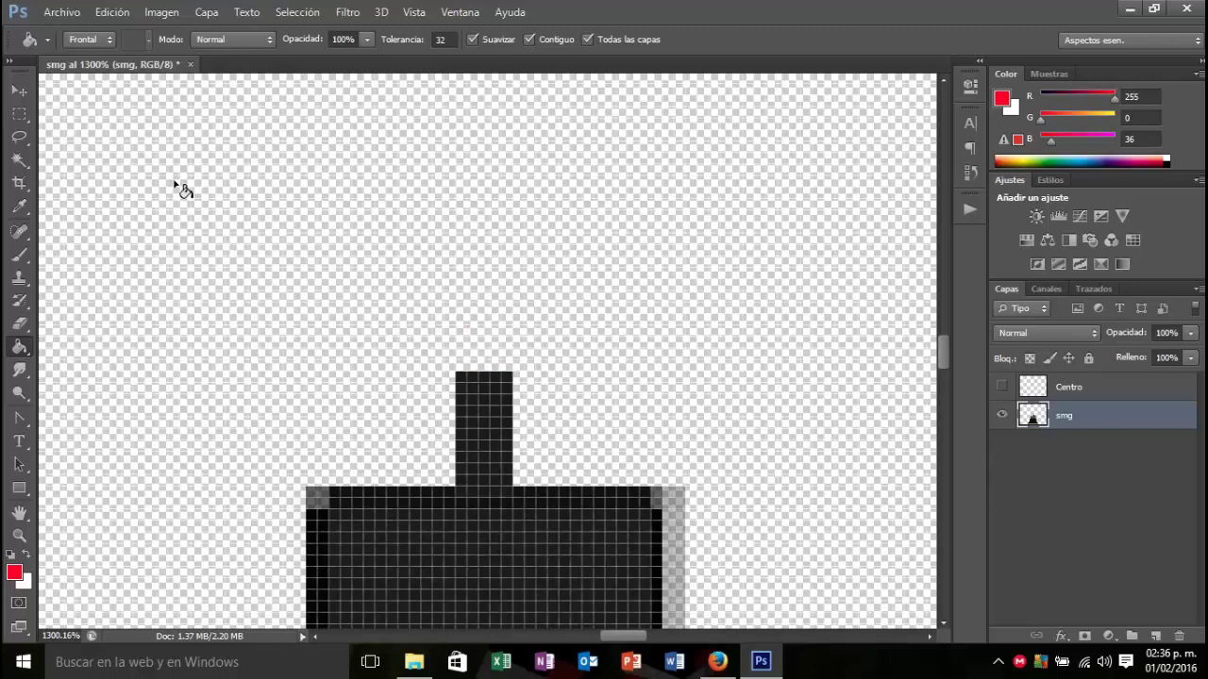
# Step: Create the Capa 1 layer with Ctrl+J and lower its opacity to 88%
pyautogui.hotkey('ctrl', 'j')
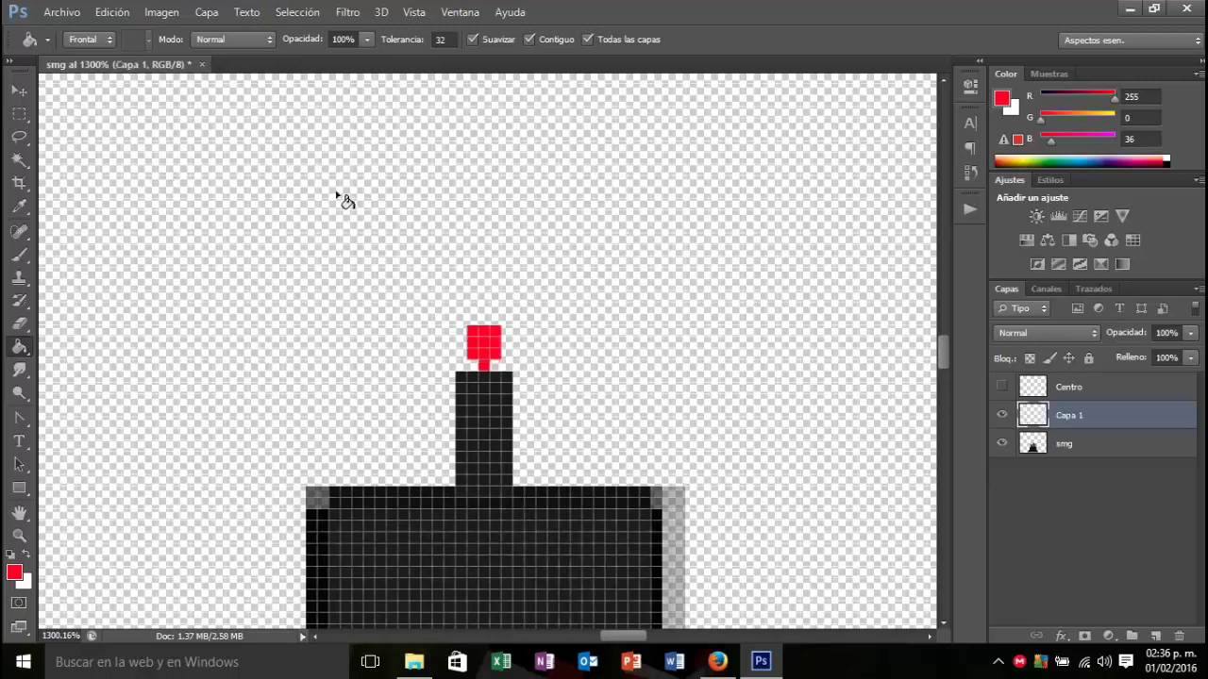
pyautogui.click(1190, 335)
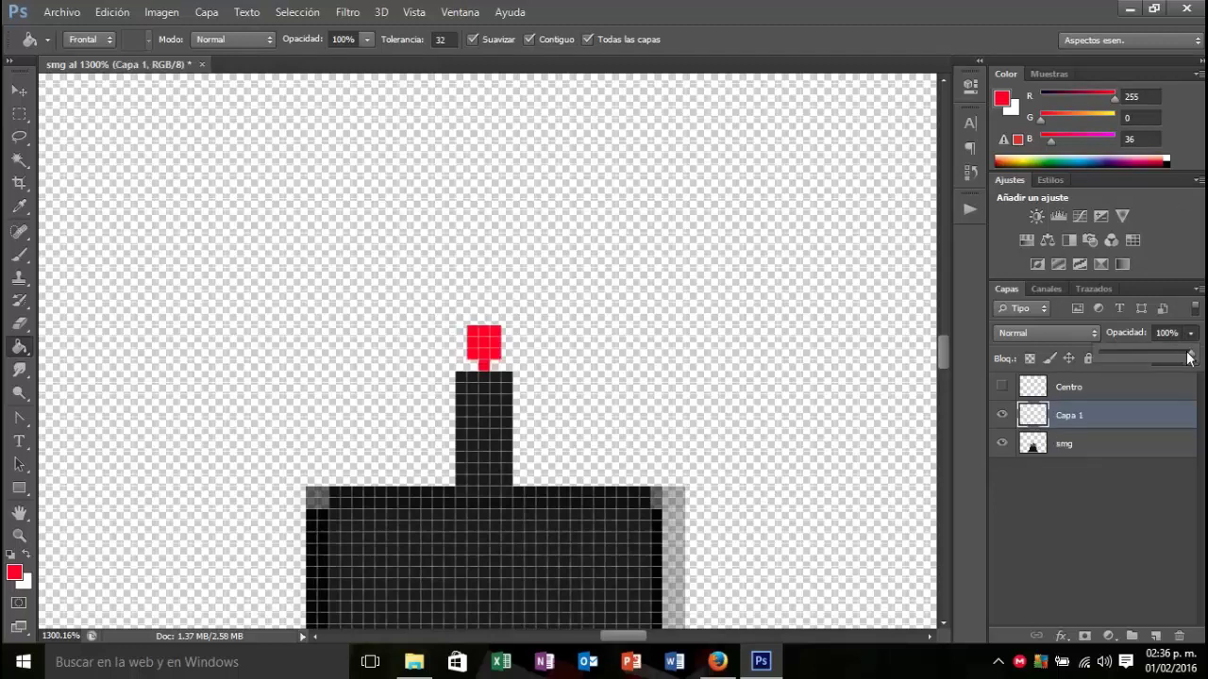
pyautogui.moveTo(1190, 357); pyautogui.dragTo(1182, 360)
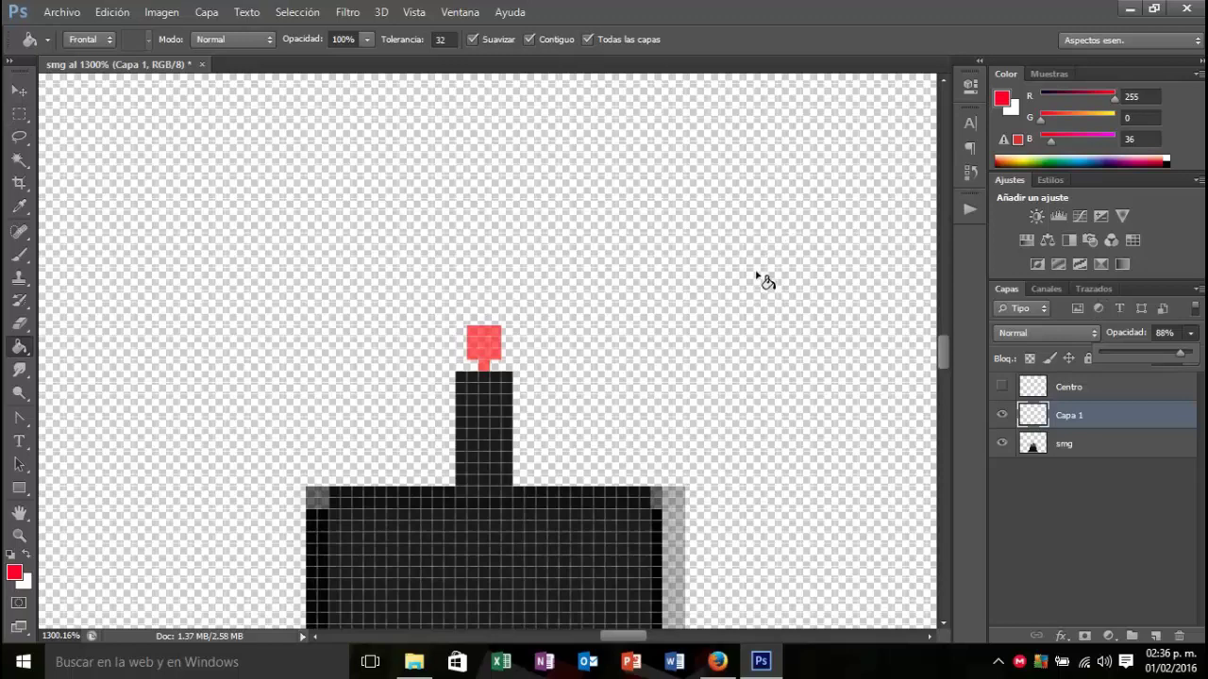
pyautogui.scroll(-3, 766, 281)
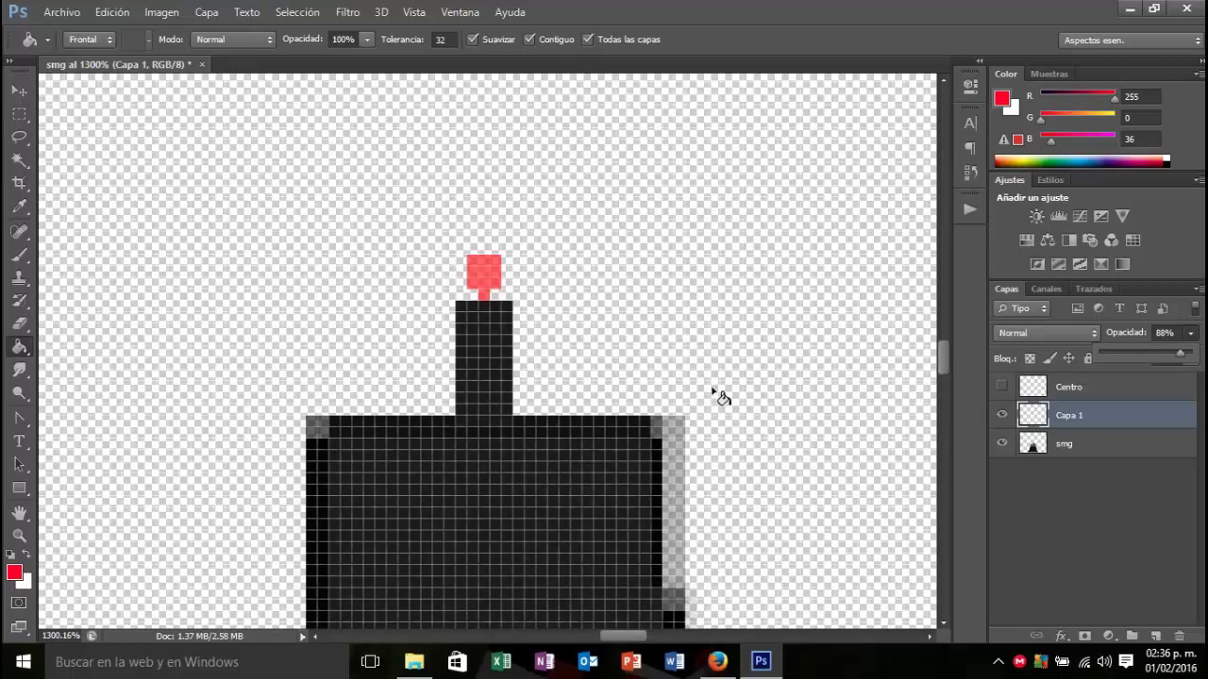
# Step: Scroll down the canvas and browse the Dodge tool presets without applying any
pyautogui.scroll(-2, 701, 378)
pyautogui.scroll(-2, 695, 378)
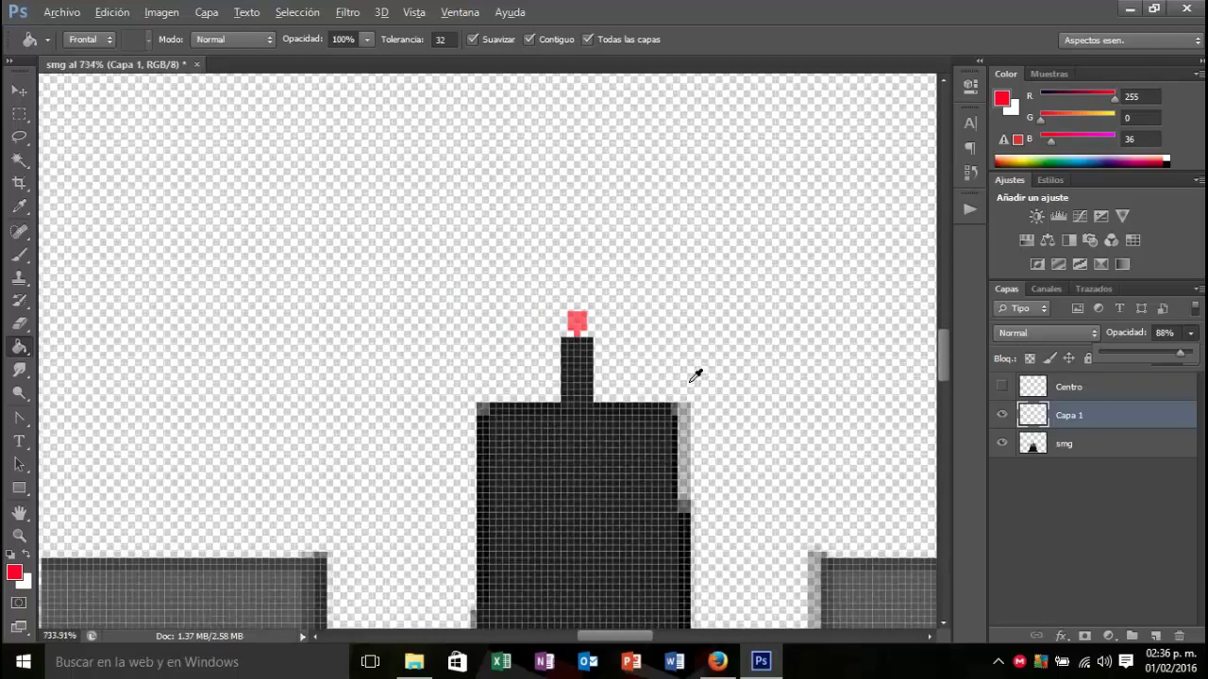
pyautogui.scroll(-2, 709, 377)
pyautogui.scroll(-1, 807, 401)
pyautogui.scroll(-1, 807, 401)
pyautogui.scroll(-1, 783, 443)
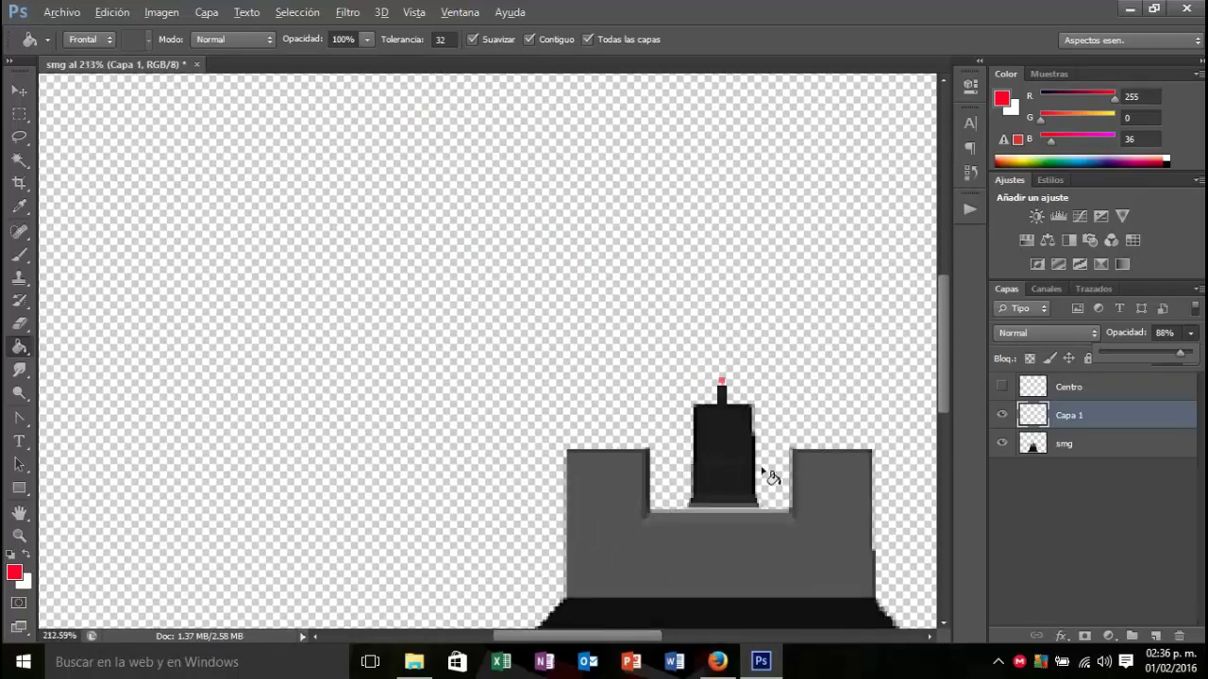
pyautogui.moveTo(623, 637); pyautogui.dragTo(674, 638)
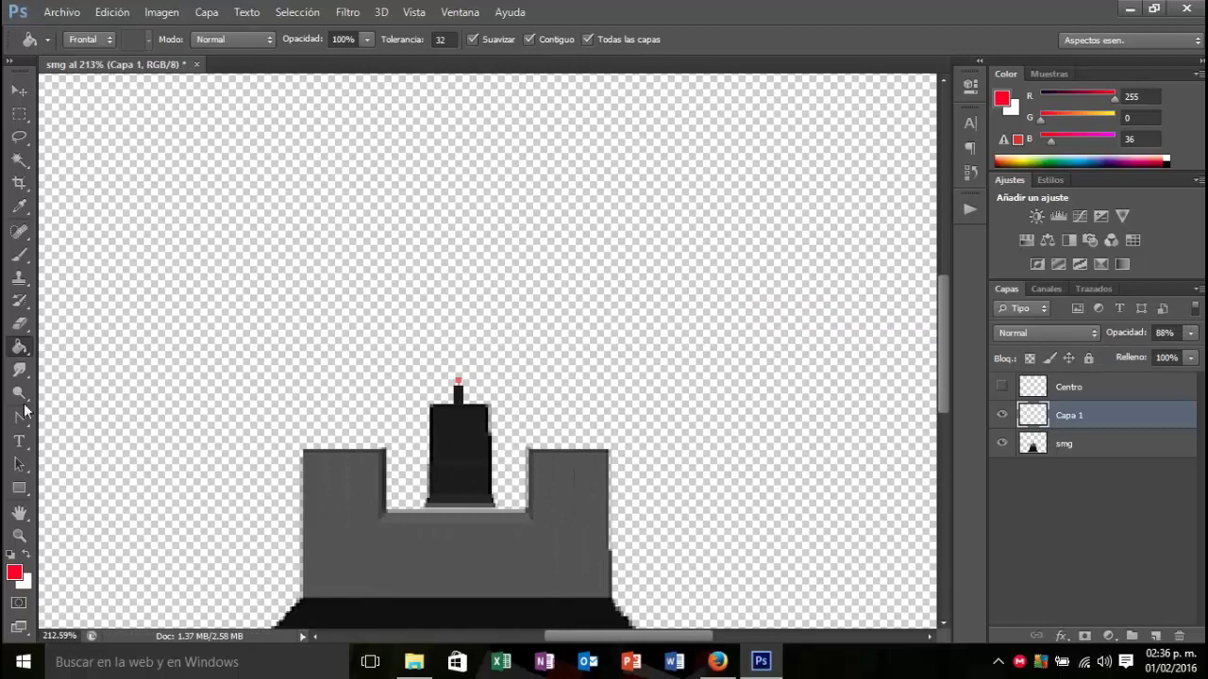
pyautogui.click(20, 394)
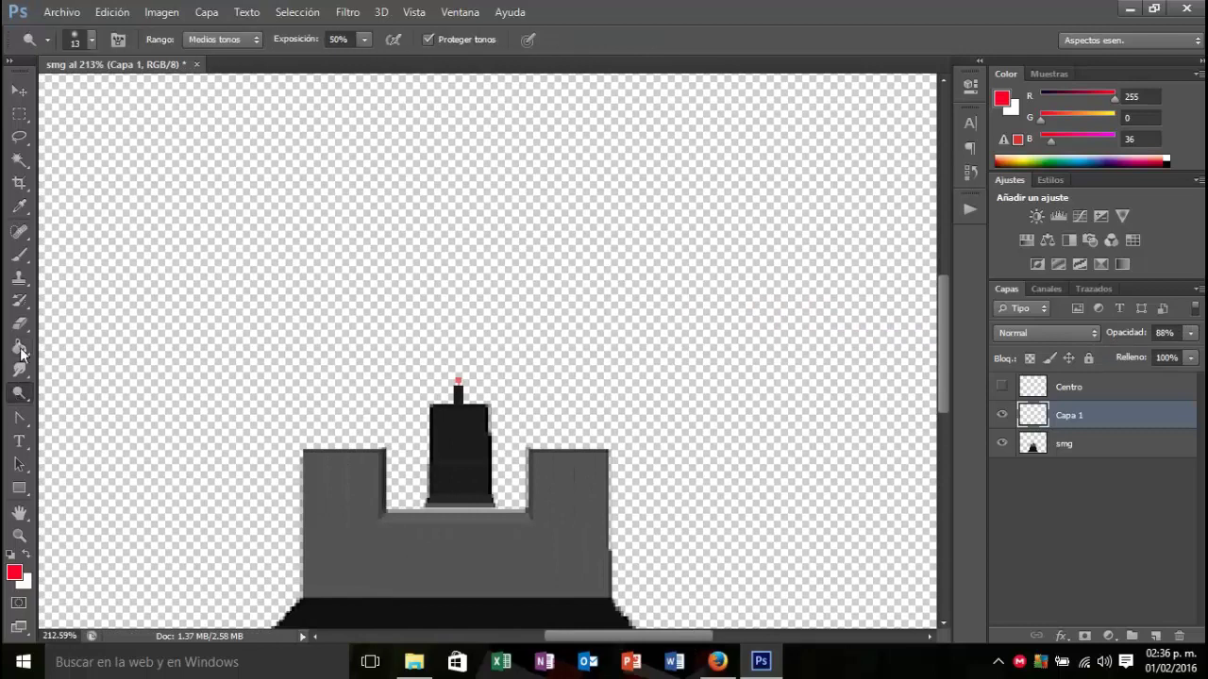
pyautogui.click(36, 42)
pyautogui.click(117, 43)
# Step: Select the strip right of the black post on the smg layer and delete its fringe pixels
pyautogui.click(19, 115)
pyautogui.keyDown('alt'); pyautogui.scroll(1, 459, 450); pyautogui.keyUp('alt')
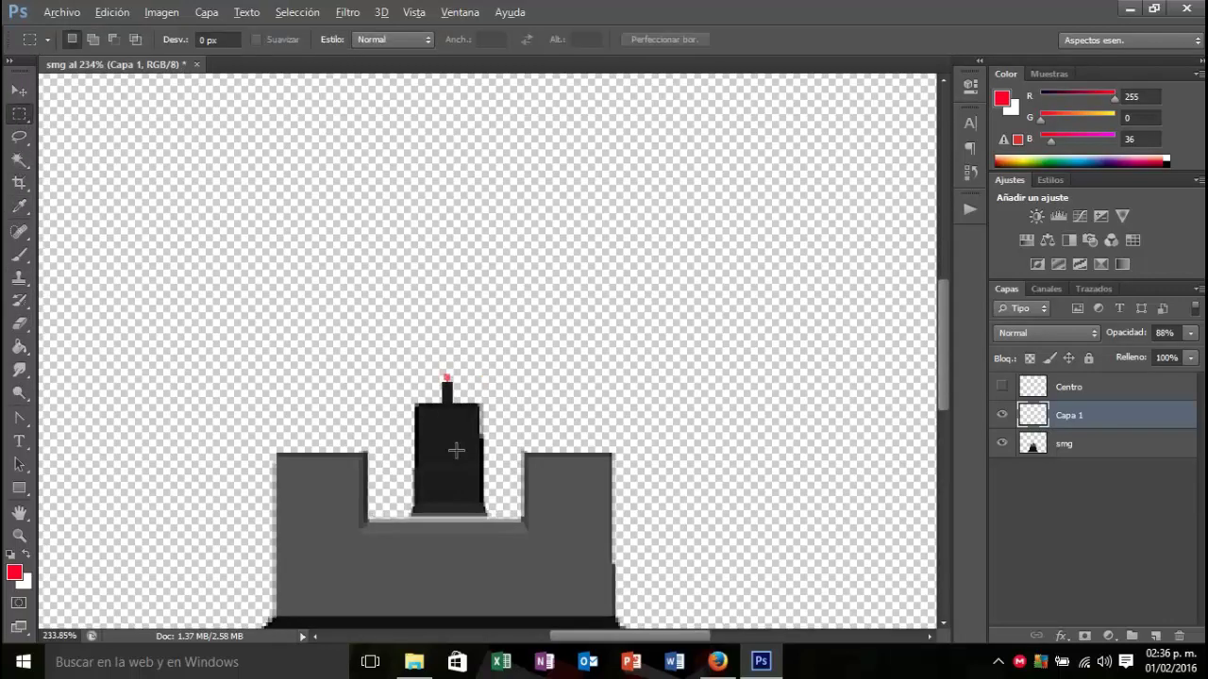
pyautogui.keyDown('alt'); pyautogui.scroll(2, 499, 437); pyautogui.keyUp('alt')
pyautogui.keyDown('alt'); pyautogui.scroll(3, 485, 450); pyautogui.keyUp('alt')
pyautogui.keyDown('alt'); pyautogui.scroll(1, 481, 262); pyautogui.keyUp('alt')
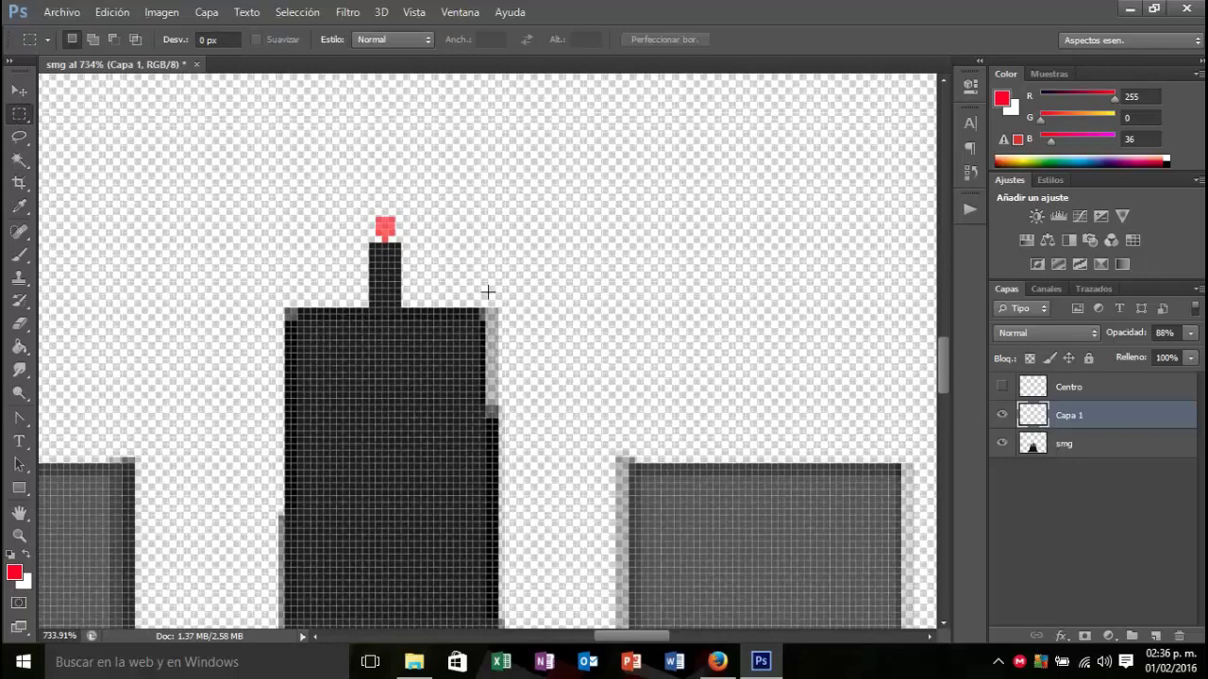
pyautogui.moveTo(485, 288); pyautogui.dragTo(536, 625)
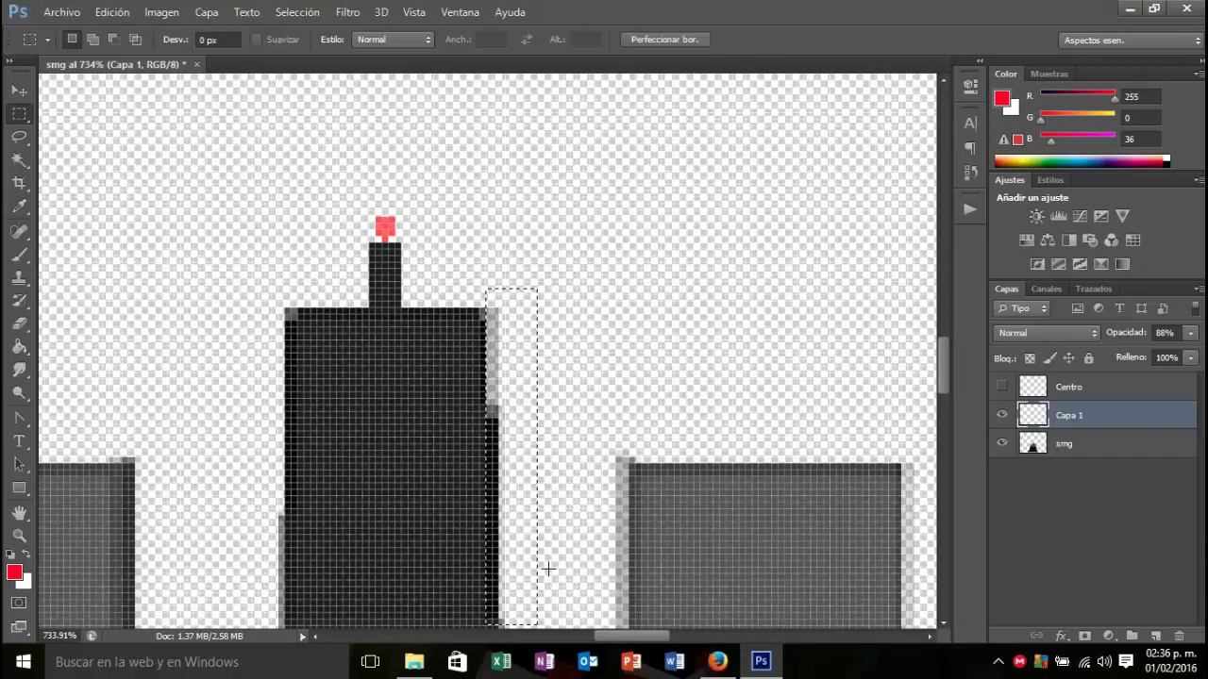
pyautogui.click(1054, 448)
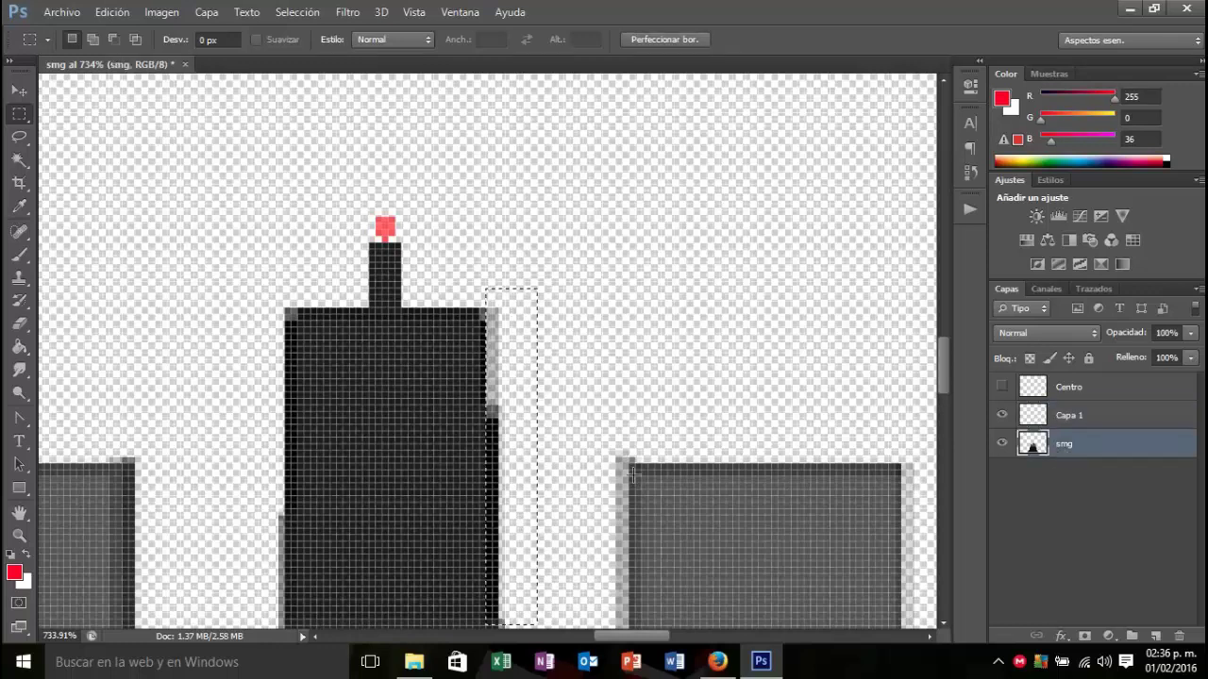
pyautogui.press('Delete')
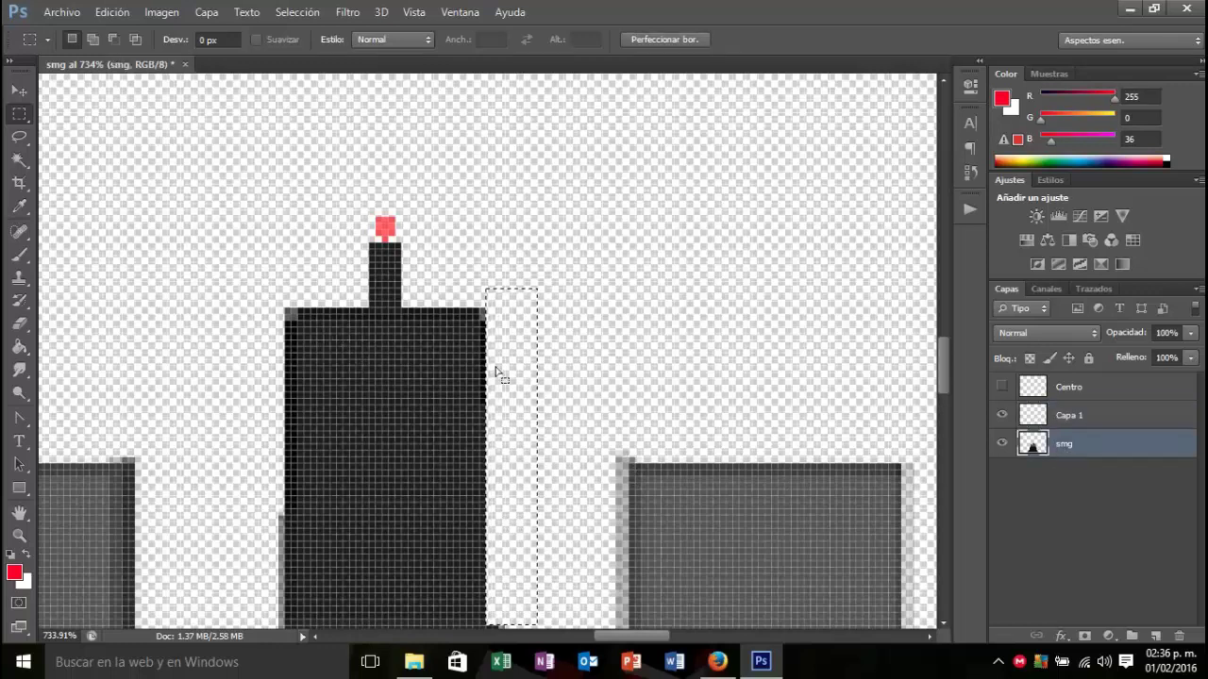
# Step: Move the selection onto the post's left fringe, delete those pixels, and deselect
pyautogui.moveTo(507, 369); pyautogui.dragTo(263, 364)
pyautogui.press('Right')
pyautogui.press('Right')
pyautogui.press('Delete')
pyautogui.scroll(-1, 402, 355)
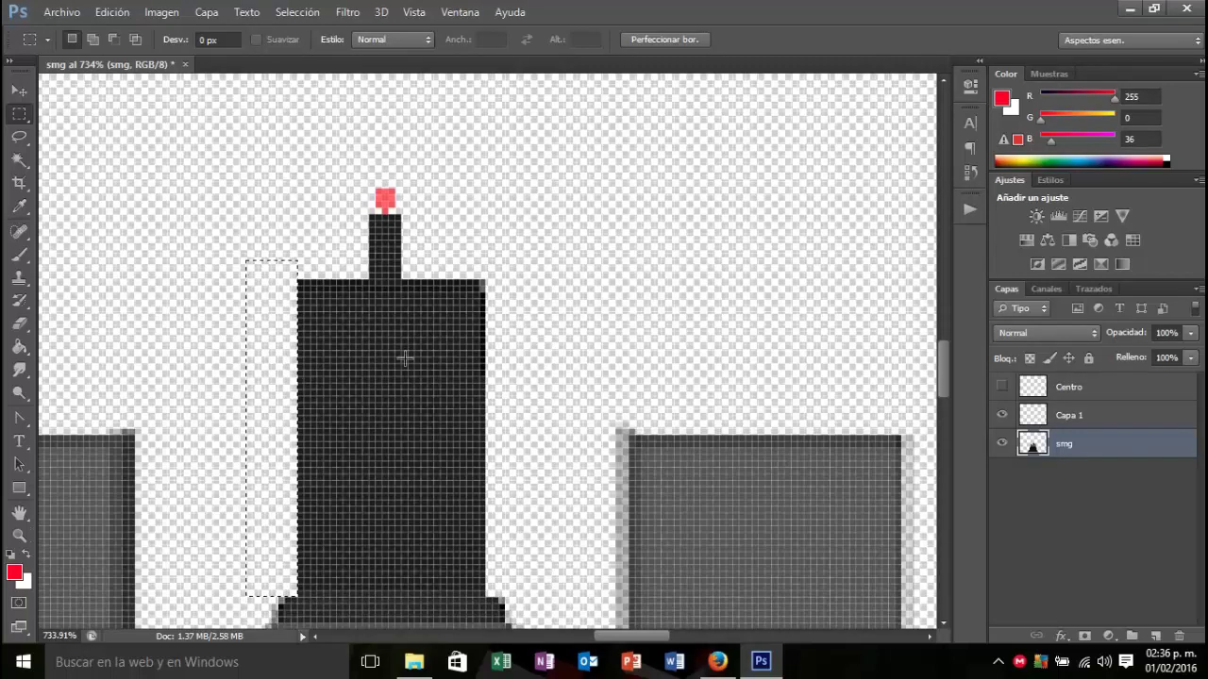
pyautogui.scroll(-1, 402, 355)
pyautogui.click(220, 480)
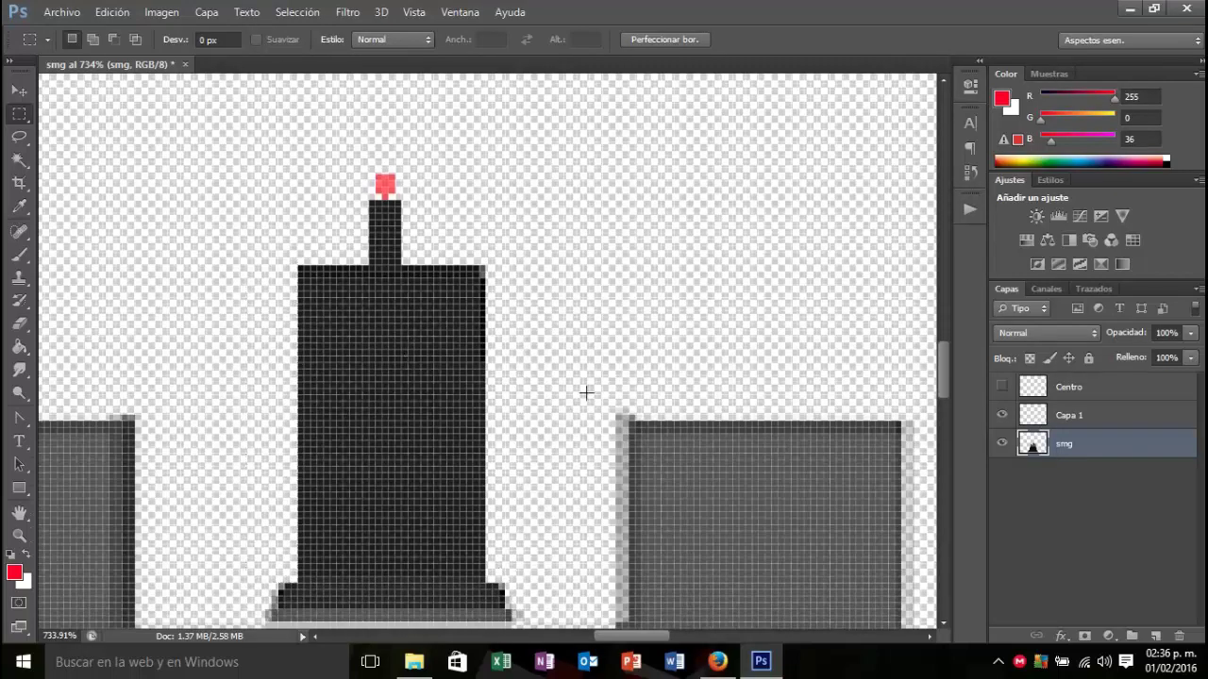
# Step: Try erasing along the shape's stepped diagonal edge, then undo the eraser strokes
pyautogui.scroll(-1, 251, 178)
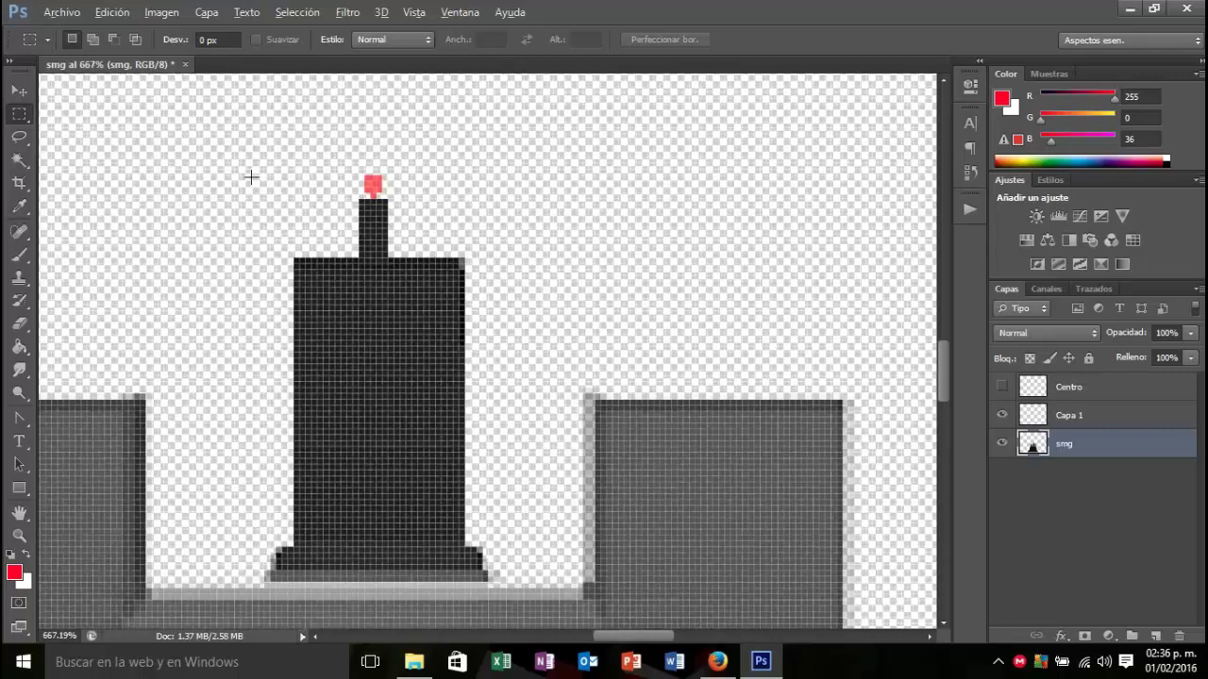
pyautogui.scroll(-2, 236, 173)
pyautogui.scroll(-3, 236, 171)
pyautogui.scroll(-1, 235, 171)
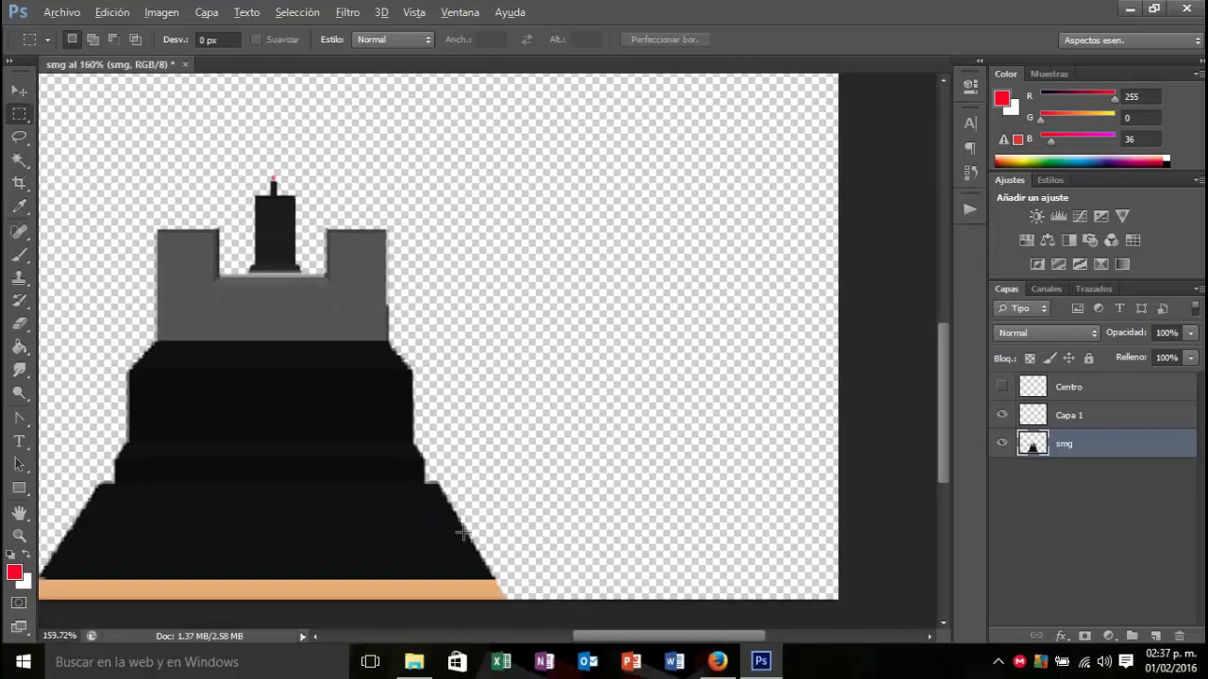
pyautogui.scroll(-1, 168, 384)
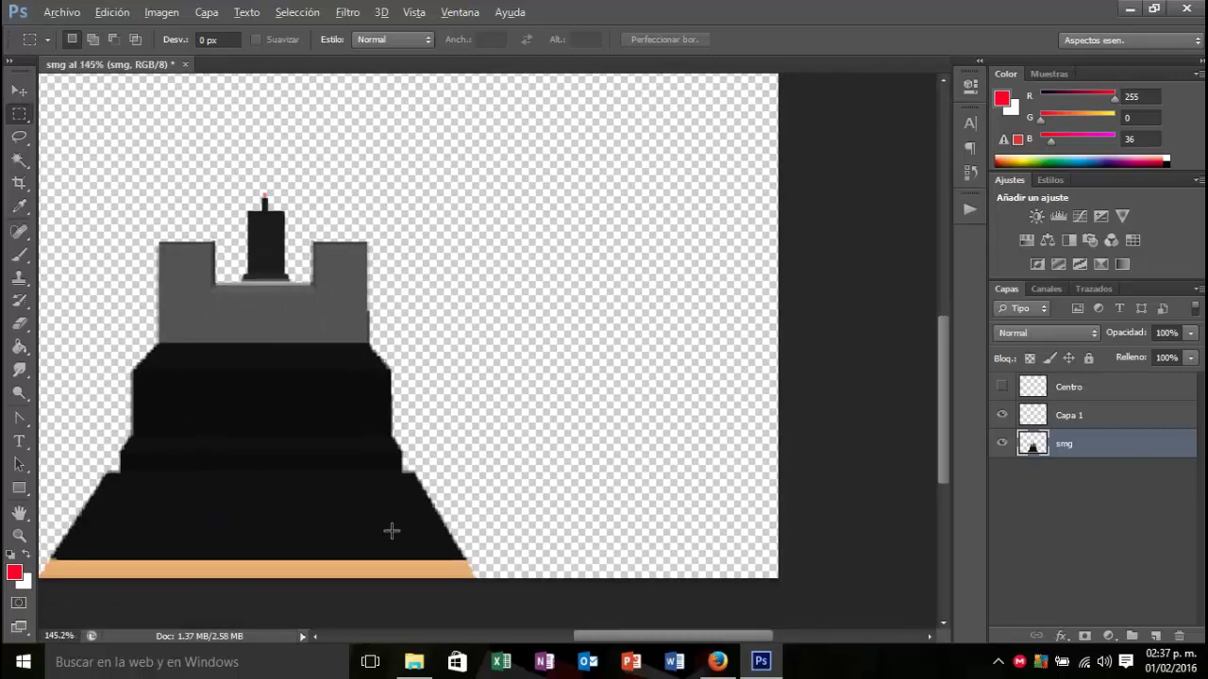
pyautogui.scroll(1, 440, 528)
pyautogui.scroll(2, 440, 528)
pyautogui.scroll(1, 440, 528)
pyautogui.scroll(1, 449, 519)
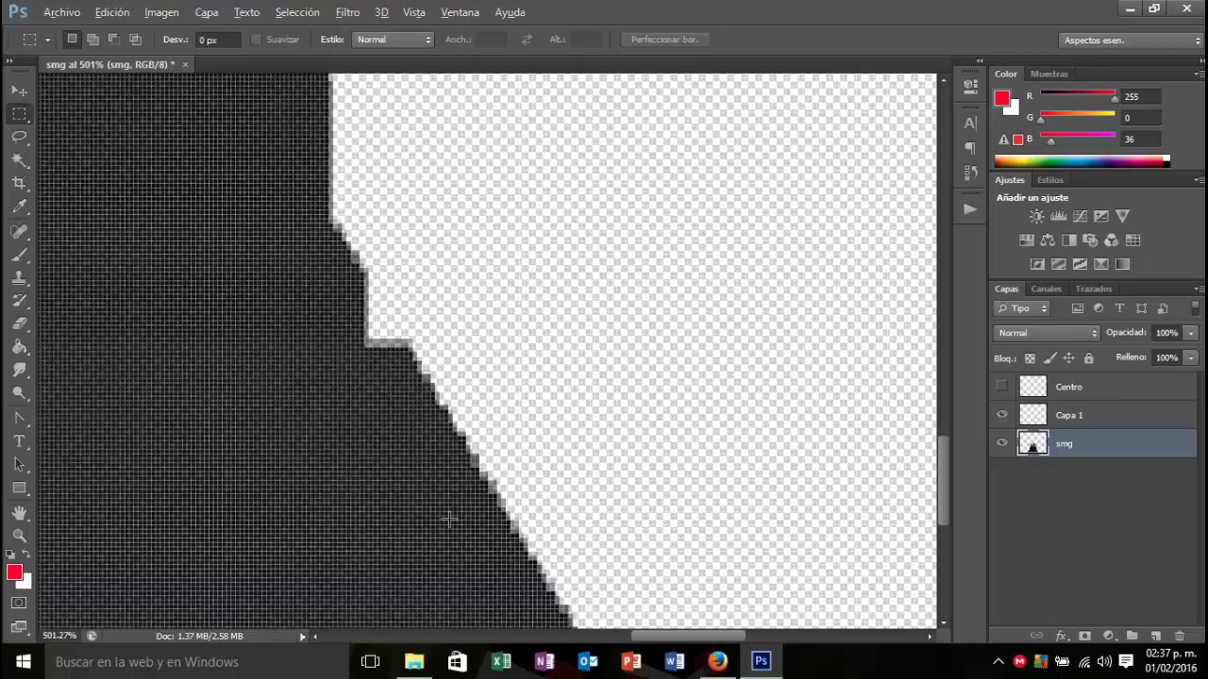
pyautogui.scroll(-2, 449, 518)
pyautogui.scroll(1, 534, 430)
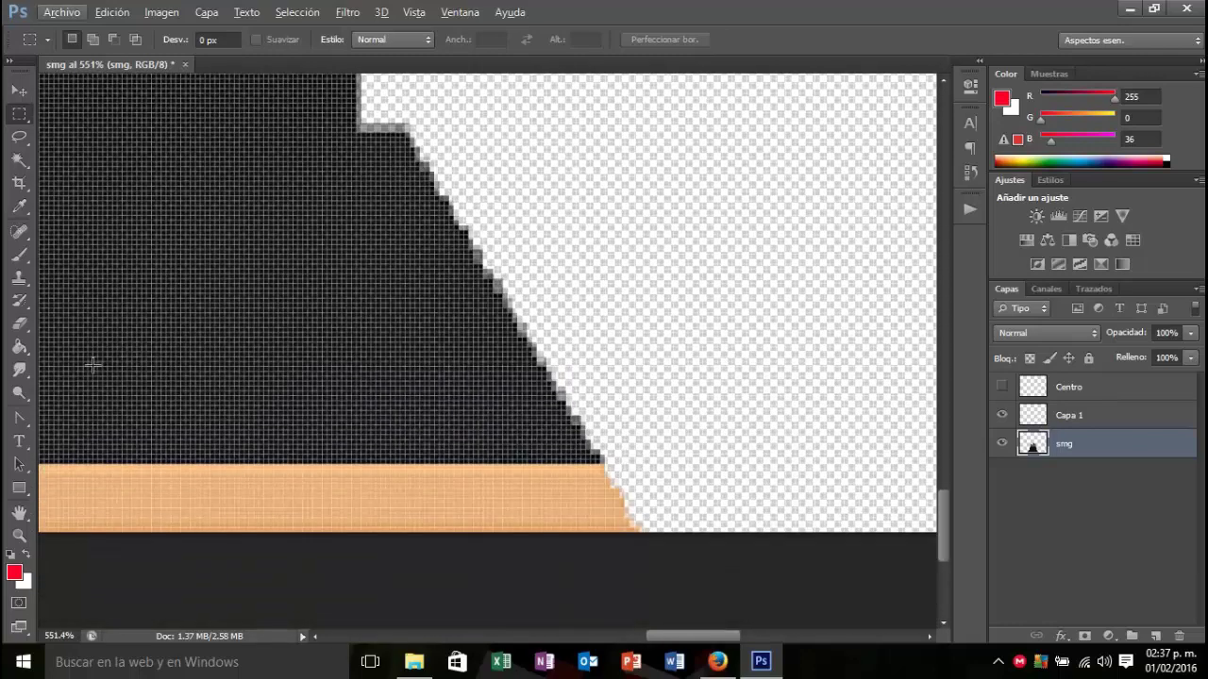
pyautogui.click(19, 323)
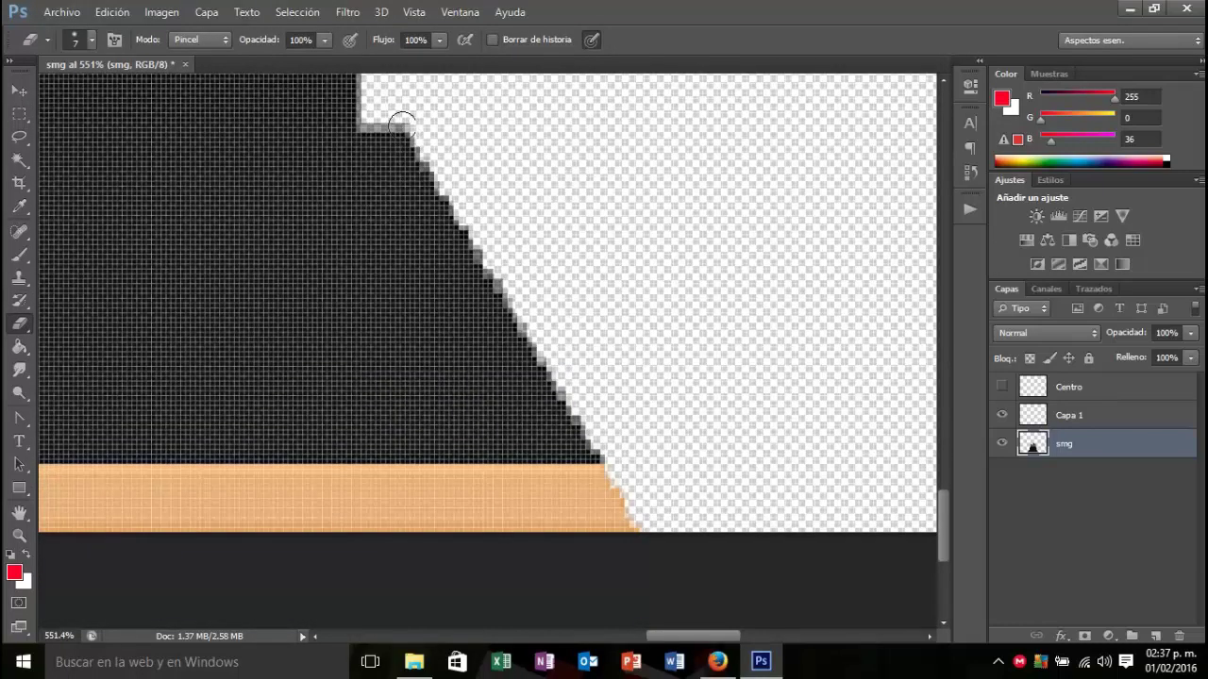
pyautogui.moveTo(408, 118); pyautogui.dragTo(603, 439)
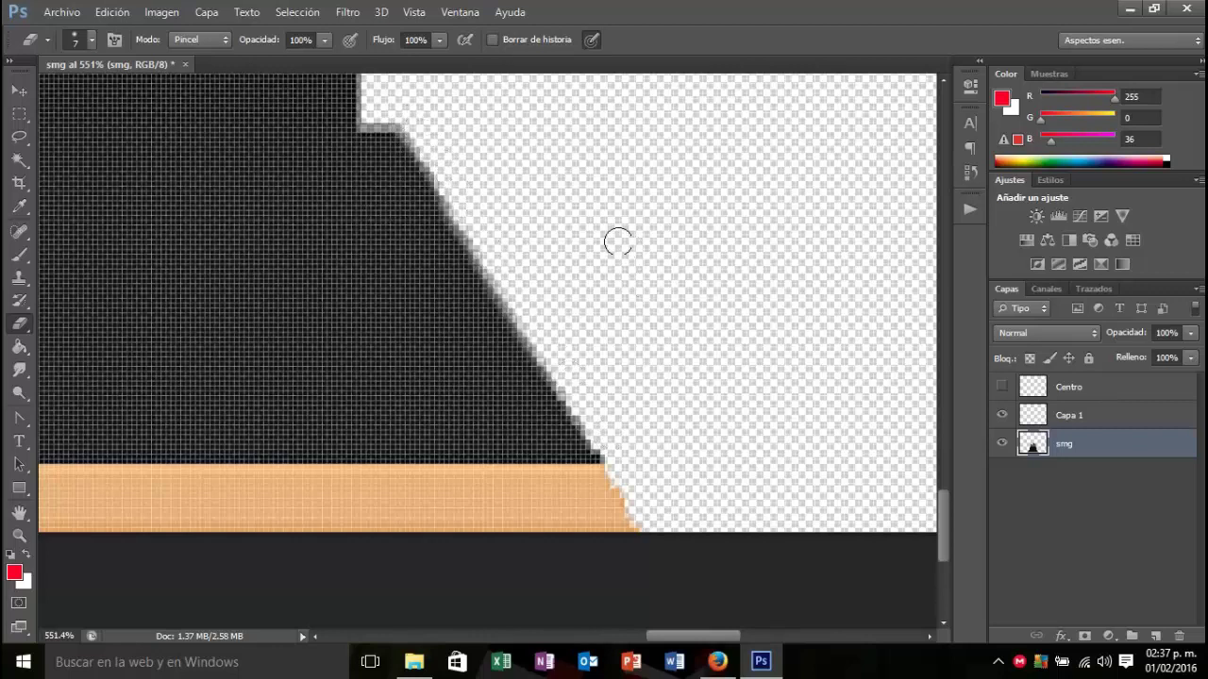
pyautogui.hotkey('ctrl', 'z')
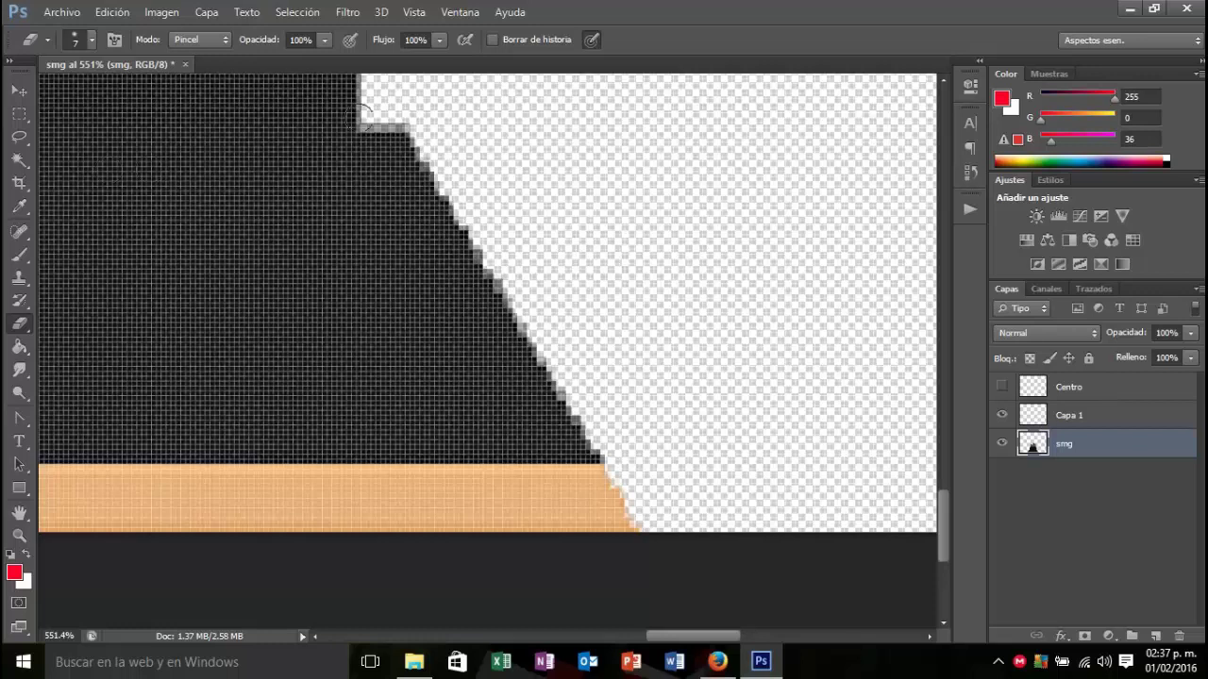
# Step: Polygon-select the right diagonal edge's fringe and erase the grey pixels inside it
pyautogui.click(19, 137)
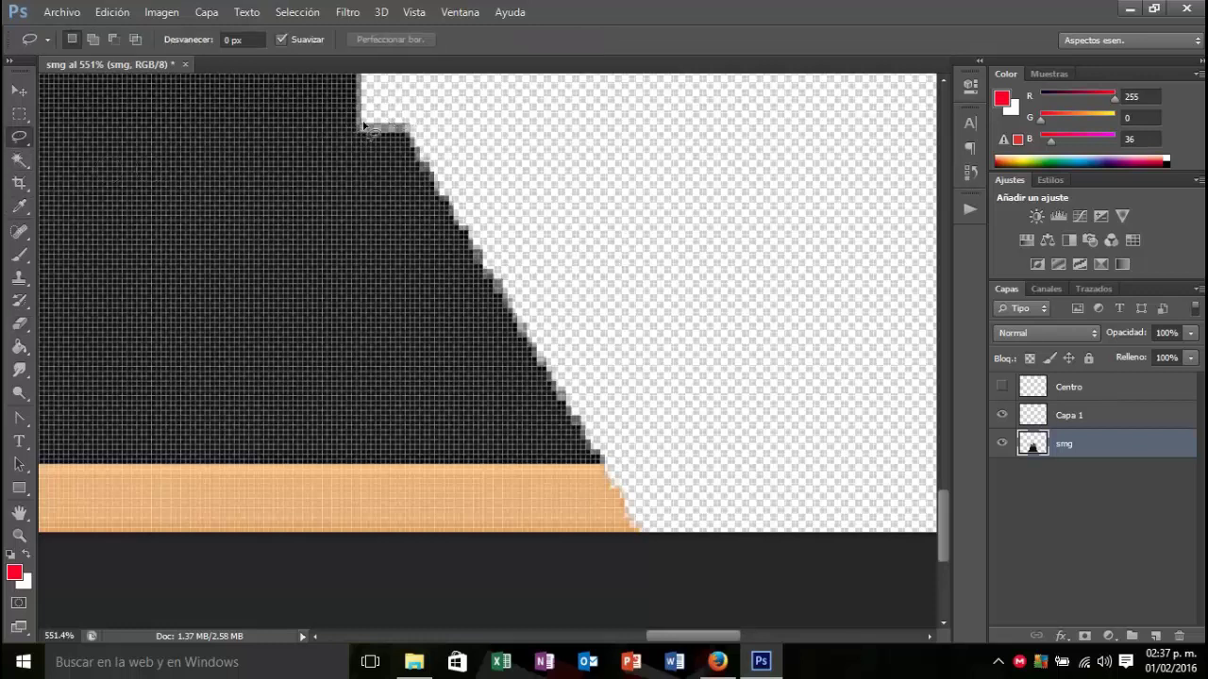
pyautogui.click(25, 147)
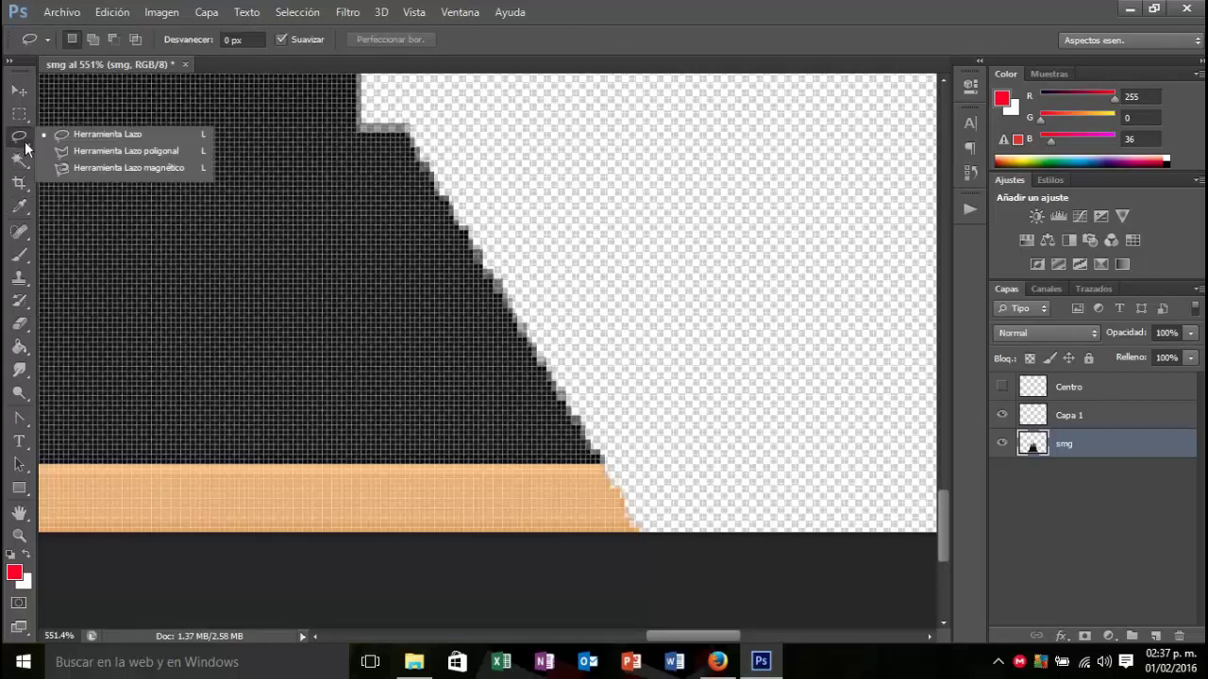
pyautogui.click(70, 151)
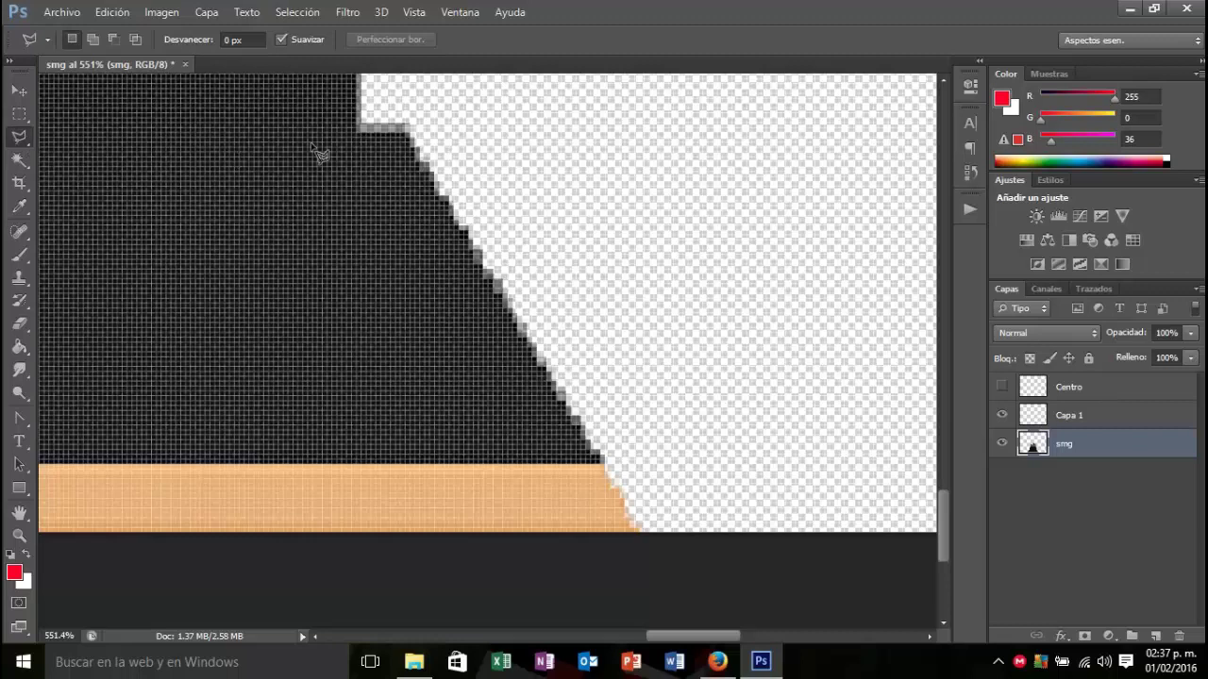
pyautogui.click(377, 126)
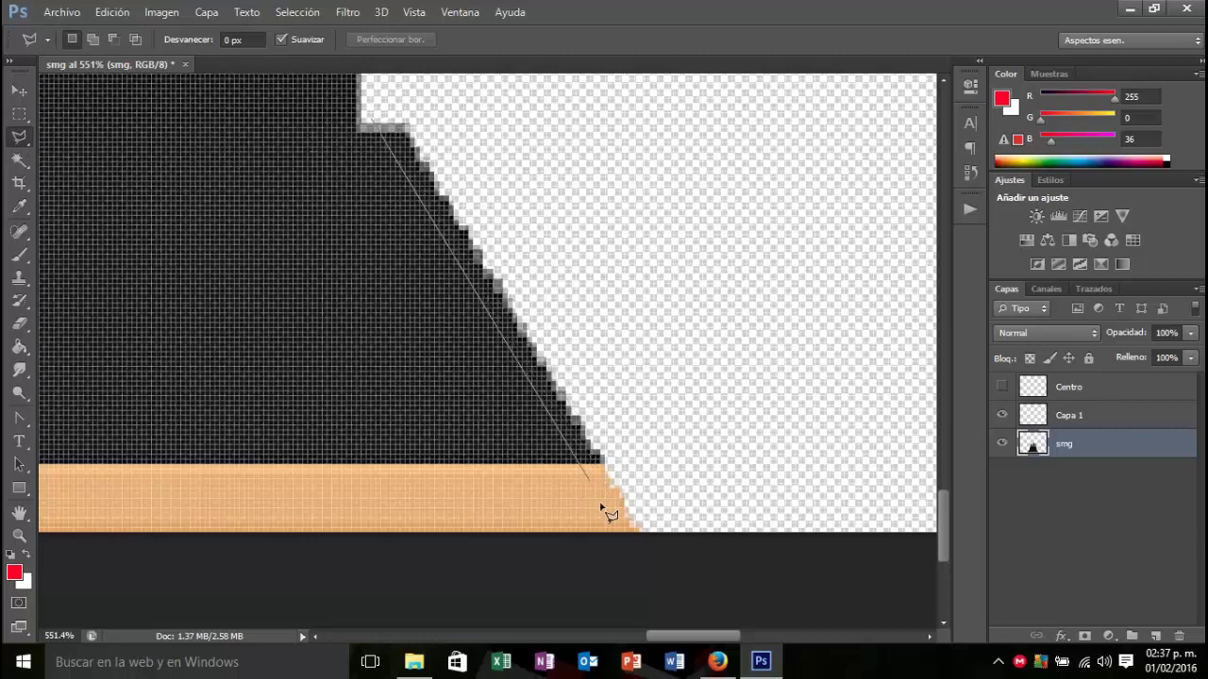
pyautogui.click(620, 538)
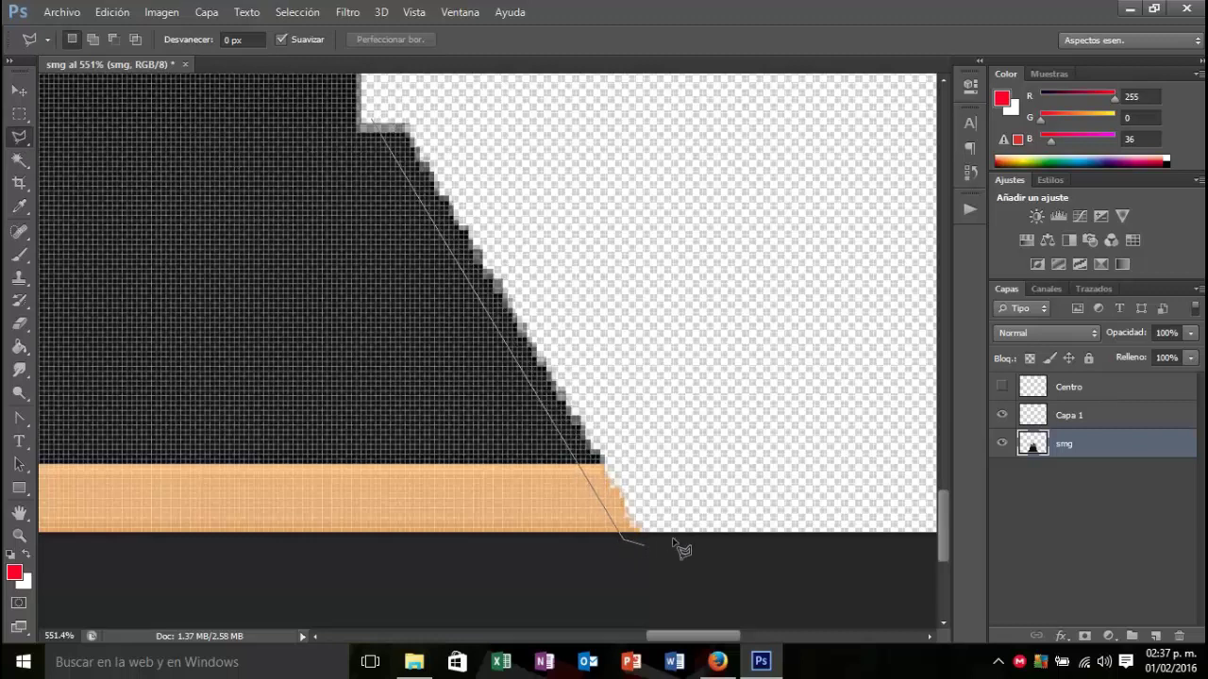
pyautogui.click(710, 538)
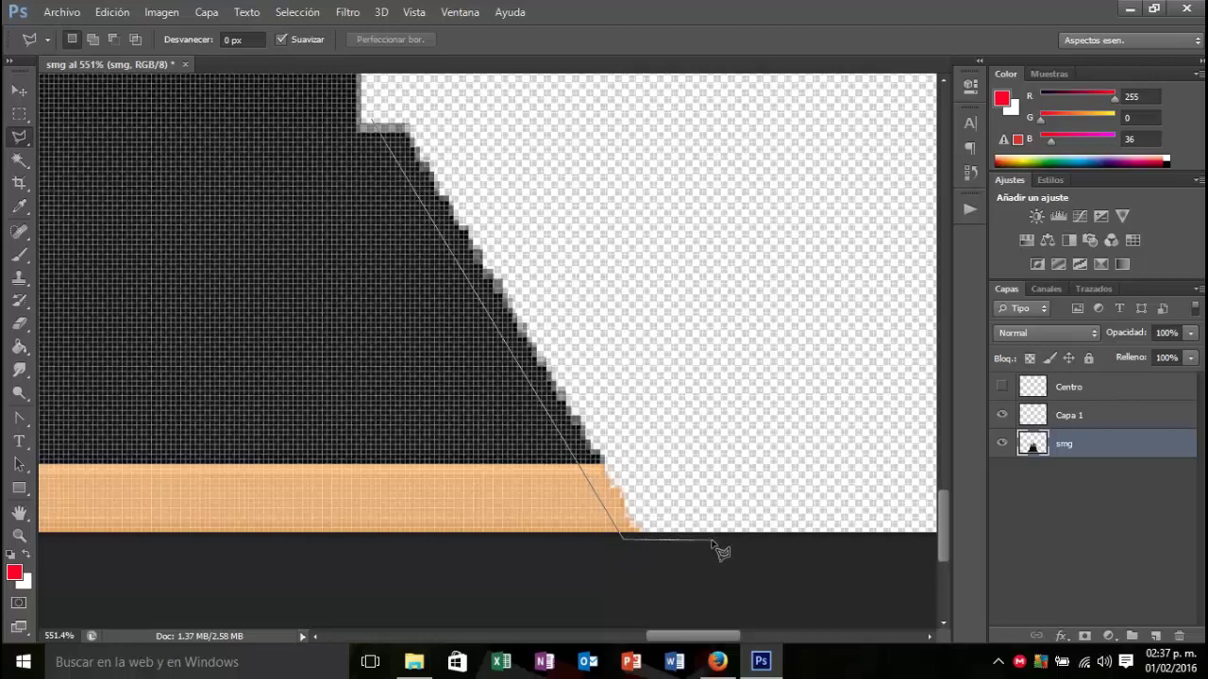
pyautogui.click(407, 83)
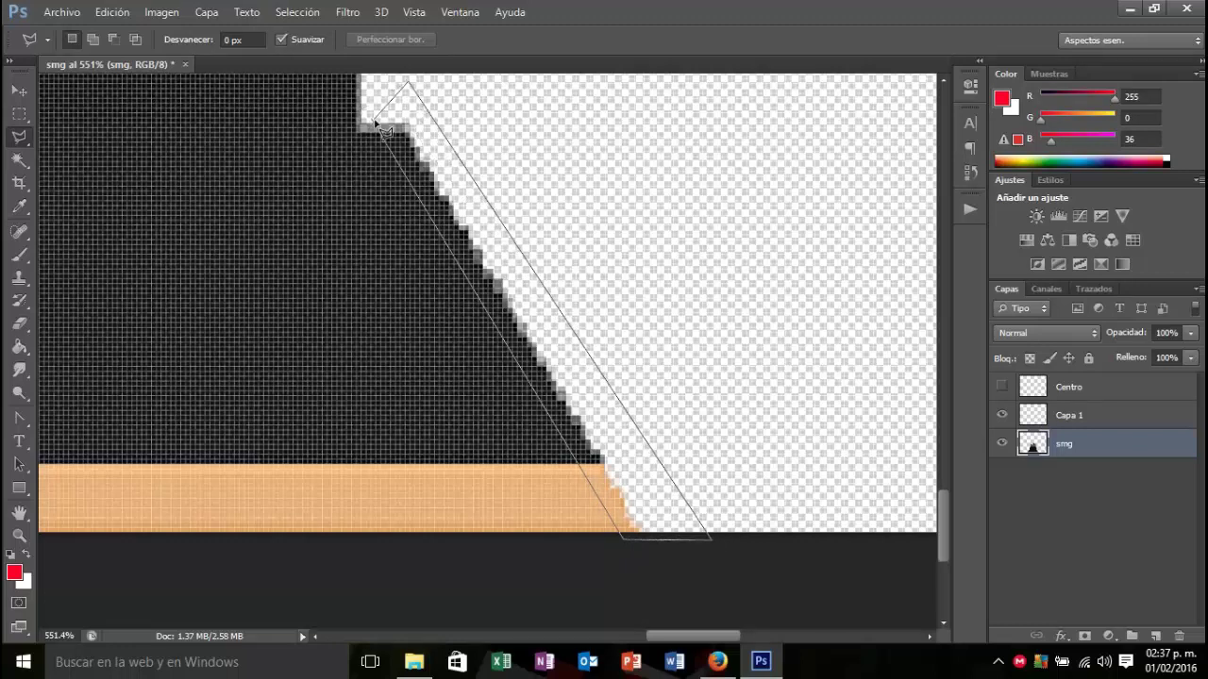
pyautogui.click(375, 123)
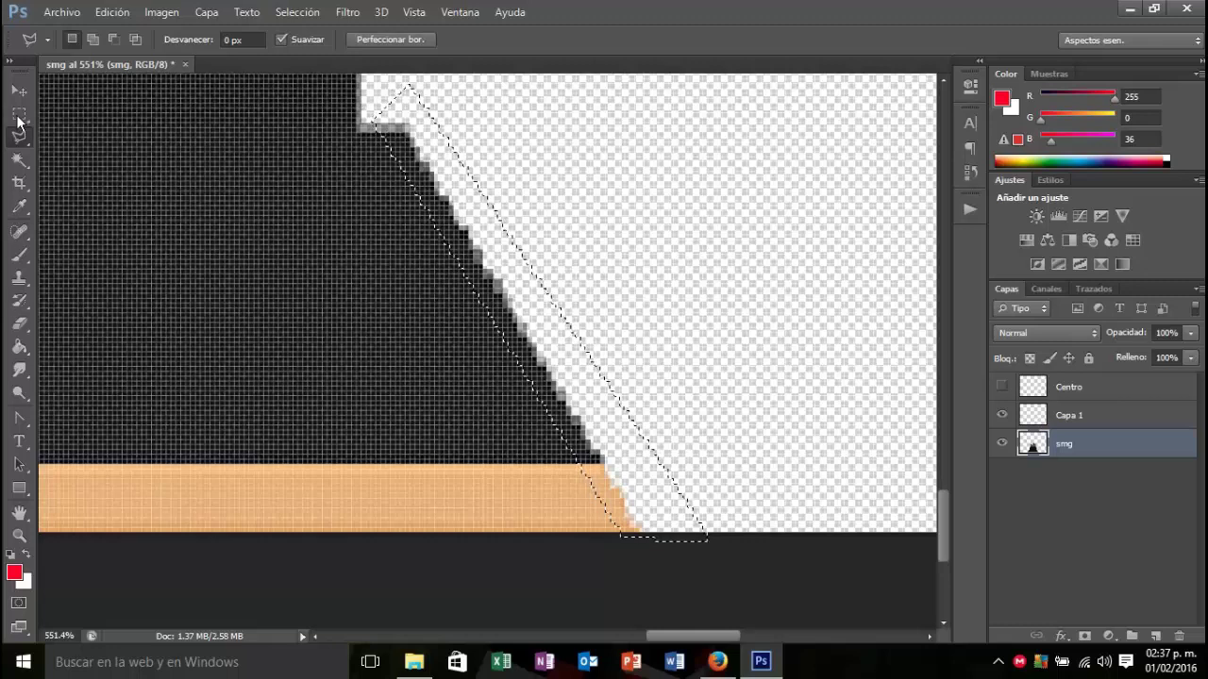
pyautogui.click(19, 324)
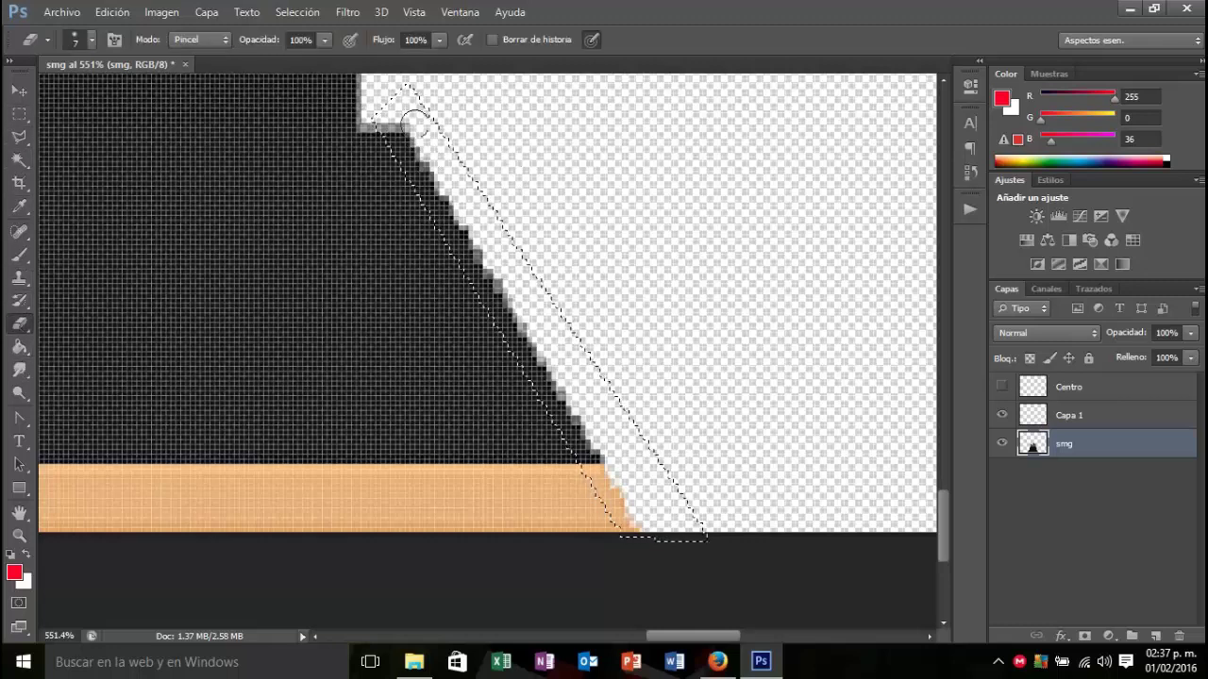
pyautogui.moveTo(413, 123)
pyautogui.mouseDown()
pyautogui.moveTo(615, 513)
pyautogui.moveTo(439, 177)
pyautogui.mouseUp()
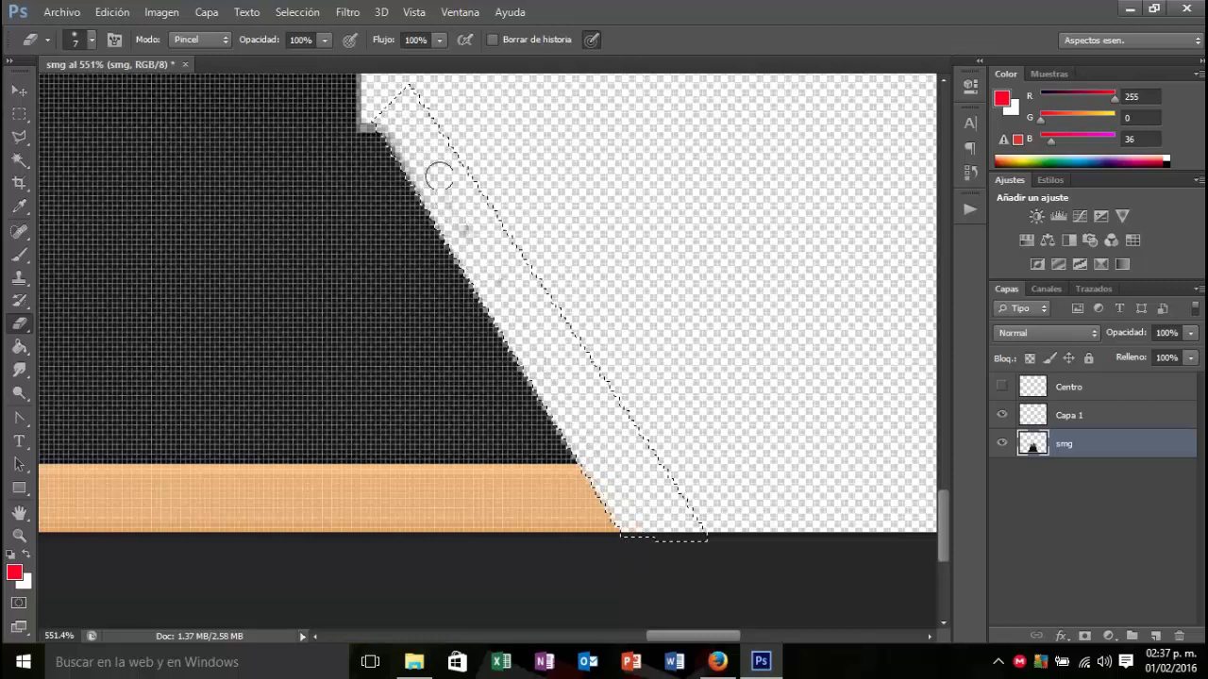
# Step: Outline a new polygonal selection along the shape's top edge
pyautogui.click(19, 137)
pyautogui.click(550, 149)
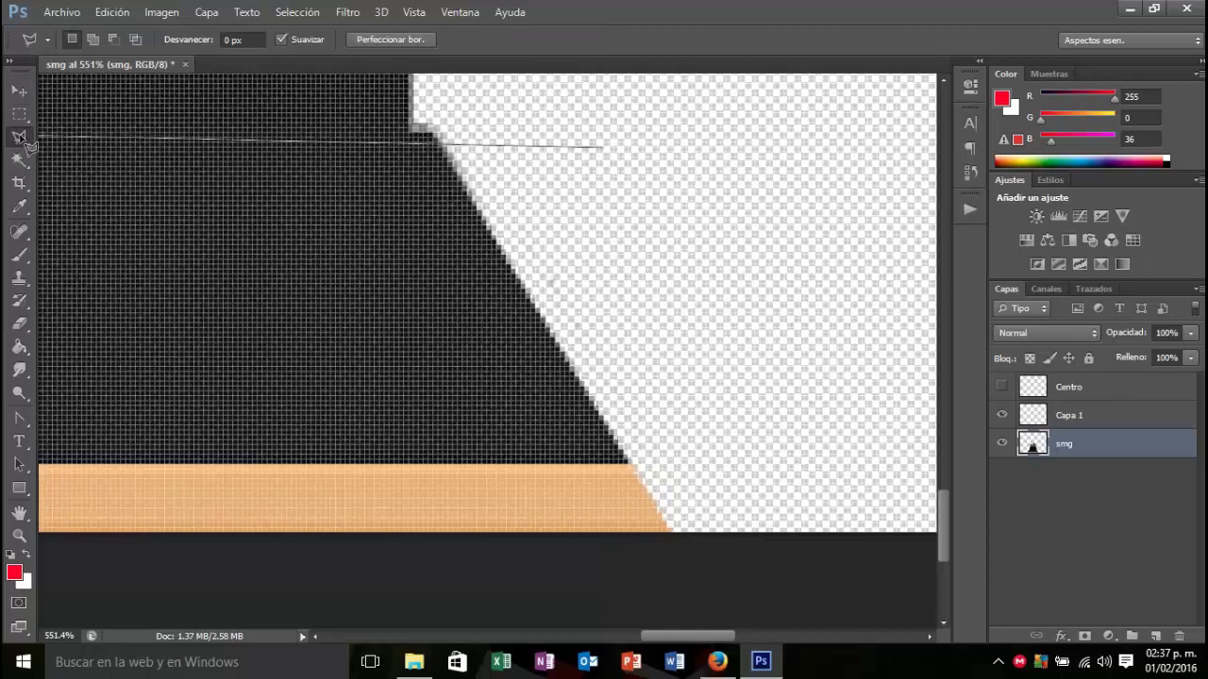
pyautogui.click(57, 135)
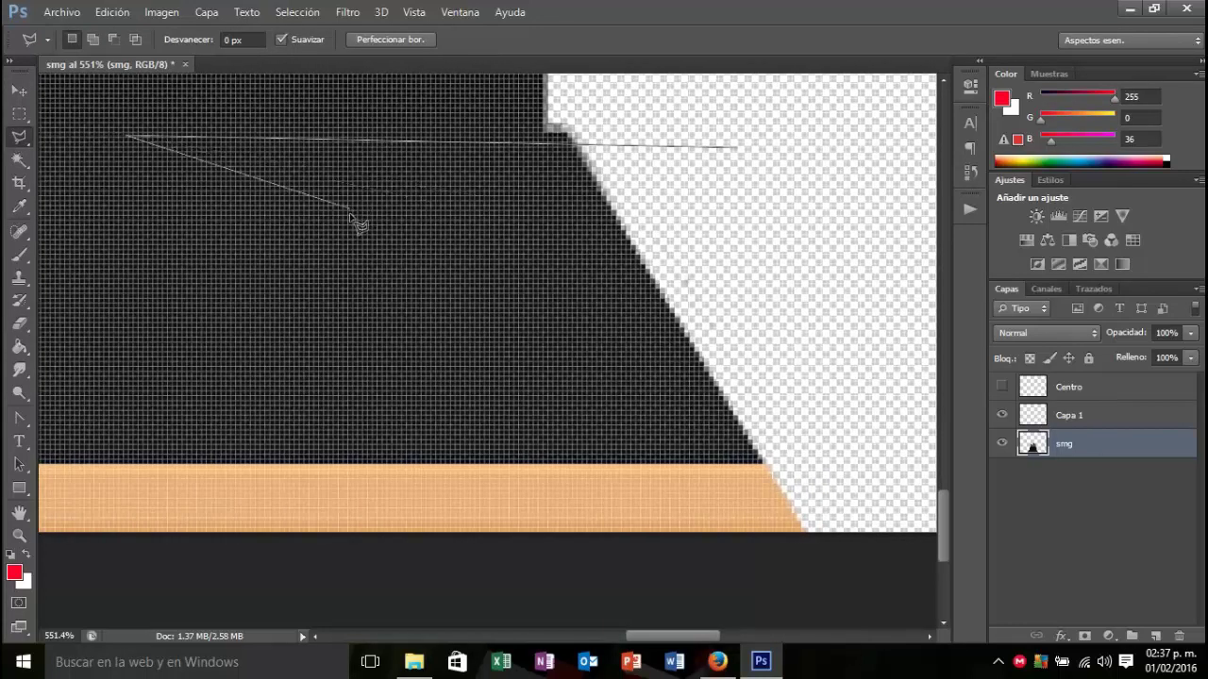
pyautogui.click(694, 193)
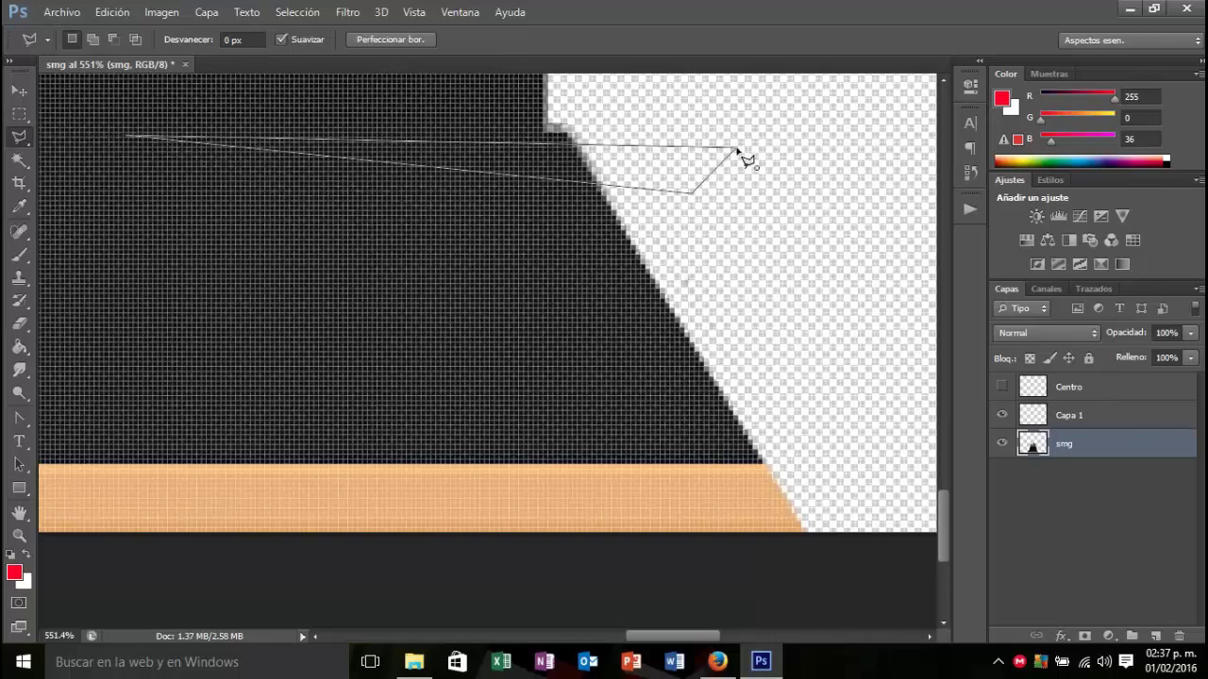
pyautogui.click(738, 151)
pyautogui.rightClick(19, 136)
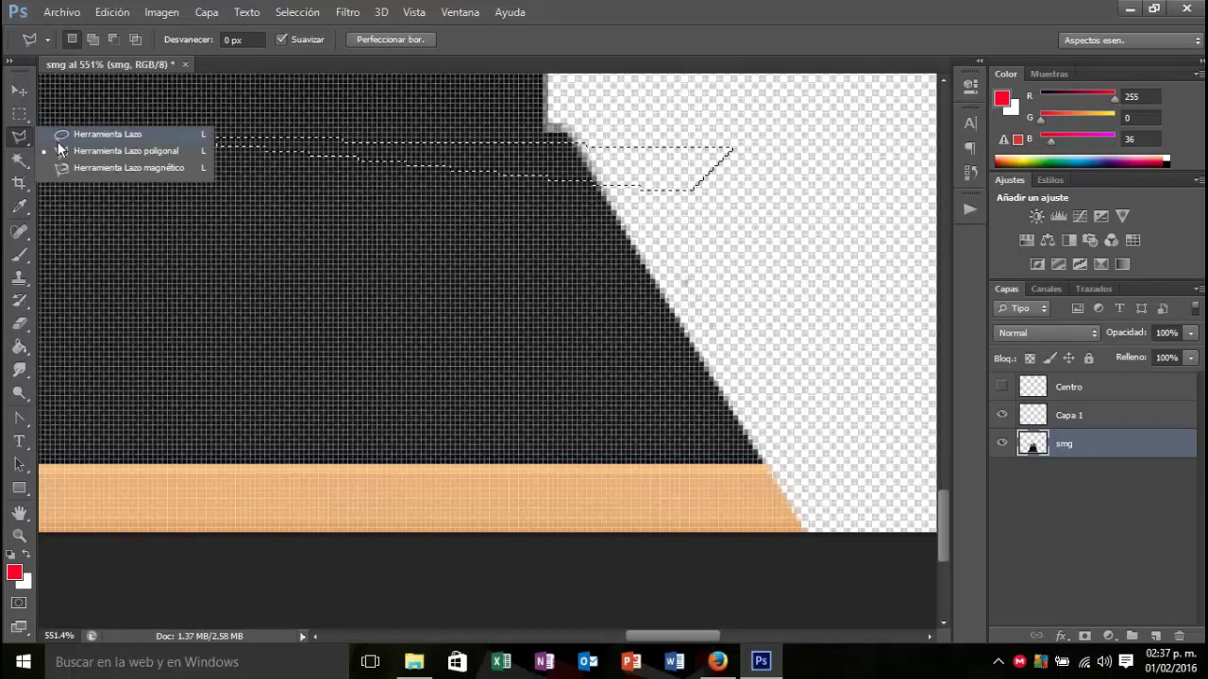
pyautogui.click(64, 134)
# Step: Polygon-select the strip along the left diagonal edge, down to its foot
pyautogui.click(123, 242)
pyautogui.hscroll(-2, 121, 242)
pyautogui.hscroll(-3, 120, 241)
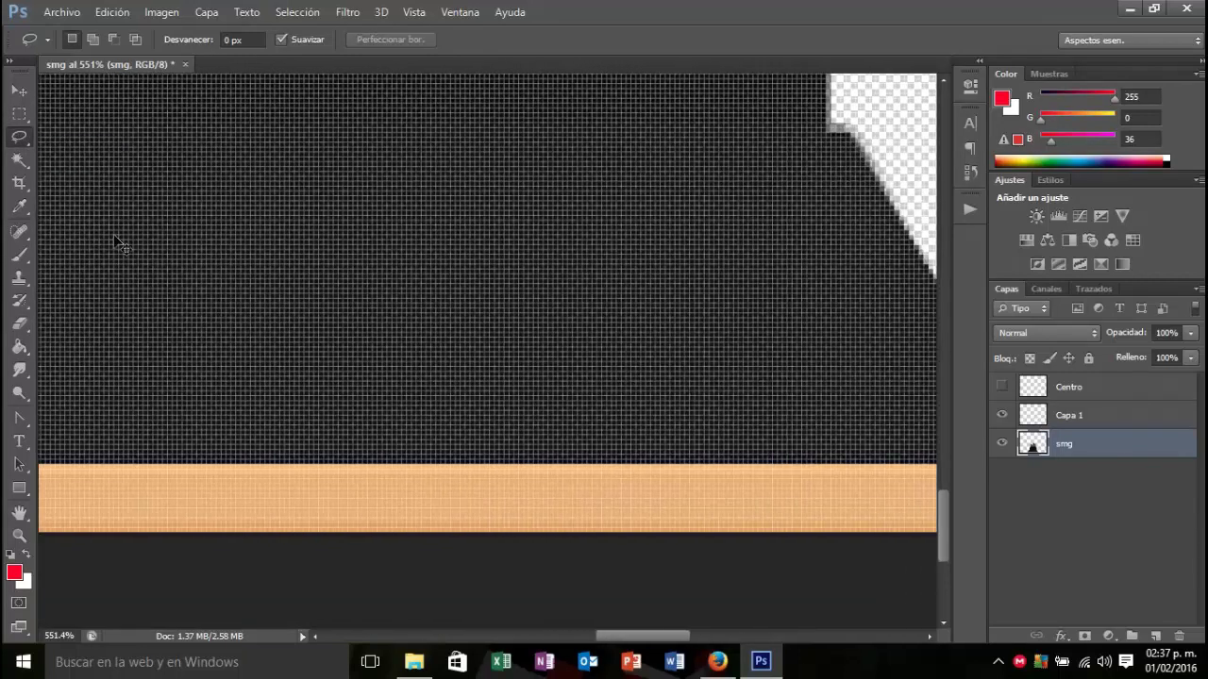
pyautogui.hscroll(-3, 121, 241)
pyautogui.hscroll(-3, 121, 242)
pyautogui.hscroll(-4, 121, 241)
pyautogui.hscroll(-2, 121, 242)
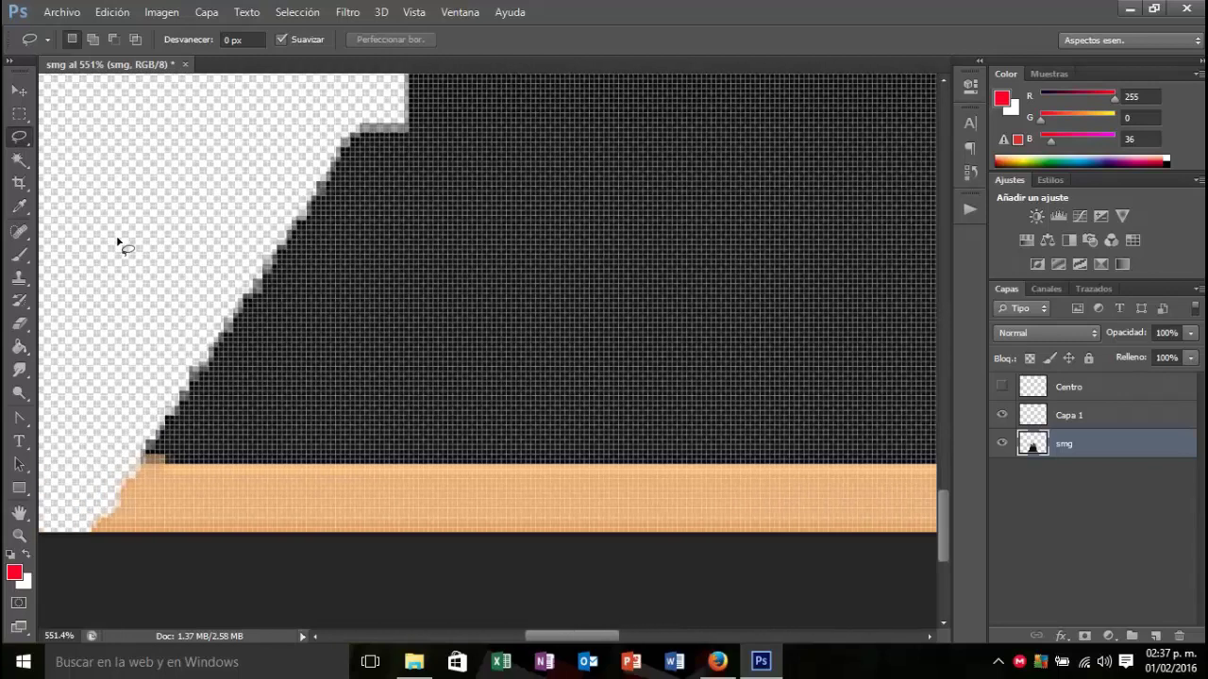
pyautogui.hscroll(-3, 121, 241)
pyautogui.hscroll(-2, 124, 245)
pyautogui.rightClick(29, 142)
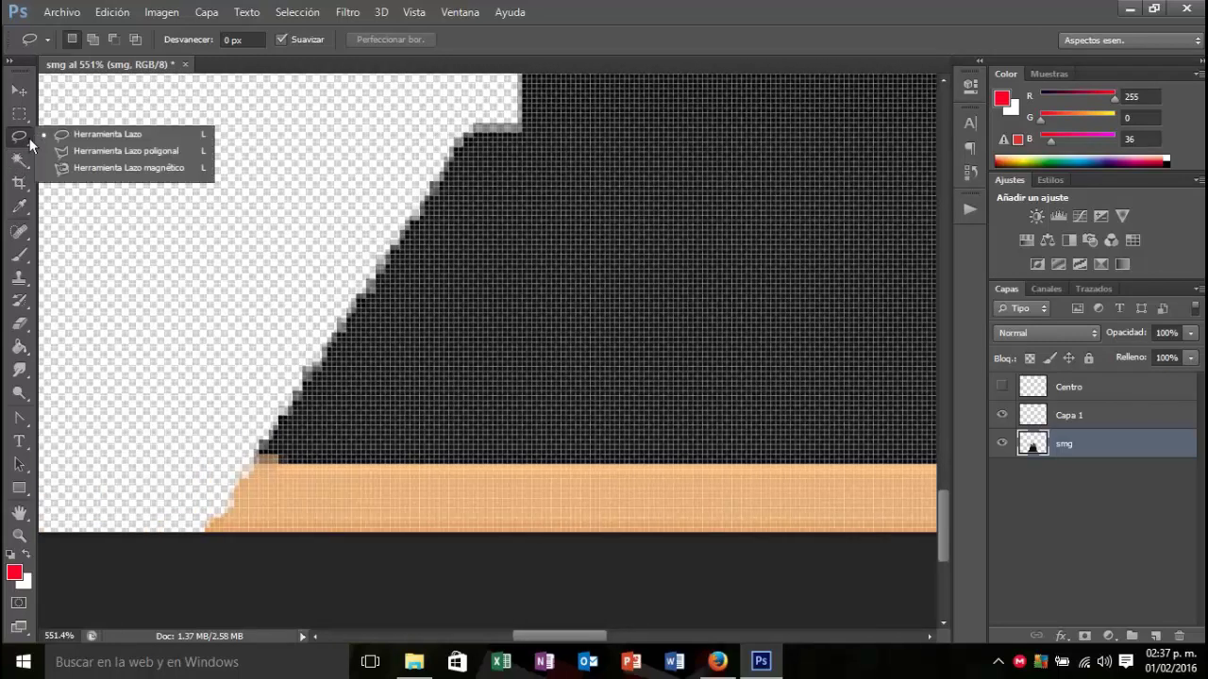
pyautogui.click(64, 151)
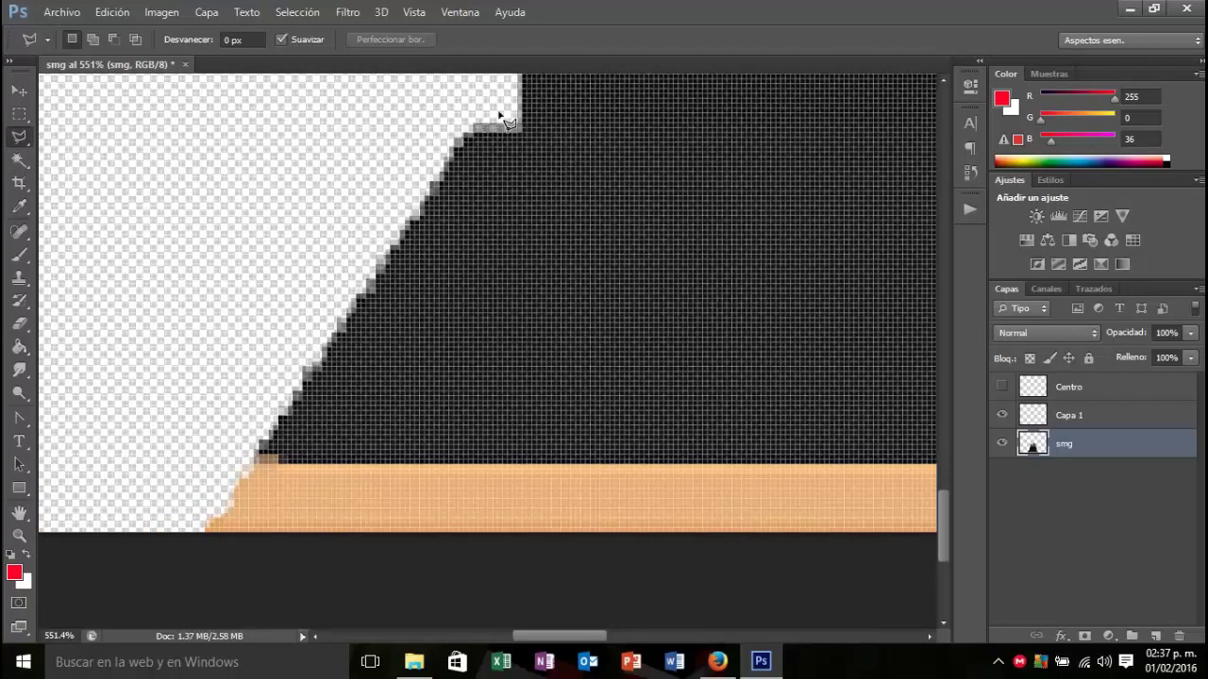
pyautogui.click(206, 565)
pyautogui.click(141, 564)
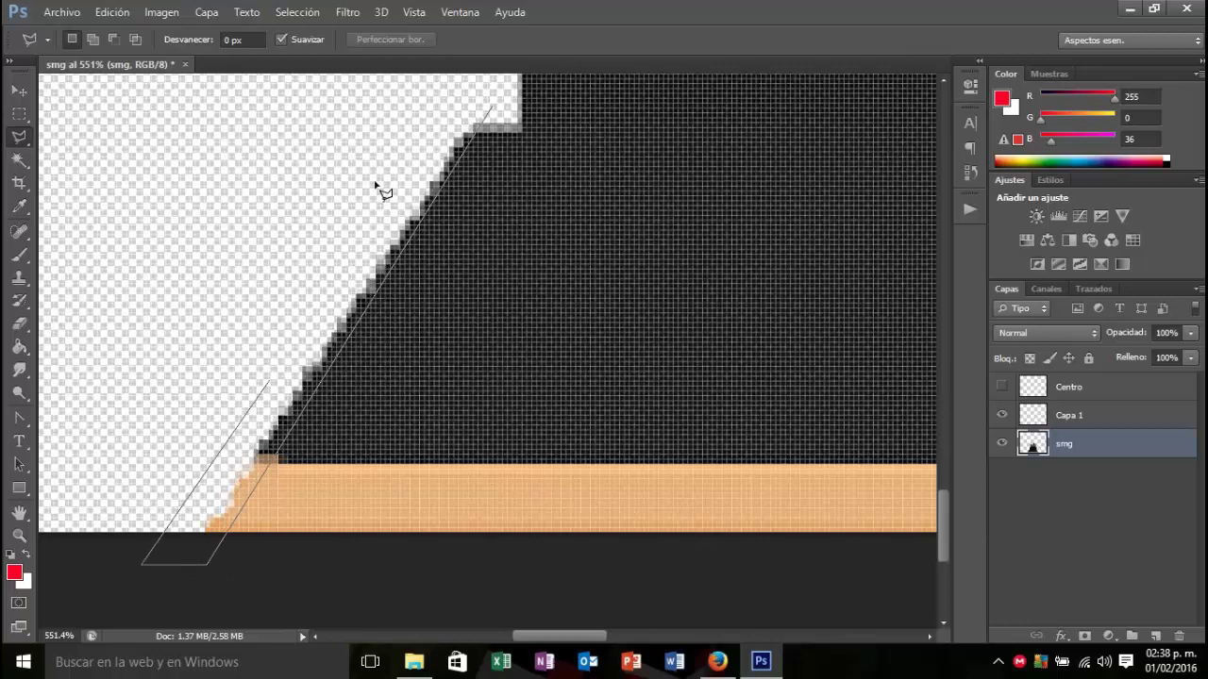
pyautogui.click(455, 95)
pyautogui.doubleClick(491, 108)
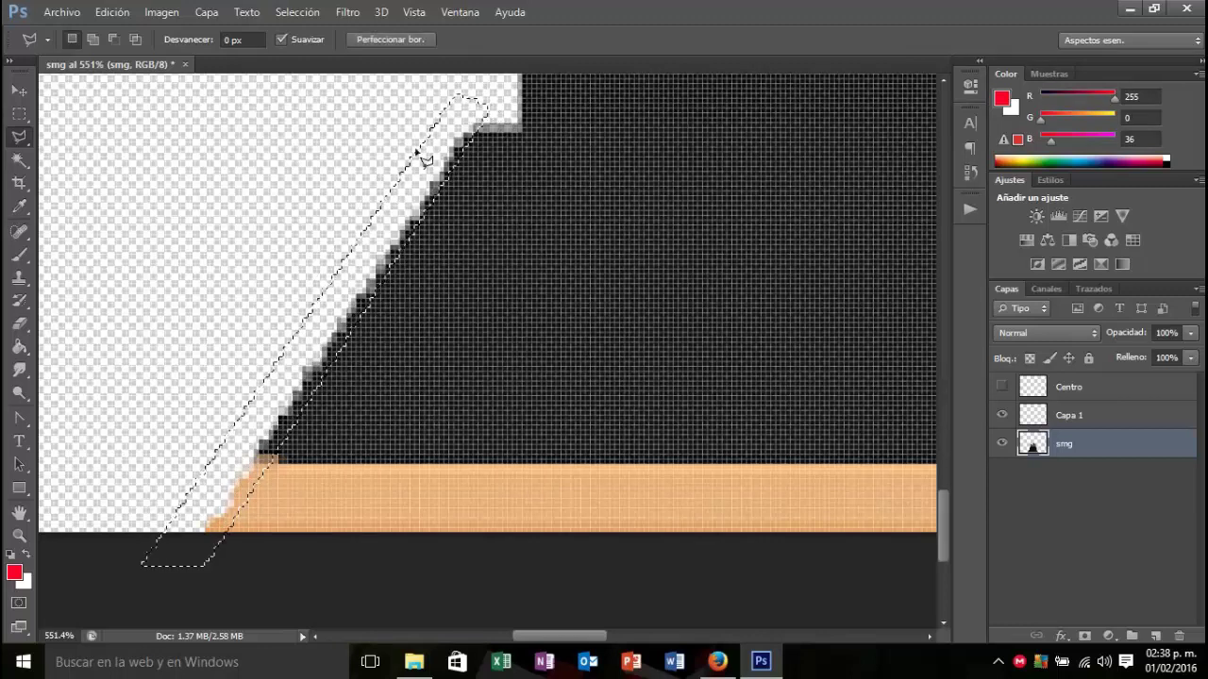
# Step: Erase the grey fringe and stray orange pixels inside the left-edge selection, then deselect
pyautogui.click(19, 324)
pyautogui.moveTo(479, 117)
pyautogui.mouseDown()
pyautogui.moveTo(283, 405)
pyautogui.moveTo(231, 516)
pyautogui.moveTo(209, 527)
pyautogui.mouseUp()
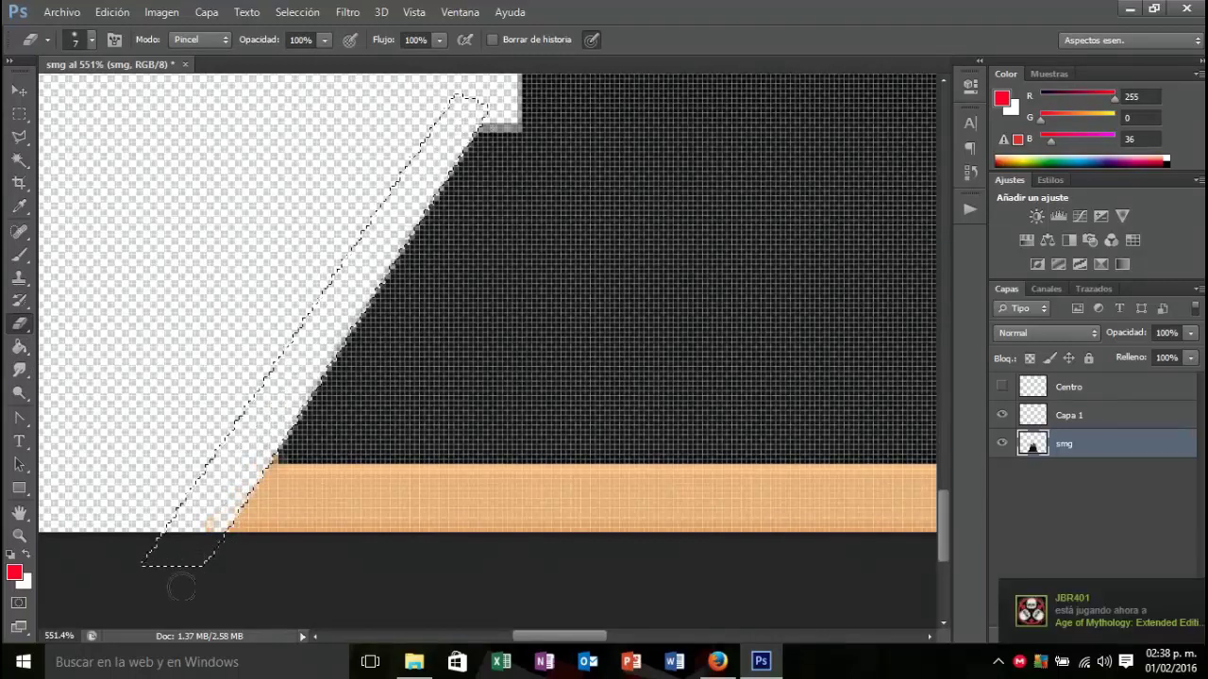
pyautogui.click(19, 137)
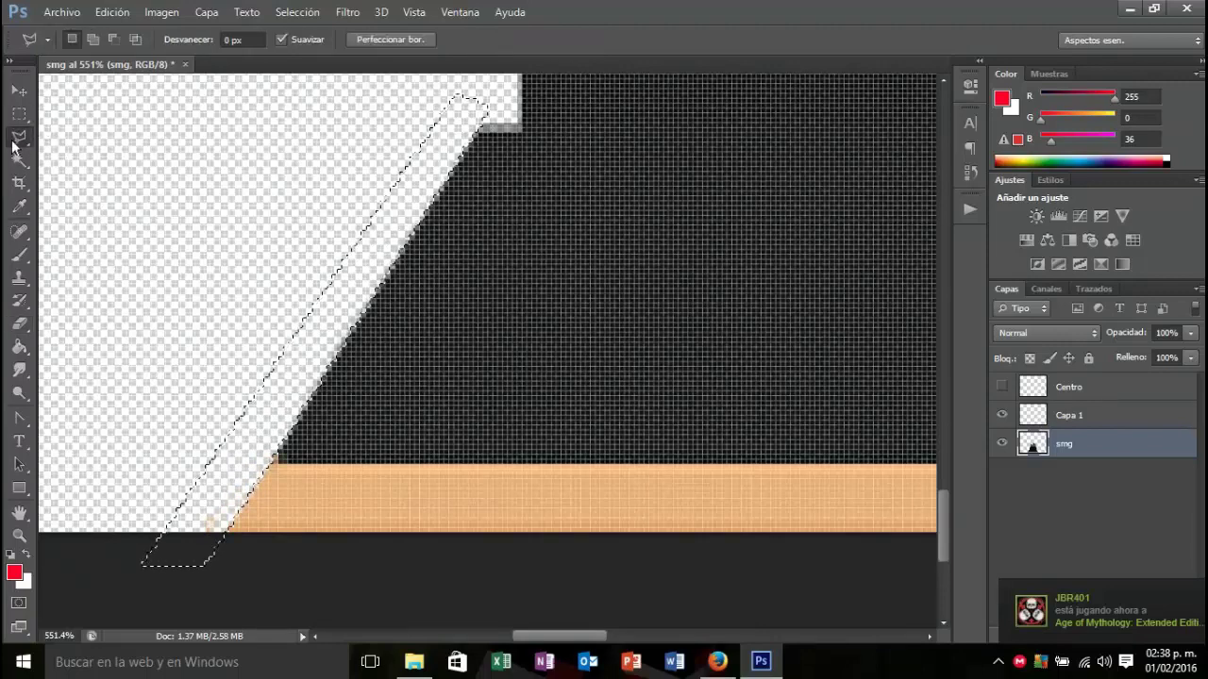
pyautogui.rightClick(13, 144)
pyautogui.click(56, 126)
pyautogui.click(102, 202)
# Step: Zoom in and use the Polygonal Lasso to select the grey fringe along the upper-left edge
pyautogui.scroll(-2, 304, 249)
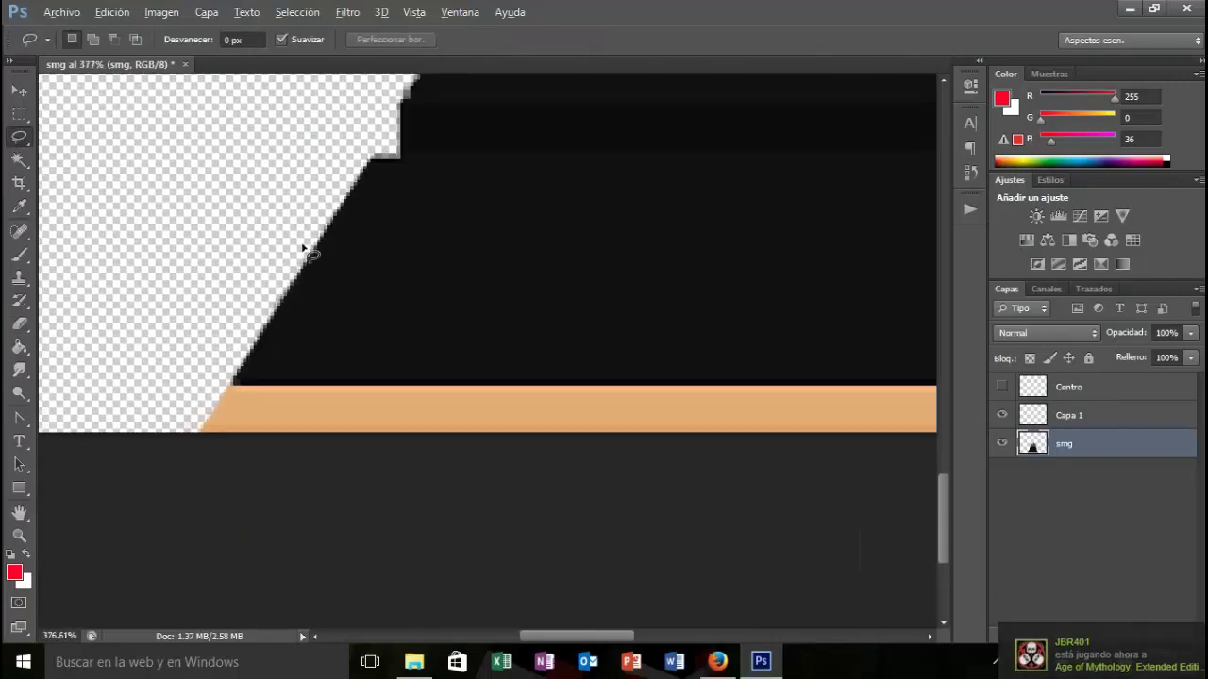
pyautogui.scroll(-2, 303, 248)
pyautogui.scroll(-2, 412, 251)
pyautogui.scroll(2, 485, 280)
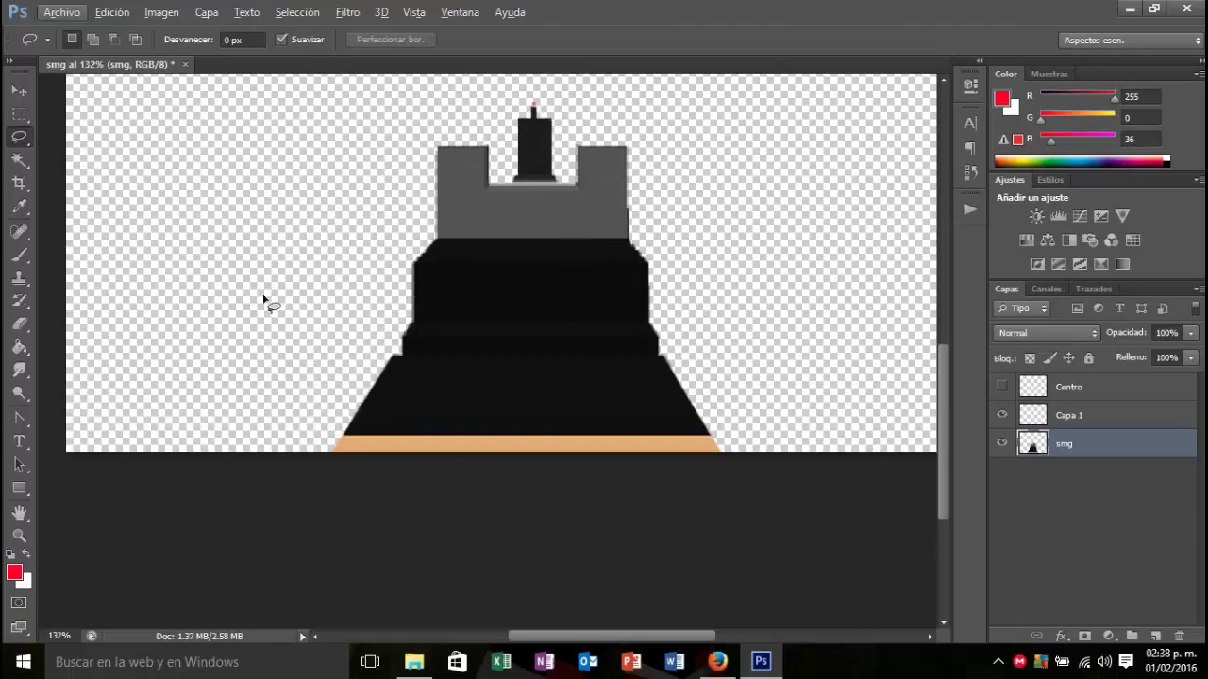
pyautogui.scroll(3, 485, 329)
pyautogui.scroll(3, 431, 359)
pyautogui.scroll(2, 463, 365)
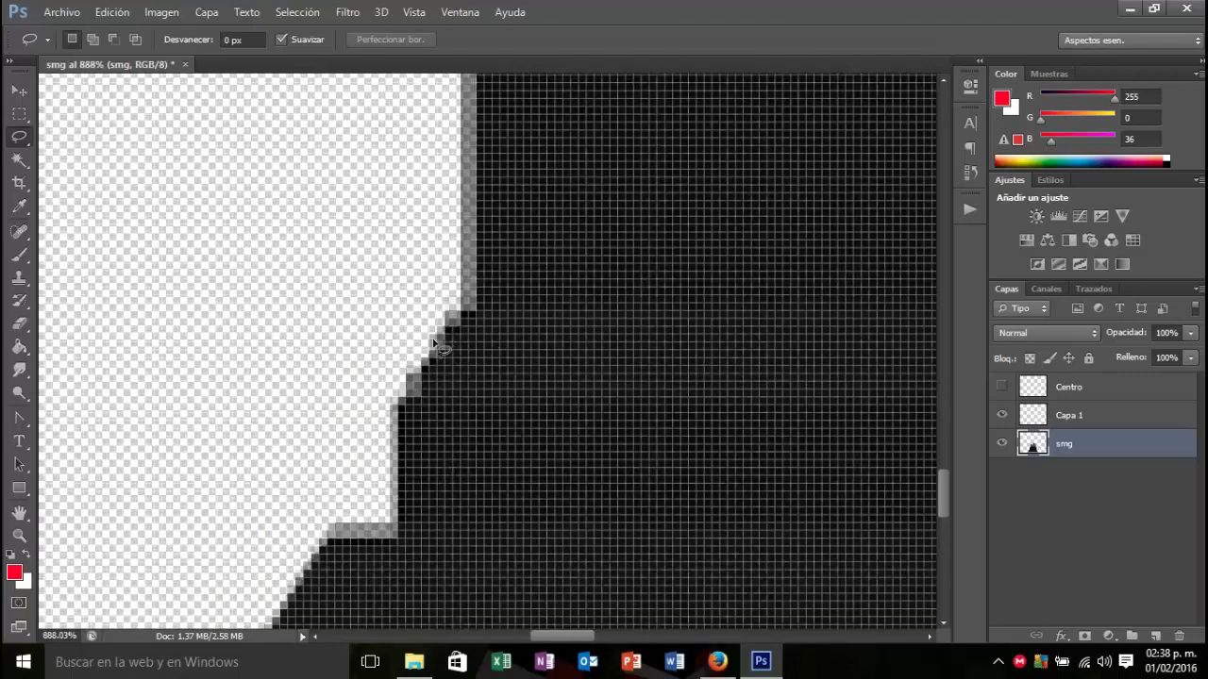
pyautogui.scroll(-2, 598, 170)
pyautogui.scroll(-1, 733, 143)
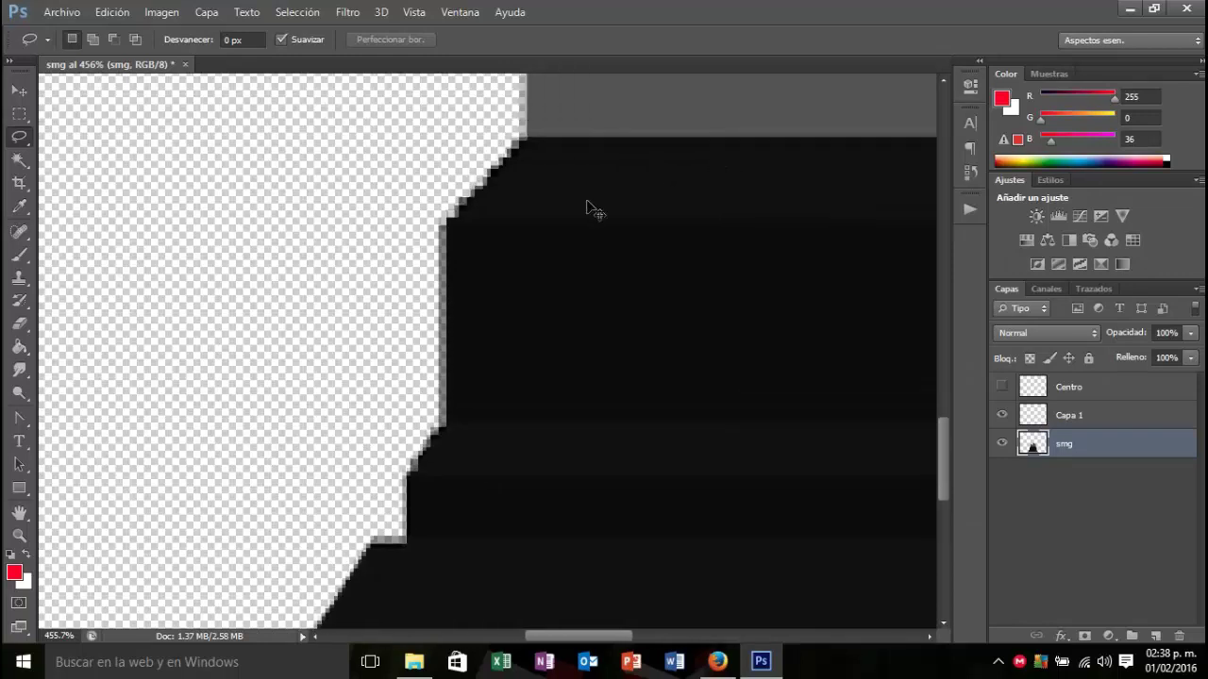
pyautogui.hscroll(2, 586, 208)
pyautogui.rightClick(23, 138)
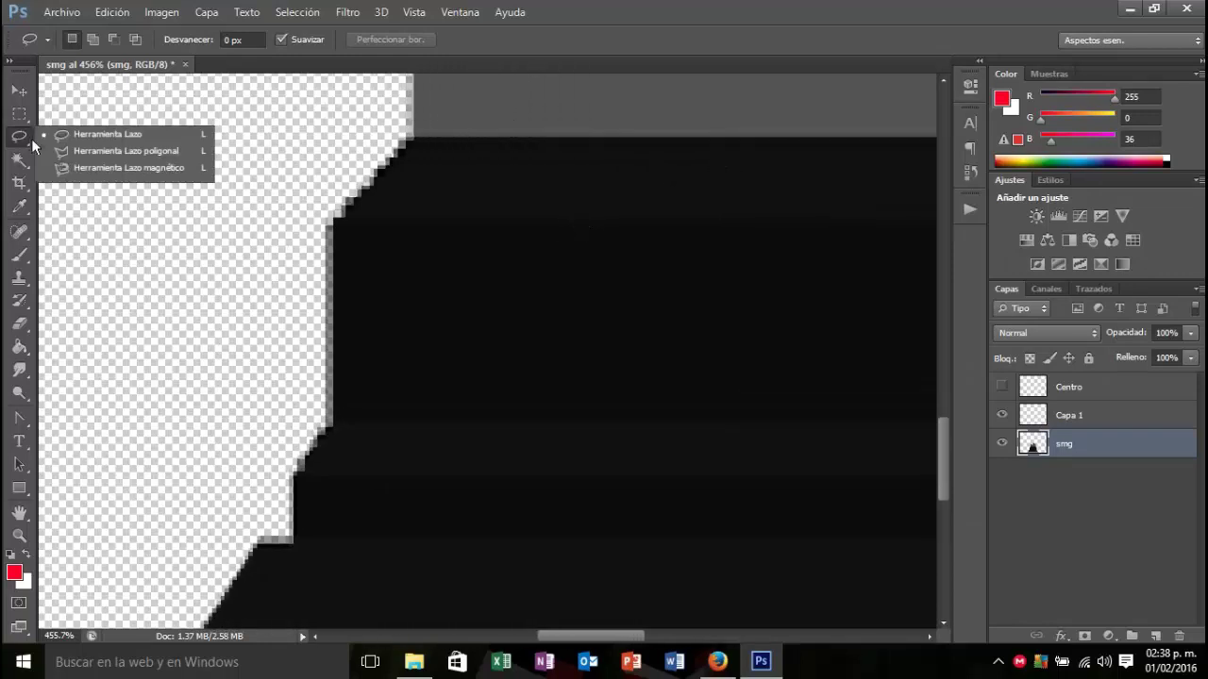
pyautogui.click(53, 156)
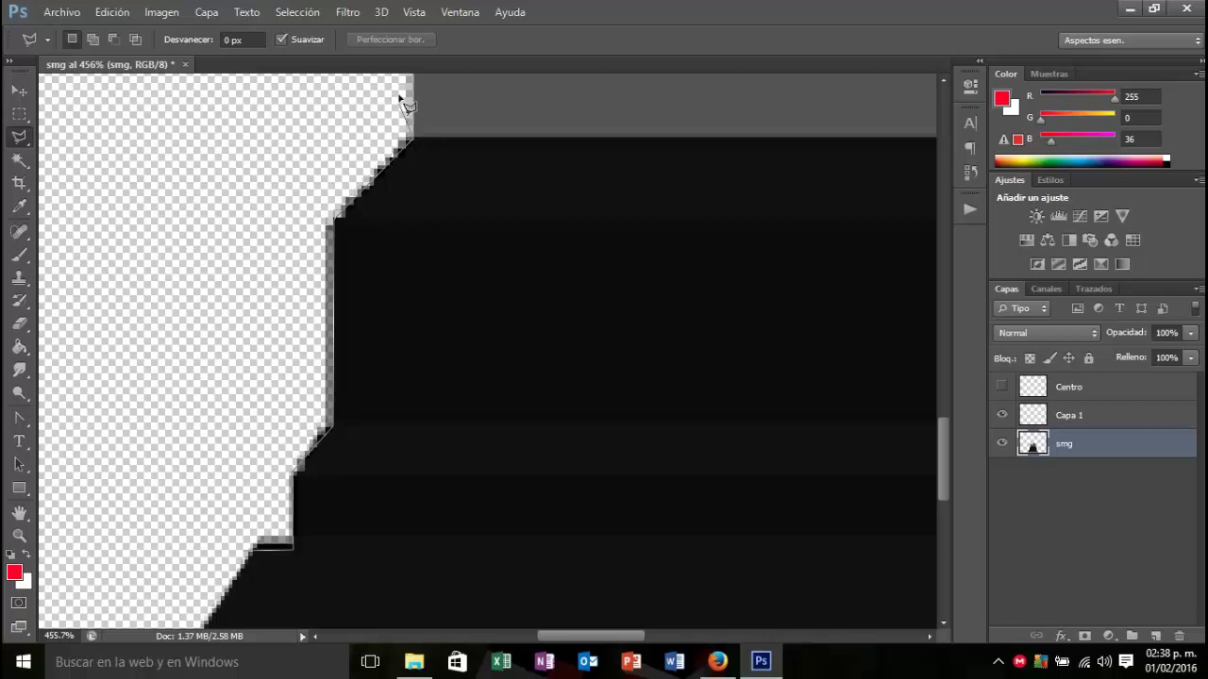
pyautogui.click(360, 100)
pyautogui.scroll(-1, 208, 519)
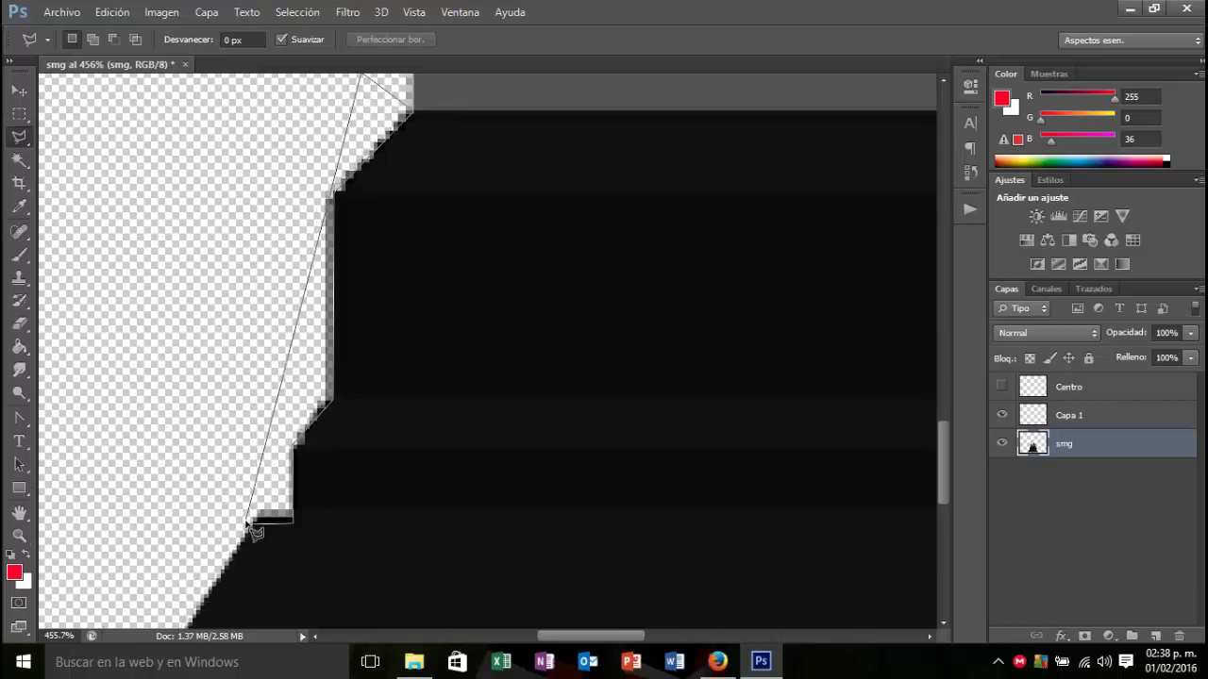
pyautogui.click(250, 527)
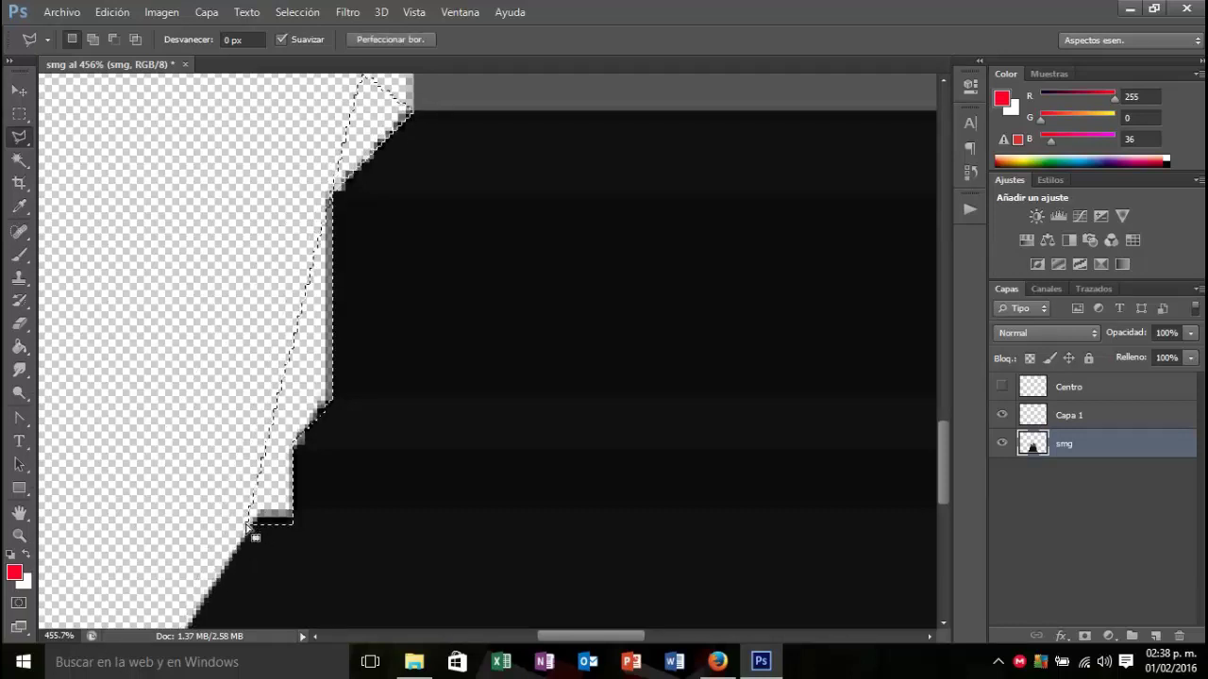
# Step: Erase the grey fringe along the upper-left edge and drop the selection
pyautogui.rightClick(28, 139)
pyautogui.click(103, 134)
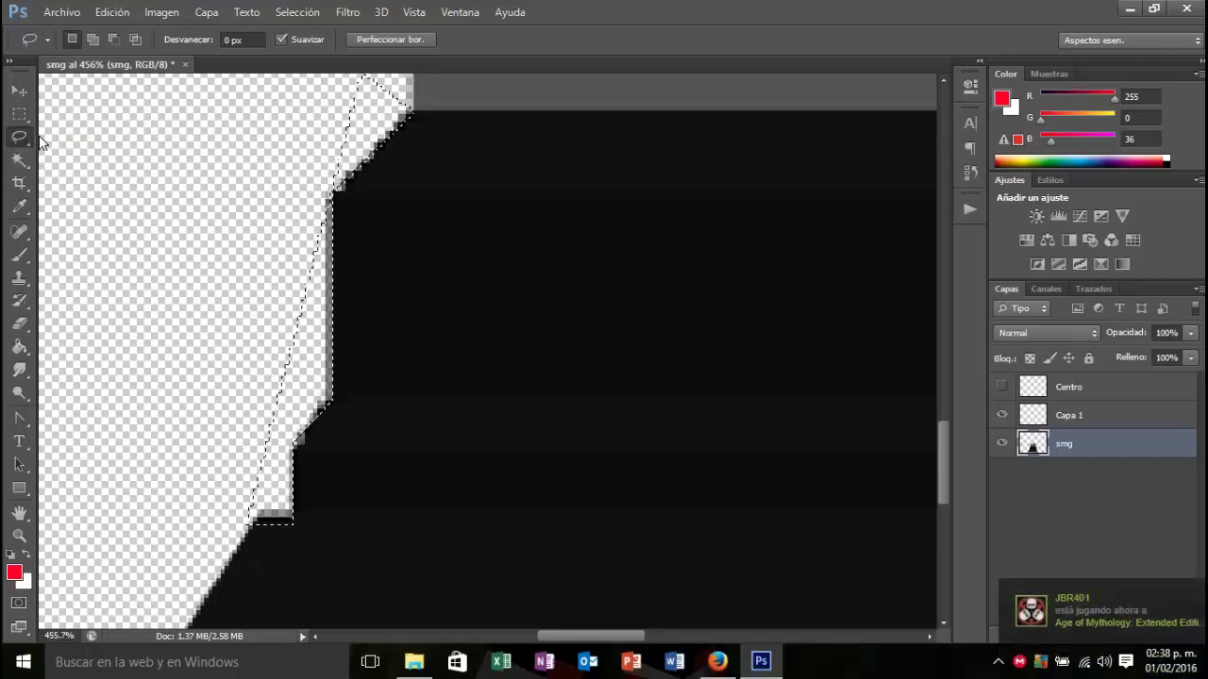
pyautogui.click(19, 323)
pyautogui.moveTo(239, 467)
pyautogui.mouseDown()
pyautogui.moveTo(321, 397)
pyautogui.moveTo(335, 189)
pyautogui.moveTo(387, 135)
pyautogui.mouseUp()
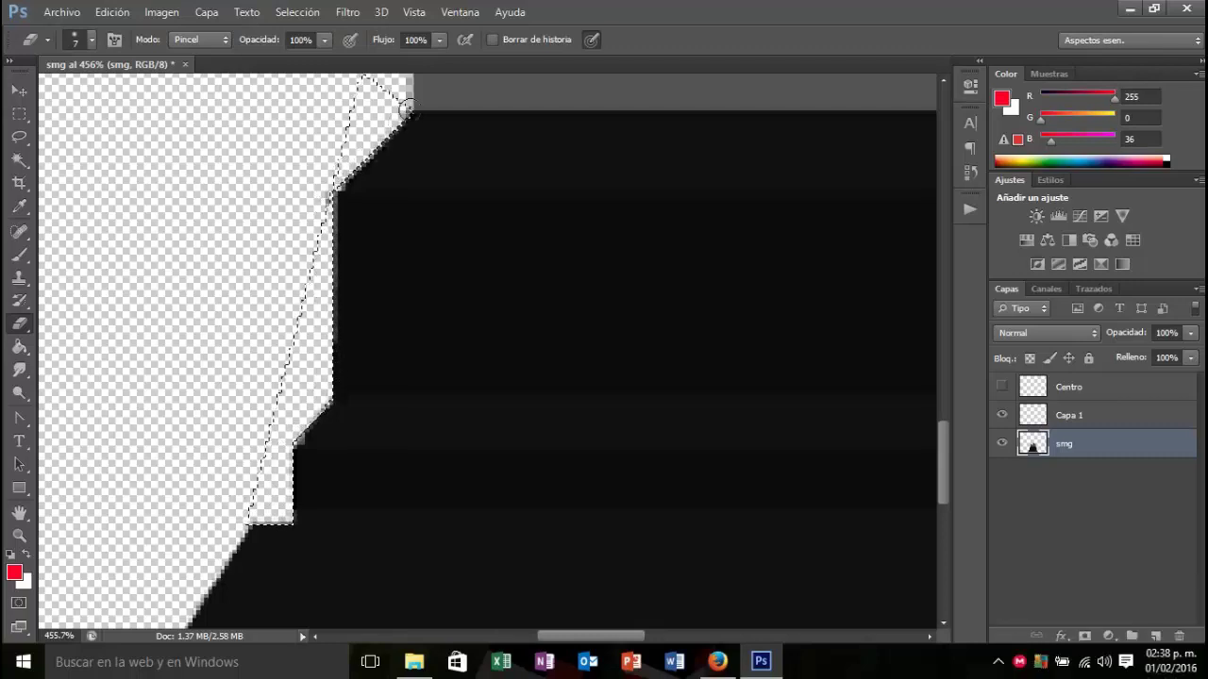
pyautogui.click(19, 137)
pyautogui.click(104, 210)
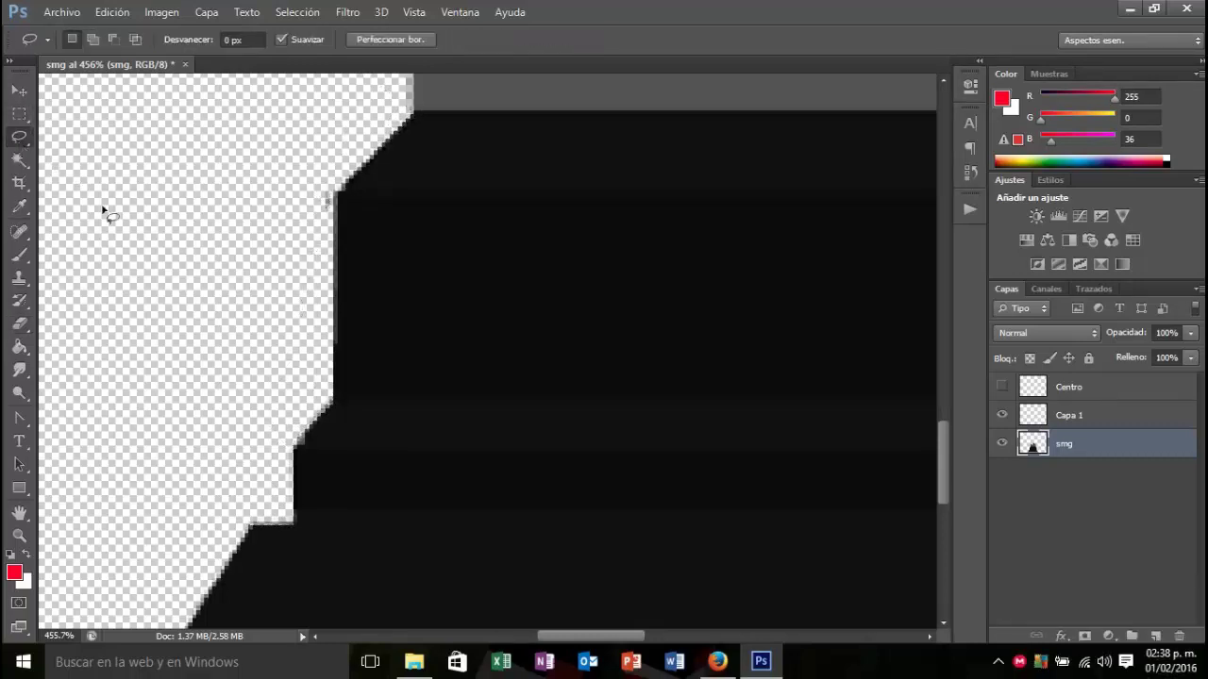
pyautogui.scroll(-3, 104, 209)
pyautogui.scroll(-3, 161, 284)
pyautogui.scroll(1, 655, 259)
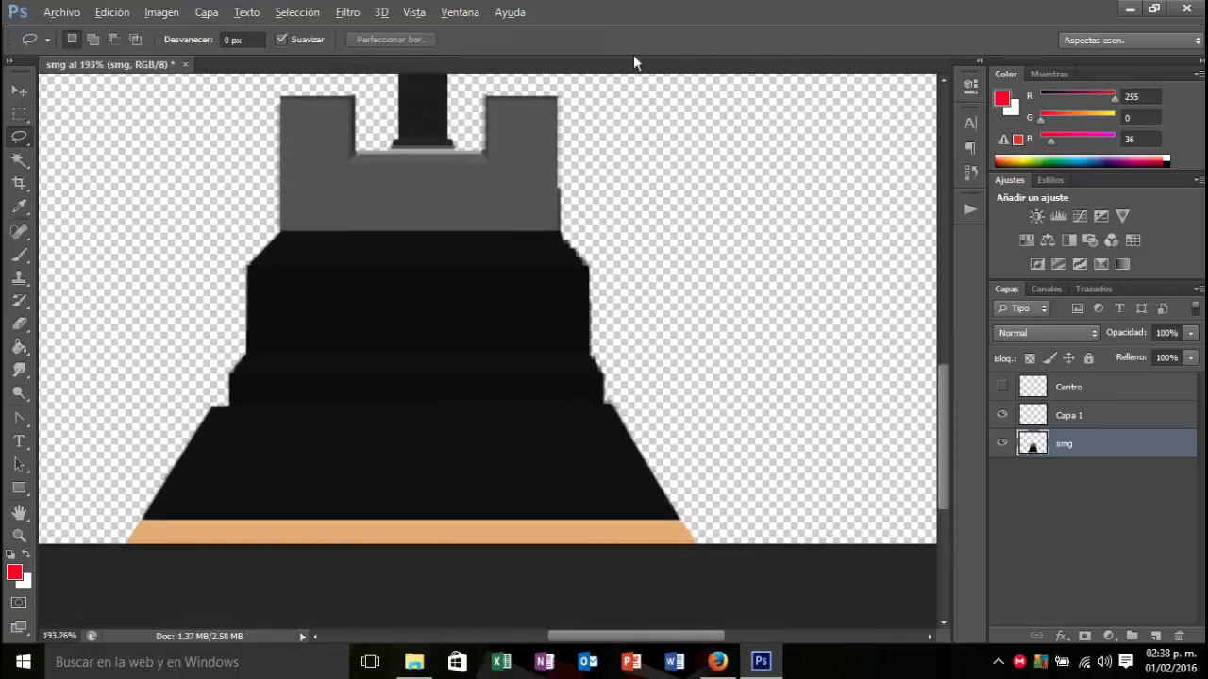
pyautogui.scroll(2, 657, 232)
pyautogui.scroll(-2, 658, 232)
pyautogui.scroll(1, 650, 463)
pyautogui.scroll(2, 612, 309)
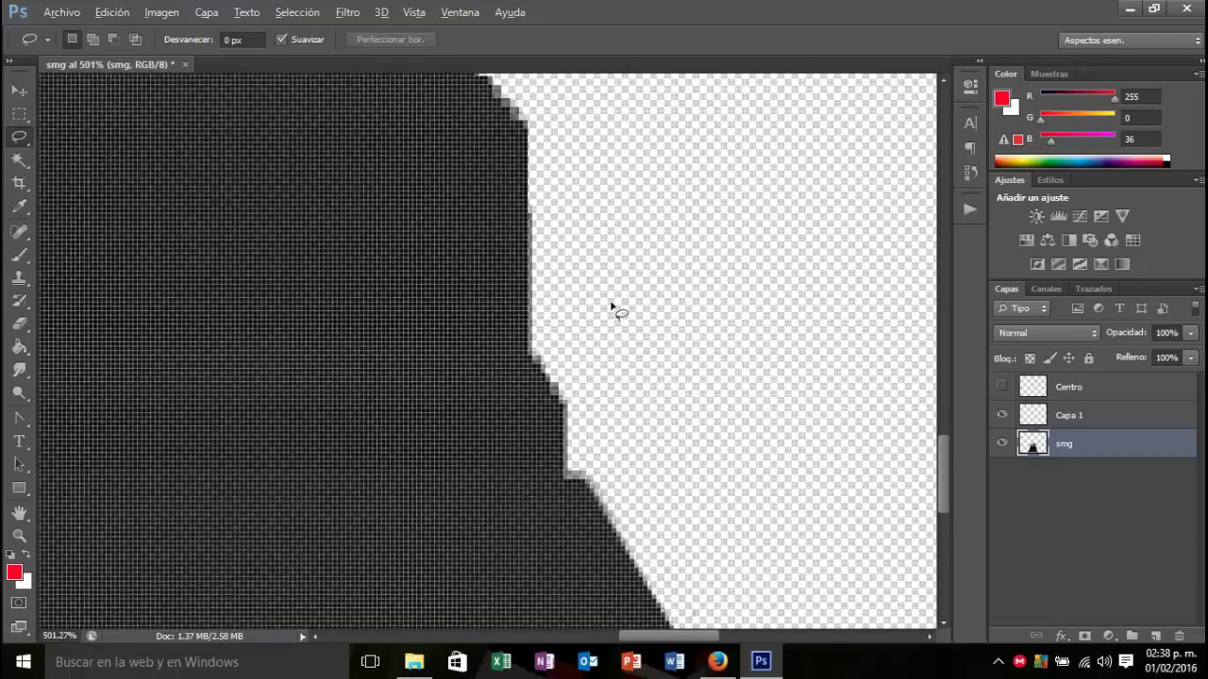
pyautogui.scroll(1, 533, 397)
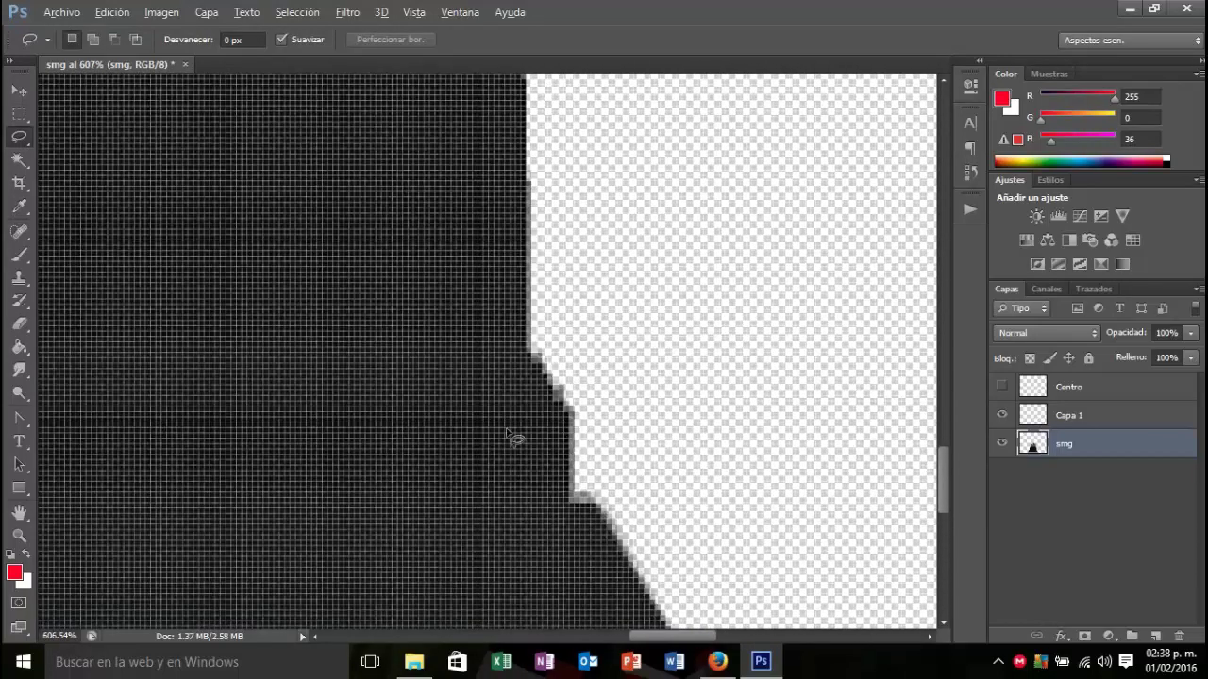
# Step: Select the stray grey pixels on the right edge with the Polygonal Lasso and erase them
pyautogui.rightClick(25, 144)
pyautogui.click(61, 149)
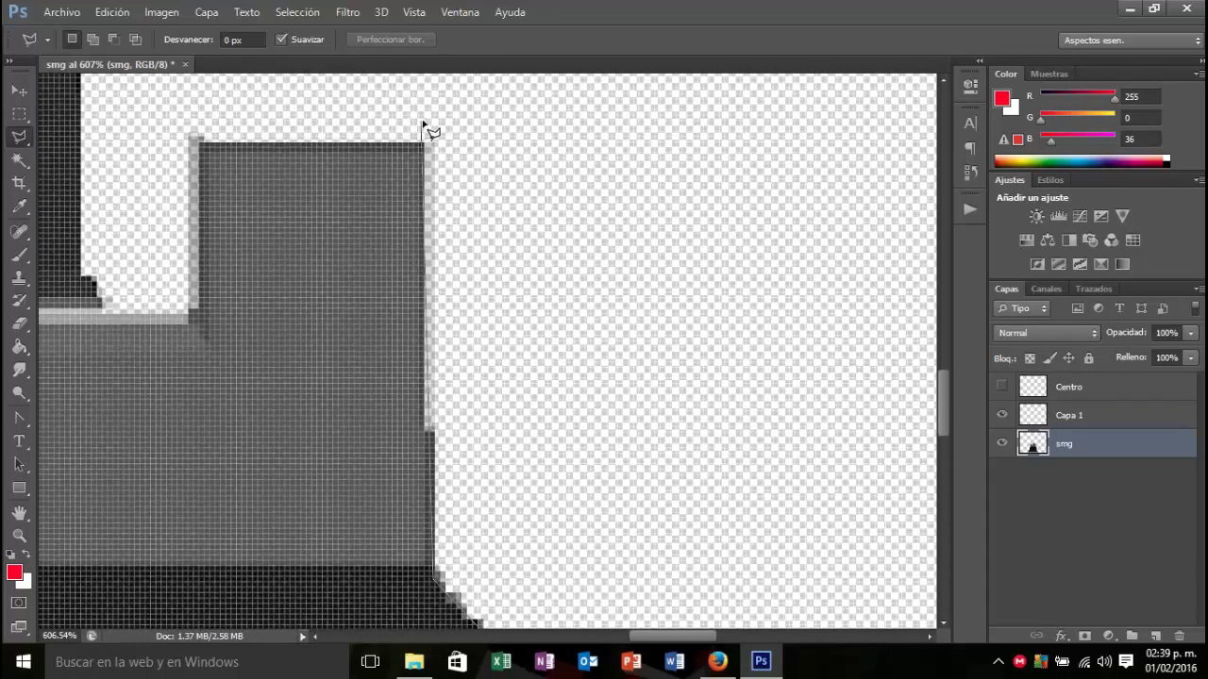
pyautogui.click(817, 121)
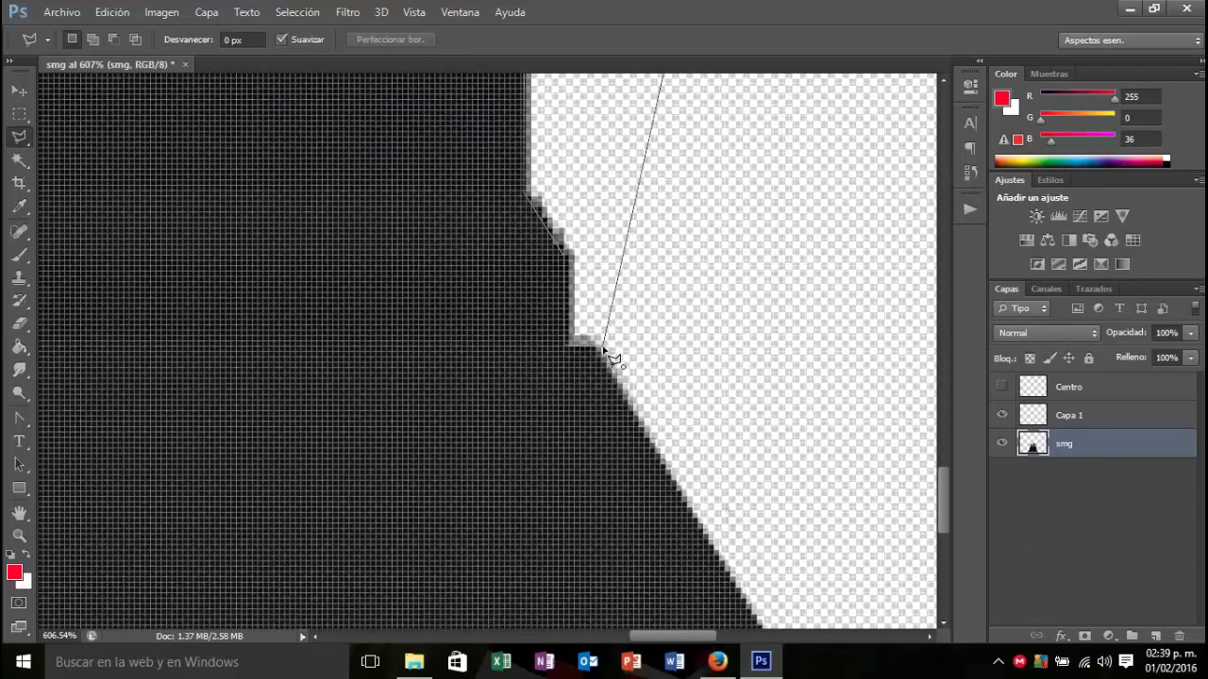
pyautogui.doubleClick(605, 344)
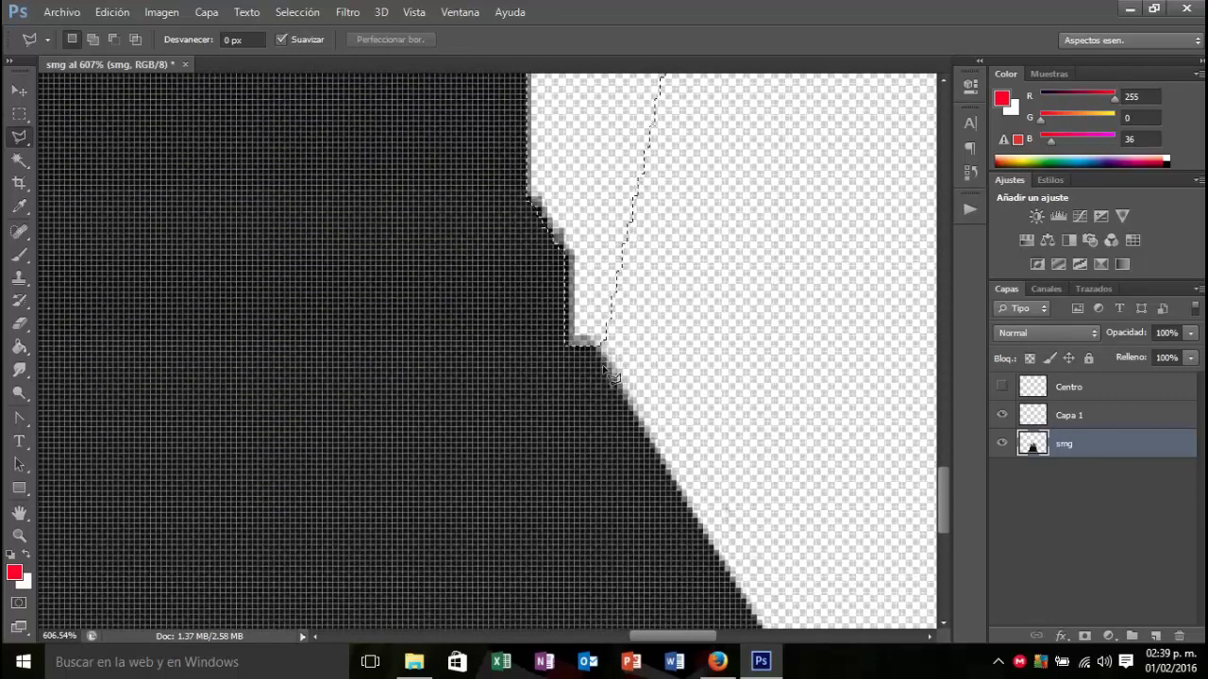
pyautogui.click(19, 323)
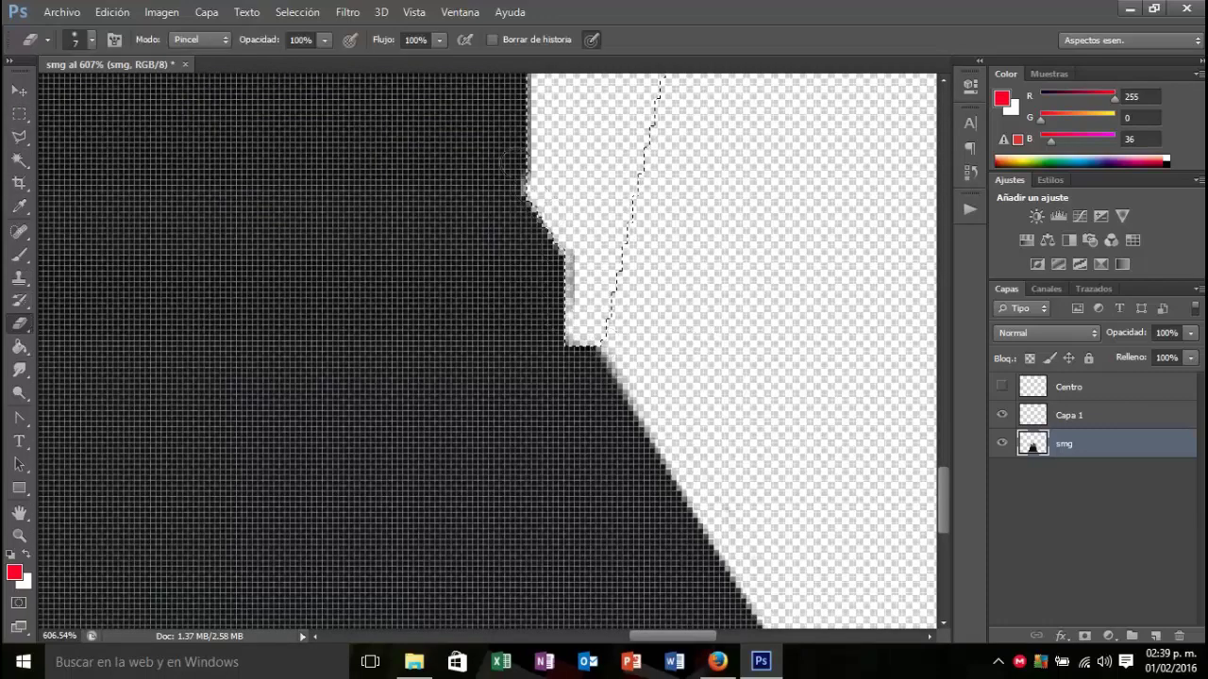
pyautogui.scroll(2, 557, 189)
pyautogui.scroll(3, 540, 283)
pyautogui.scroll(2, 541, 352)
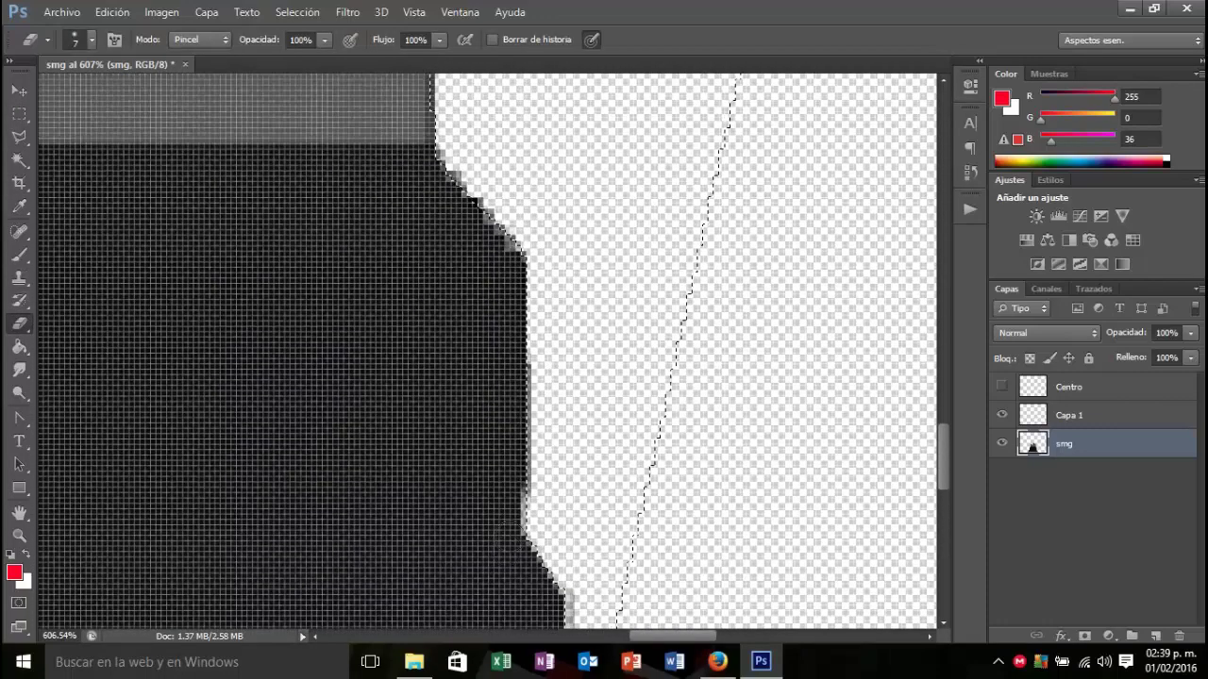
pyautogui.moveTo(538, 373)
pyautogui.mouseDown()
pyautogui.moveTo(526, 243)
pyautogui.moveTo(455, 167)
pyautogui.moveTo(539, 237)
pyautogui.mouseUp()
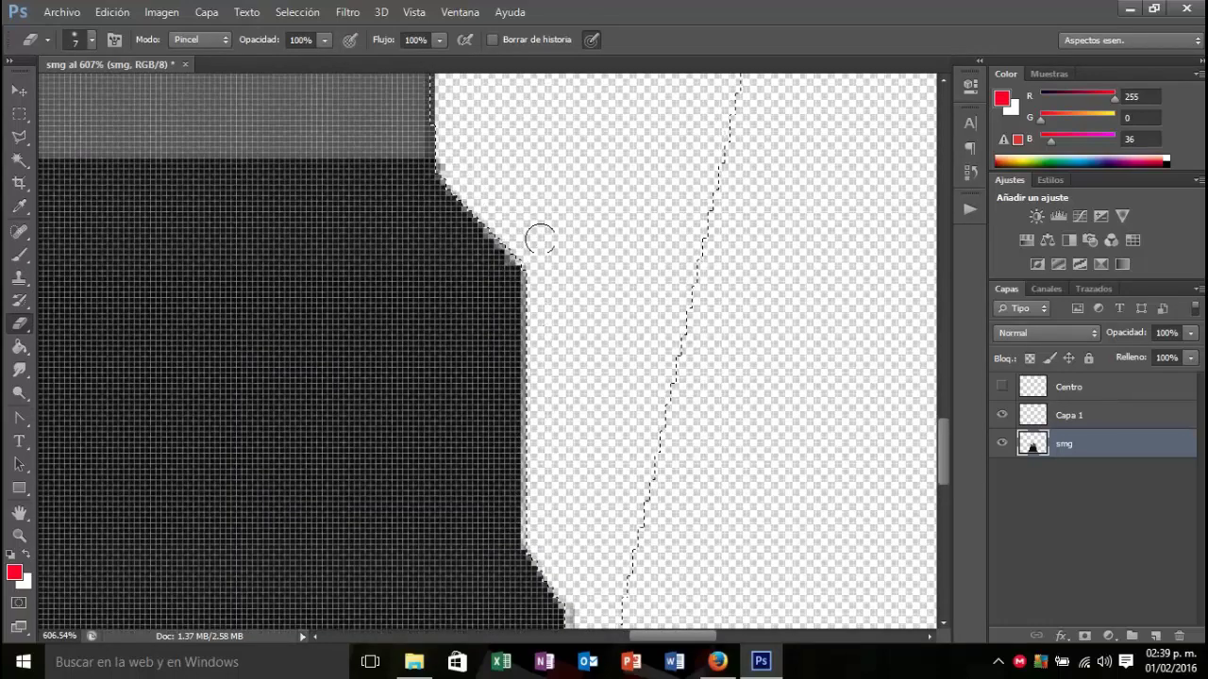
# Step: Clear the selection and zoom back out to view the whole sight
pyautogui.scroll(2, 472, 264)
pyautogui.scroll(2, 436, 357)
pyautogui.scroll(1, 436, 357)
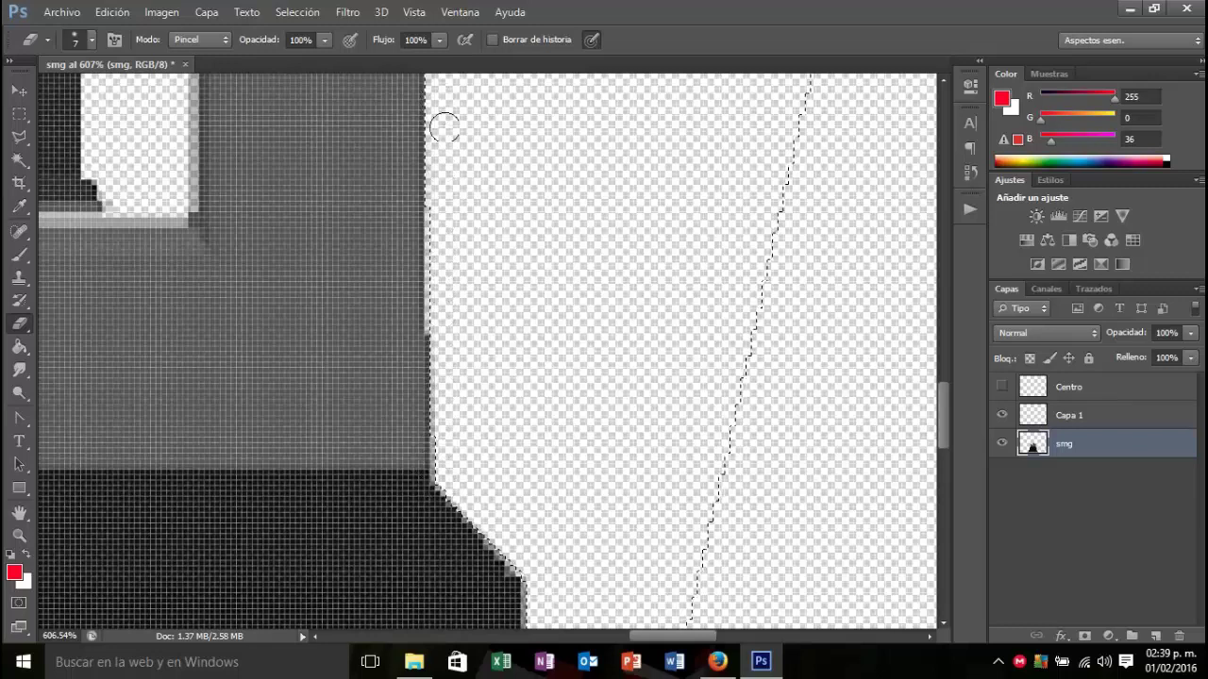
pyautogui.scroll(1, 440, 189)
pyautogui.scroll(1, 434, 198)
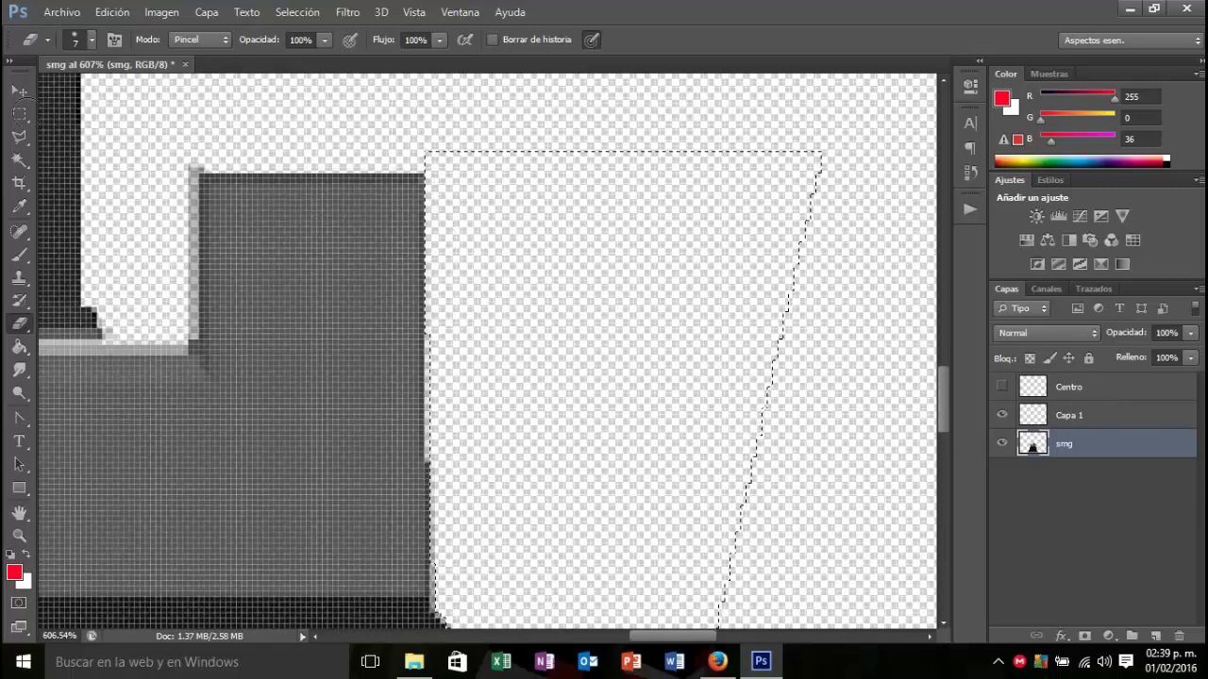
pyautogui.press('m')
pyautogui.click(375, 102)
pyautogui.scroll(-1, 368, 121)
# Step: Drag the Centro layer to the Layers panel trash to delete it
pyautogui.scroll(-2, 368, 121)
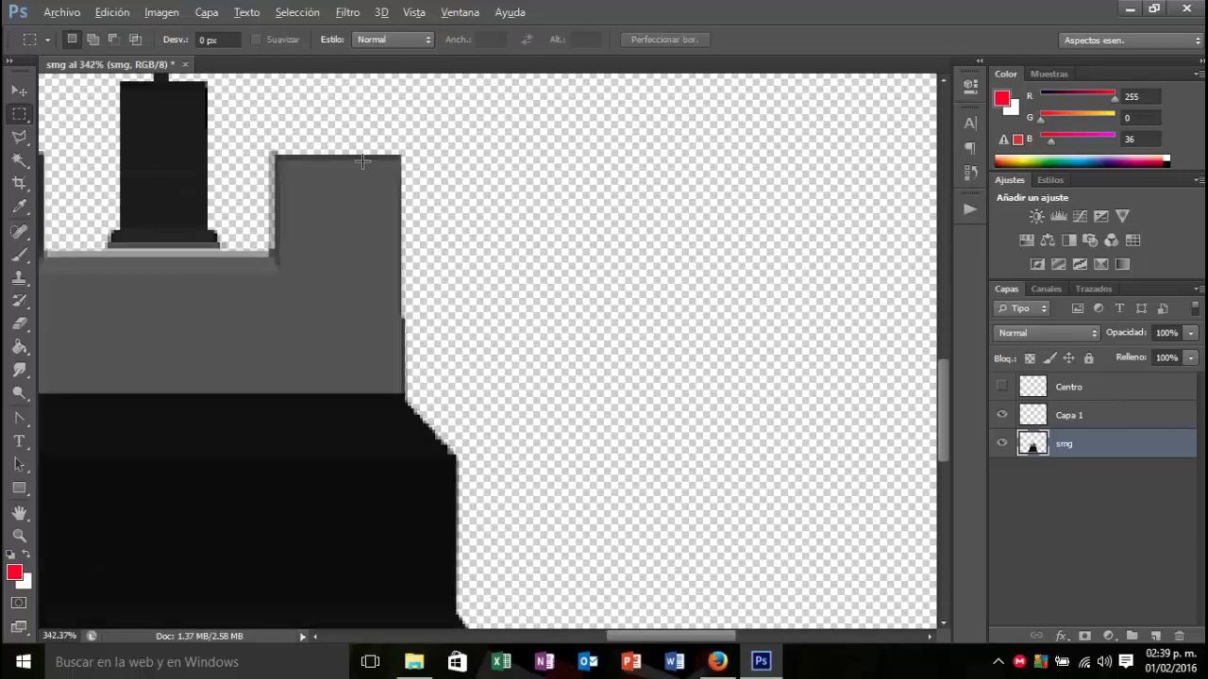
pyautogui.scroll(-2, 396, 188)
pyautogui.scroll(-2, 434, 283)
pyautogui.scroll(-1, 469, 361)
pyautogui.hscroll(-2, 469, 362)
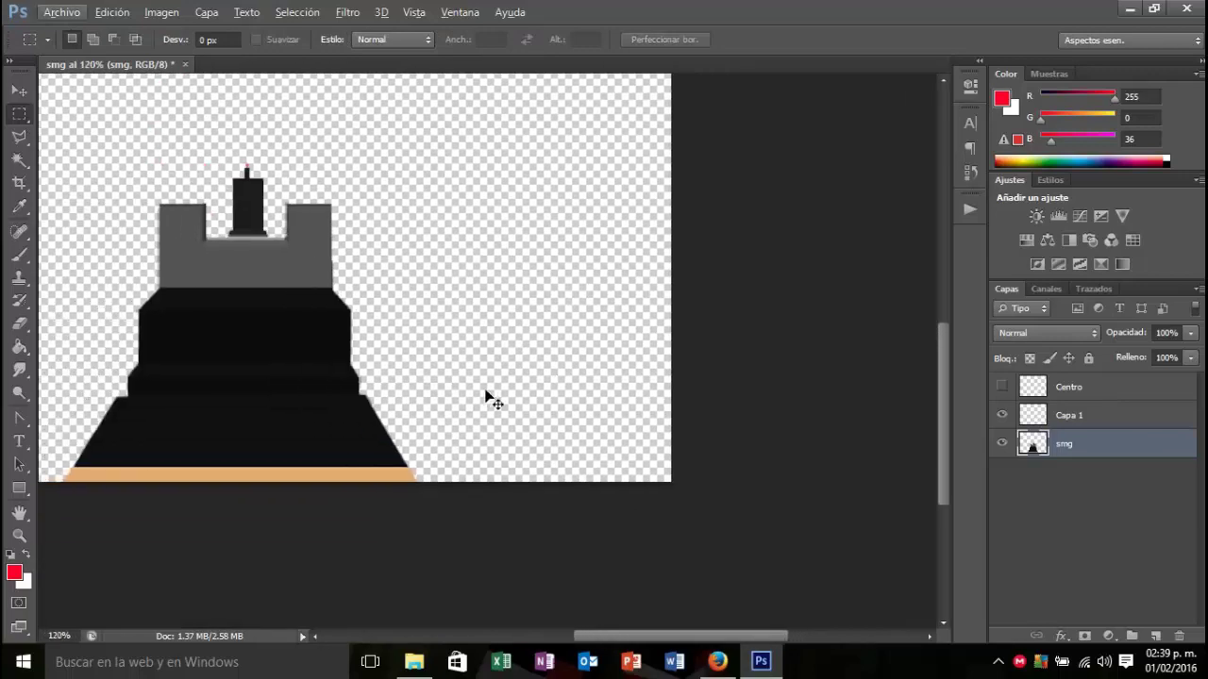
pyautogui.hscroll(-2, 486, 399)
pyautogui.hscroll(-2, 507, 394)
pyautogui.scroll(1, 515, 367)
pyautogui.scroll(1, 528, 260)
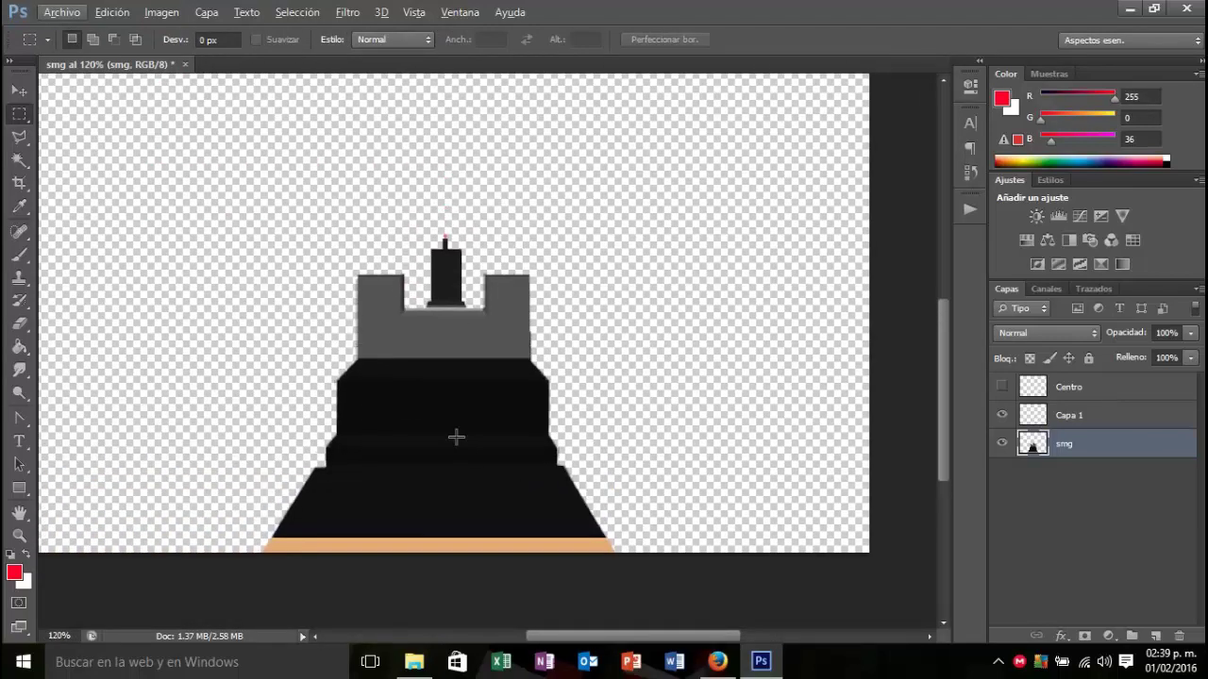
pyautogui.scroll(1, 455, 434)
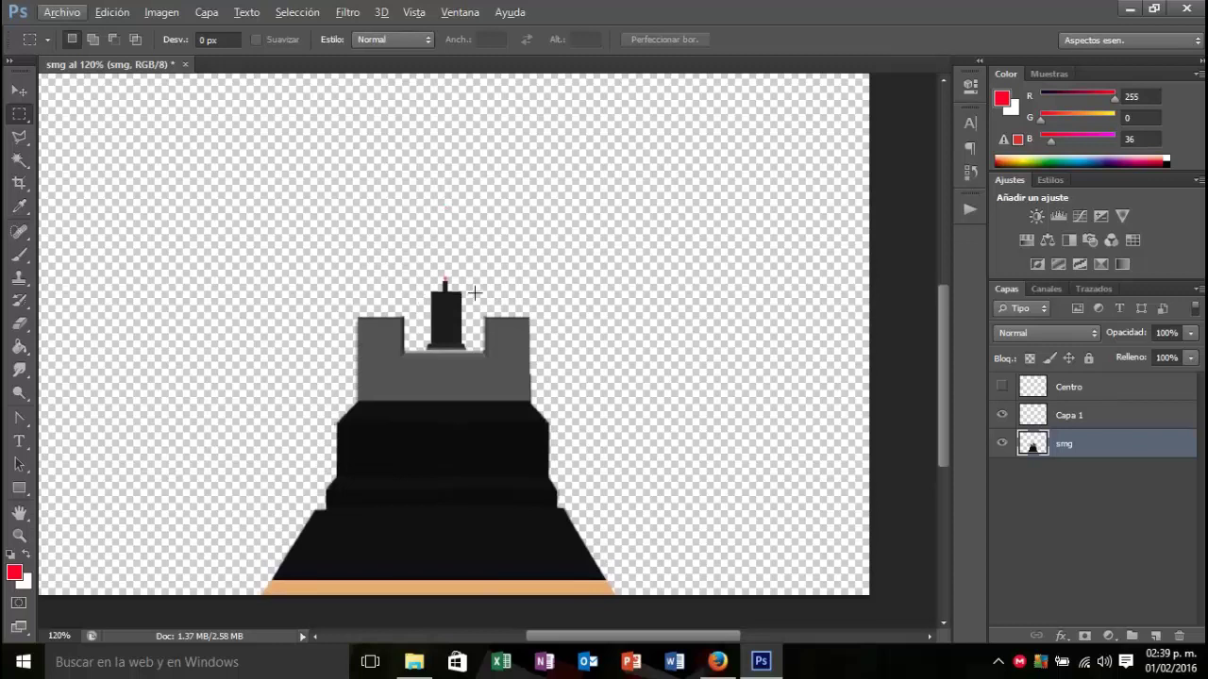
pyautogui.scroll(1, 315, 357)
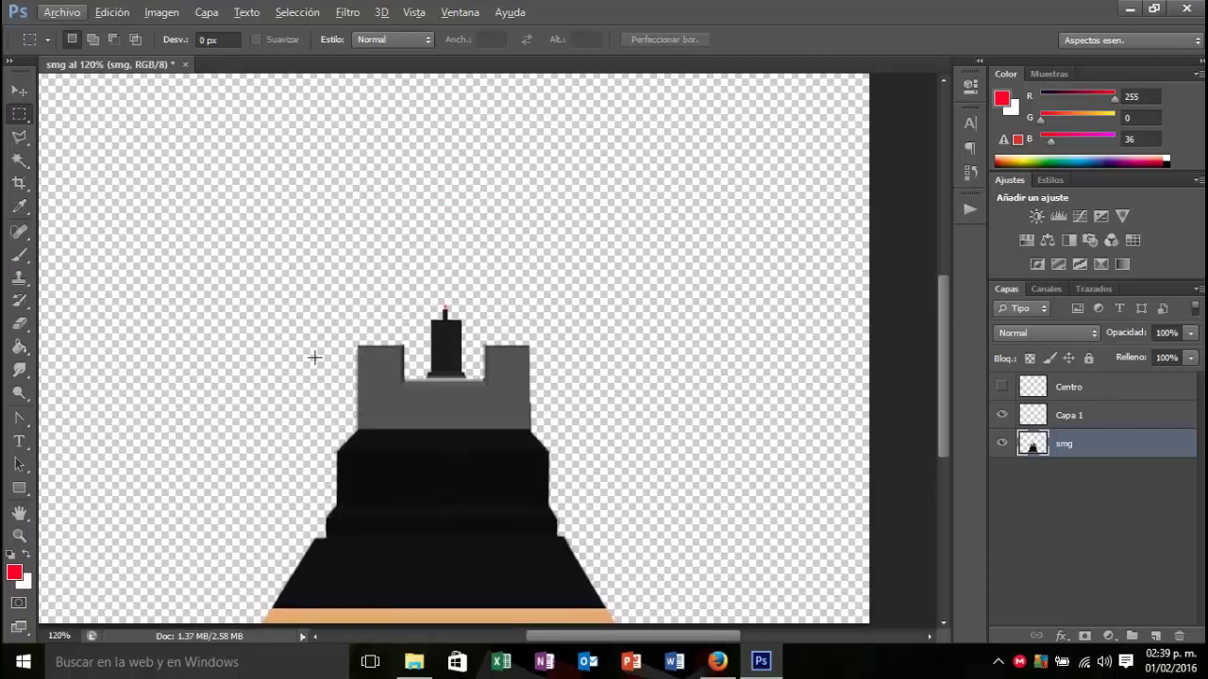
pyautogui.scroll(-1, 351, 358)
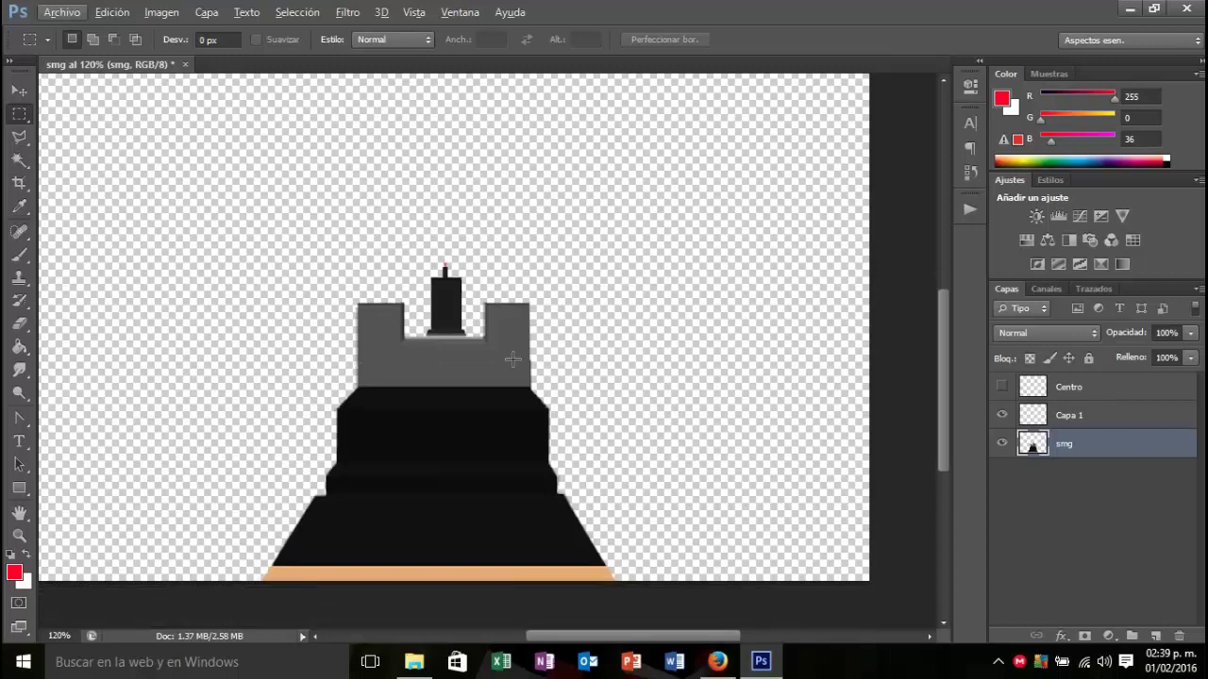
pyautogui.moveTo(1103, 395); pyautogui.dragTo(1182, 637)
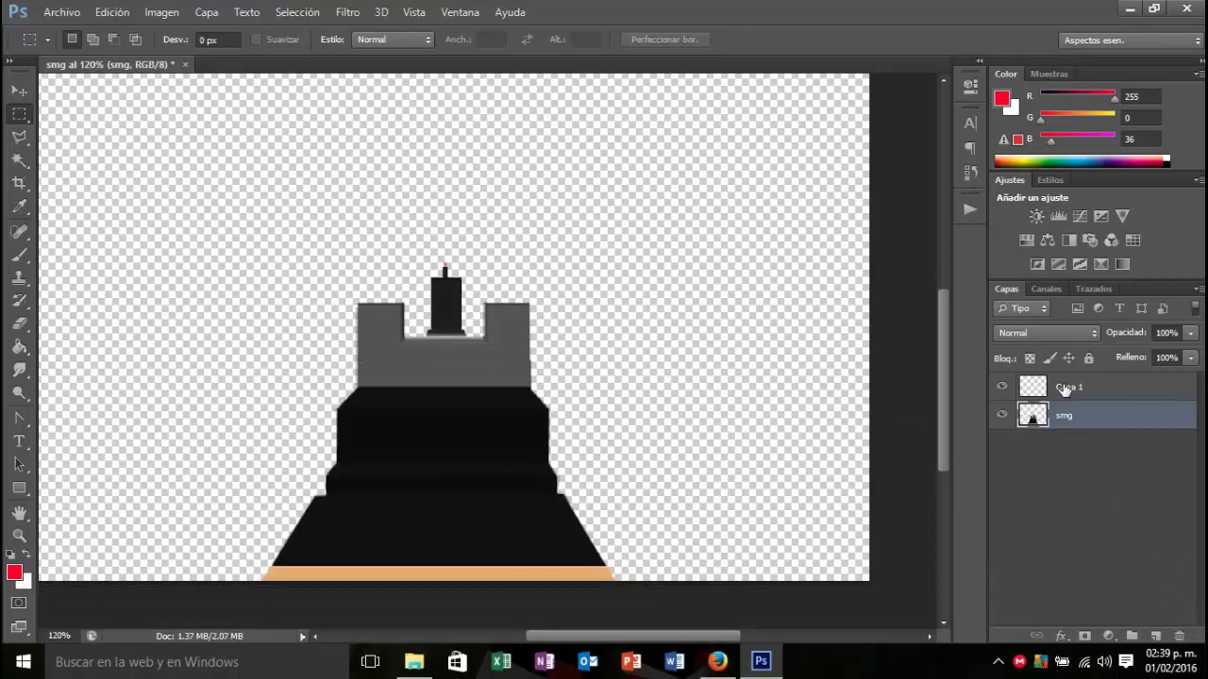
# Step: Undo the accidental Capa 1 deletion and make Capa 1 the active layer
pyautogui.moveTo(1167, 607); pyautogui.dragTo(1182, 633)
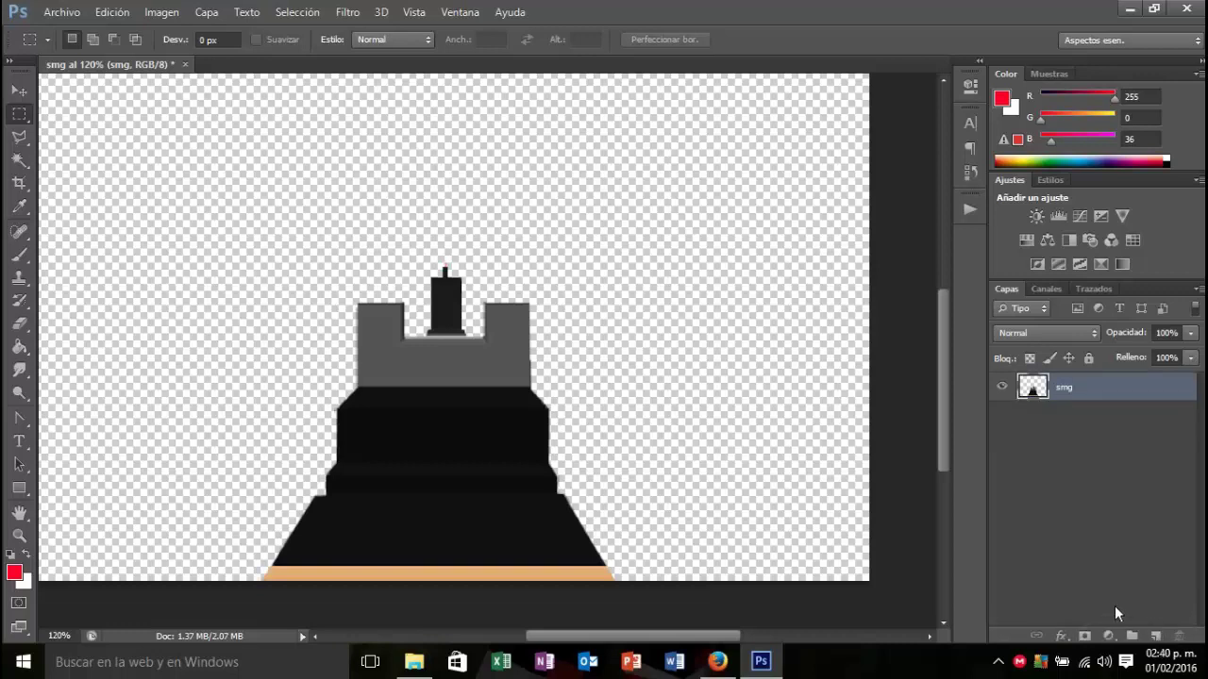
pyautogui.hotkey('ctrl', 'z')
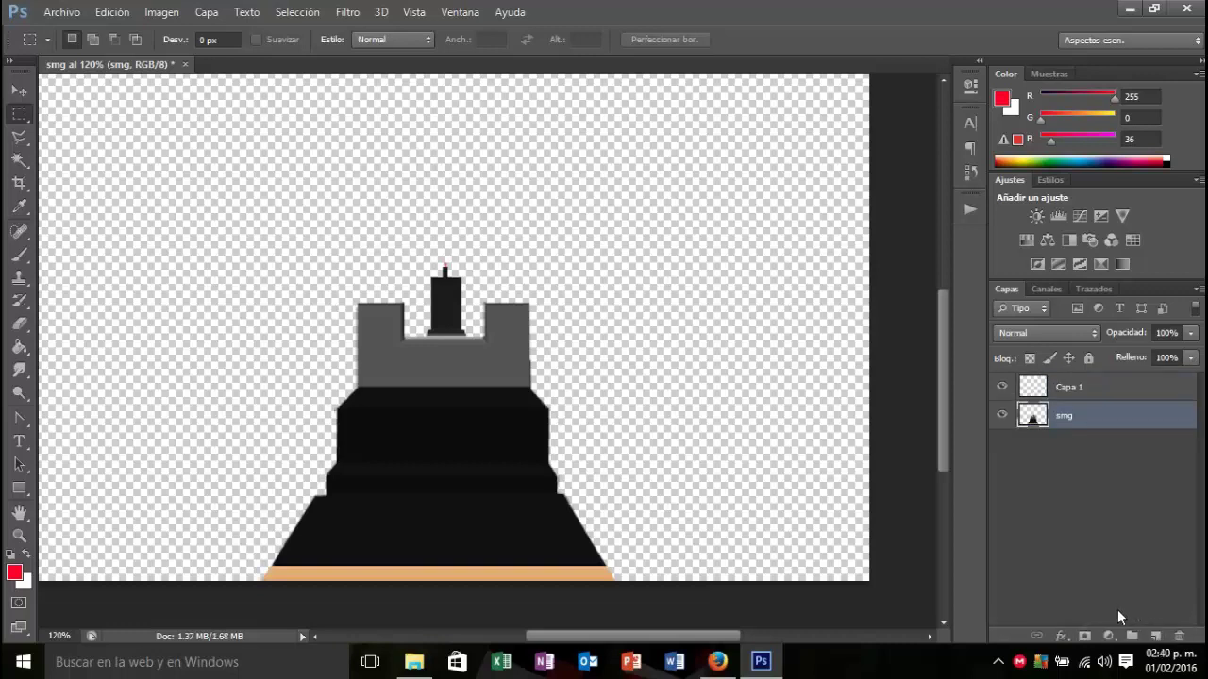
pyautogui.click(1049, 388)
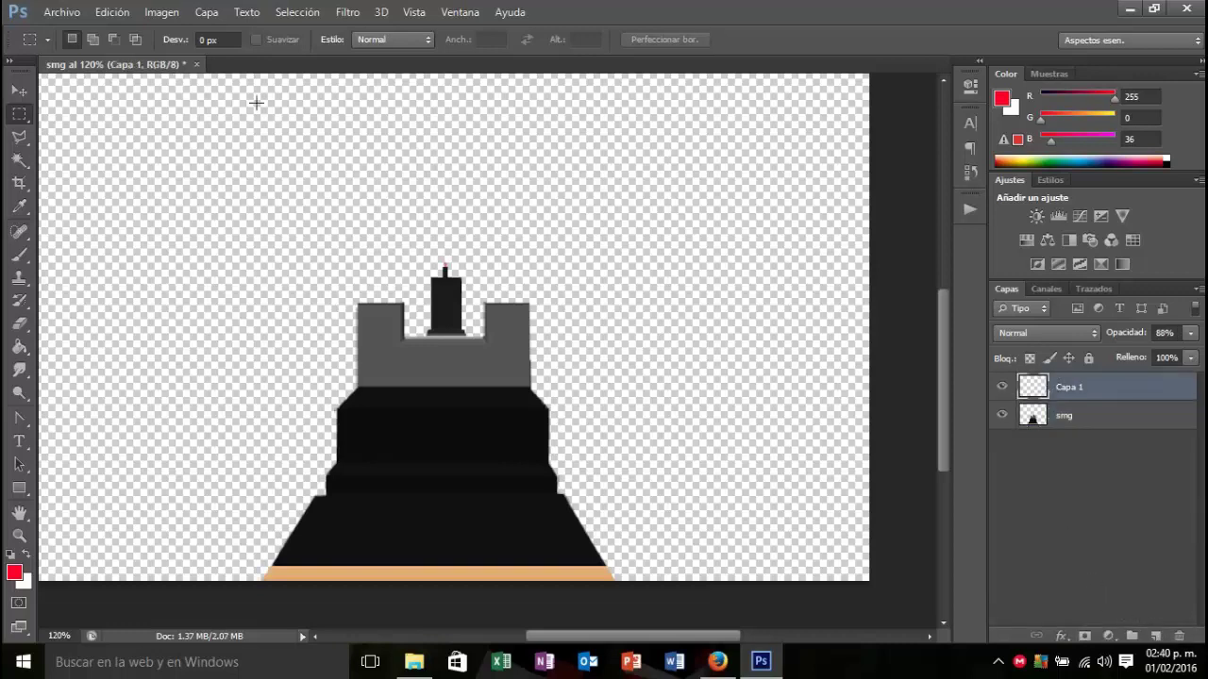
pyautogui.click(64, 14)
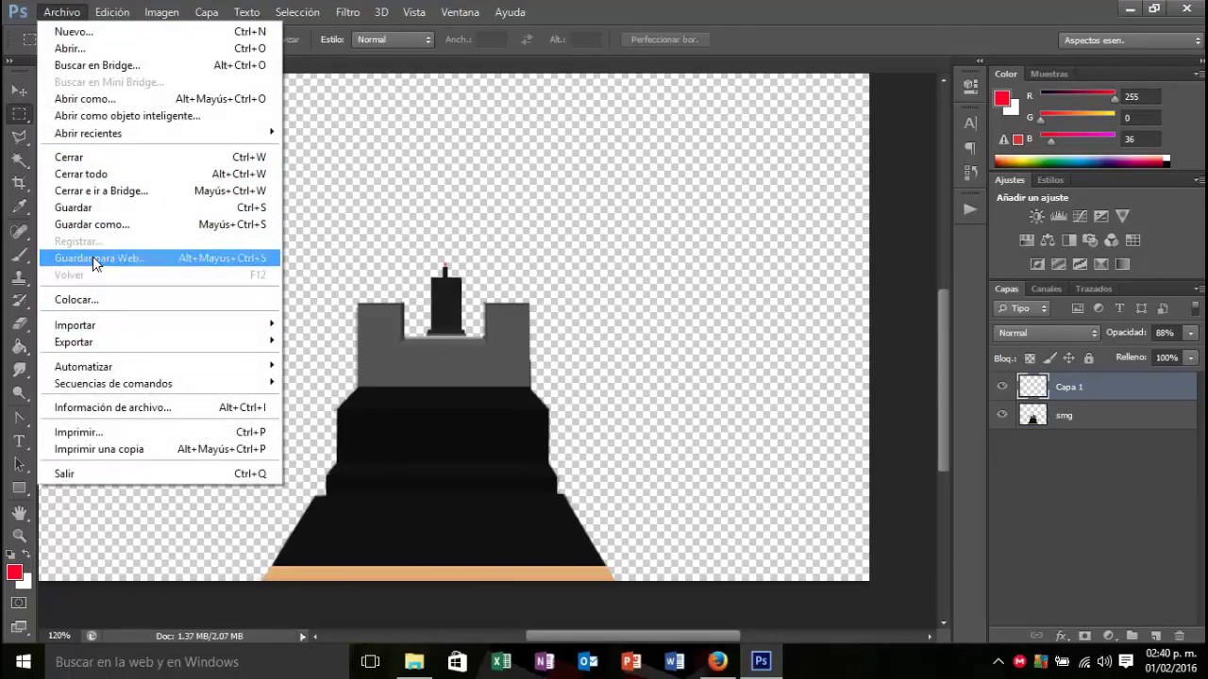
# Step: Save for Web as transparent PNG-24 over smg.png, then quit Photoshop without saving
pyautogui.click(92, 256)
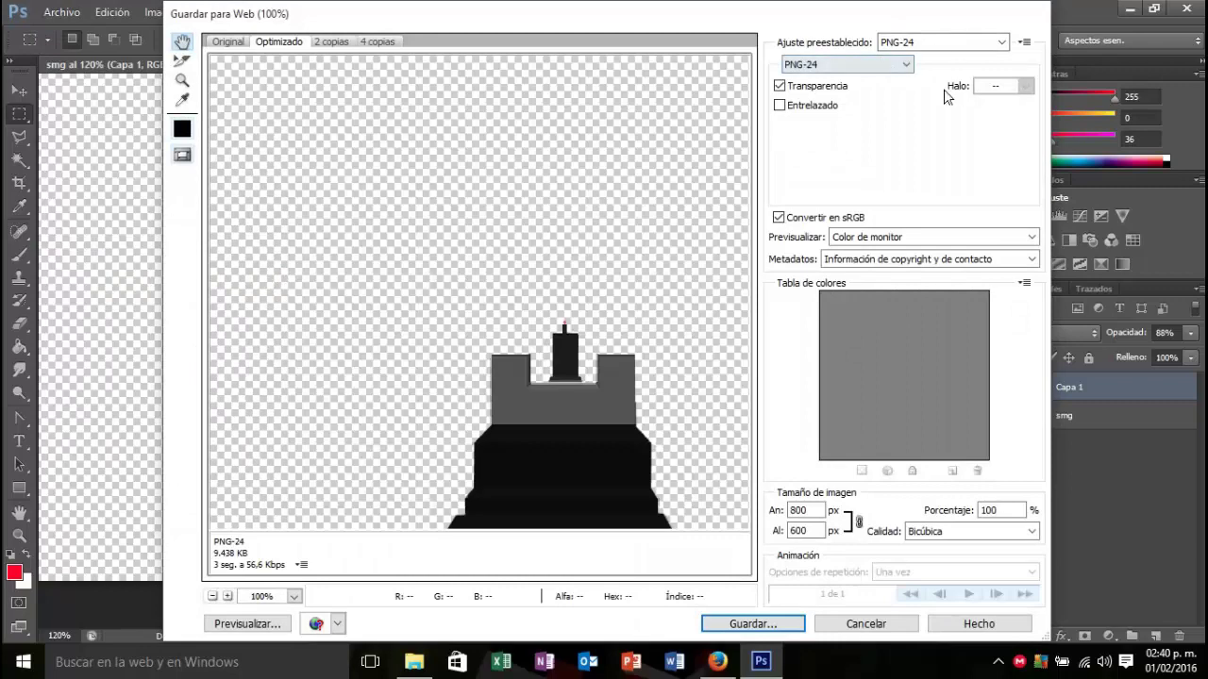
pyautogui.scroll(-2, 747, 248)
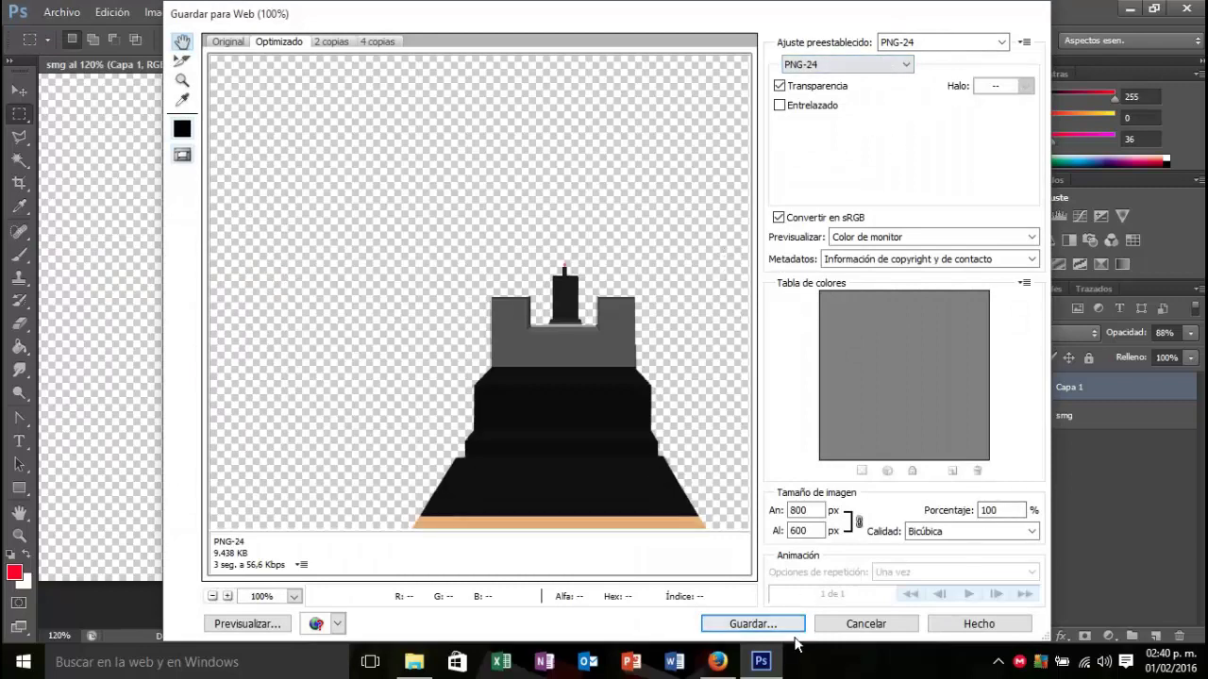
pyautogui.click(761, 628)
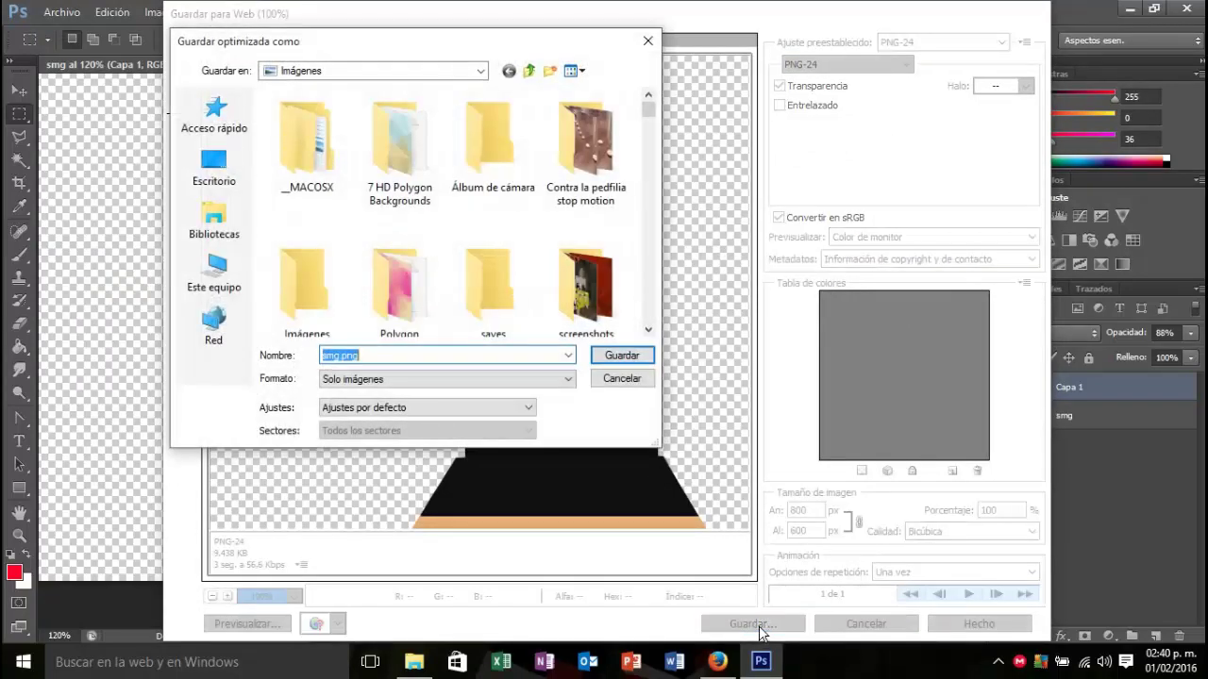
pyautogui.click(621, 355)
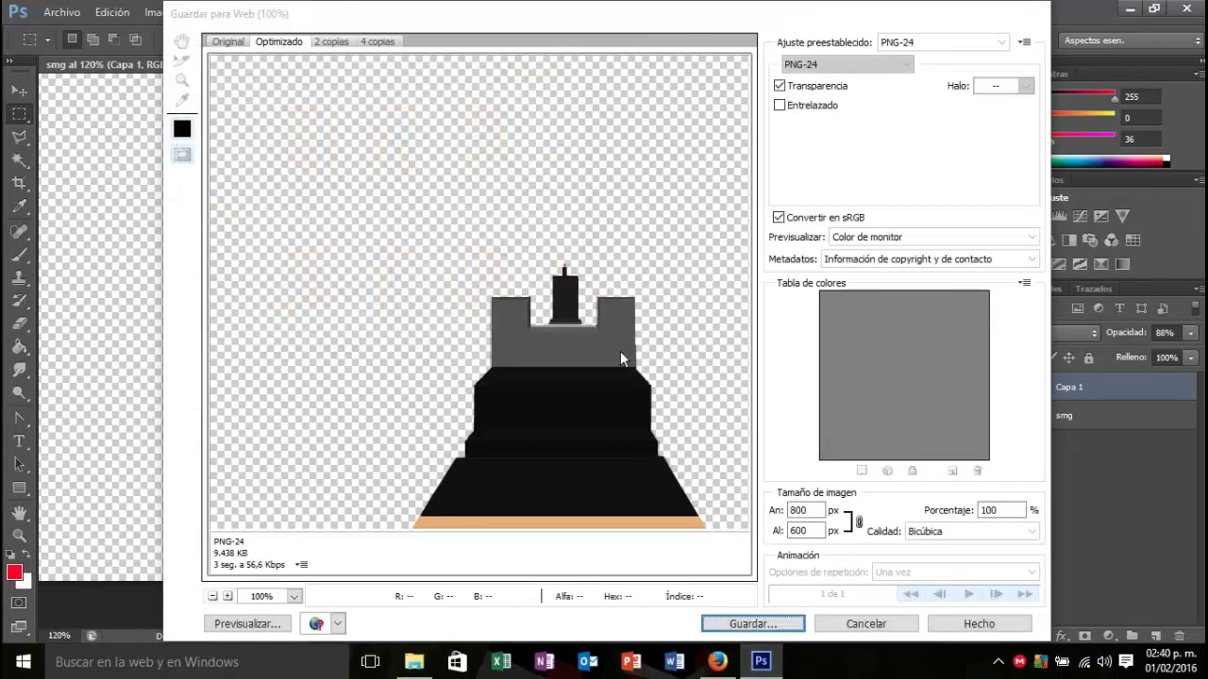
pyautogui.click(698, 366)
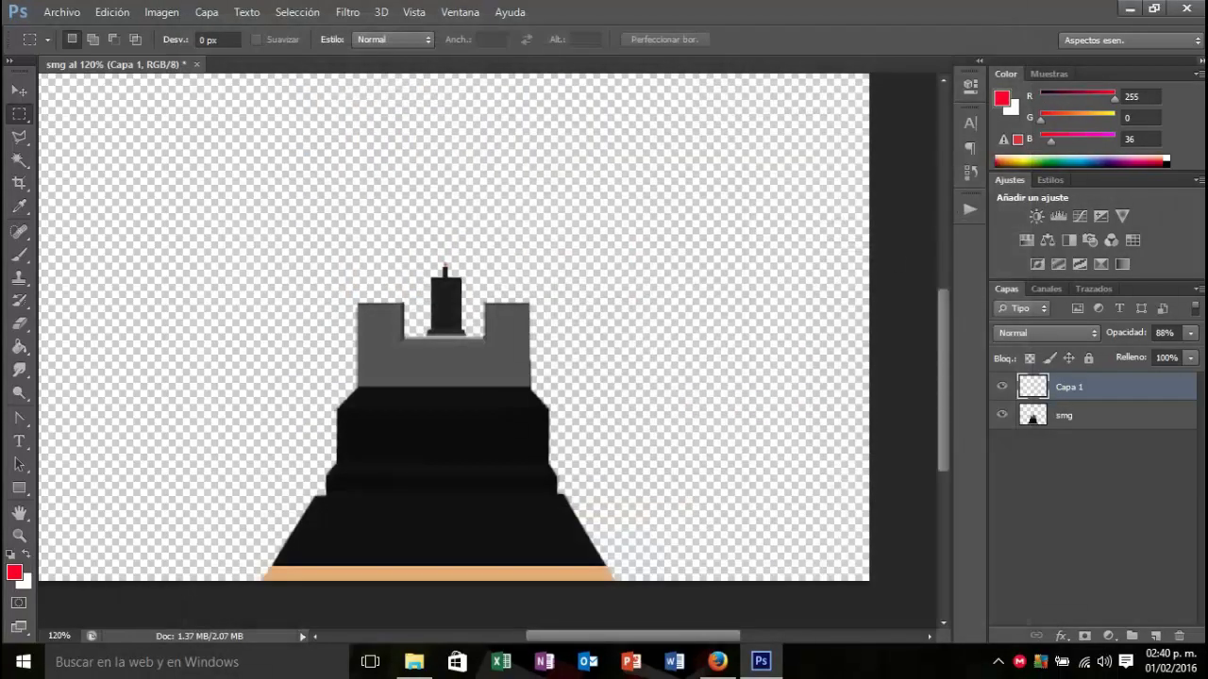
pyautogui.click(1186, 8)
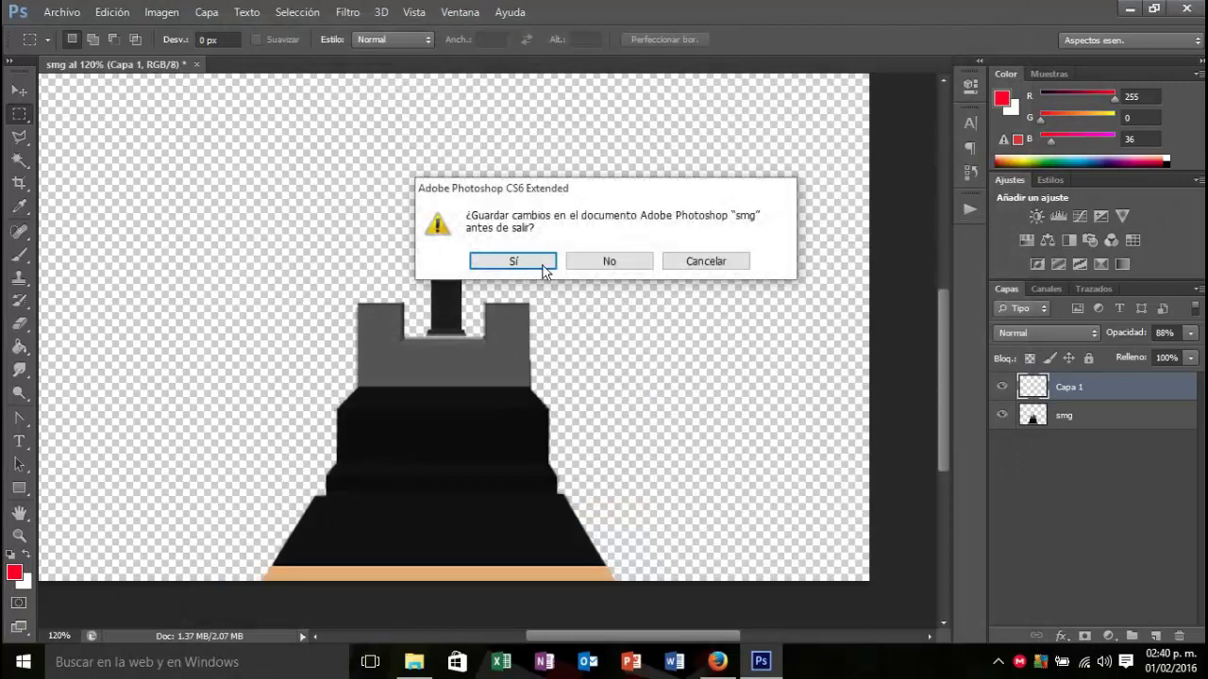
pyautogui.click(609, 262)
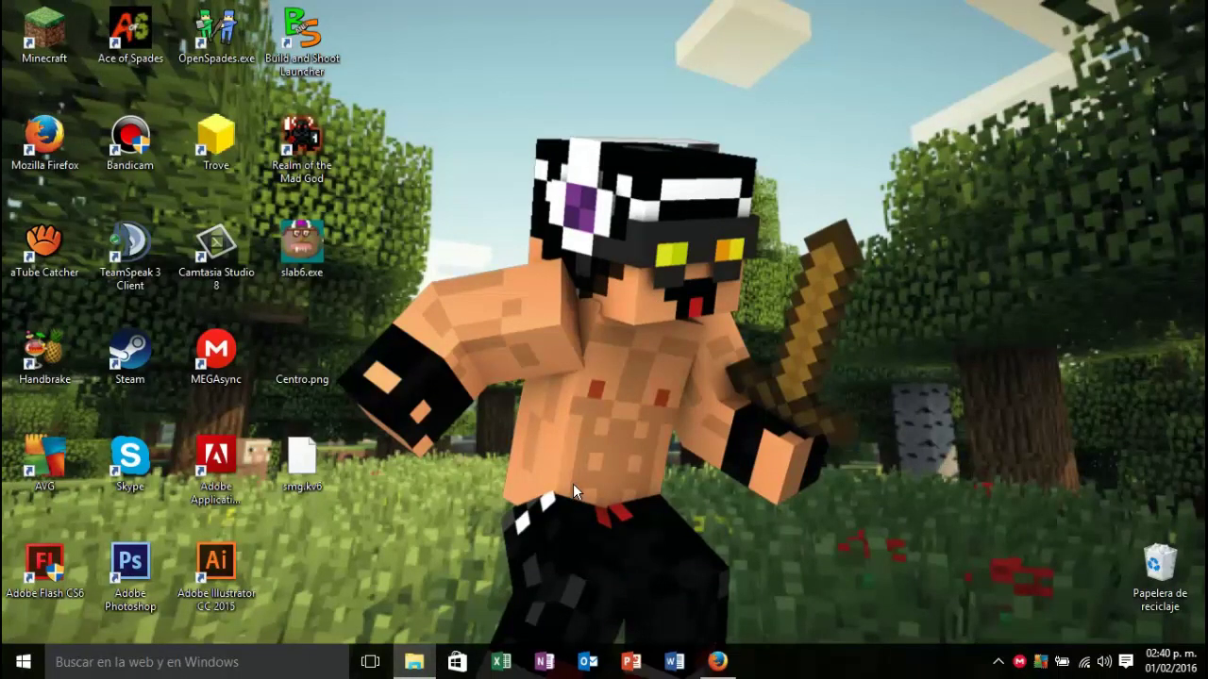
# Step: Replace smg.kv6 in %appdata% Build and Shoot > Game Installations > 0.75 > kv6 with the desktop copy
pyautogui.press('super+r')
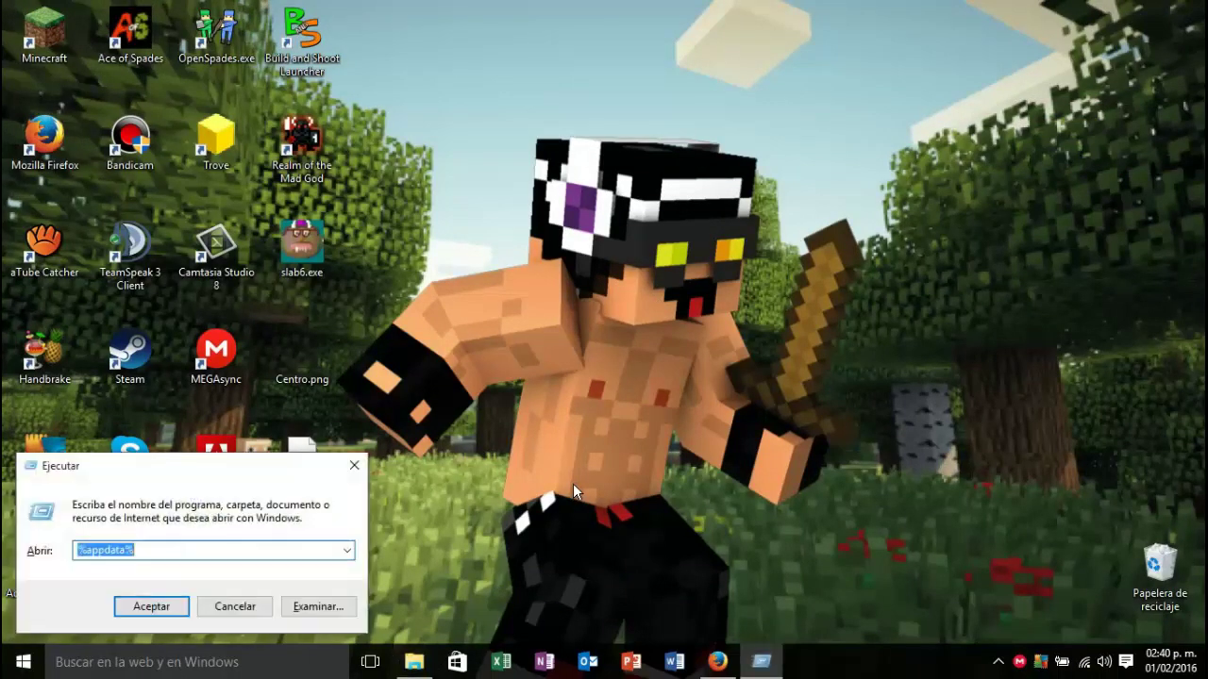
pyautogui.press('Return')
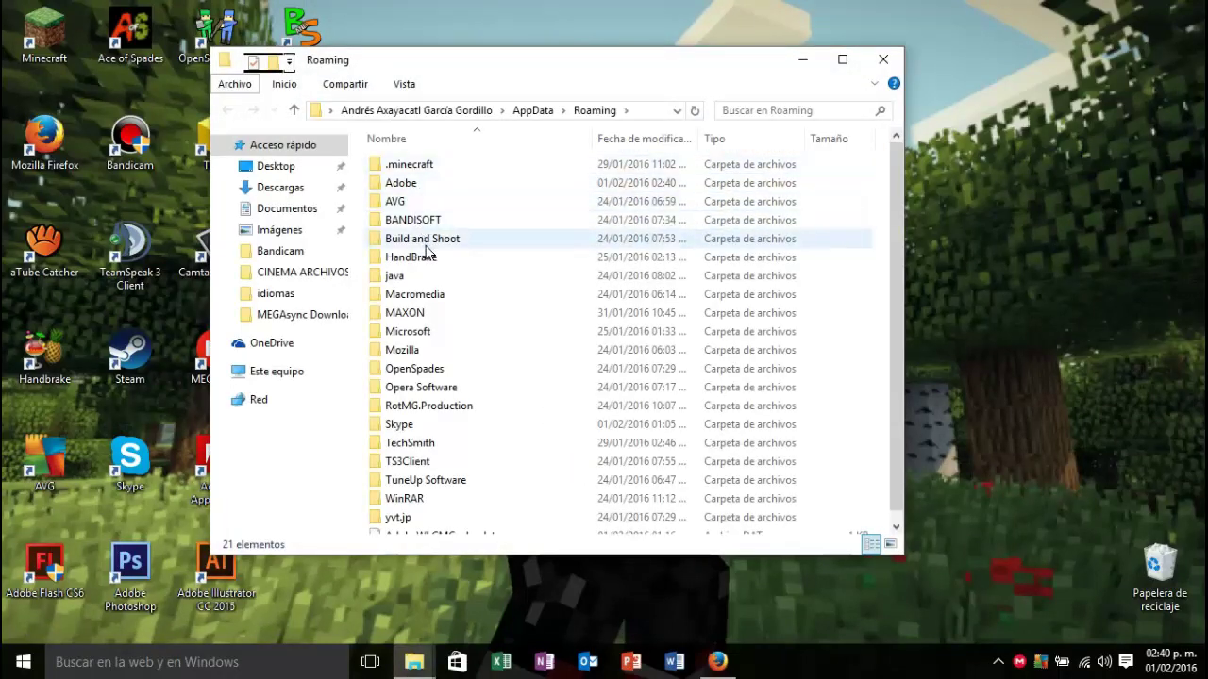
pyautogui.click(426, 248)
pyautogui.doubleClick(430, 223)
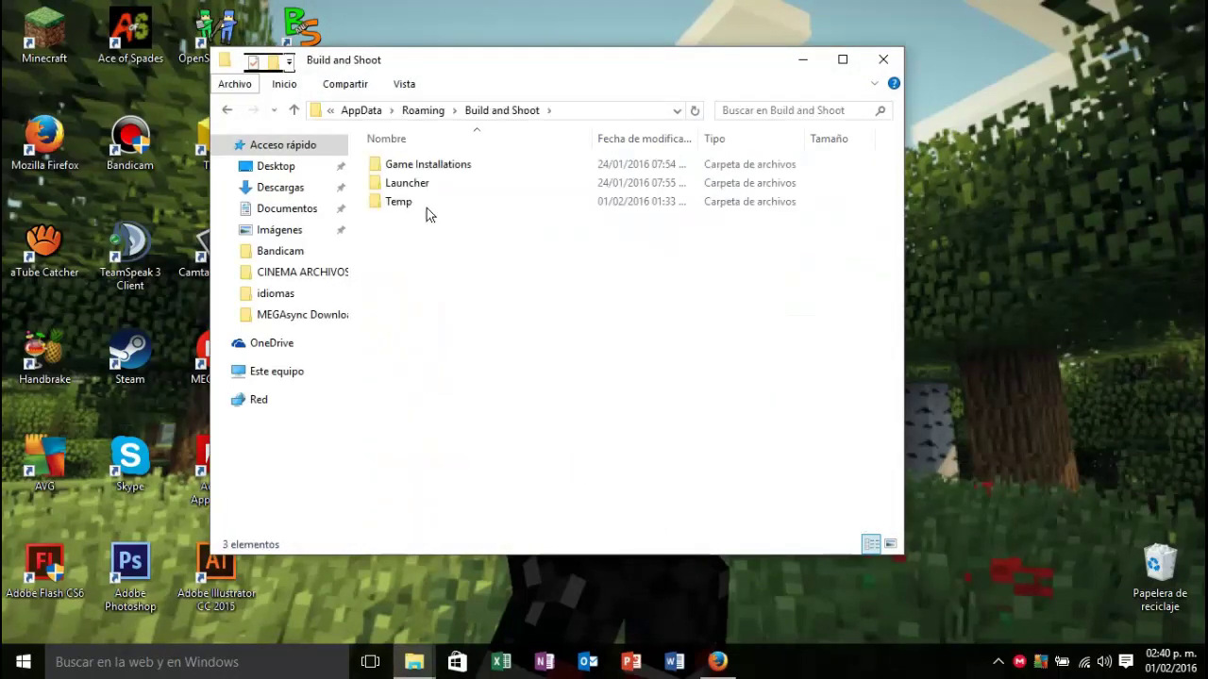
pyautogui.doubleClick(416, 168)
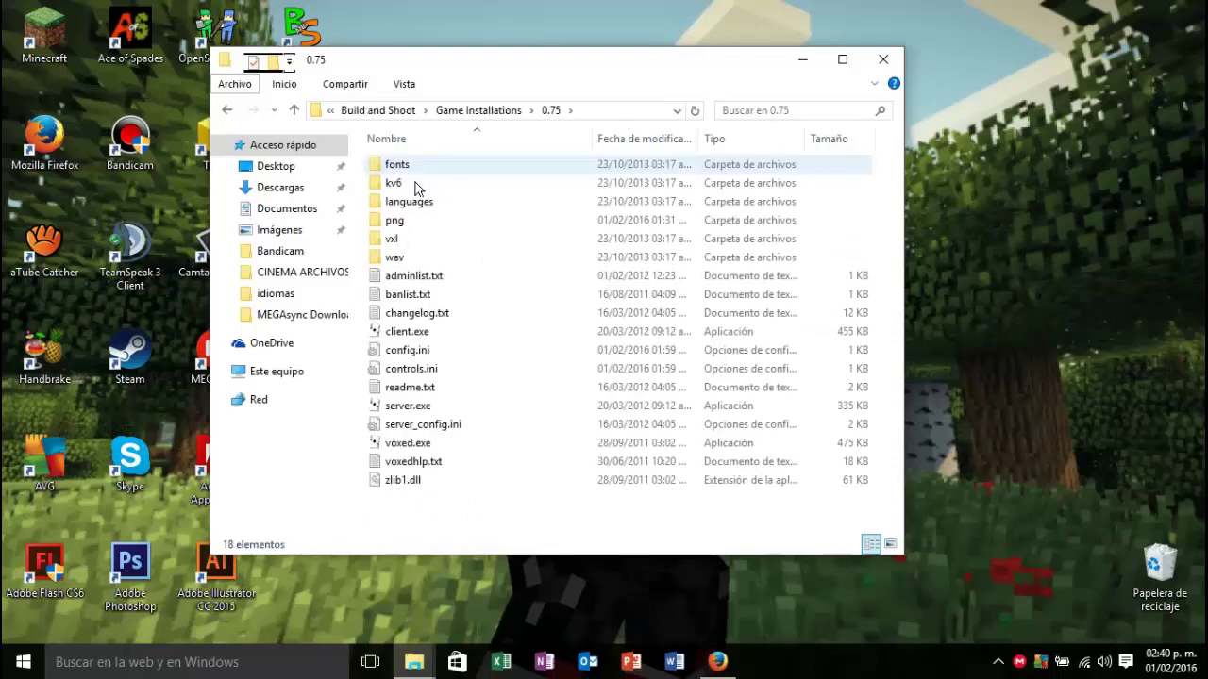
pyautogui.moveTo(477, 71); pyautogui.dragTo(853, 93)
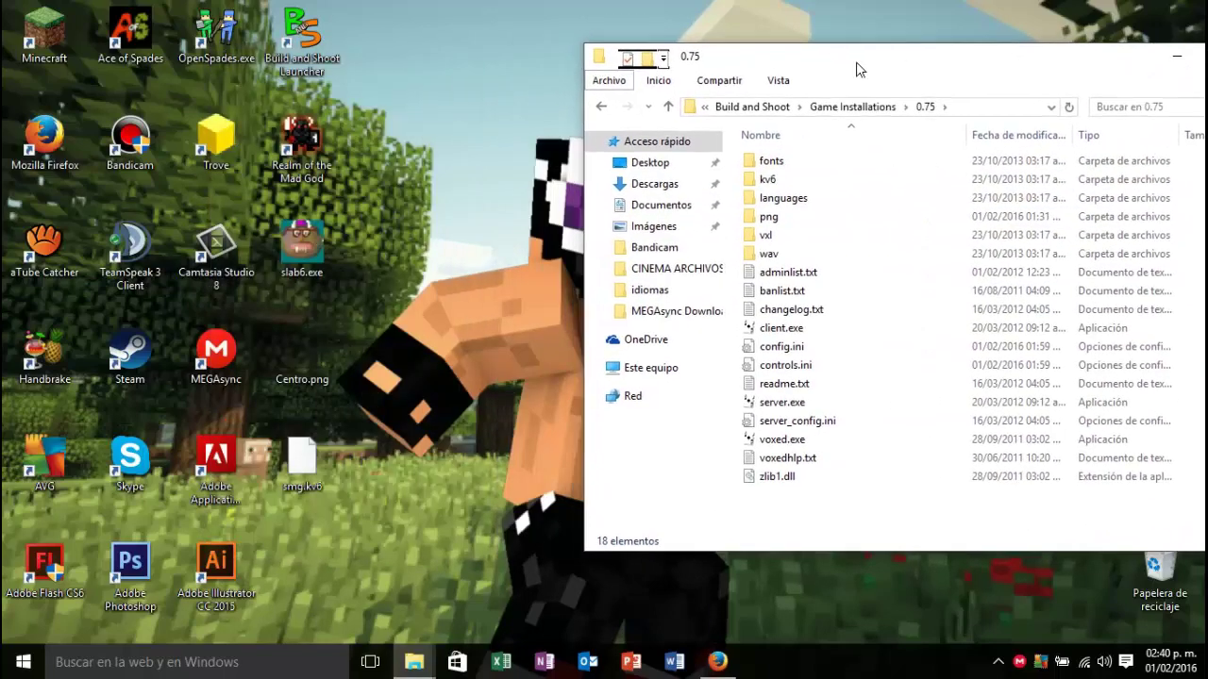
pyautogui.doubleClick(773, 207)
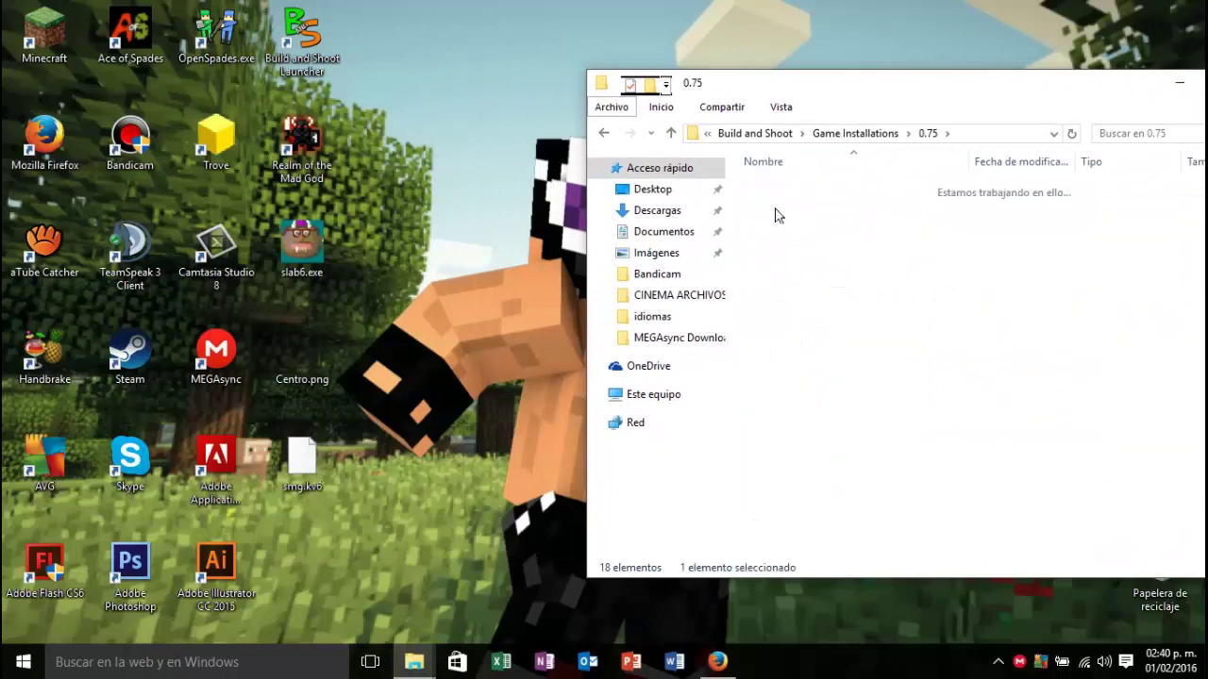
pyautogui.moveTo(302, 460); pyautogui.dragTo(795, 433)
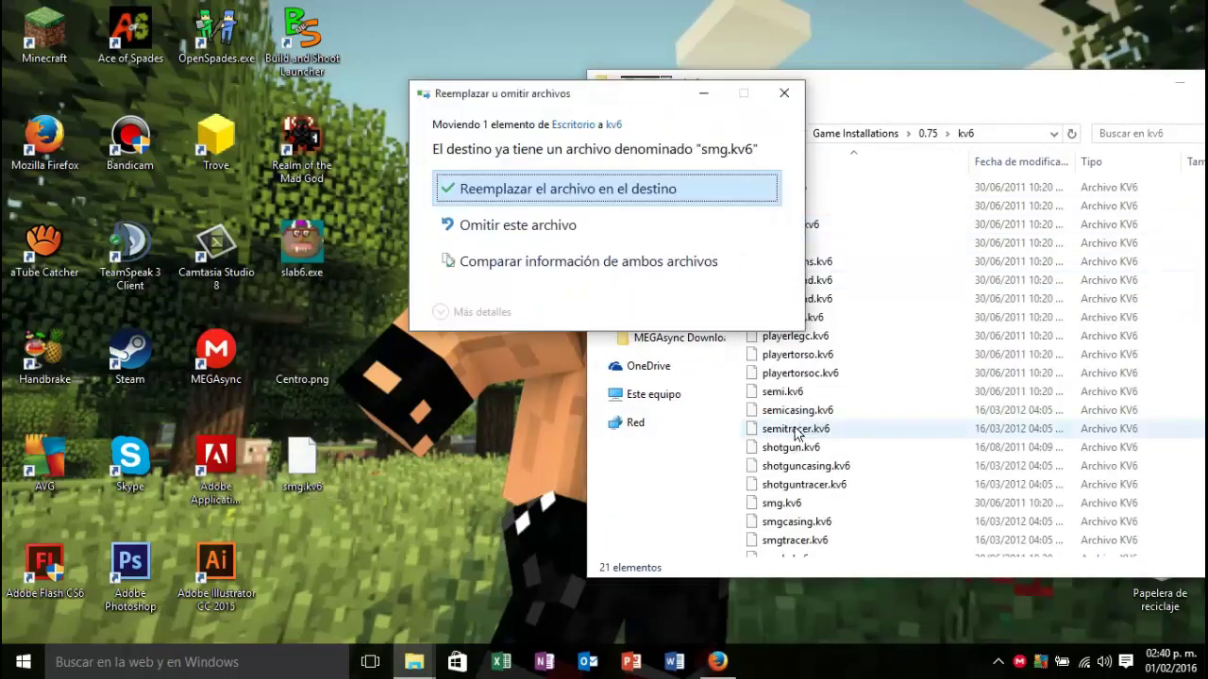
pyautogui.click(557, 190)
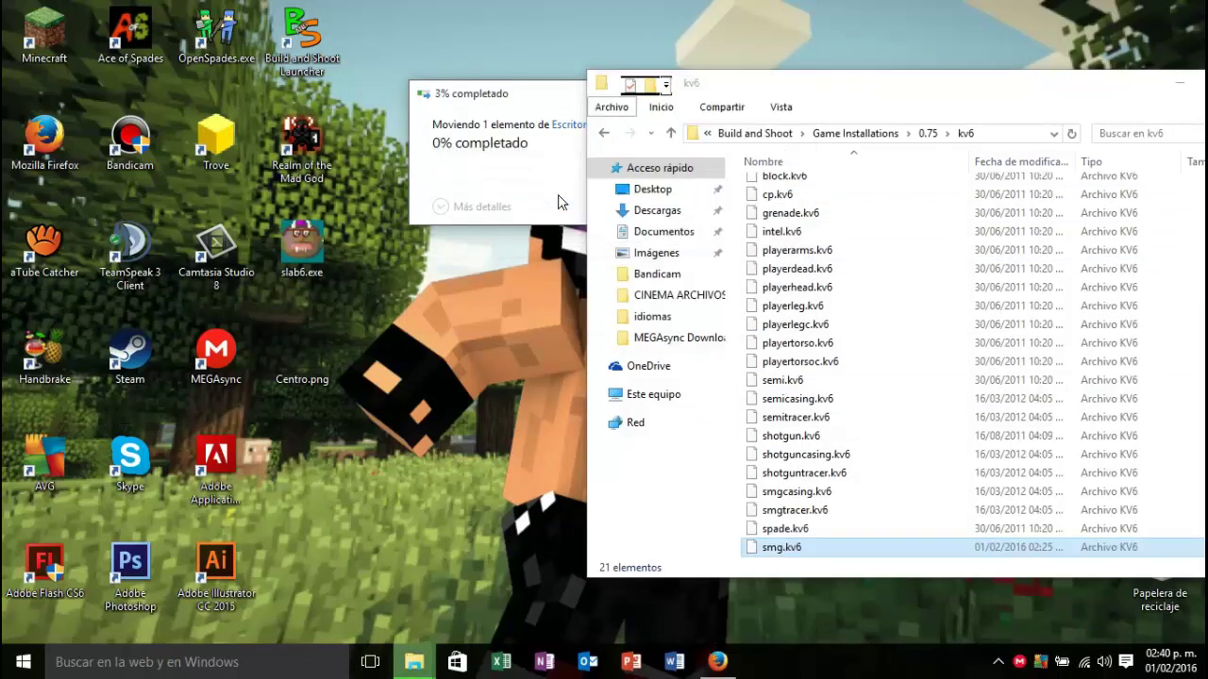
pyautogui.moveTo(660, 283)
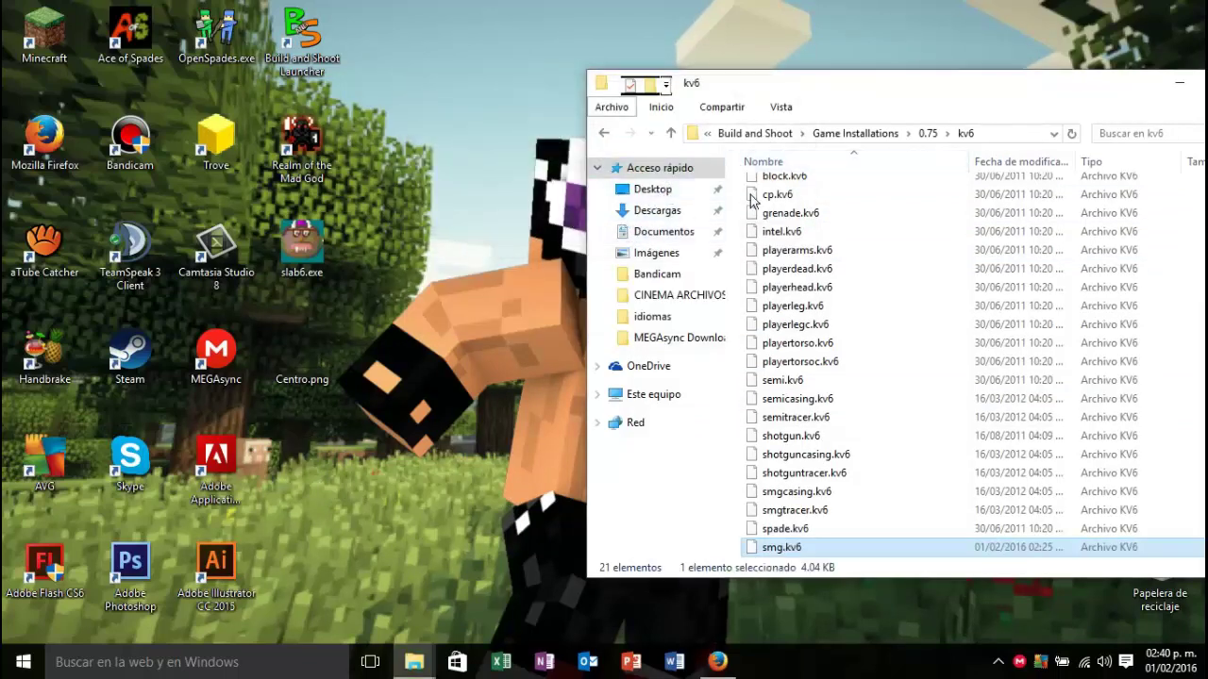
pyautogui.click(755, 133)
# Step: Move the new smg.png from Imágenes into the 0.75 png folder, replacing the old one
pyautogui.doubleClick(780, 186)
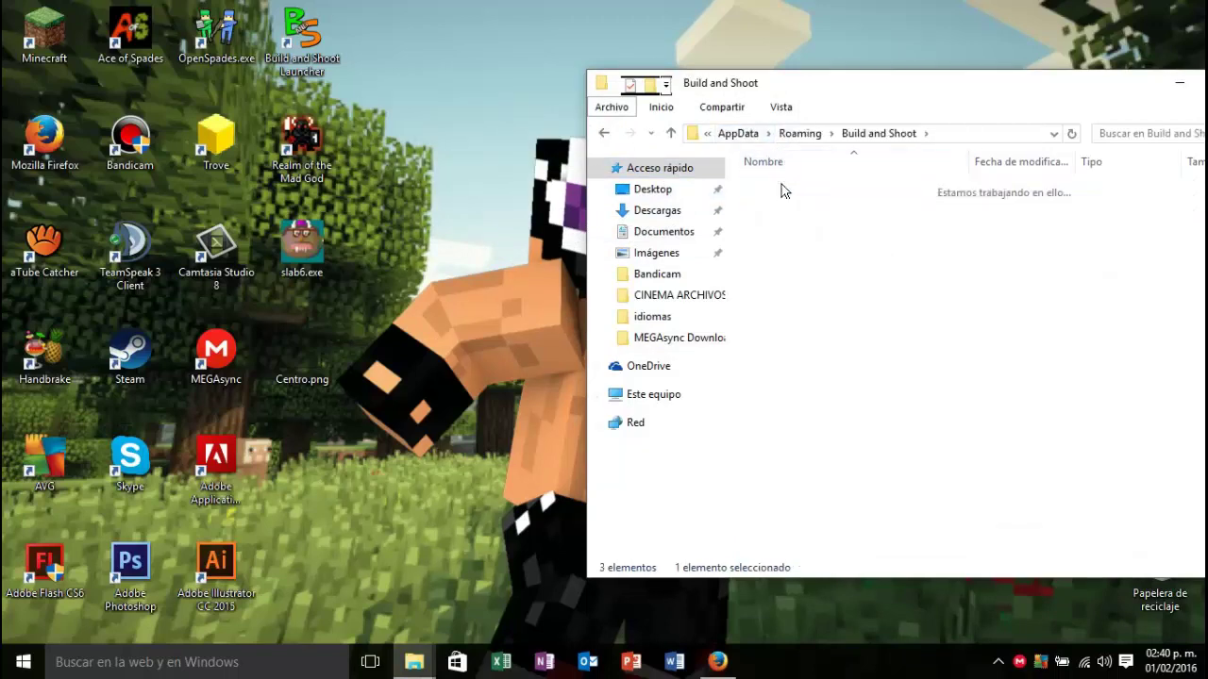
pyautogui.doubleClick(779, 188)
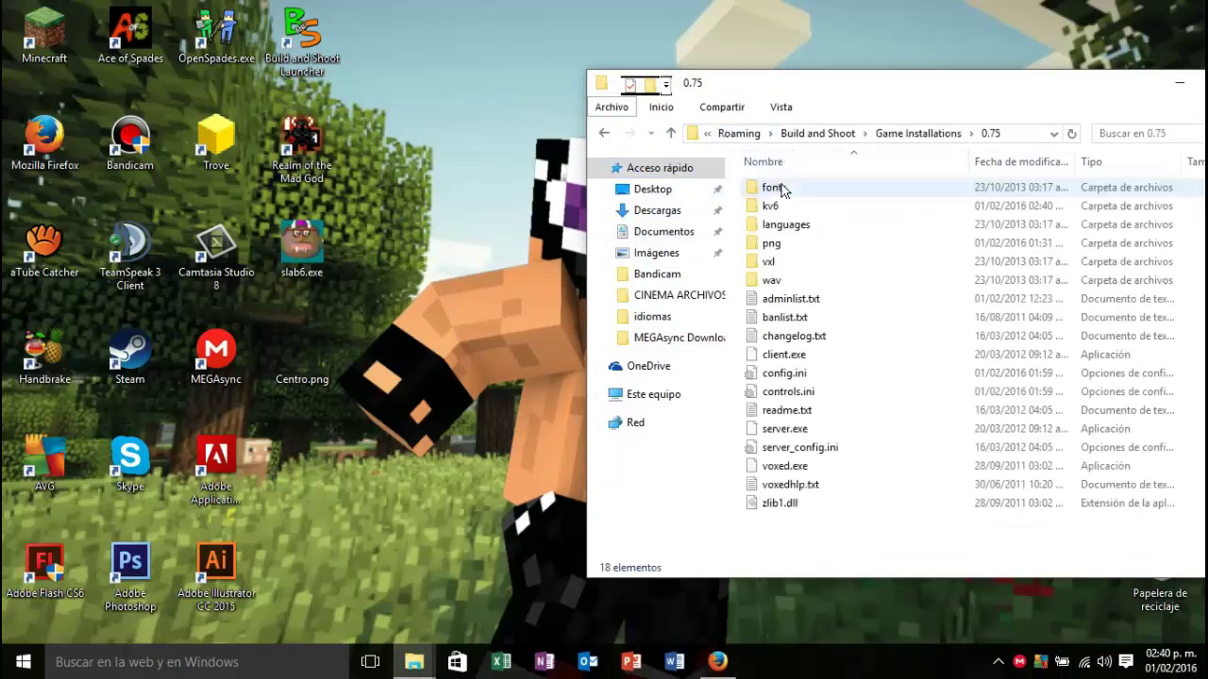
pyautogui.doubleClick(769, 249)
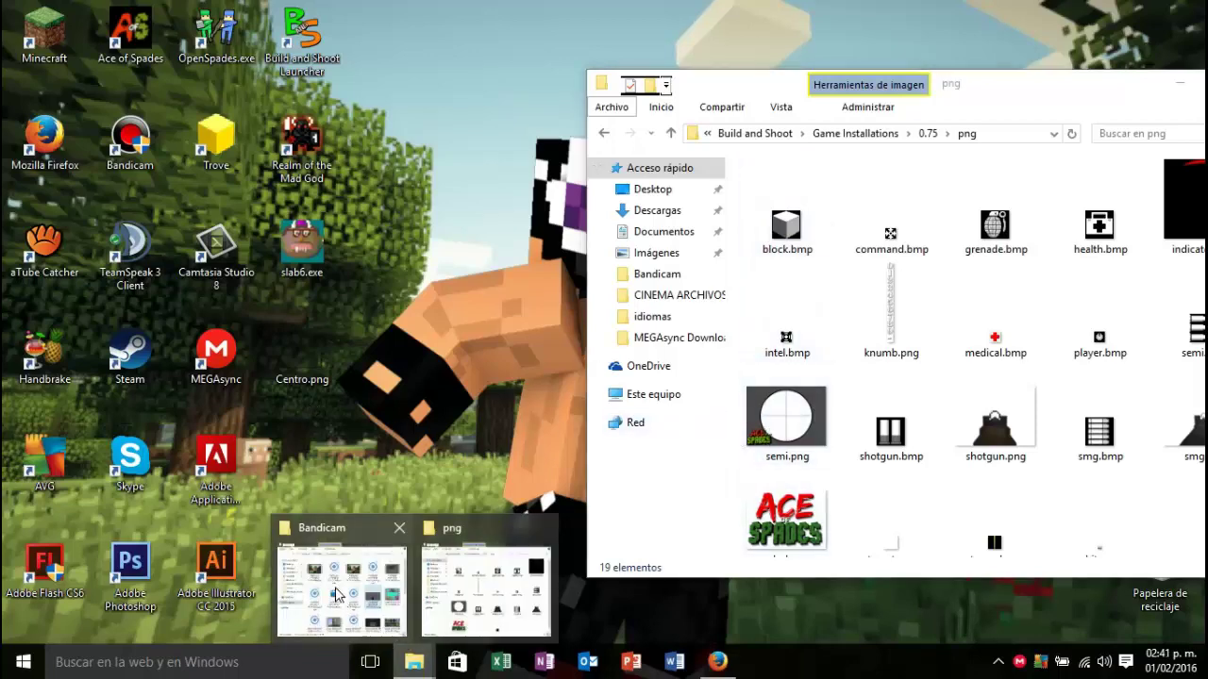
pyautogui.moveTo(413, 662)
pyautogui.click(389, 592)
pyautogui.click(255, 206)
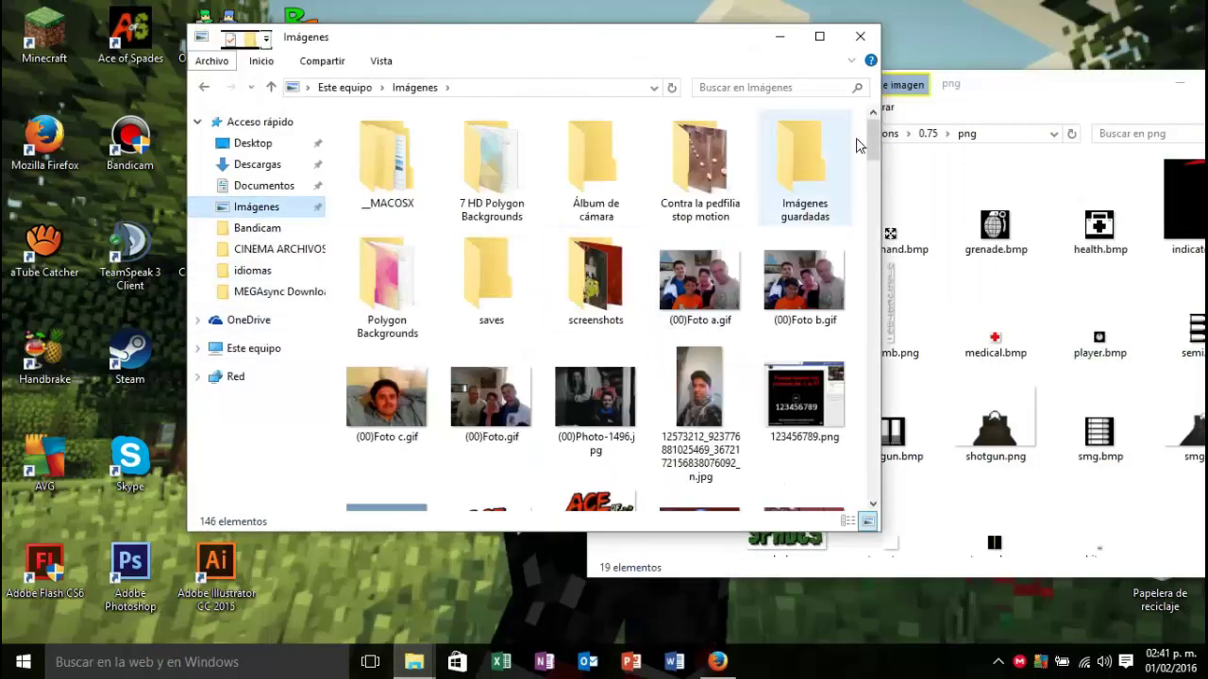
pyautogui.moveTo(874, 151); pyautogui.dragTo(887, 447)
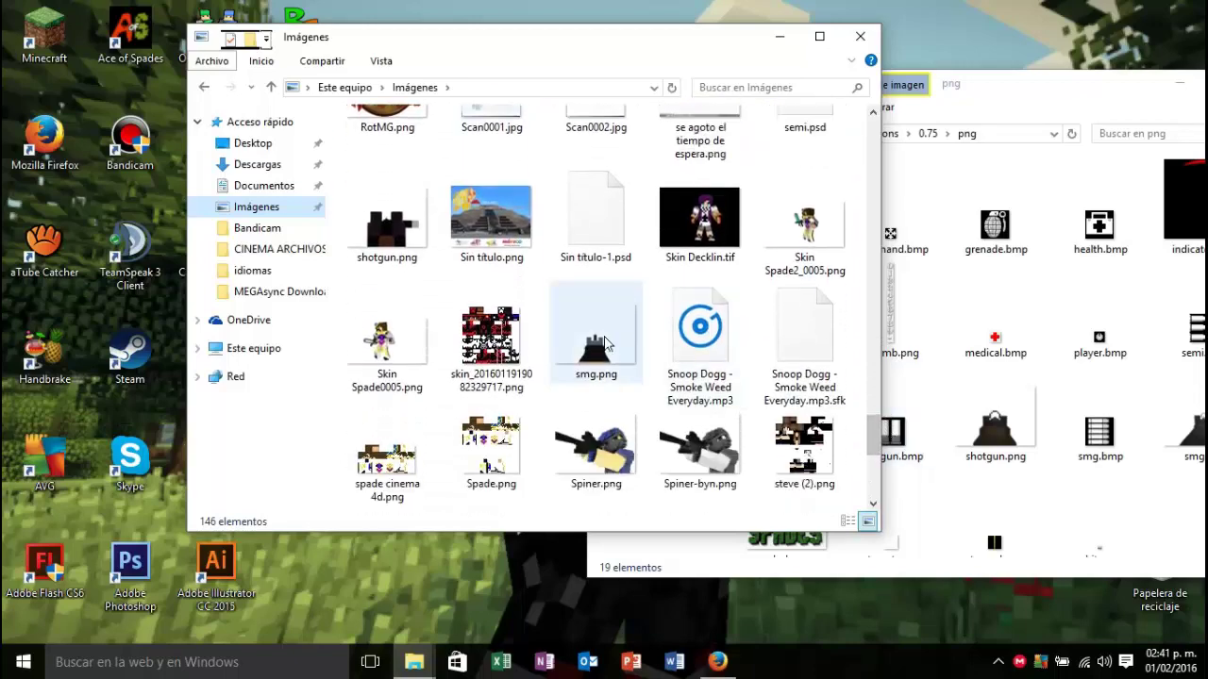
pyautogui.moveTo(635, 378); pyautogui.dragTo(990, 425)
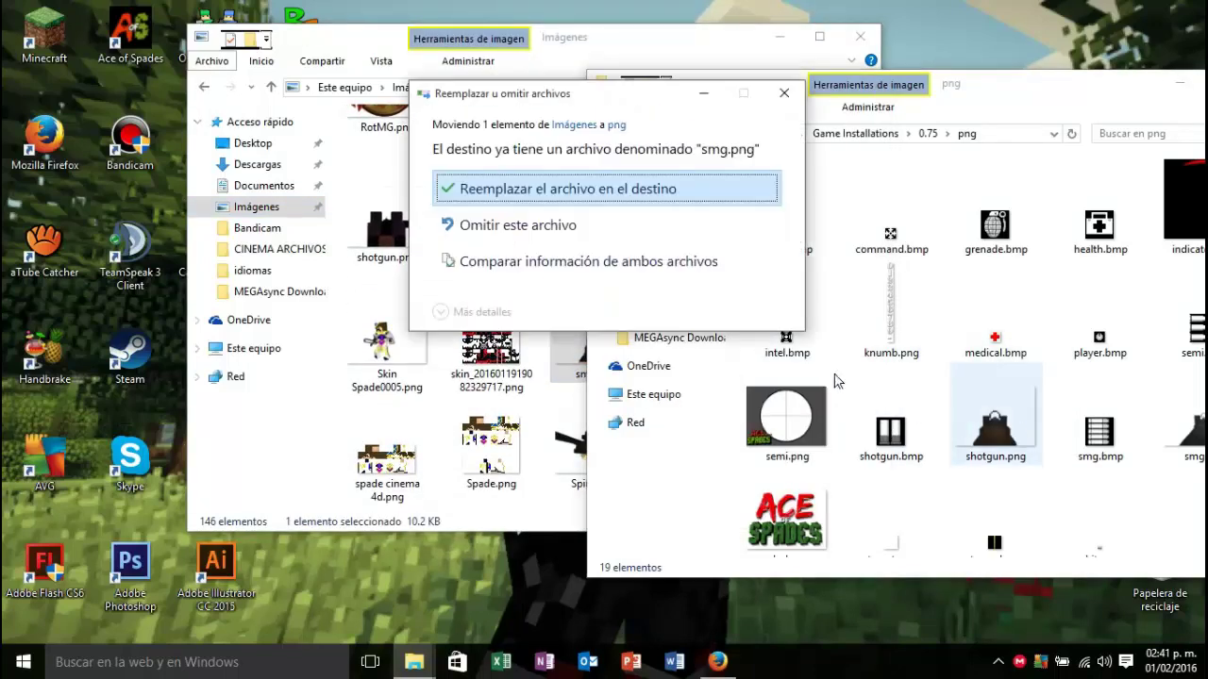
pyautogui.click(501, 190)
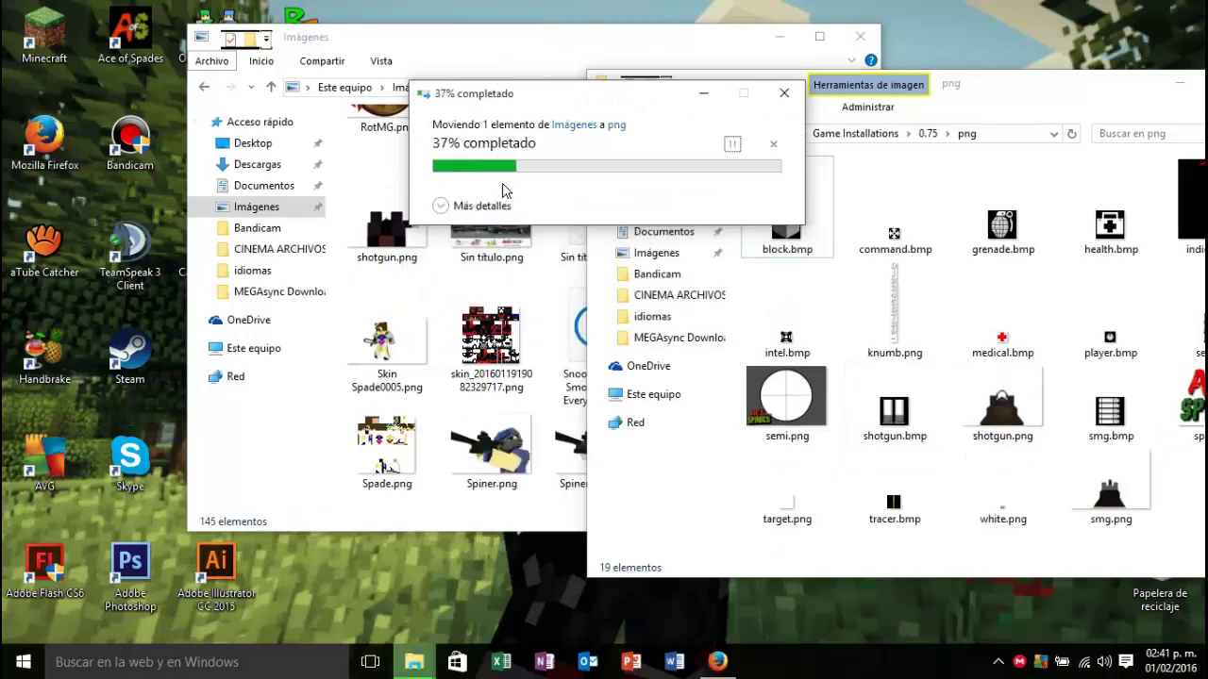
# Step: Close the Imágenes and png folder windows
pyautogui.click(859, 36)
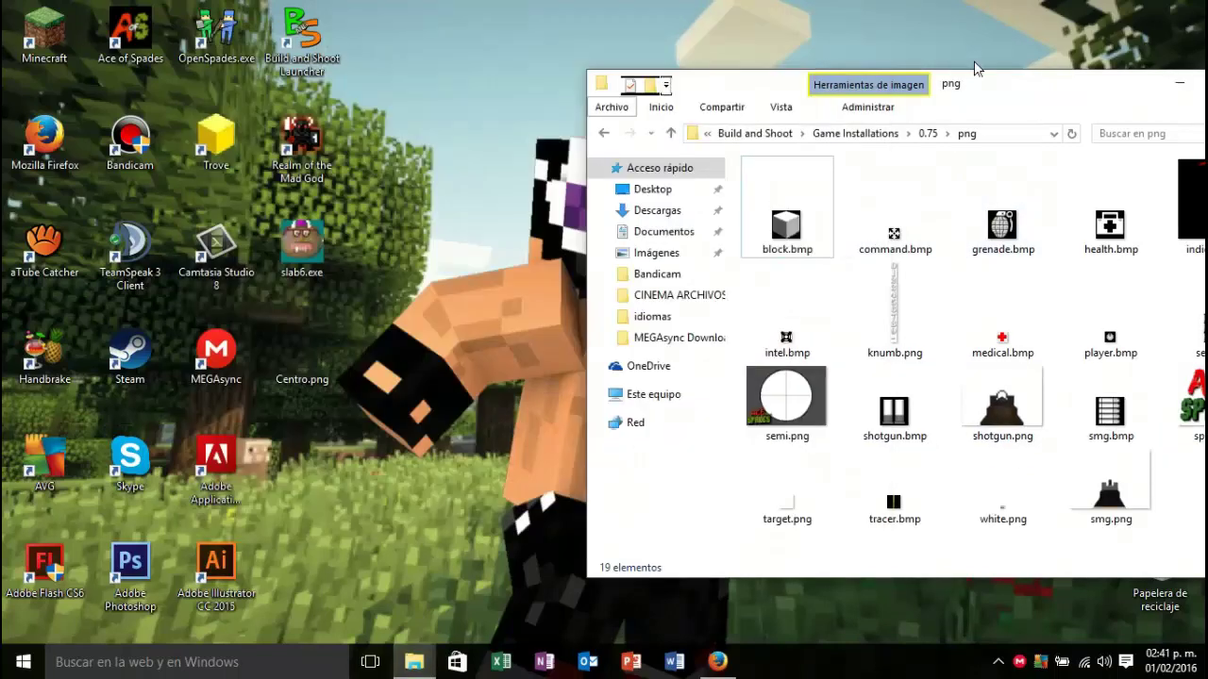
pyautogui.moveTo(853, 86); pyautogui.dragTo(424, 102)
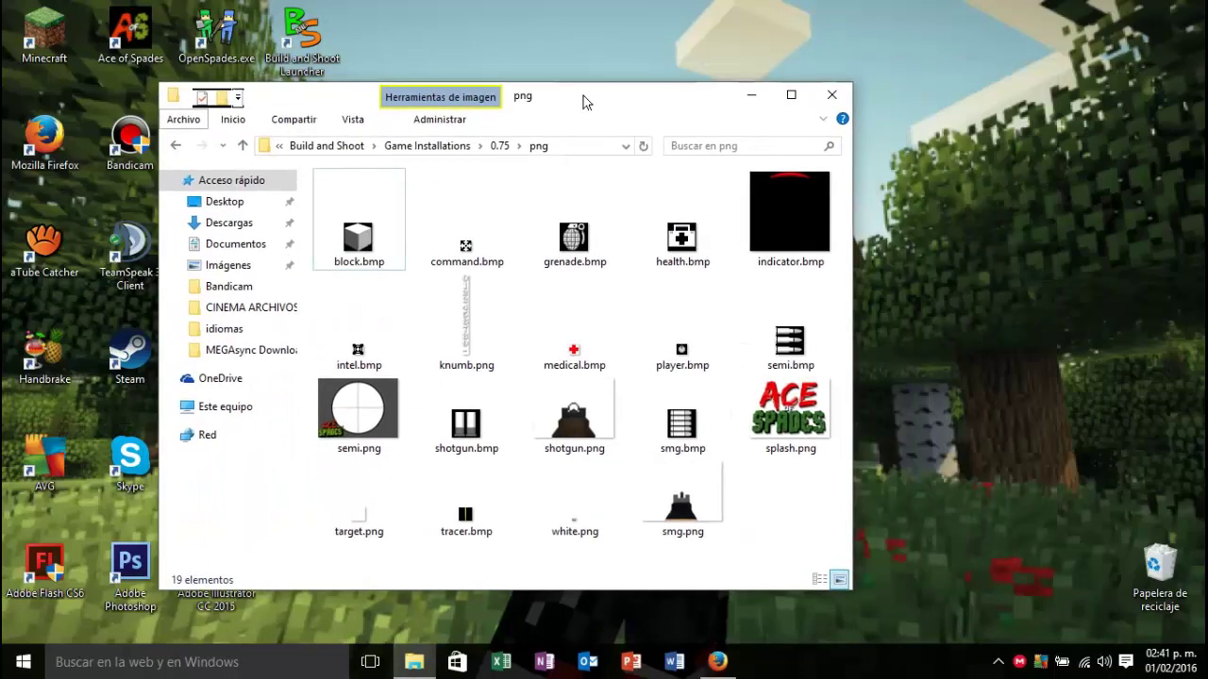
pyautogui.click(832, 95)
# Step: Load buildandshoot.com in Firefox's address bar
pyautogui.click(708, 660)
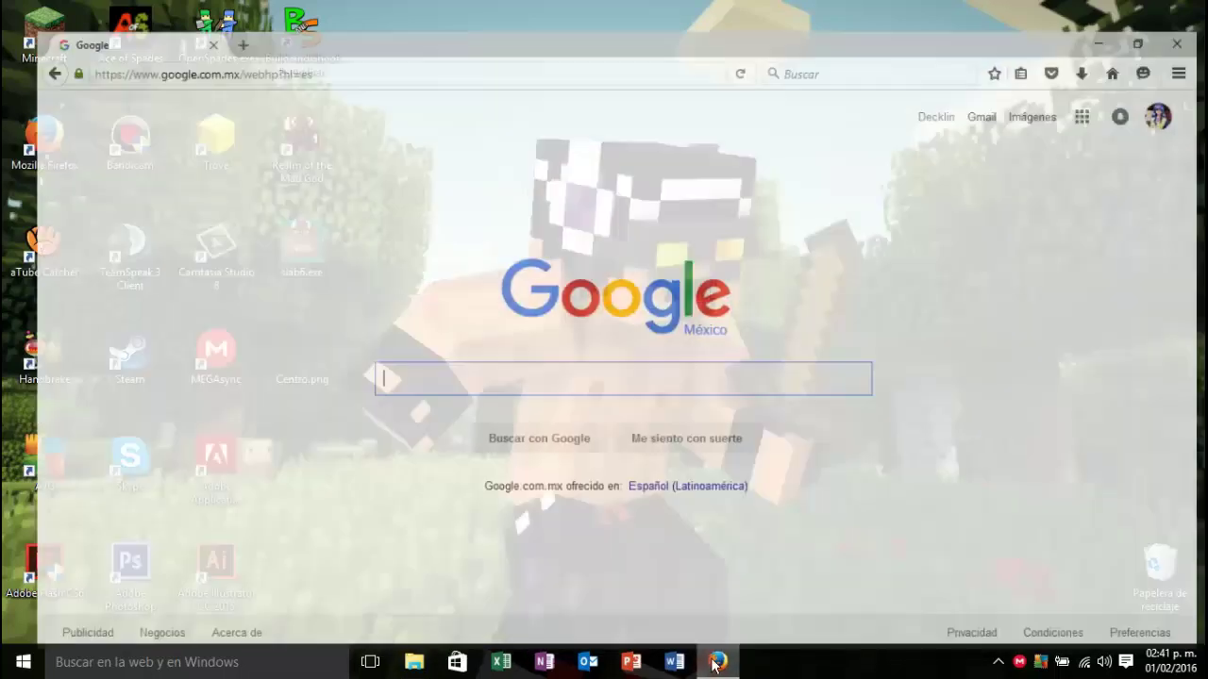
pyautogui.click(374, 44)
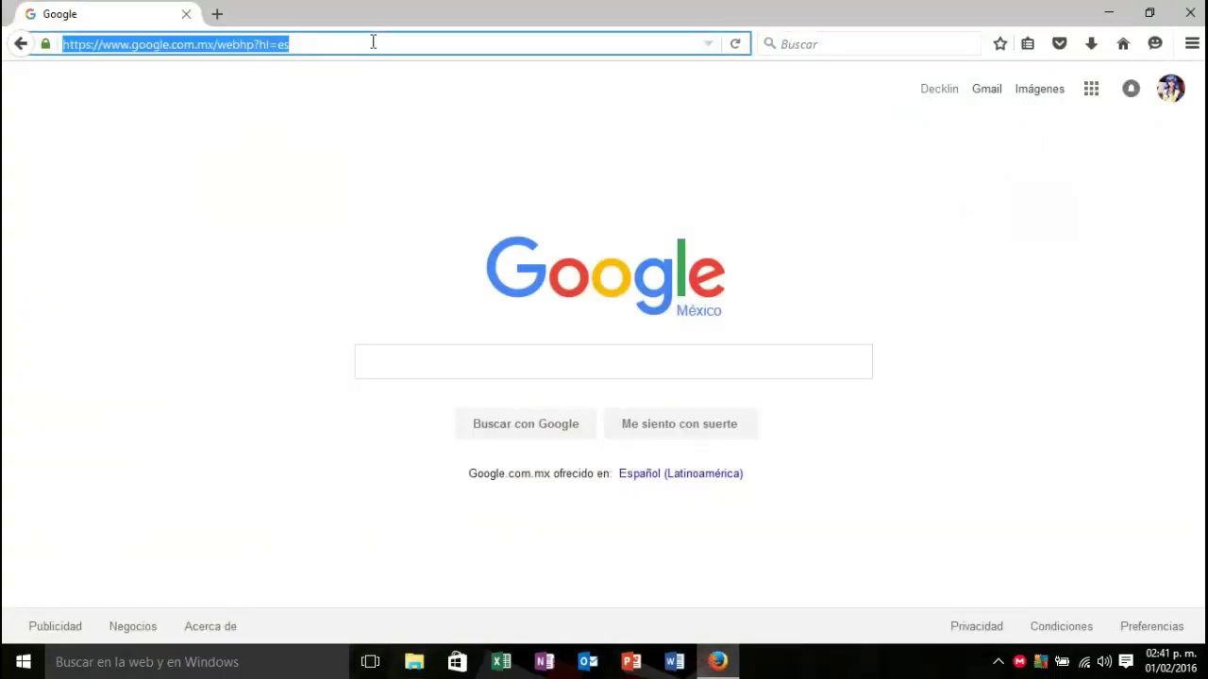
pyautogui.press('BackSpace')
pyautogui.write('w')
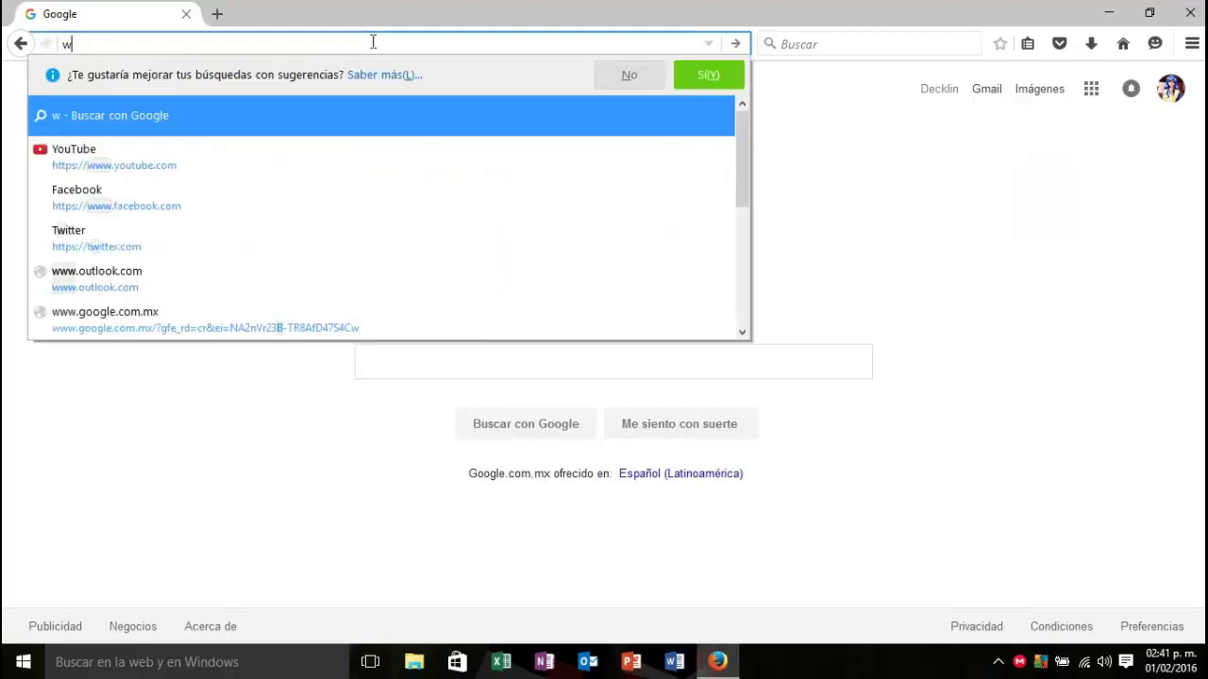
pyautogui.write('ww')
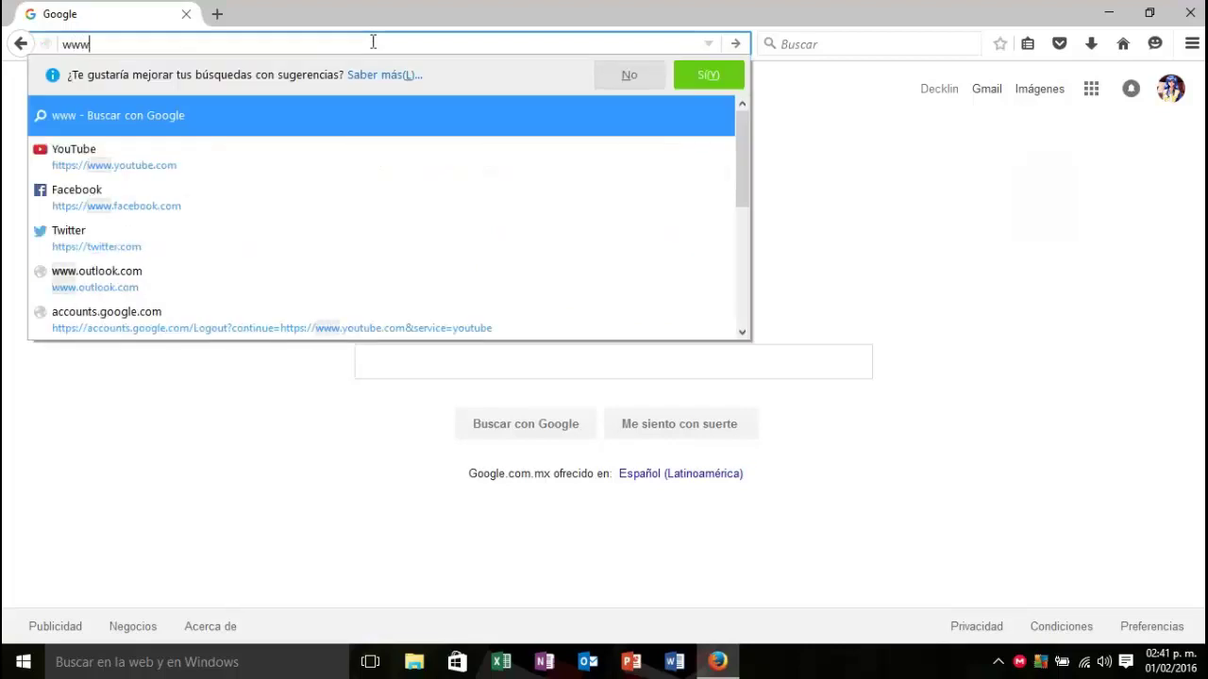
pyautogui.write('.bu')
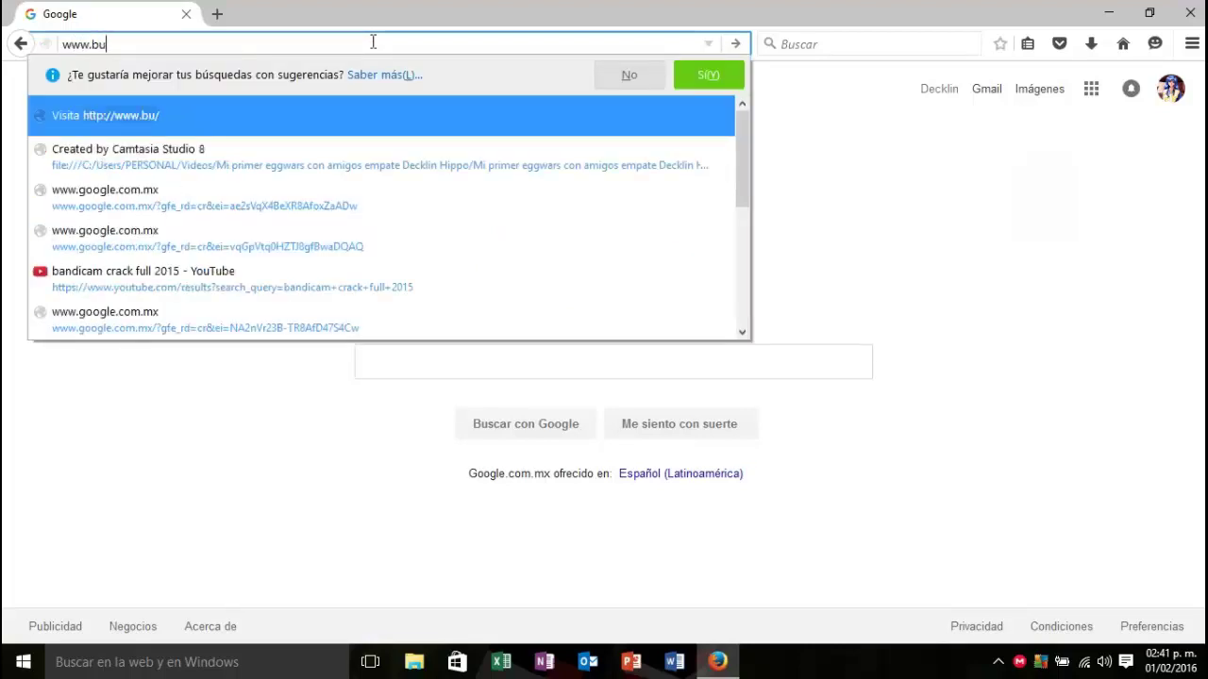
pyautogui.press('Down')
pyautogui.press('Down')
pyautogui.press('Return')
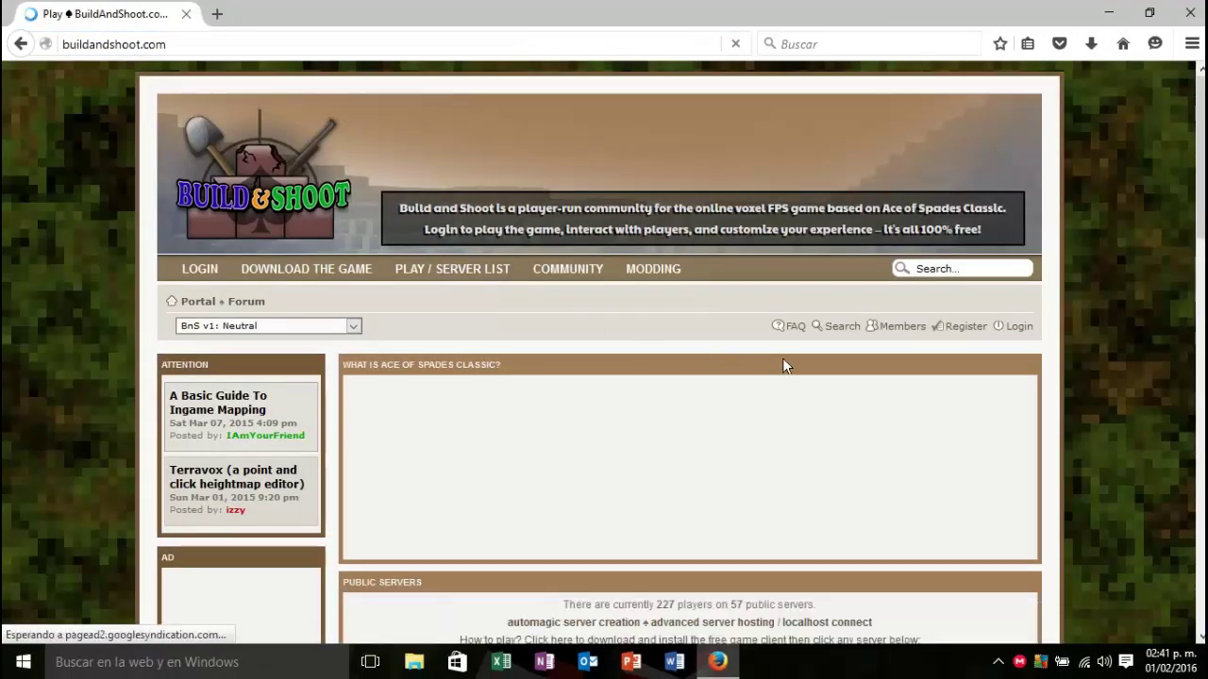
# Step: Join a public server from the list and open it in Build and Shoot Launcher
pyautogui.scroll(-3, 782, 326)
pyautogui.scroll(-3, 782, 359)
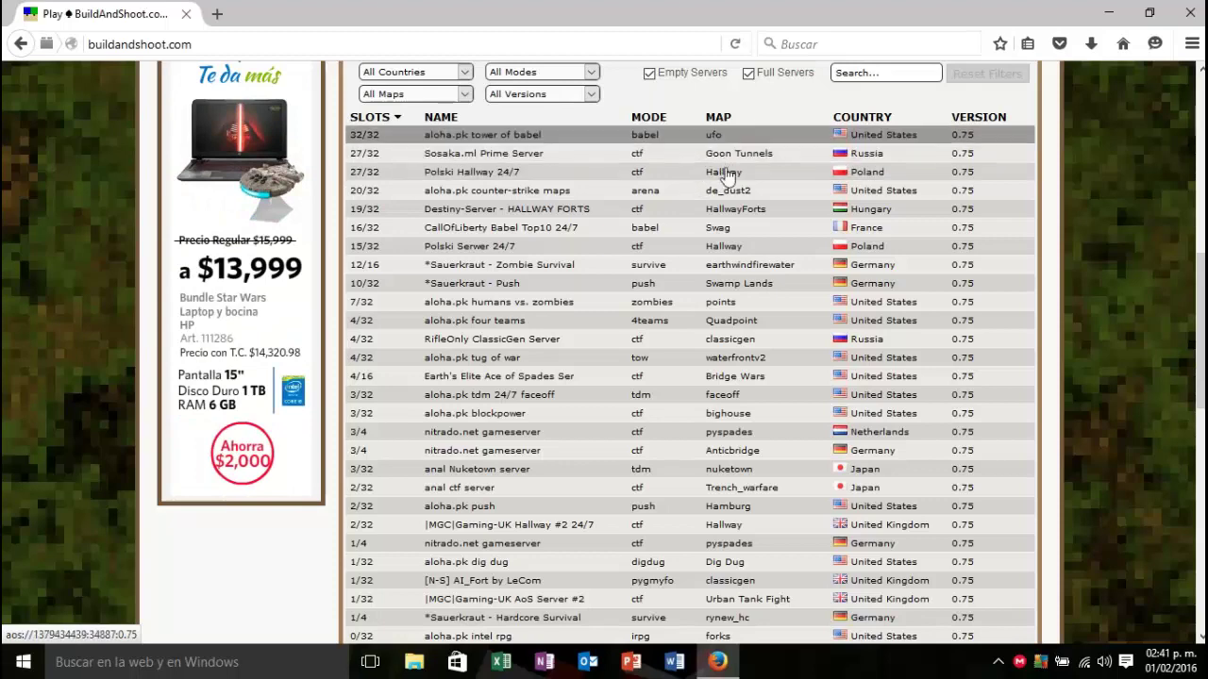
pyautogui.click(718, 231)
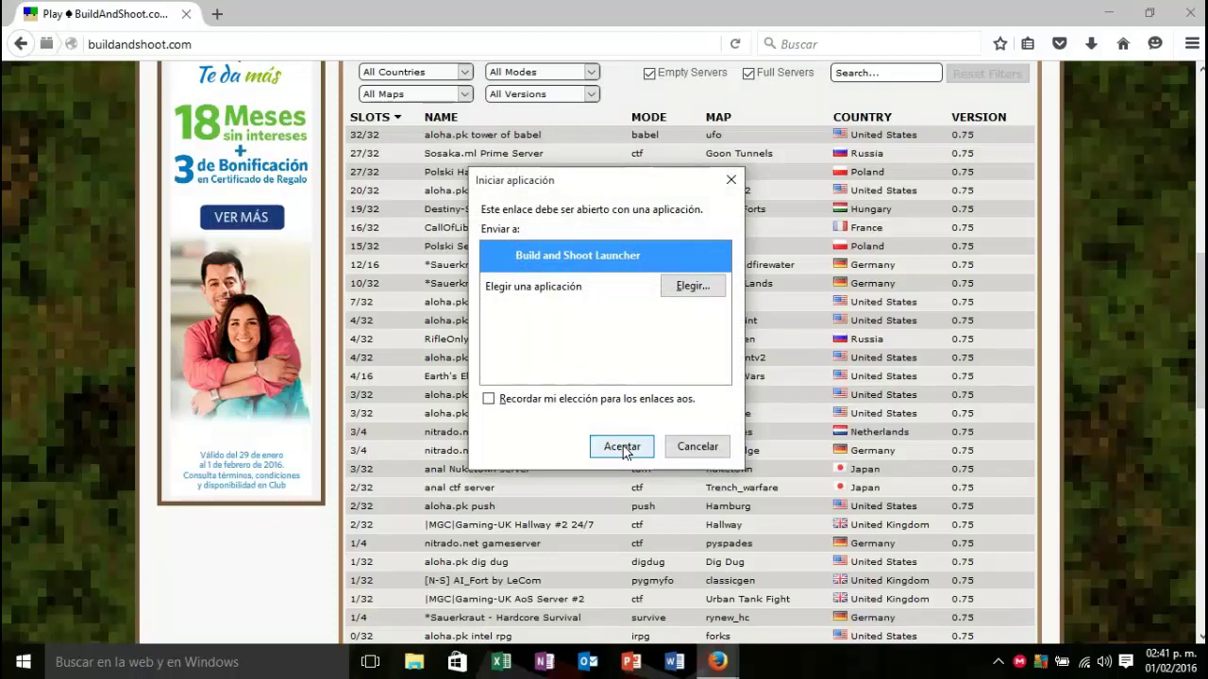
pyautogui.click(622, 449)
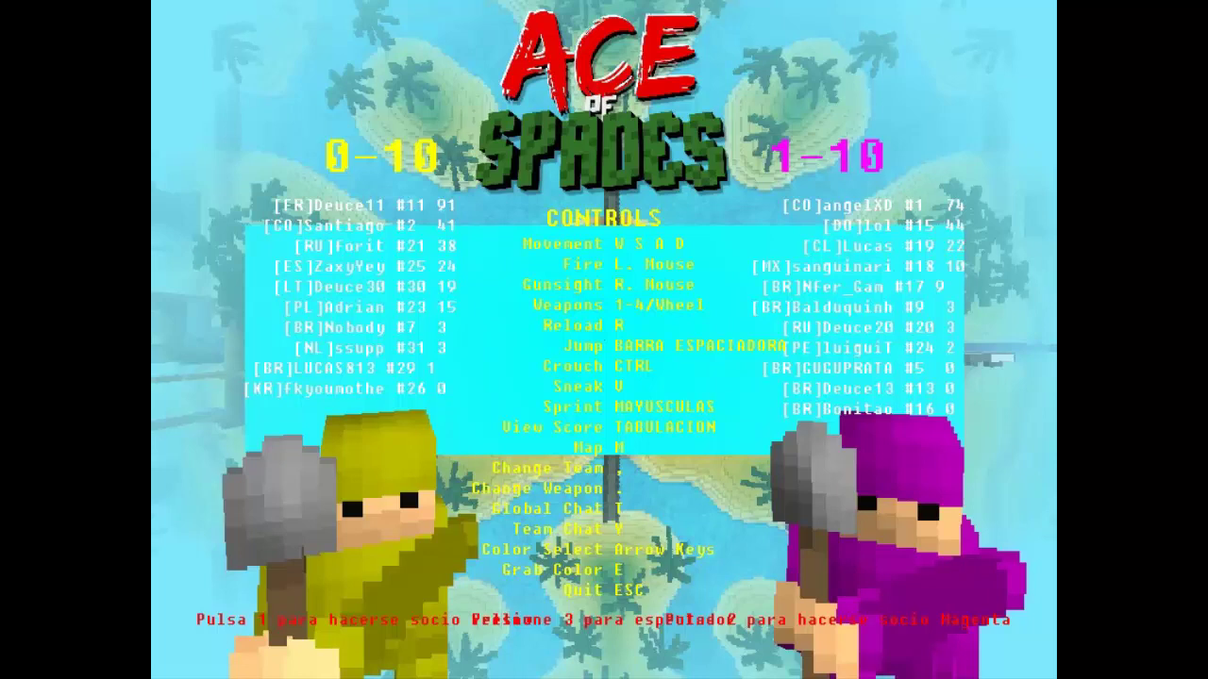
# Step: Choose team 1 (Yellow) and weapon 2 (SMG) to spawn into the match
pyautogui.press('1')
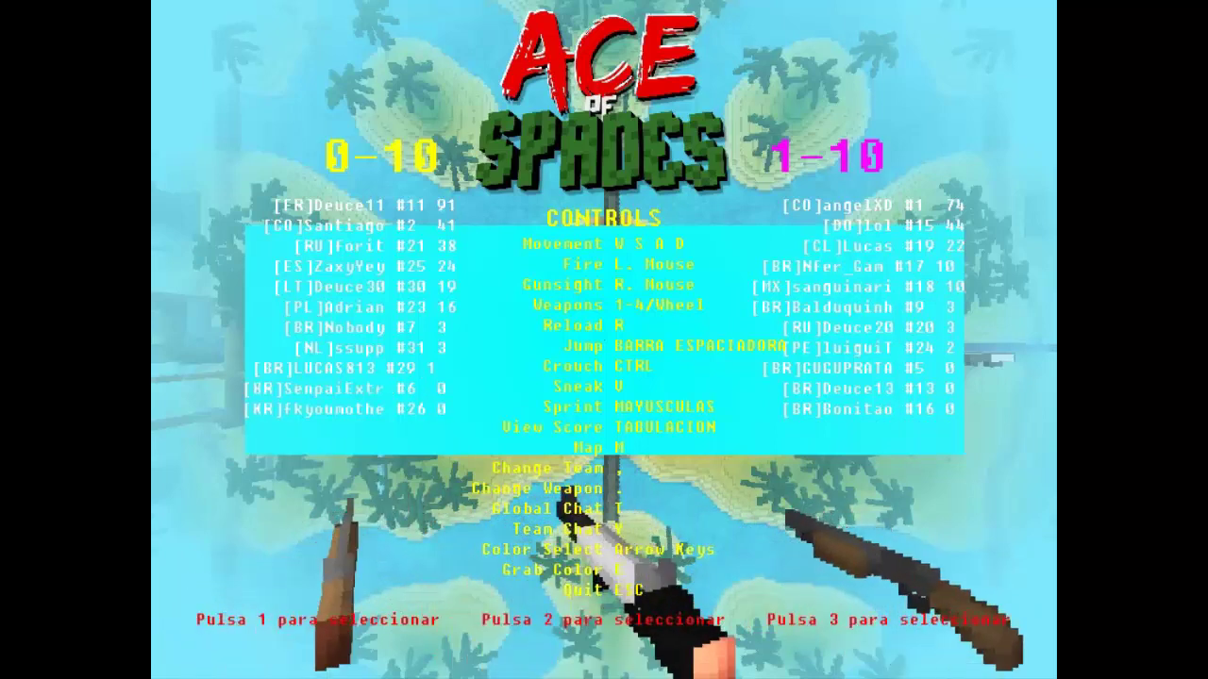
pyautogui.press('2')
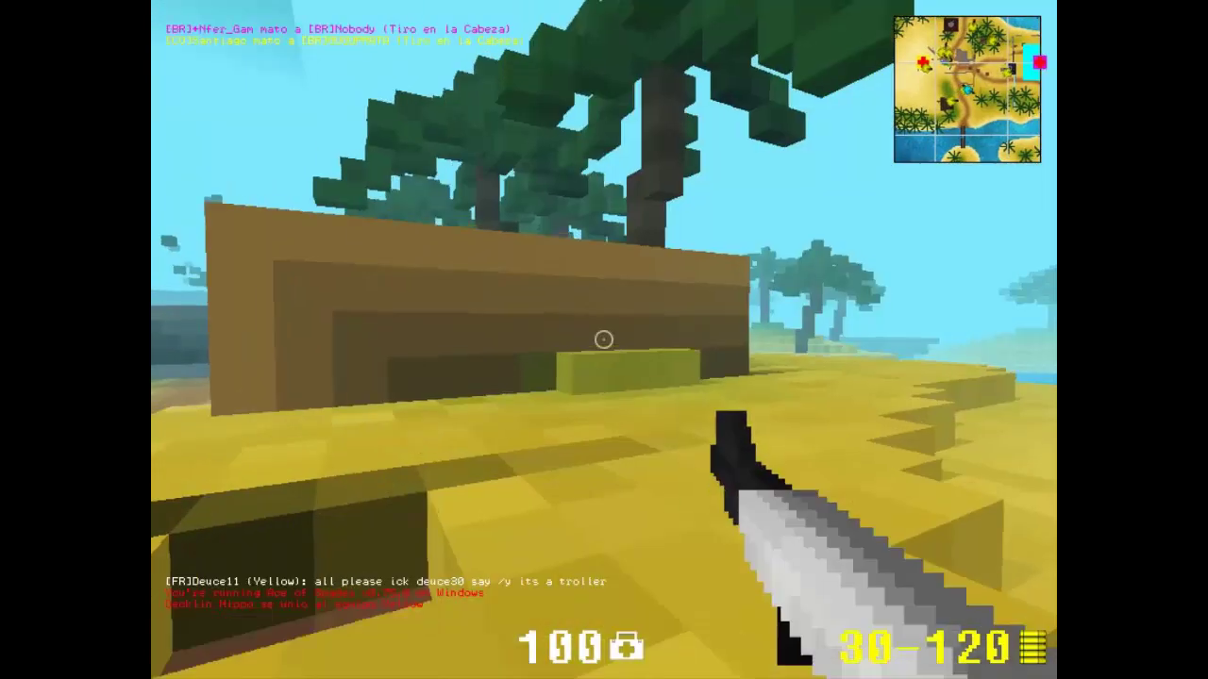
# Step: Aim down the new SMG sight and fire at the purple enemy
pyautogui.press('3')
pyautogui.rightClick(604, 340)
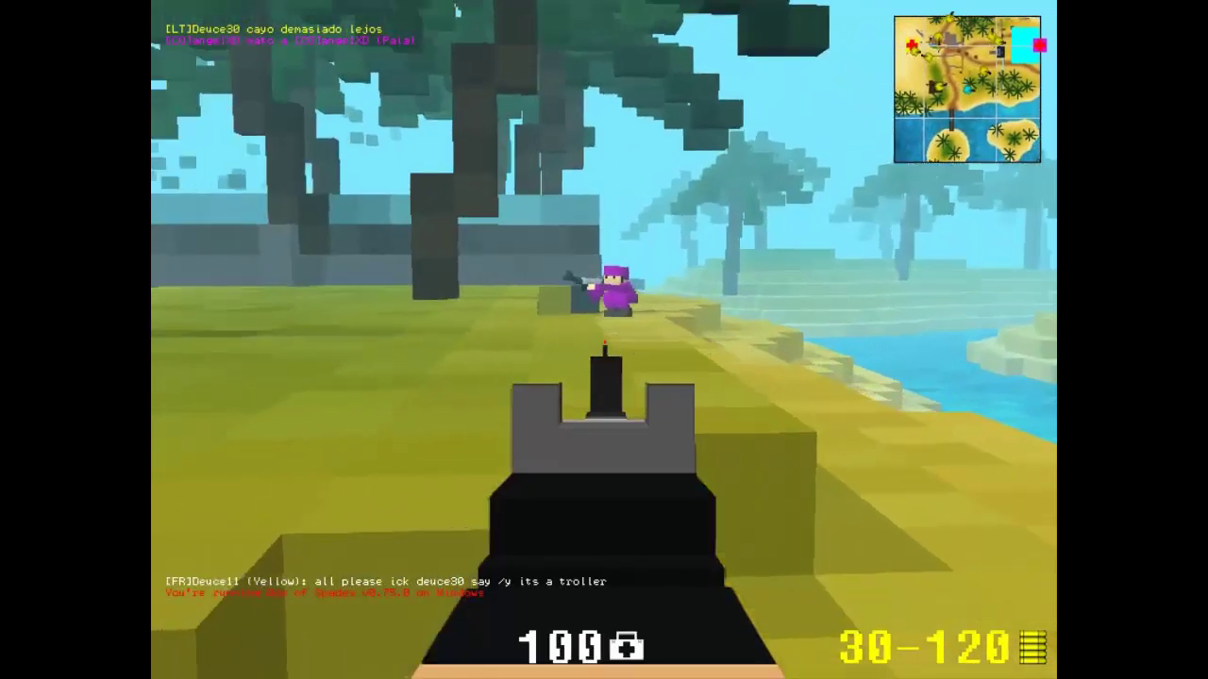
pyautogui.click(604, 340)
pyautogui.click(604, 340)
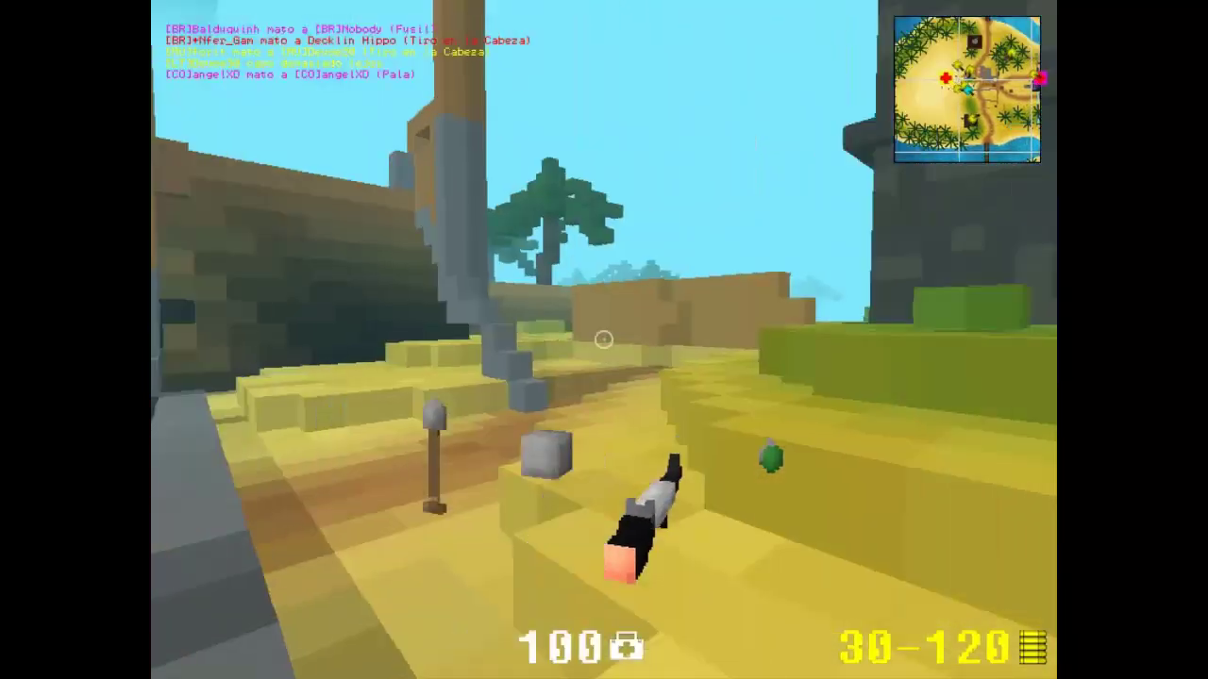
# Step: Walk forward past the sand wall and along the beach
pyautogui.press('w')
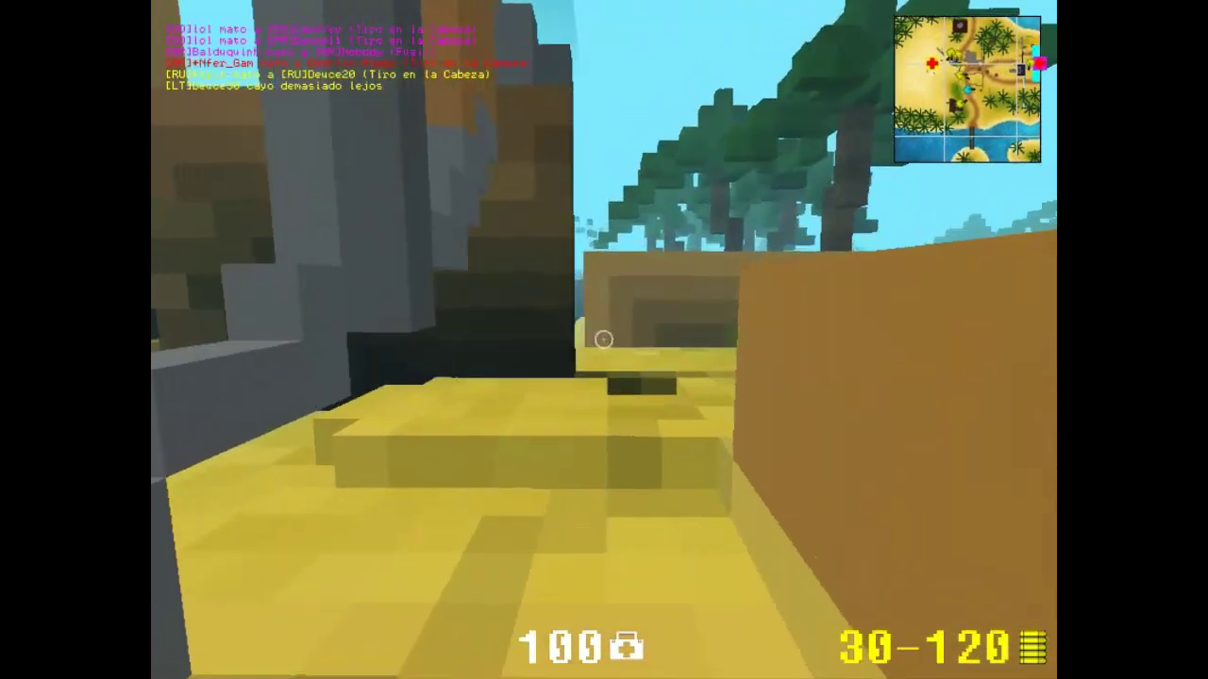
pyautogui.press('w')
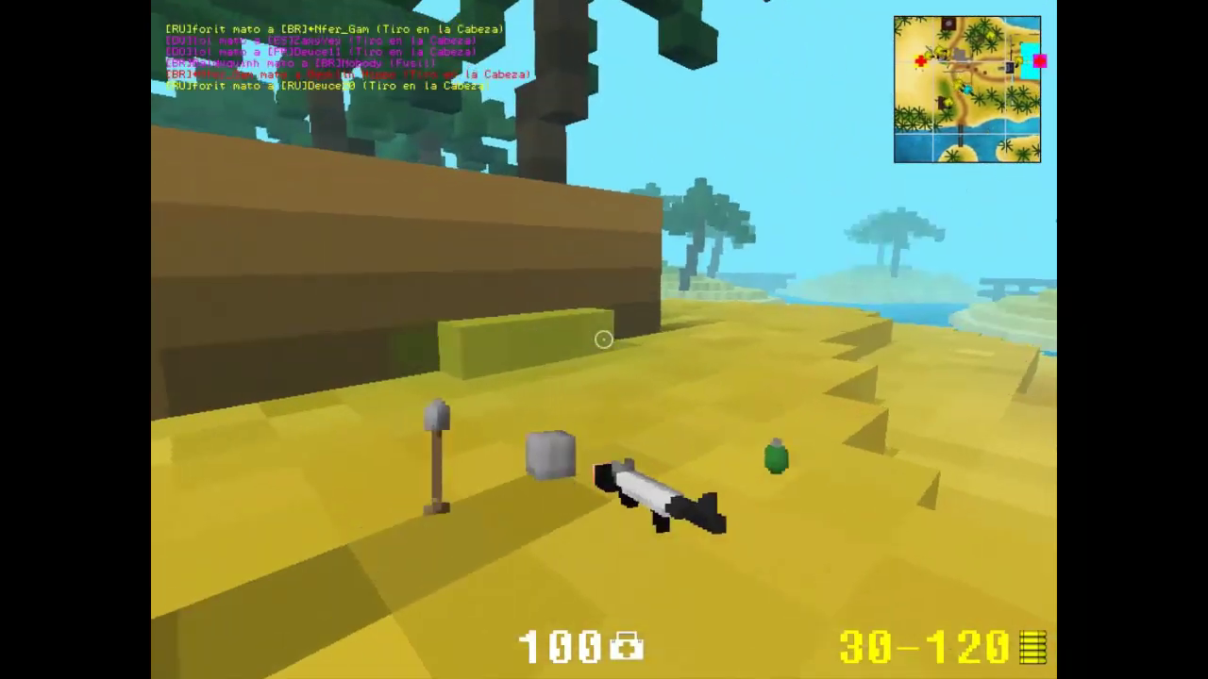
pyautogui.press('w')
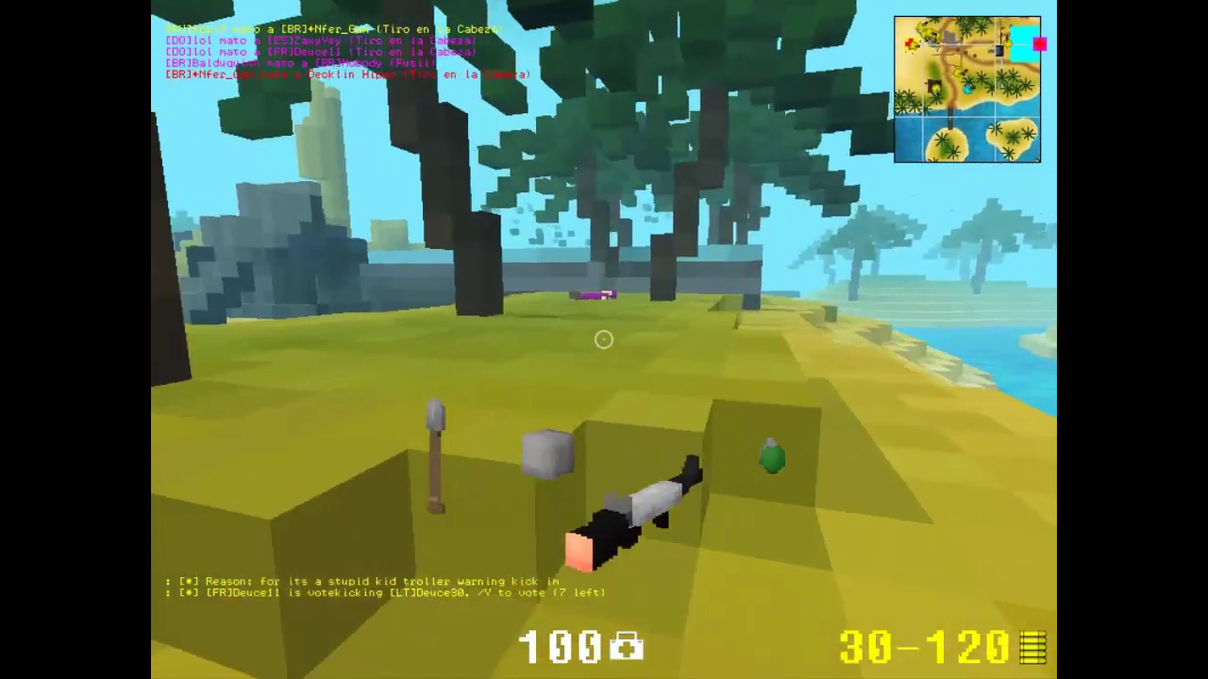
pyautogui.press('w')
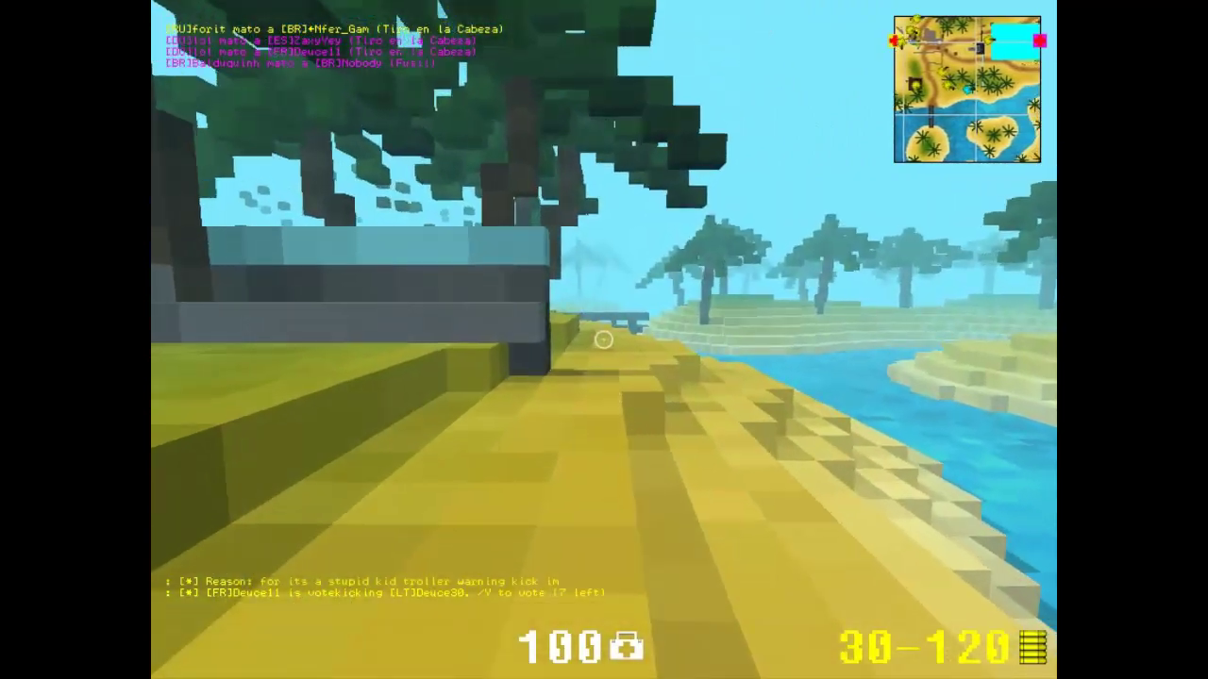
pyautogui.press('w')
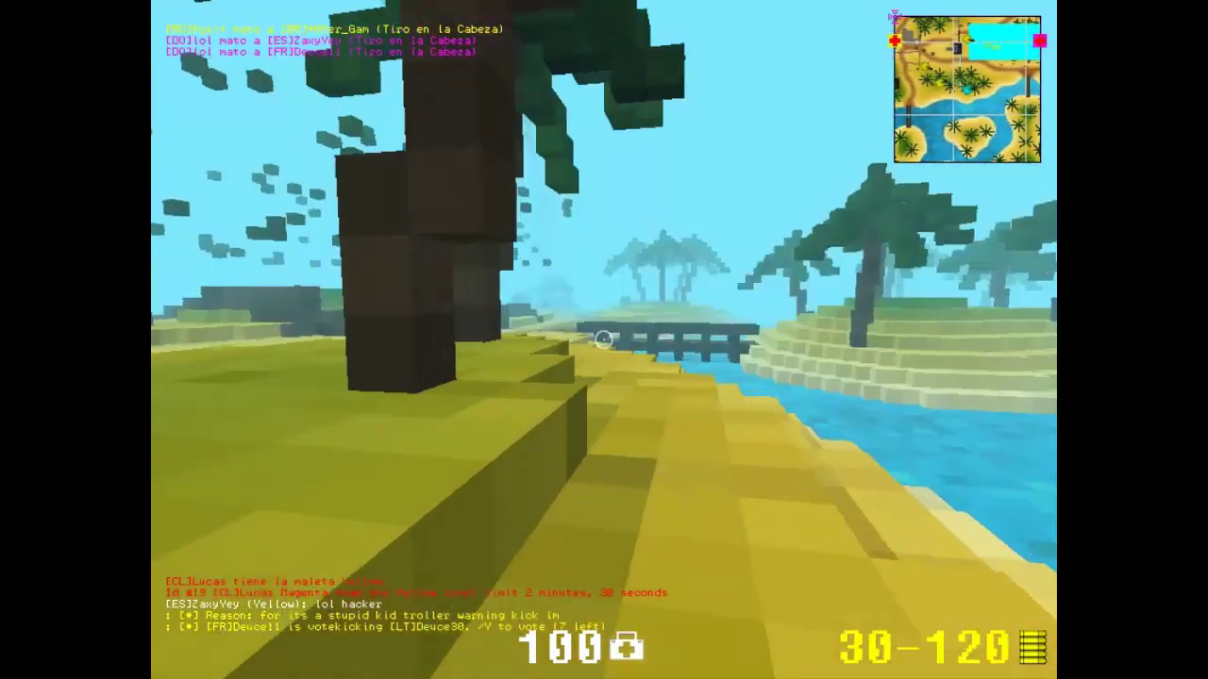
# Step: Switch back to the gun and fire repeatedly, aiming through the new iron sight
pyautogui.press('3')
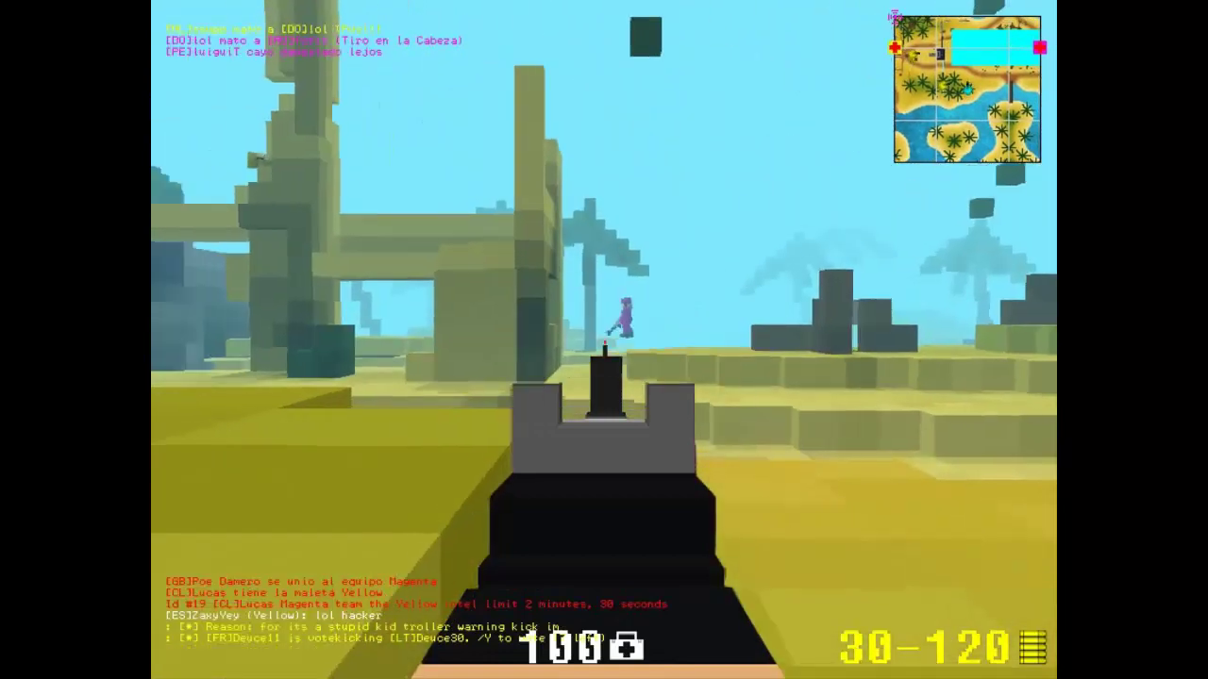
pyautogui.click(604, 349)
pyautogui.click(604, 350)
pyautogui.click(604, 349)
pyautogui.click(604, 349)
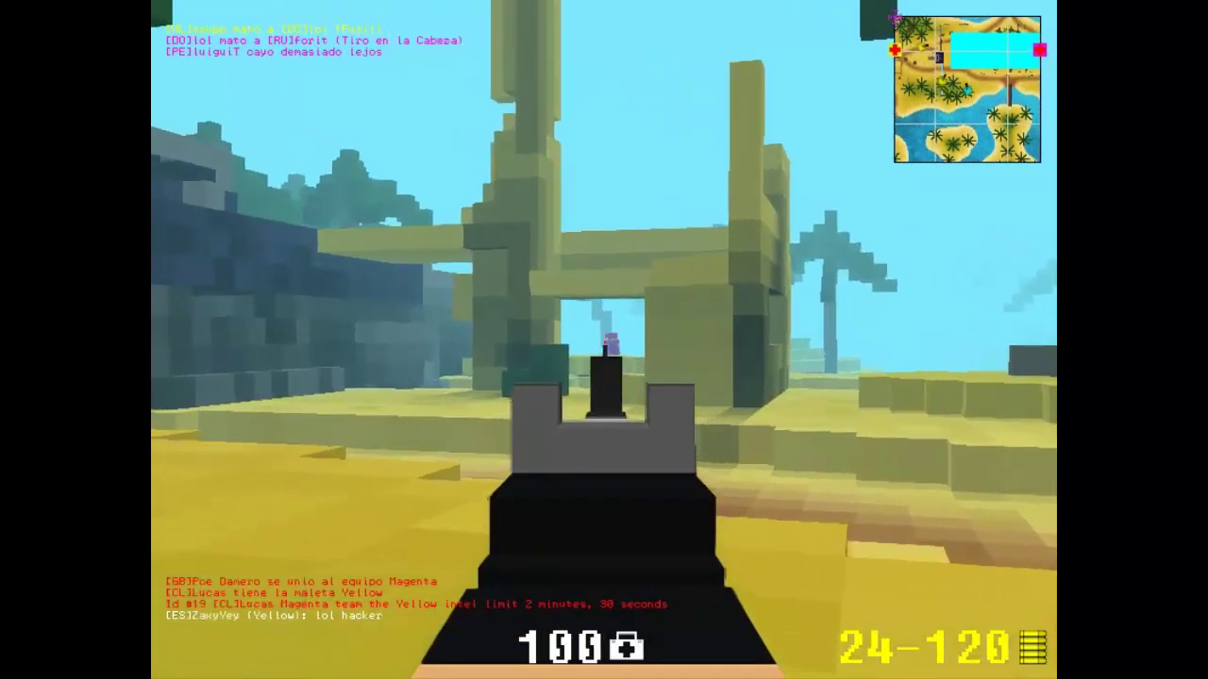
pyautogui.click(604, 349)
pyautogui.click(604, 349)
pyautogui.click(604, 349)
pyautogui.click(604, 349)
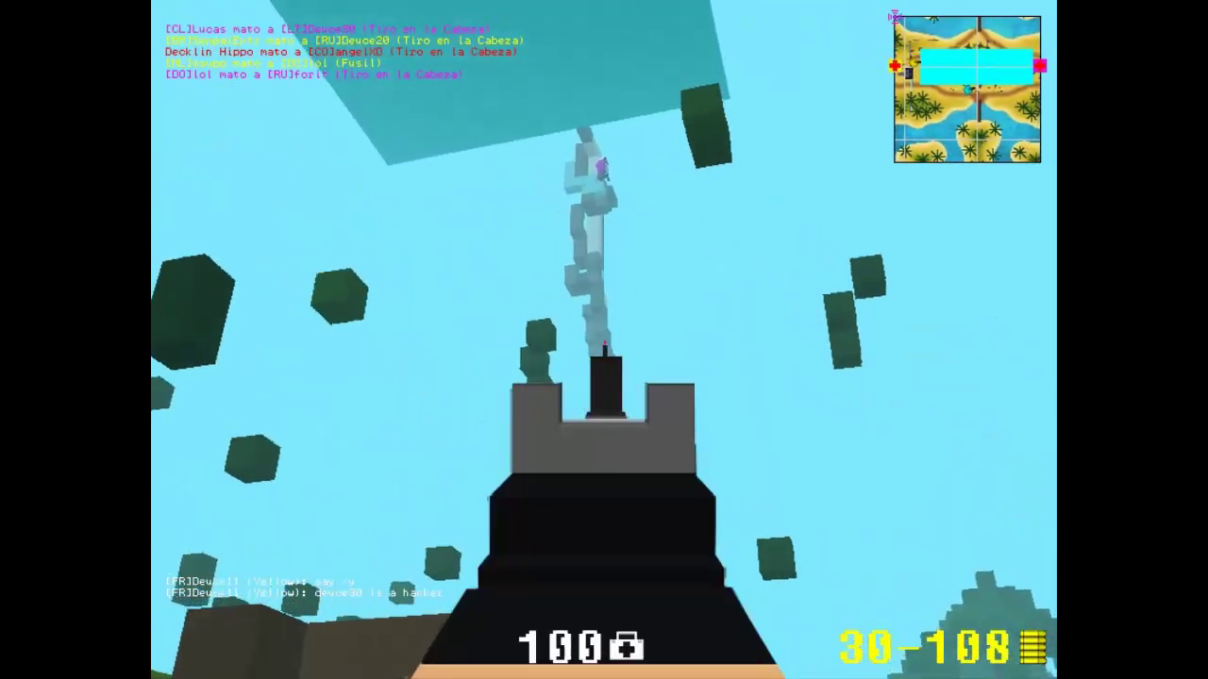
pyautogui.click(604, 349)
pyautogui.click(604, 349)
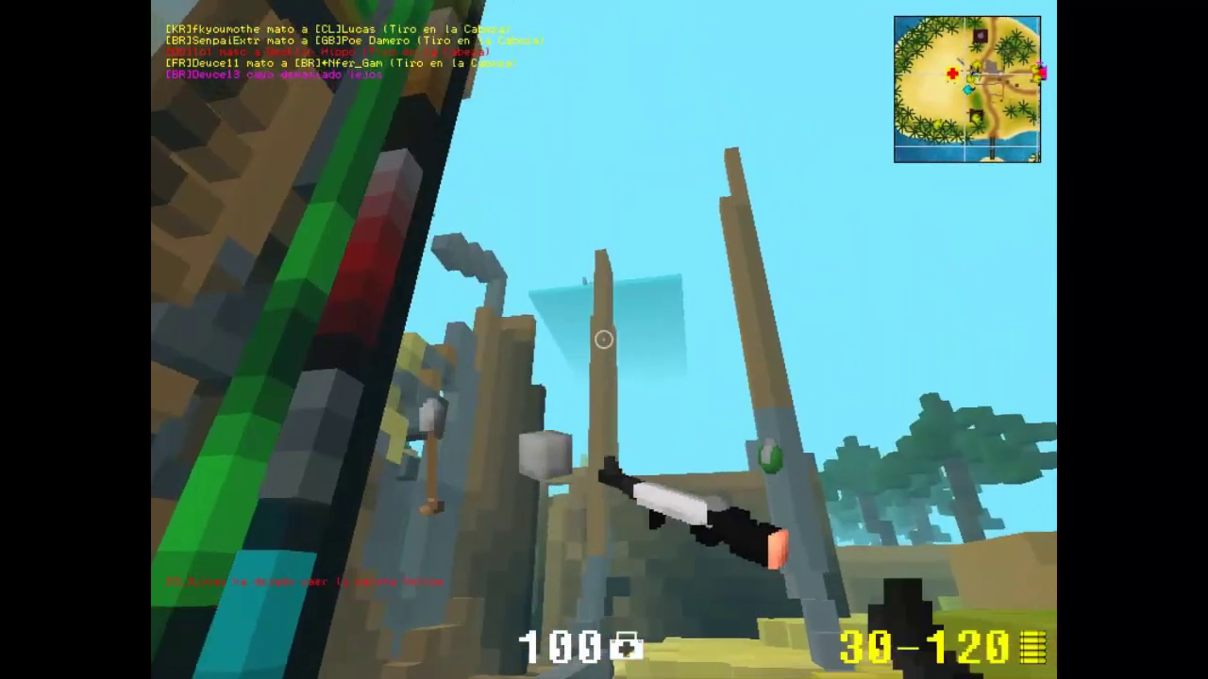
pyautogui.rightClick(604, 339)
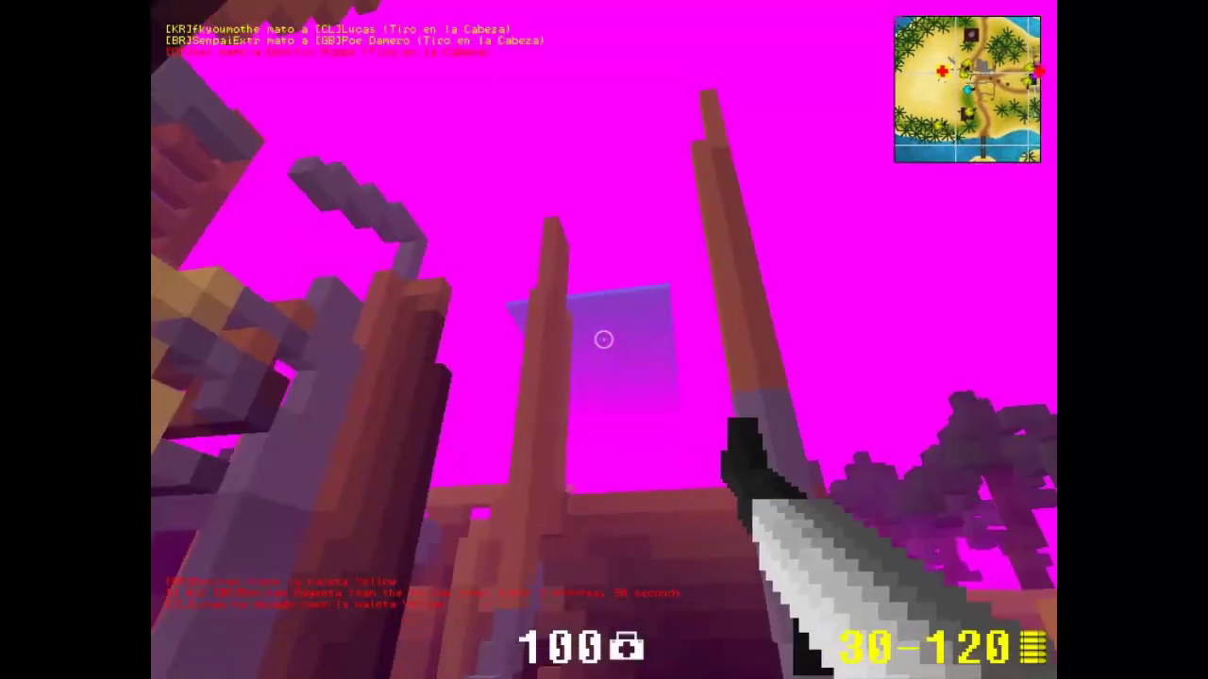
pyautogui.rightClick(604, 338)
pyautogui.click(604, 339)
pyautogui.click(604, 339)
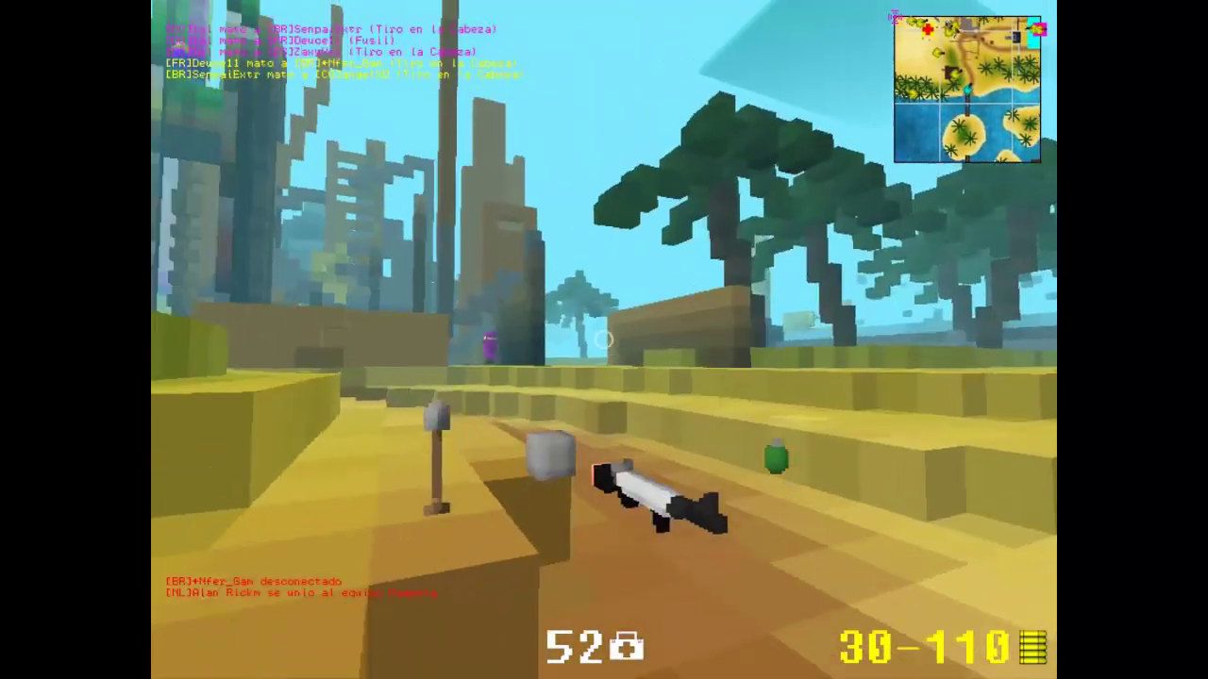
# Step: Aim and fire through the new sight until the magazine empties, then reload
pyautogui.rightClick(604, 340)
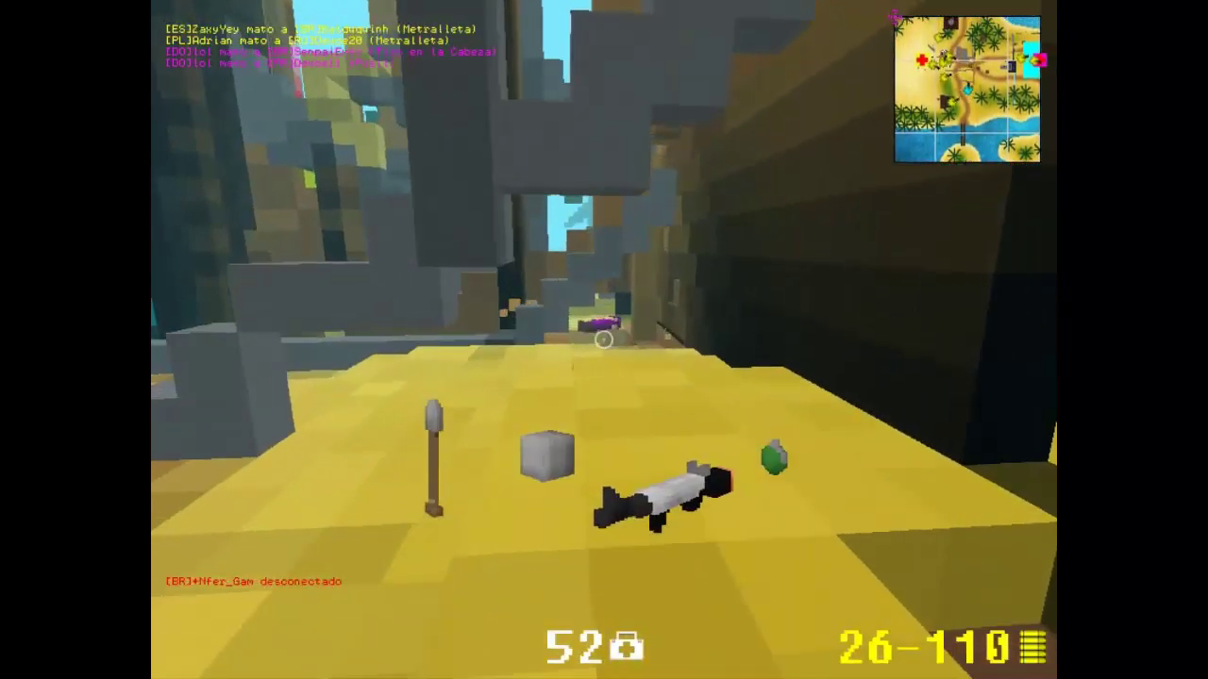
pyautogui.click(604, 340)
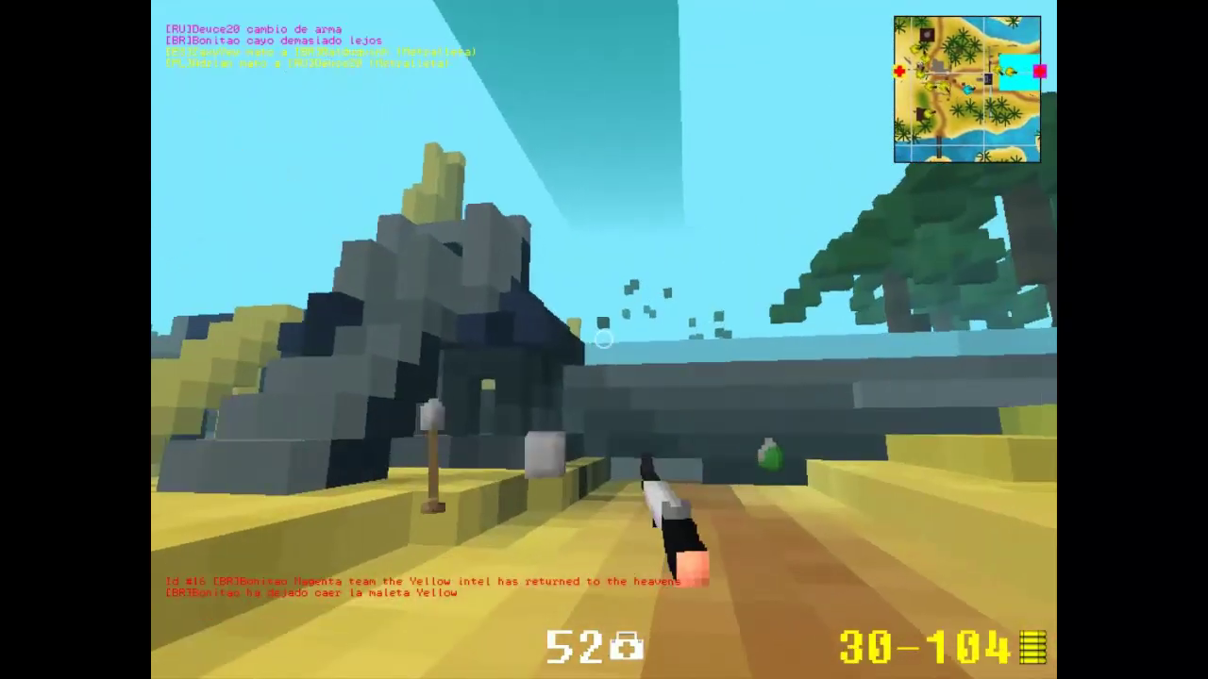
pyautogui.rightClick(604, 340)
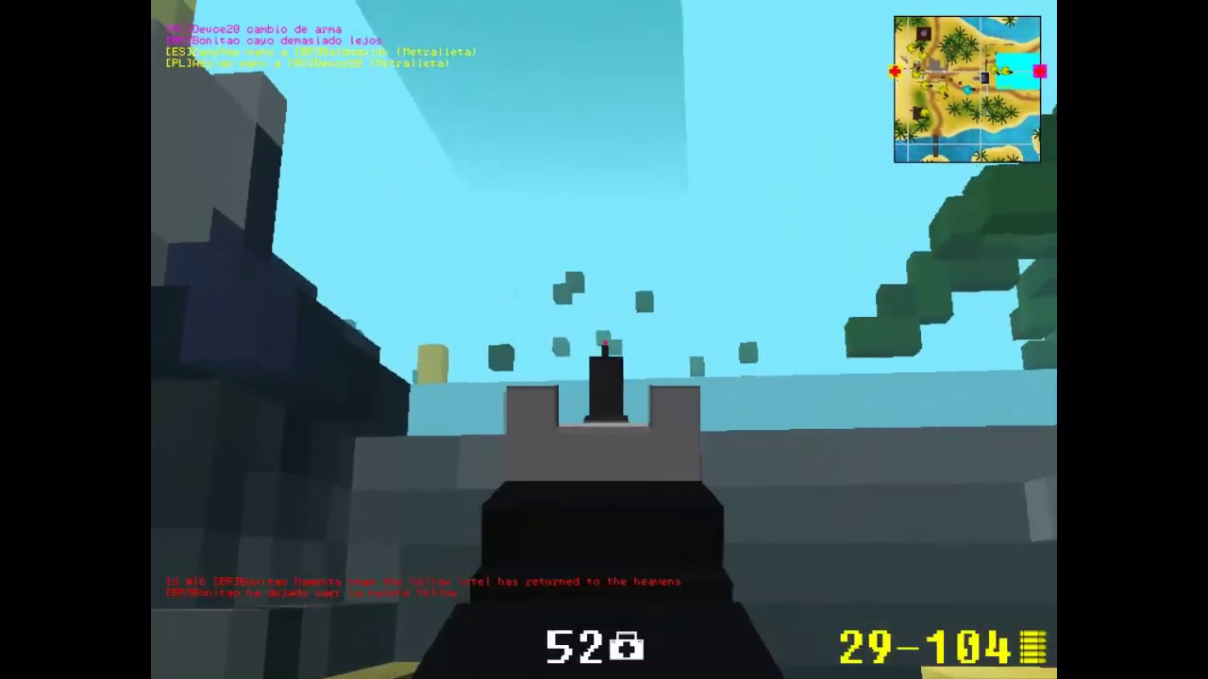
pyautogui.click(604, 340)
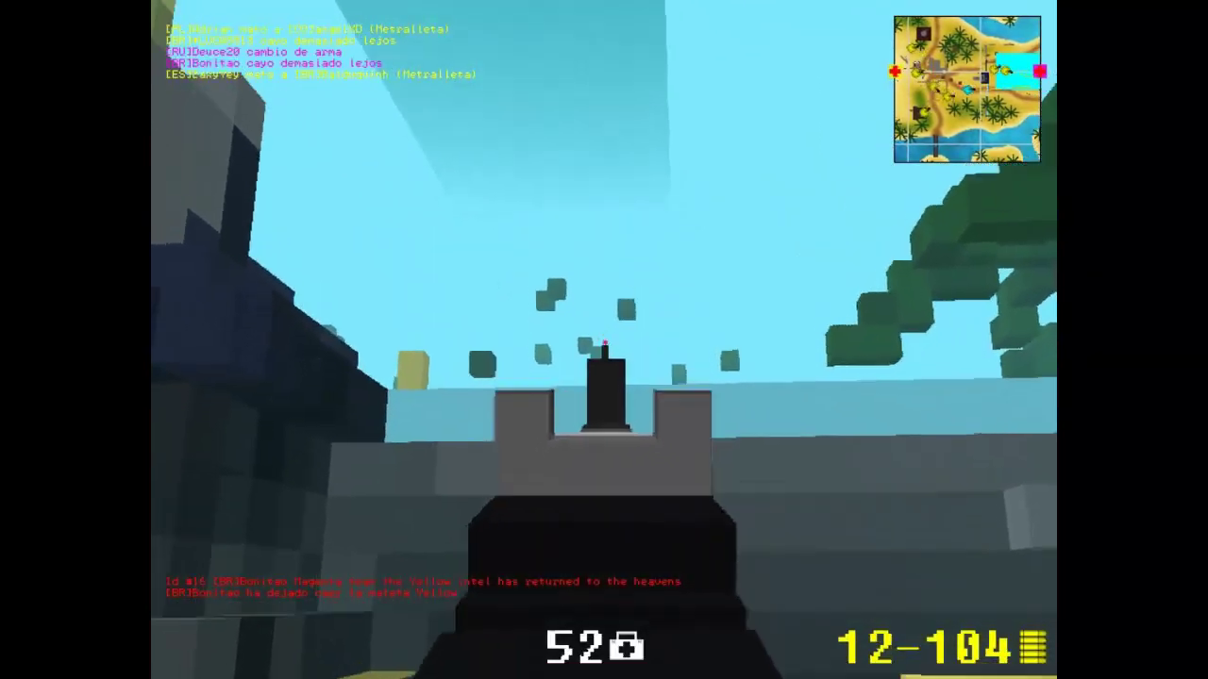
pyautogui.click(604, 340)
pyautogui.click(604, 339)
pyautogui.press('r')
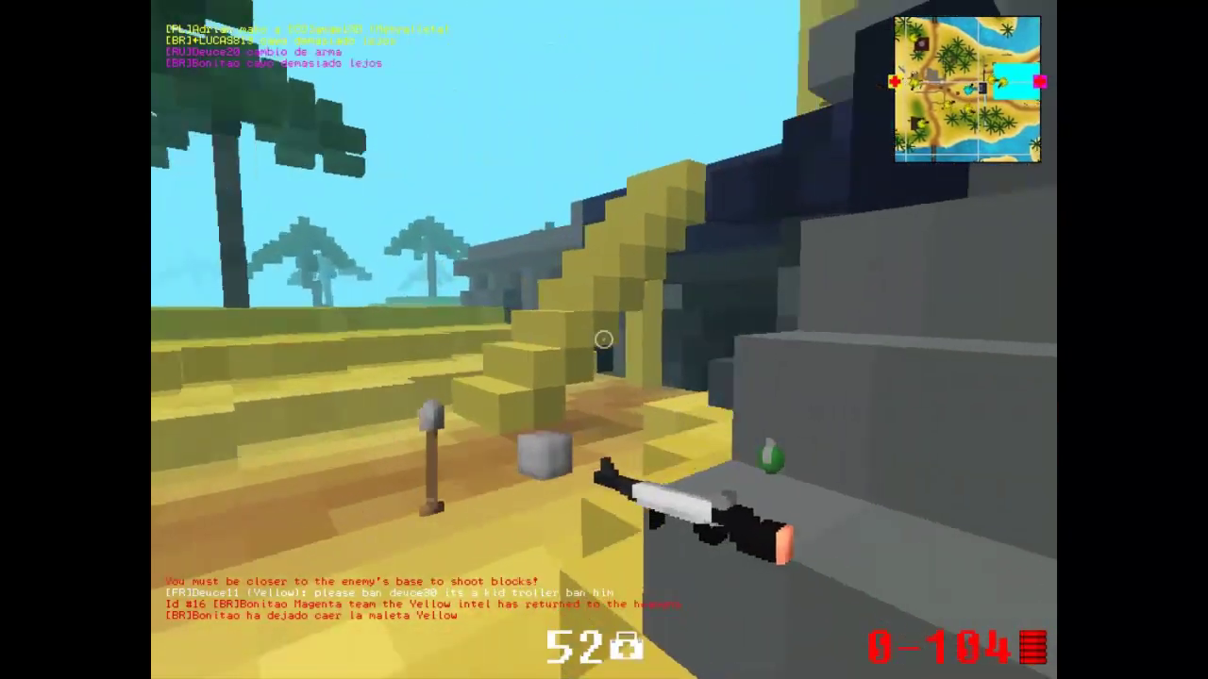
# Step: Advance toward the yellow staircase, firing upward and at the sand blocks
pyautogui.press('w')
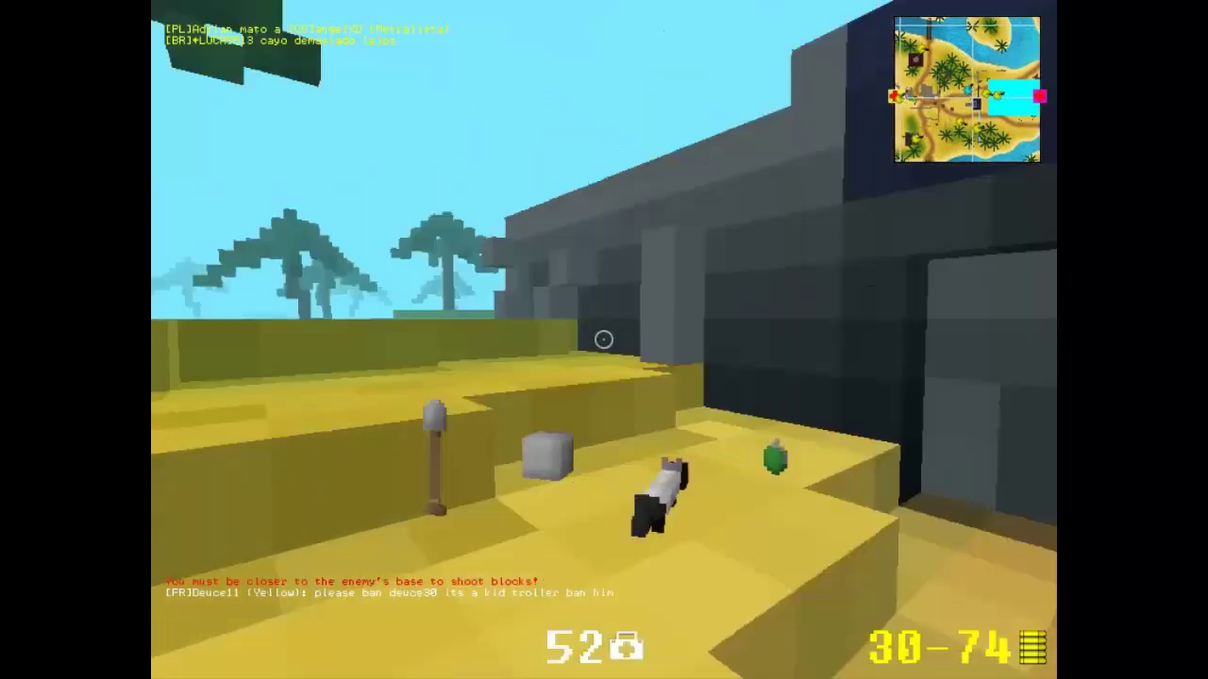
pyautogui.press('w')
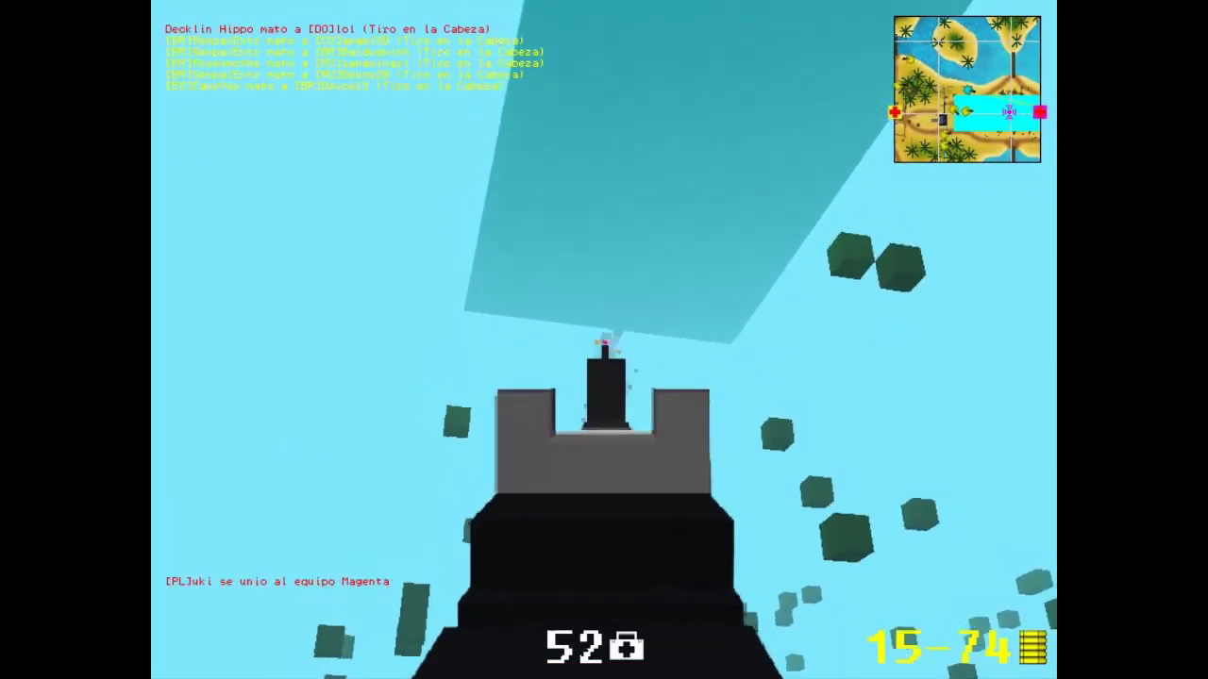
pyautogui.click(604, 339)
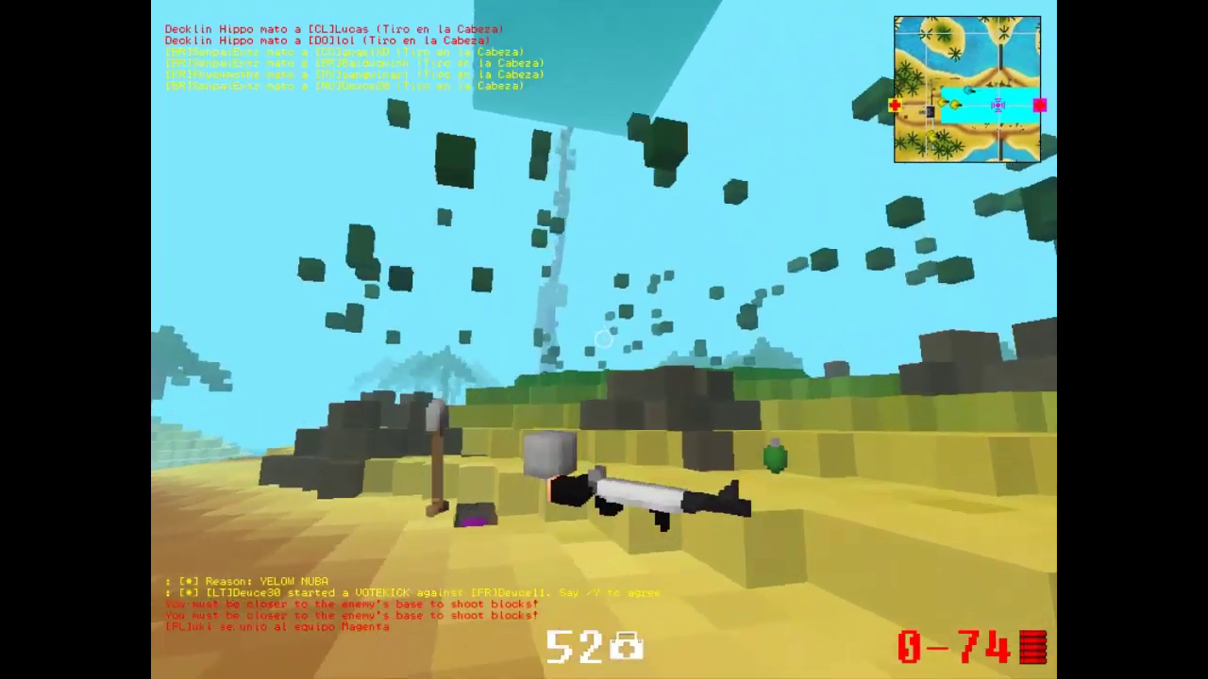
pyautogui.click(604, 339)
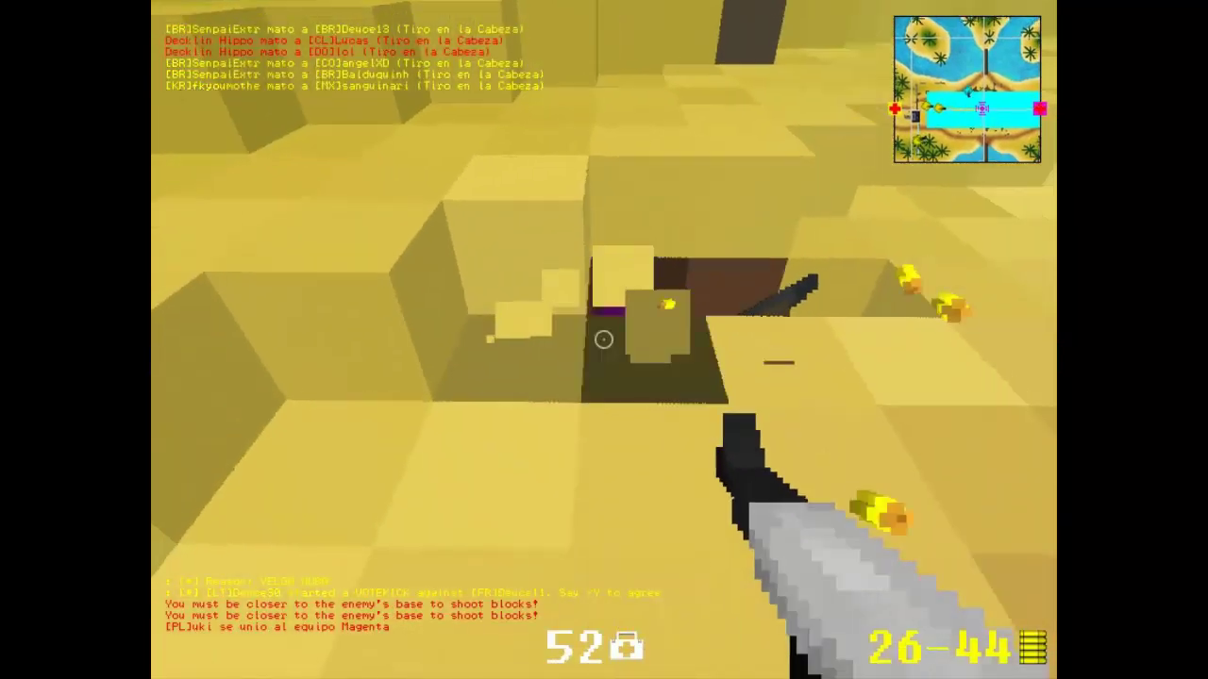
pyautogui.click(604, 340)
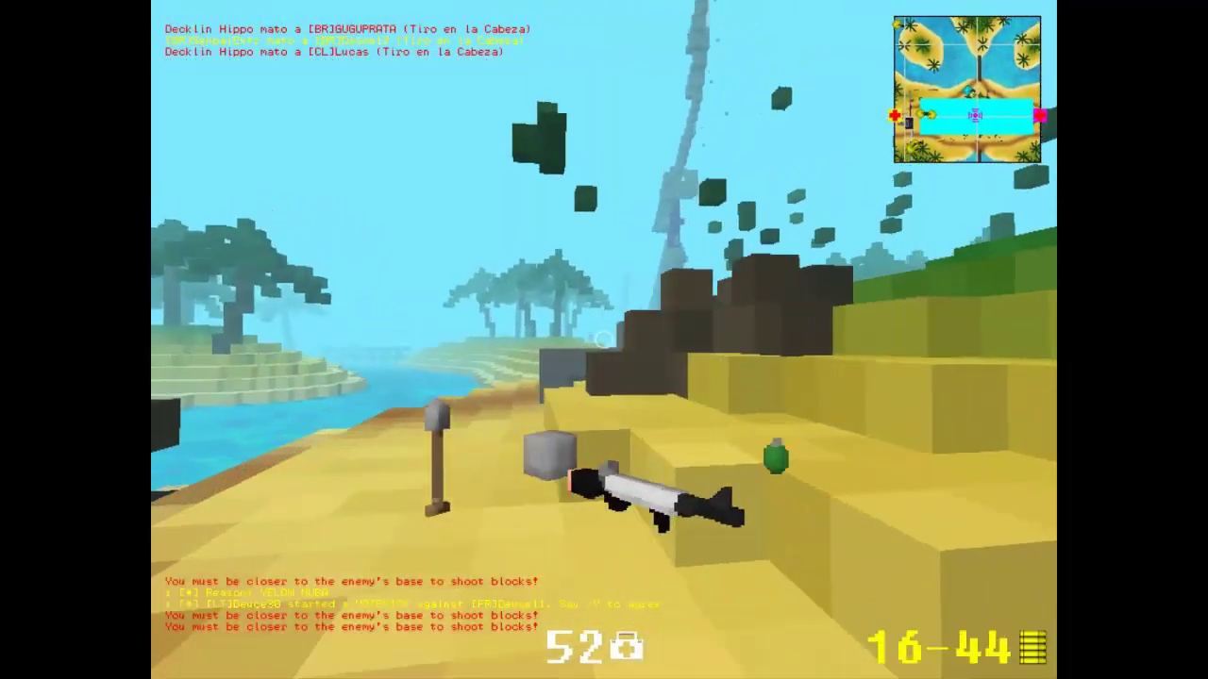
# Step: Fire at the enemy after respawning, then quit the game with Esc and S
pyautogui.click(604, 340)
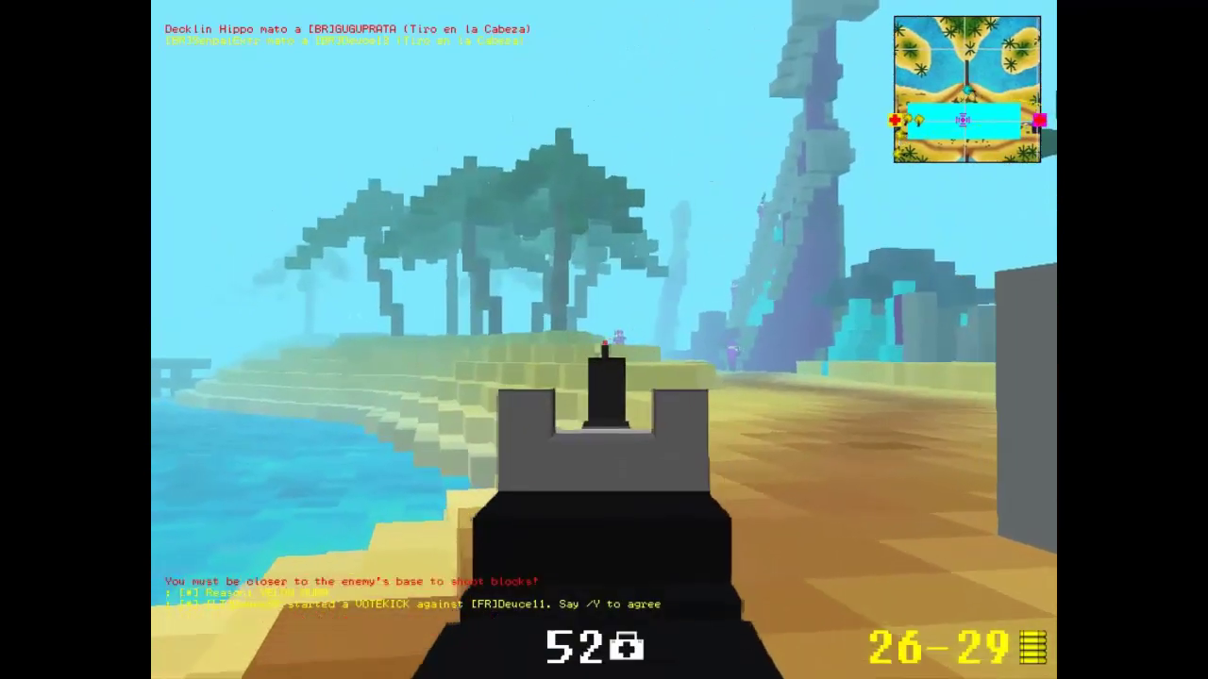
pyautogui.click(604, 340)
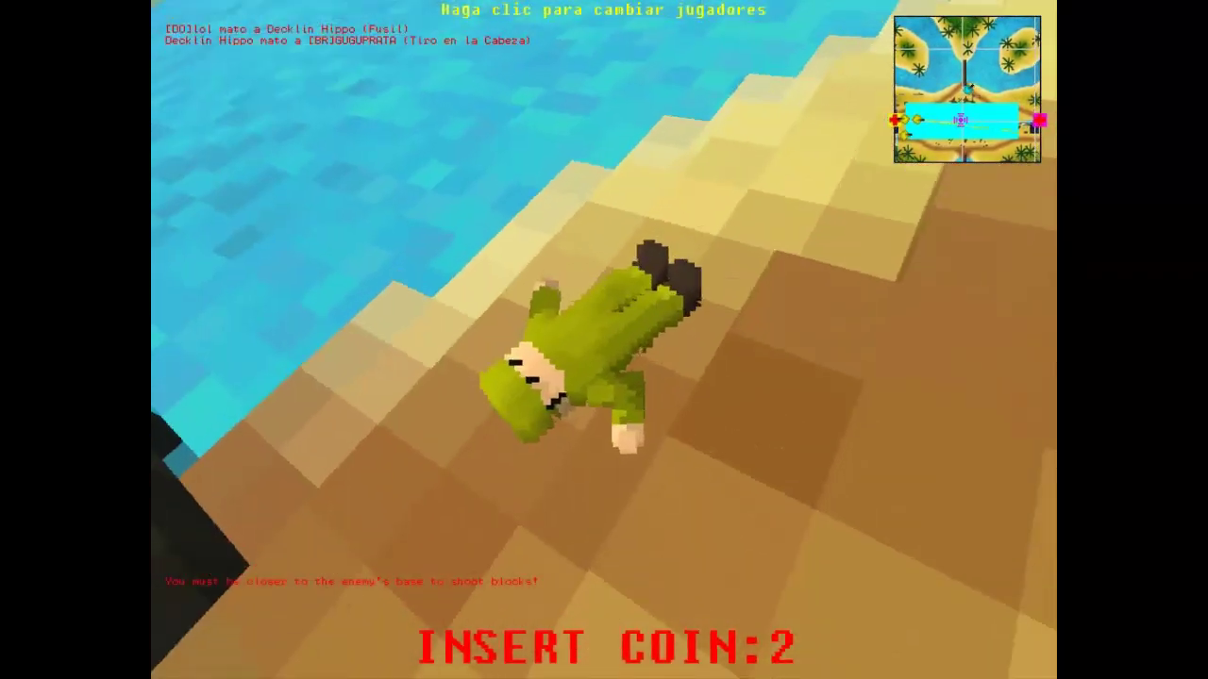
pyautogui.press('Escape')
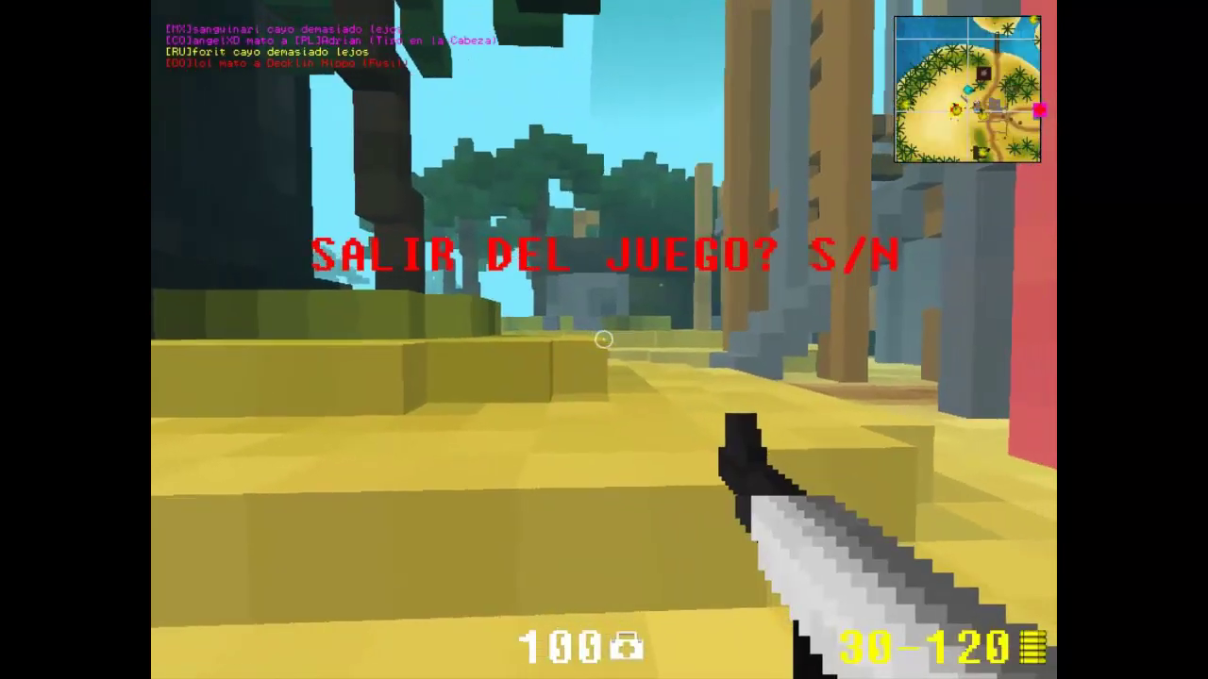
pyautogui.press('s')
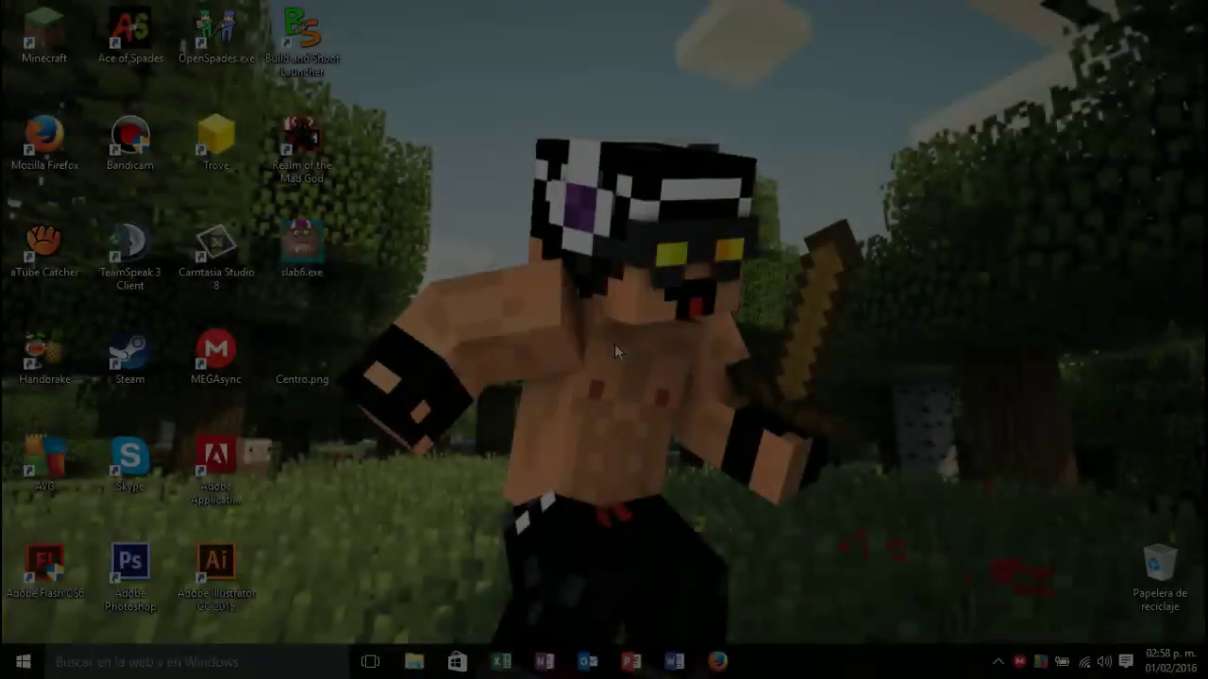